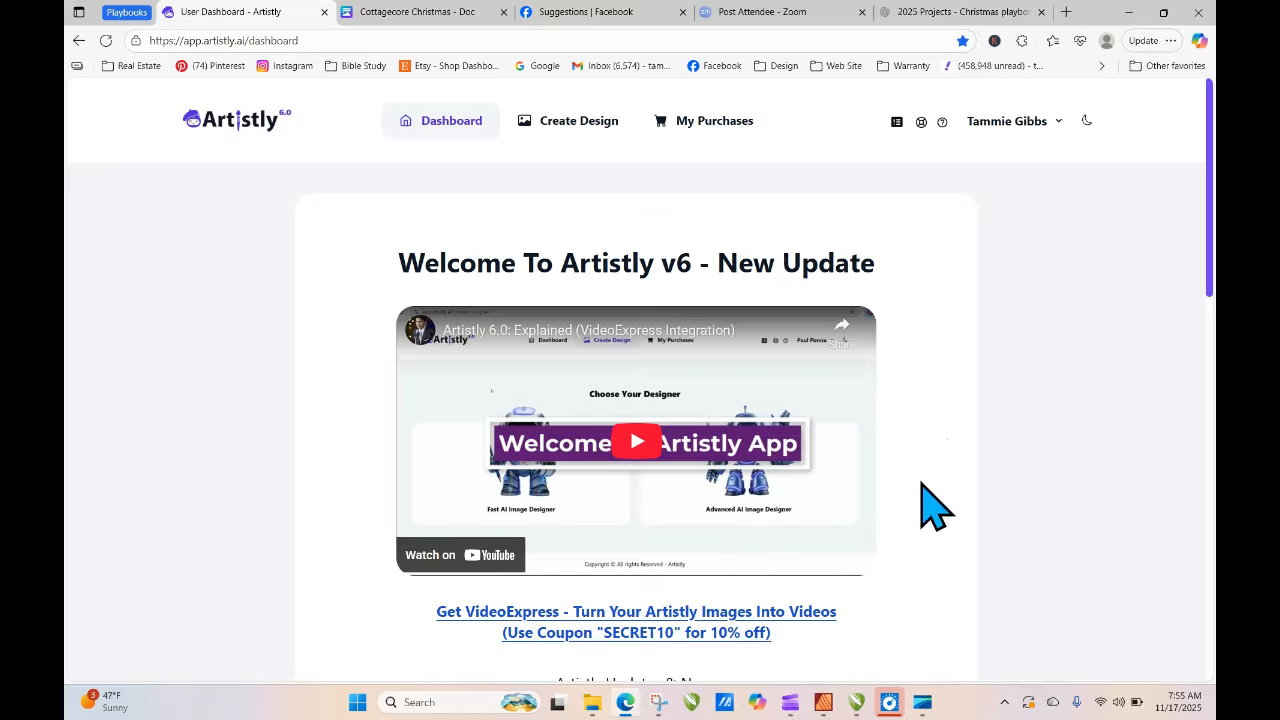
- Look through the dashboard's update news, product list and new features
scroll(1045, 440, "down", 3)
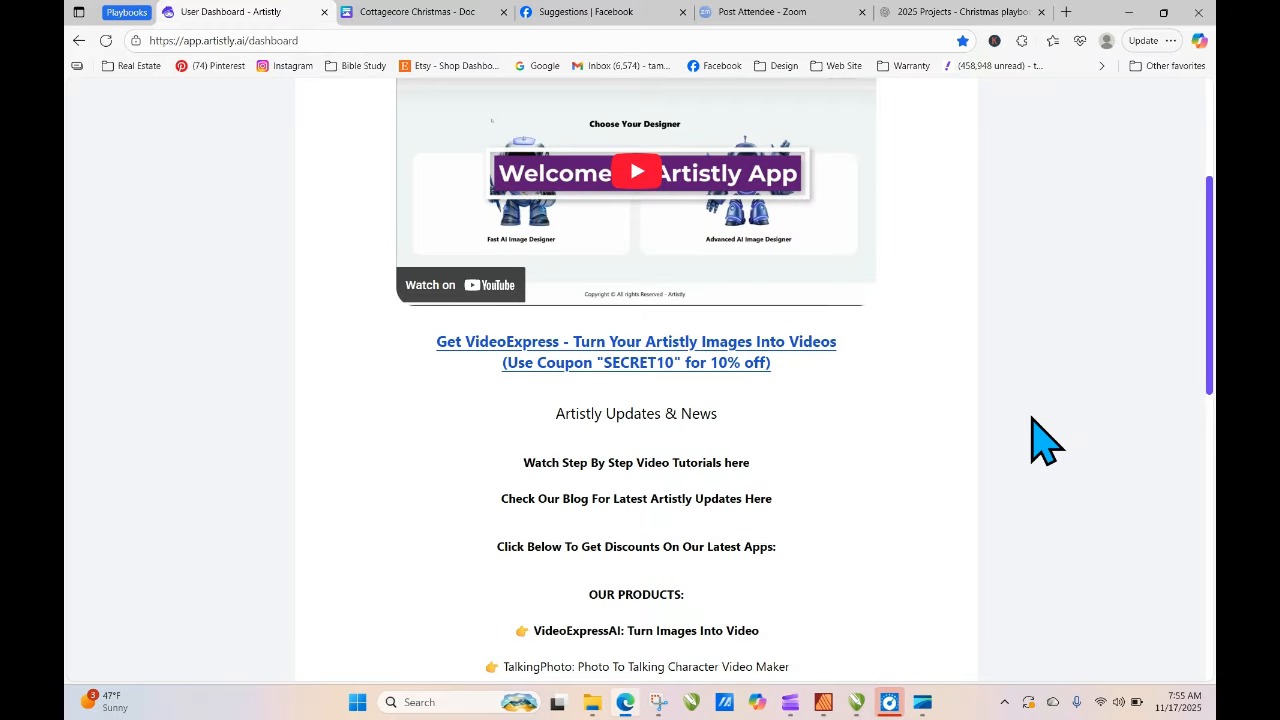
scroll(1045, 440, "down", 1)
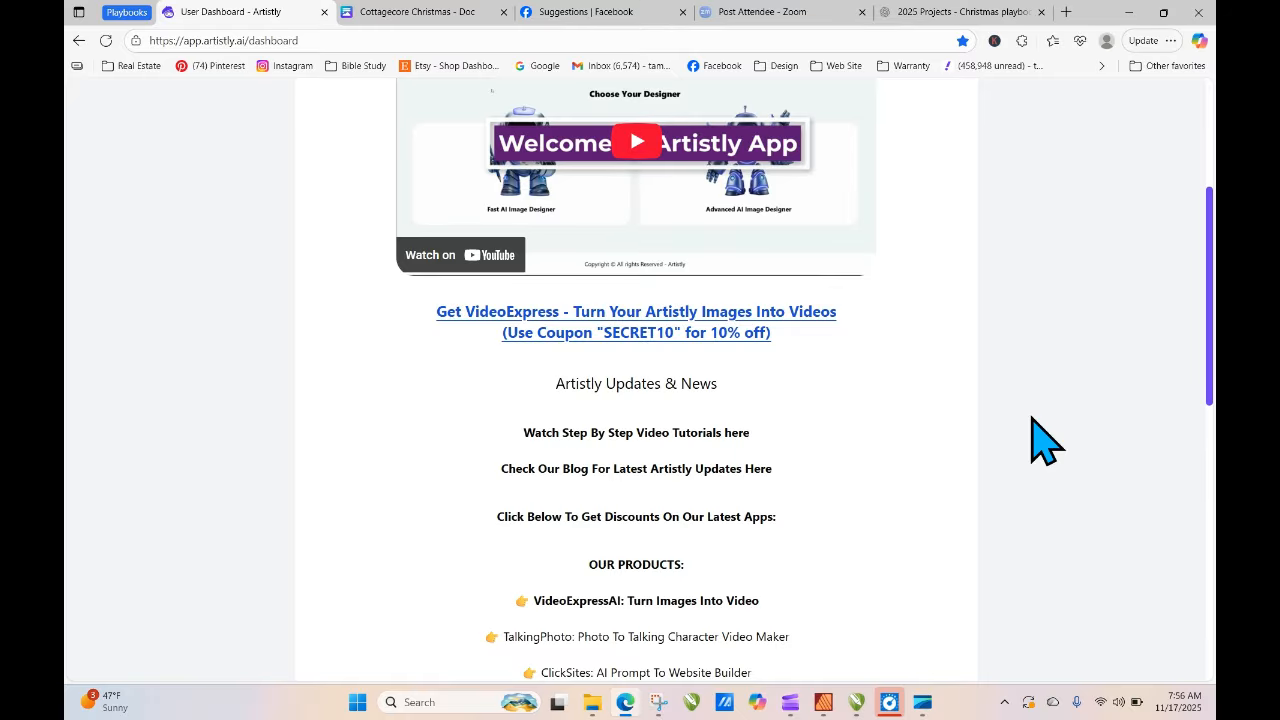
scroll(1045, 440, "down", 1)
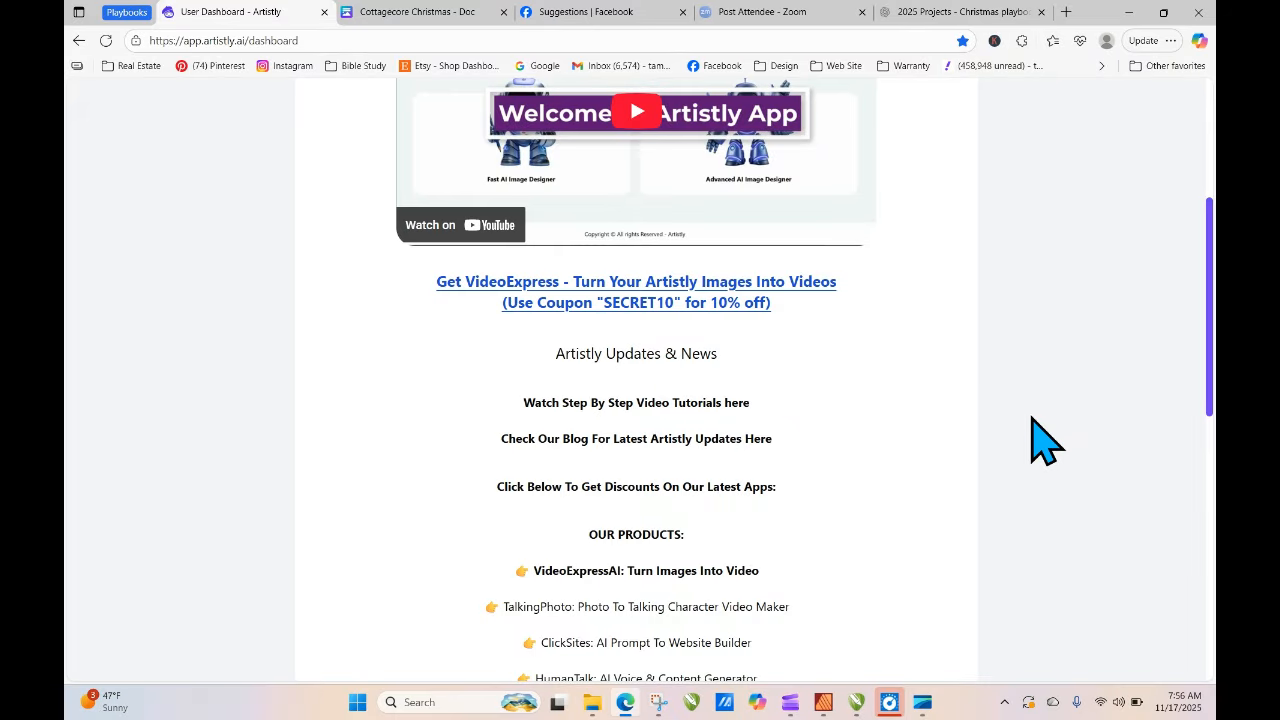
scroll(1045, 440, "down", 1)
scroll(1045, 440, "down", 3)
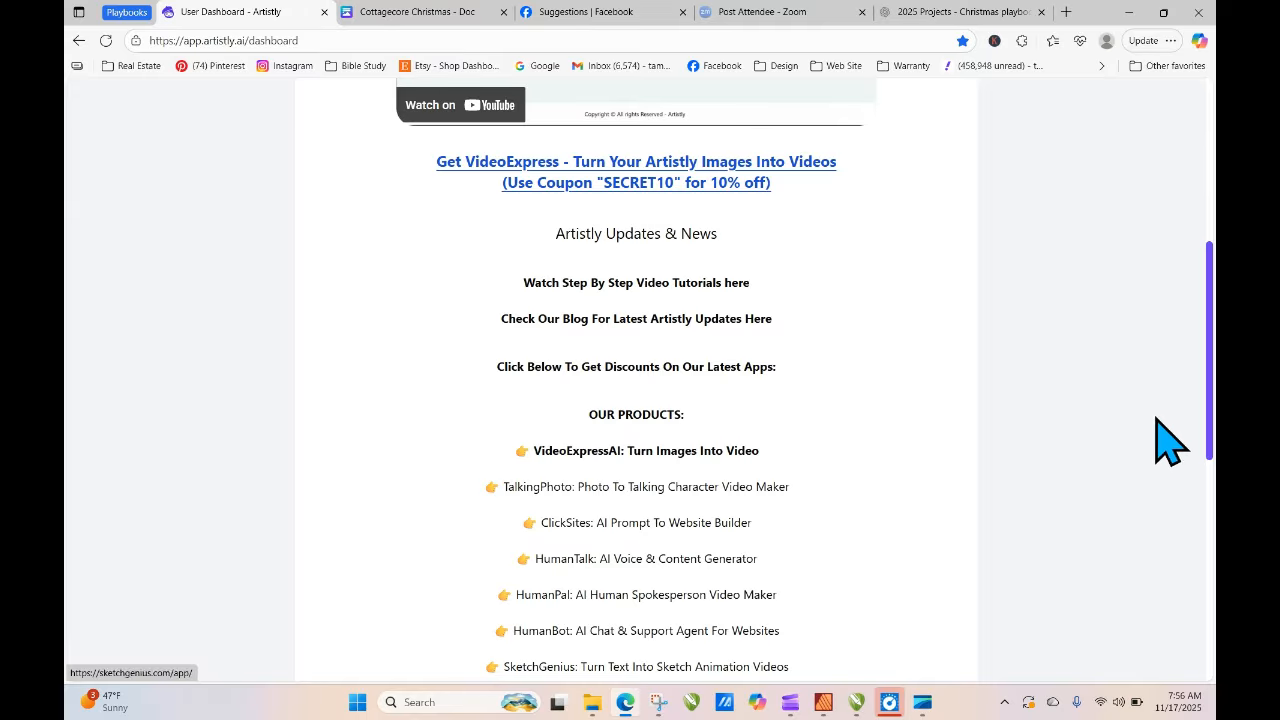
scroll(1143, 380, "down", 2)
scroll(1145, 382, "down", 5)
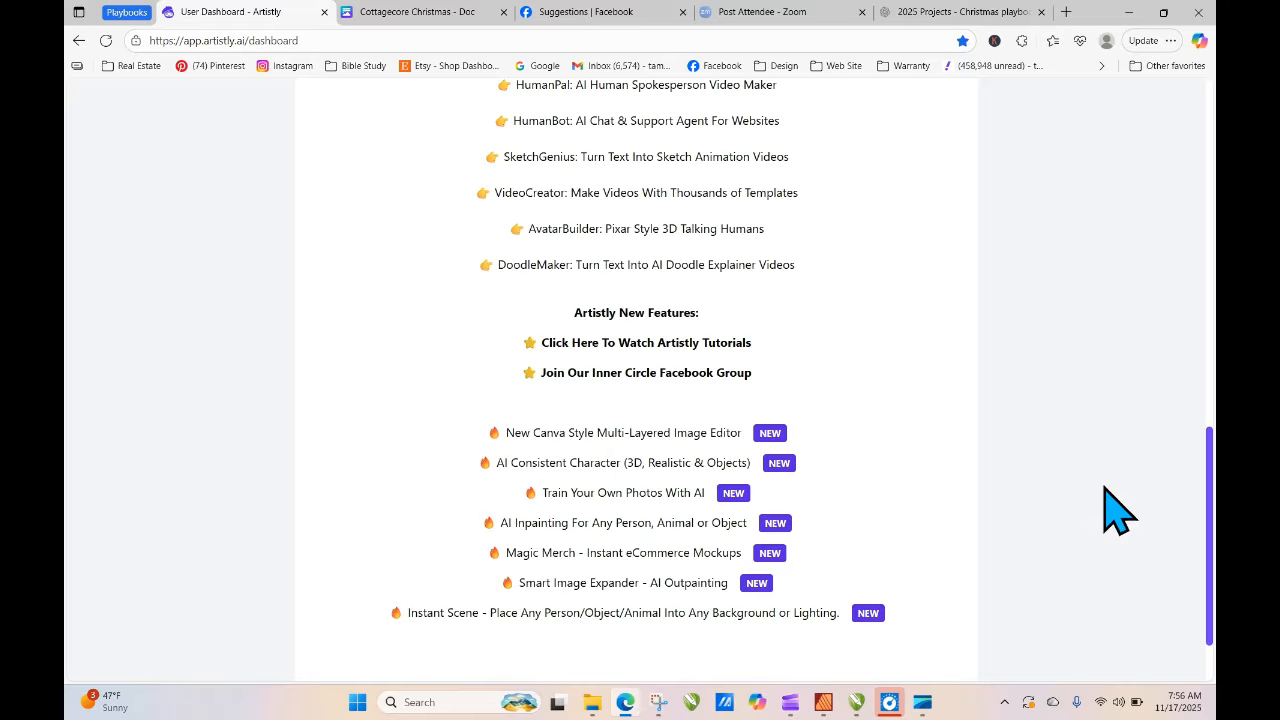
scroll(1122, 395, "up", 1)
scroll(1122, 395, "up", 8)
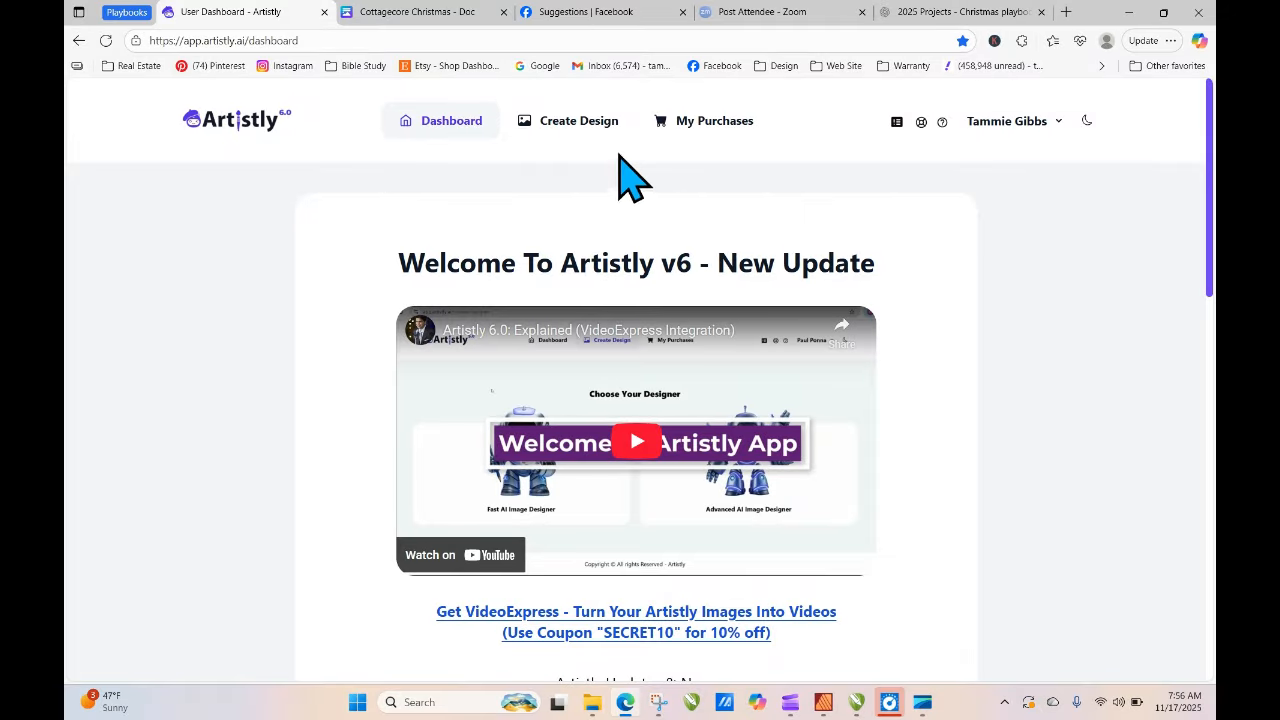
- Start a new design with the Fast AI Image Designer
left_click(574, 120)
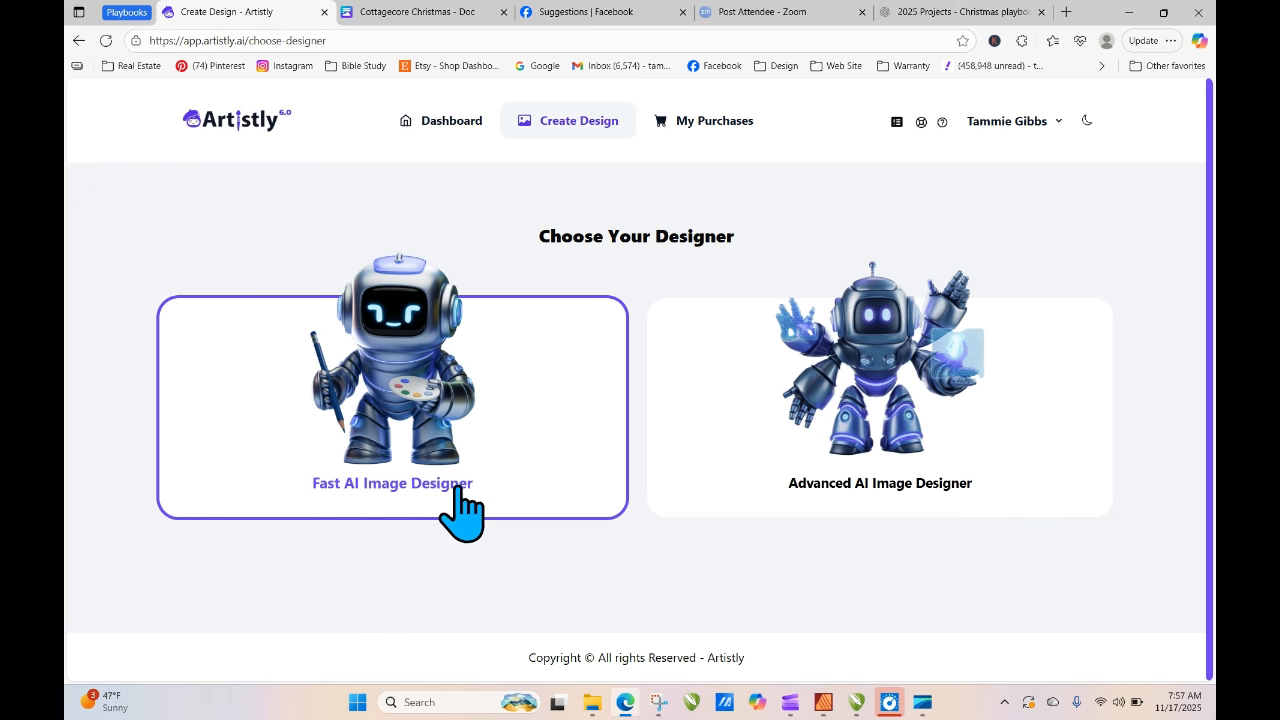
left_click(471, 380)
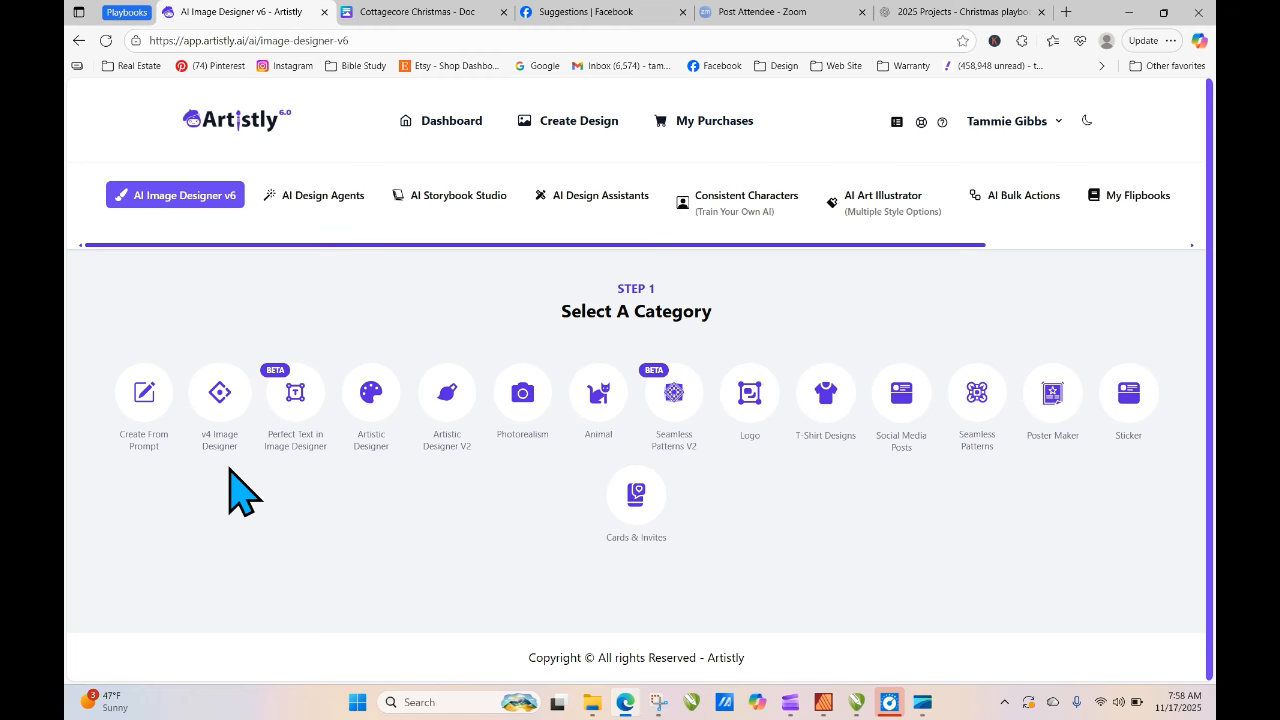
- Look at the v4 Image Designer's custom settings and return to the category selection
left_click(221, 400)
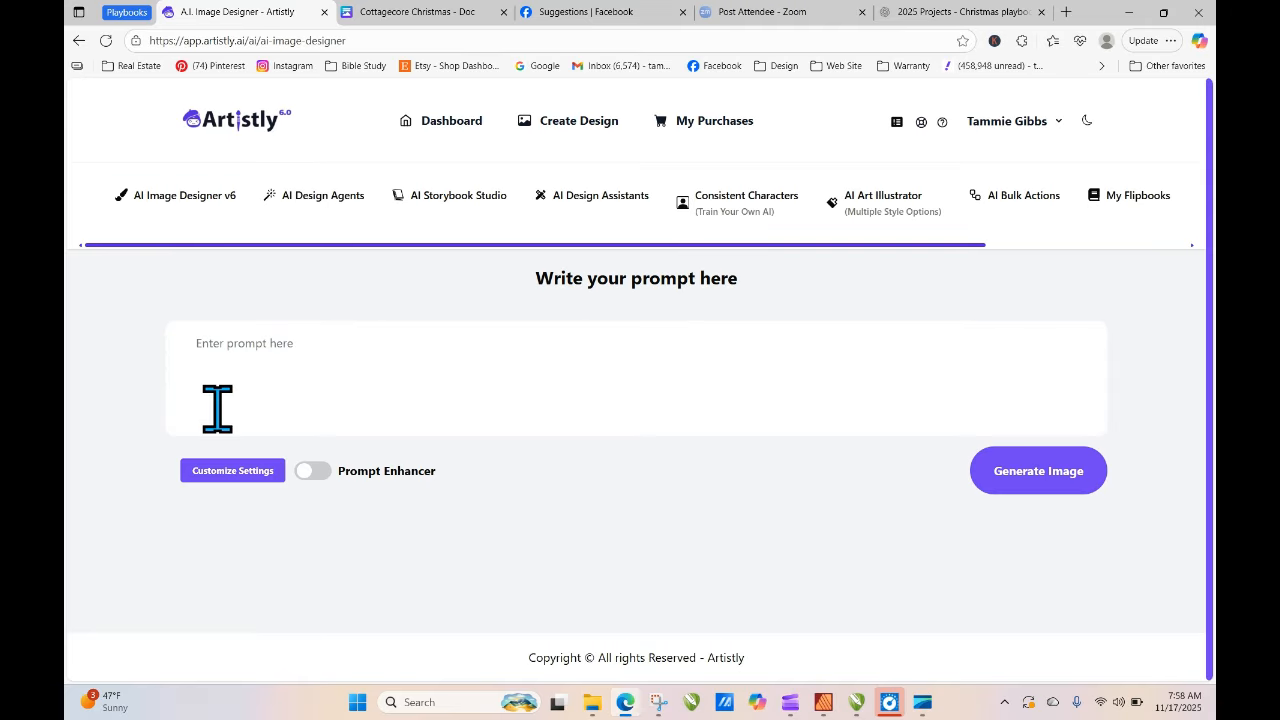
left_click(231, 479)
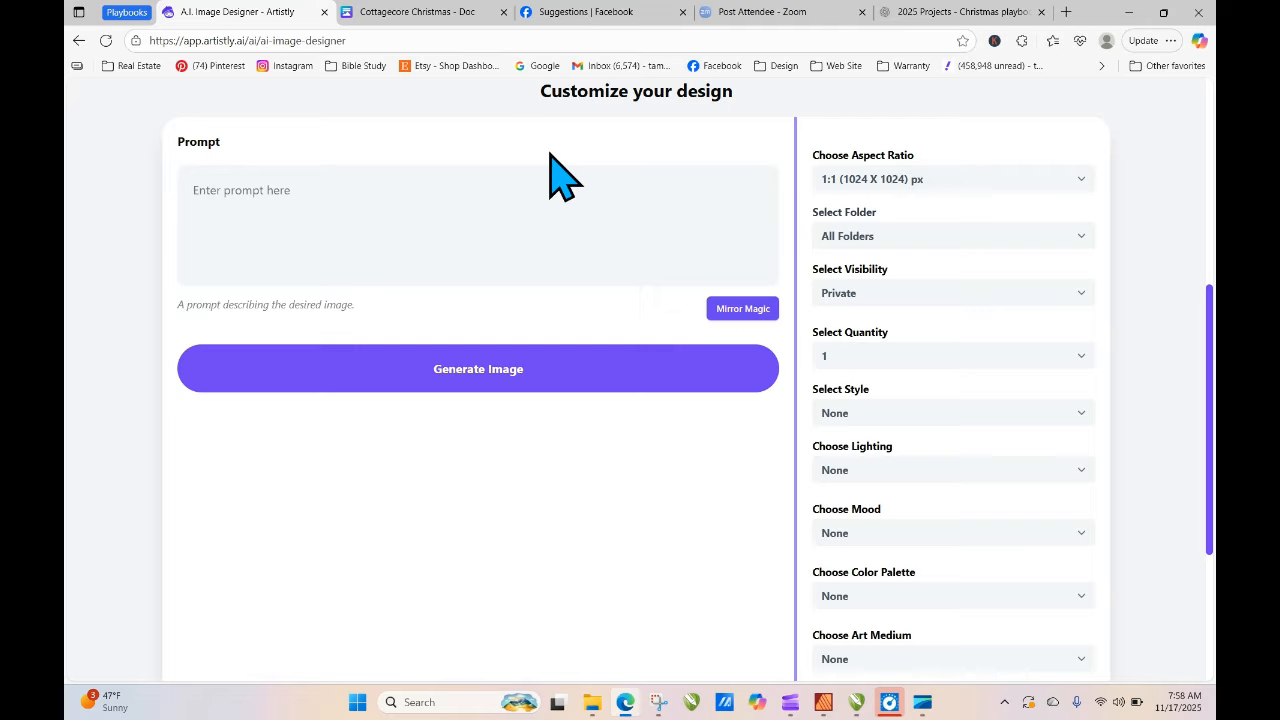
left_click(79, 41)
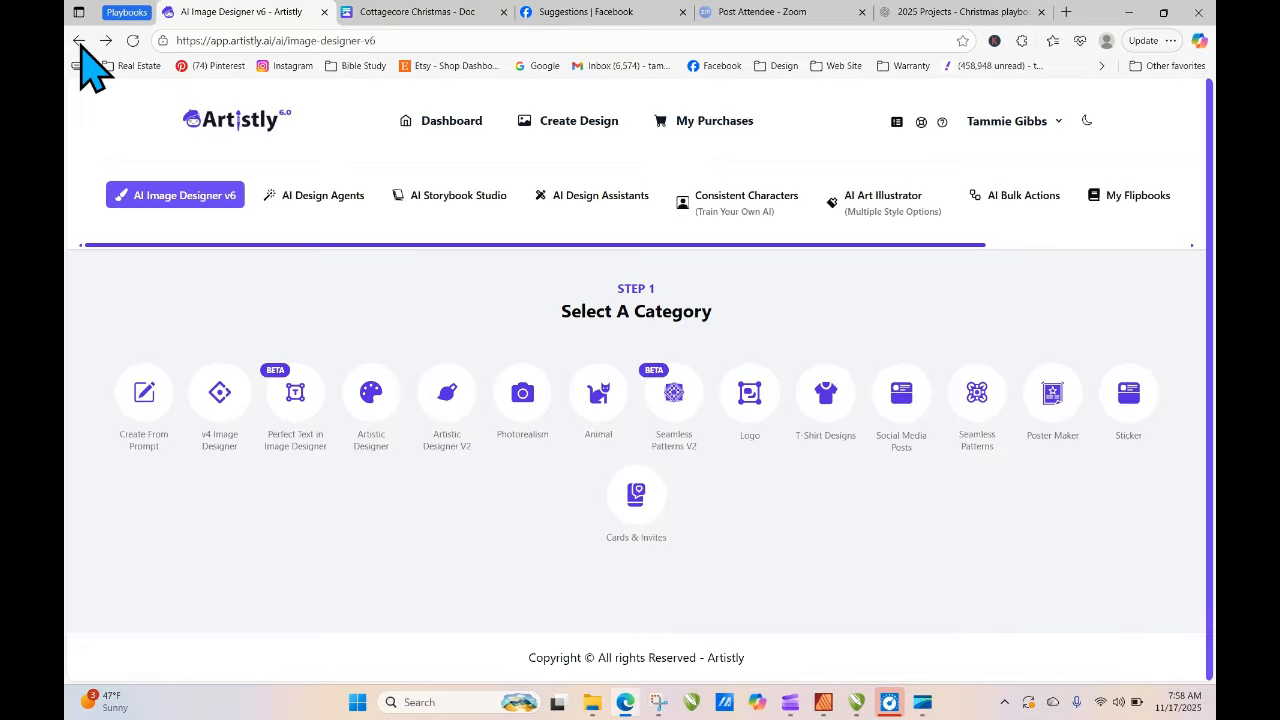
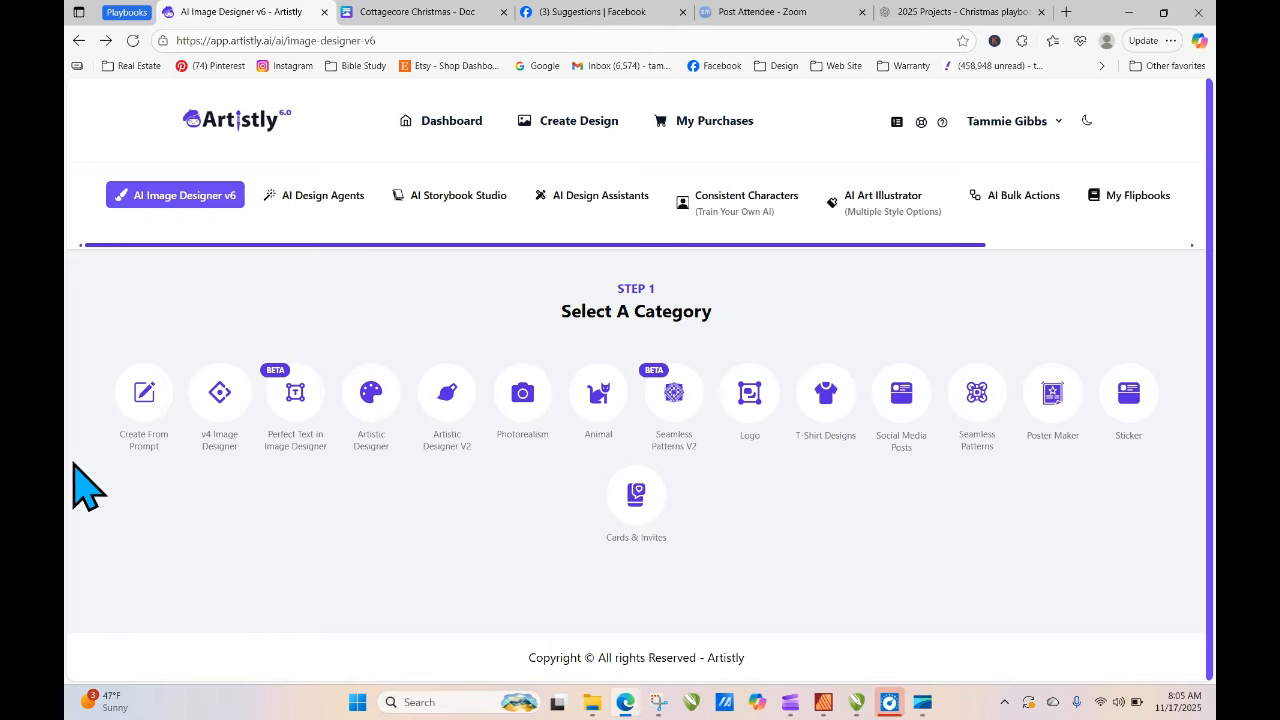
left_click(143, 396)
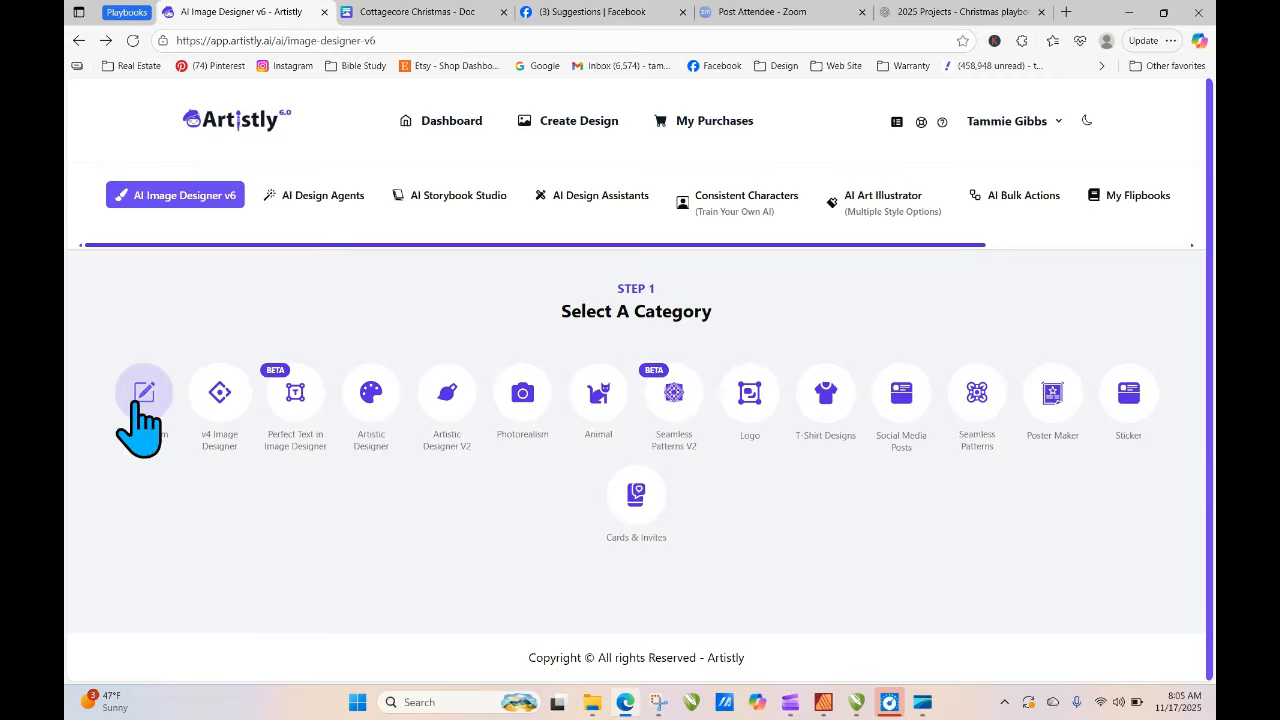
left_click(298, 392)
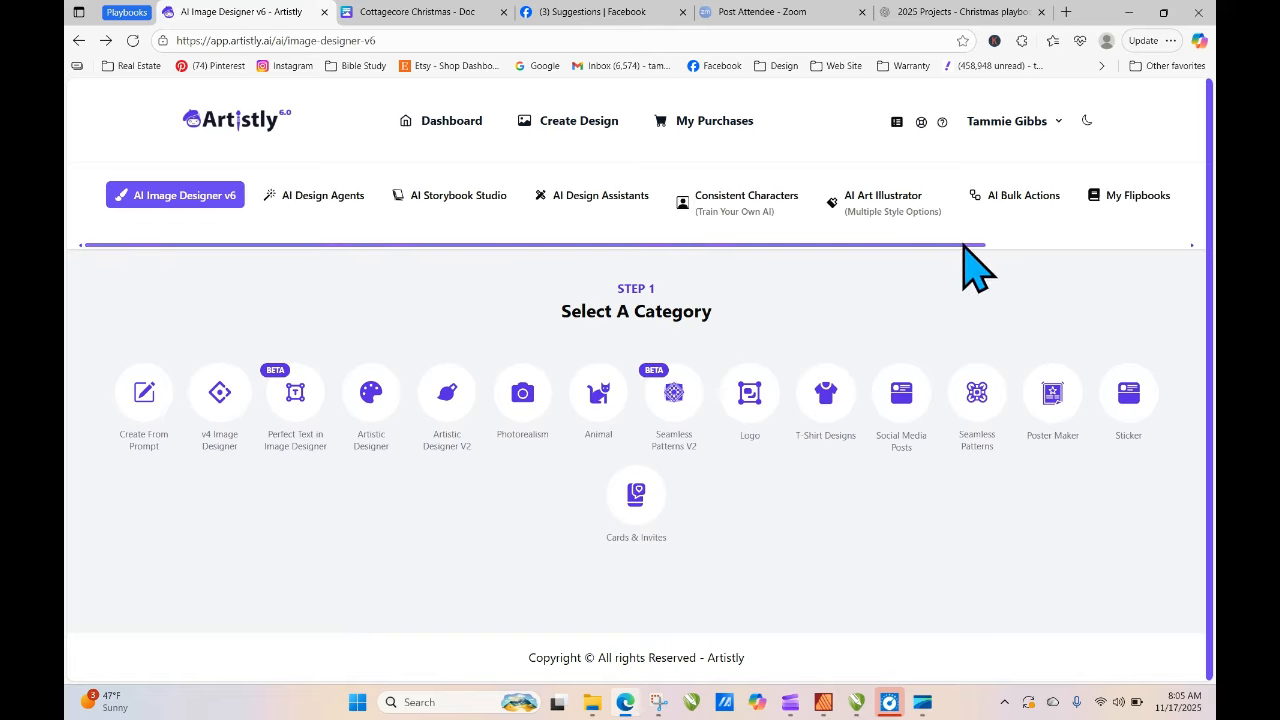
- Open the details of the girl bear in glasses, cream gift sweater and green skirt from the personal designs
left_click_drag(966, 245, 1196, 249)
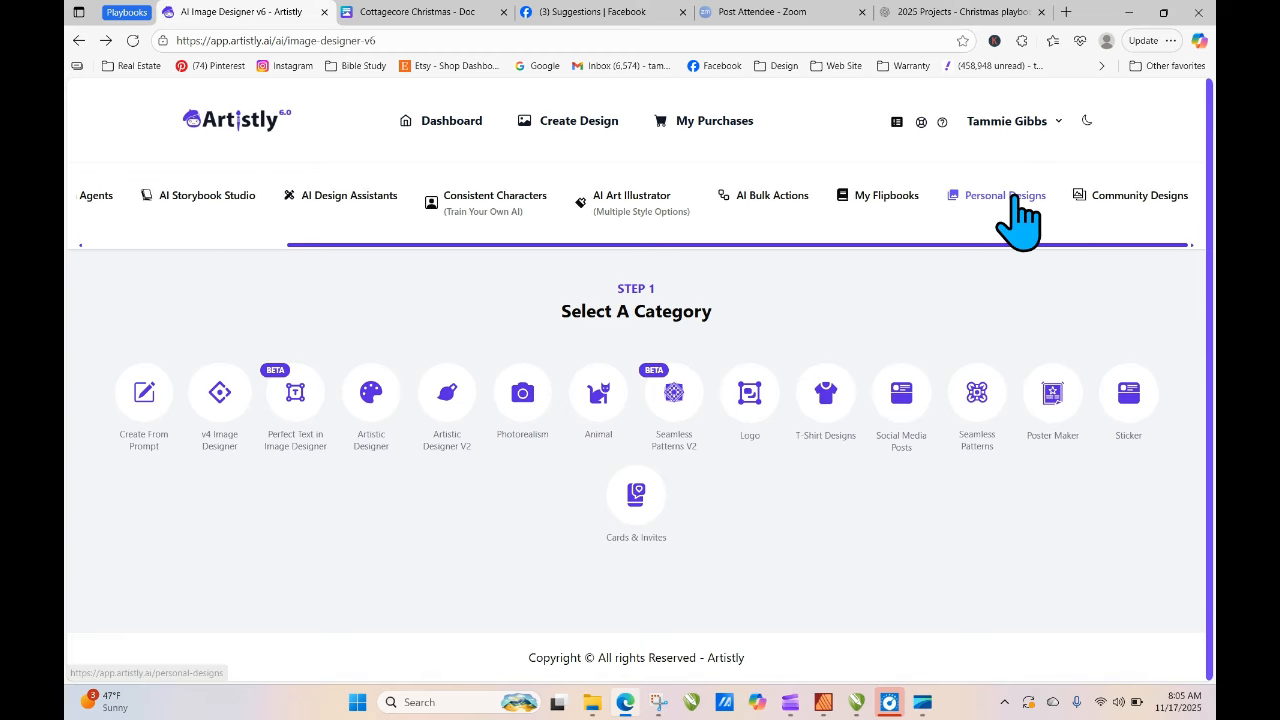
left_click(1015, 200)
left_click_drag(1212, 148, 1200, 486)
mouse_move(850, 430)
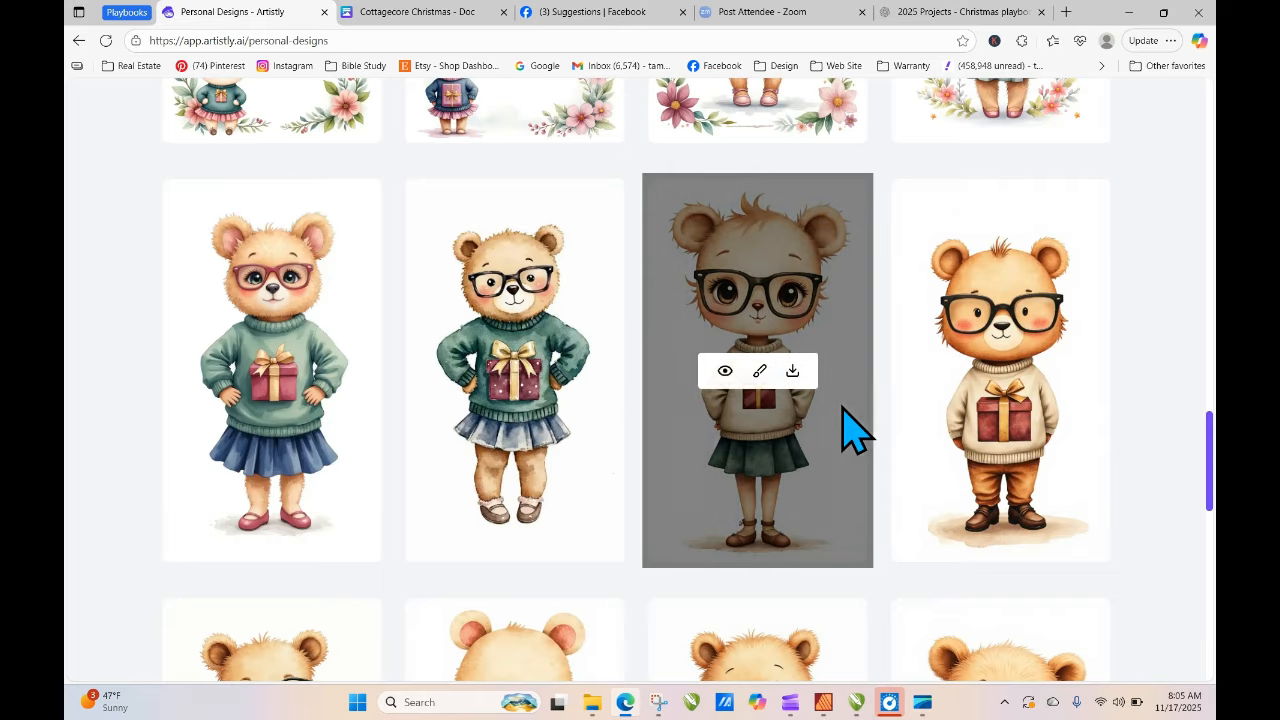
left_click(725, 371)
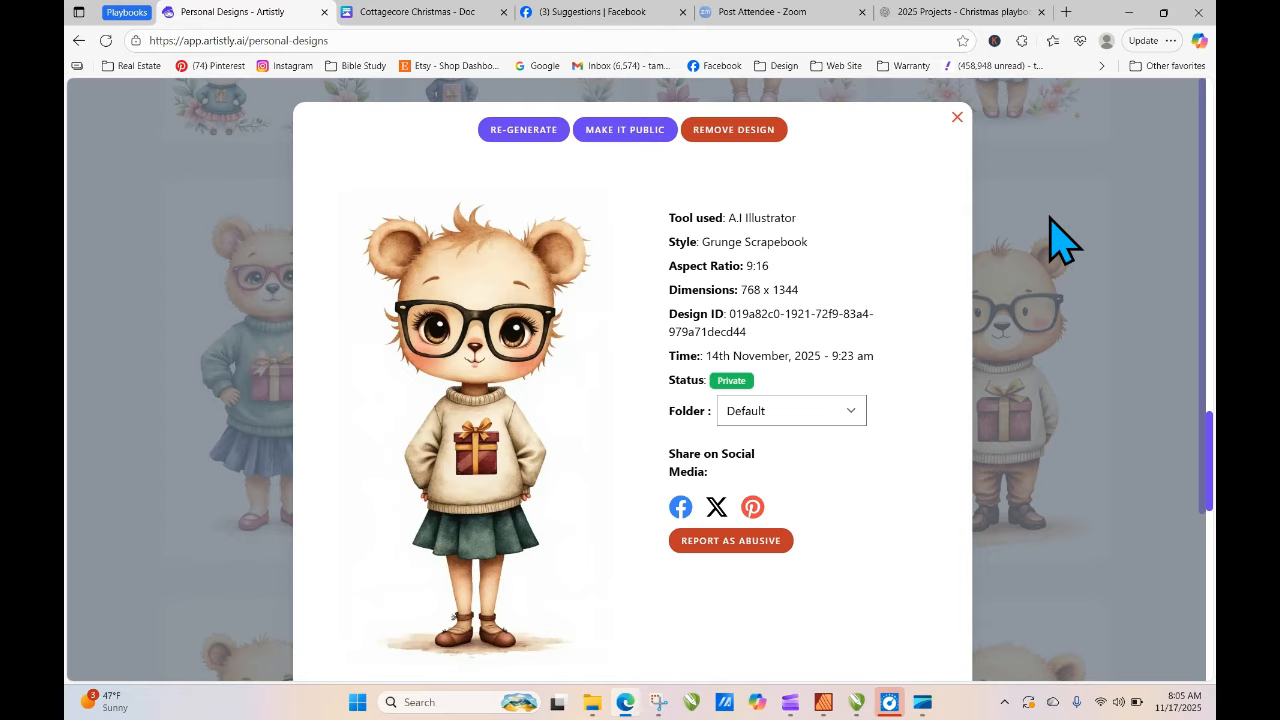
- Copy the full design prompt of the girl bear and close its details
scroll(1060, 235, "down", 1)
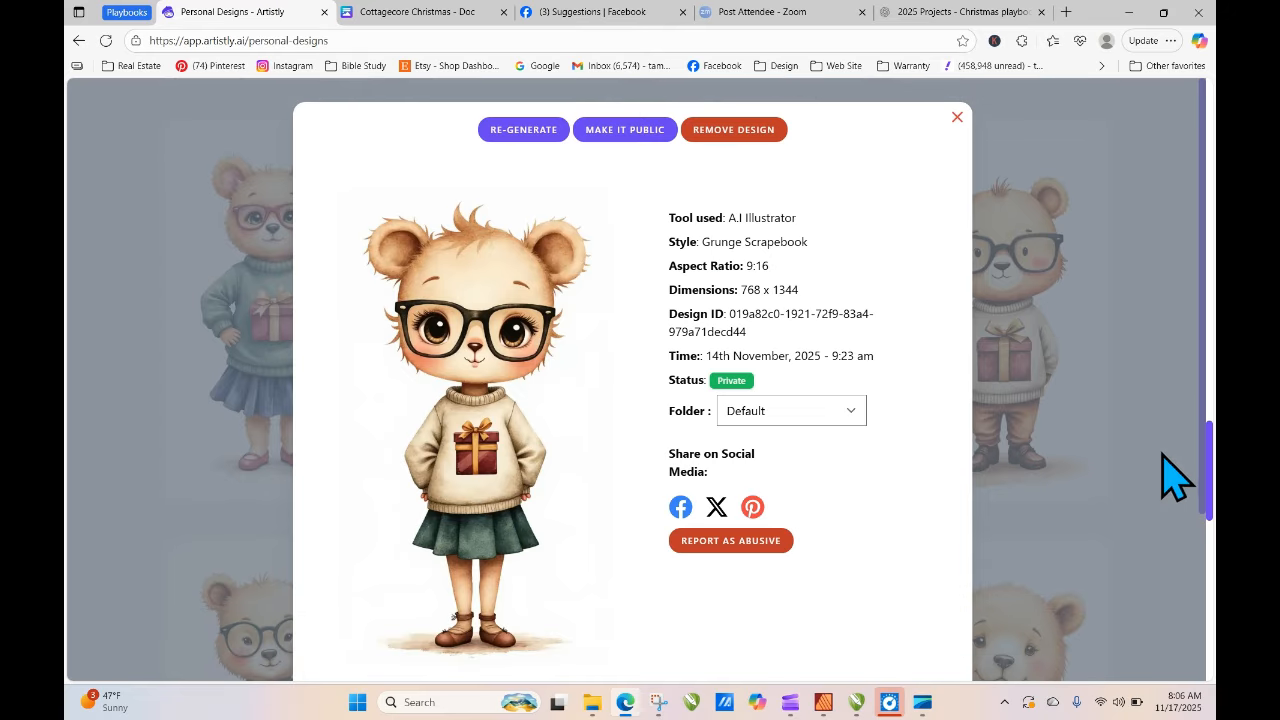
scroll(1203, 500, "down", 3)
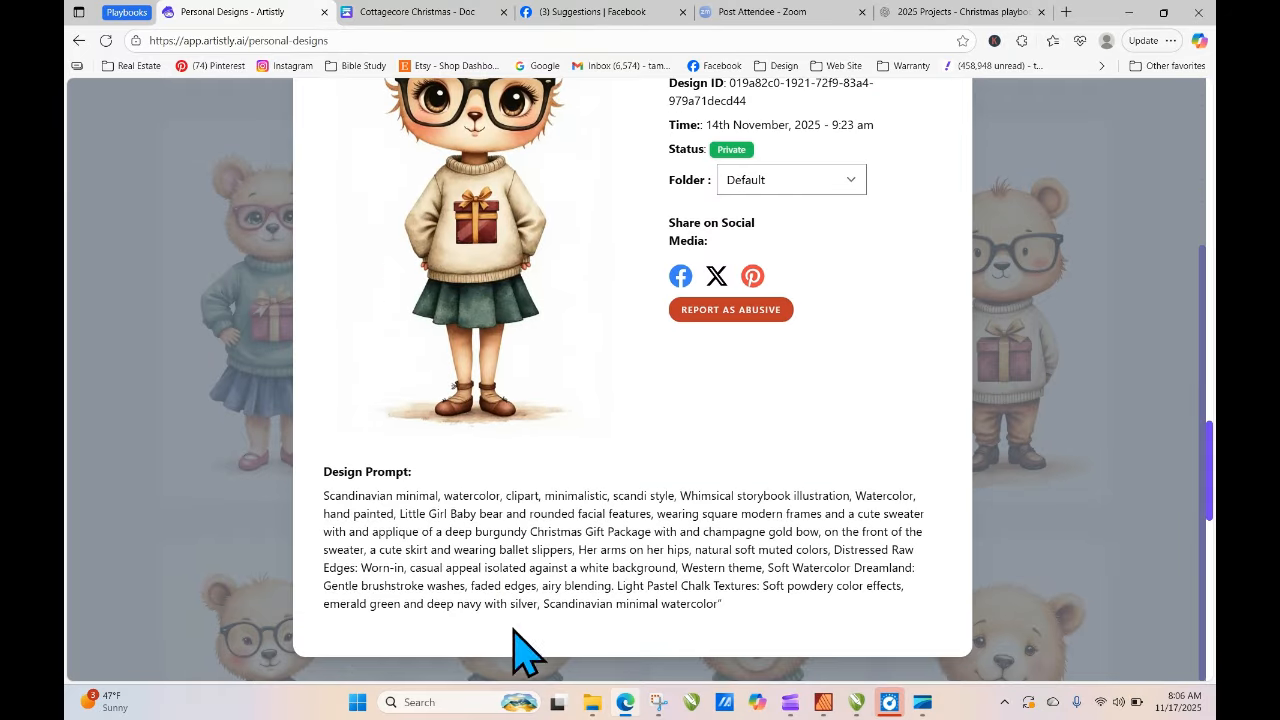
left_click_drag(320, 497, 820, 634)
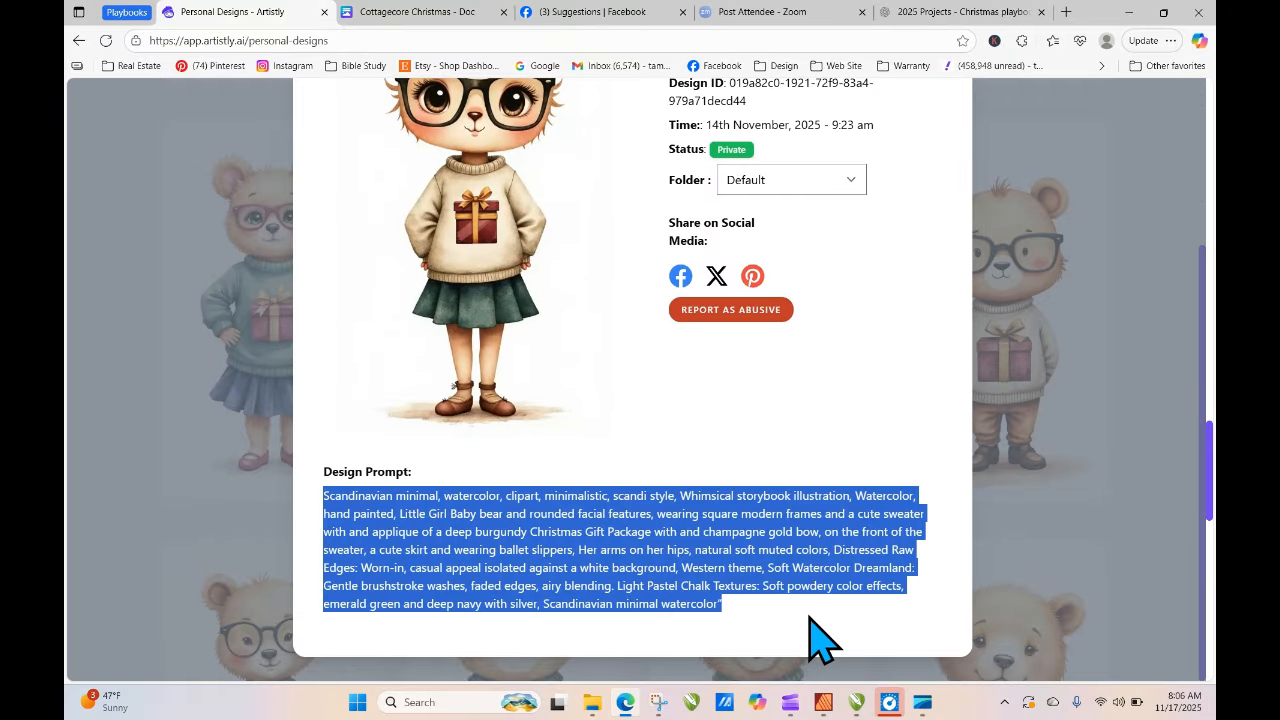
right_click(703, 568)
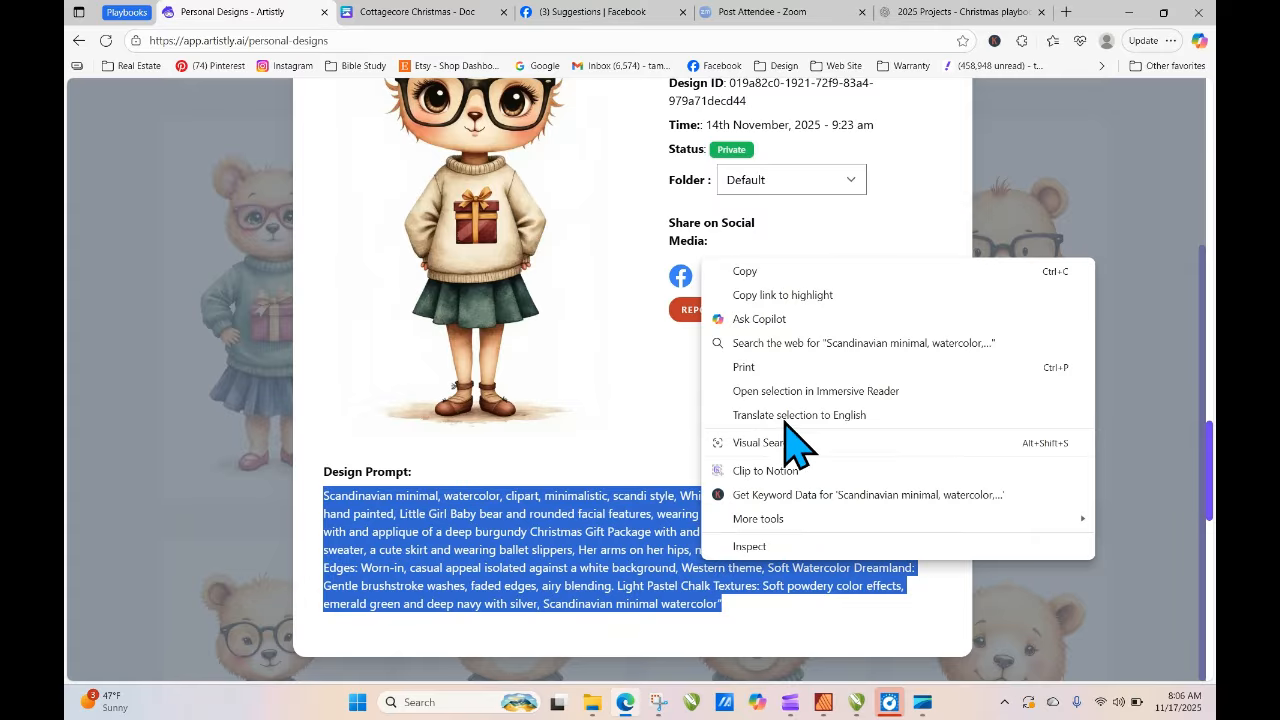
left_click(777, 271)
left_click_drag(1213, 410, 1213, 143)
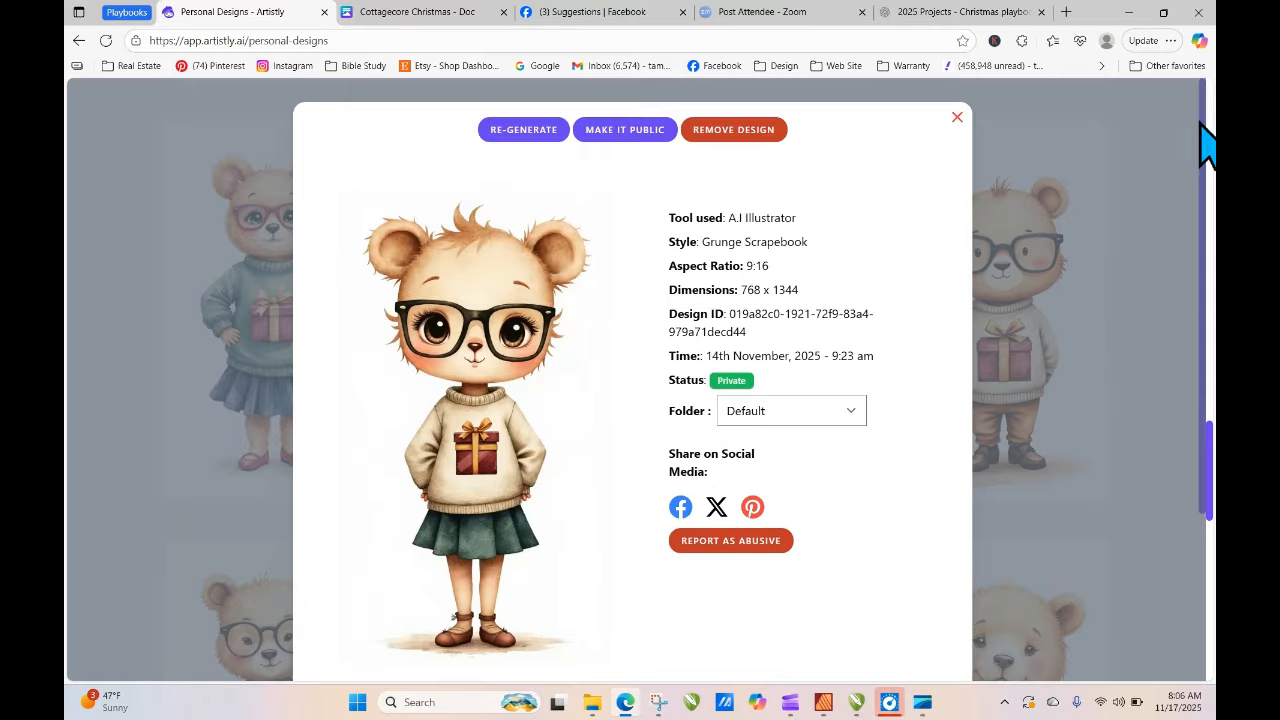
left_click(957, 119)
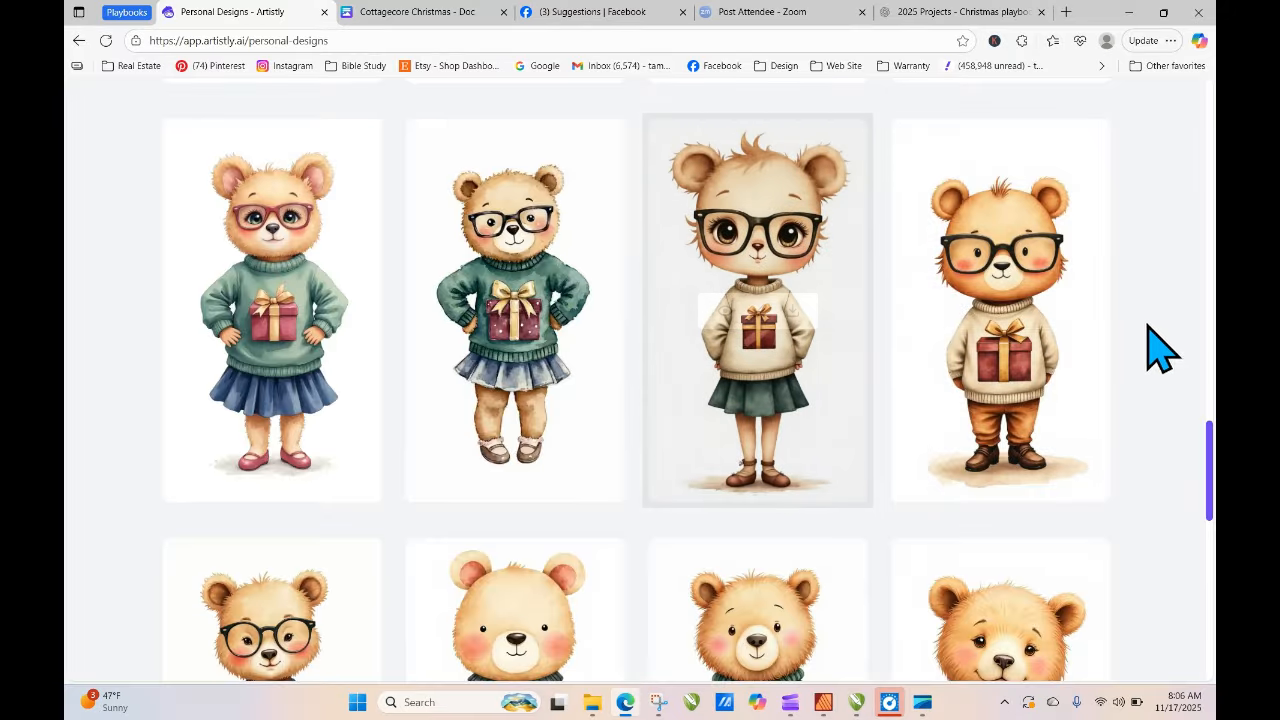
- Paste the copied bear prompt into the Create From Prompt category of AI Image Designer v6
left_click_drag(1213, 480, 1212, 130)
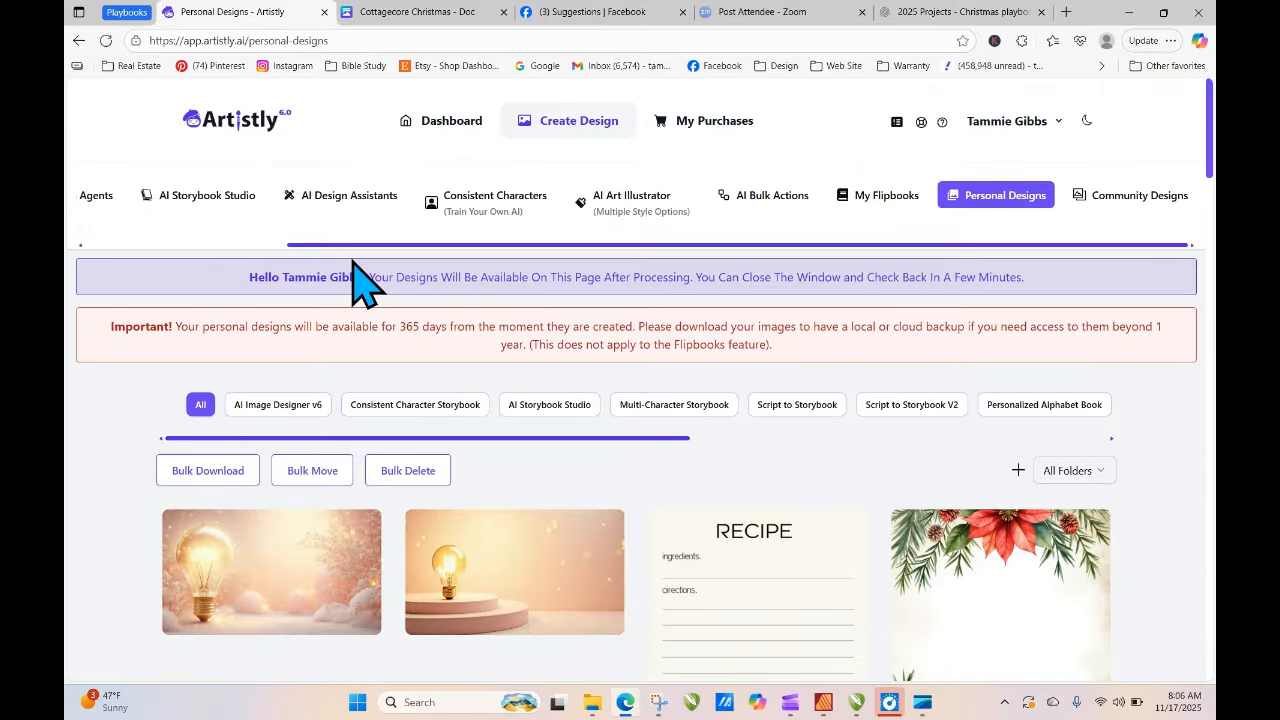
left_click_drag(354, 245, 64, 245)
left_click(188, 202)
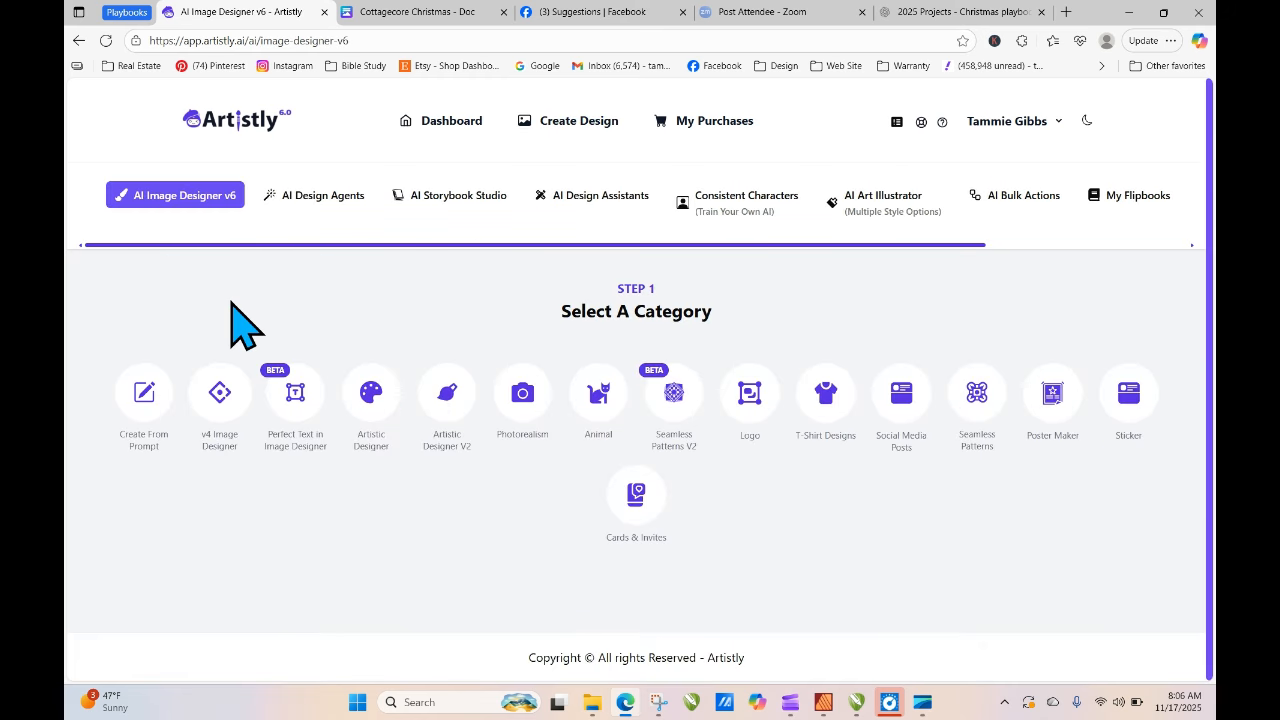
left_click(147, 390)
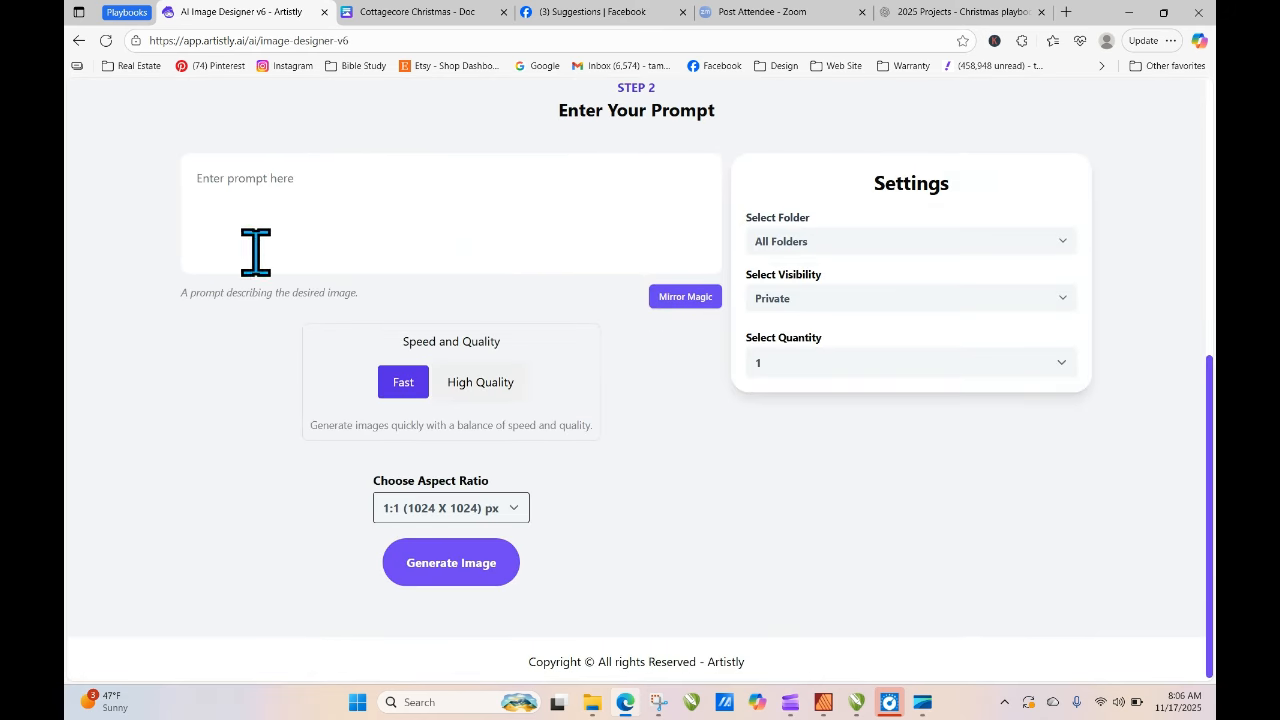
right_click(253, 184)
left_click(305, 298)
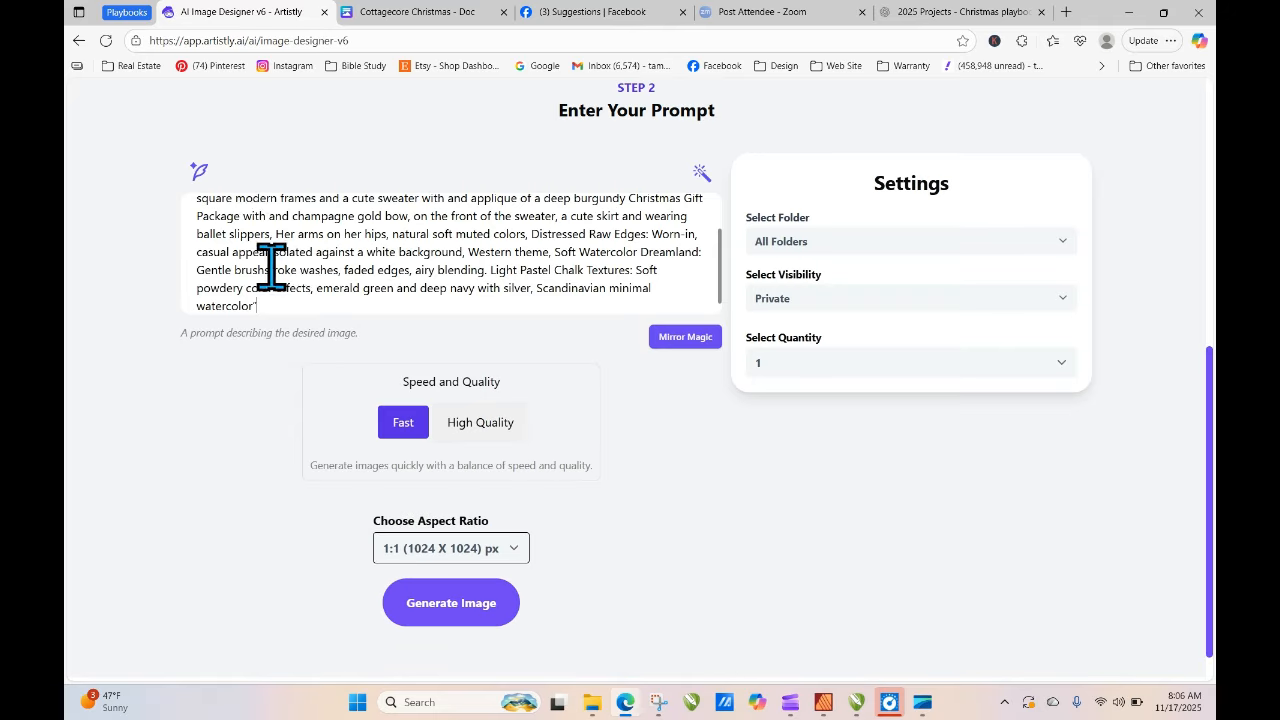
- Generate the image in High Quality with a 9:16 (768 X 1344) px aspect ratio
left_click(482, 422)
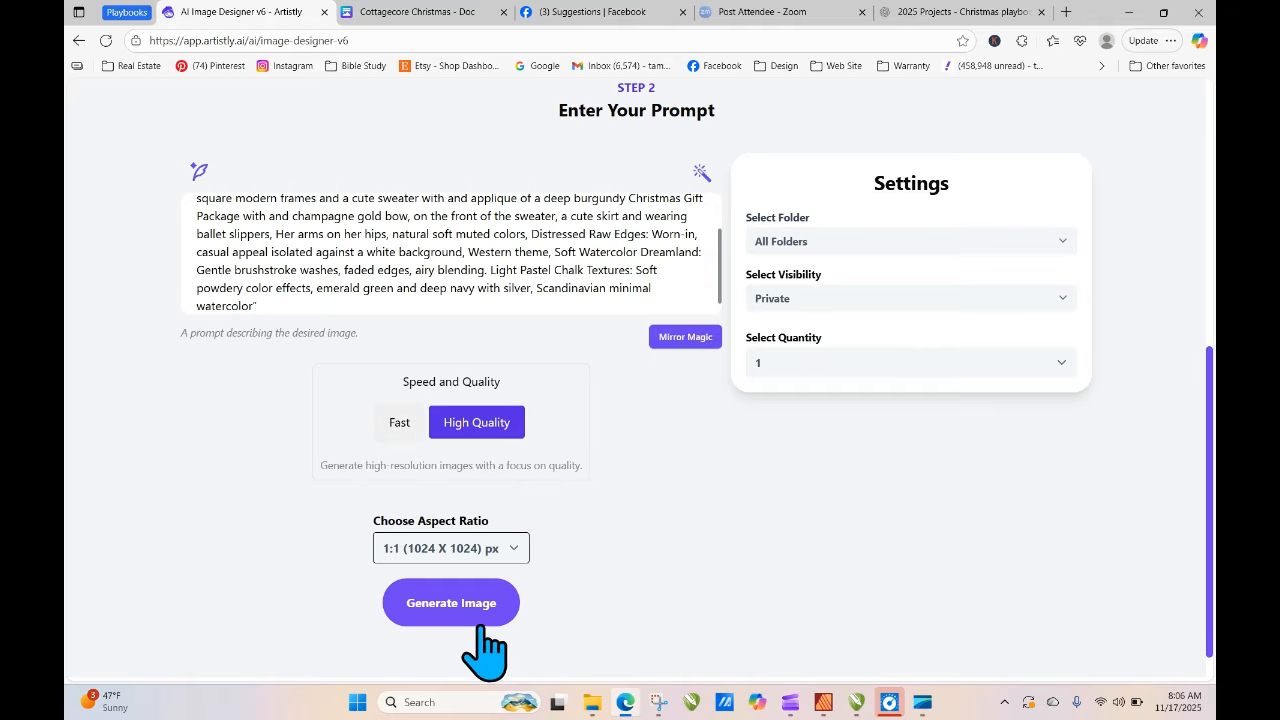
left_click(450, 548)
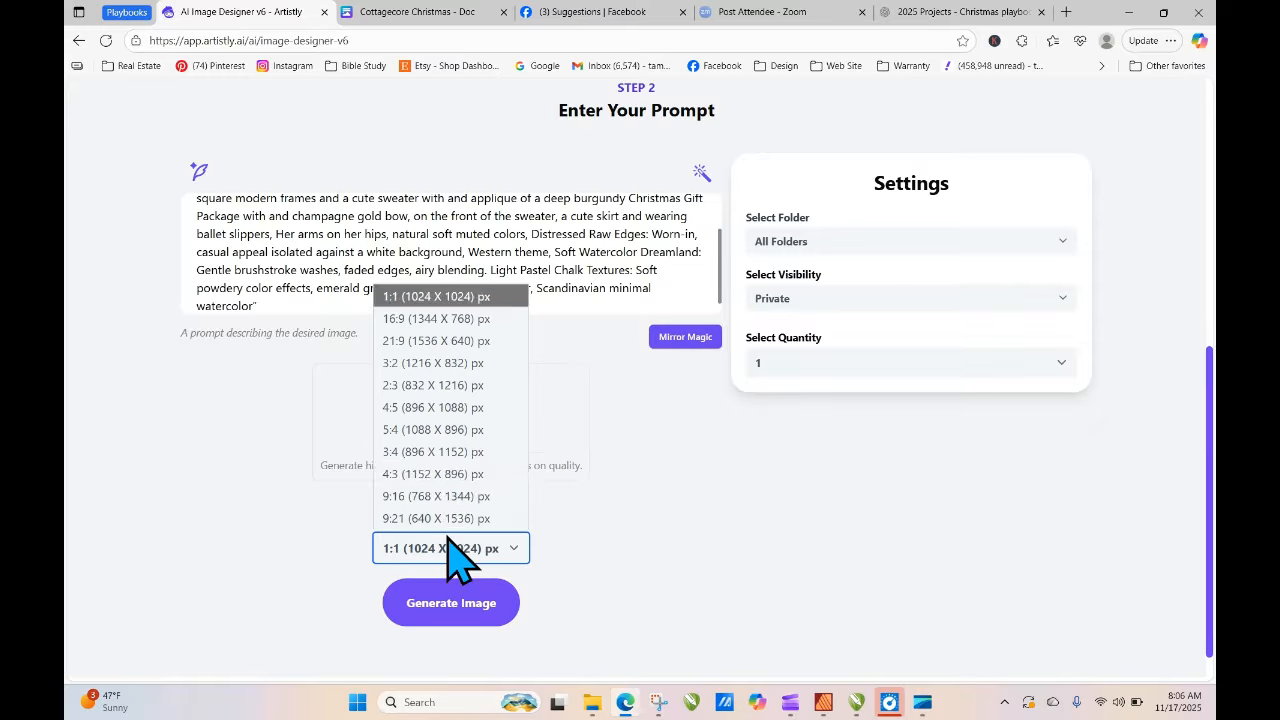
left_click(443, 494)
left_click(486, 600)
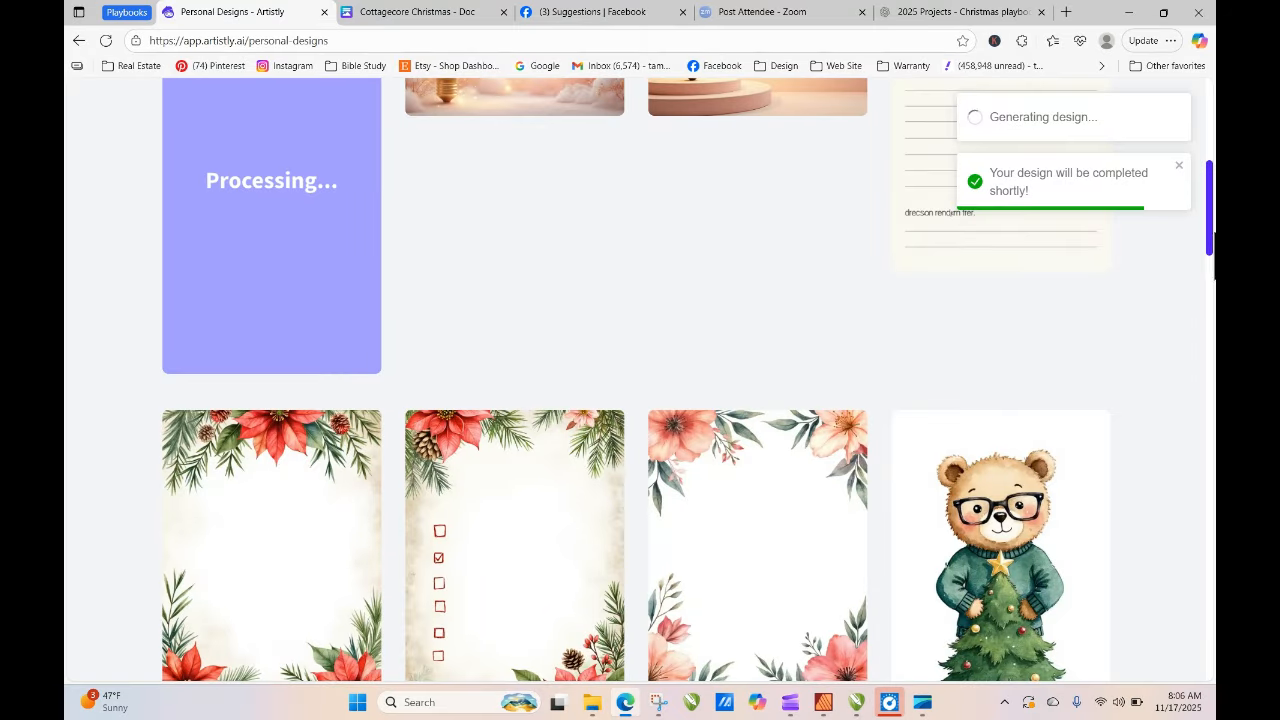
- Refresh the personal designs page and examine the newly generated bear image
scroll(1212, 215, "up", 3)
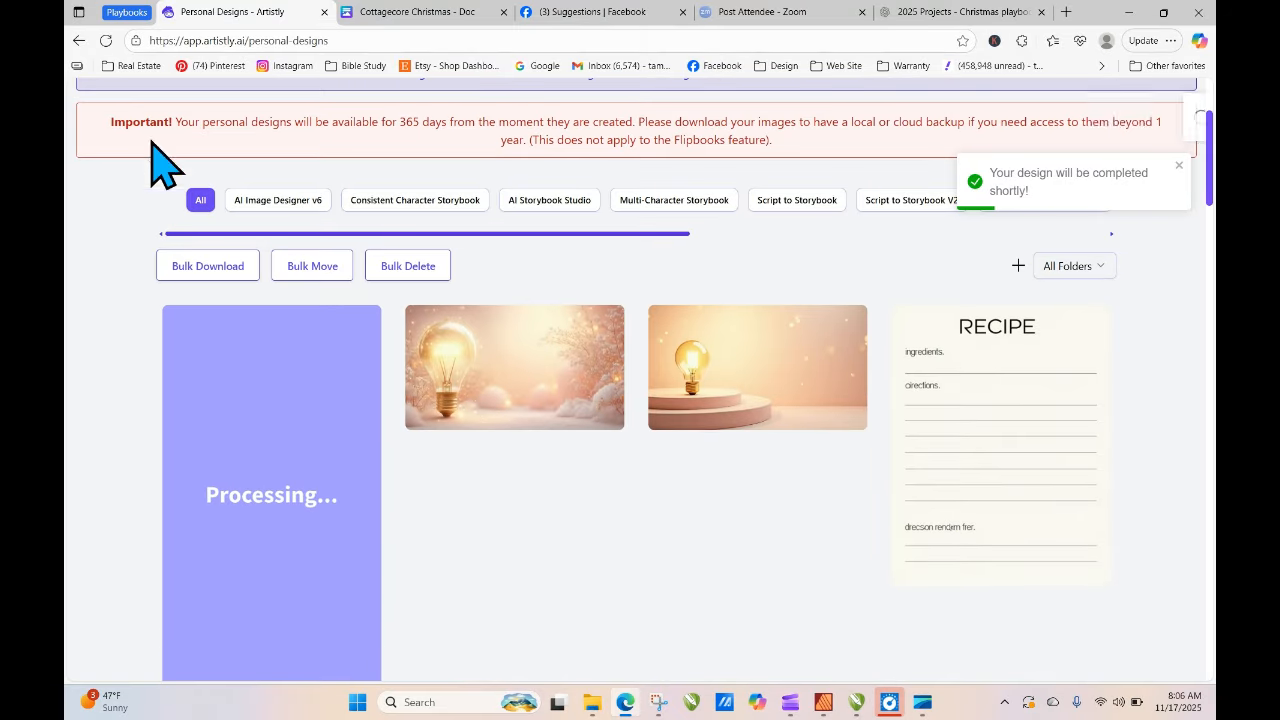
left_click(107, 43)
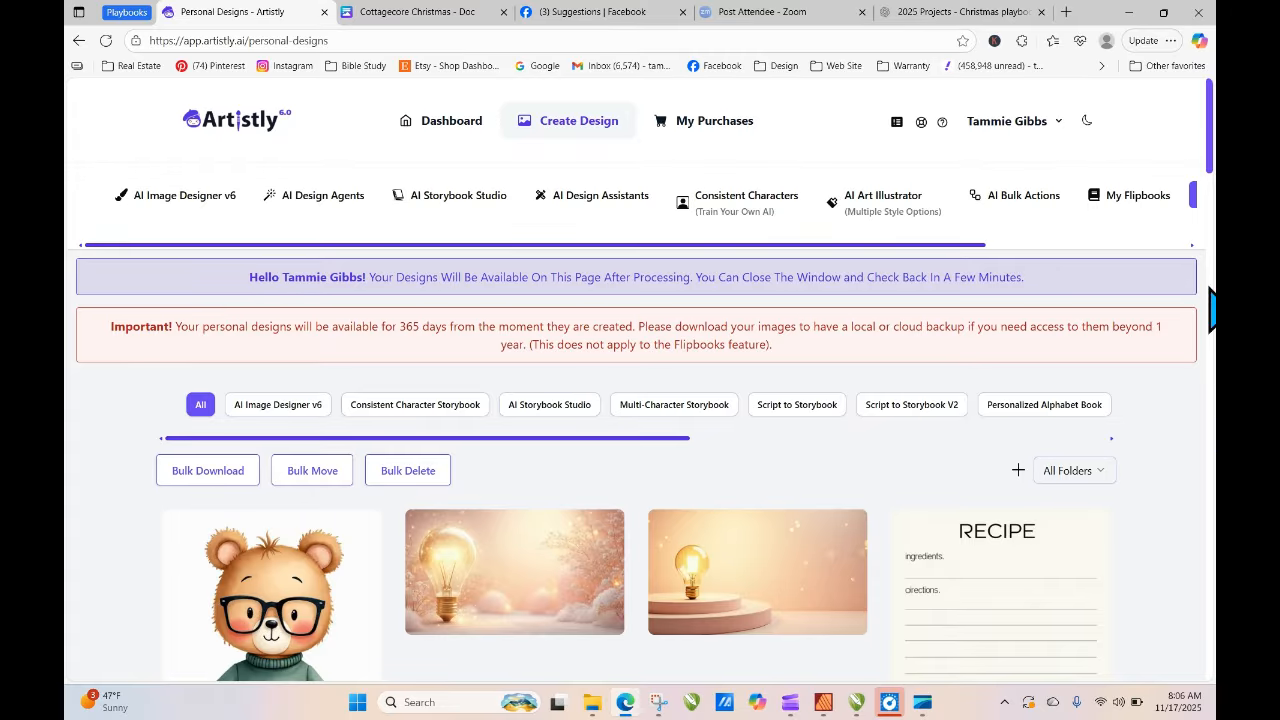
scroll(440, 500, "down", 3)
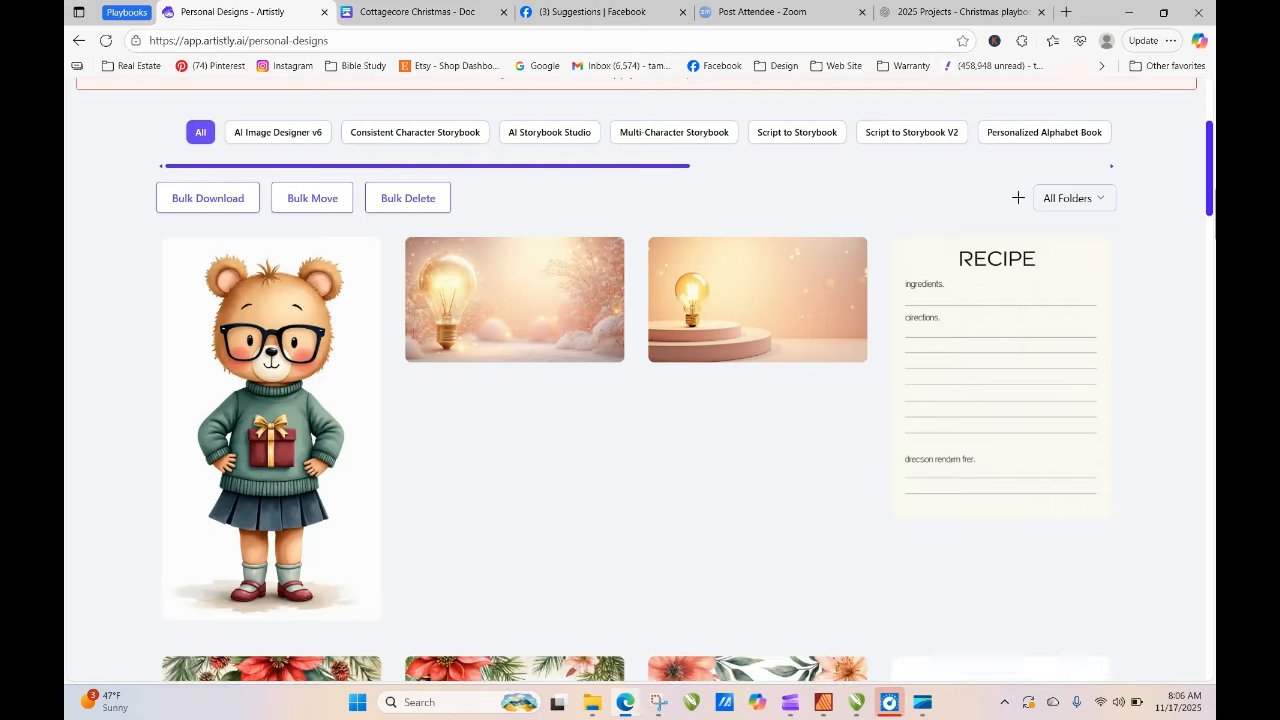
mouse_move(240, 508)
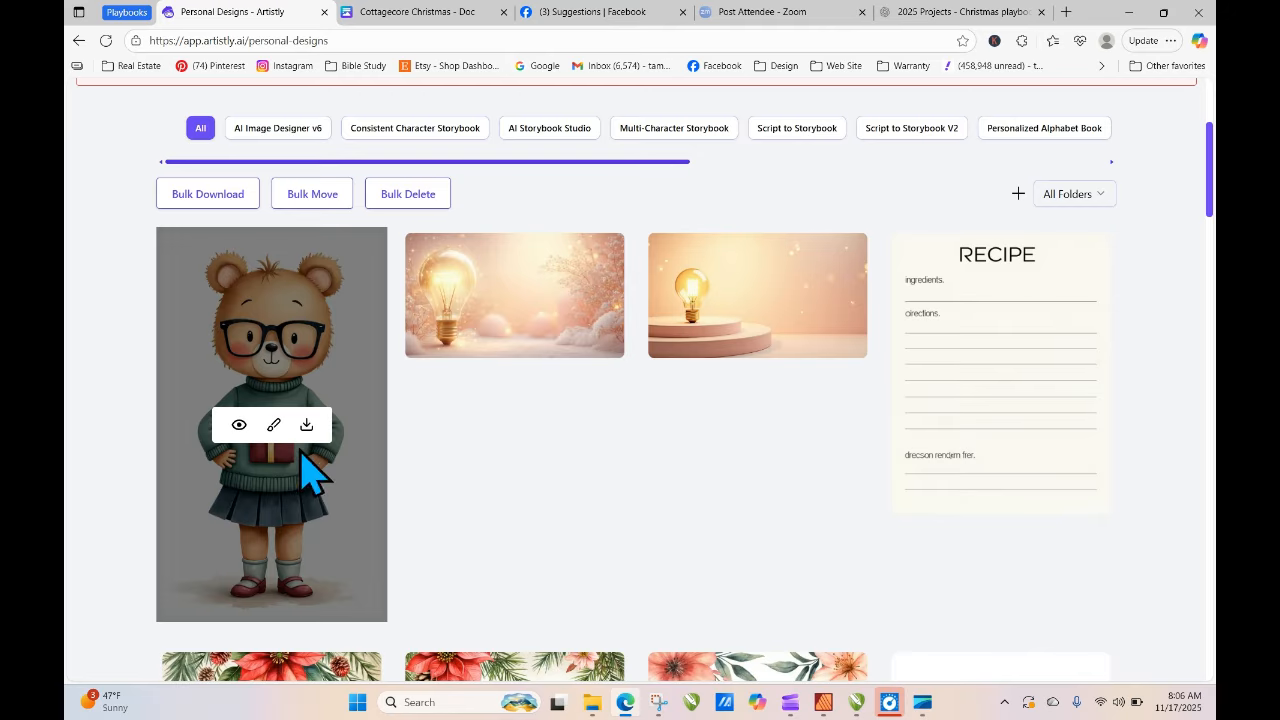
scroll(640, 400, "down", 5)
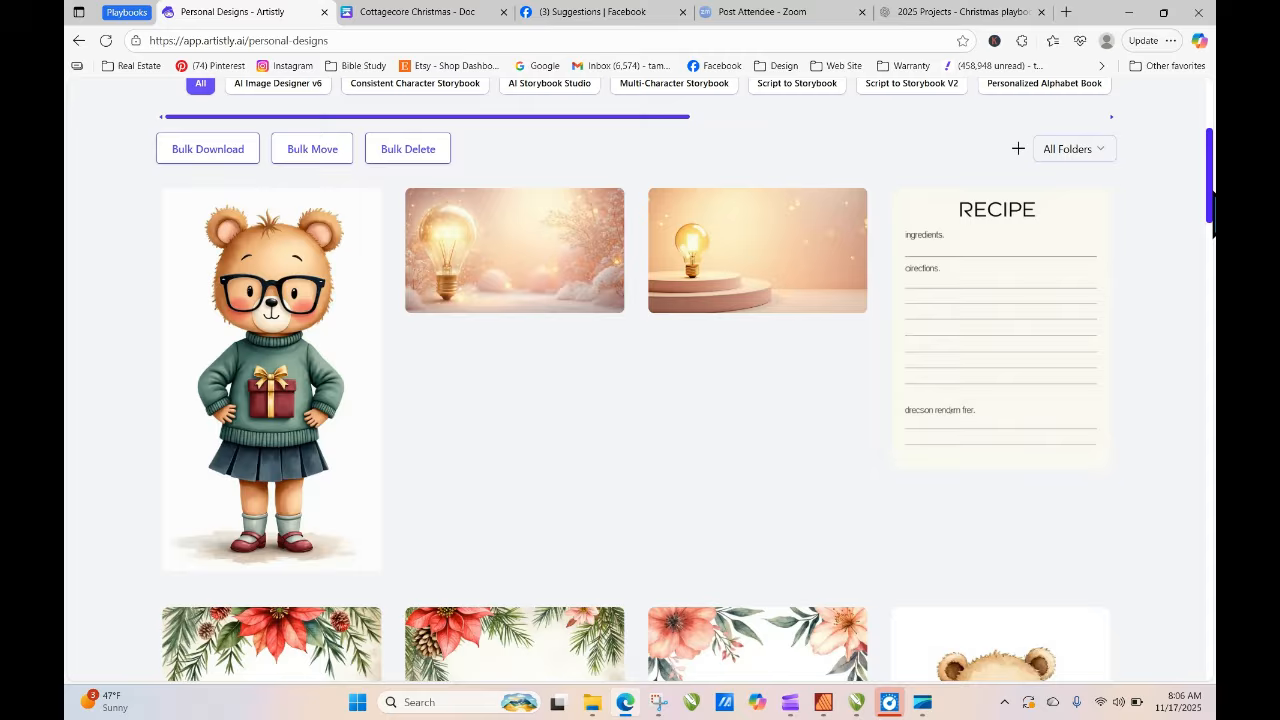
- Look through the earlier bear designs on the personal designs page and compare them with the newly generated bear
scroll(640, 380, "down", 10)
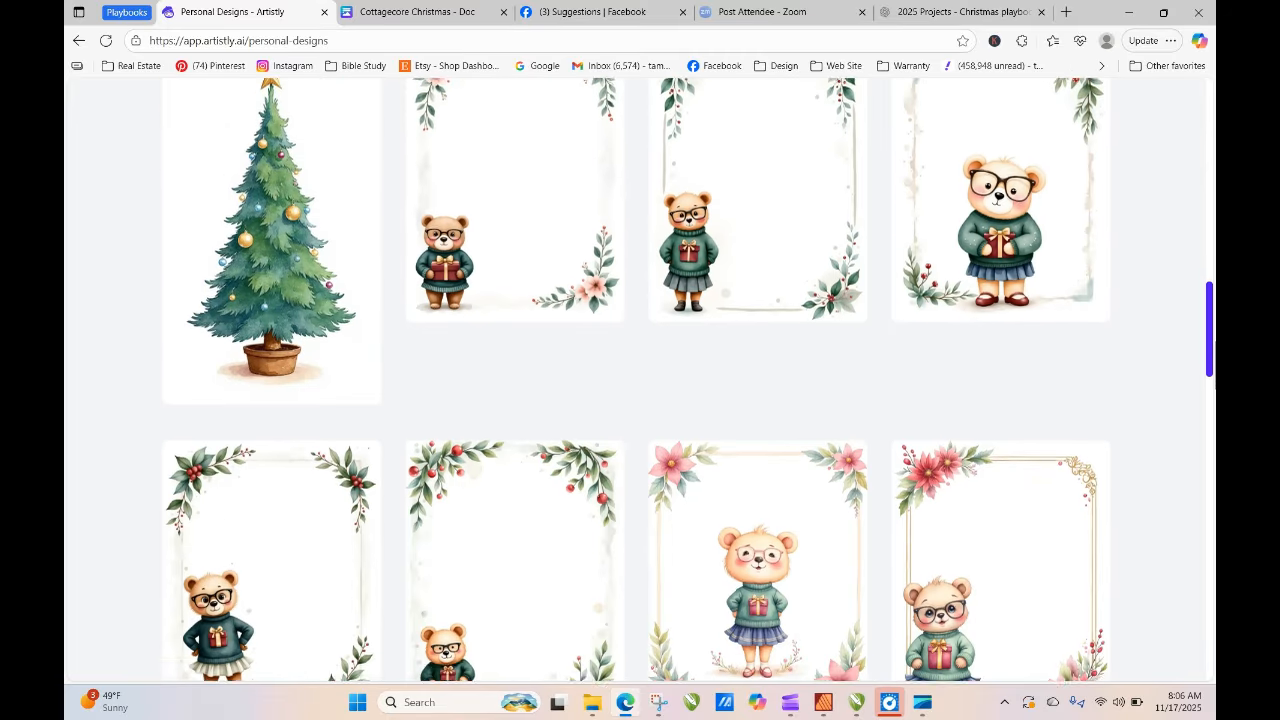
scroll(1213, 497, "down", 10)
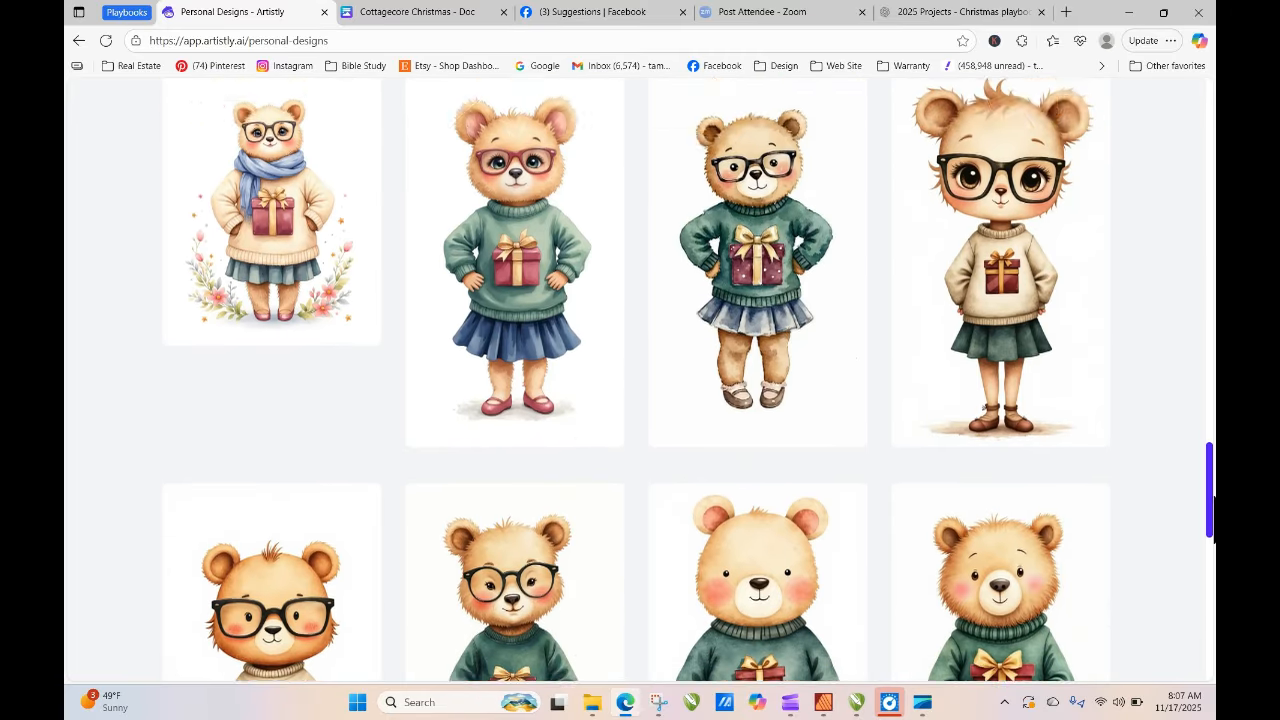
left_click_drag(1213, 497, 1150, 486)
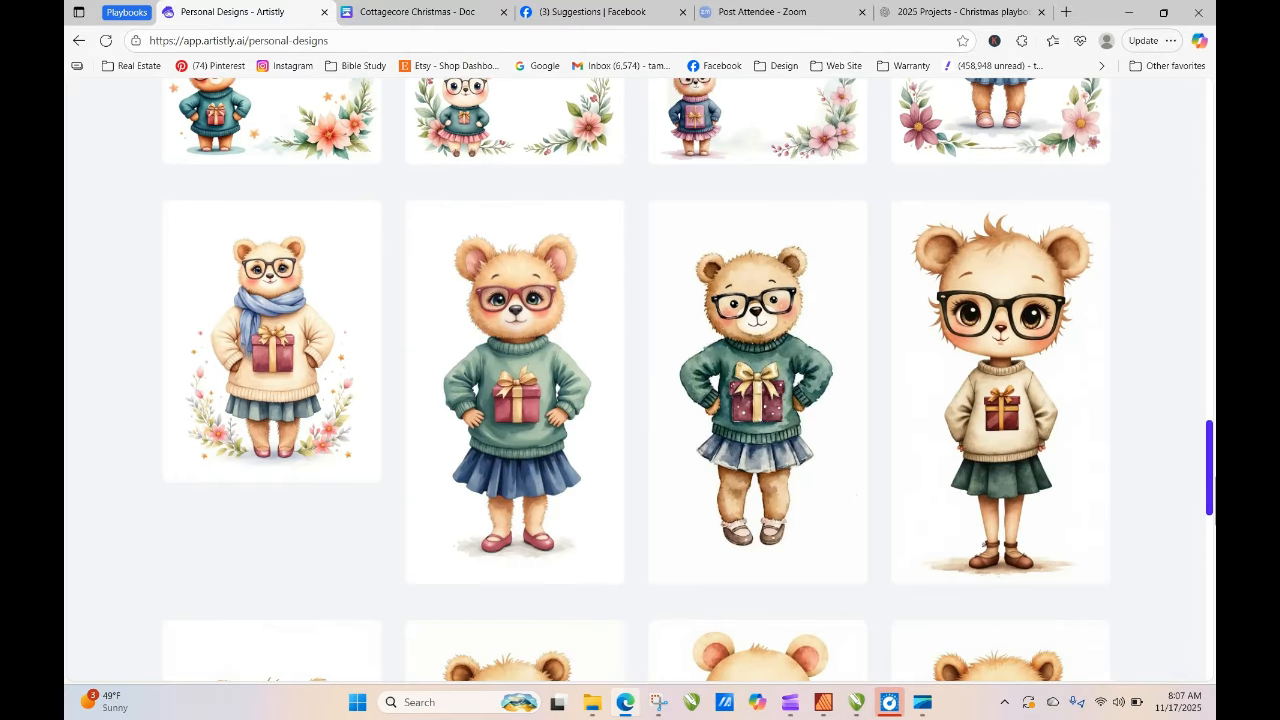
mouse_move(1020, 503)
left_click_drag(1210, 455, 1183, 162)
mouse_move(252, 277)
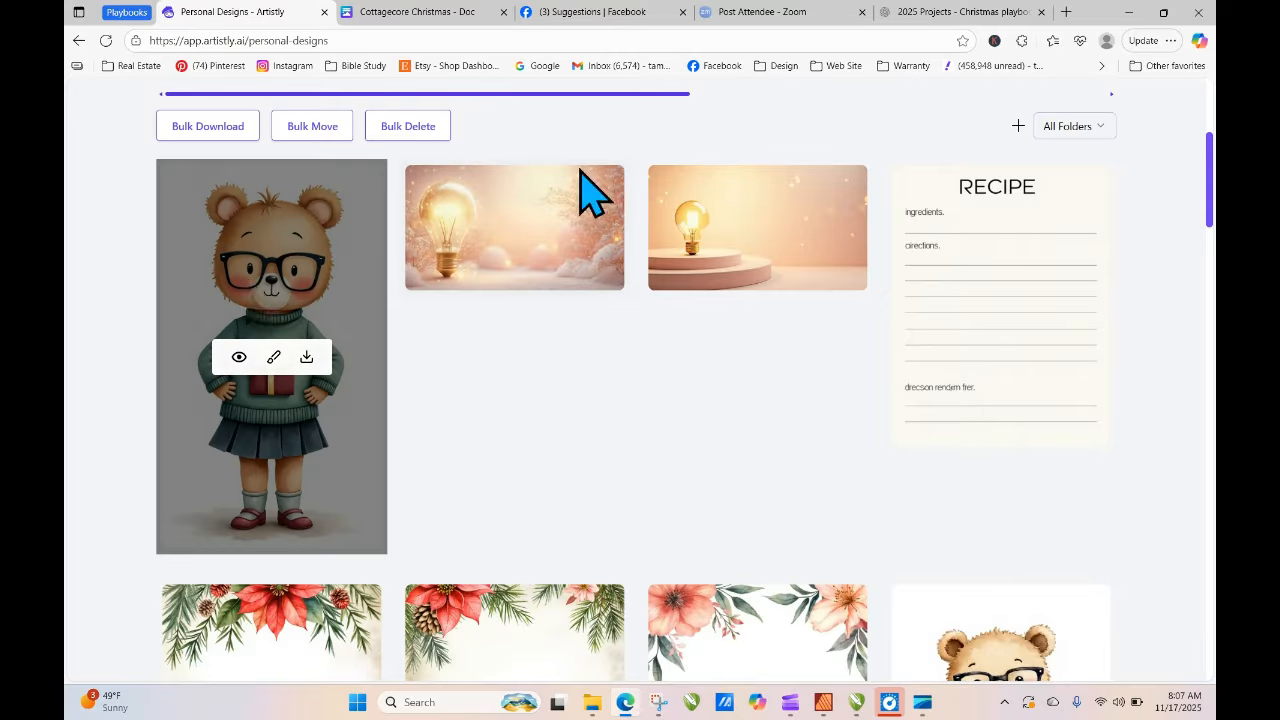
- Generate an image from the copied bear prompt using the v4 Image Designer category of AI Image Designer v6
scroll(1210, 175, "up", 2)
scroll(1210, 175, "up", 1)
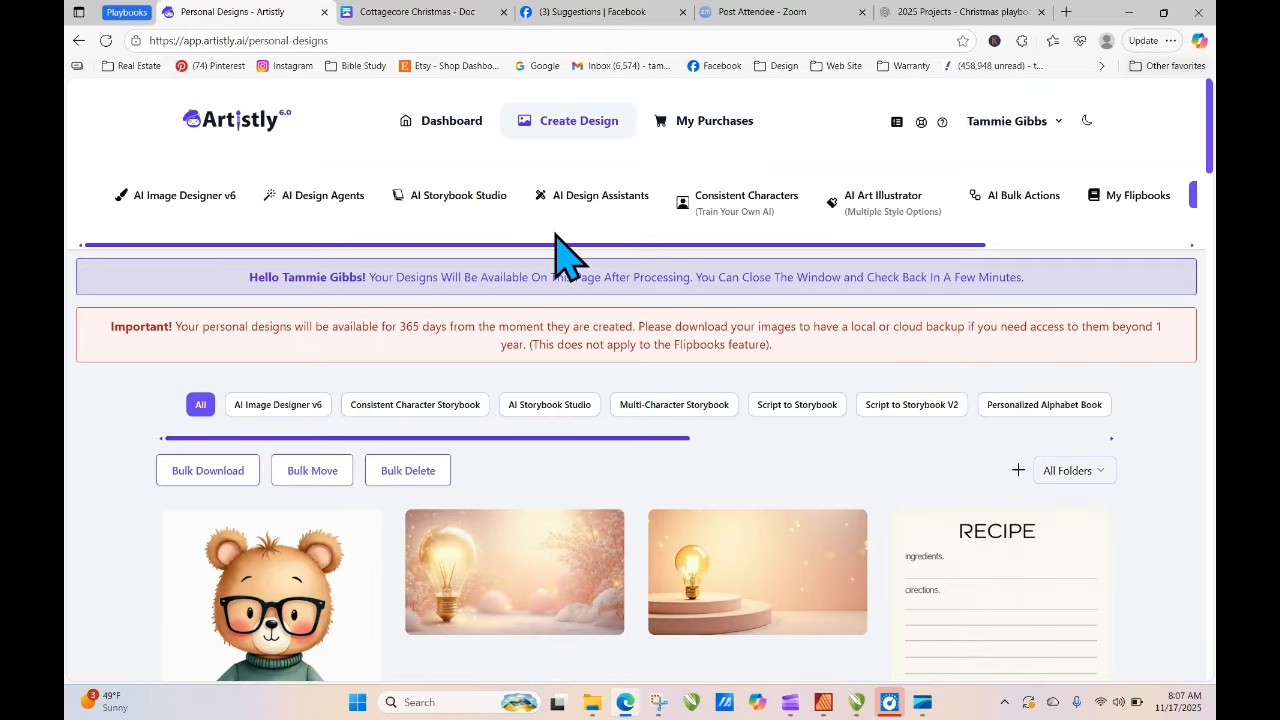
left_click(238, 197)
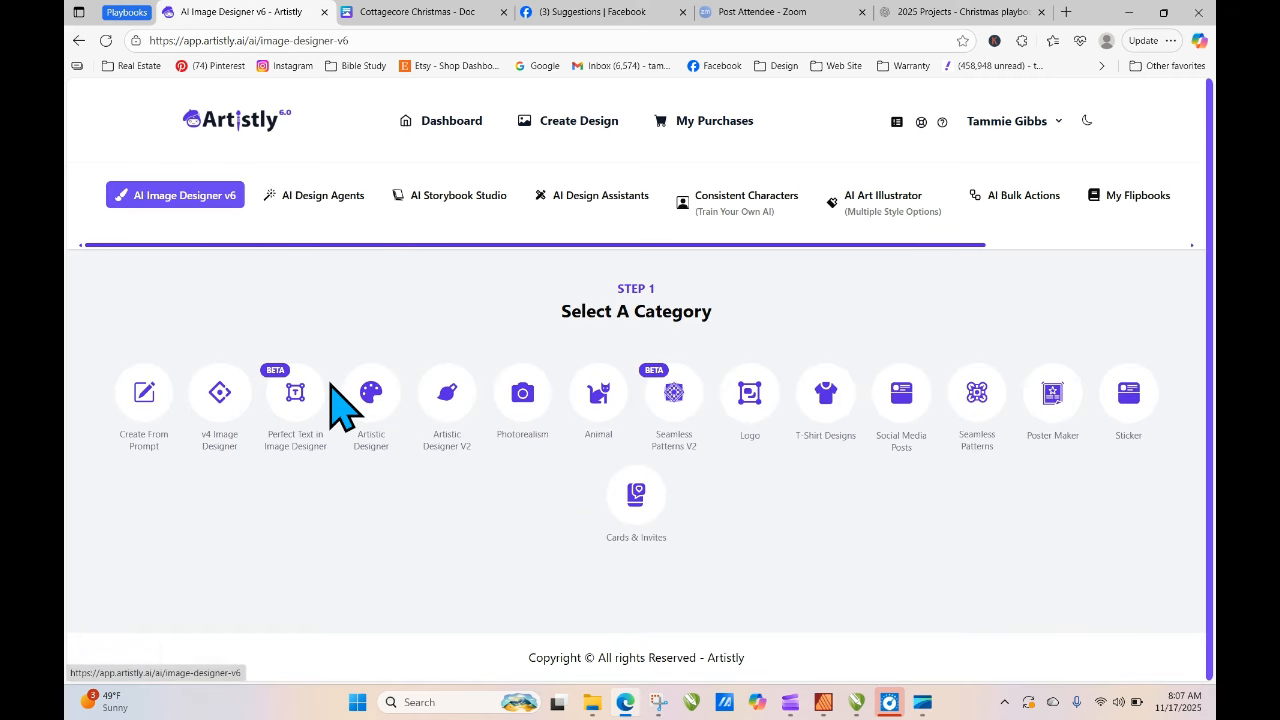
left_click(222, 400)
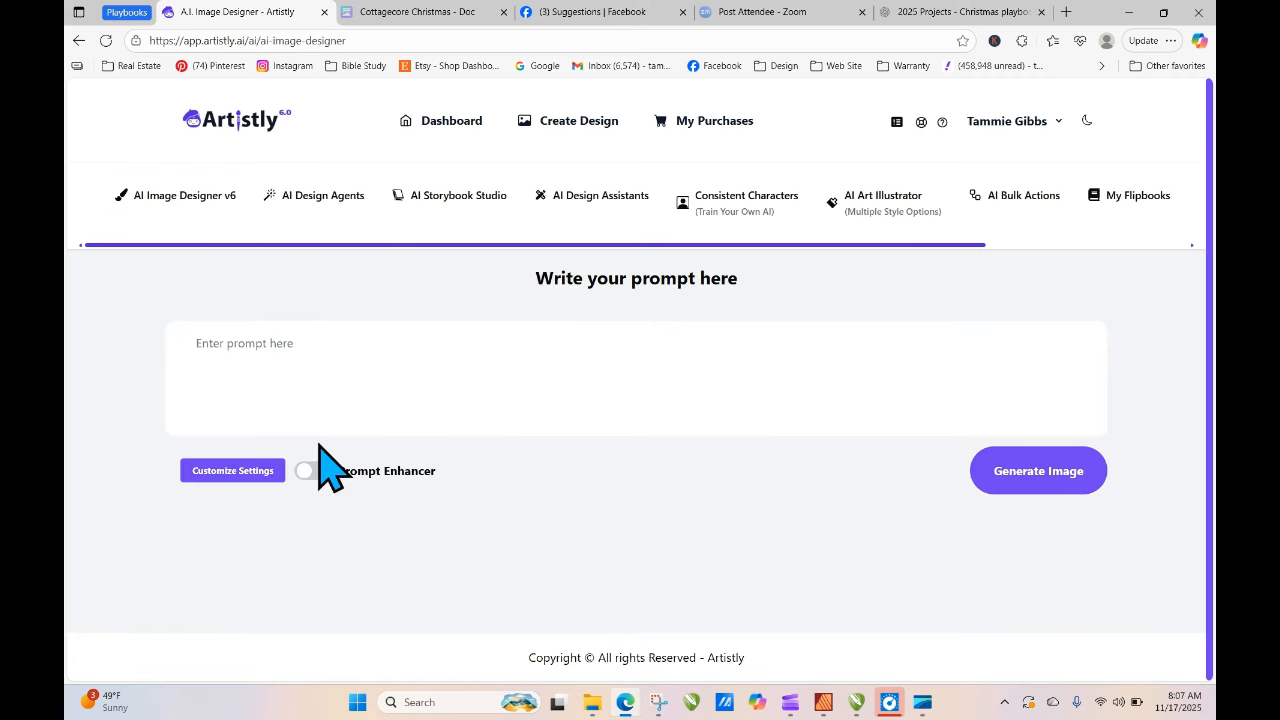
right_click(286, 343)
left_click(338, 458)
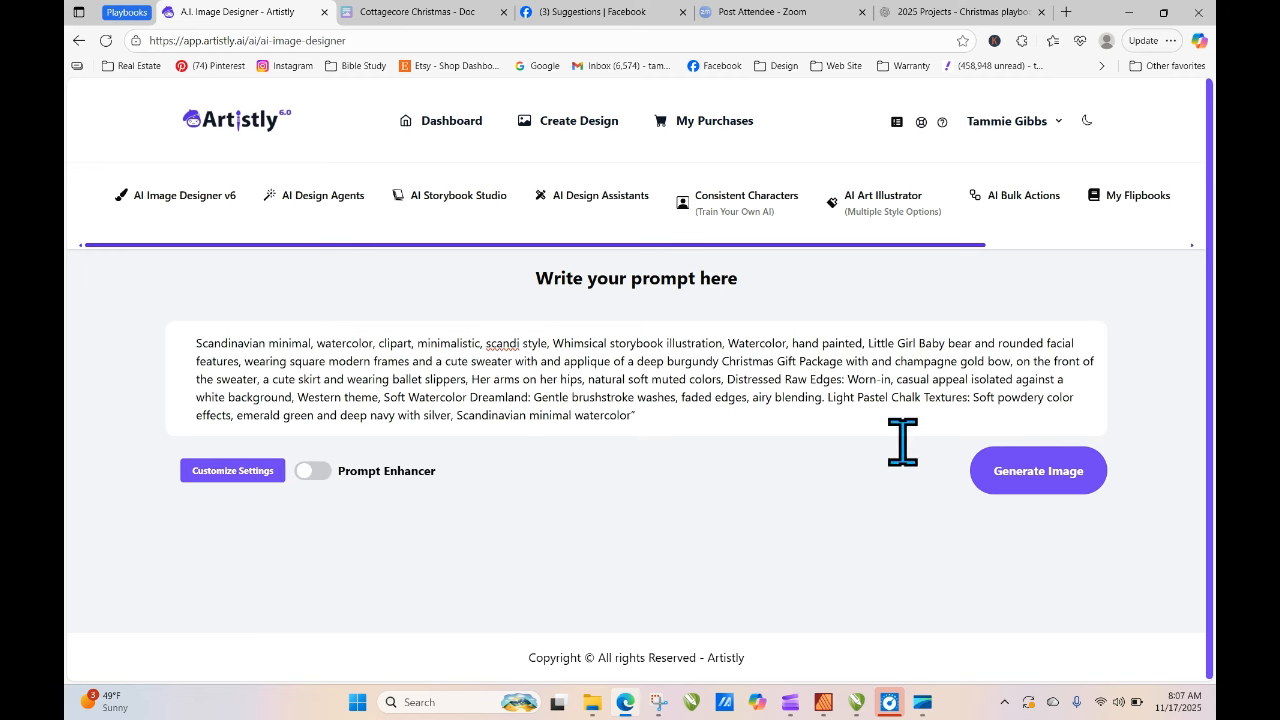
left_click(998, 478)
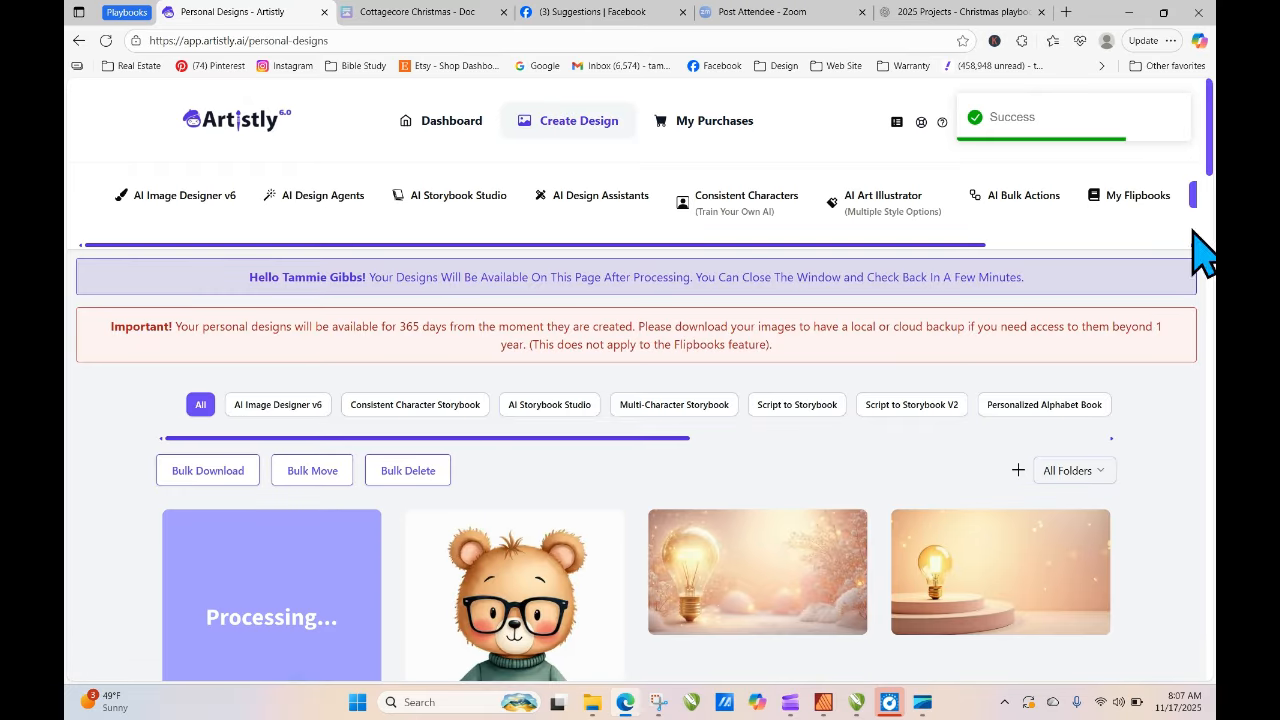
- Refresh the personal designs page repeatedly to check on the v4 Image Designer bear
scroll(1180, 280, "down", 3)
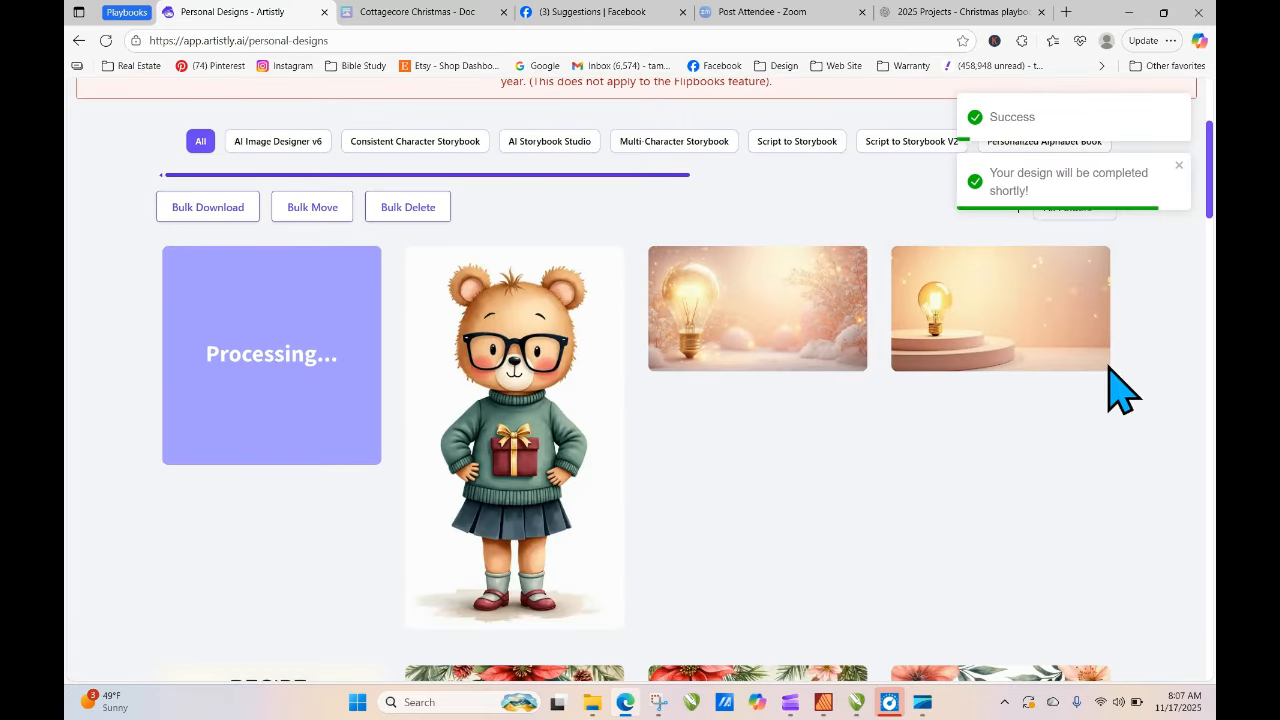
mouse_move(300, 395)
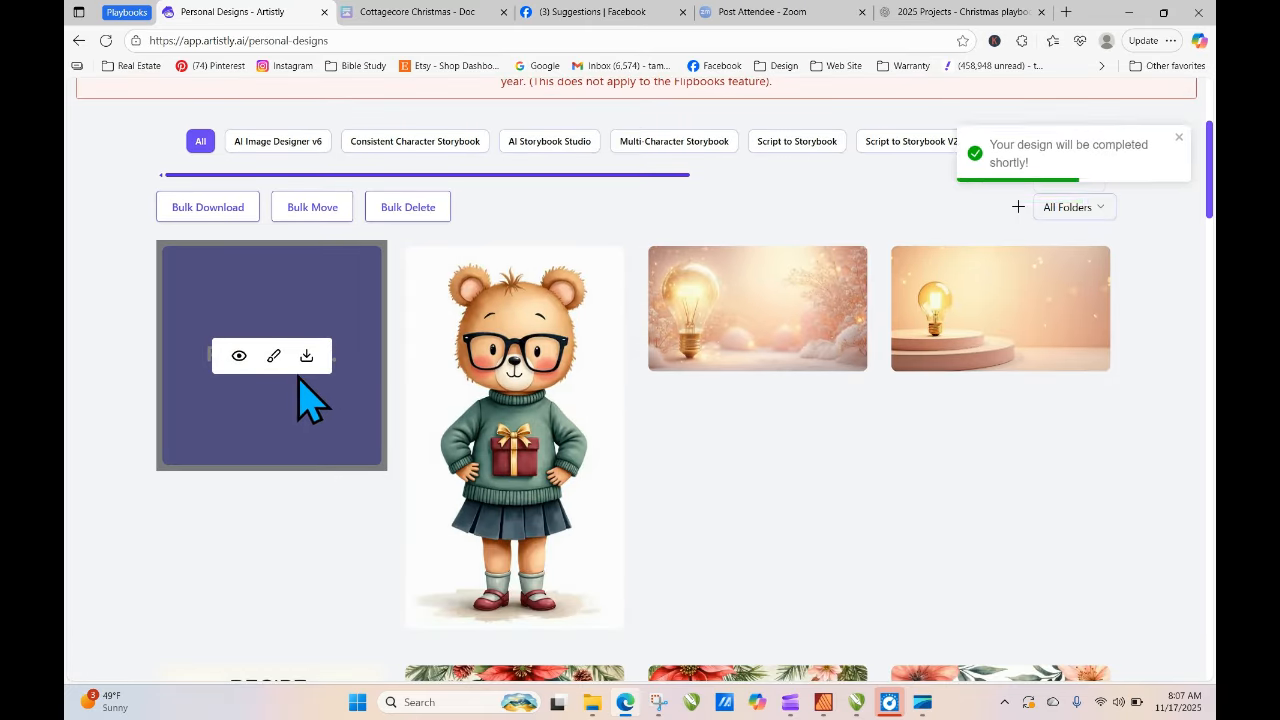
left_click(106, 41)
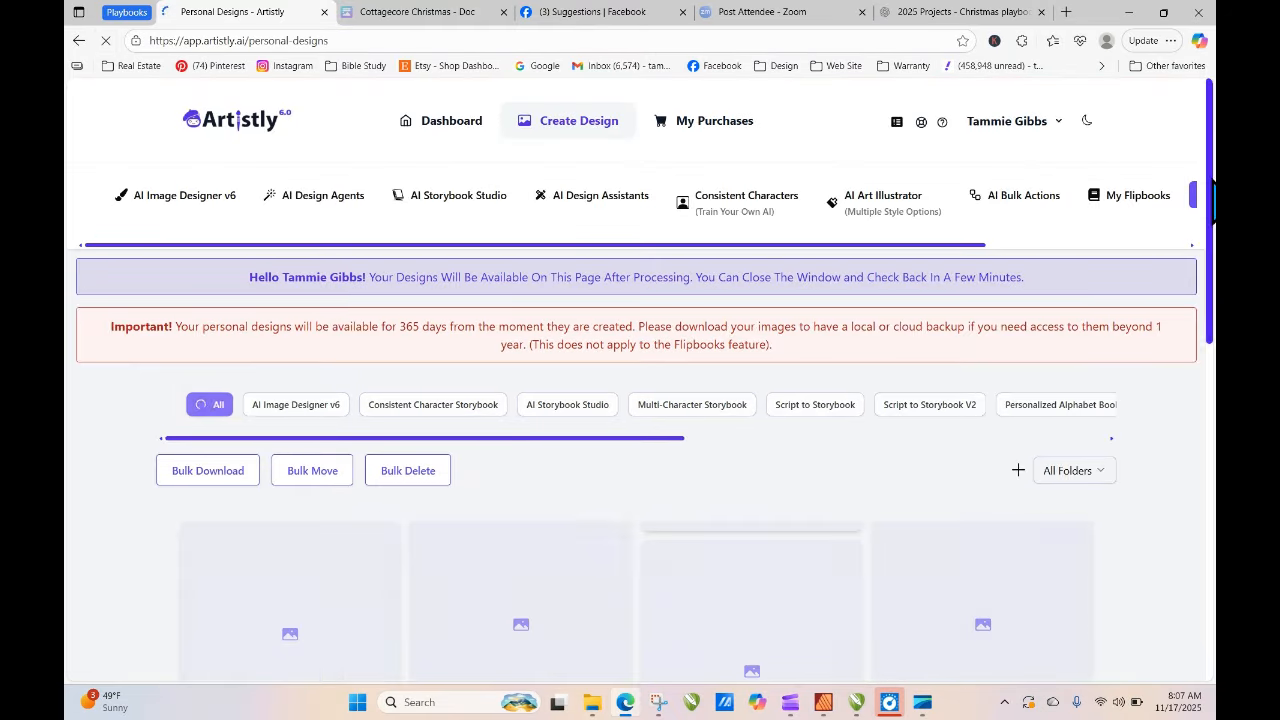
scroll(1211, 170, "down", 3)
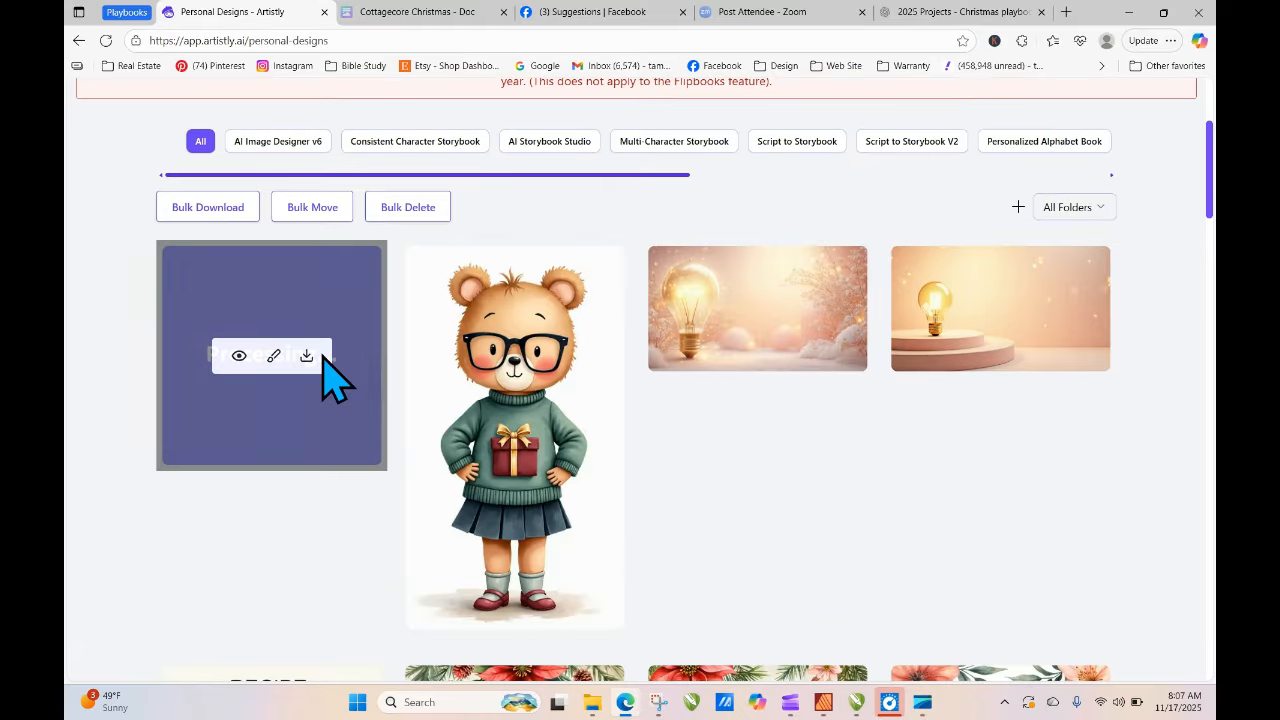
left_click(106, 41)
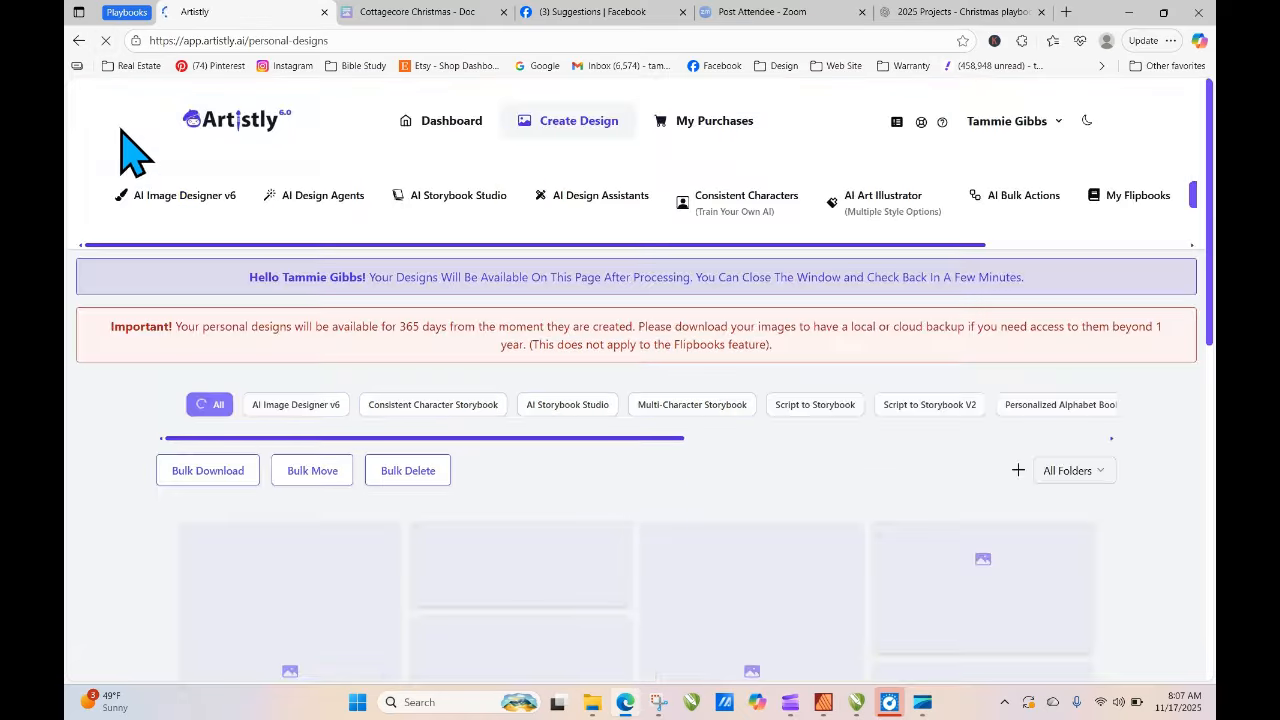
left_click(106, 41)
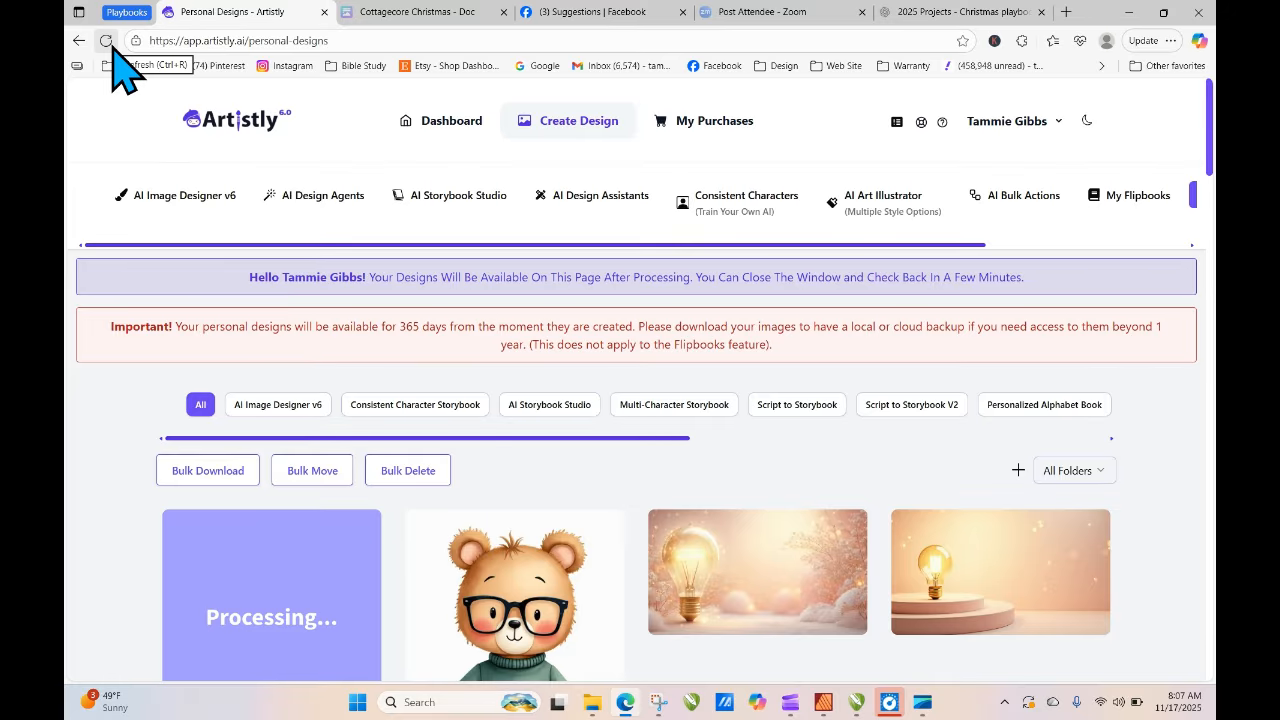
- Generate a 1:1 (1024 X 1024) px image from the copied bear prompt in the Perfect Text in Image Designer category
left_click(211, 190)
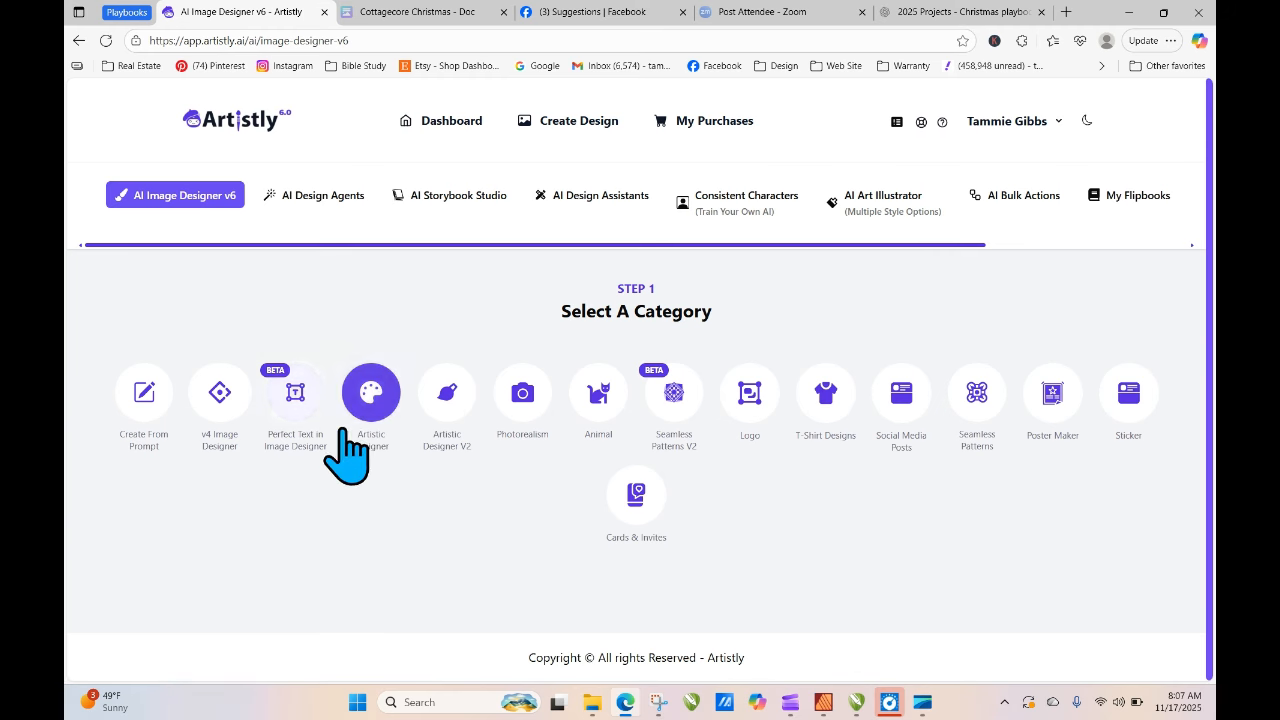
left_click(296, 440)
right_click(292, 338)
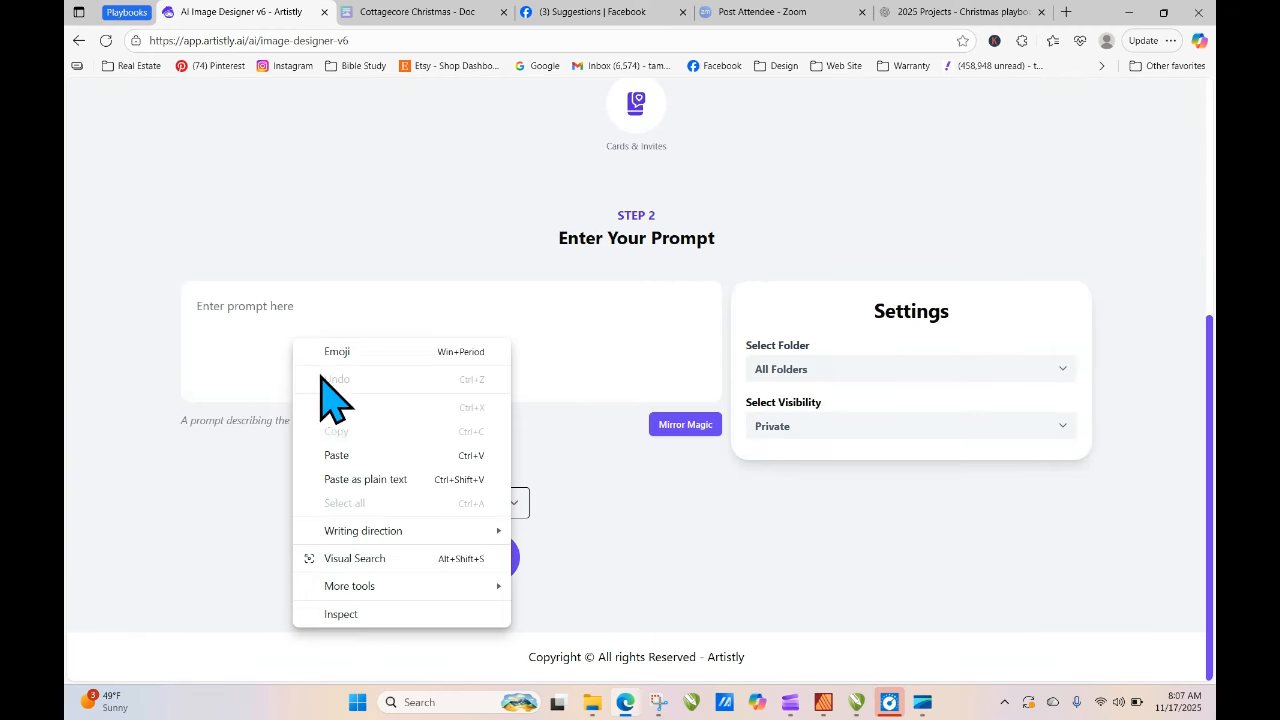
left_click(340, 452)
left_click(471, 545)
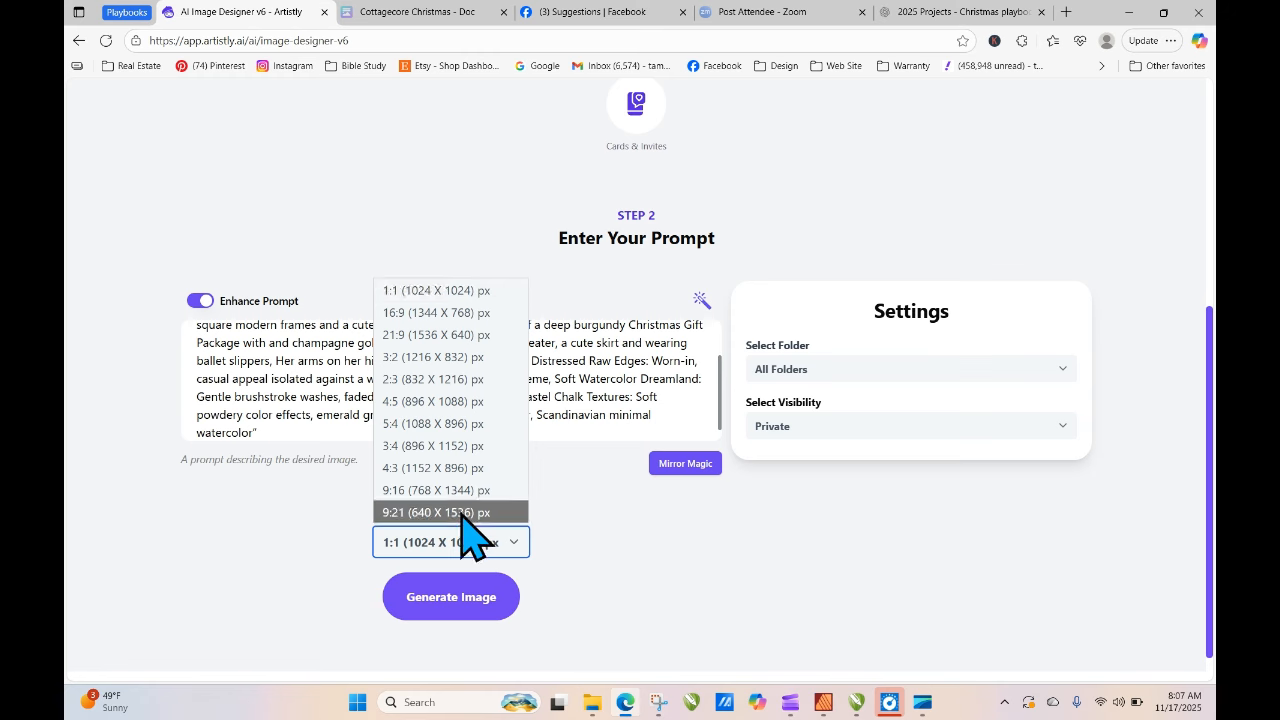
left_click(468, 600)
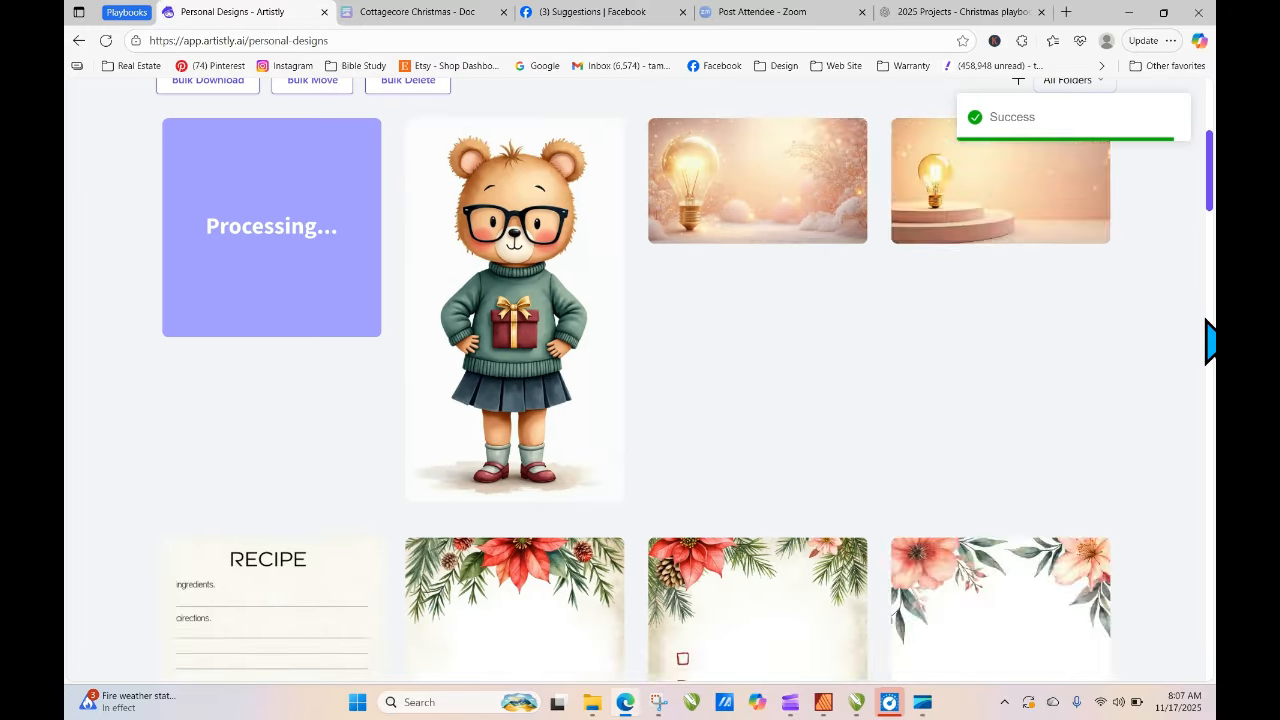
- Refresh the personal designs page and examine the v4 bear while checking on the Perfect Text in Image Designer result
left_click(106, 41)
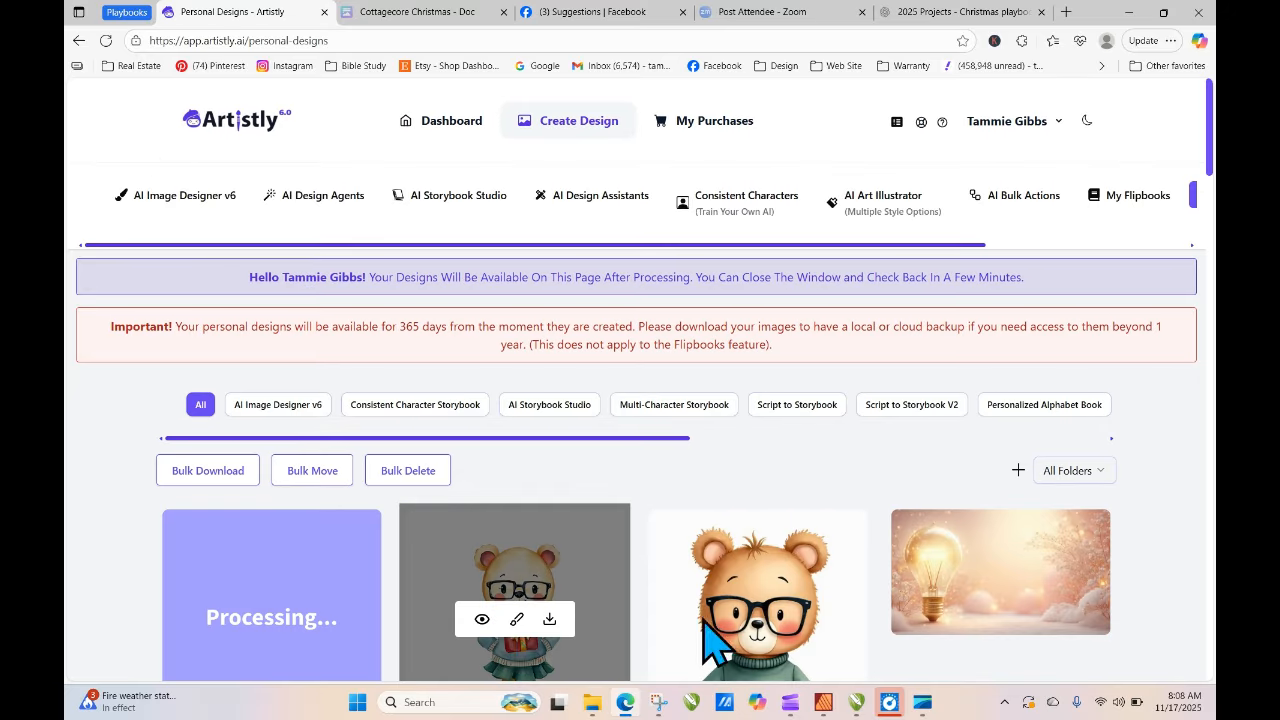
scroll(929, 400, "down", 3)
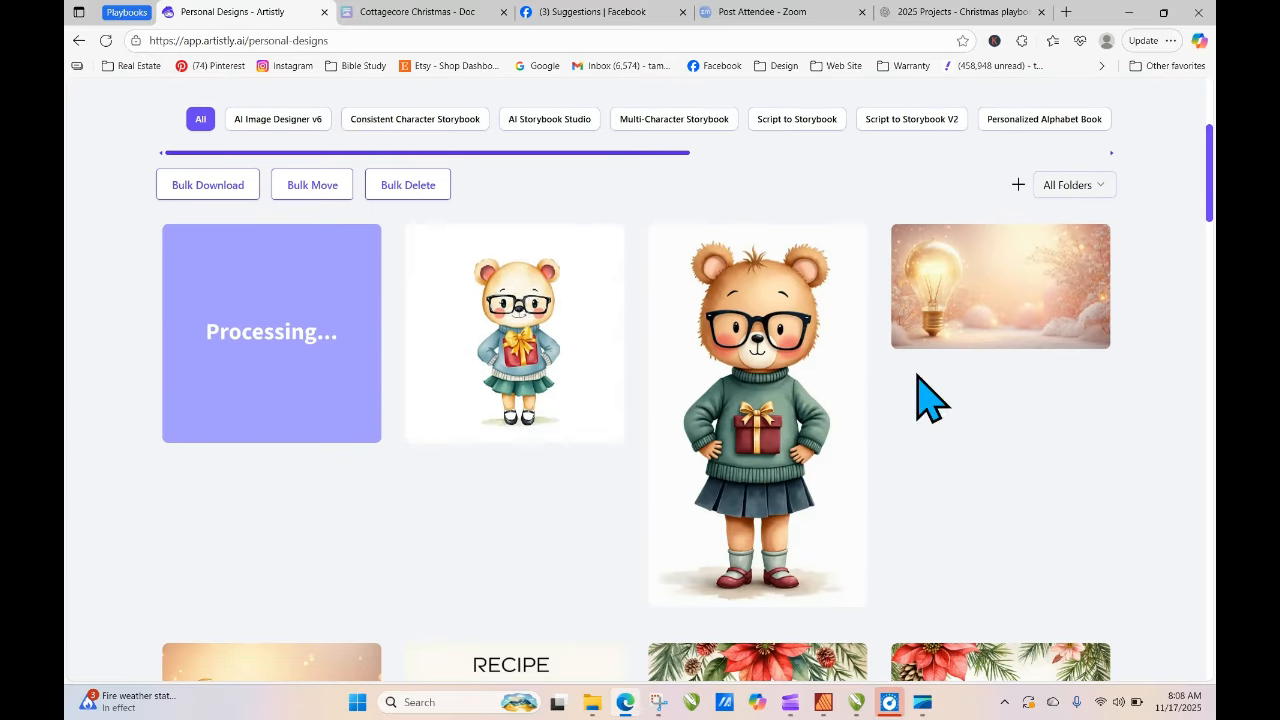
left_click(106, 42)
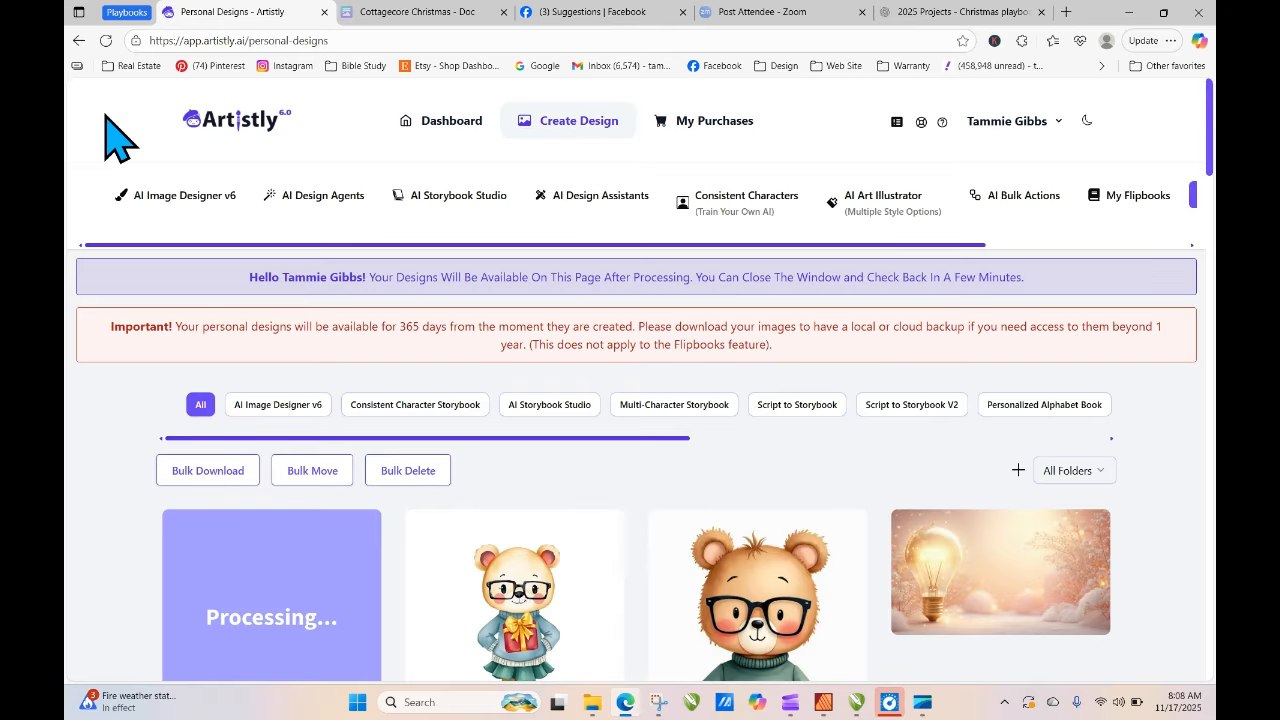
left_click(106, 42)
left_click(106, 42)
left_click(106, 42)
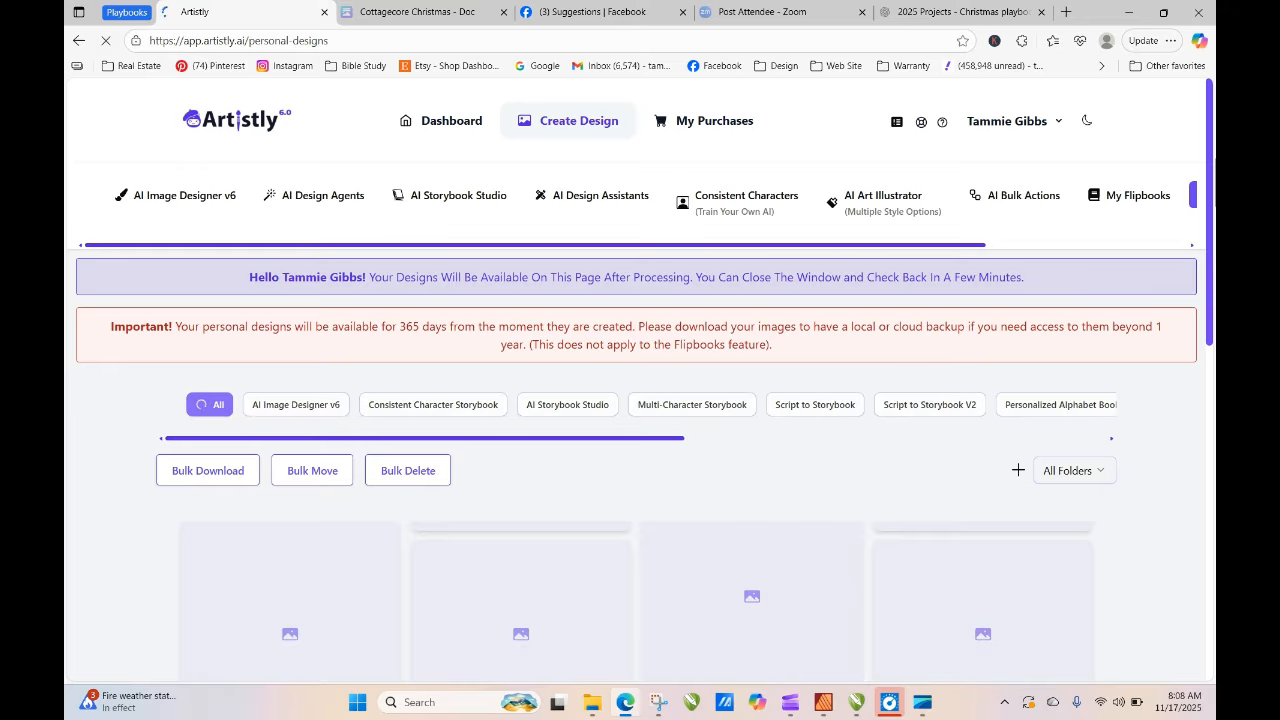
left_click_drag(1211, 135, 1211, 165)
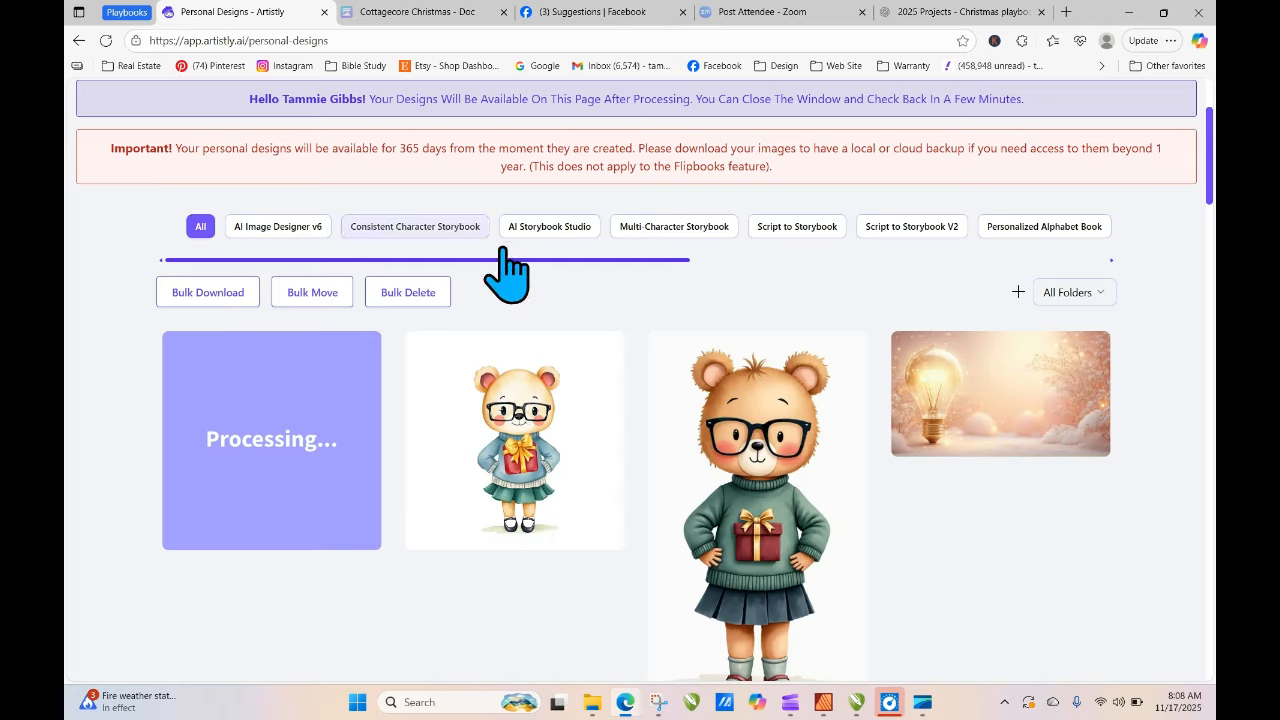
left_click_drag(1212, 172, 1212, 144)
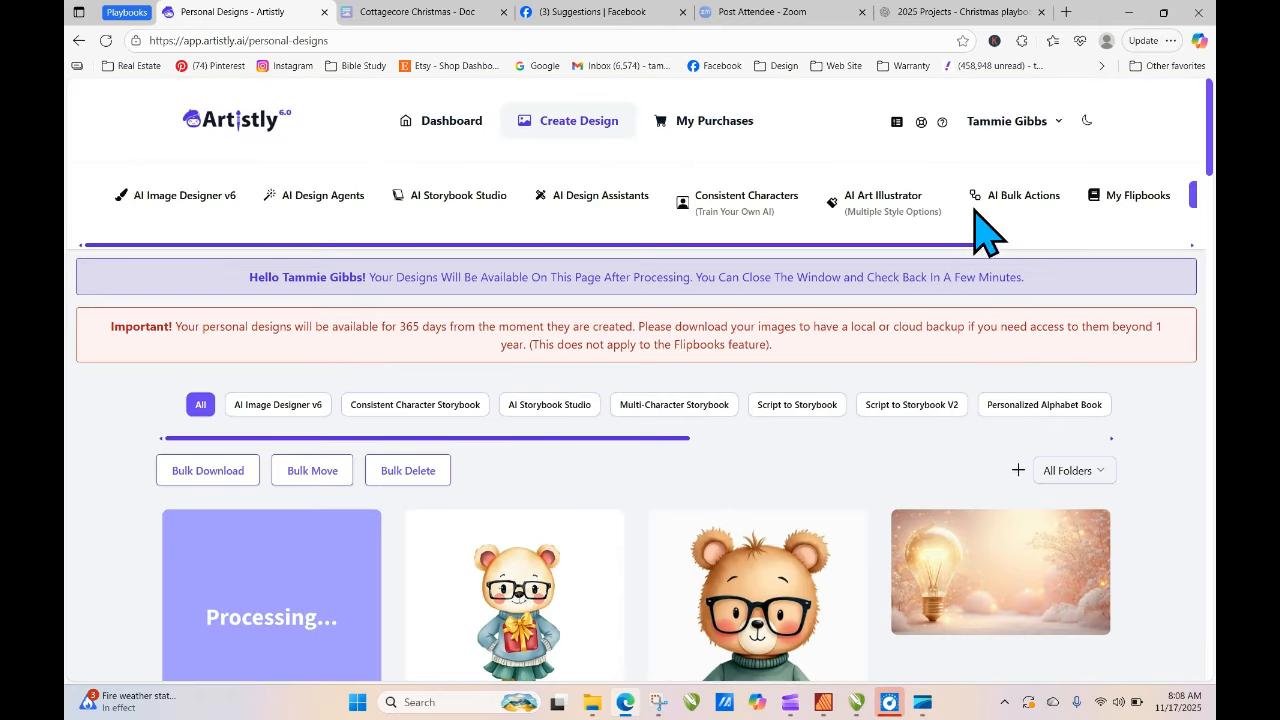
- Reopen the personal designs page, view the details of the Perfect Text in Image Designer result, and close them
left_click(180, 200)
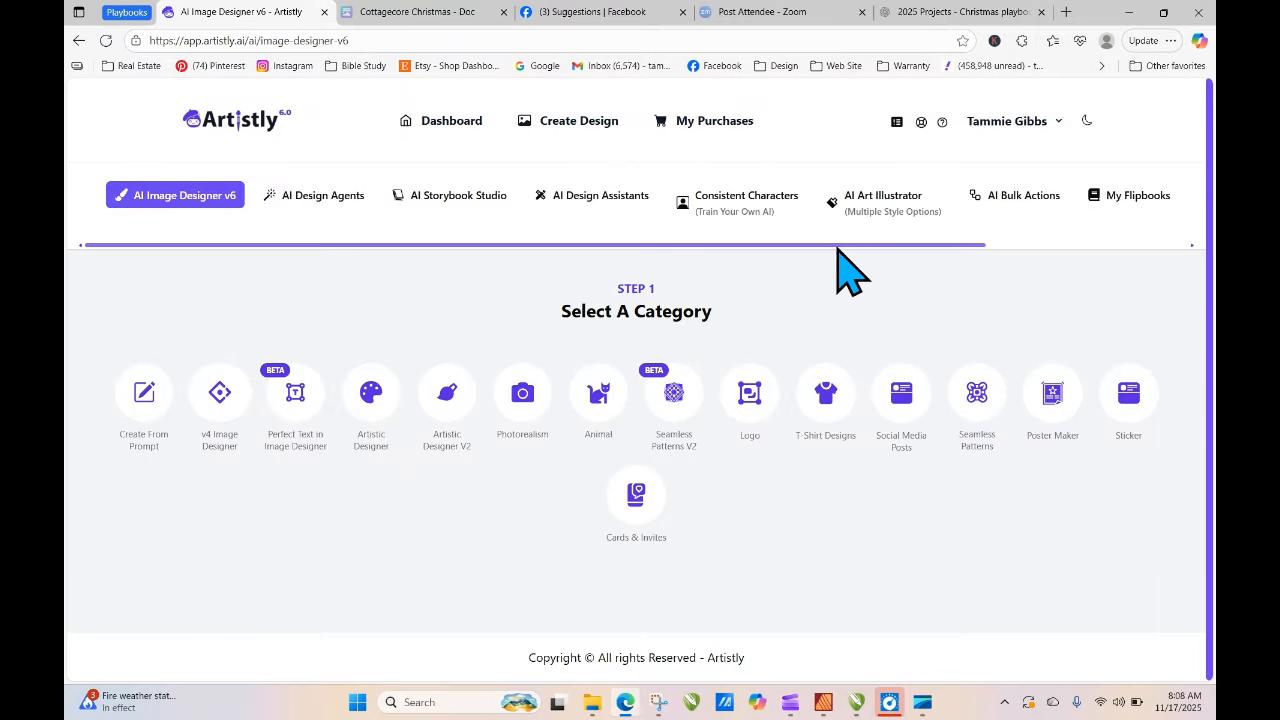
left_click_drag(835, 247, 1080, 223)
left_click(1020, 198)
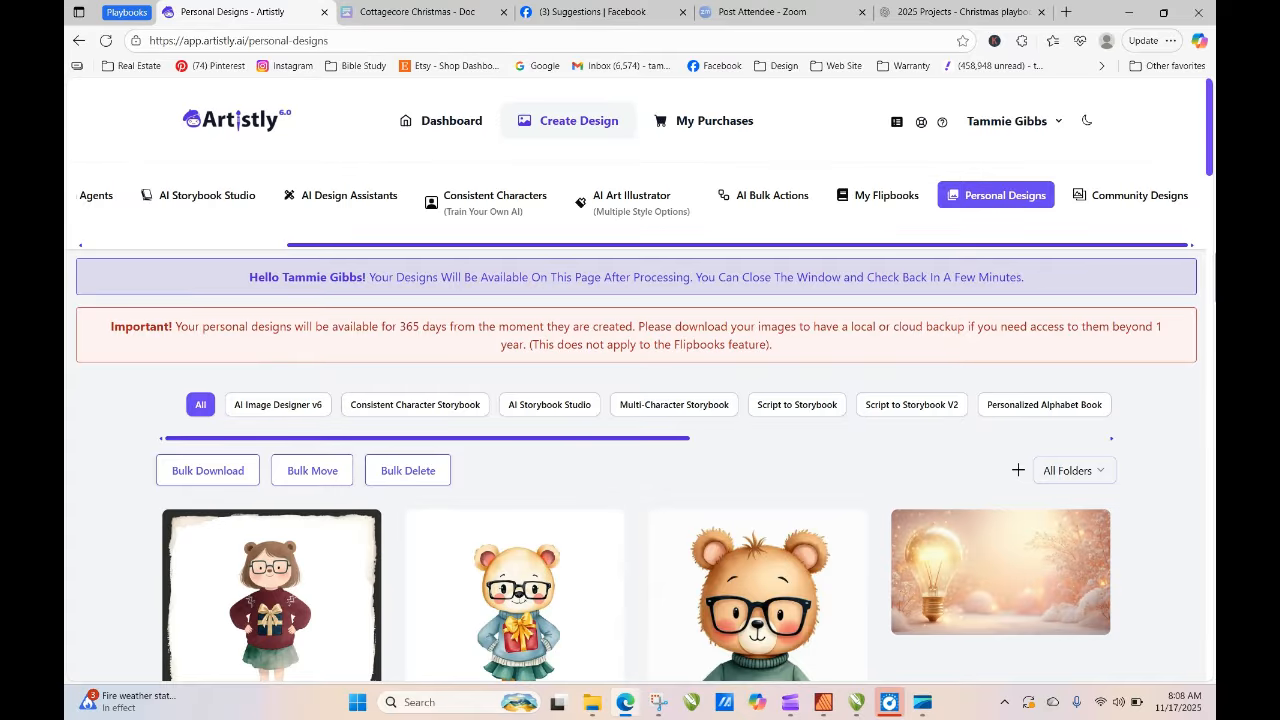
scroll(700, 400, "down", 2)
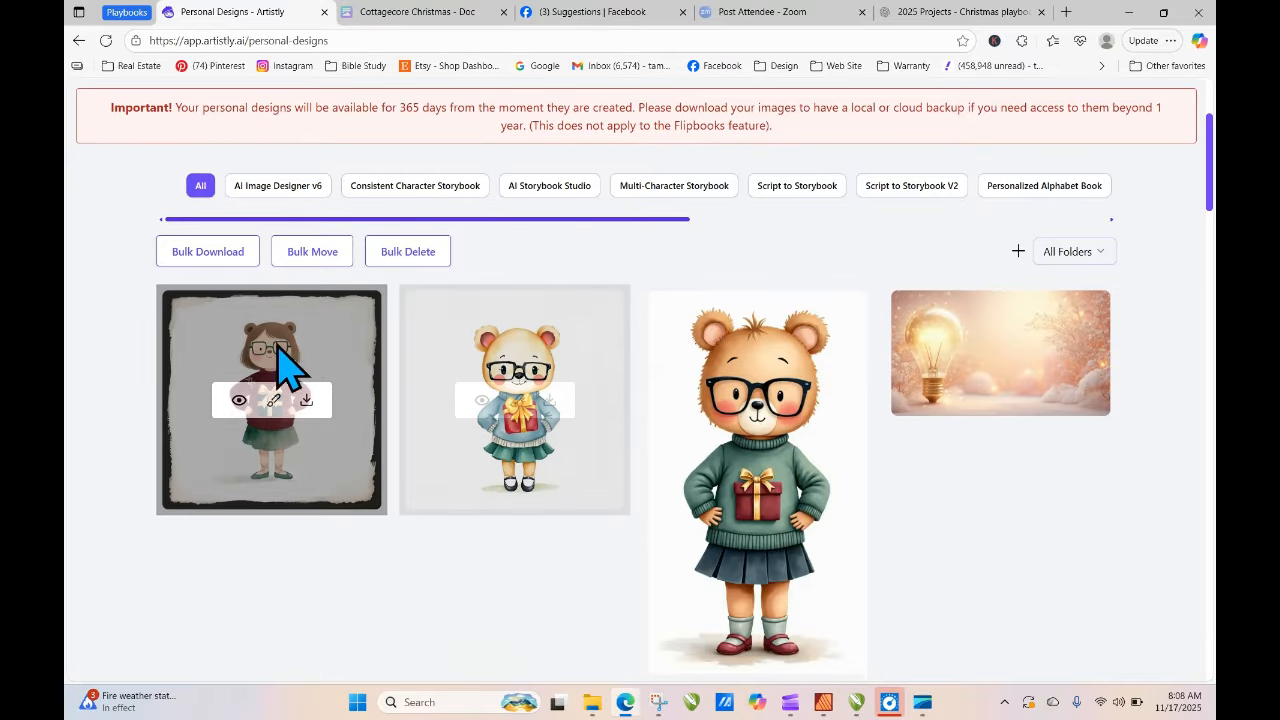
left_click(239, 400)
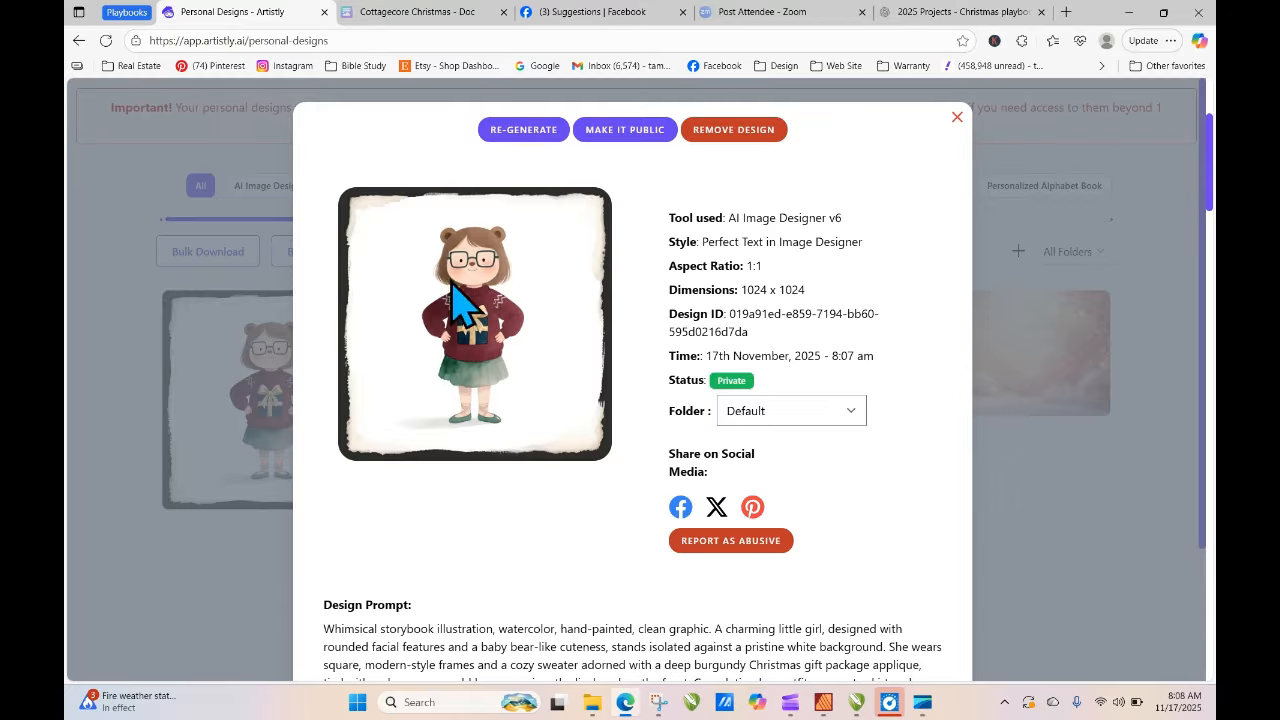
left_click(957, 116)
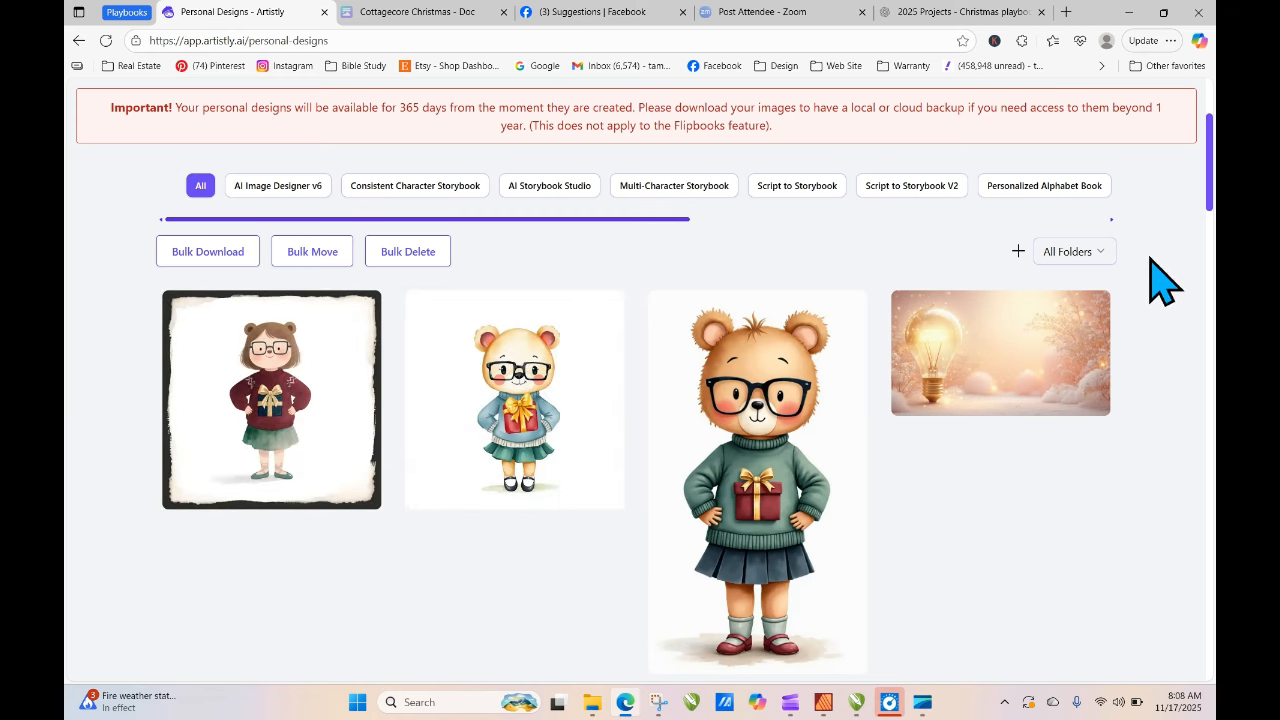
- Generate a 9:16 (768 X 1344) px image from the copied bear prompt in AI Image Designer v6's Artistic Designer category
scroll(1211, 200, "up", 3)
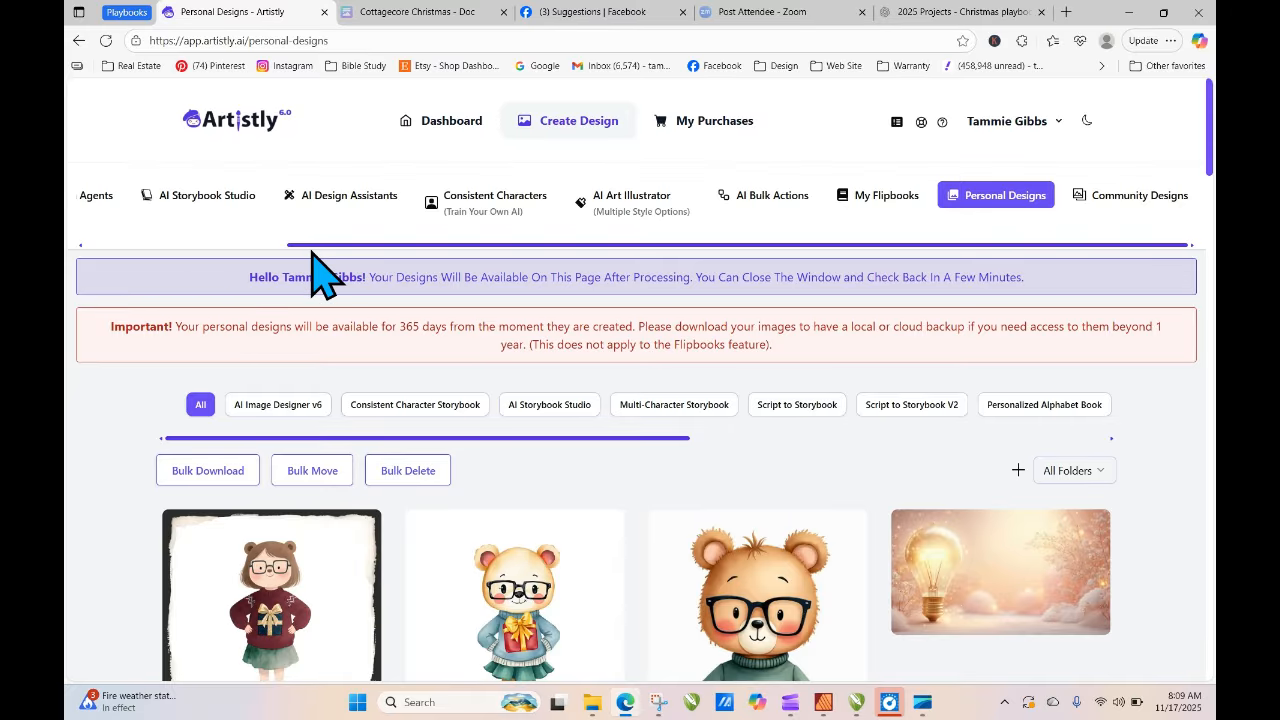
left_click_drag(310, 245, 70, 258)
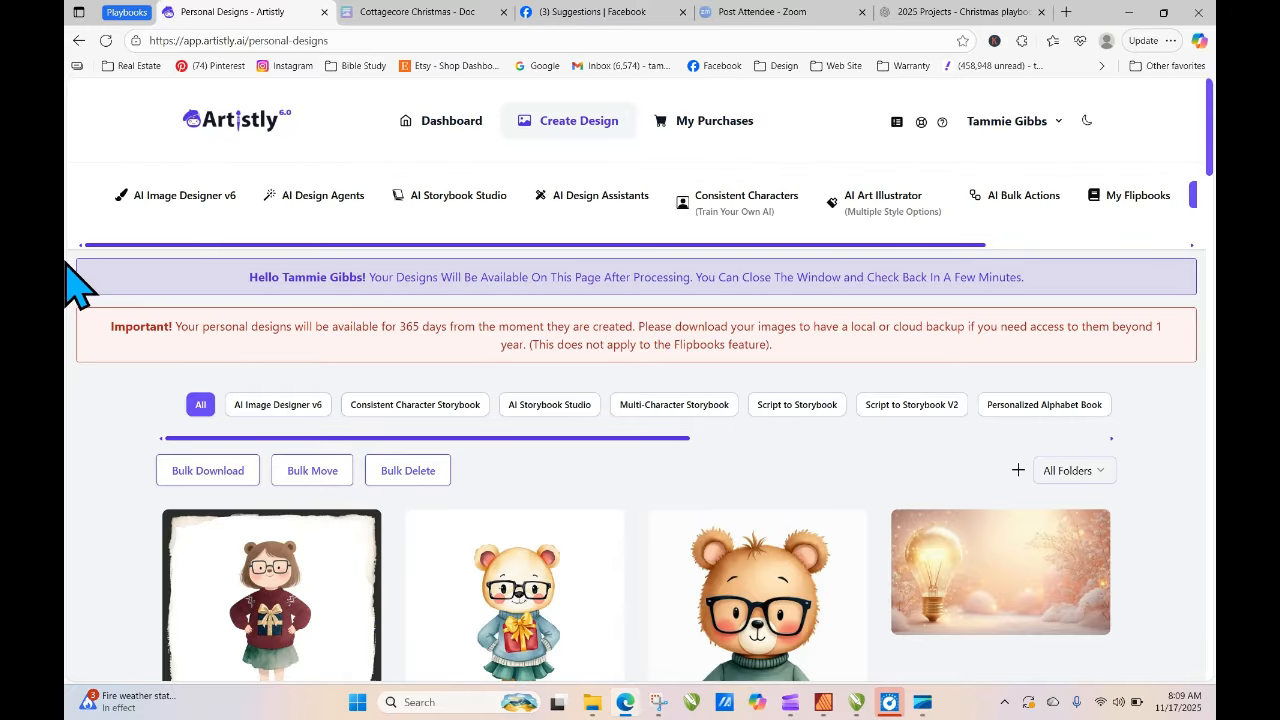
left_click(168, 195)
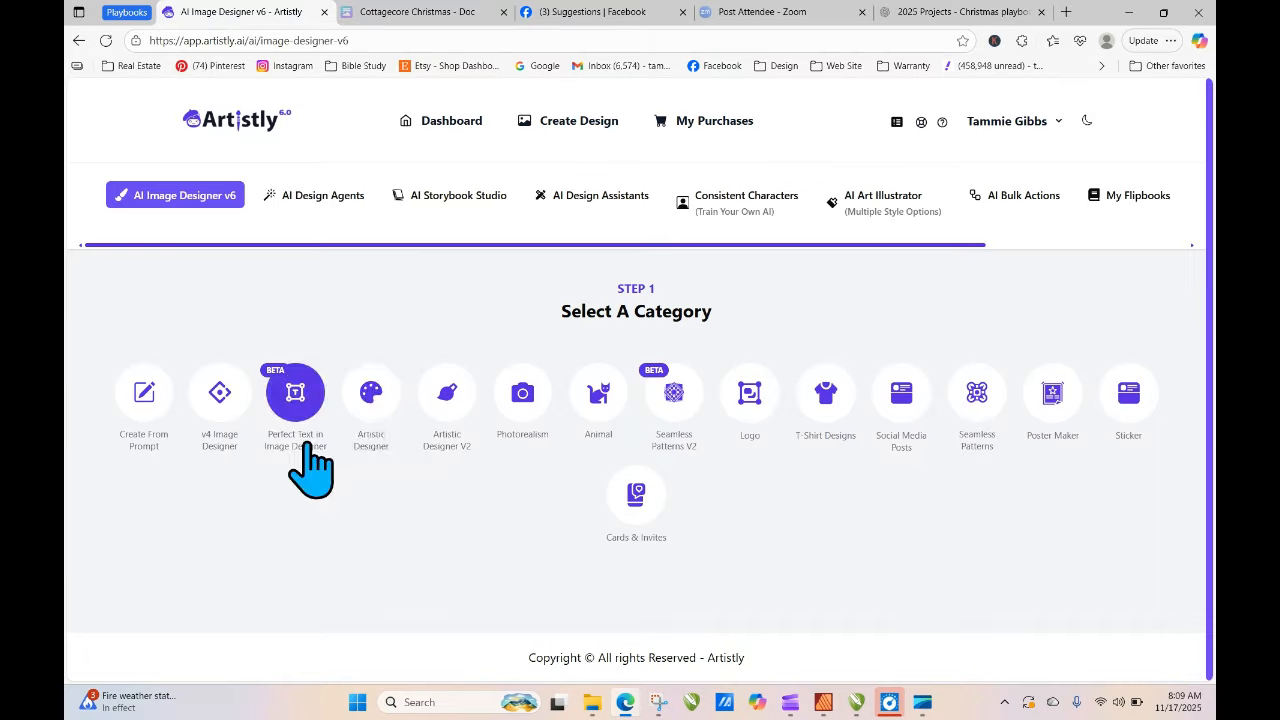
left_click(371, 395)
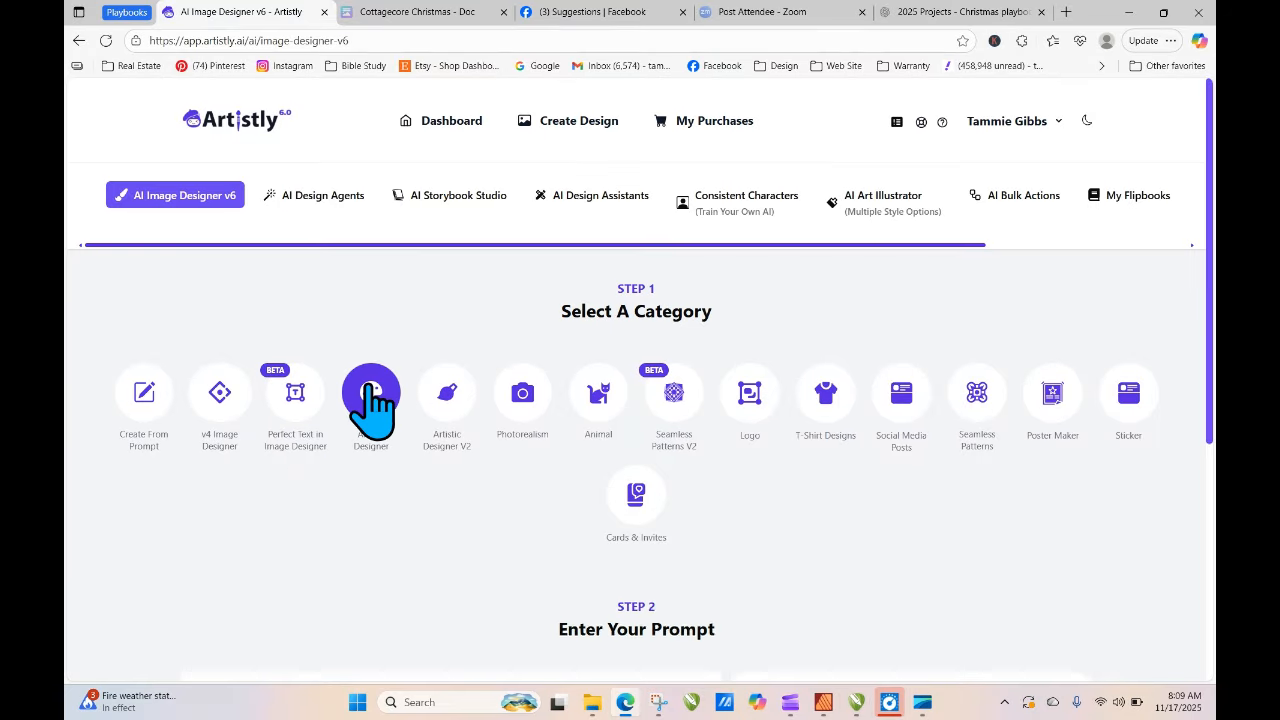
right_click(350, 335)
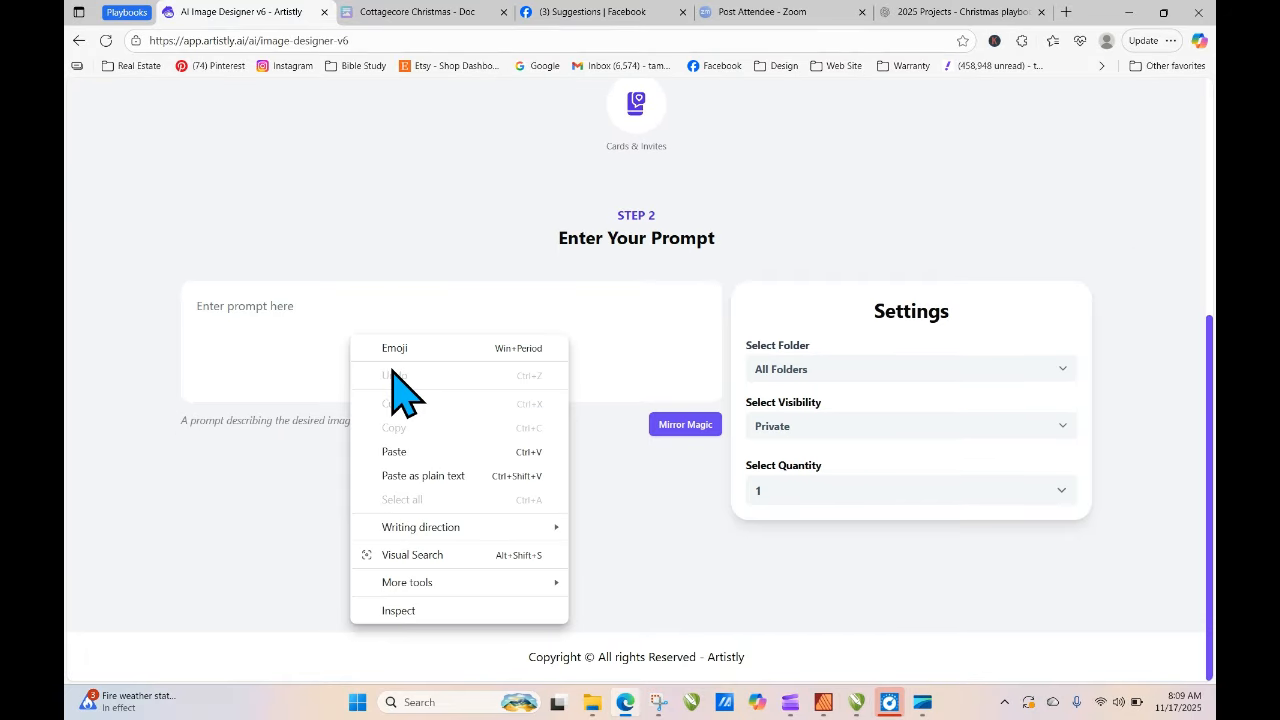
left_click(391, 451)
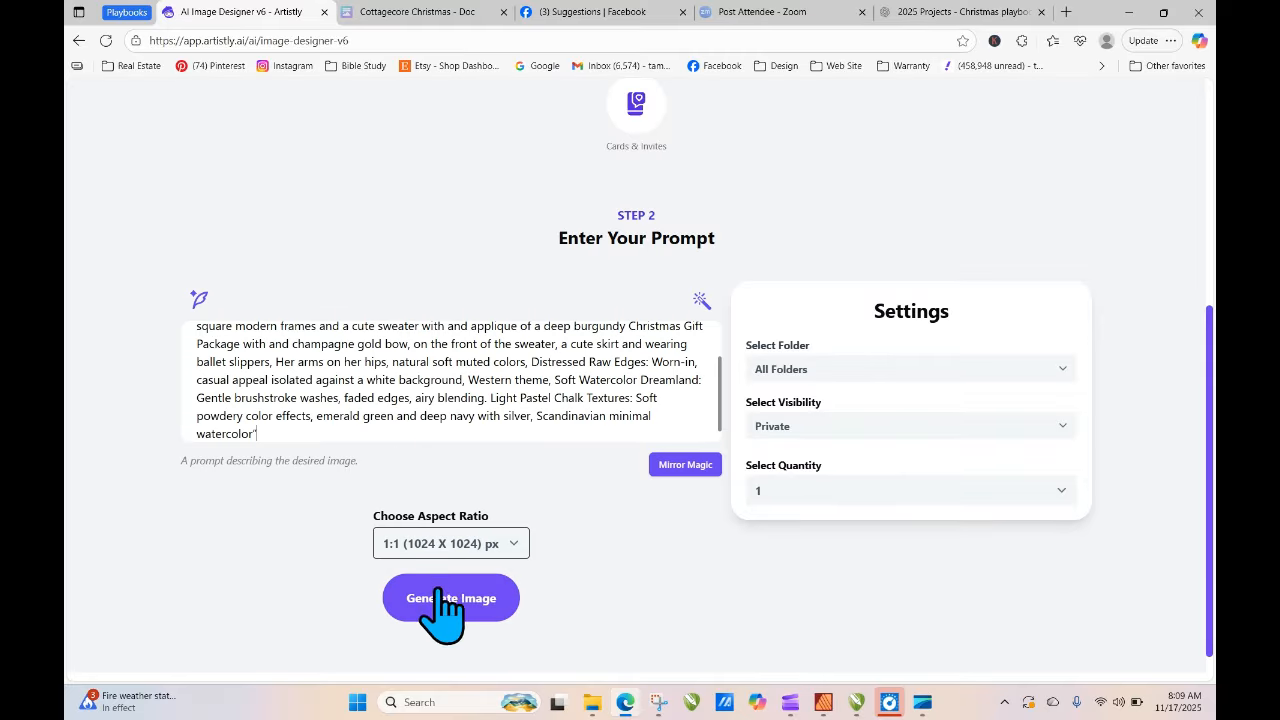
left_click(445, 548)
left_click(447, 491)
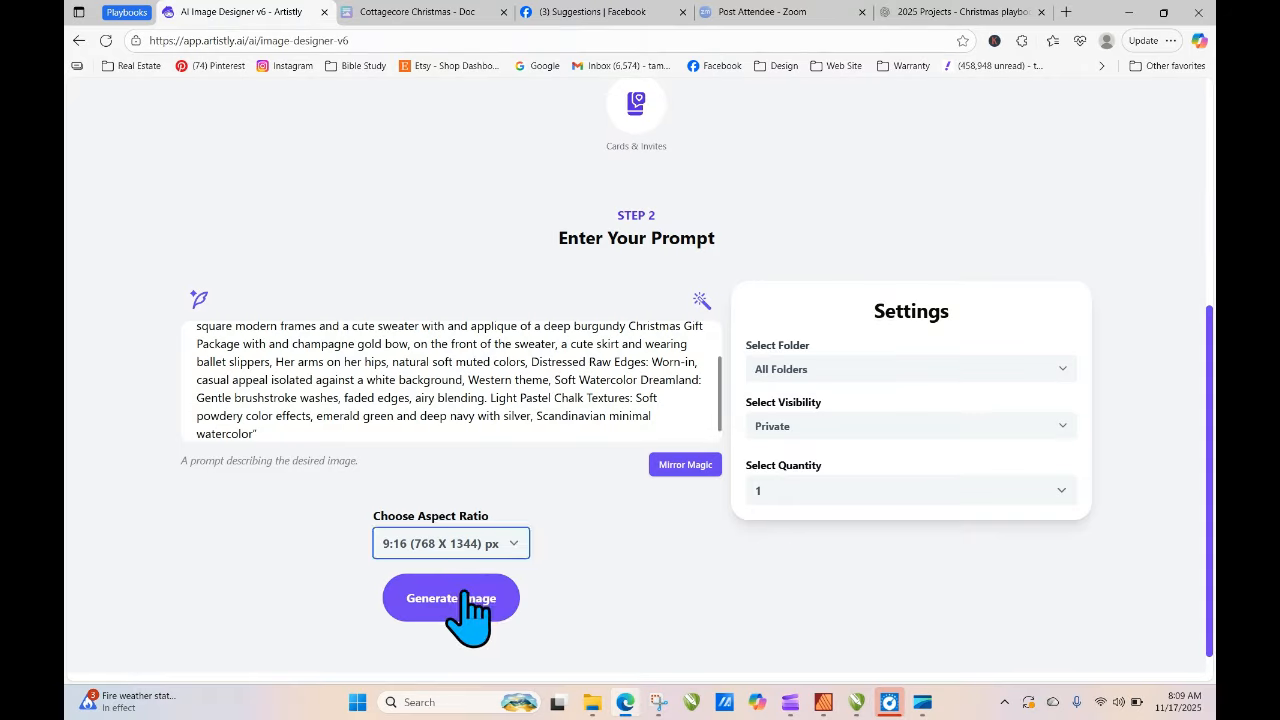
left_click(465, 595)
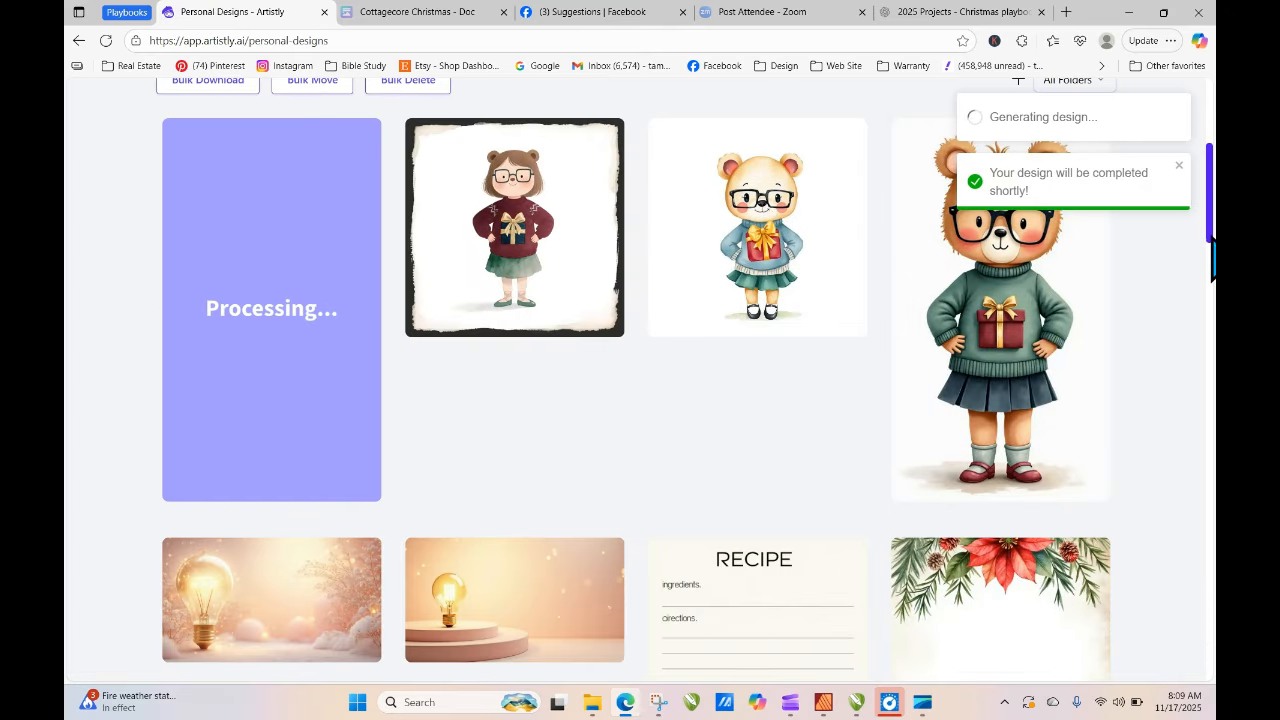
- Generate a 9:16 (768 X 1344) px image from the copied bear prompt in the Artistic Designer V2 category
left_click_drag(1210, 228, 1206, 196)
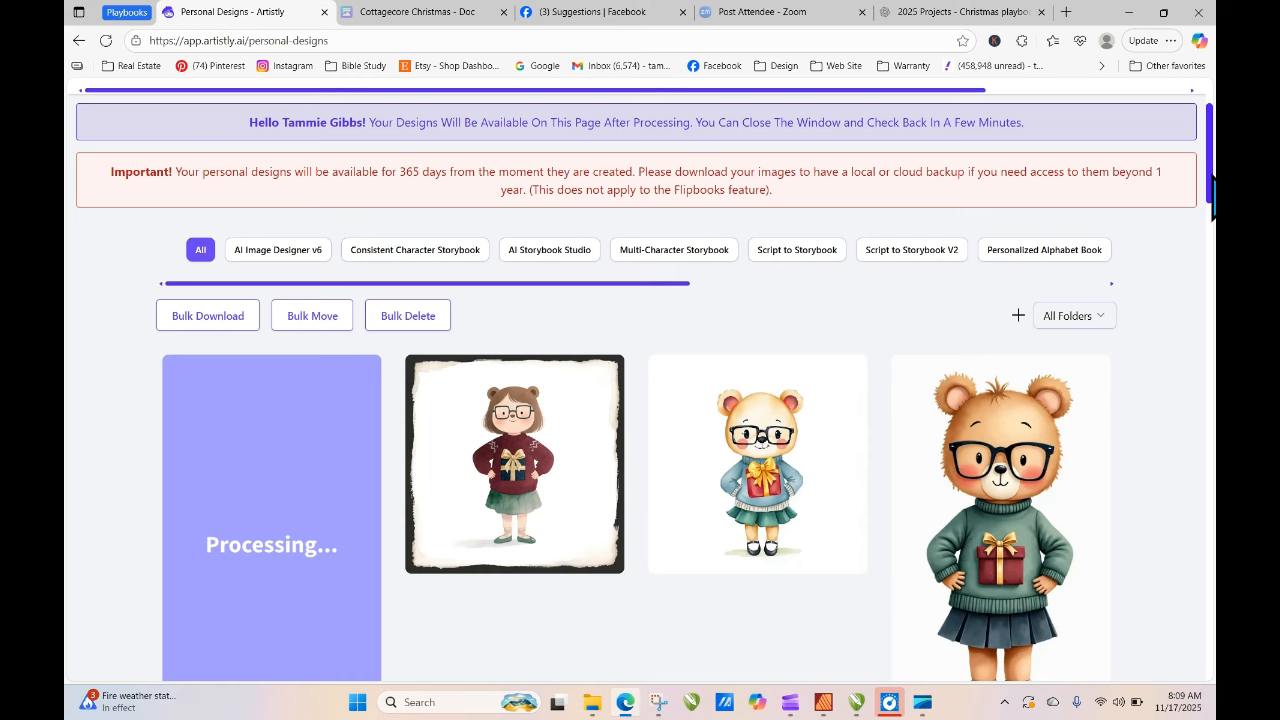
left_click_drag(1212, 190, 1212, 165)
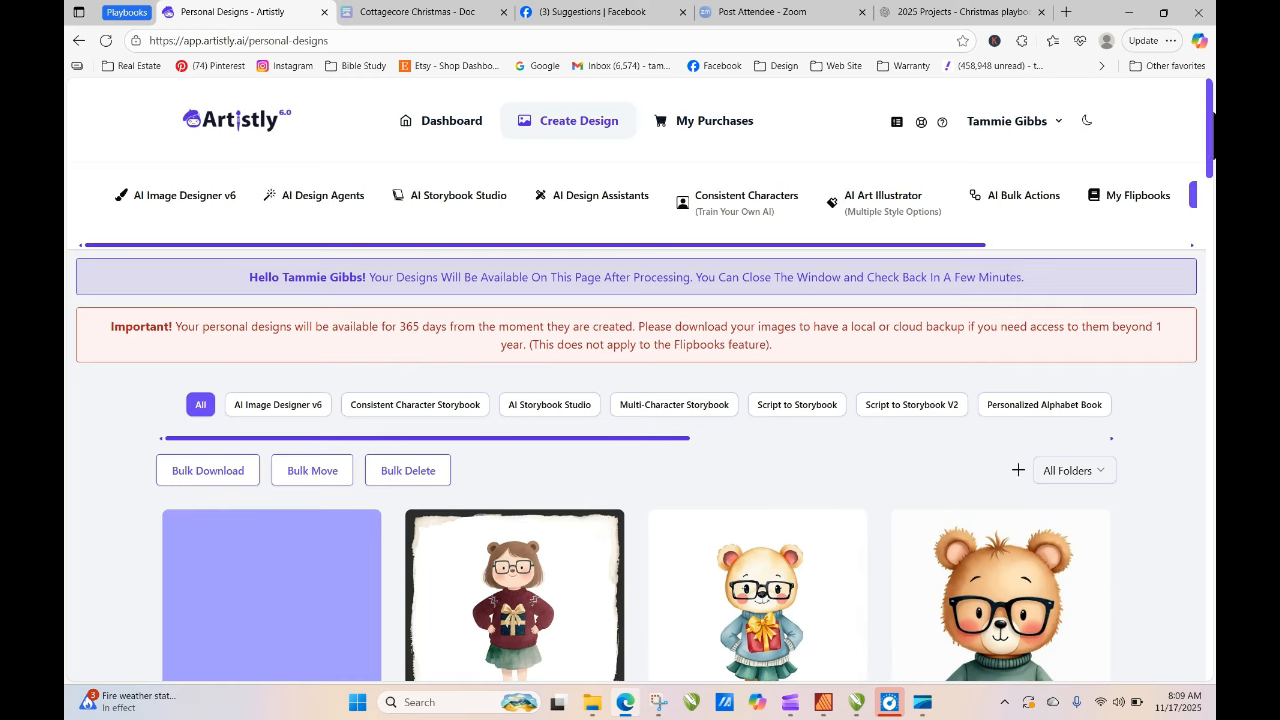
left_click(150, 205)
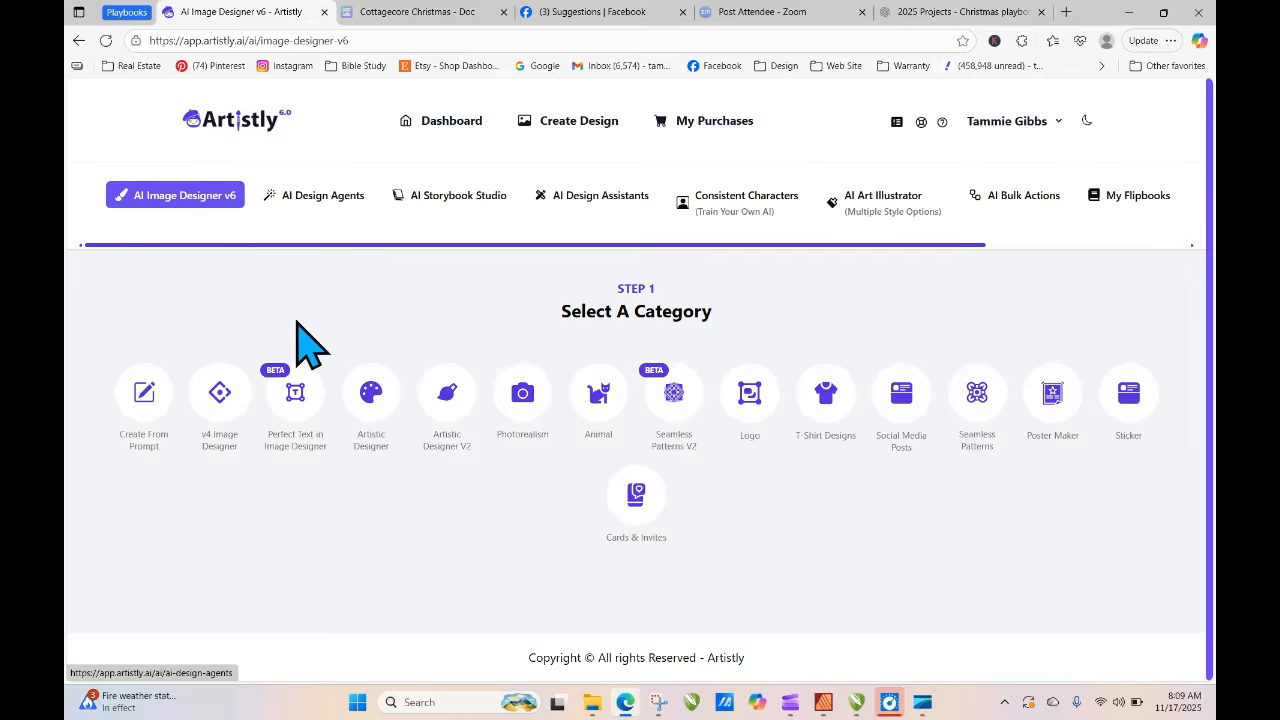
left_click(447, 392)
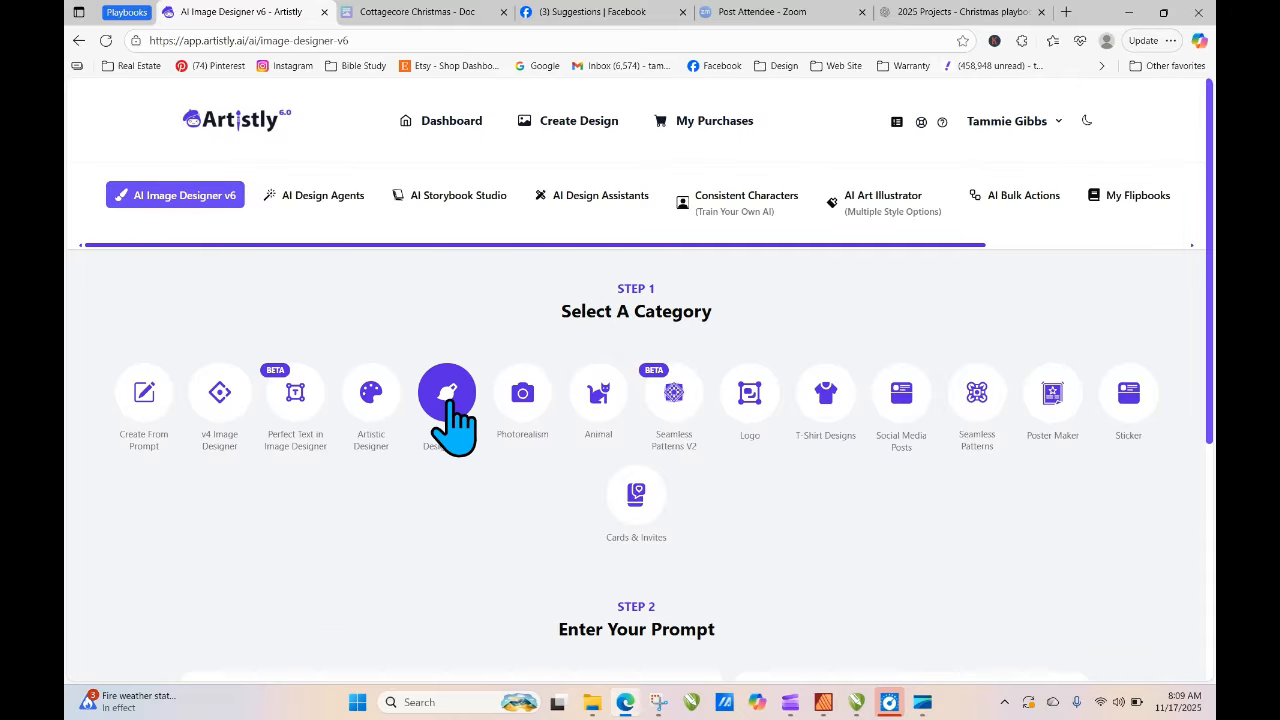
left_click(455, 505)
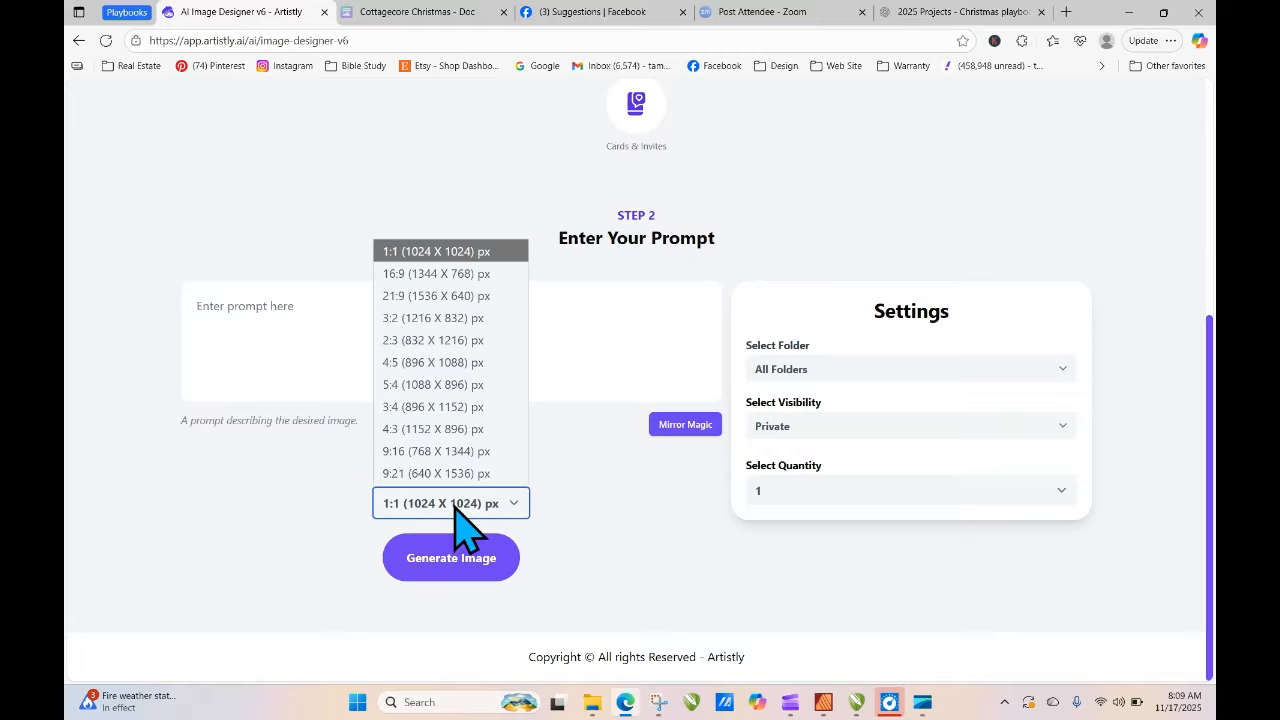
left_click(448, 449)
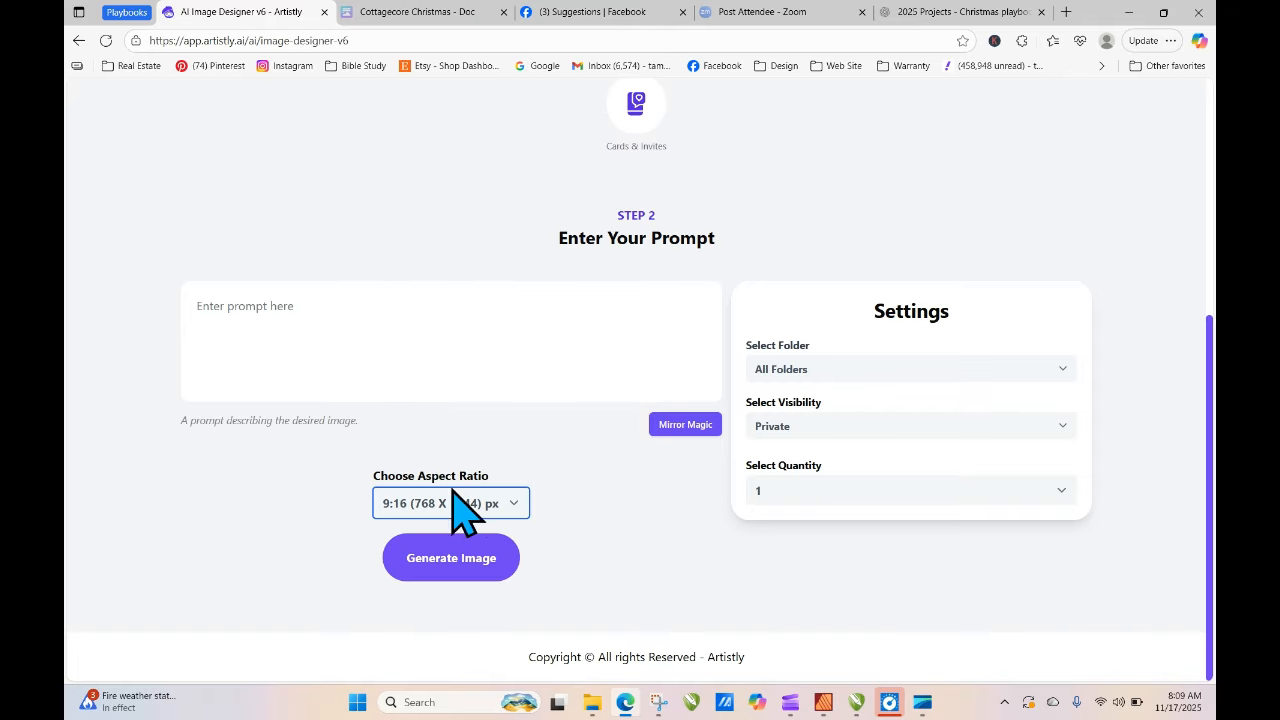
right_click(322, 323)
left_click(405, 437)
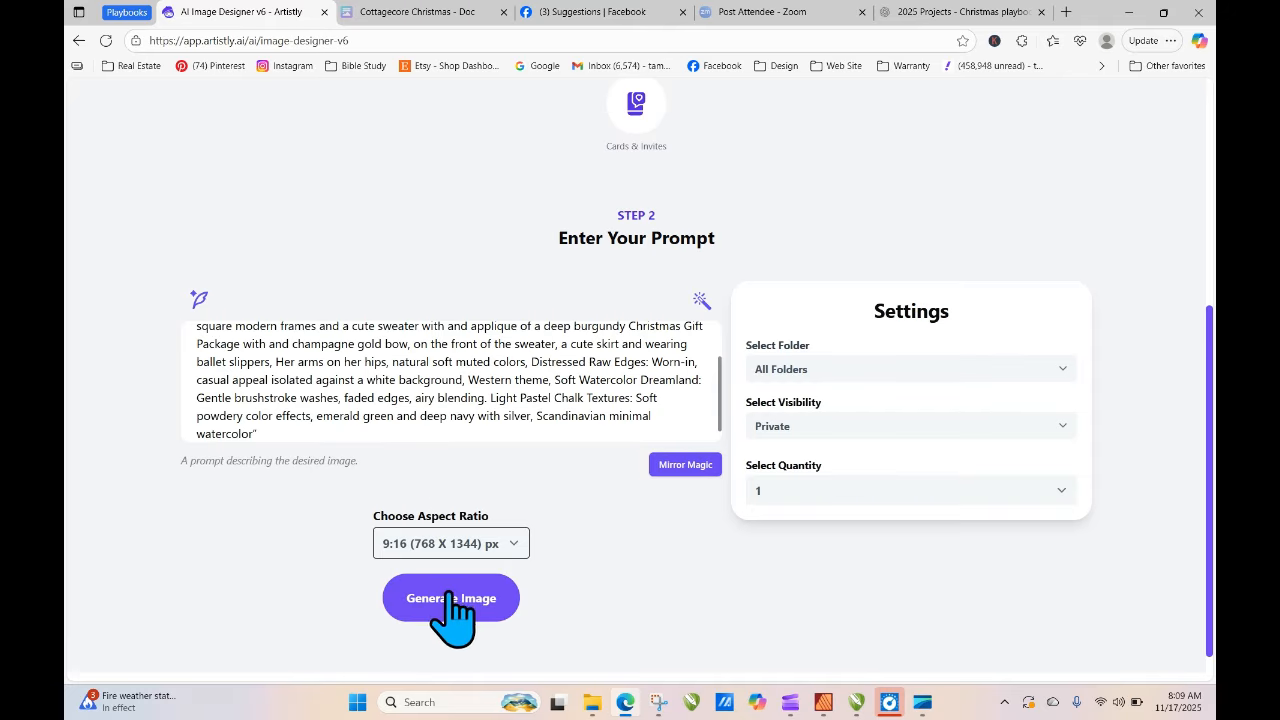
left_click(449, 605)
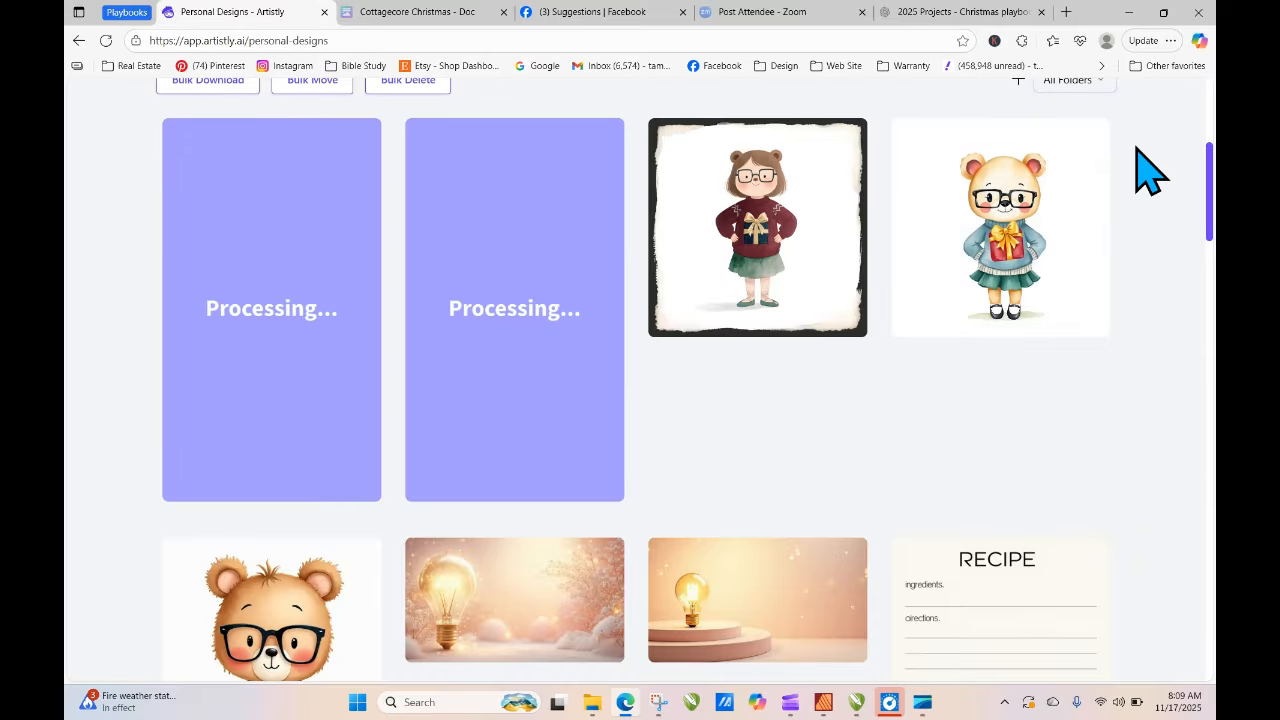
- Refresh the personal designs page to check on the Artistic Designer and Artistic Designer V2 images
scroll(1213, 230, "up", 1)
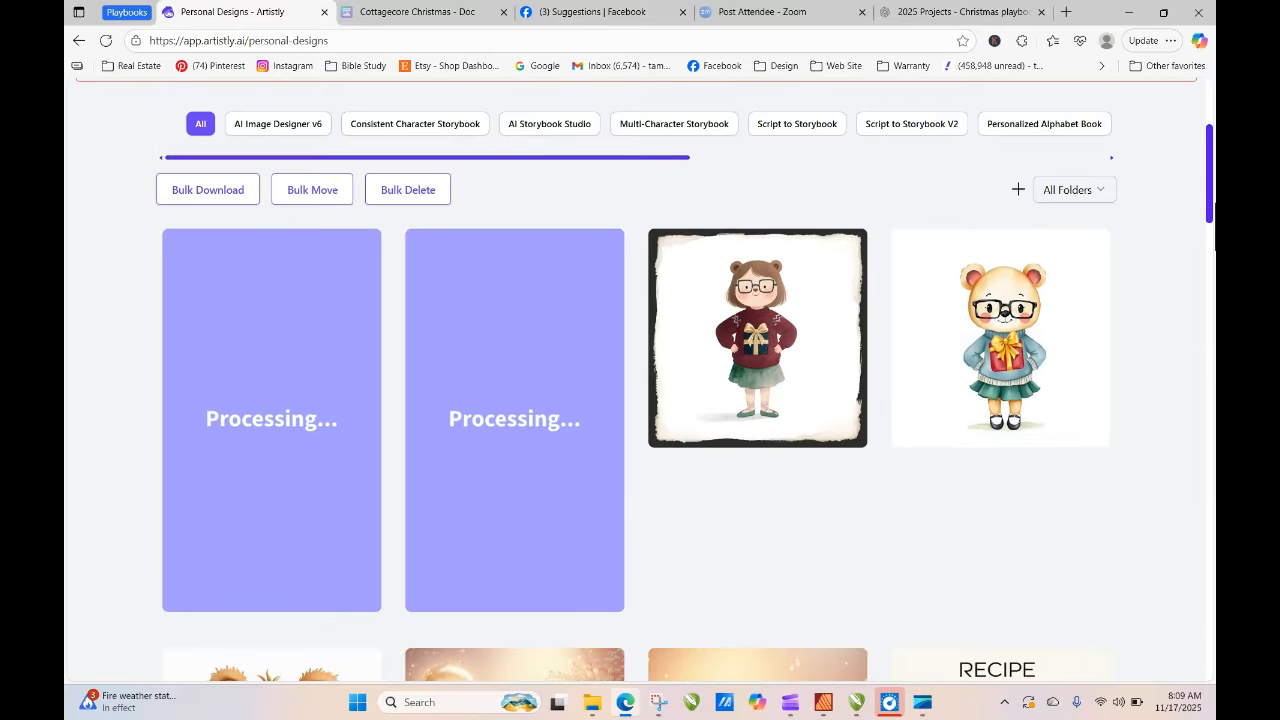
scroll(1212, 222, "up", 2)
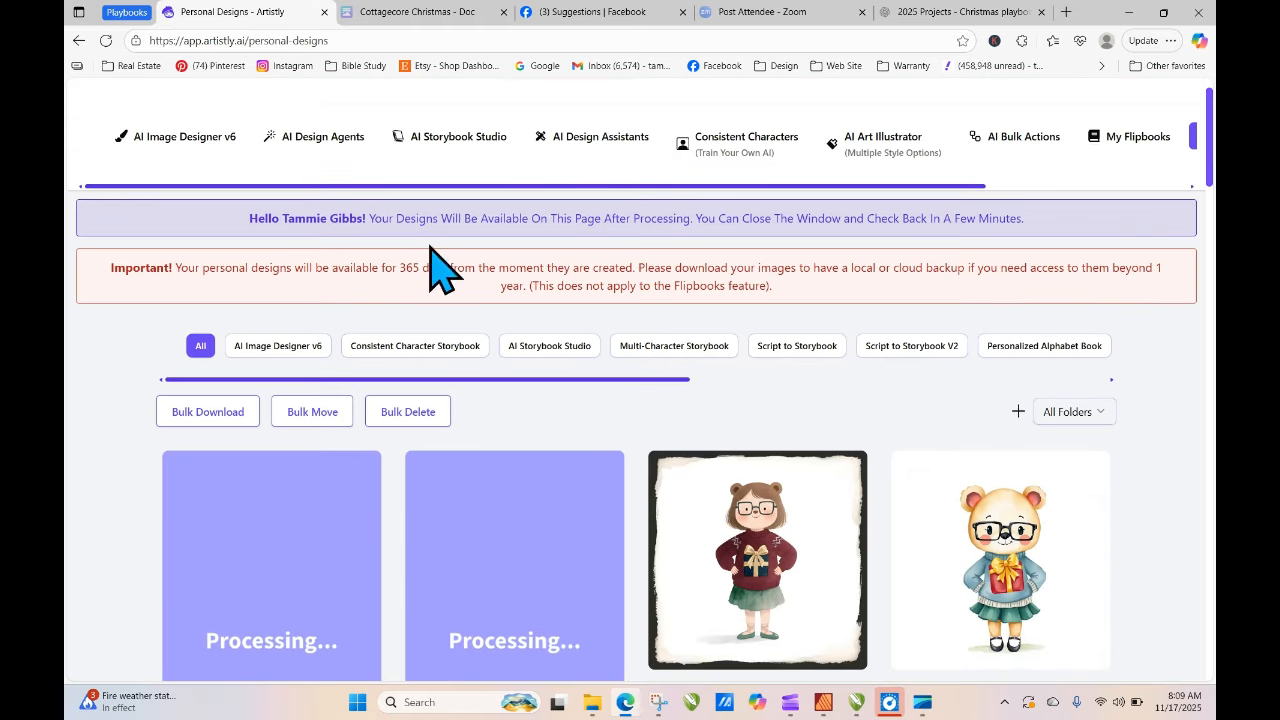
left_click(106, 41)
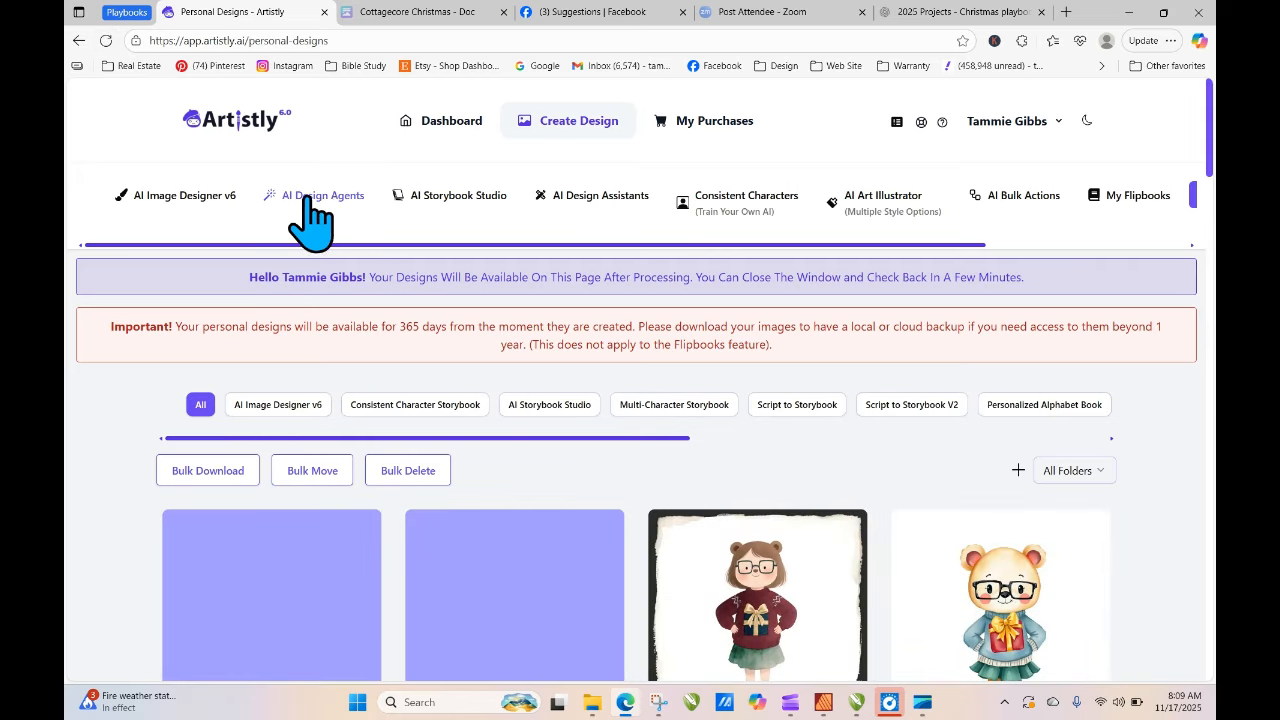
- Generate a 9:16 (768 X 1344) px image from the copied bear prompt in the Photorealism category
left_click(205, 200)
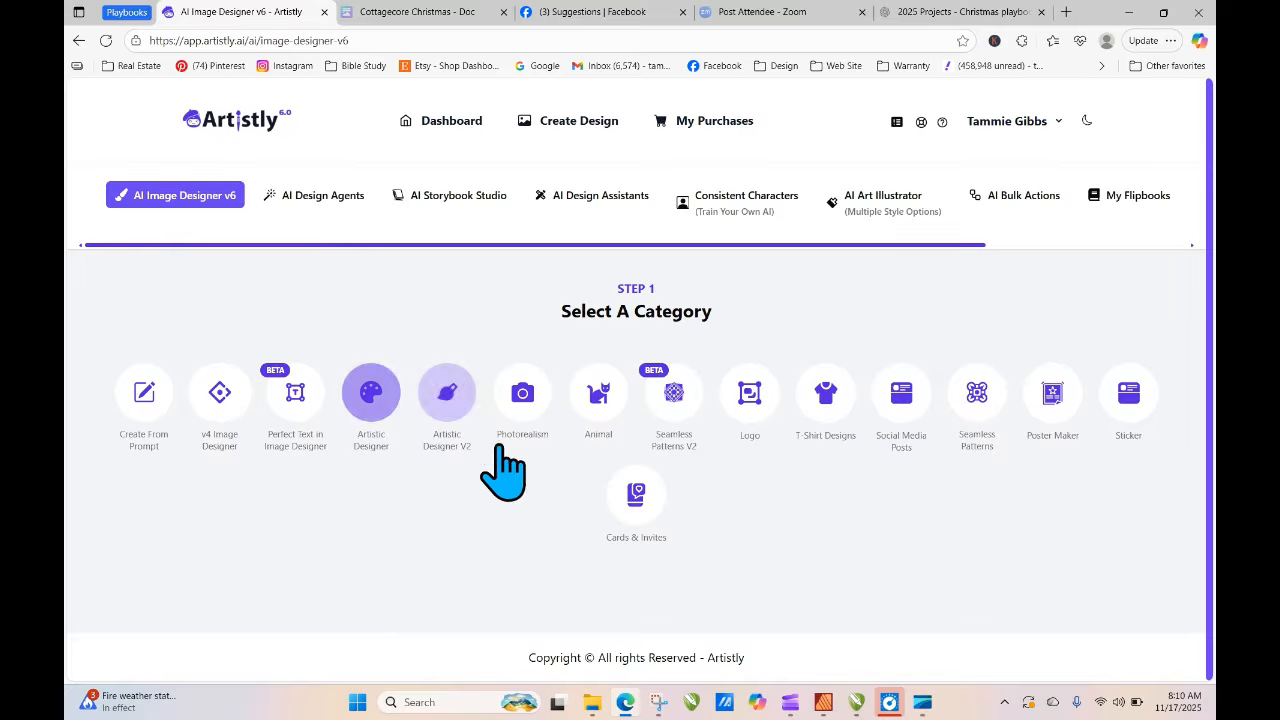
left_click(522, 395)
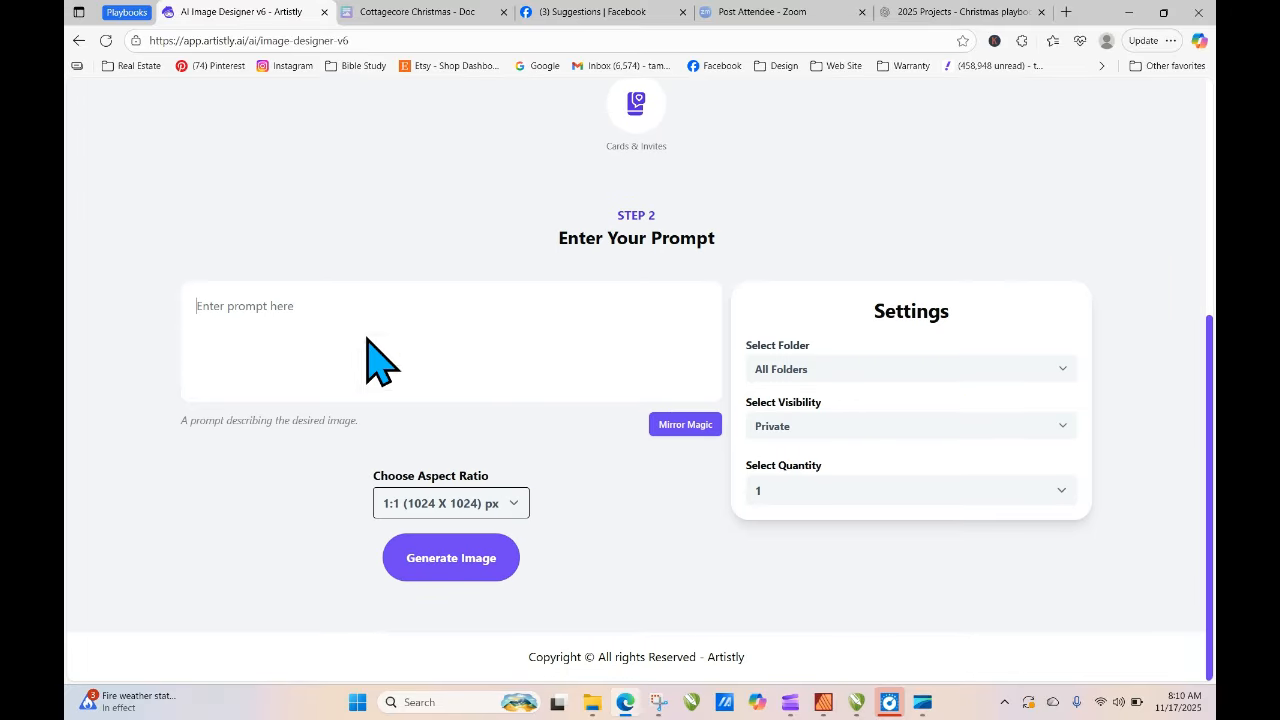
right_click(366, 338)
left_click(430, 450)
left_click(485, 545)
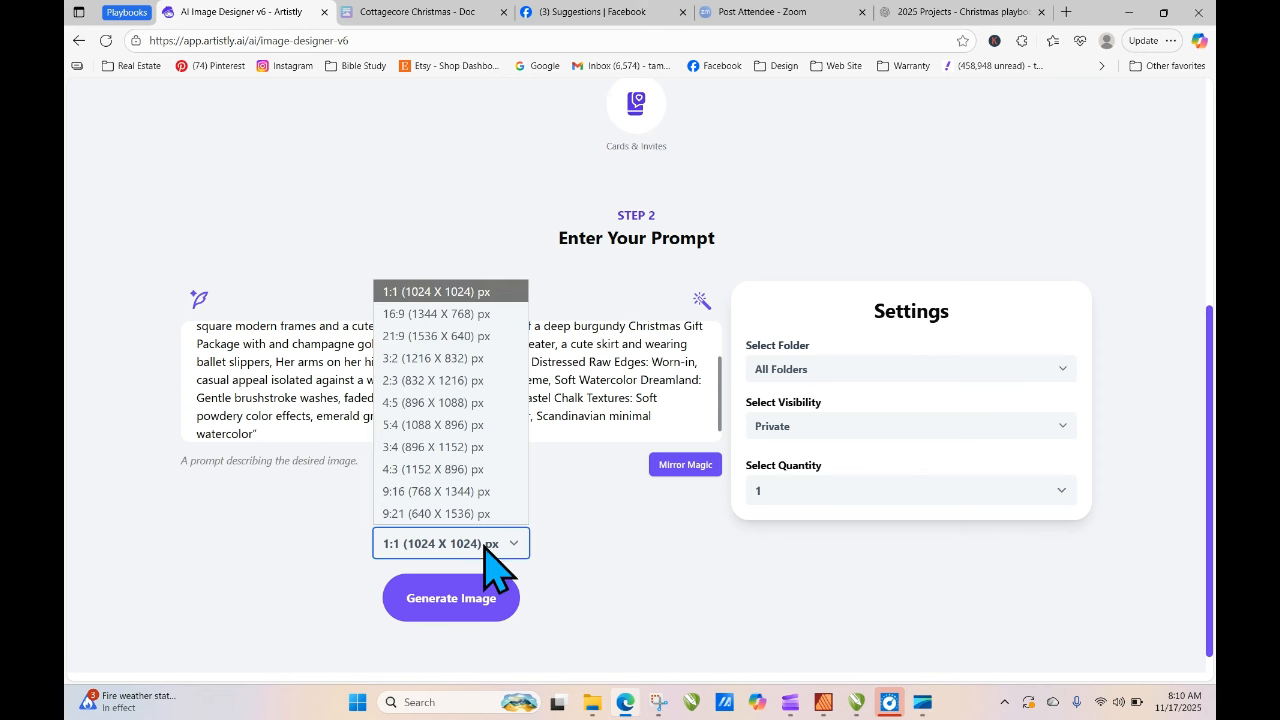
left_click(457, 491)
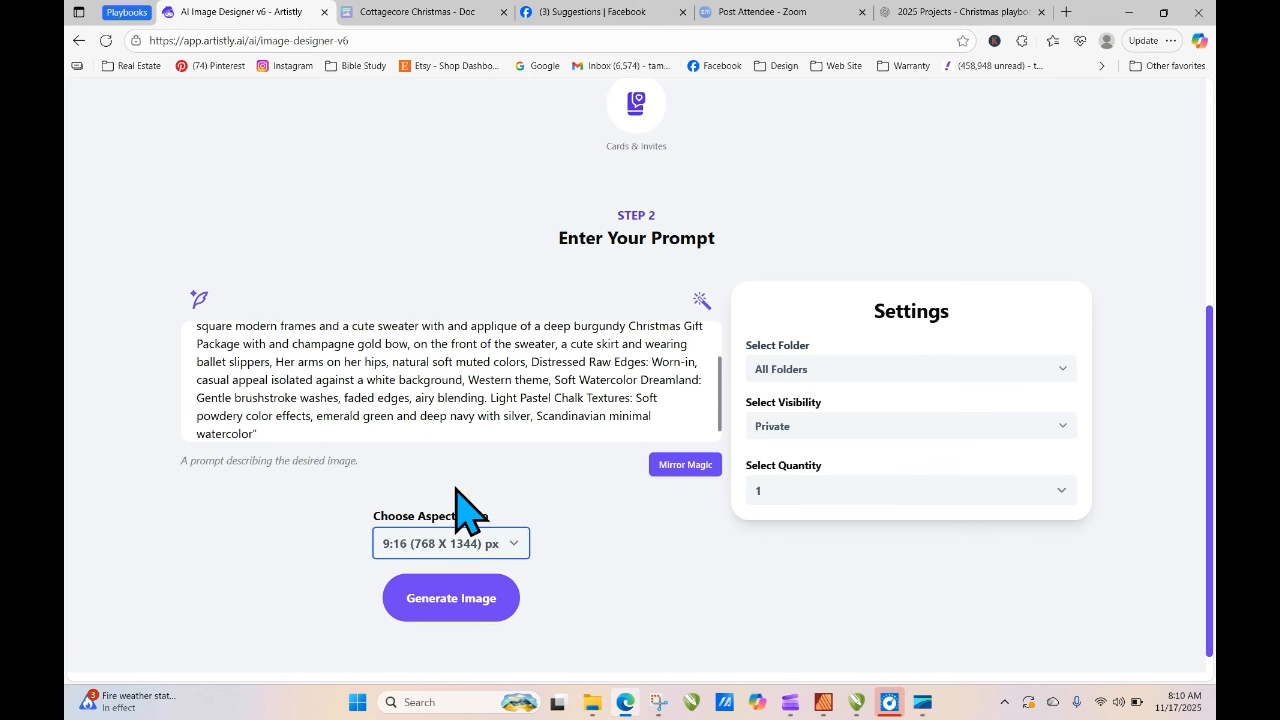
left_click(486, 607)
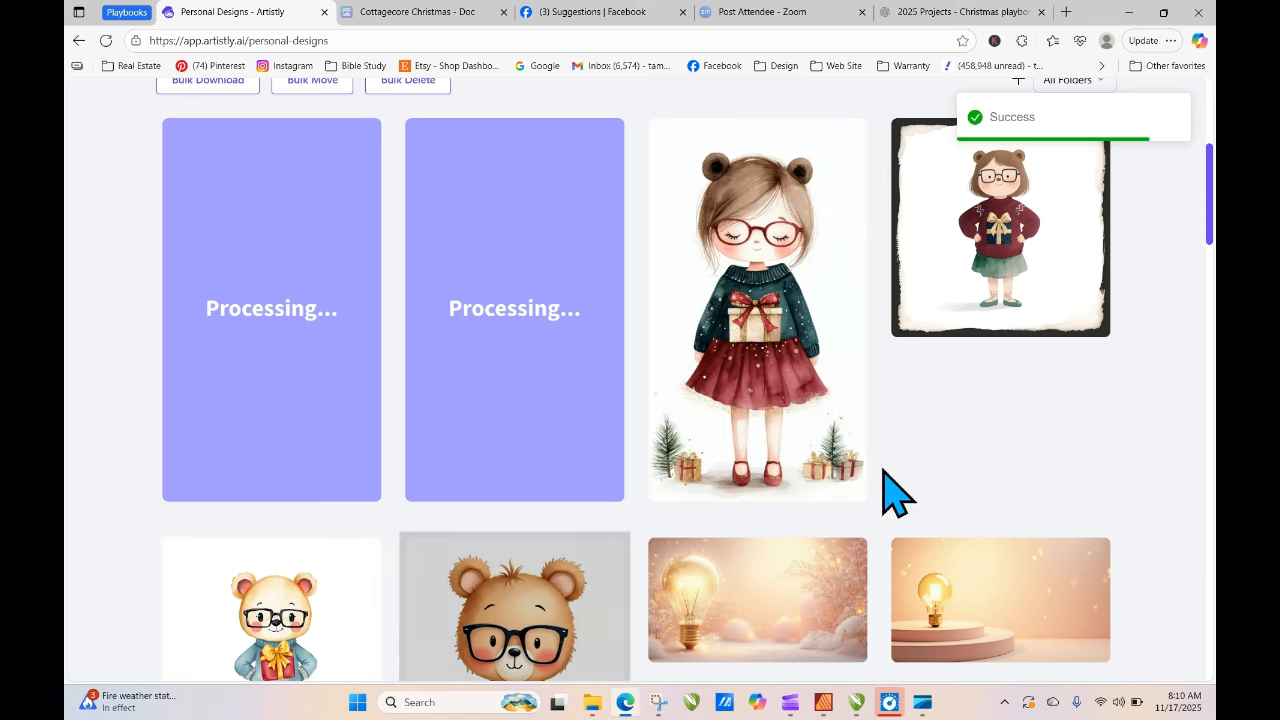
- View the details of the Artistic Designer result on the personal designs page and close them
mouse_move(806, 147)
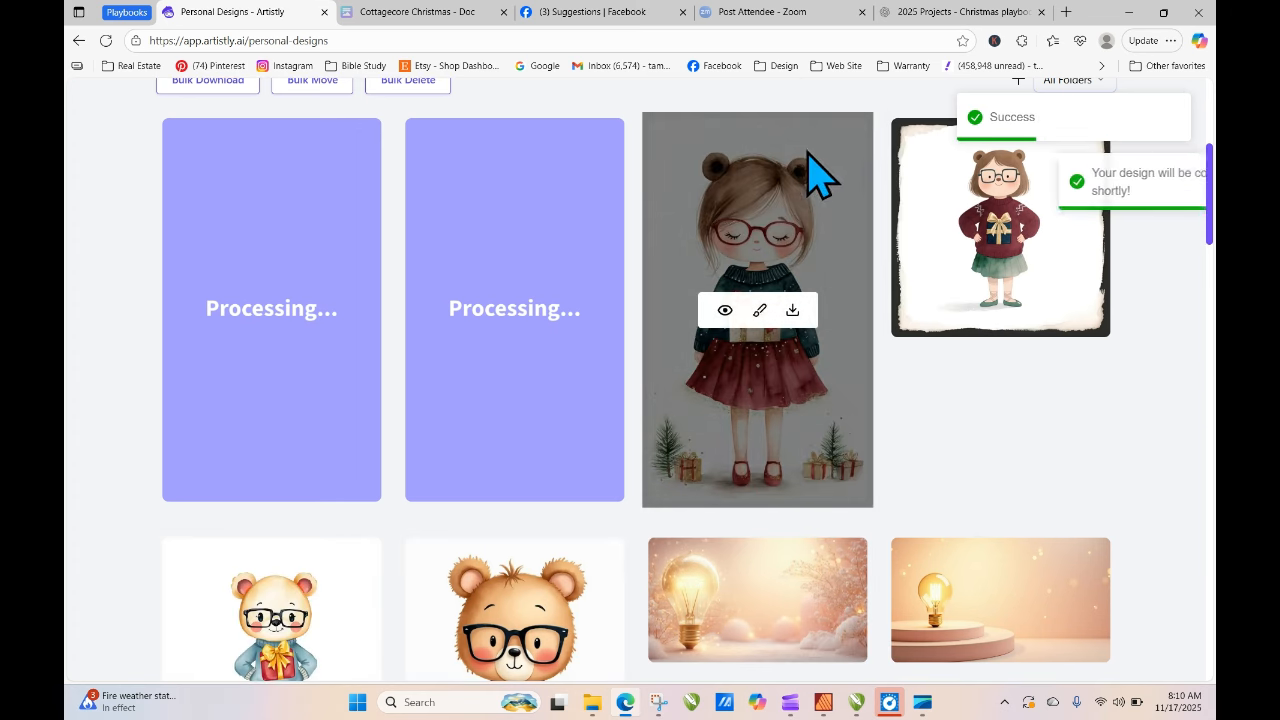
left_click(726, 312)
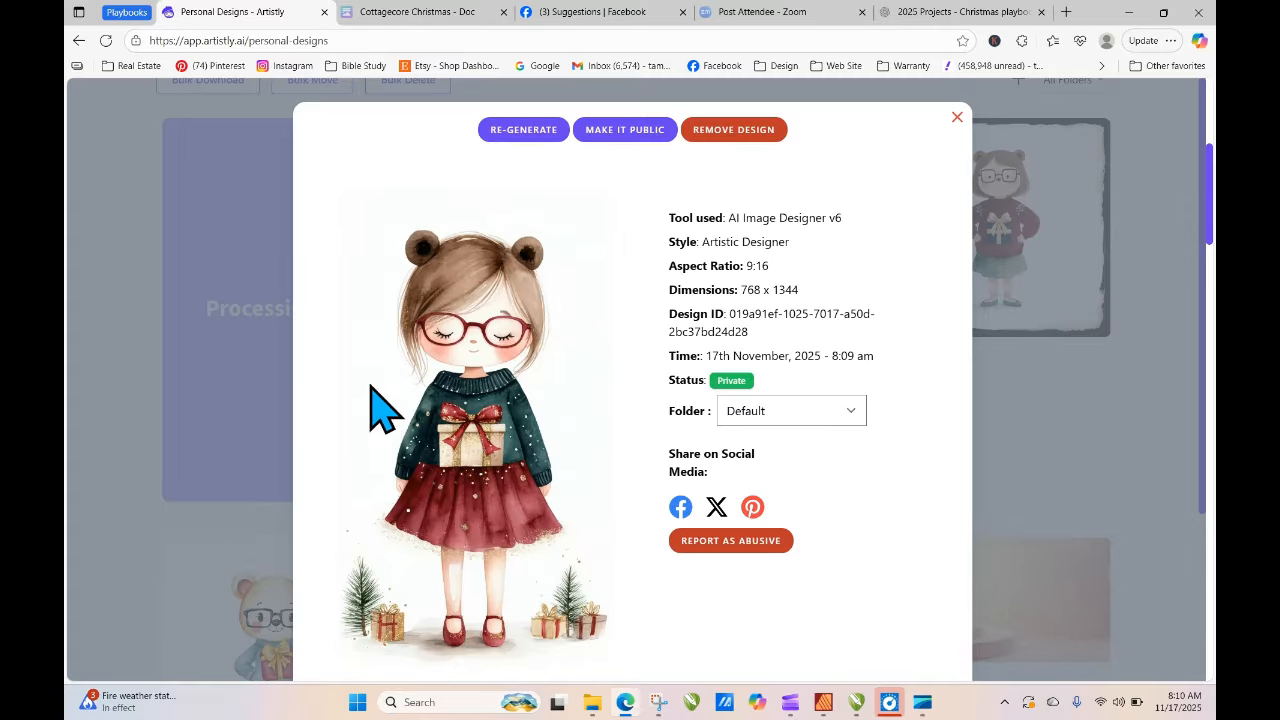
left_click(957, 118)
- Refresh the personal designs page and examine the details of the Artistic Designer V2 result and the Photorealism result
left_click(120, 12)
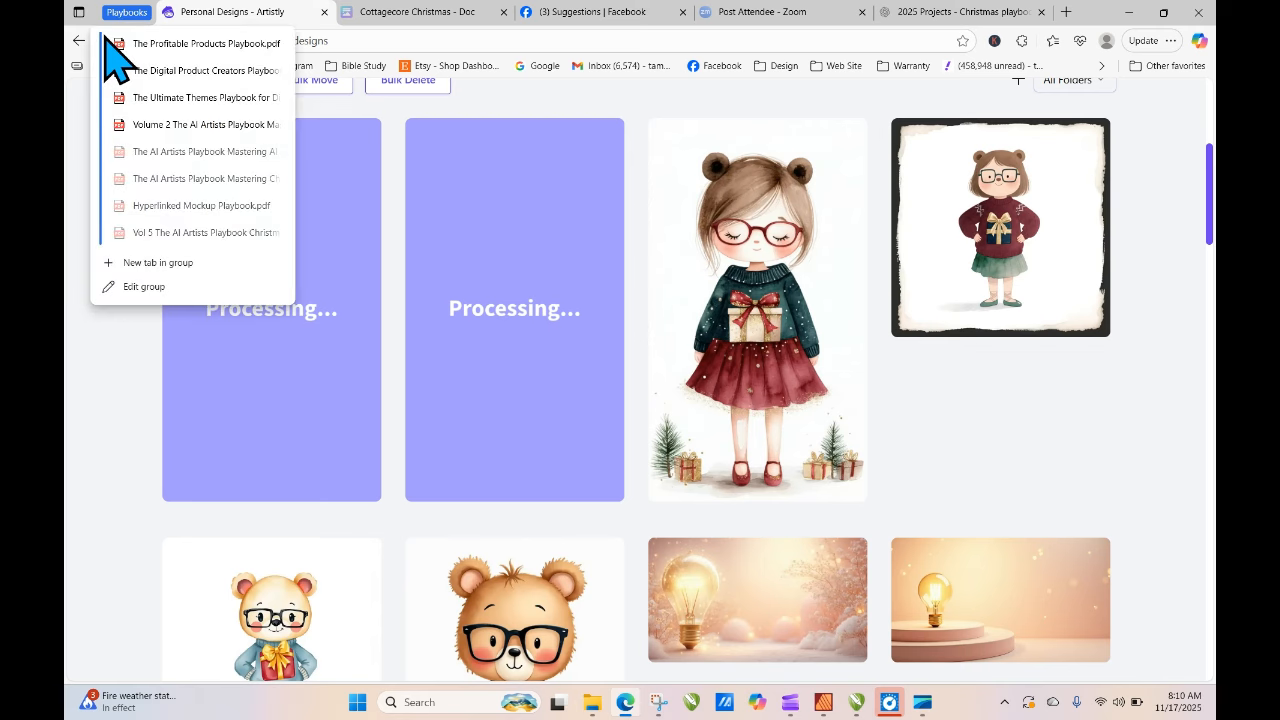
left_click(82, 108)
left_click(107, 40)
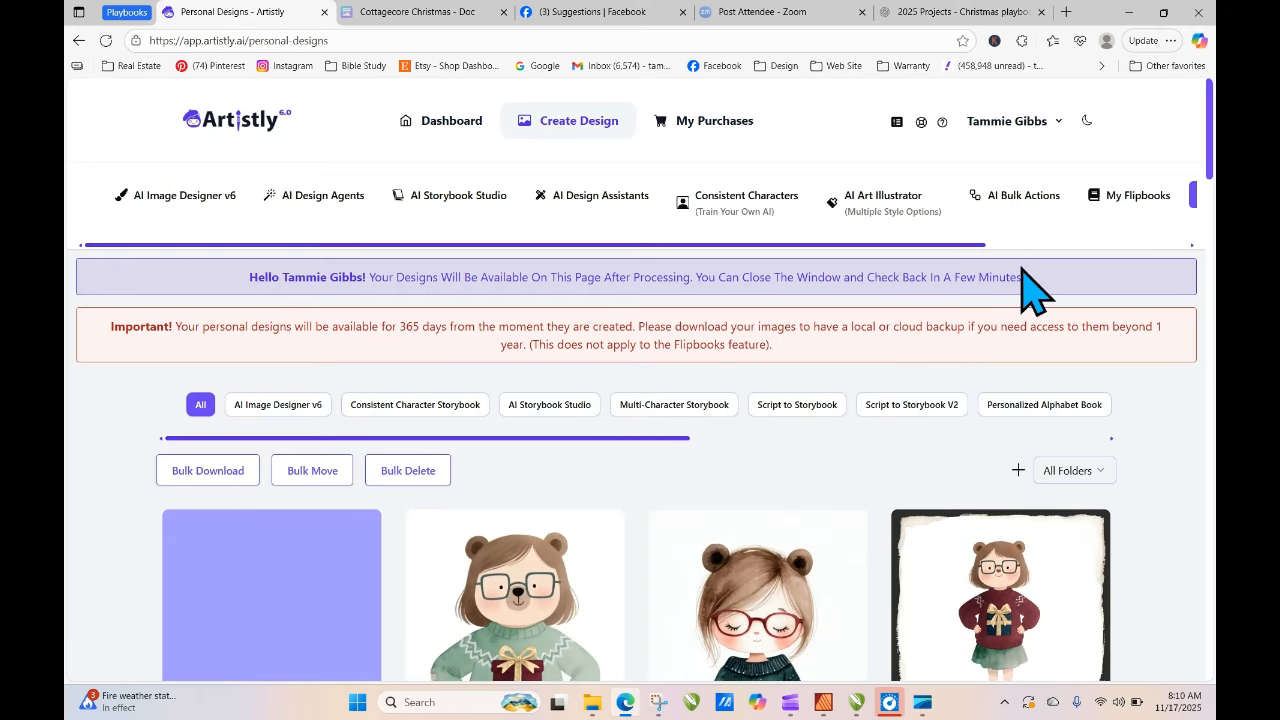
scroll(1211, 160, "down", 4)
mouse_move(600, 349)
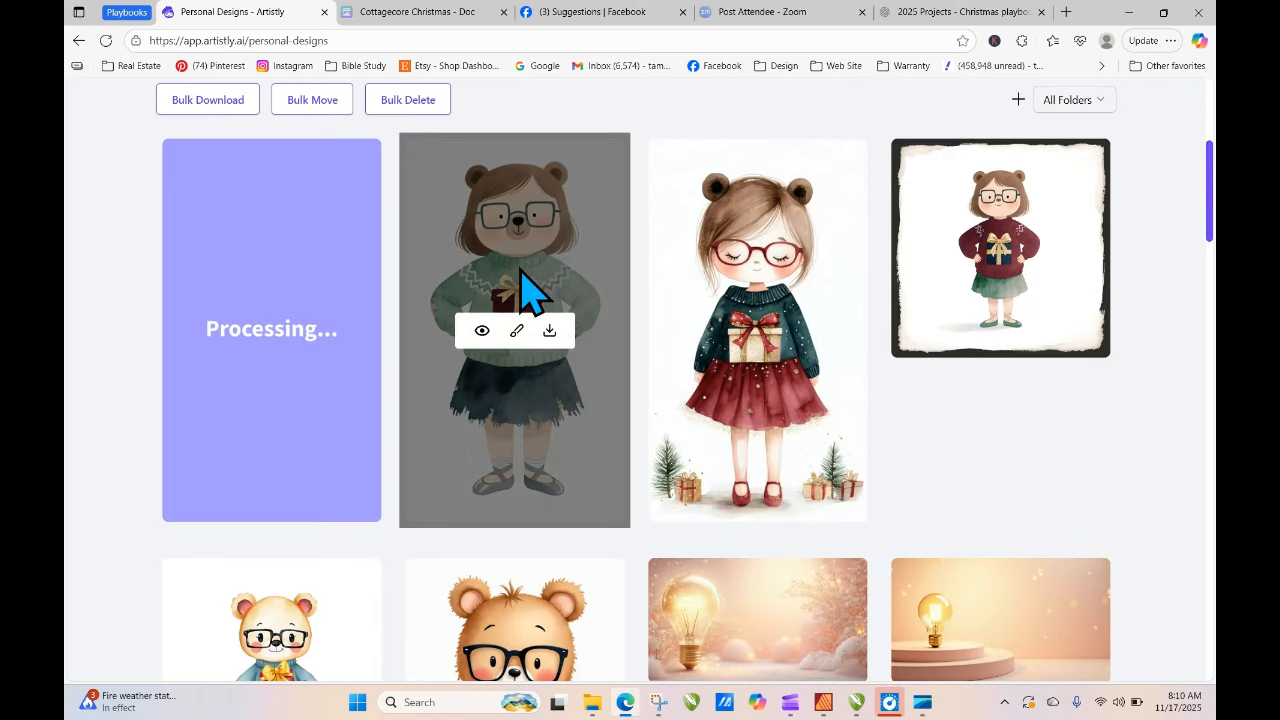
left_click(482, 331)
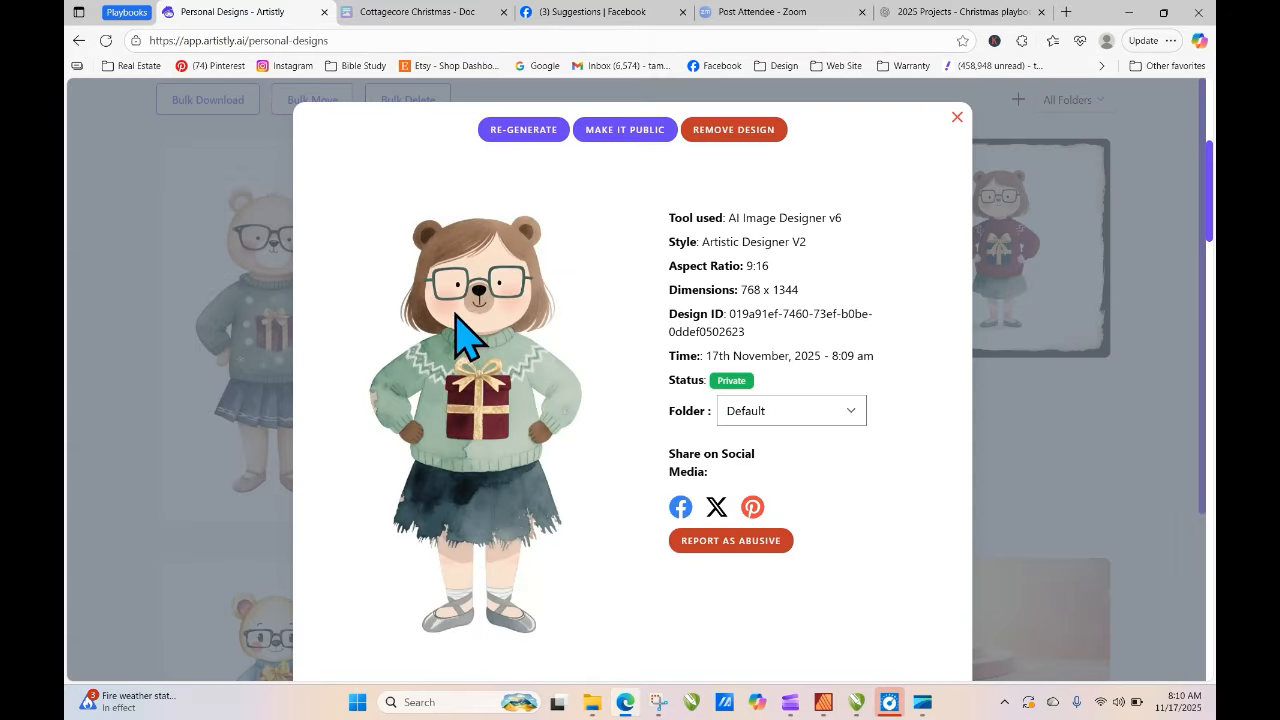
left_click(957, 117)
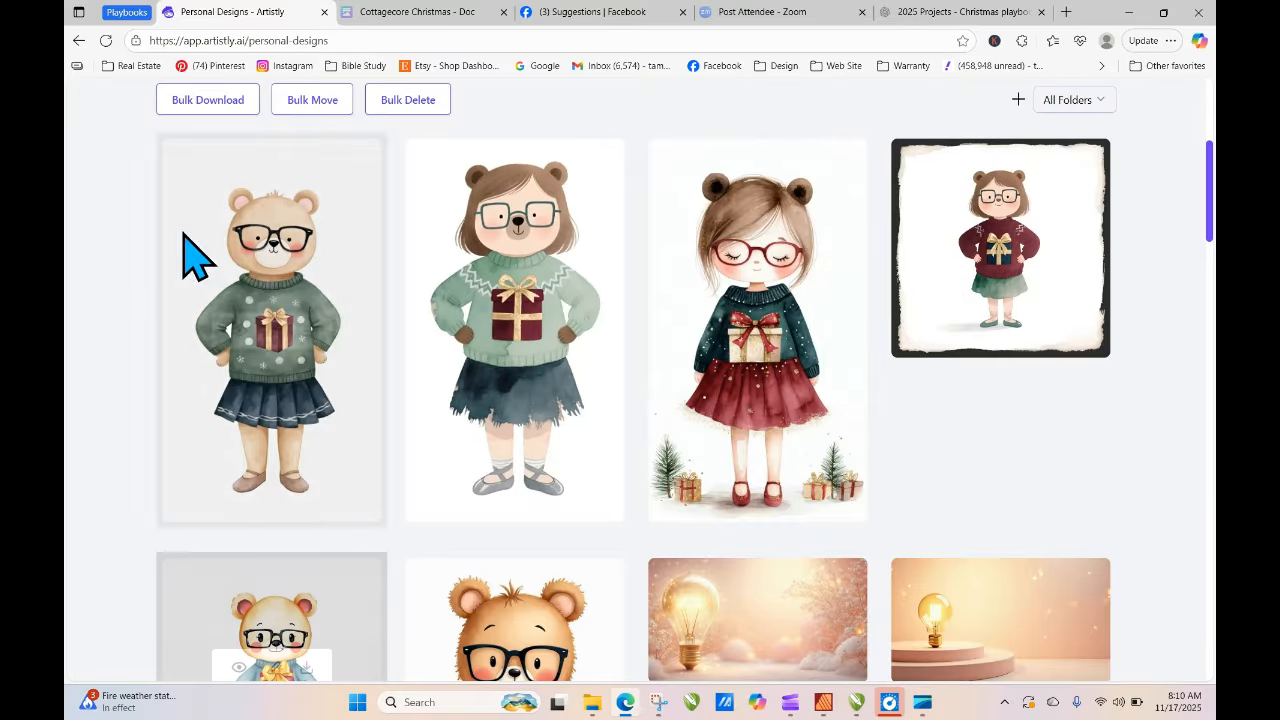
left_click(239, 332)
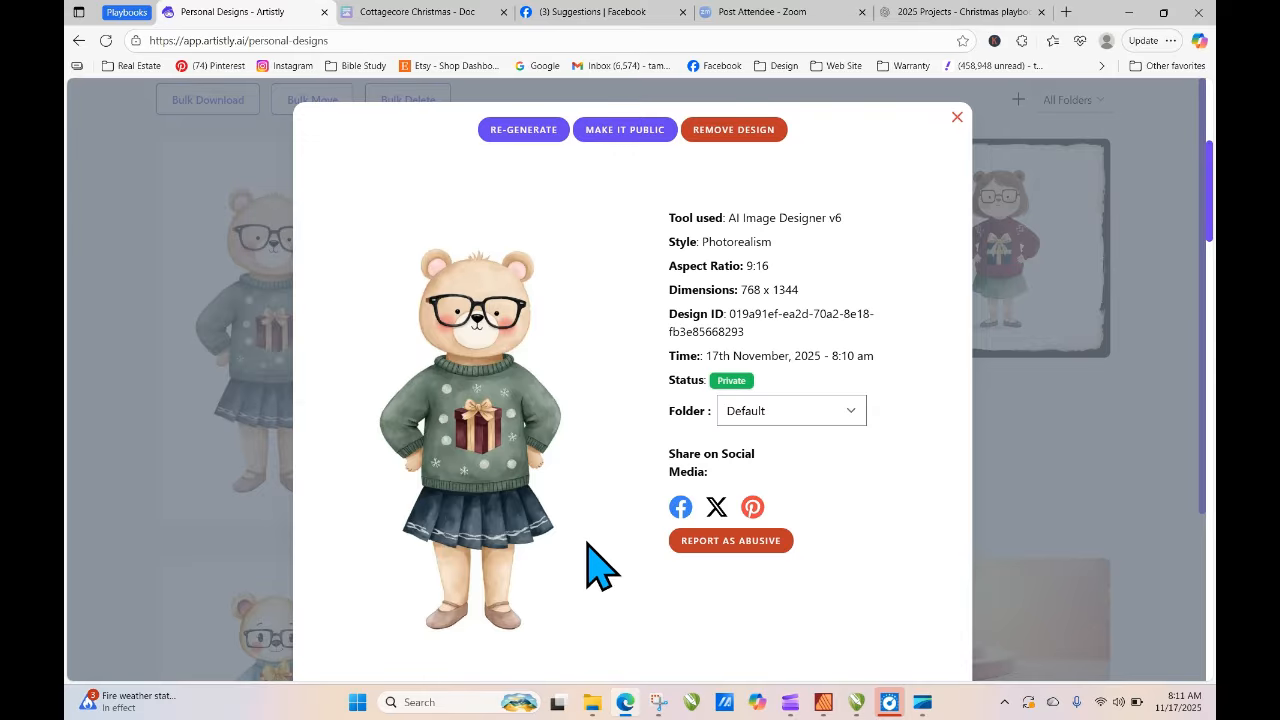
left_click(956, 118)
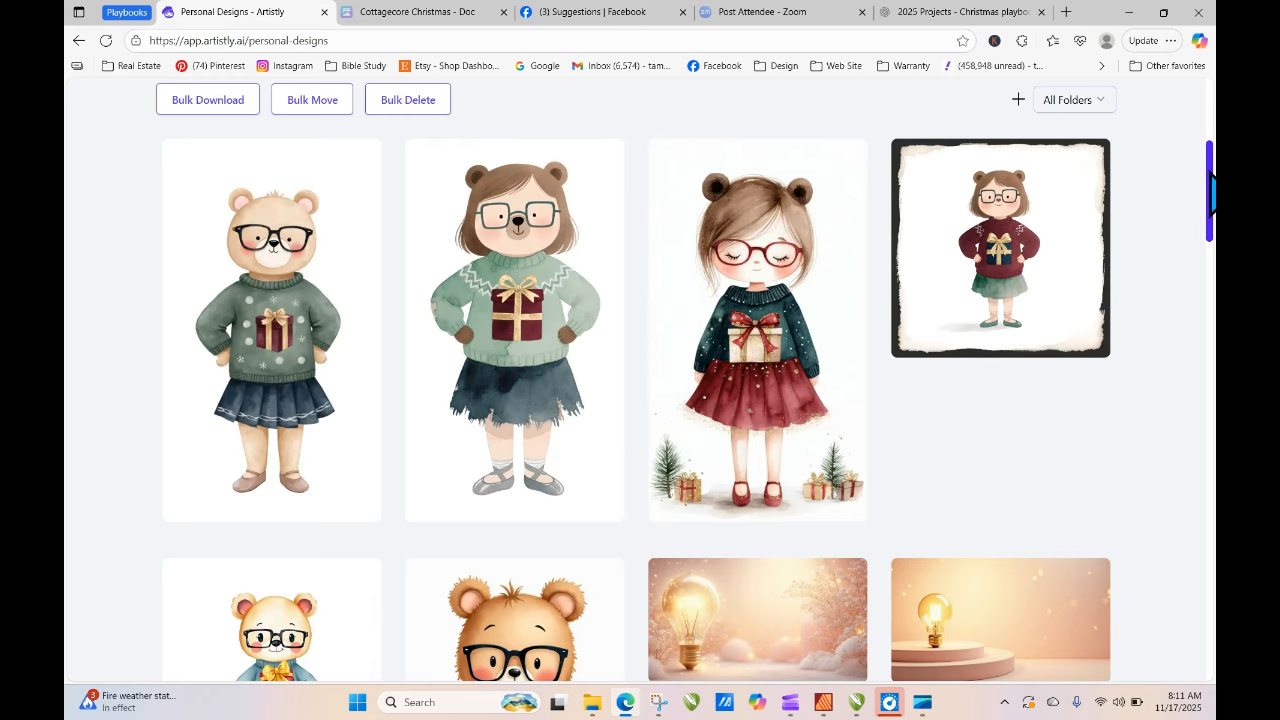
- Start a new AI Image Designer v6 image in the Animal category with the Cinematic Style
left_click_drag(1212, 190, 1212, 100)
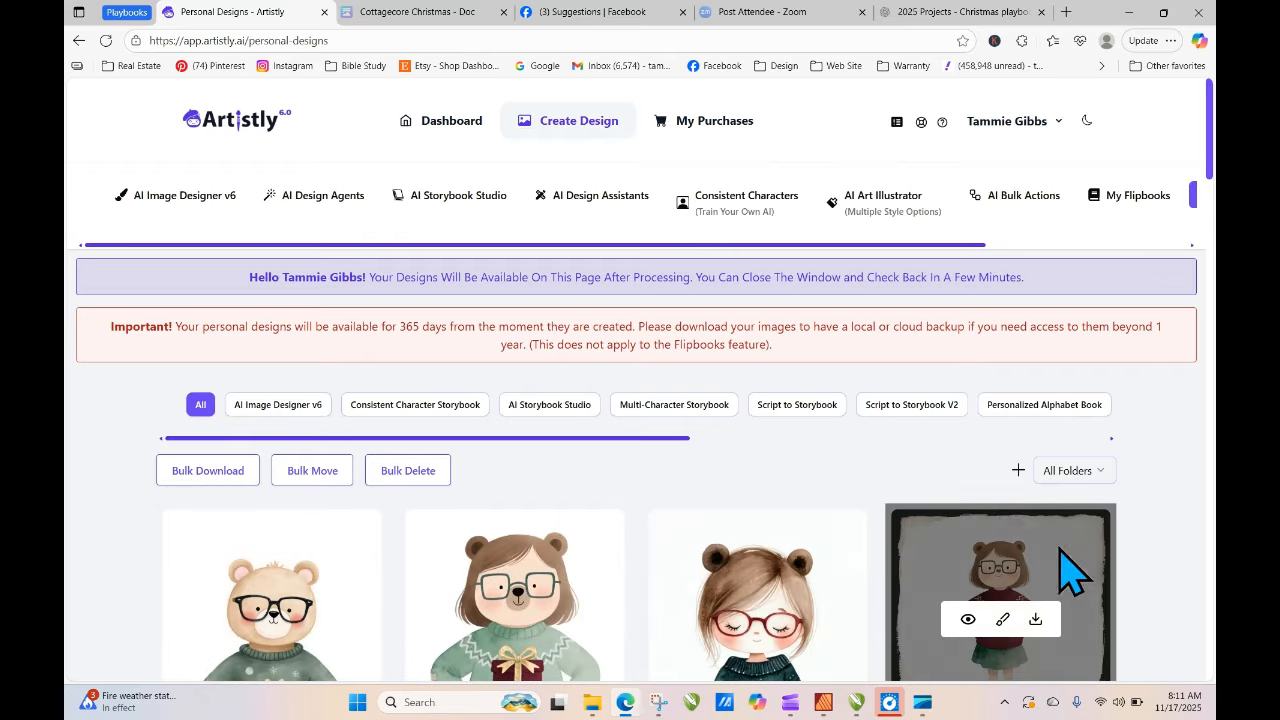
left_click(195, 195)
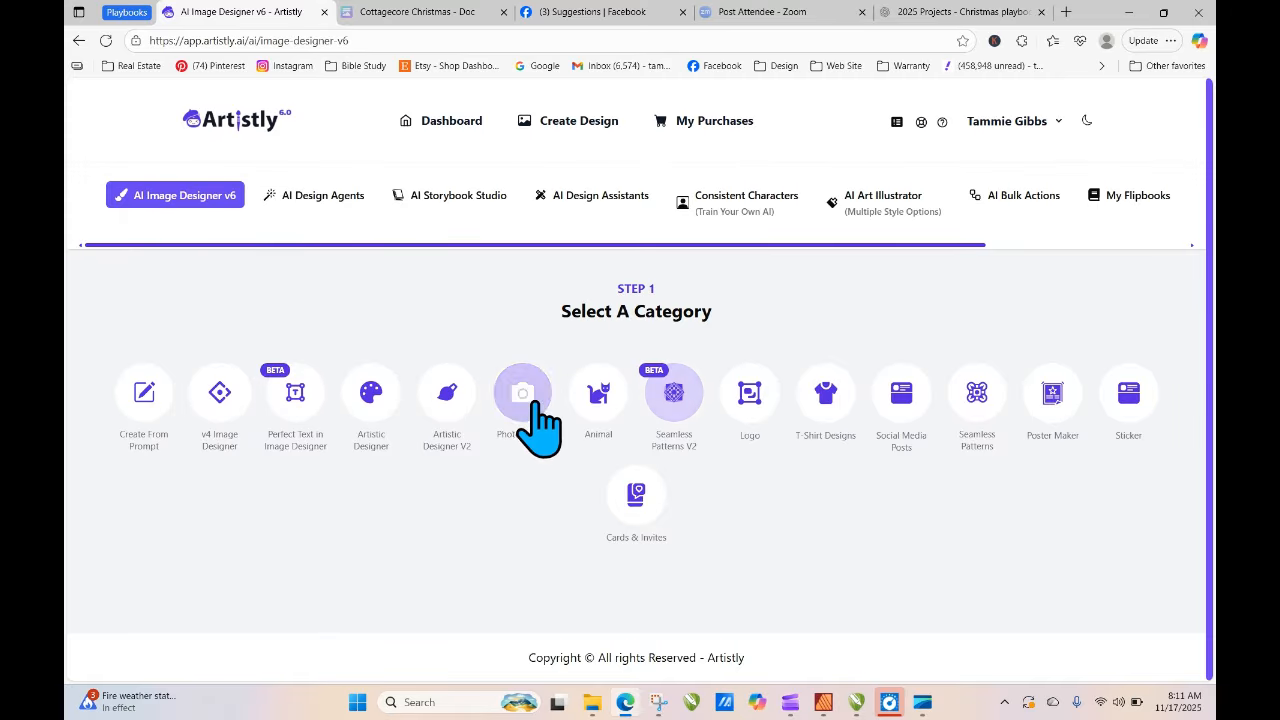
left_click(606, 405)
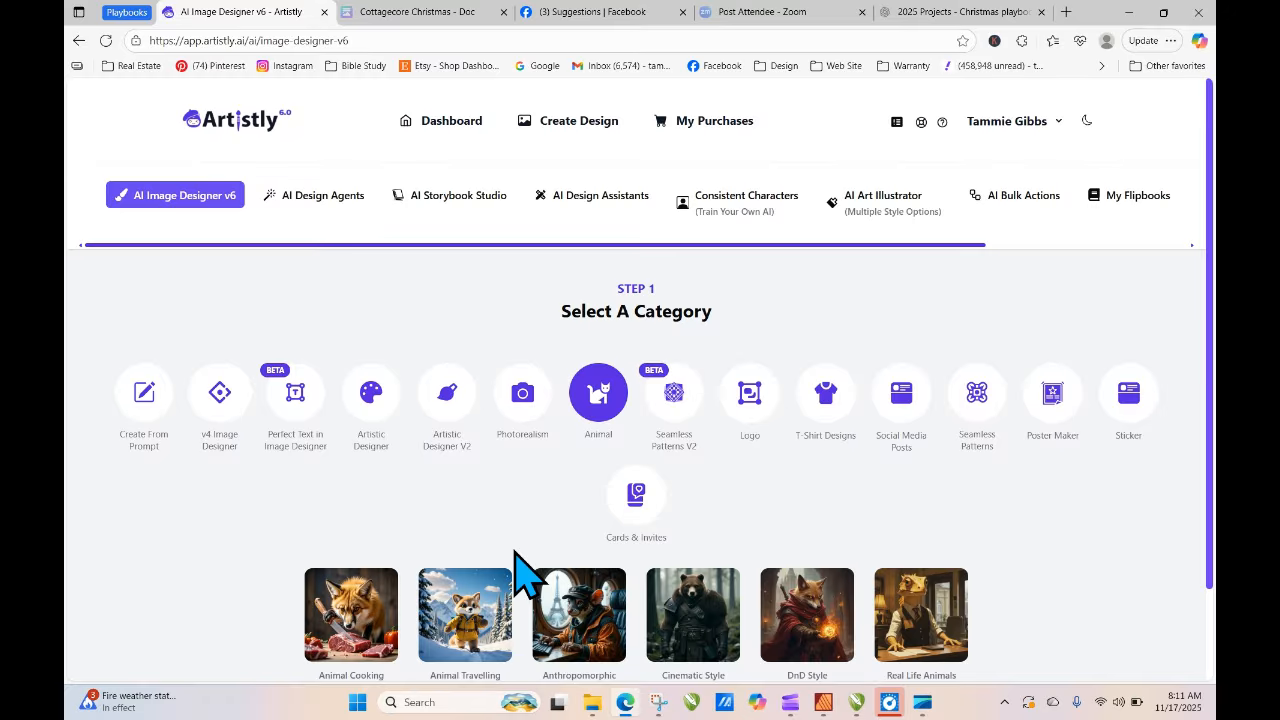
scroll(640, 400, "down", 1)
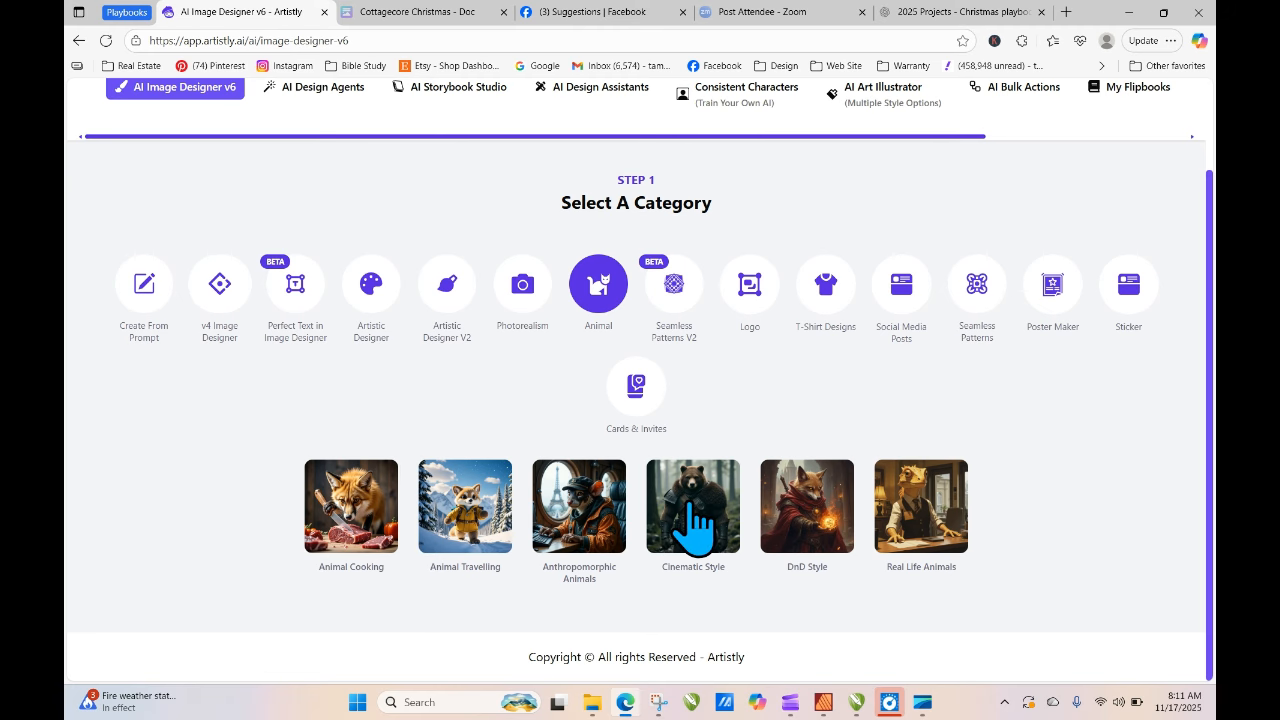
left_click(693, 520)
- Paste the copied bear prompt, set the aspect ratio to 9:16 (768 X 1344) px and generate the image
right_click(483, 343)
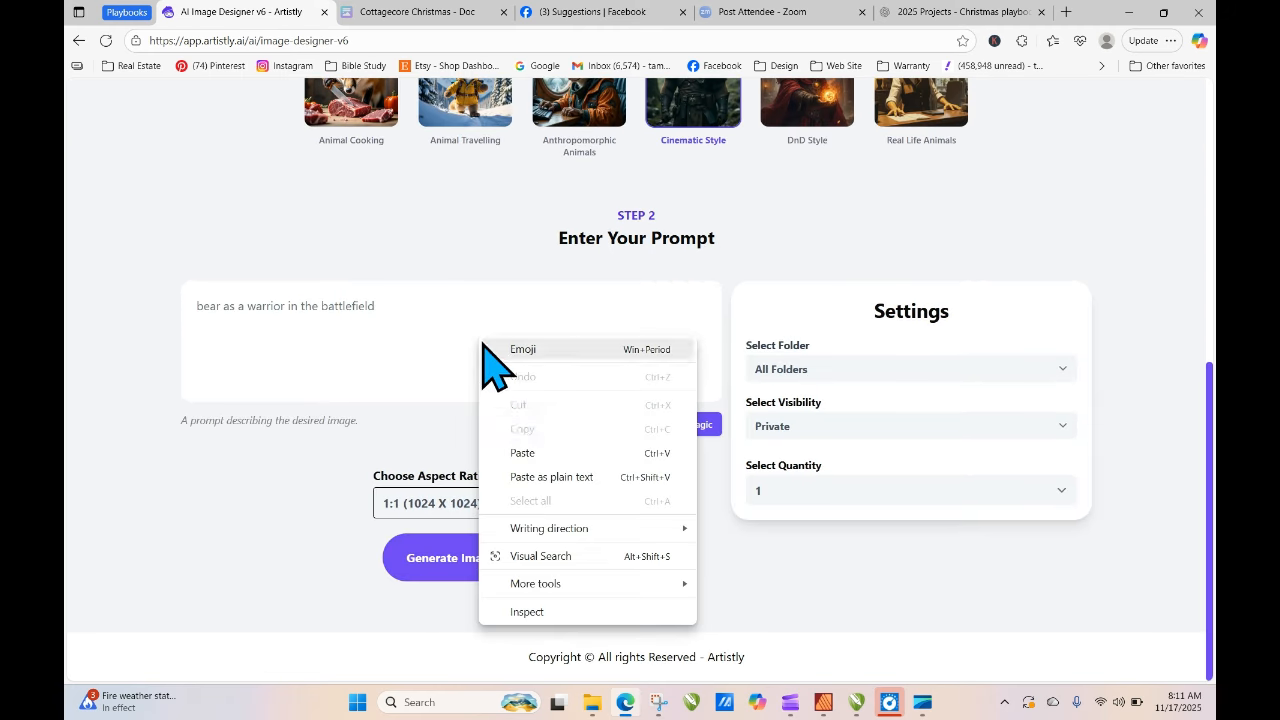
left_click(522, 453)
left_click(487, 540)
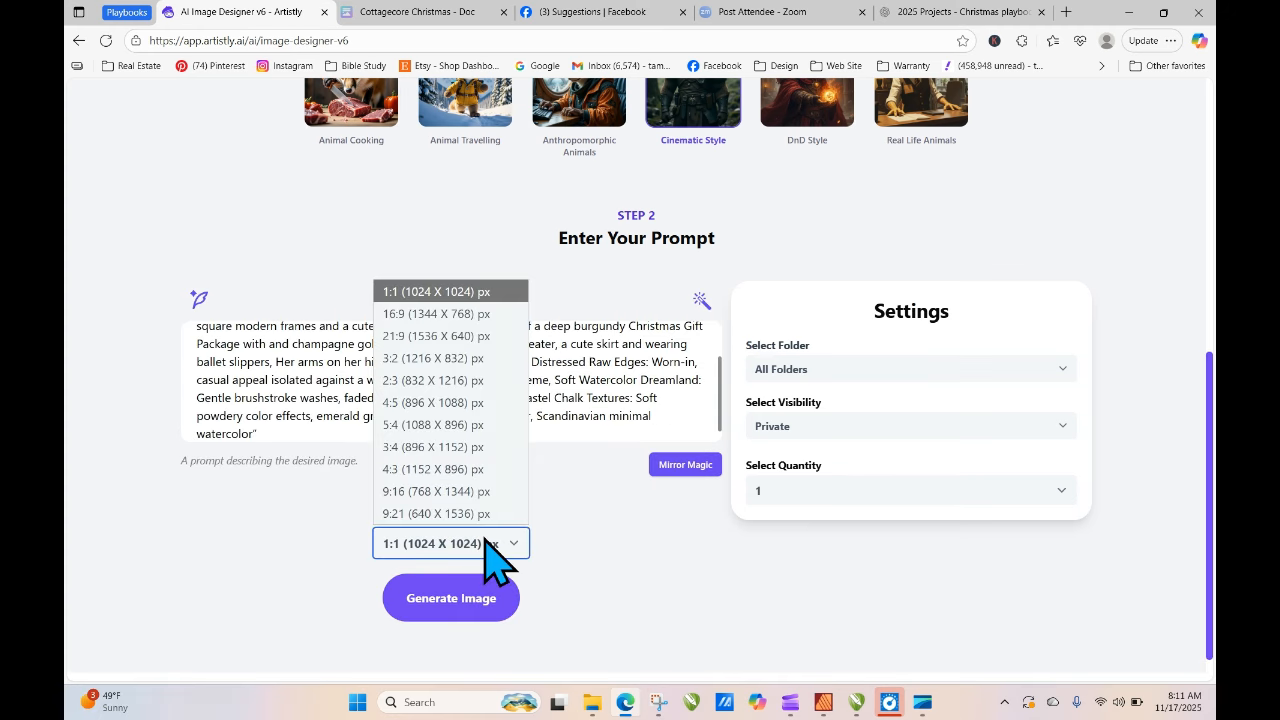
left_click(482, 491)
left_click(470, 600)
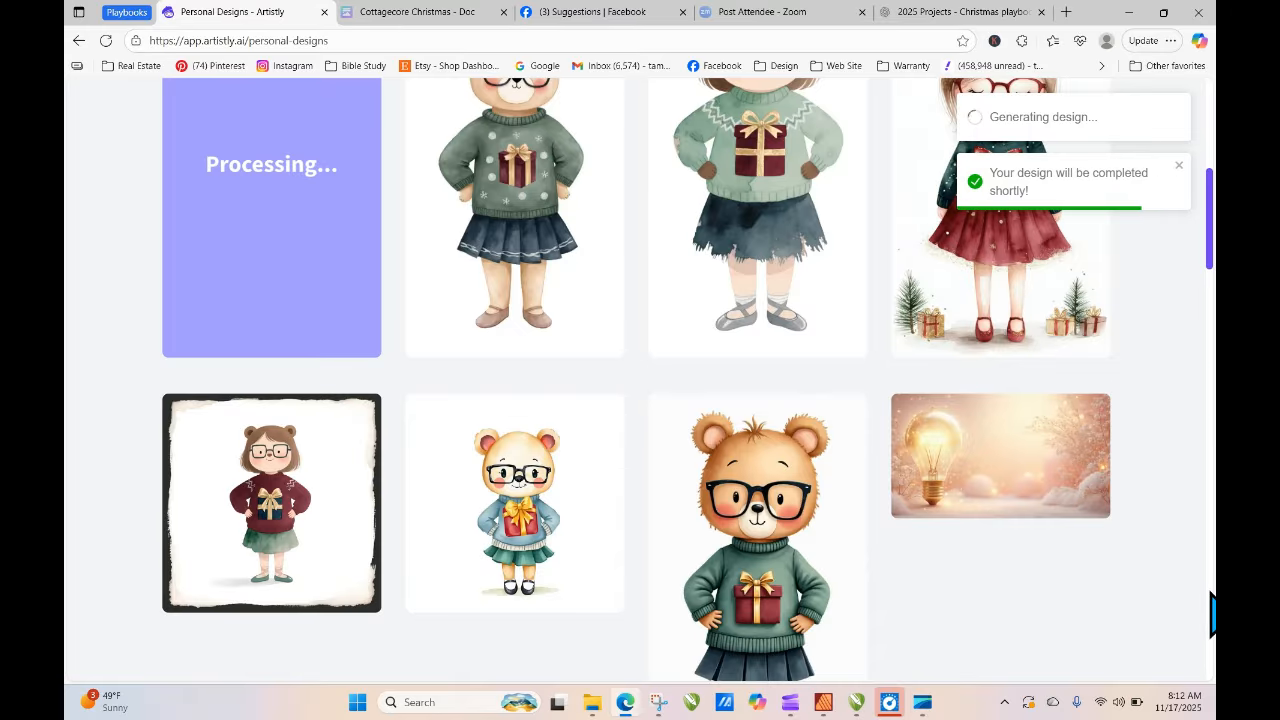
- View the details of the Cinematic Style result on the personal designs page and close them
scroll(1208, 385, "down", 5)
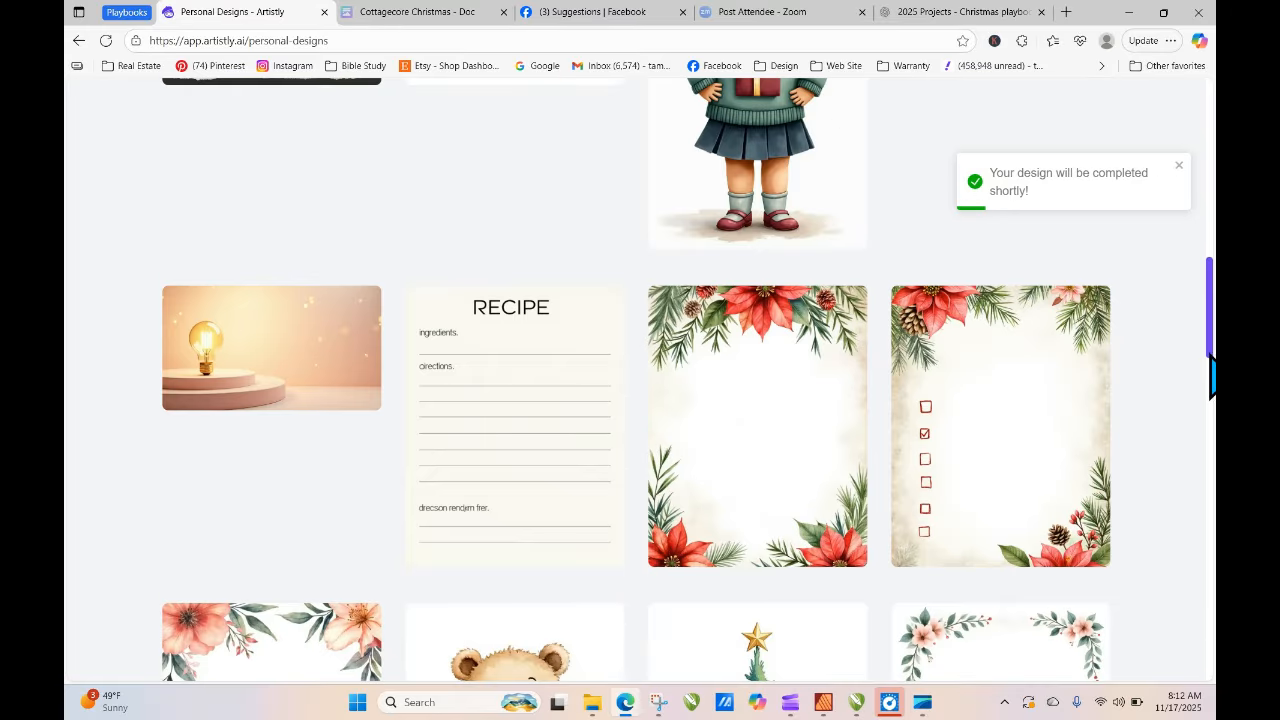
scroll(1213, 130, "up", 10)
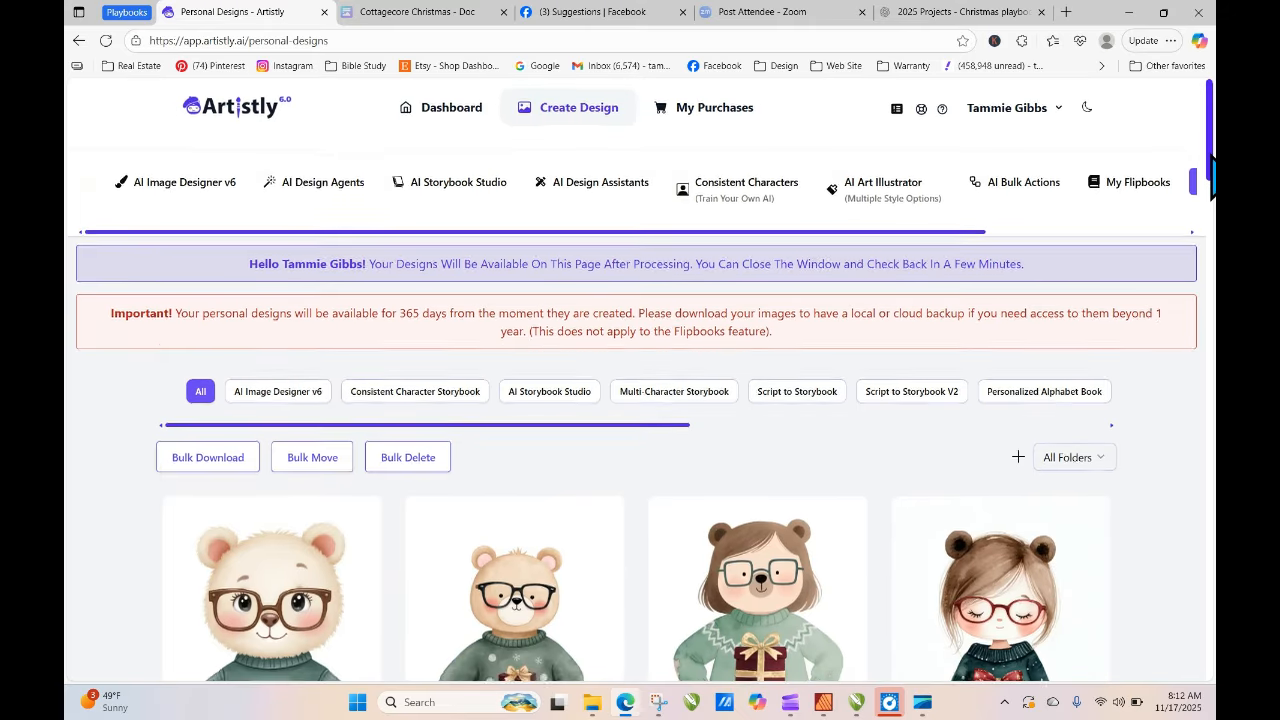
scroll(300, 460, "down", 3)
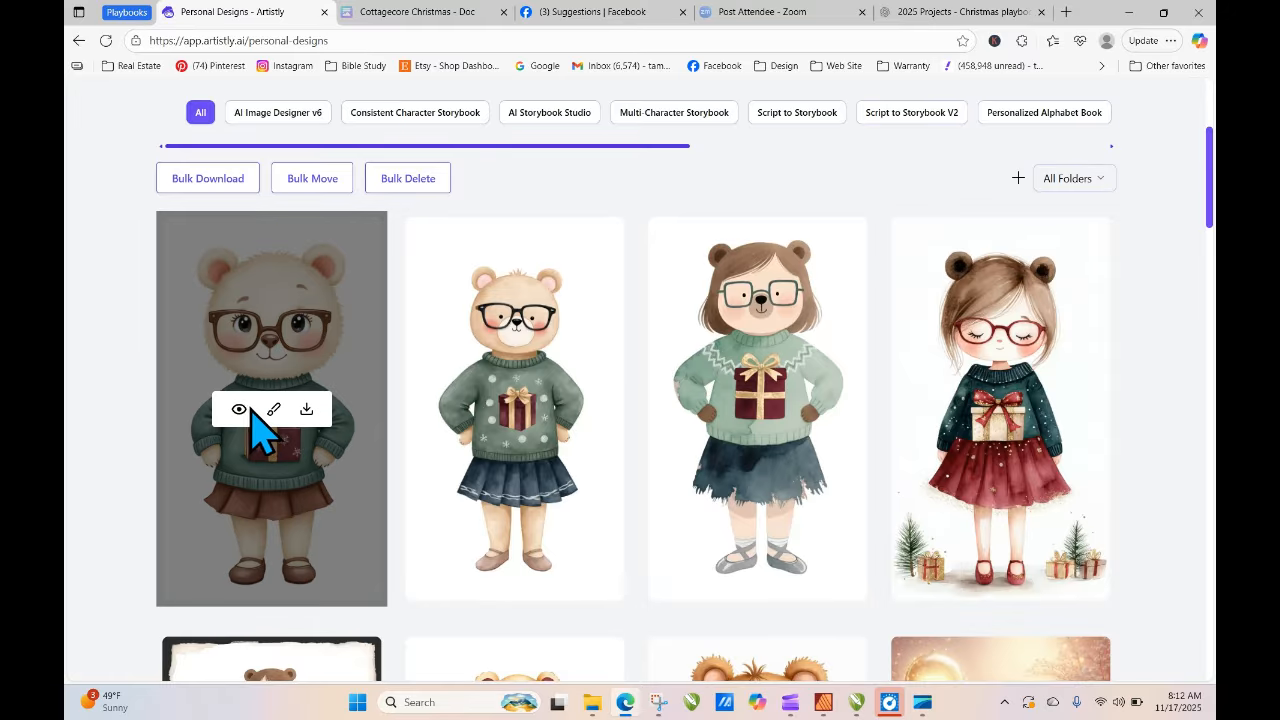
left_click(229, 410)
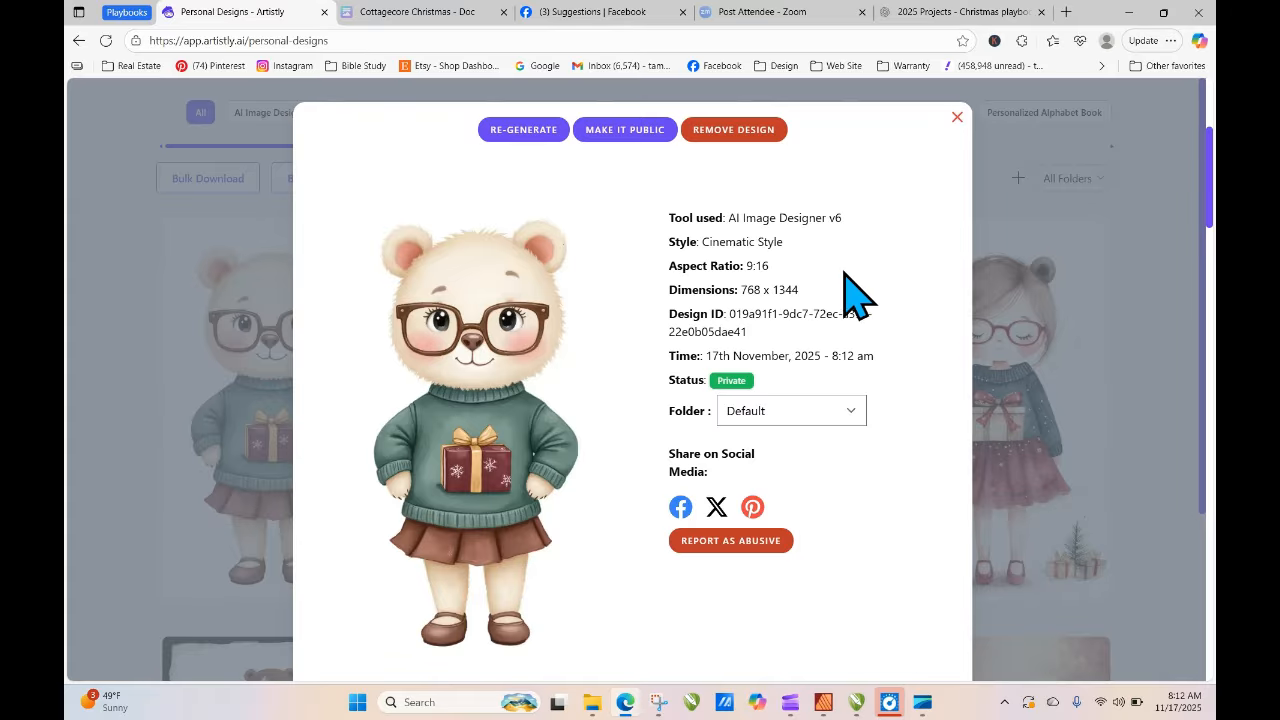
left_click(957, 118)
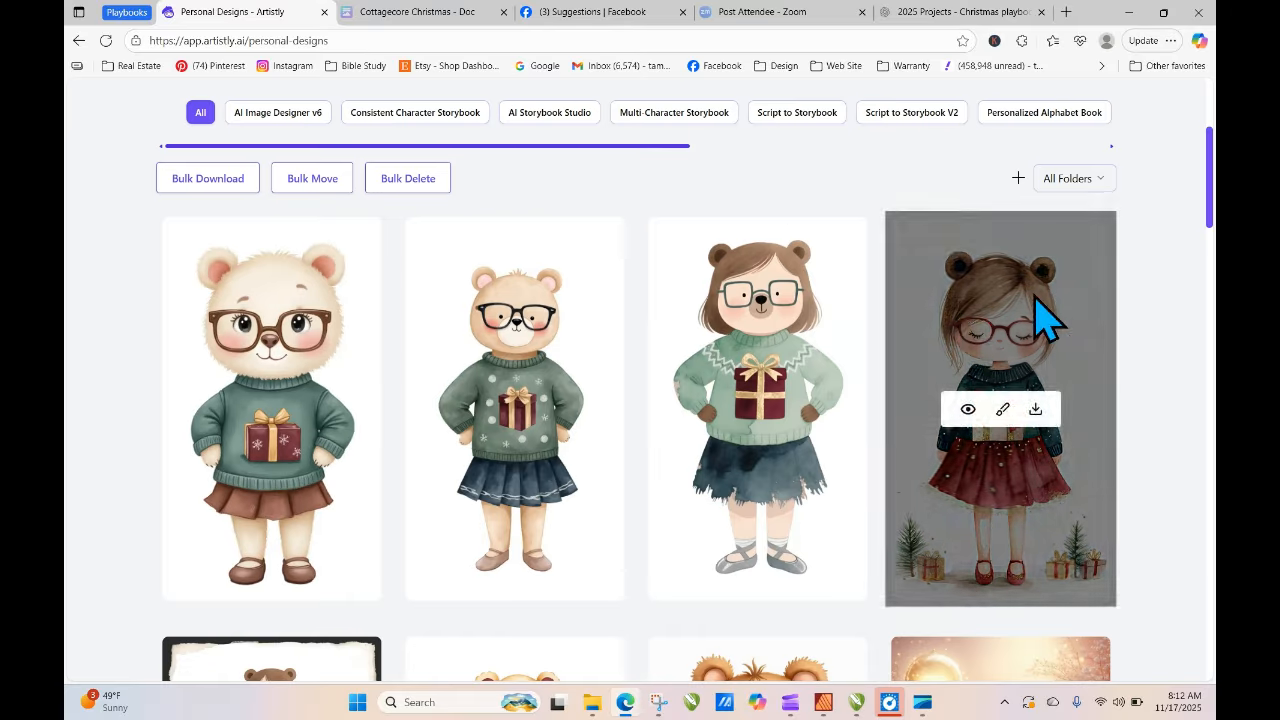
- Generate an image in the Seamless Patterns V2 category, replacing the preset prompt text with the copied bear prompt
left_click_drag(1212, 205, 1210, 120)
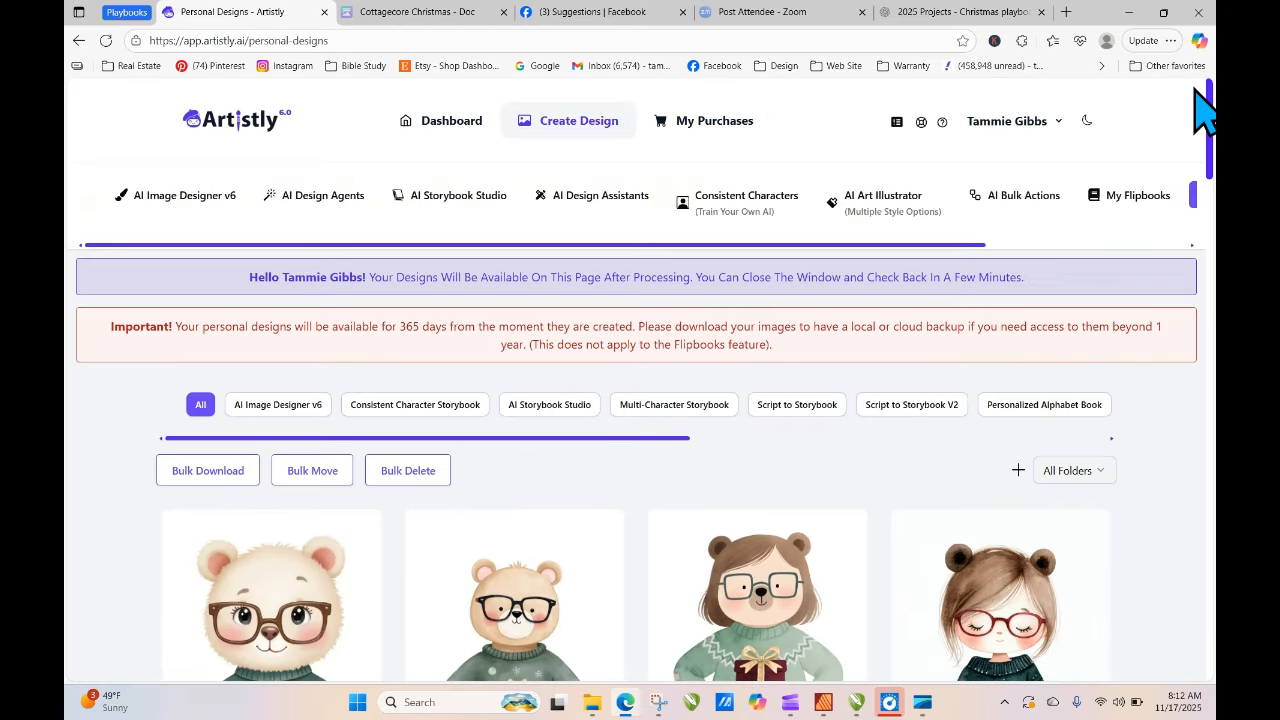
left_click(195, 205)
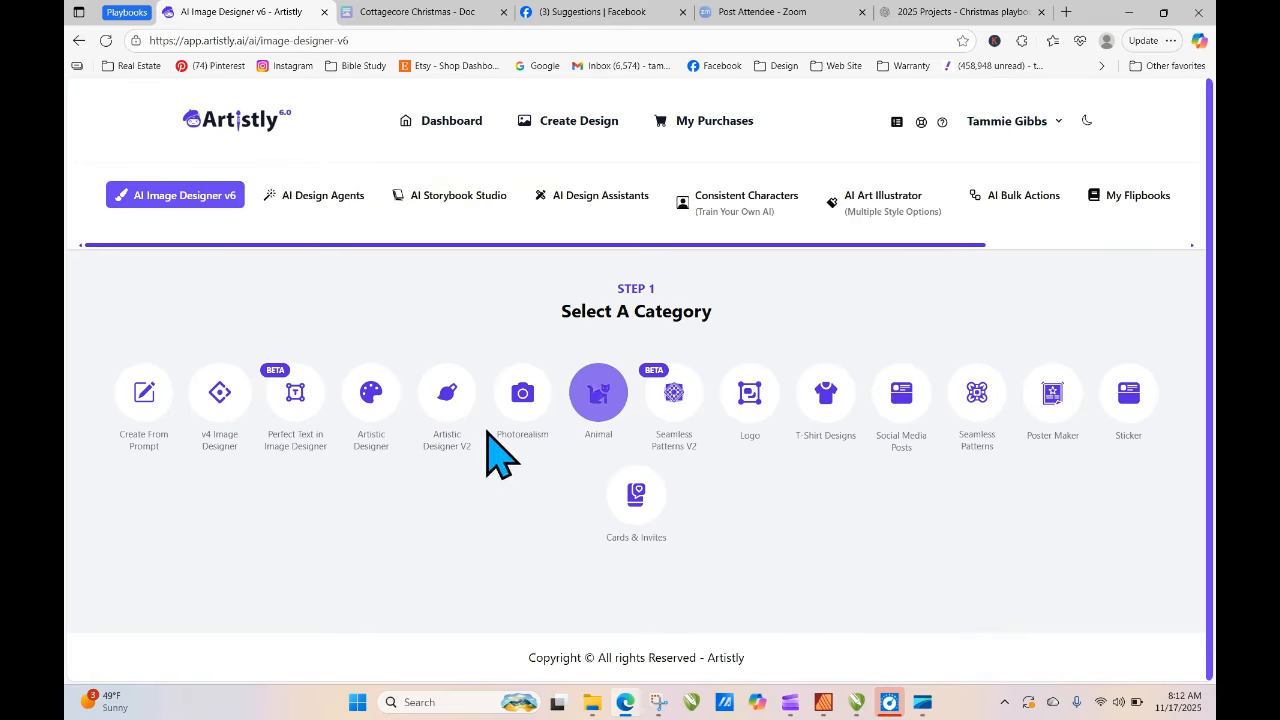
left_click(676, 405)
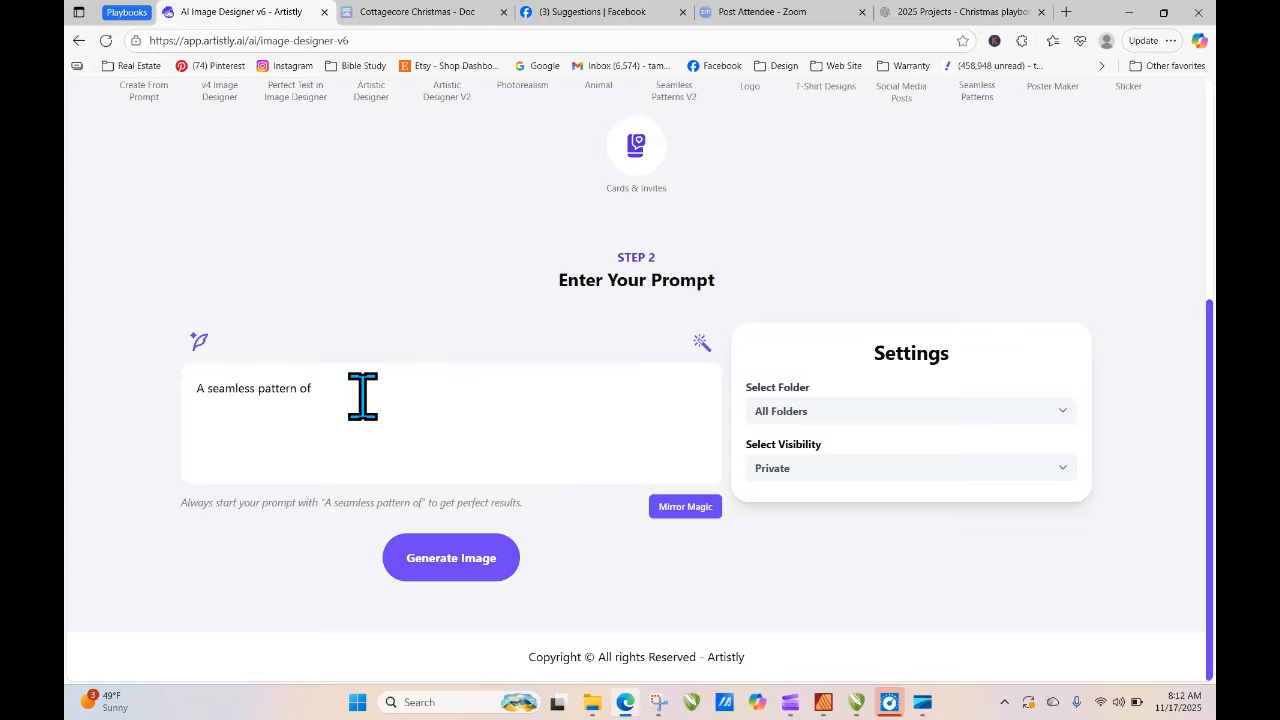
triple_click(285, 390)
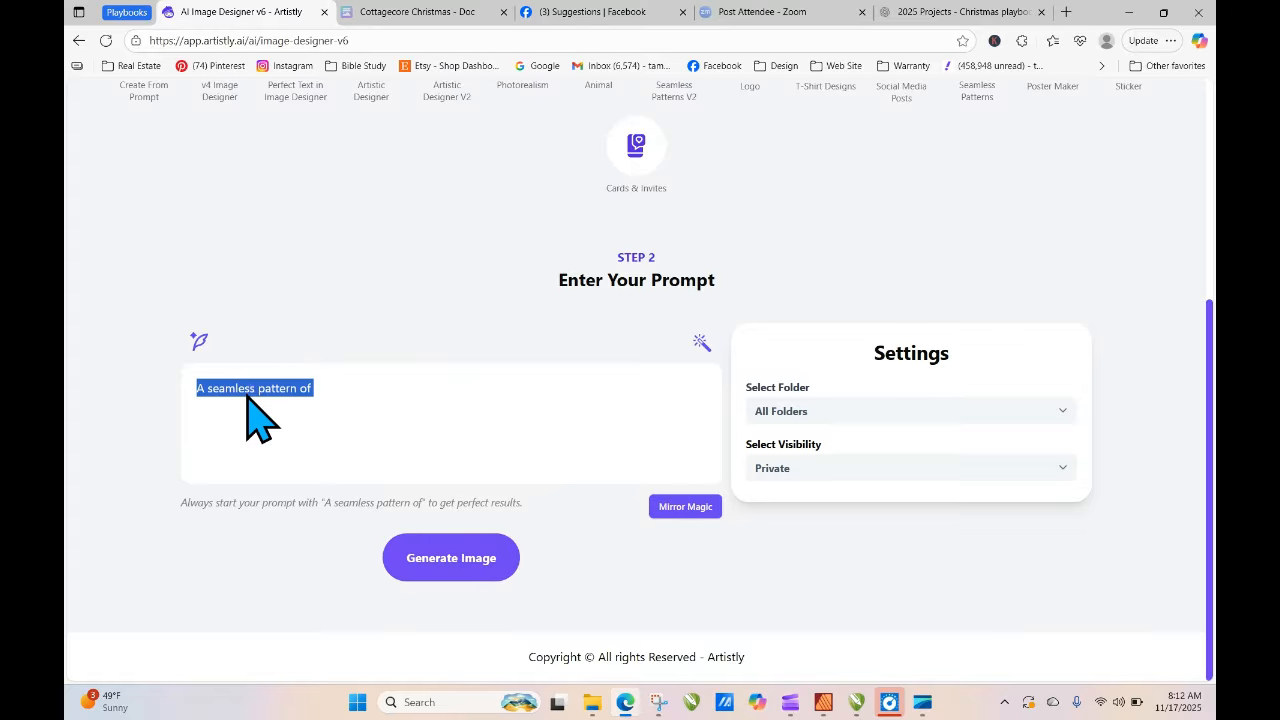
right_click(250, 400)
left_click(306, 114)
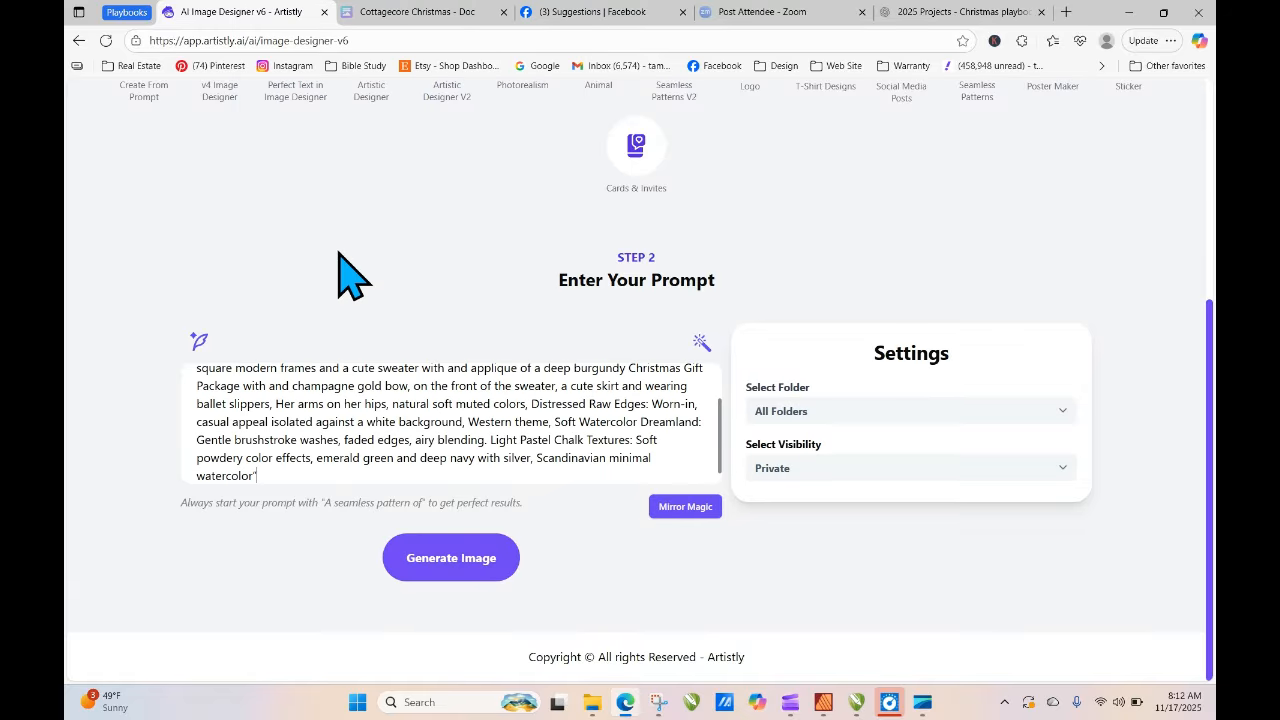
left_click(450, 558)
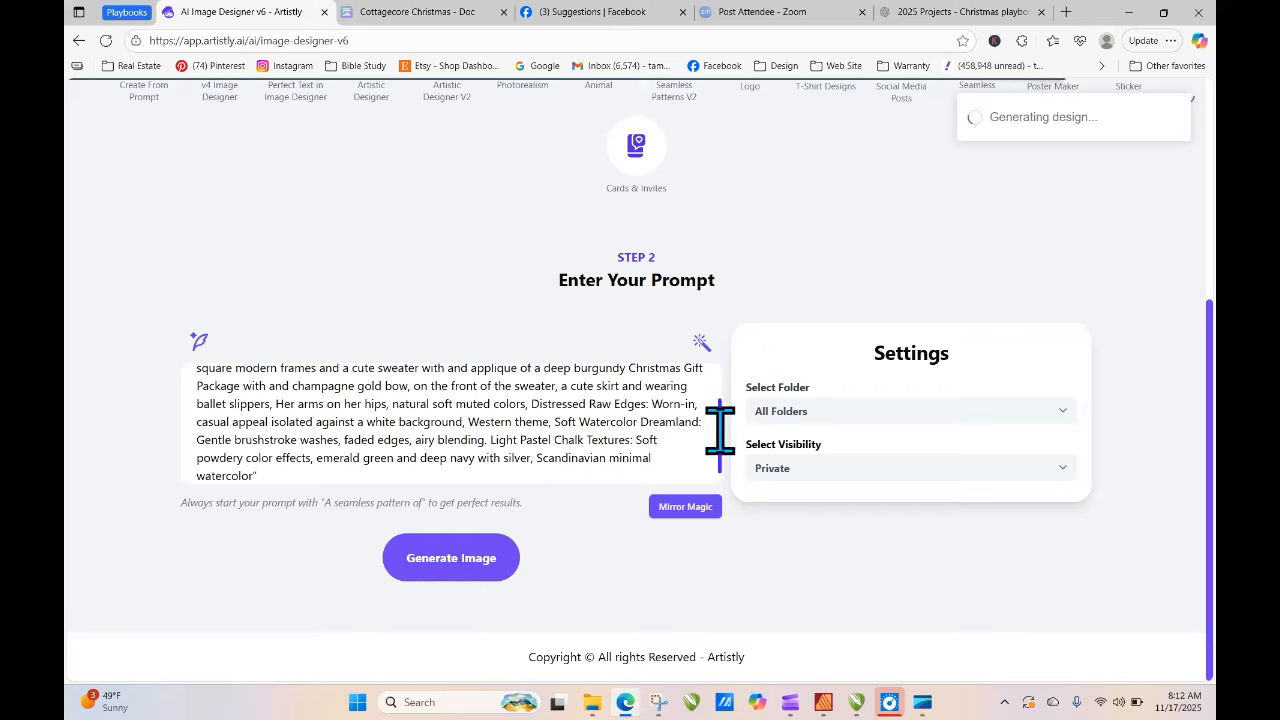
left_click_drag(720, 424, 718, 346)
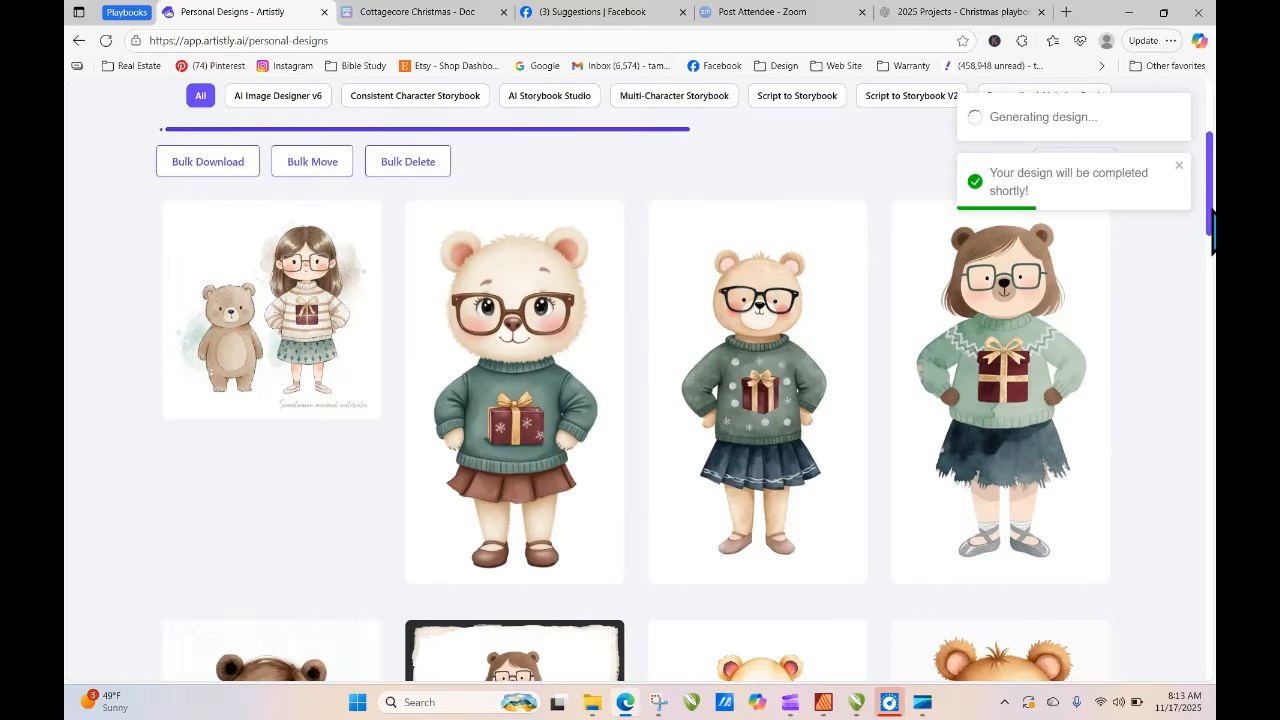
- View the details of the Seamless Patterns V2 result on the personal designs page and close them
left_click_drag(1211, 208, 1211, 180)
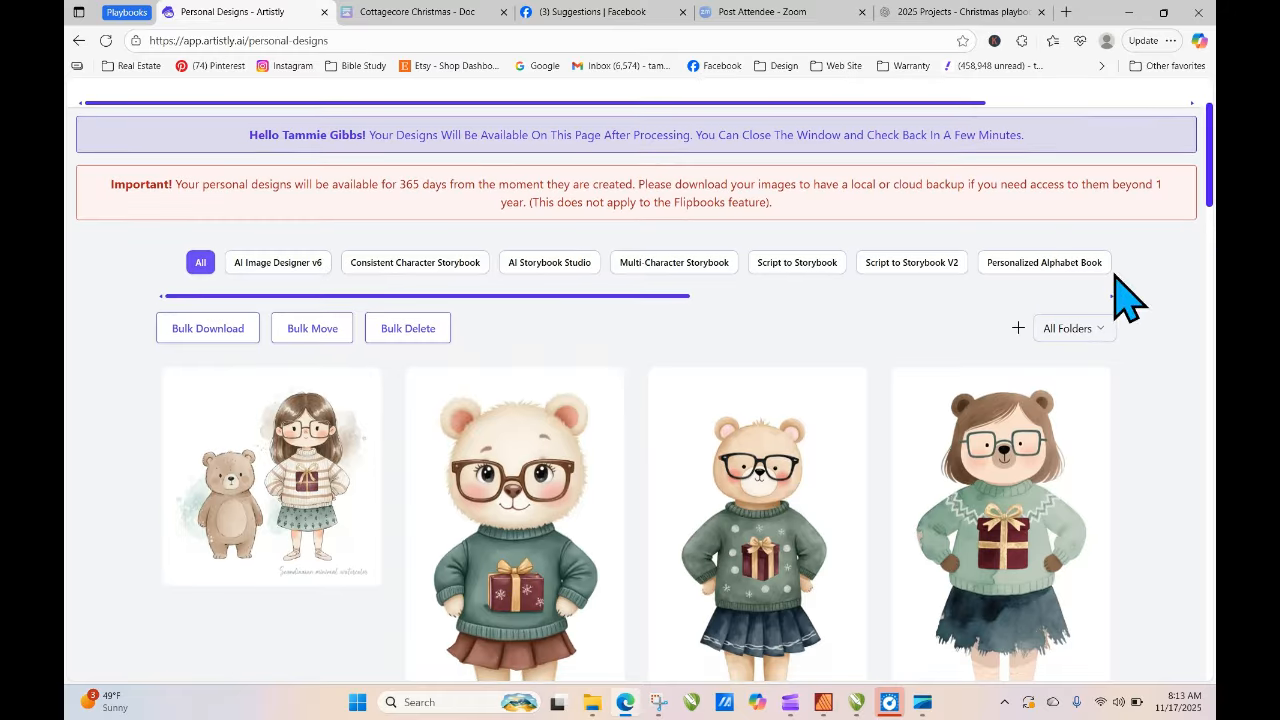
left_click(240, 474)
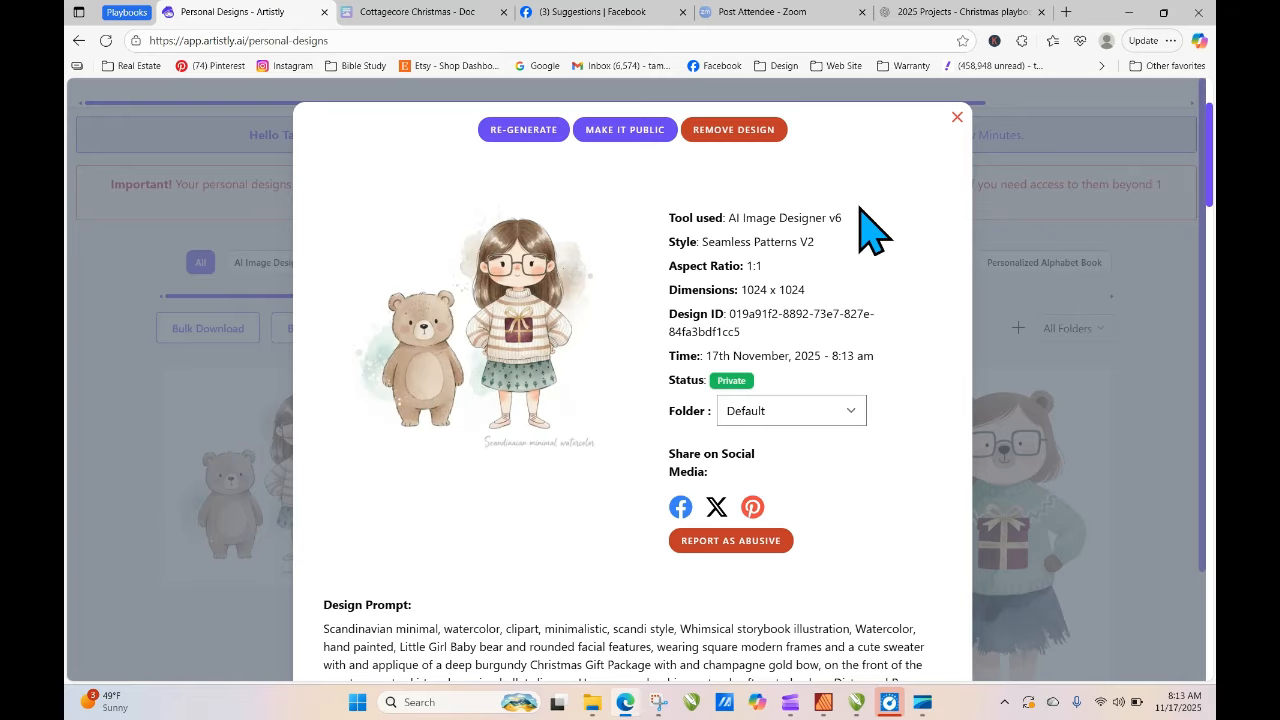
left_click(957, 117)
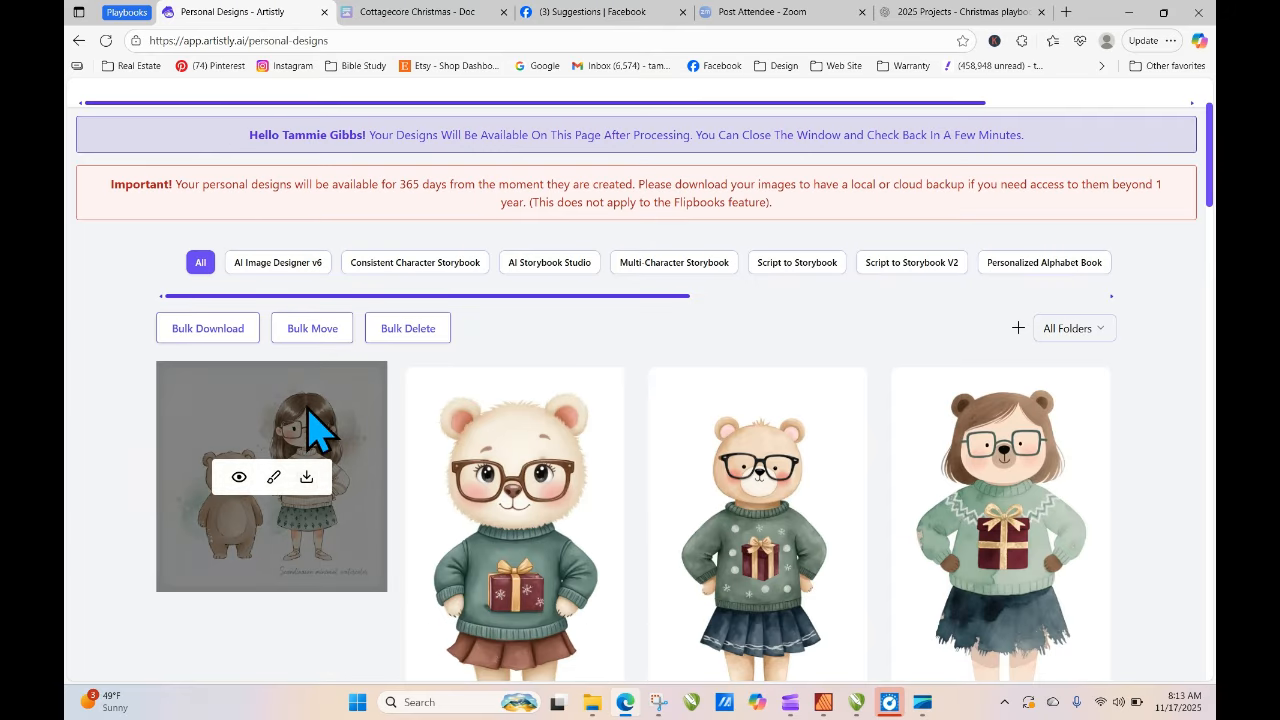
- Start a new AI Image Designer v6 image in the Logo category with the Elegant Logo style
left_click_drag(1210, 185, 1206, 100)
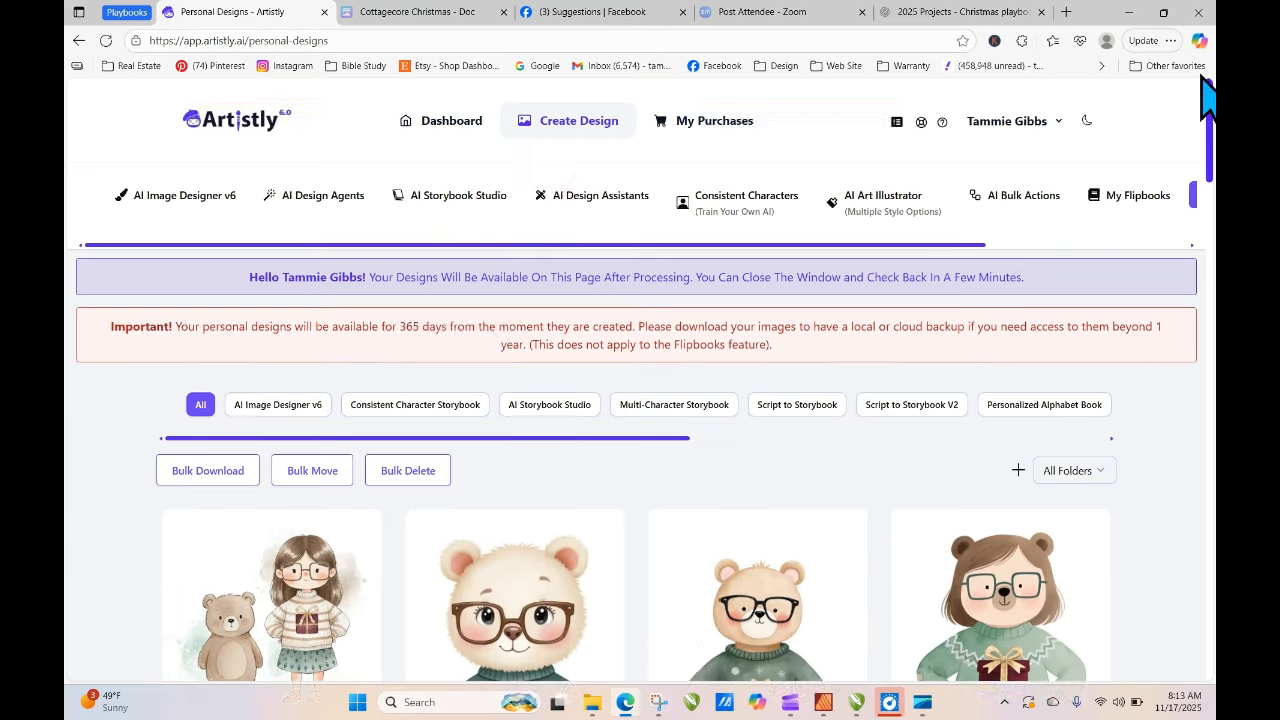
left_click(230, 196)
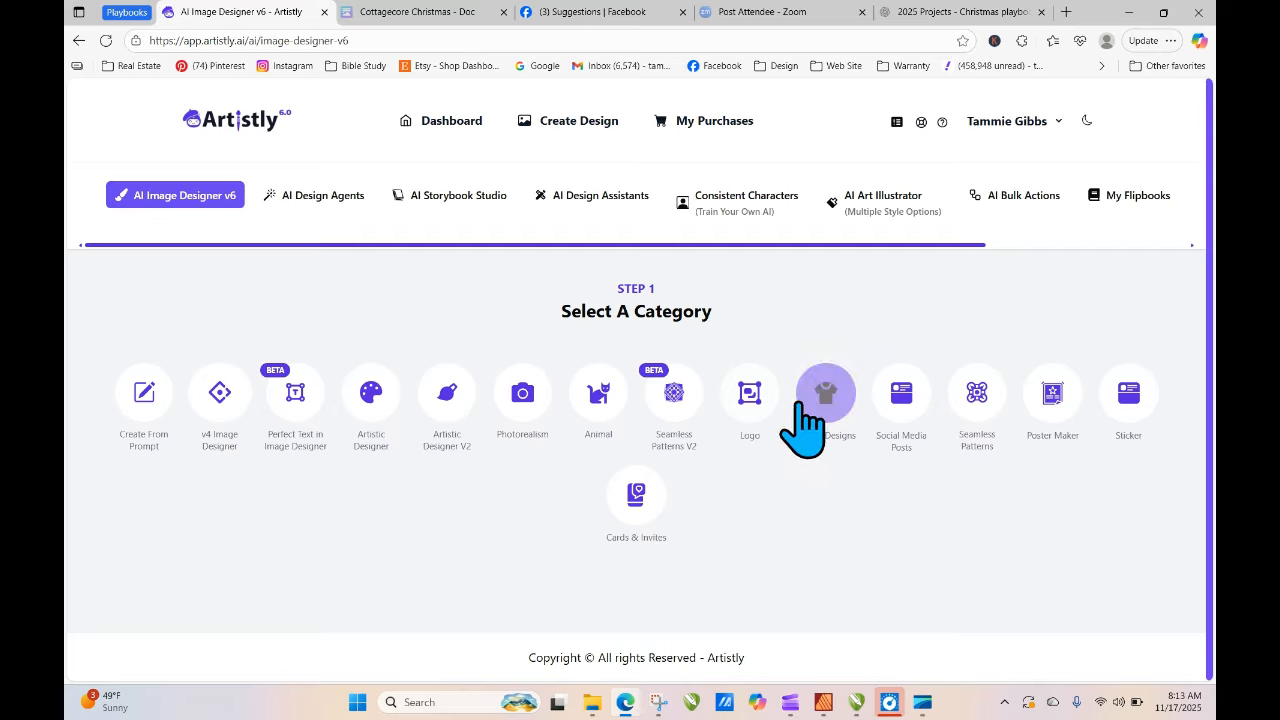
left_click(757, 405)
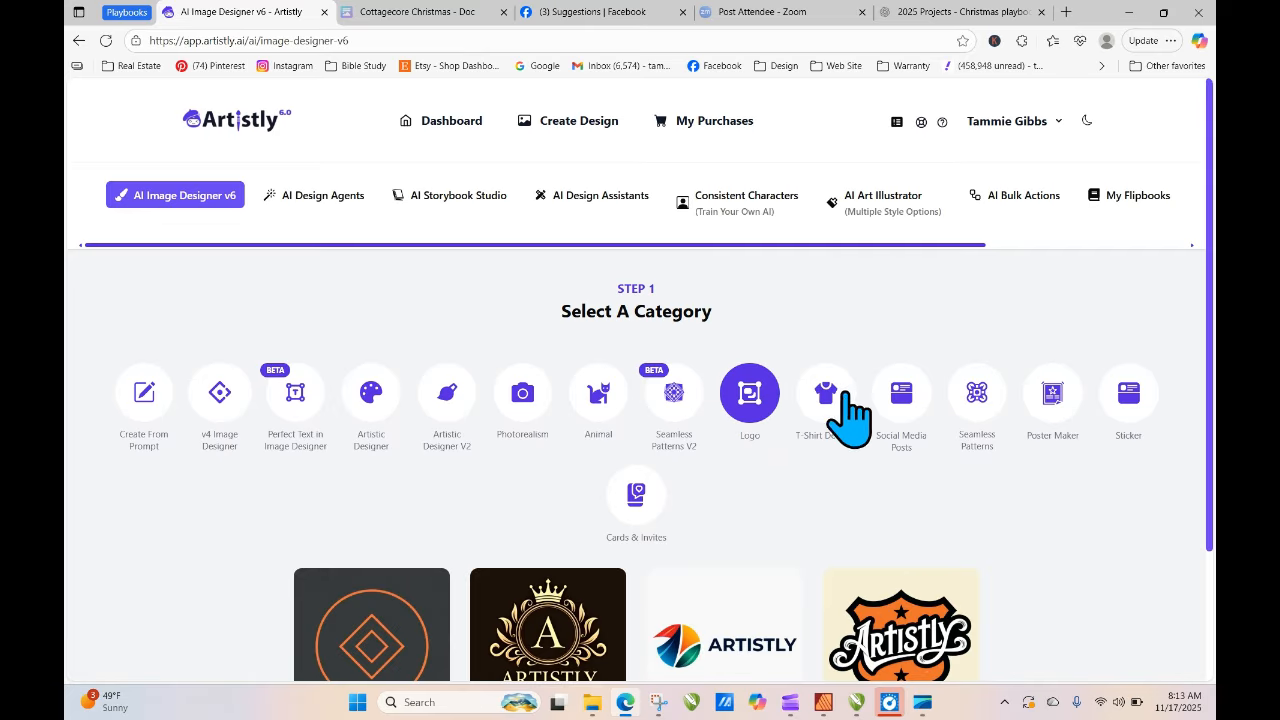
left_click_drag(1210, 201, 1214, 528)
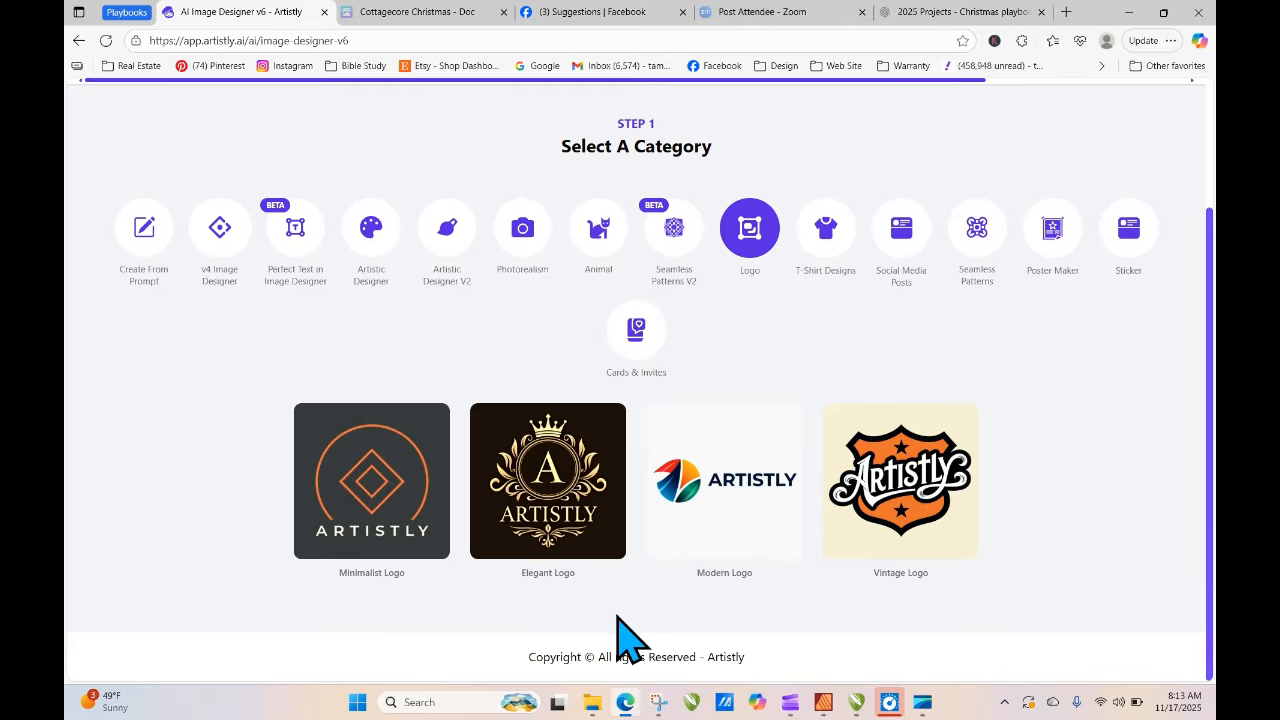
left_click(553, 480)
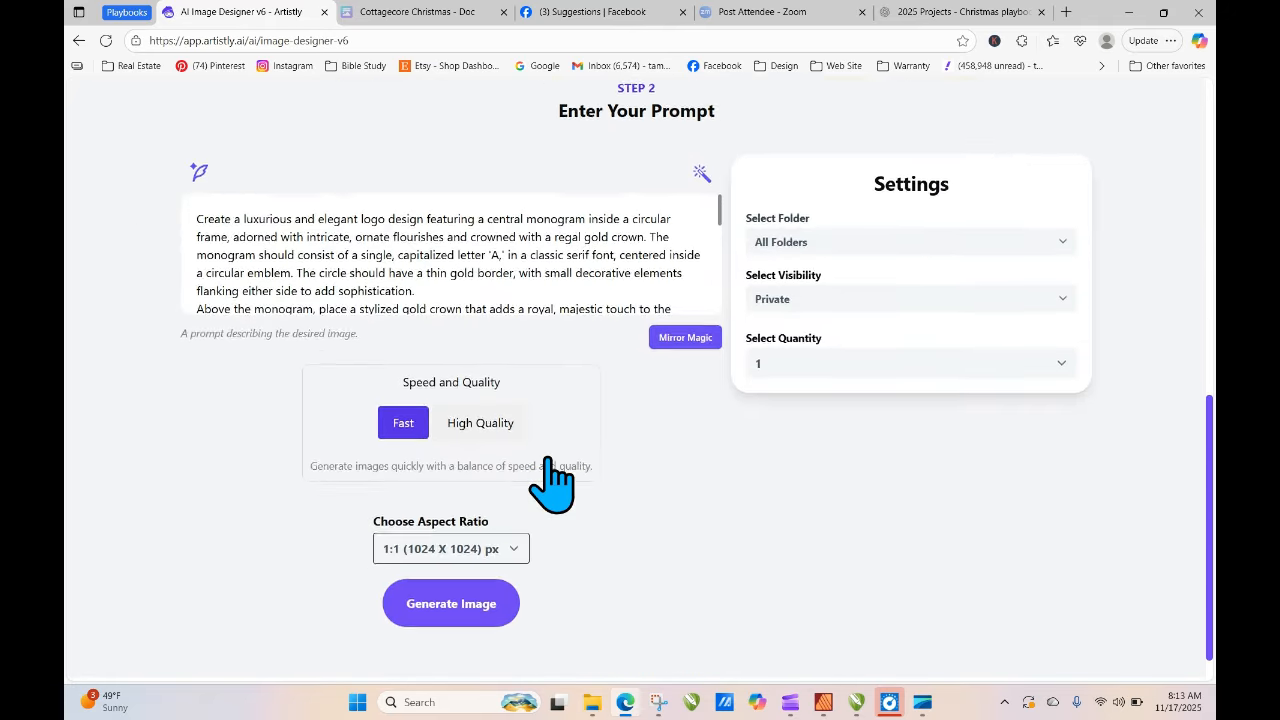
- Replace the whole preset Elegant Logo prompt with the copied bear prompt
left_click_drag(196, 218, 748, 365)
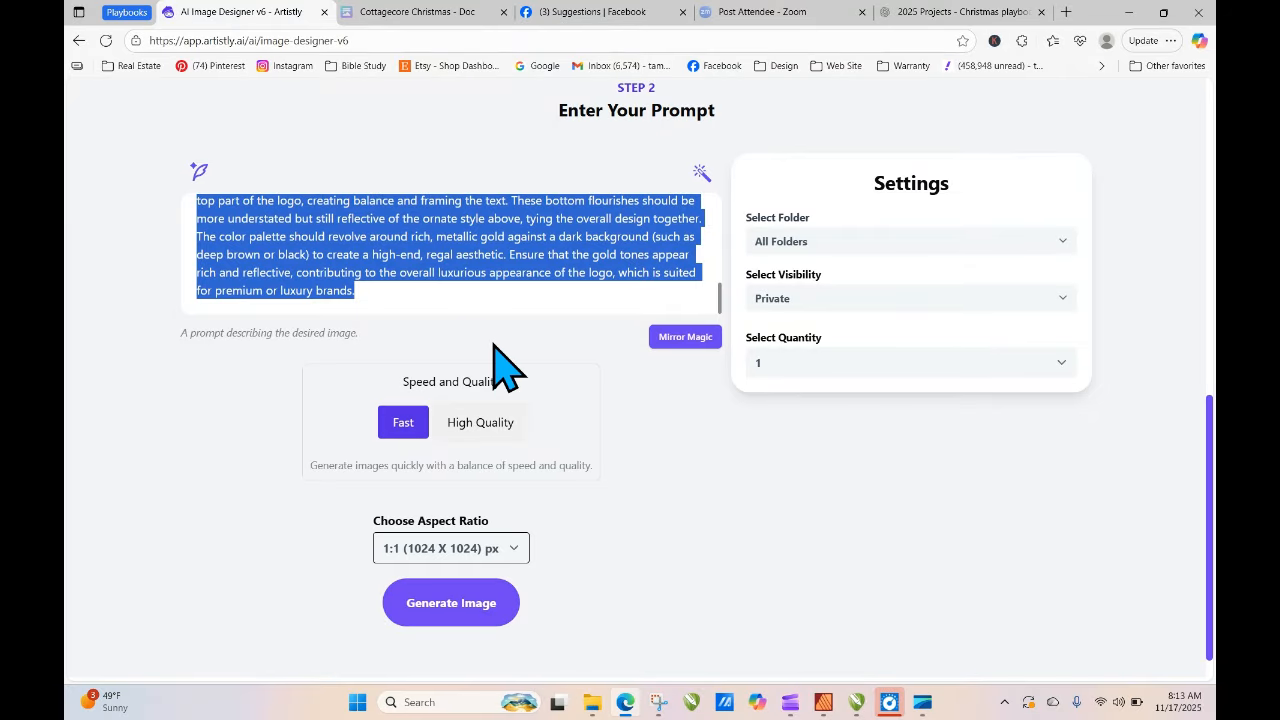
key("BackSpace")
right_click(329, 195)
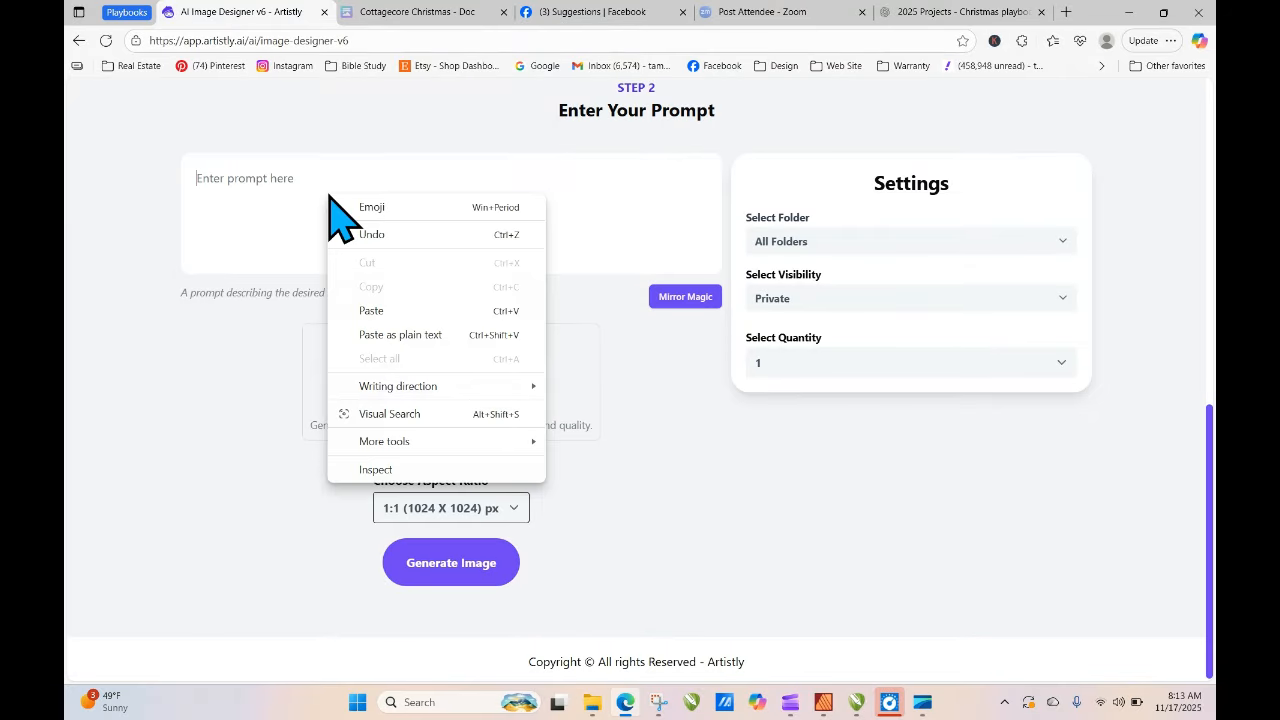
left_click(384, 313)
- Generate the Elegant Logo image in High Quality at a 9:16 (768 X 1344) px aspect ratio
left_click(483, 424)
left_click(461, 558)
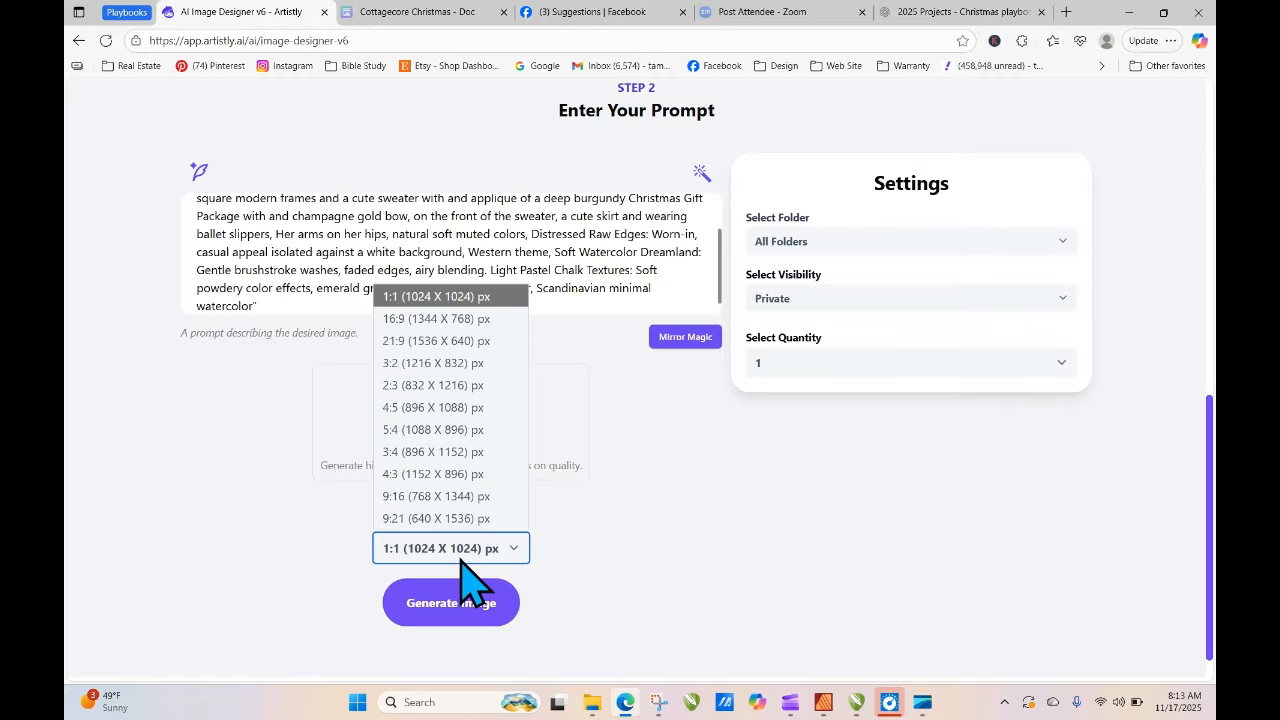
left_click(430, 495)
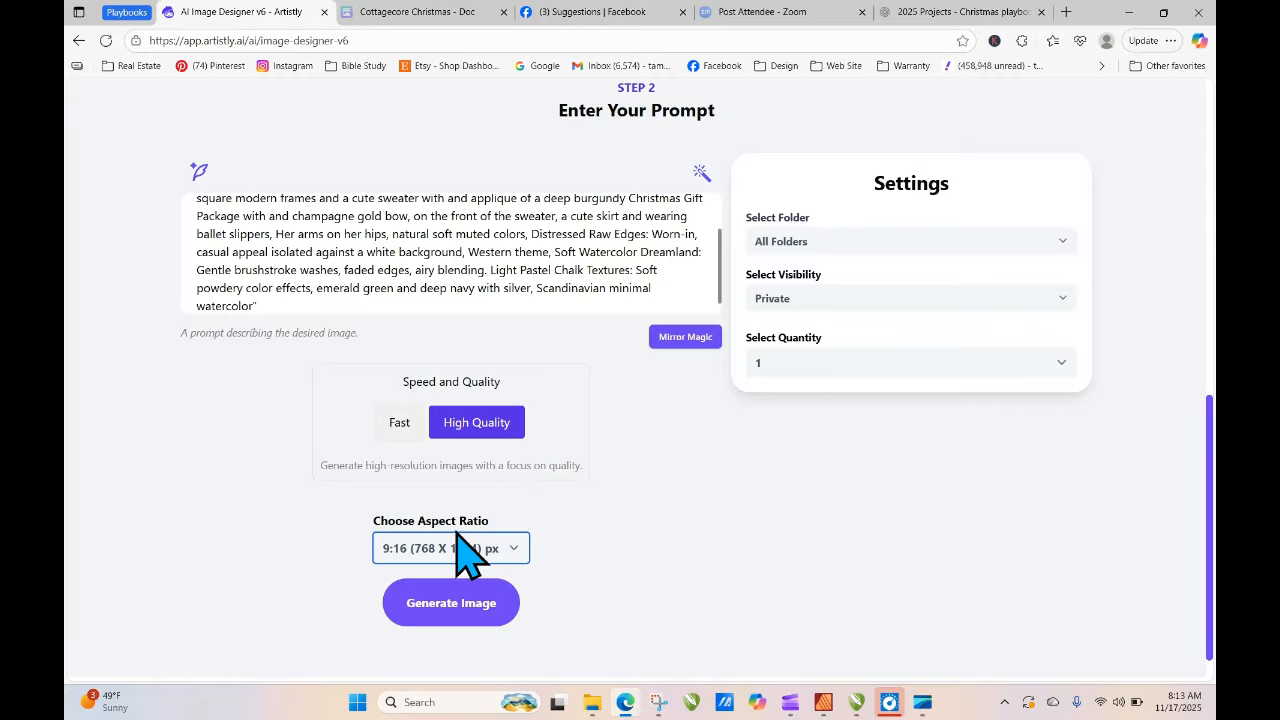
left_click(484, 605)
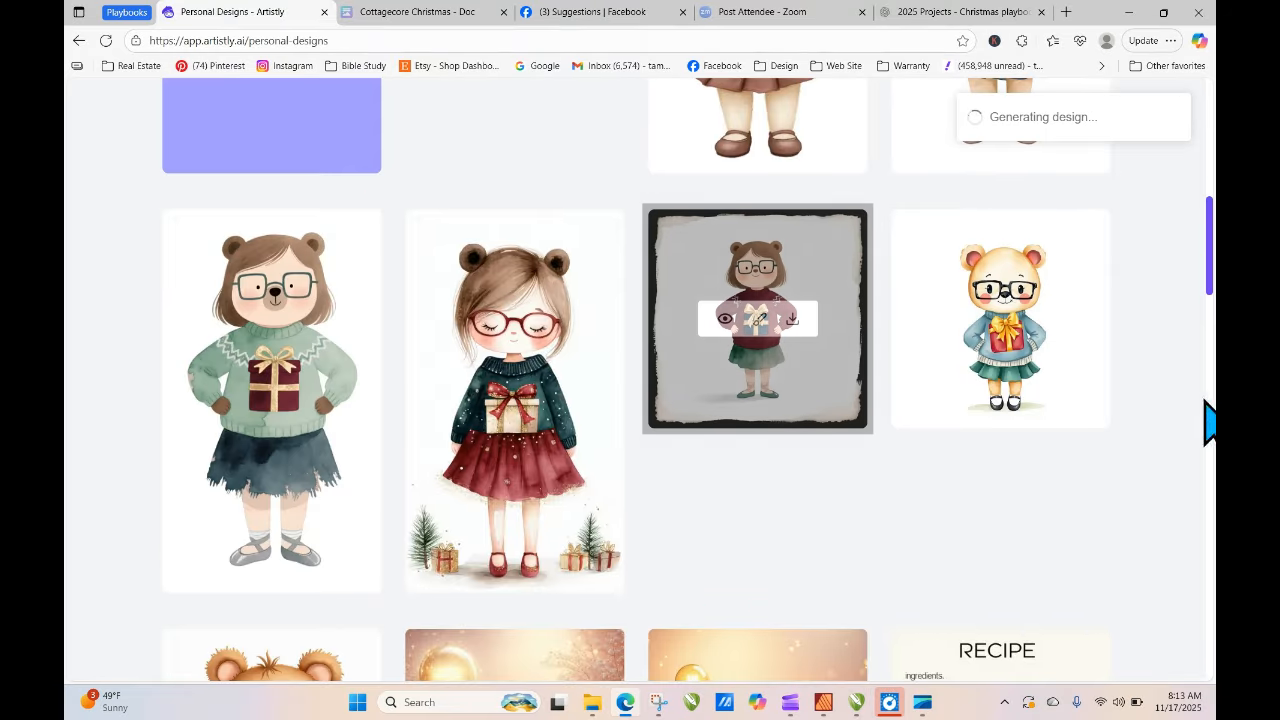
- View the details of the Elegant Logo result on the personal designs page and close them
left_click_drag(1209, 245, 1209, 179)
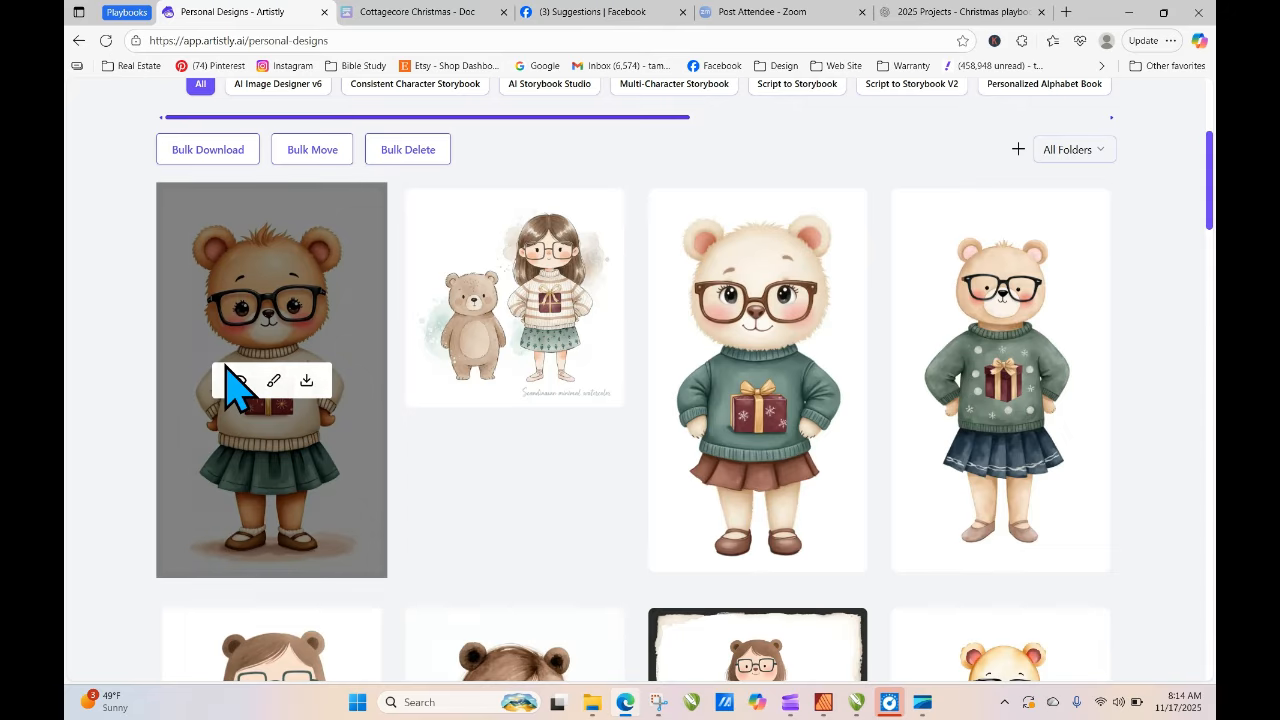
left_click(238, 382)
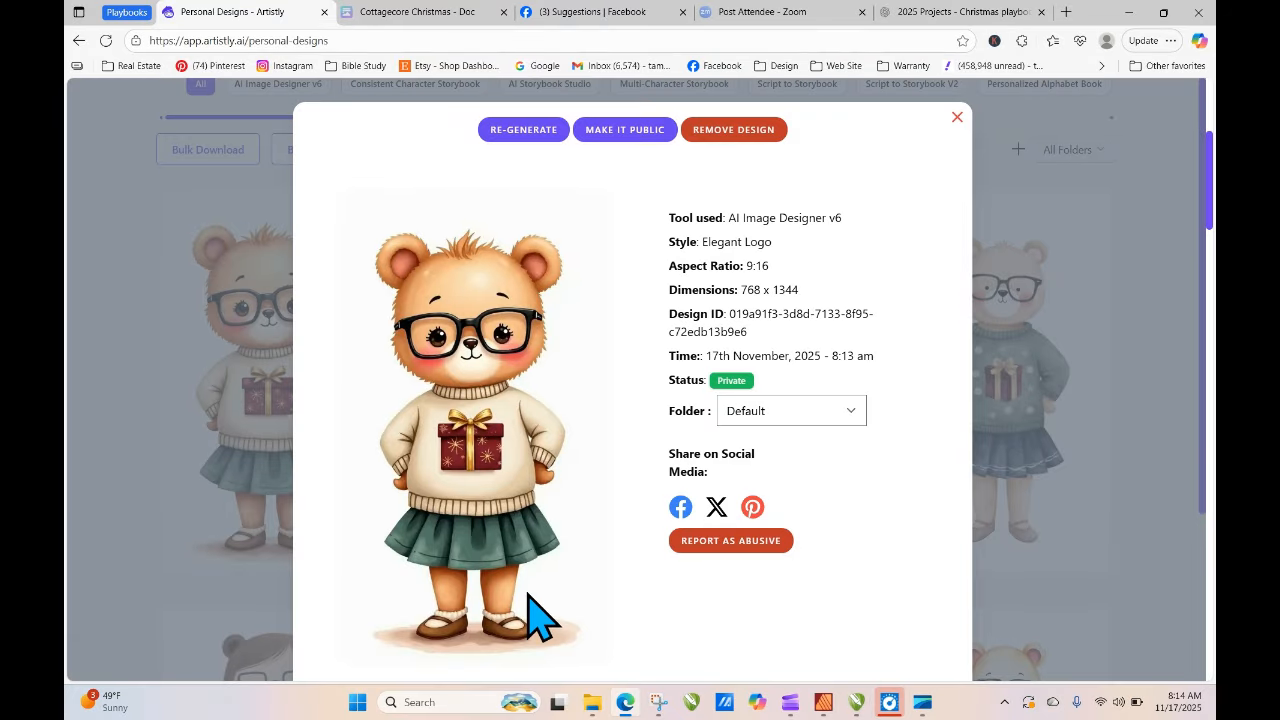
left_click(957, 117)
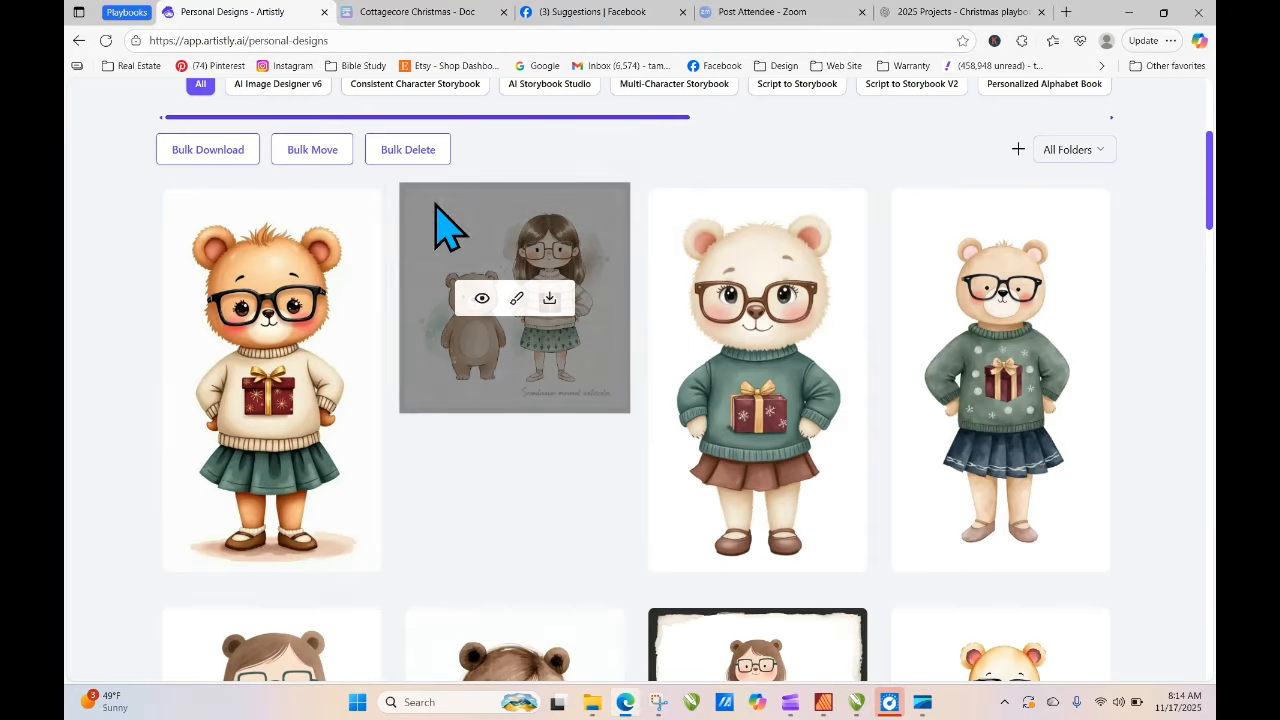
- Reopen the Elegant Logo result for re-generation and switch it to the Minimalist Logo style in the Logo category
left_click(243, 381)
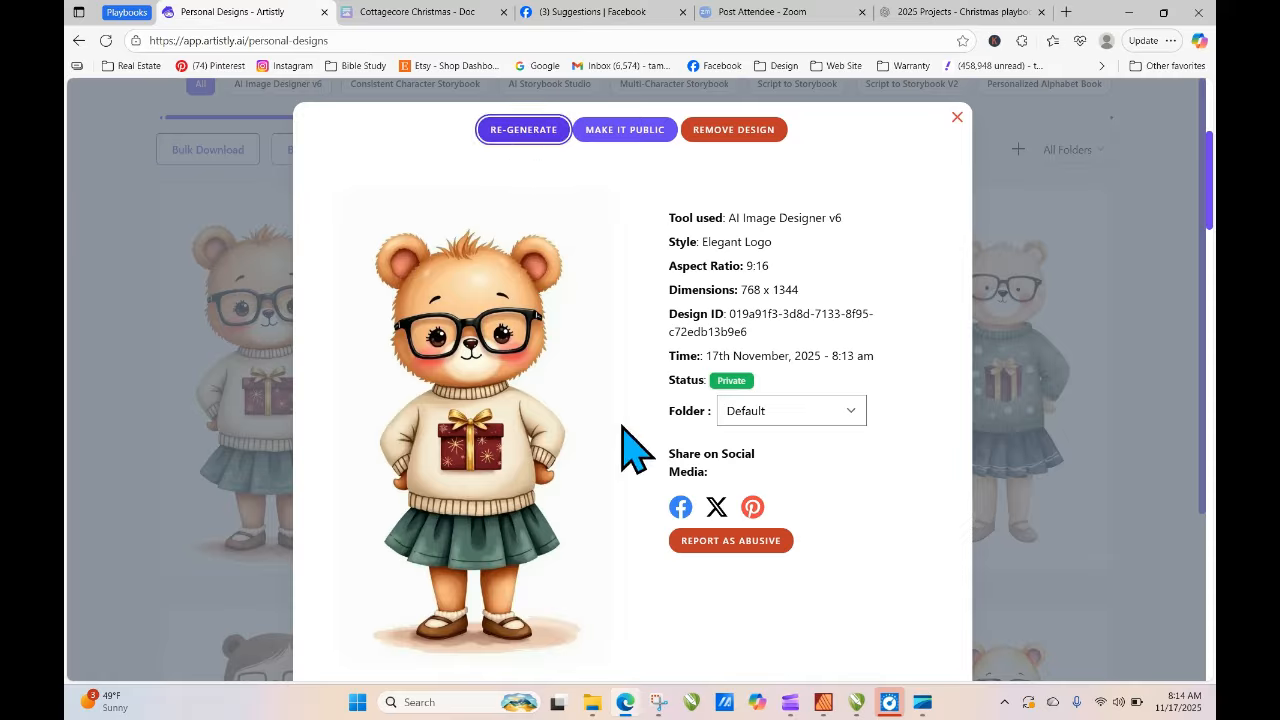
scroll(608, 428, "down", 5)
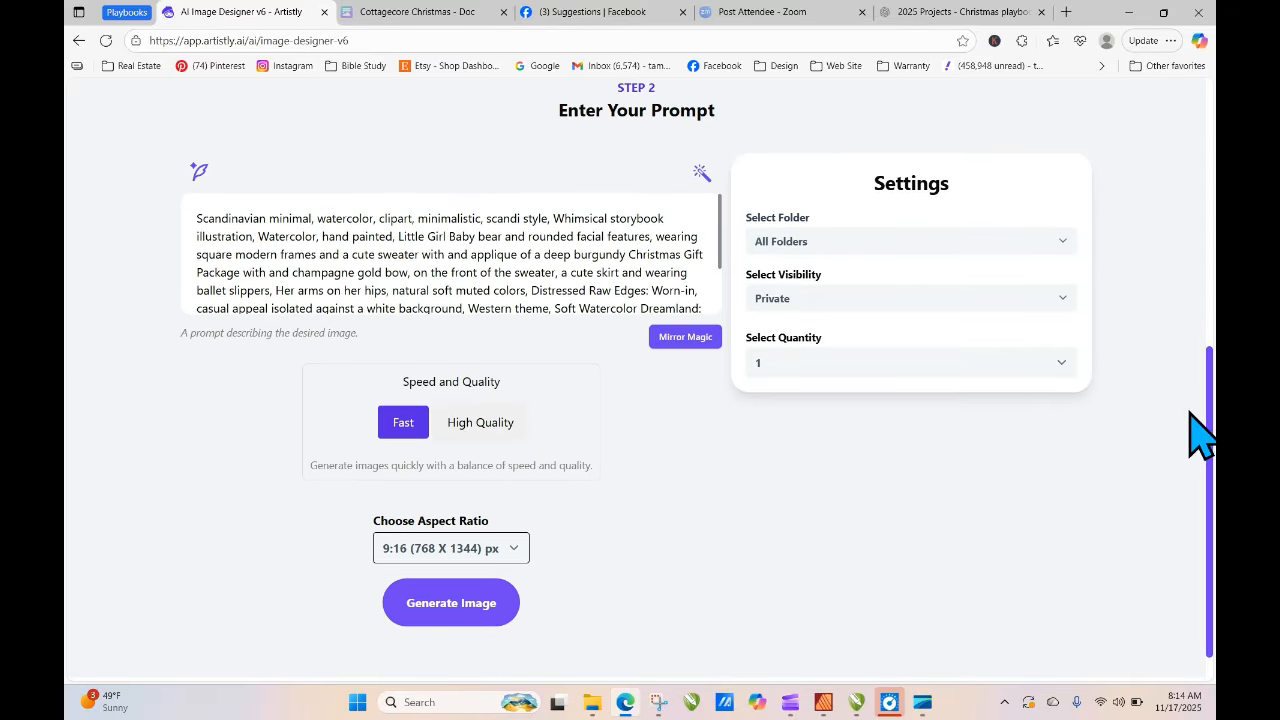
left_click_drag(1207, 412, 1205, 266)
left_click(758, 240)
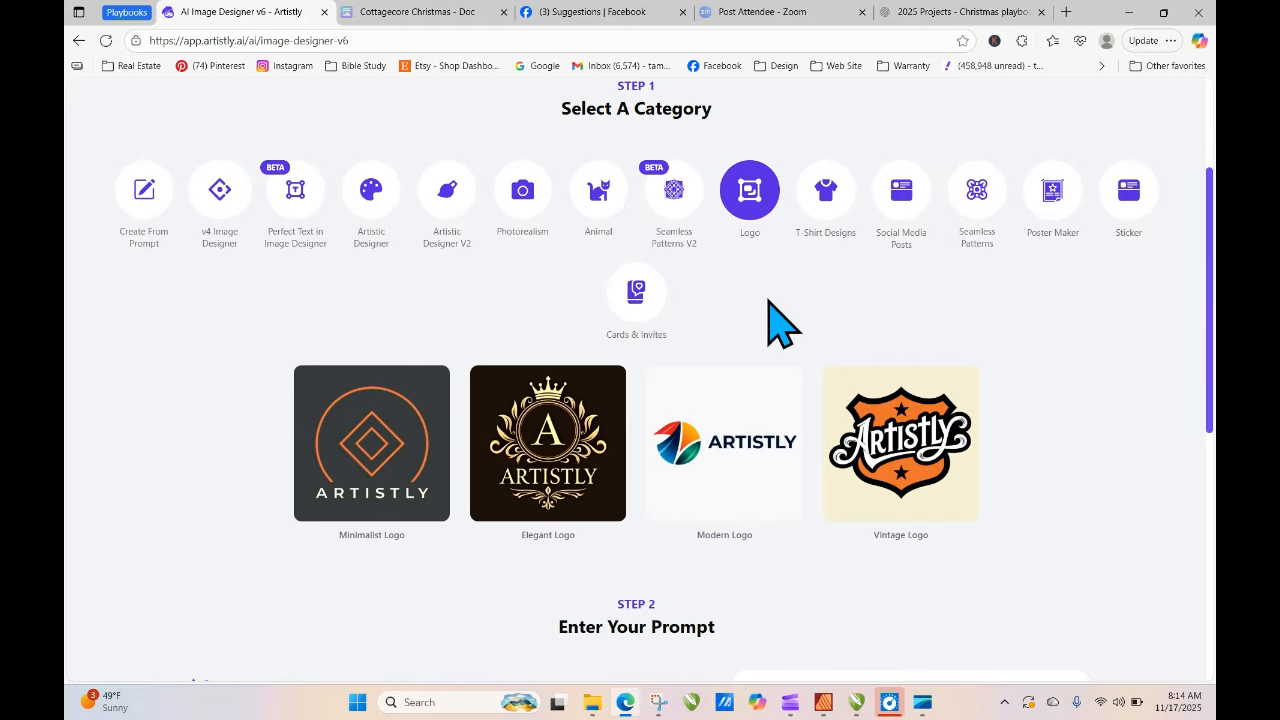
left_click(346, 465)
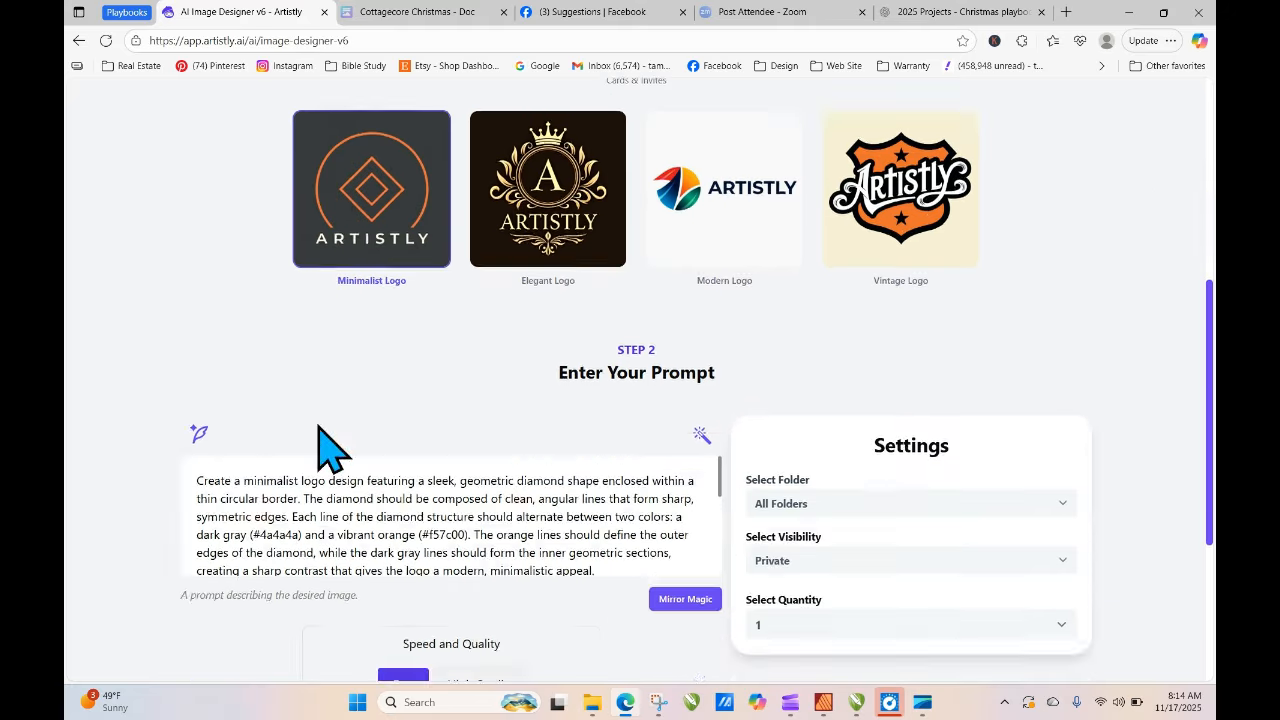
- Replace the whole preset Minimalist Logo prompt with the copied bear prompt and generate the image in High Quality
left_click_drag(196, 222, 620, 360)
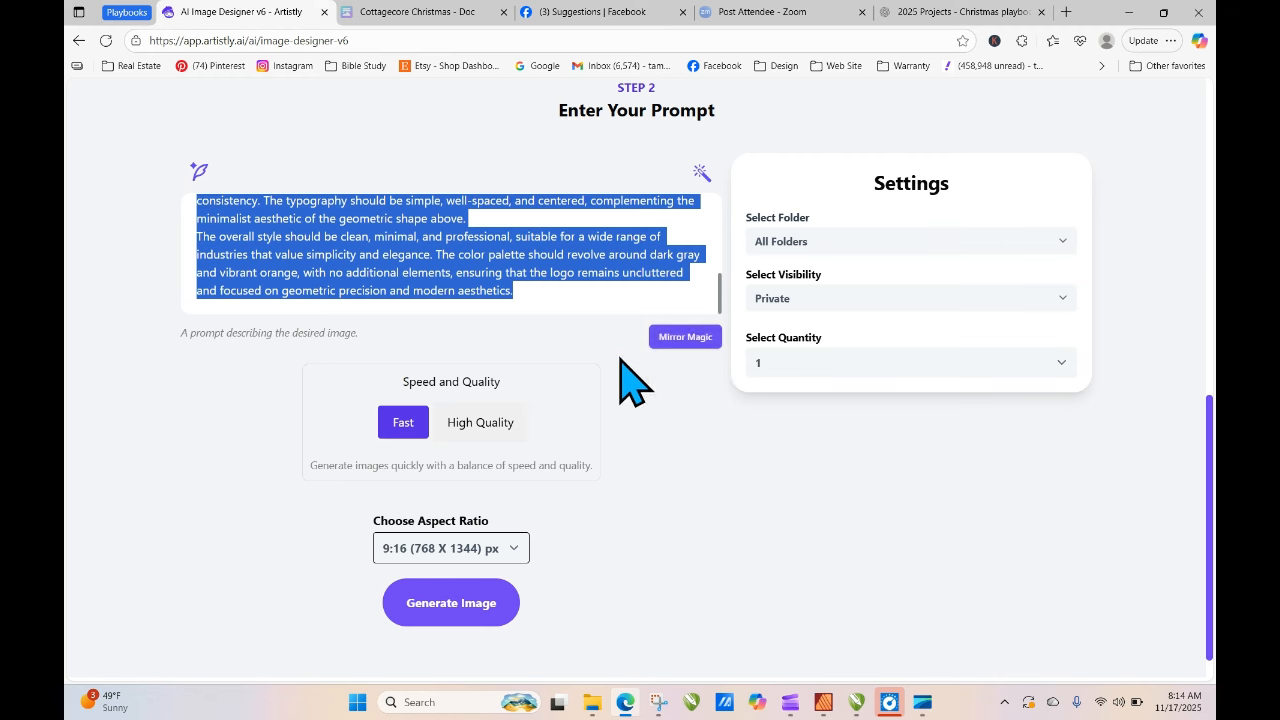
right_click(462, 226)
left_click(598, 331)
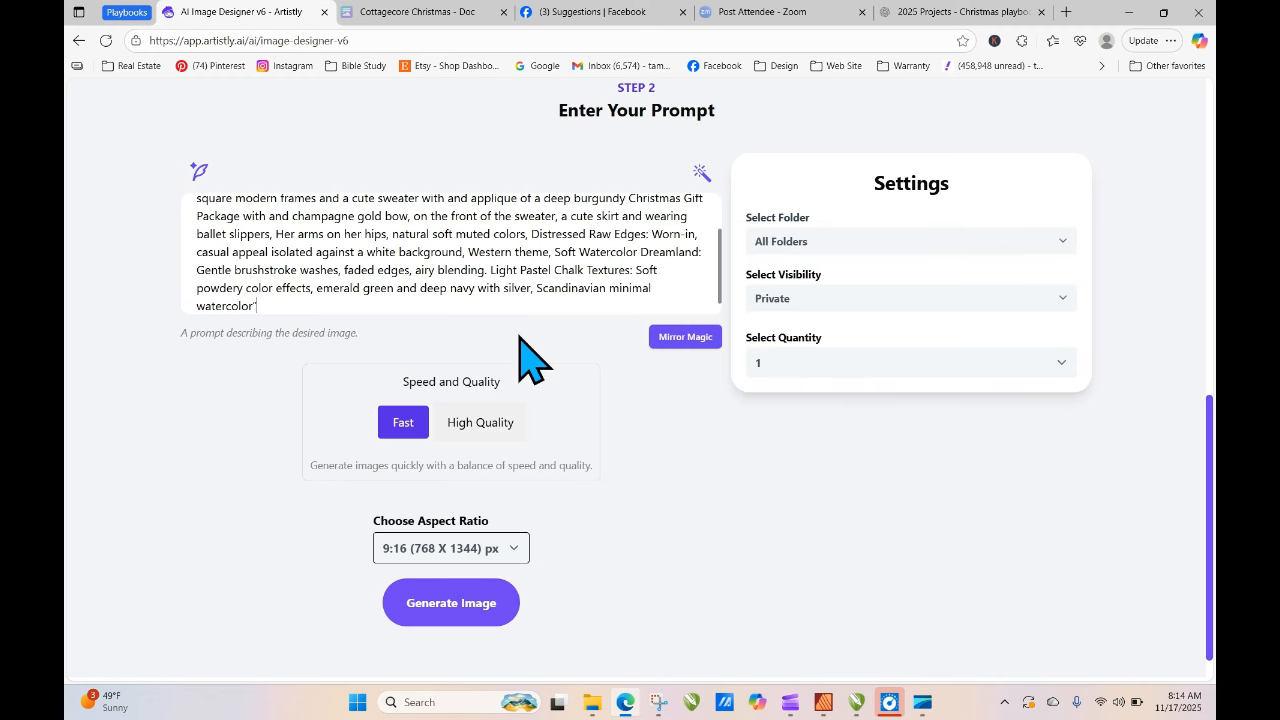
left_click(487, 434)
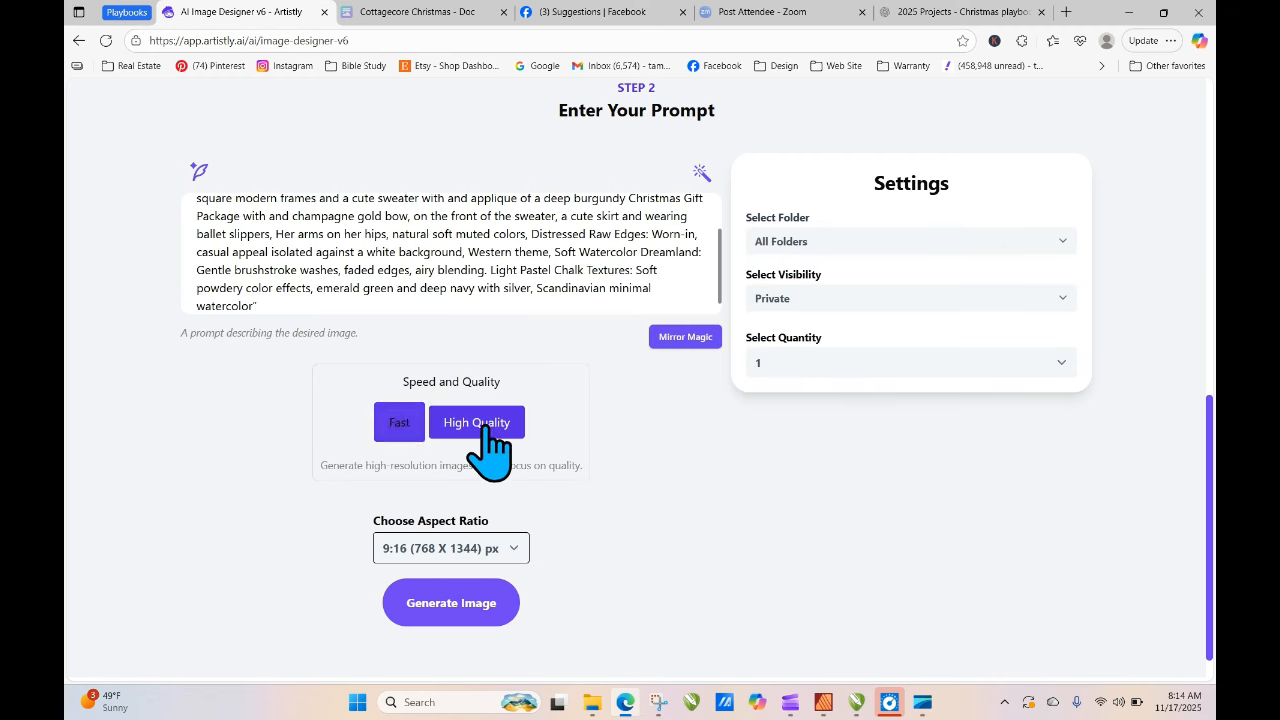
left_click(486, 606)
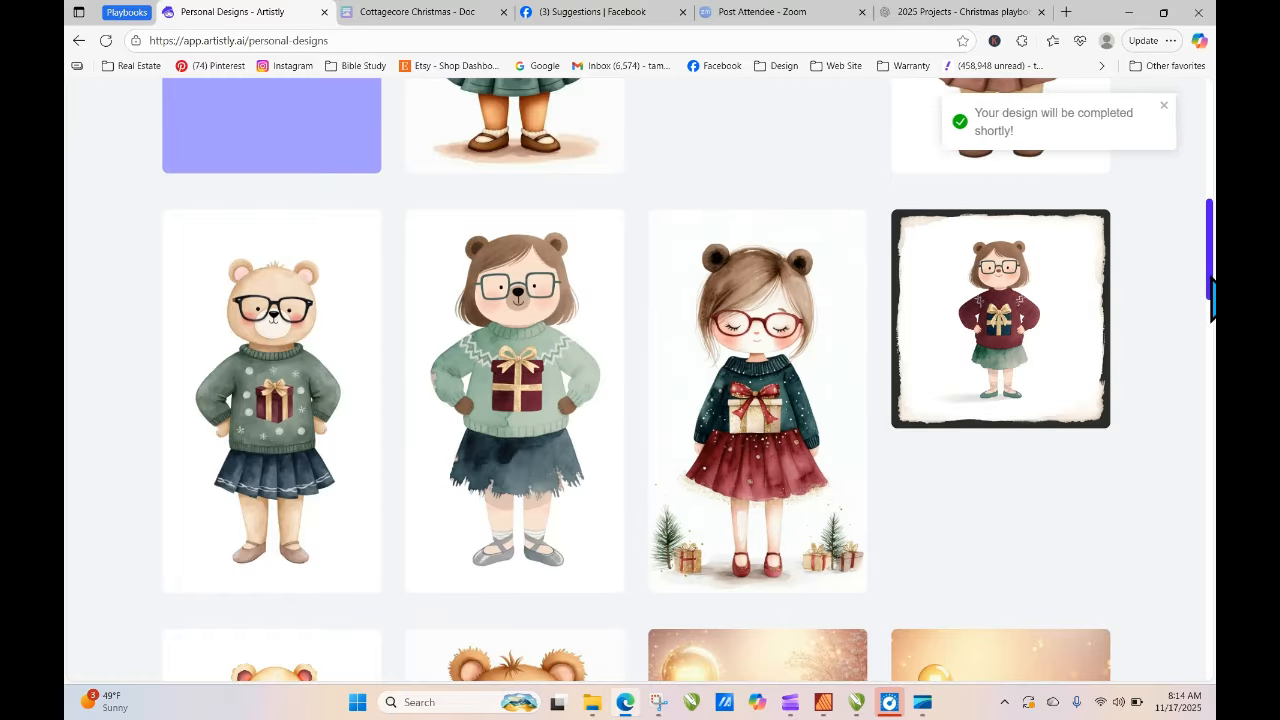
- Reload the personal designs page and view the Minimalist Logo result beside the earlier bear images
left_click_drag(1211, 290, 1062, 222)
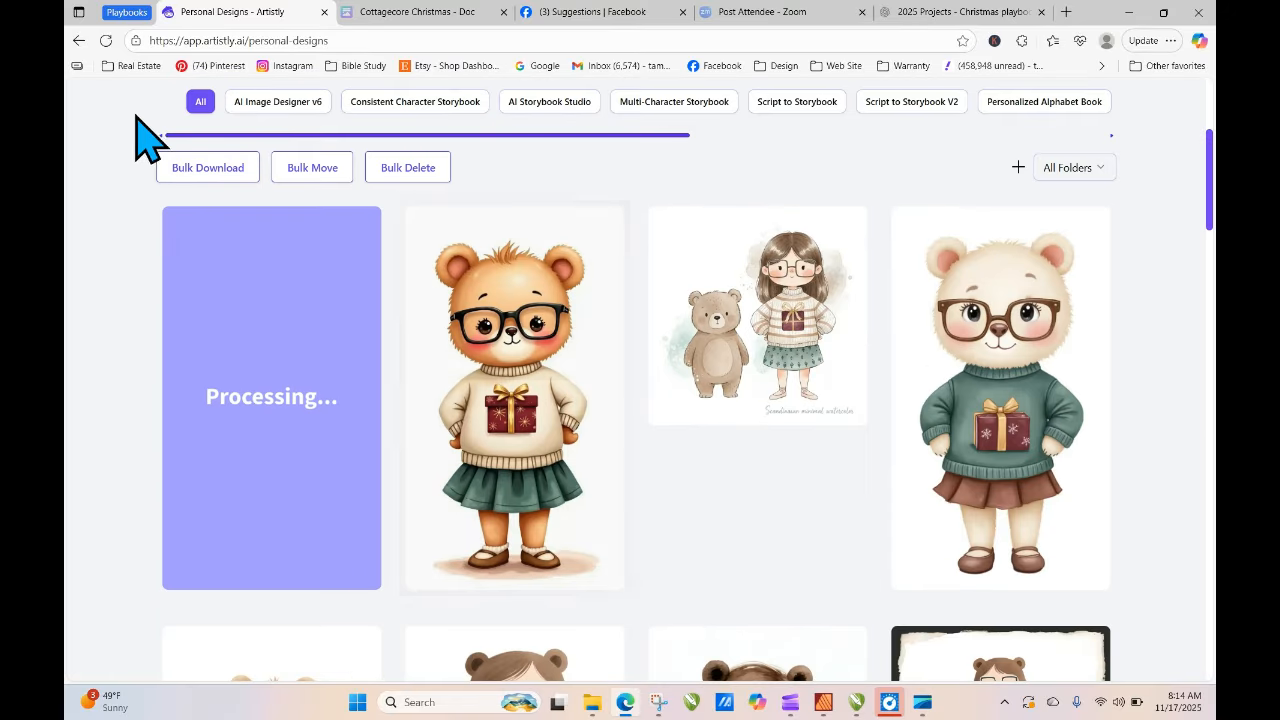
left_click(105, 40)
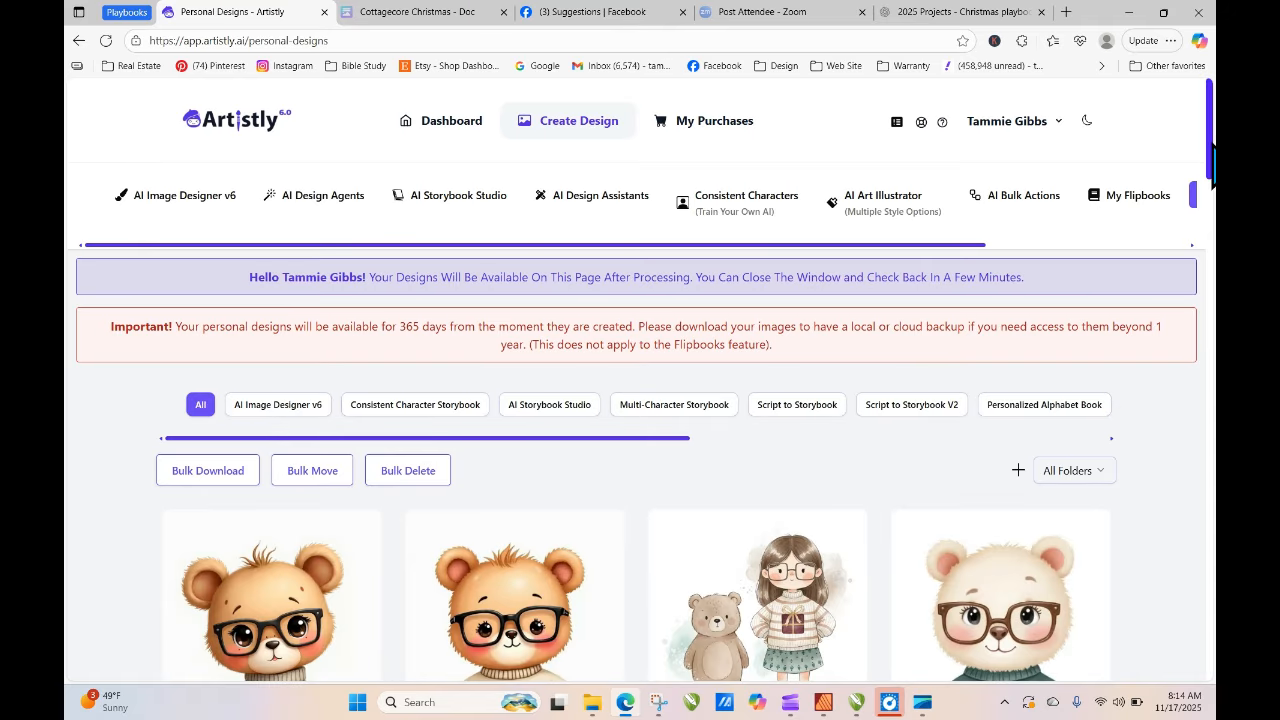
scroll(1212, 155, "down", 3)
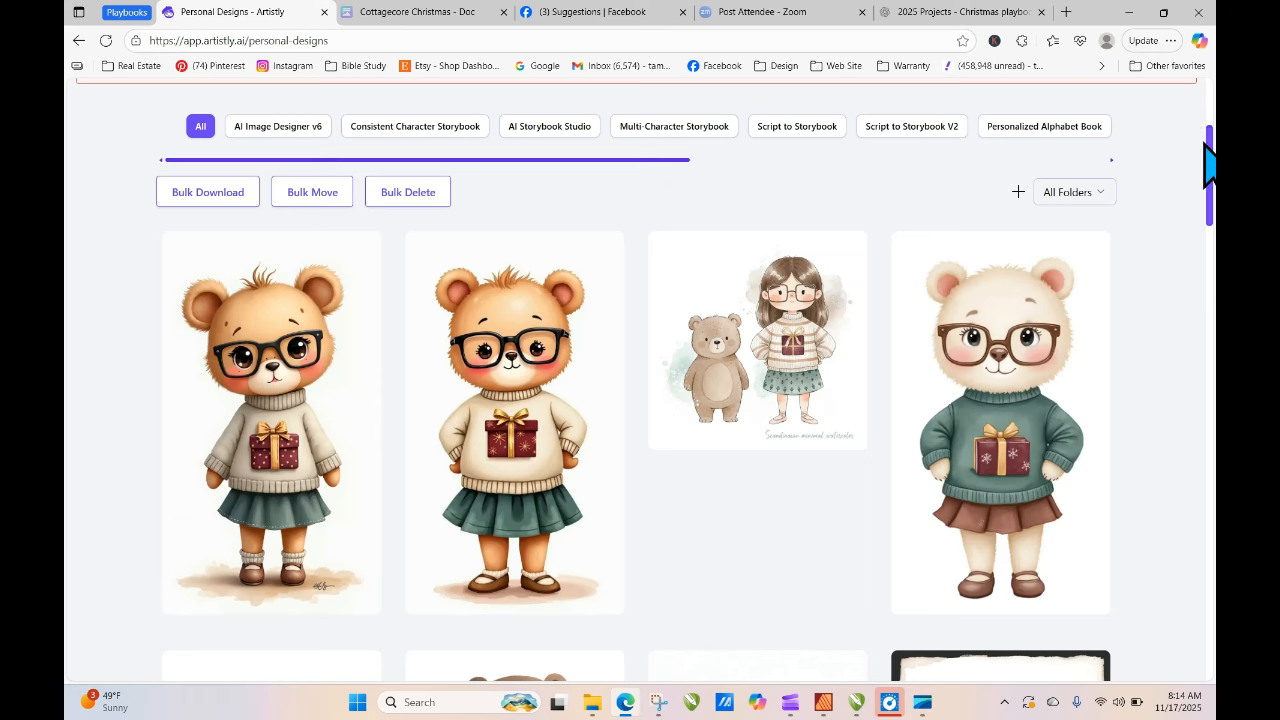
scroll(1209, 165, "up", 3)
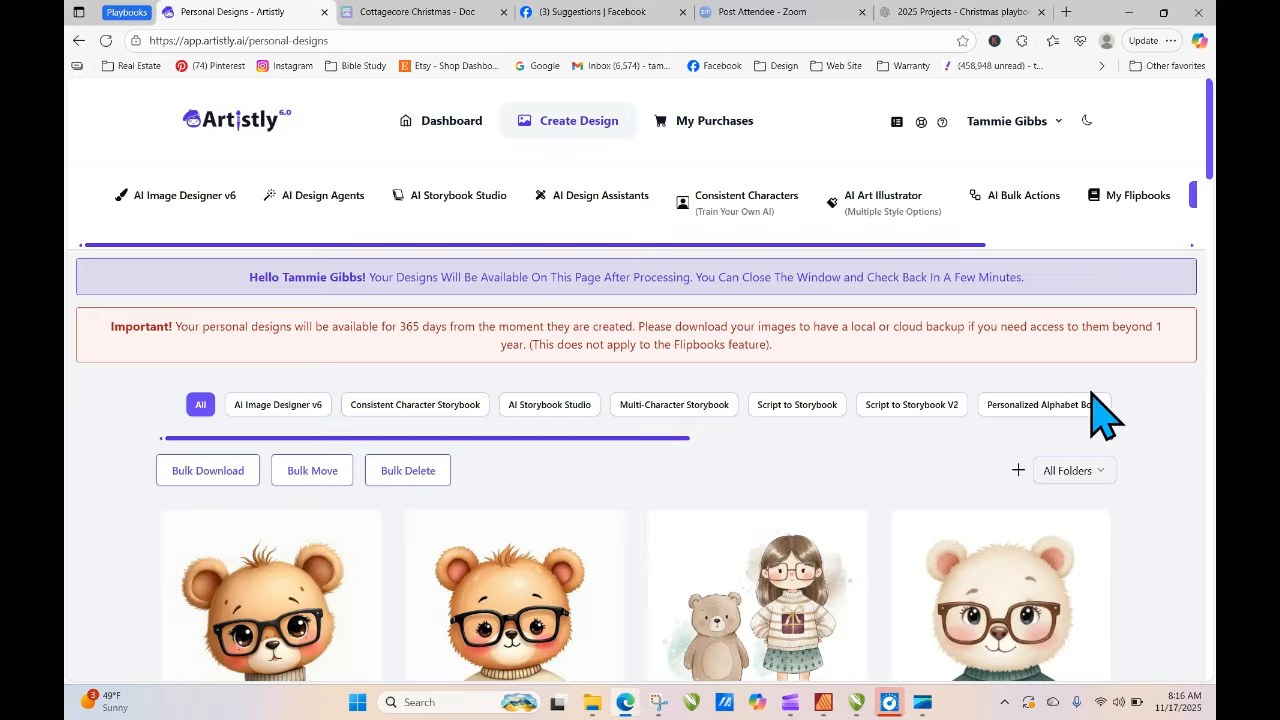
- Start a new AI Image Designer v6 image in the T-Shirt Designs category with the vintage 1915 emblem style
left_click(212, 205)
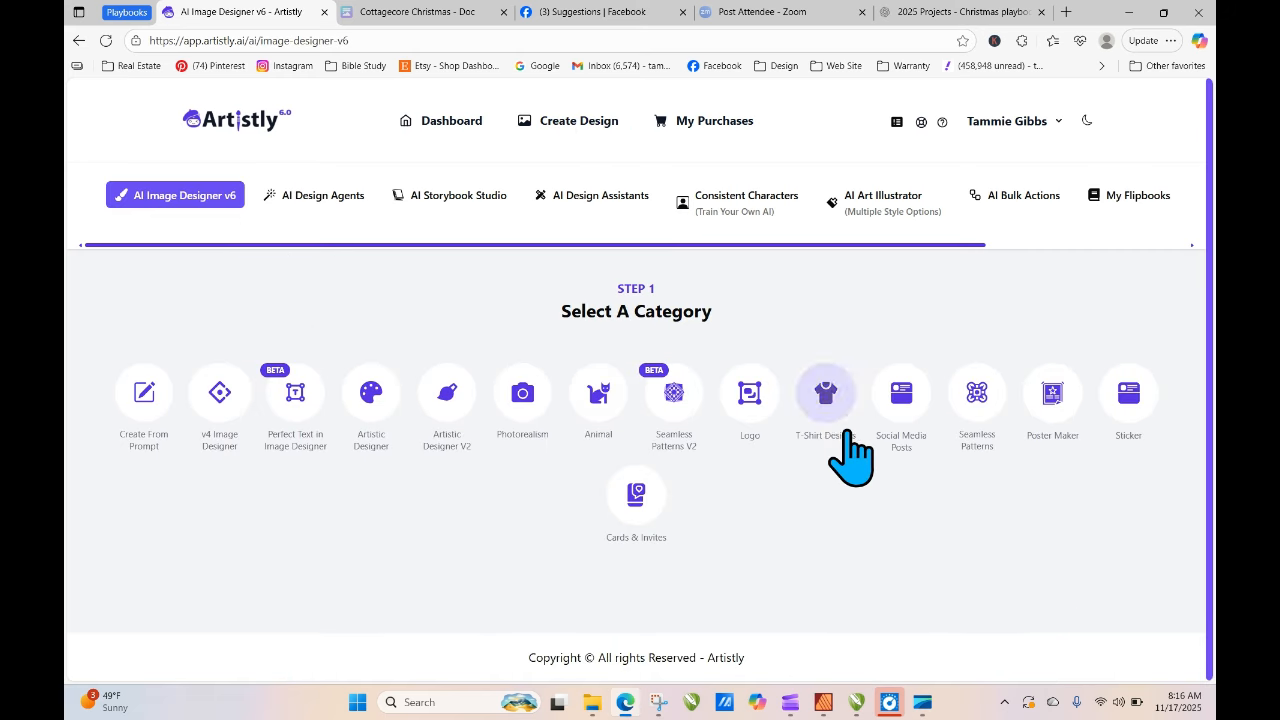
left_click(826, 400)
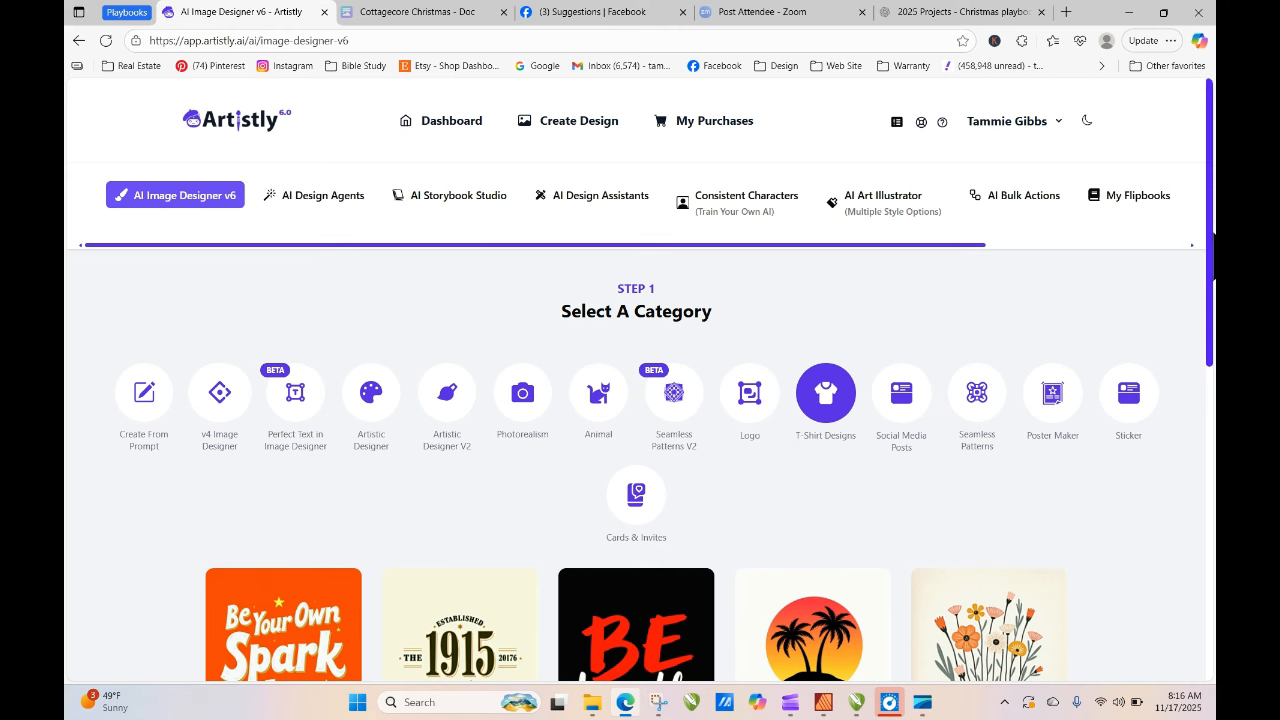
scroll(1200, 310, "down", 1)
scroll(1068, 237, "up", 1)
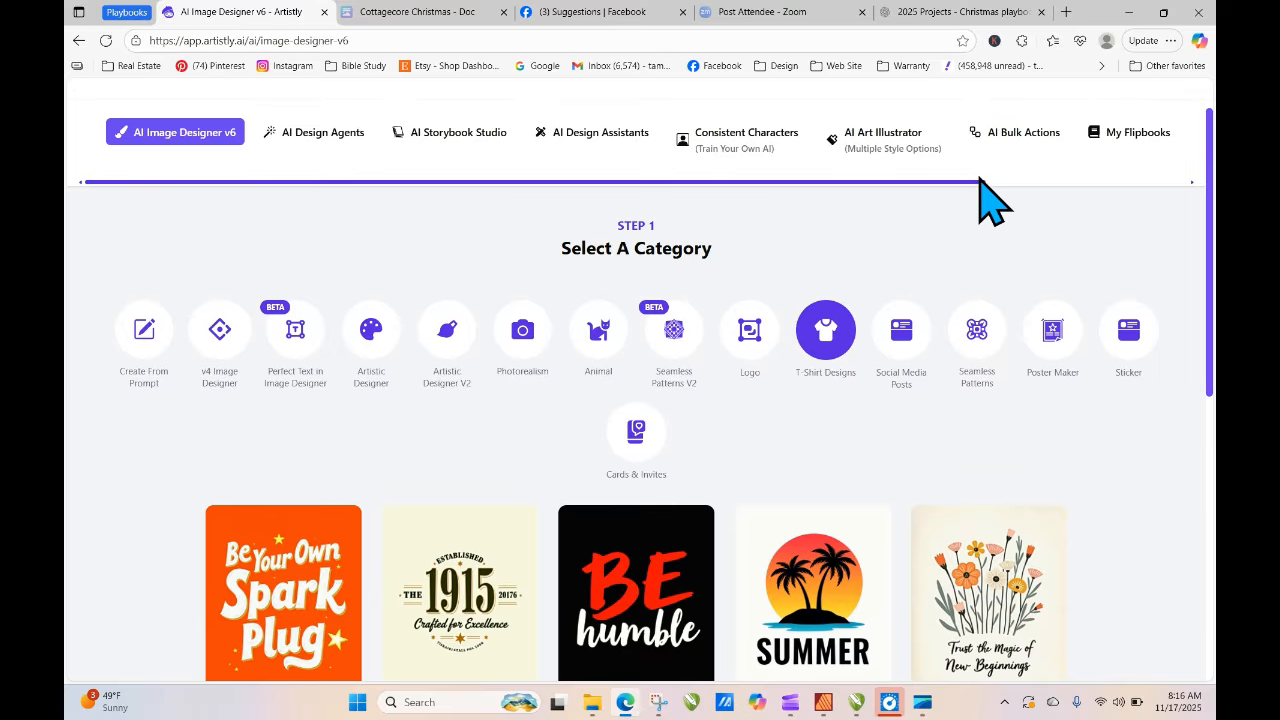
left_click_drag(976, 182, 1106, 194)
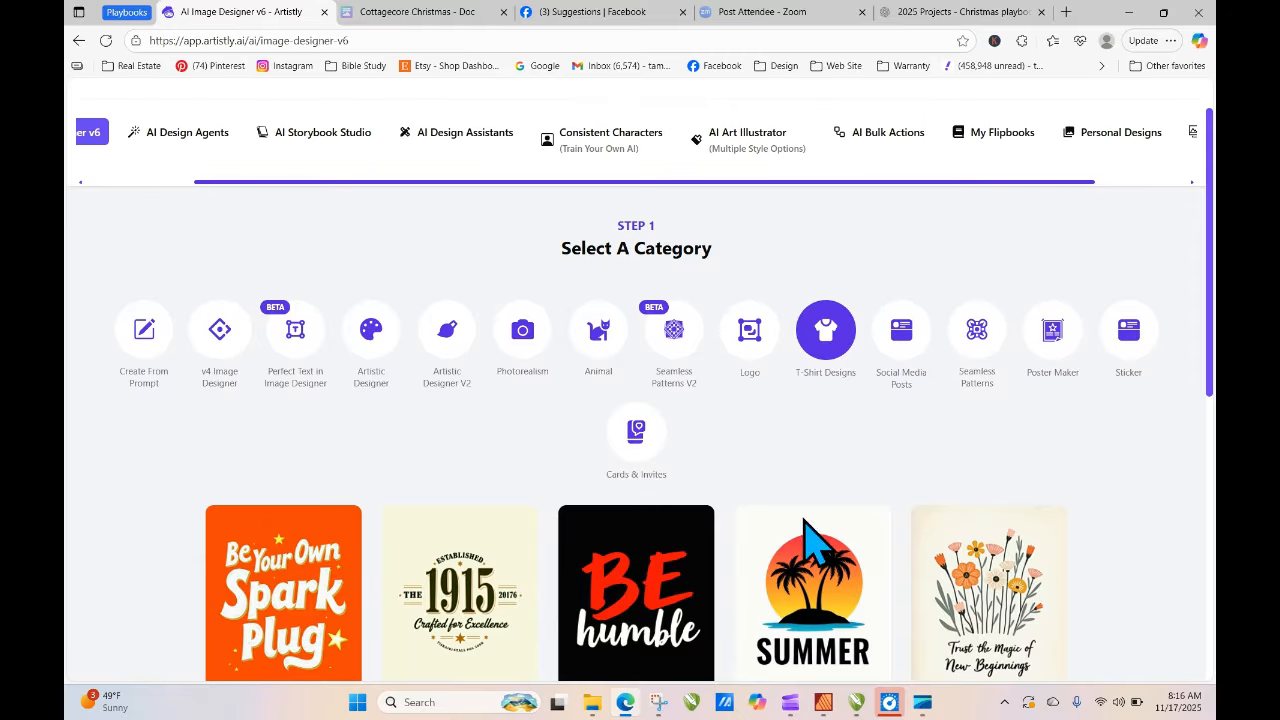
left_click(466, 623)
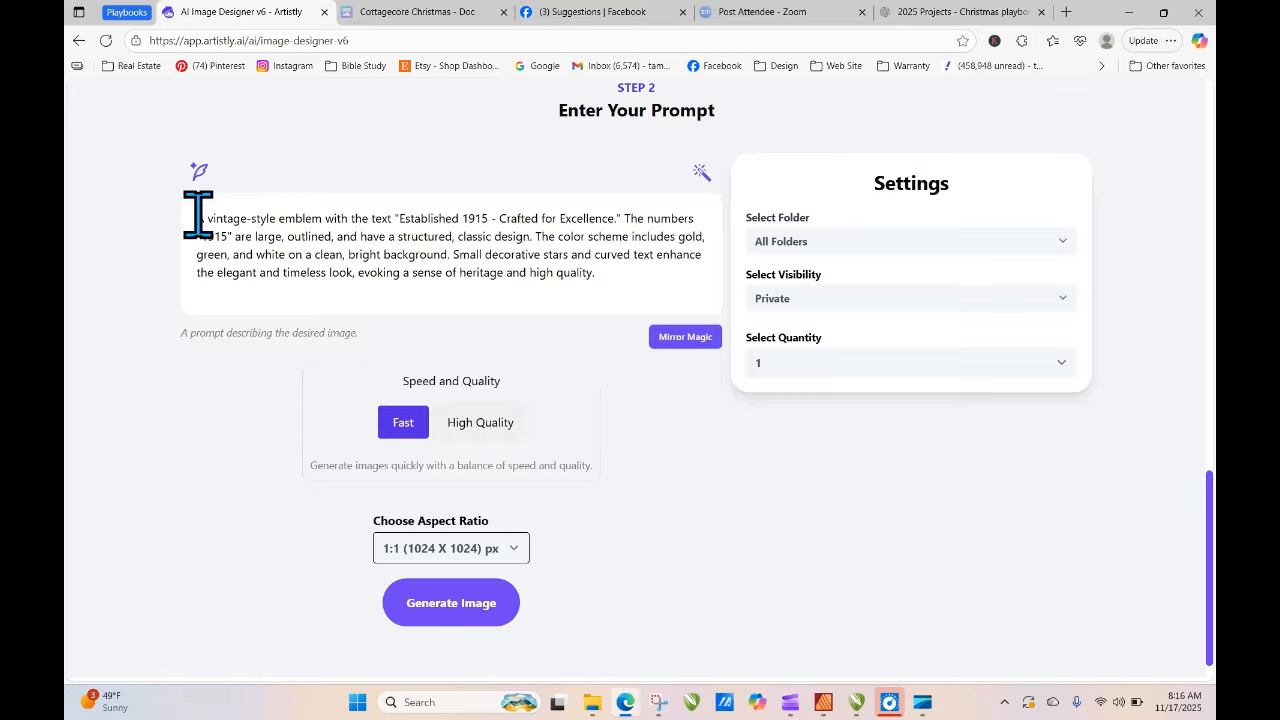
- Replace the whole preset vintage emblem prompt with the copied bear prompt
left_click_drag(198, 214, 608, 274)
right_click(557, 268)
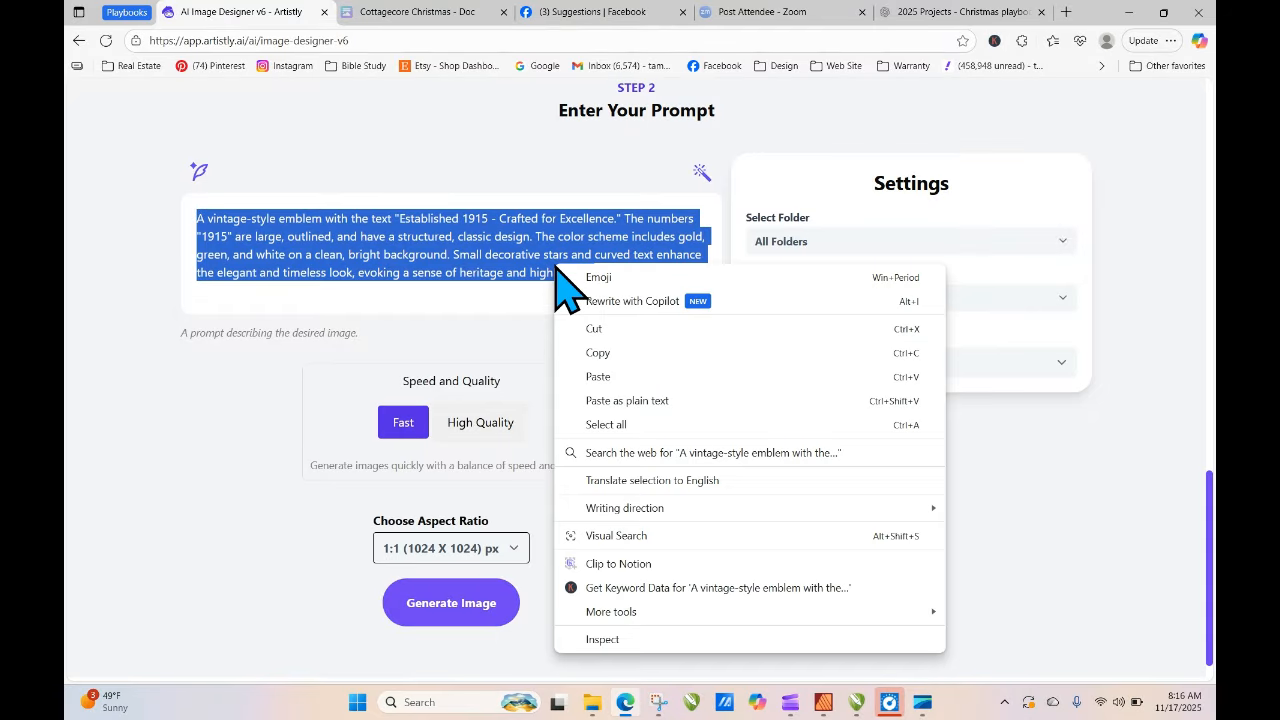
left_click(598, 376)
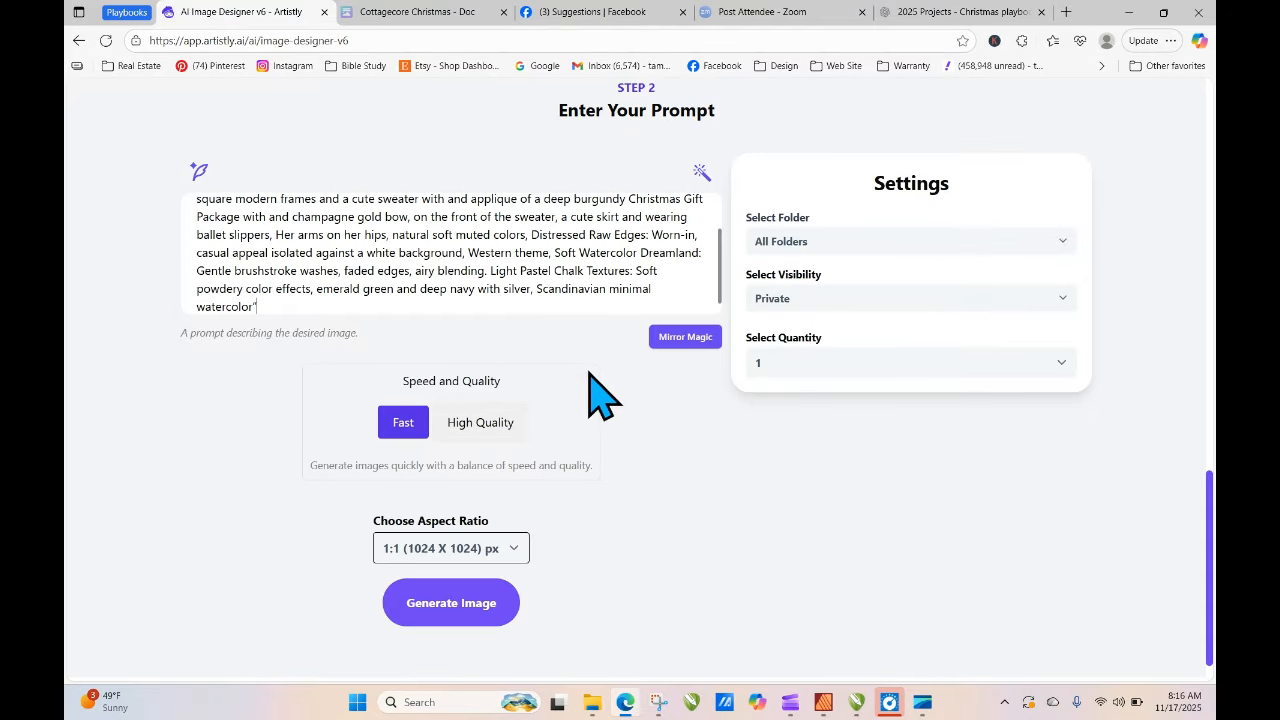
- Generate the T-Shirt Designs image in High Quality at a 9:16 (768 X 1344) px aspect ratio
left_click(497, 432)
left_click(475, 550)
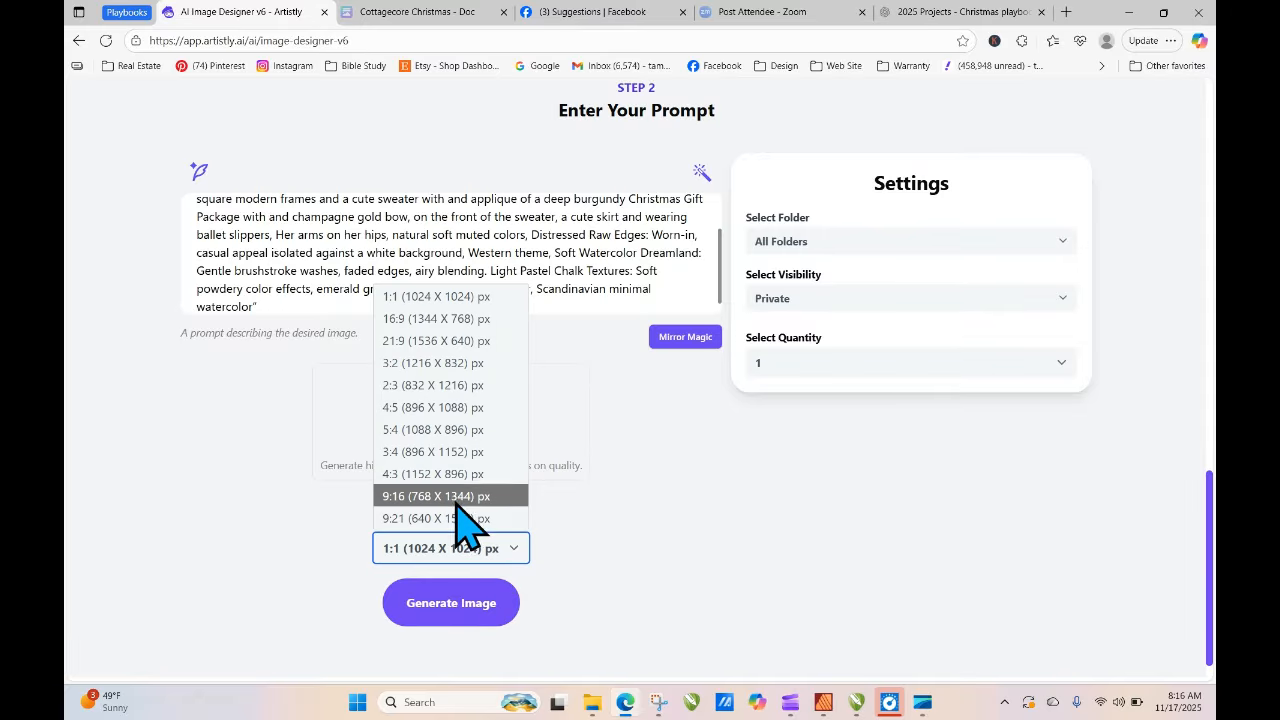
left_click(466, 493)
left_click(478, 608)
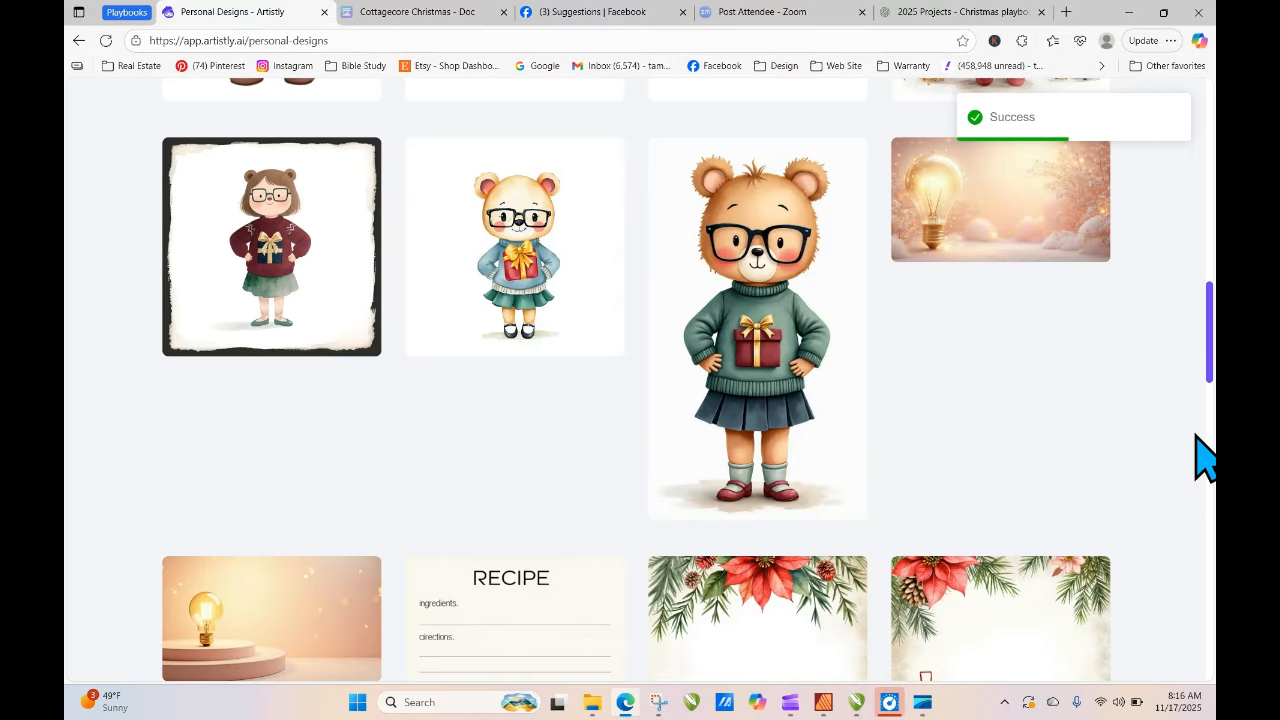
- View the details of the T-Shirt Designs result on the personal designs page and close them
scroll(1211, 543, "down", 5)
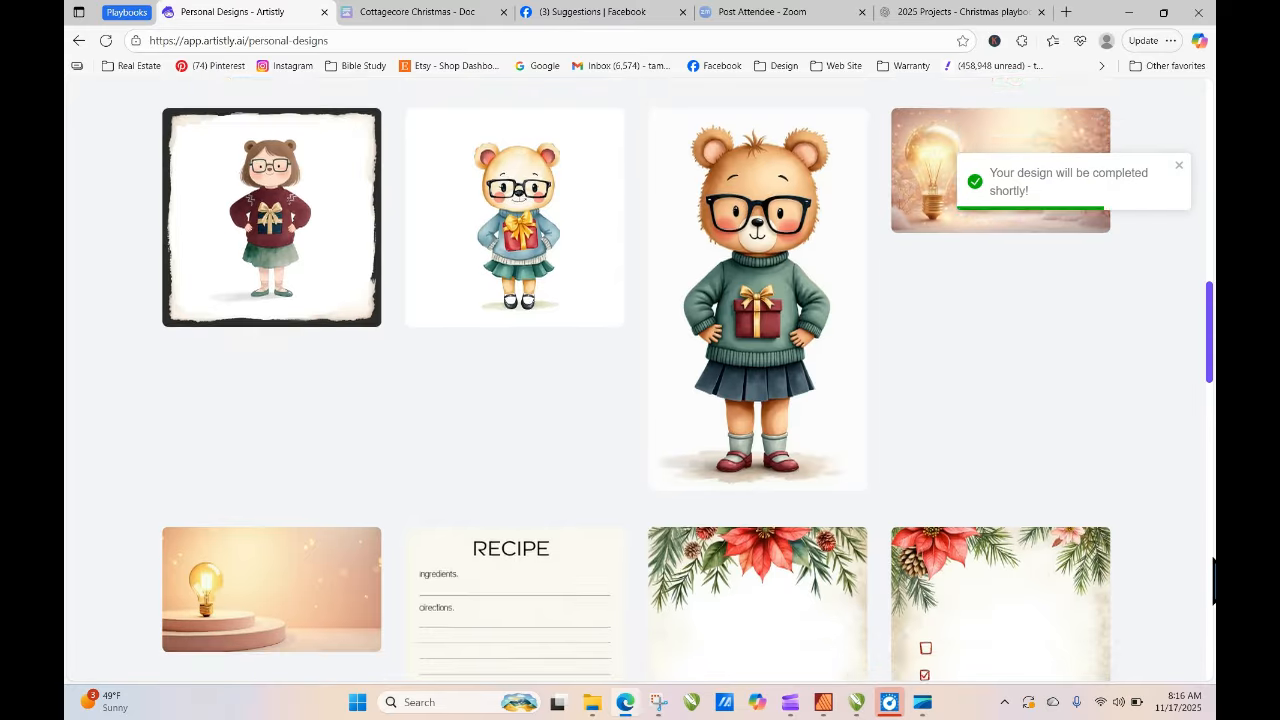
scroll(1211, 430, "up", 10)
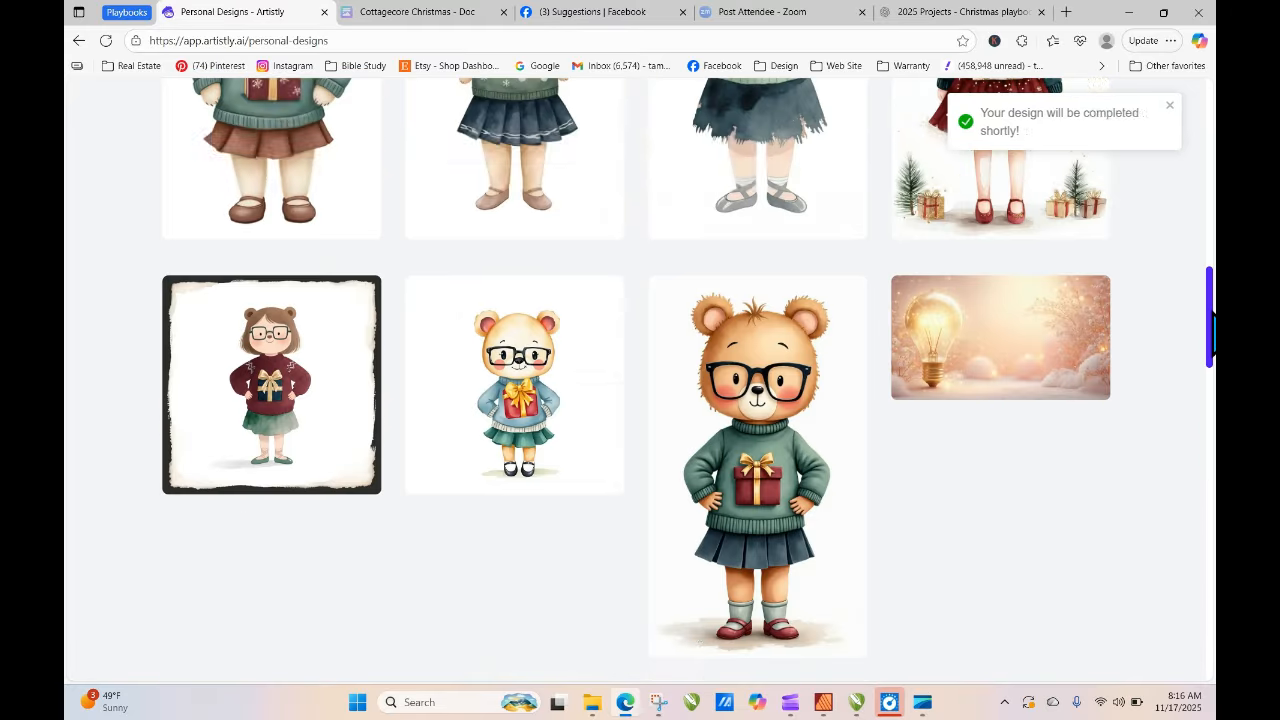
left_click(1146, 245)
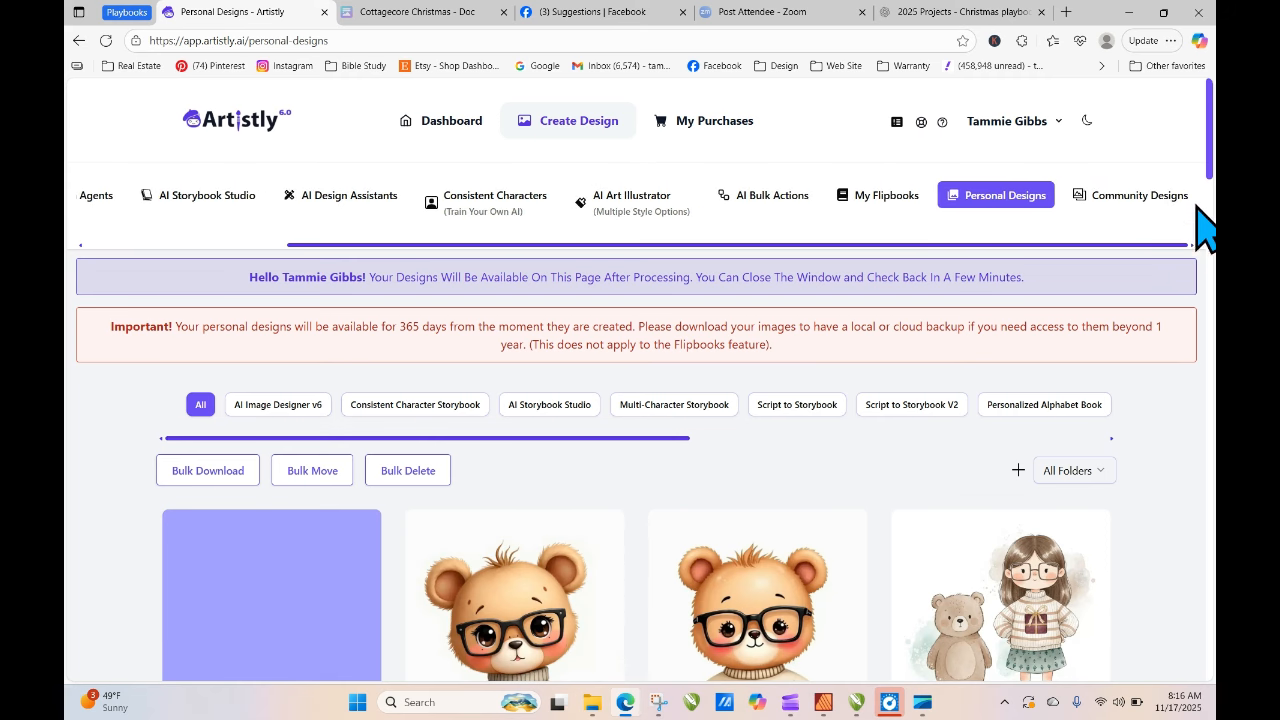
left_click_drag(1209, 163, 1203, 229)
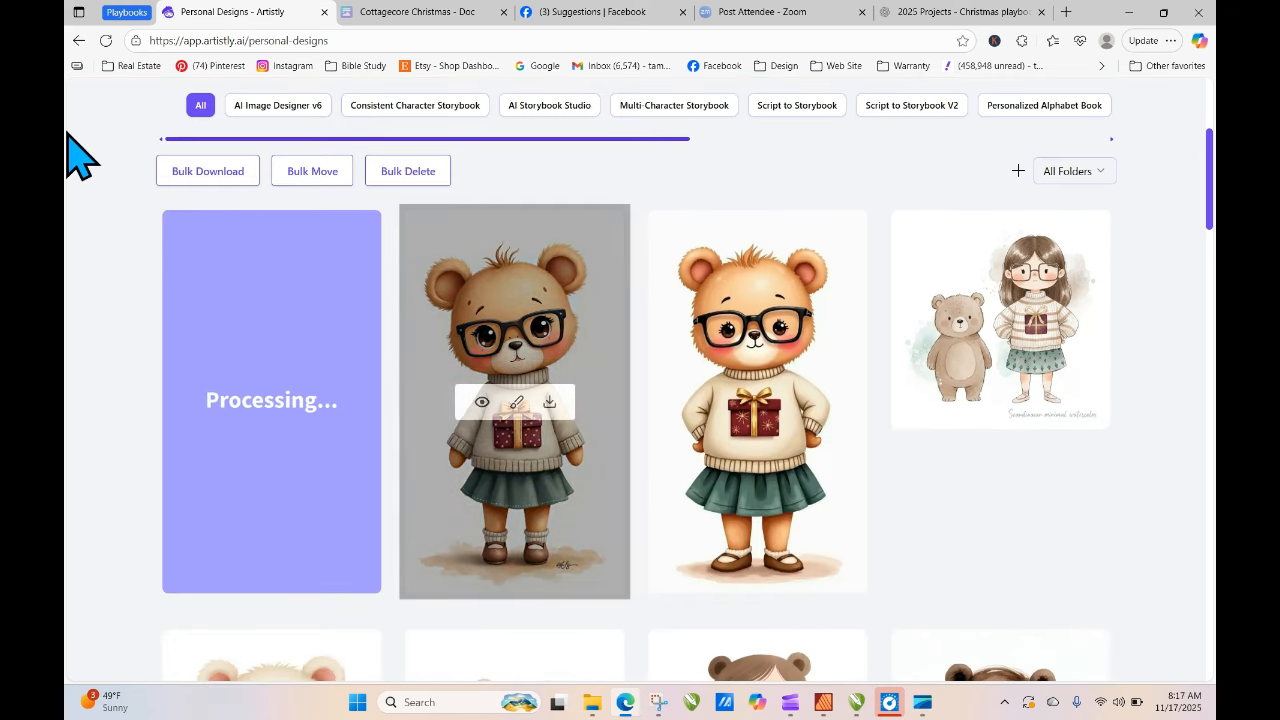
mouse_move(214, 391)
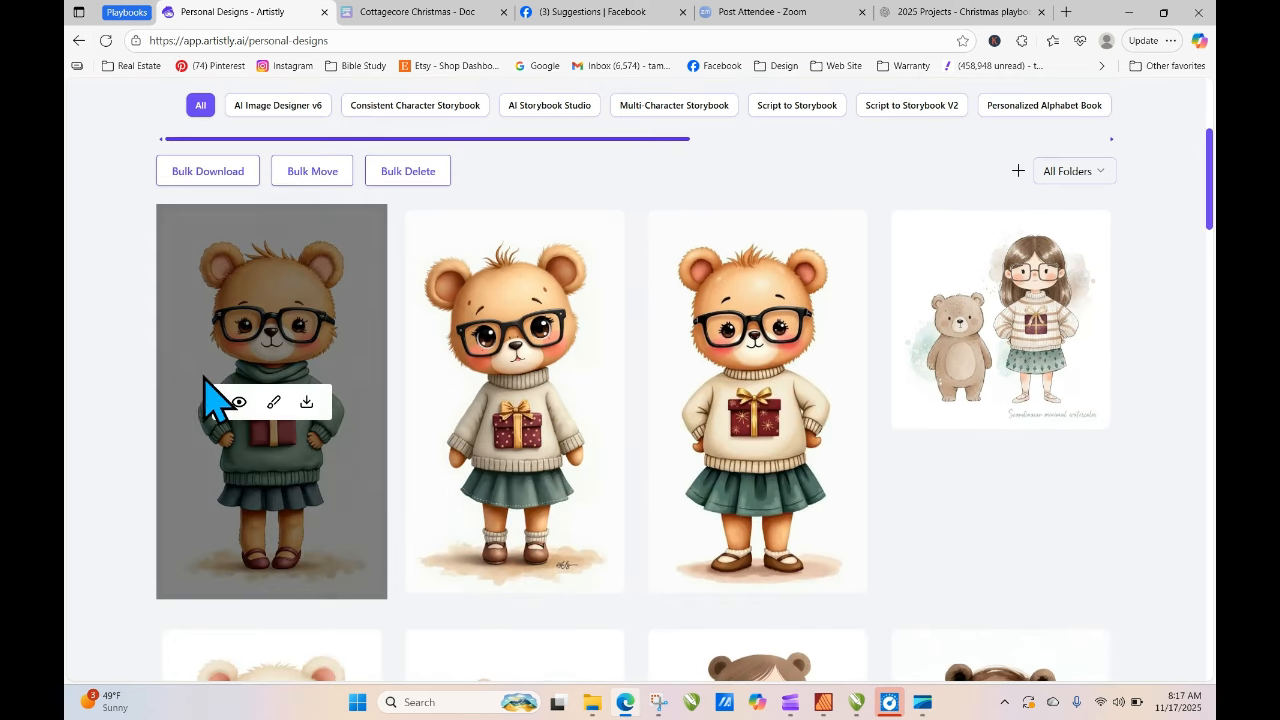
left_click(240, 400)
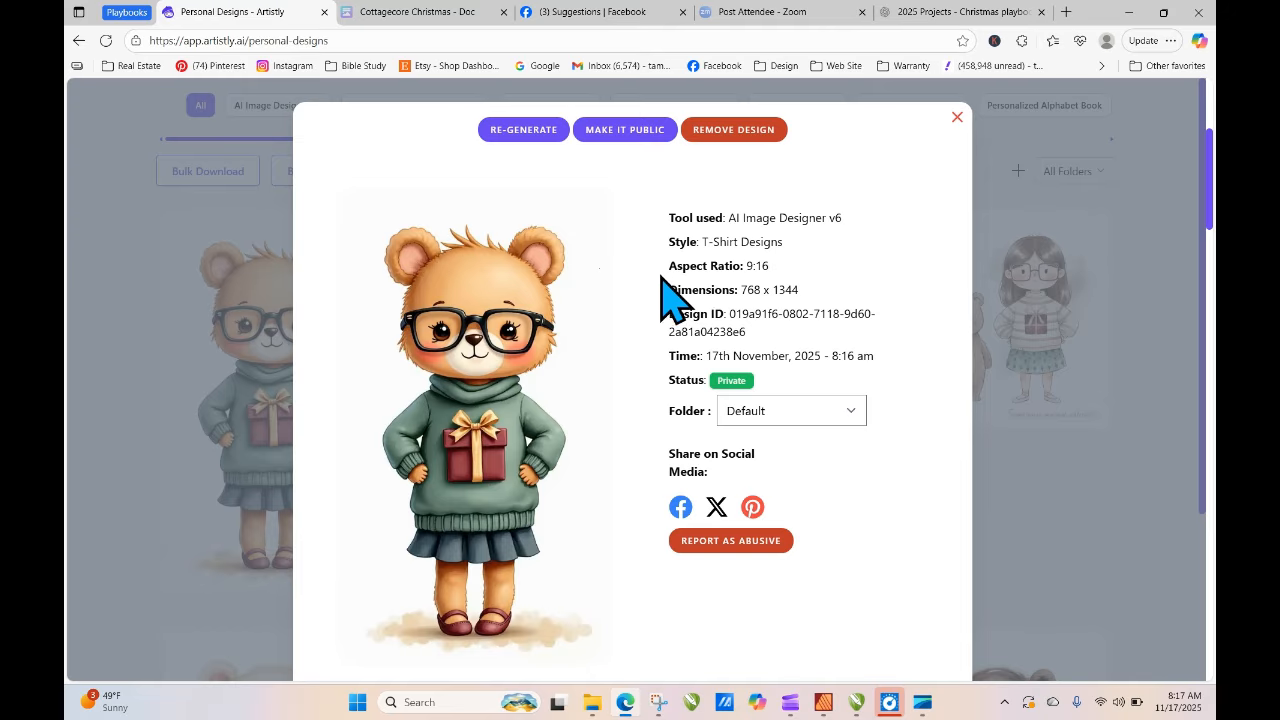
left_click(955, 117)
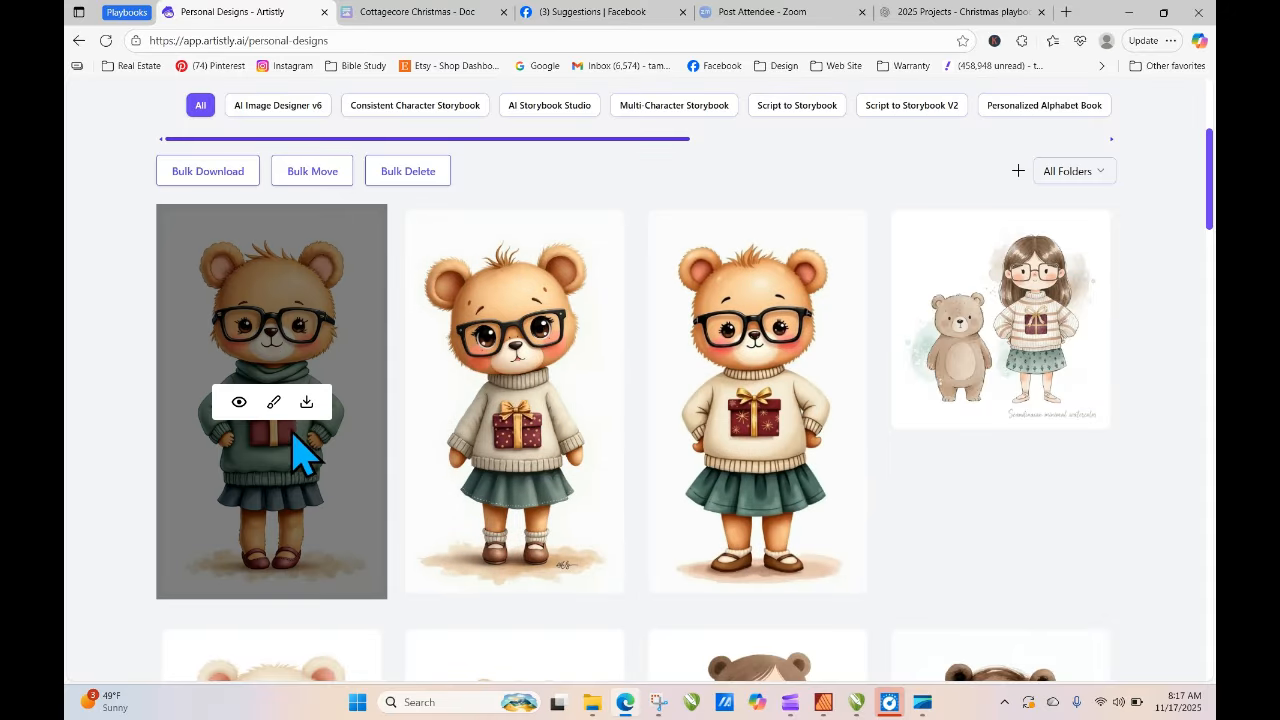
left_click(239, 403)
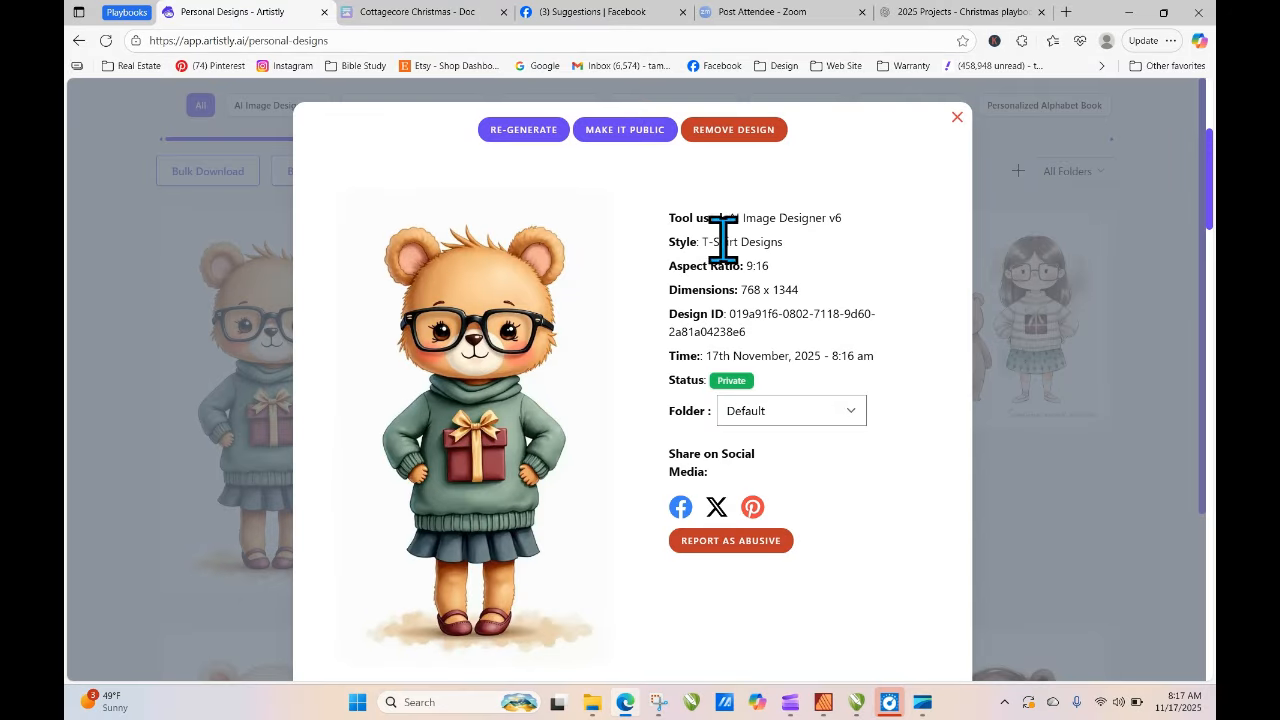
left_click(956, 118)
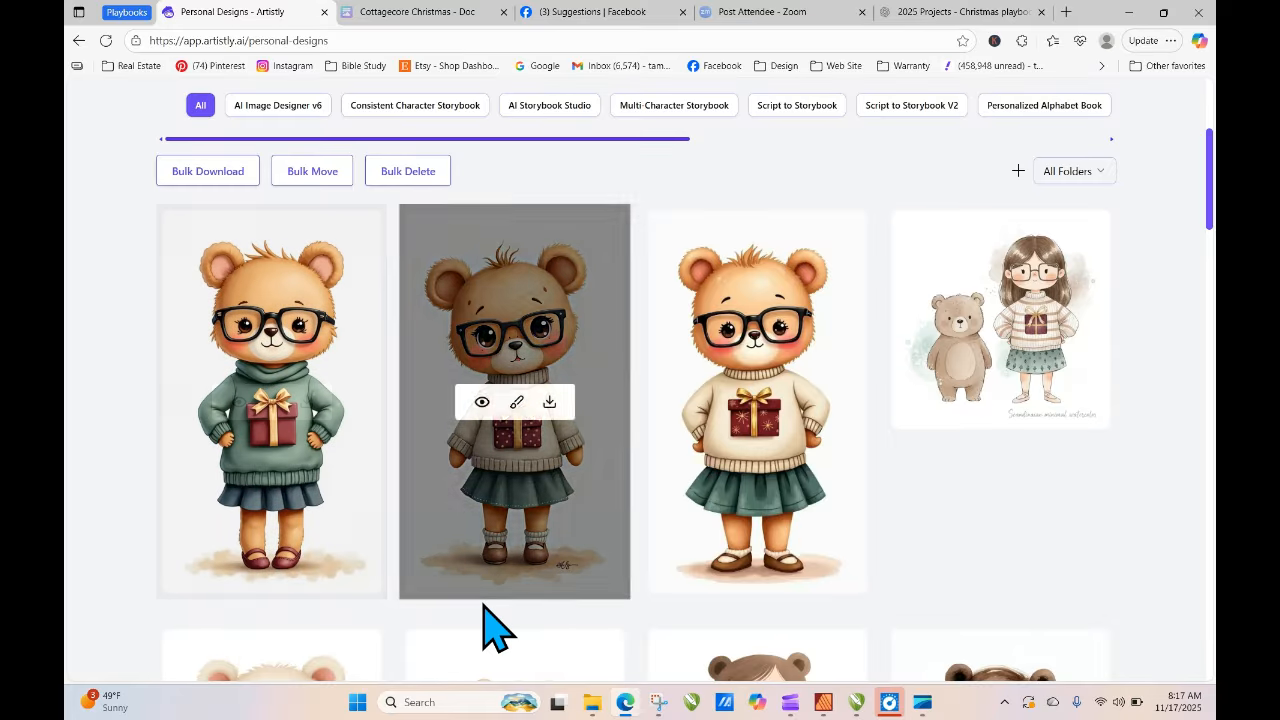
scroll(1208, 185, "up", 3)
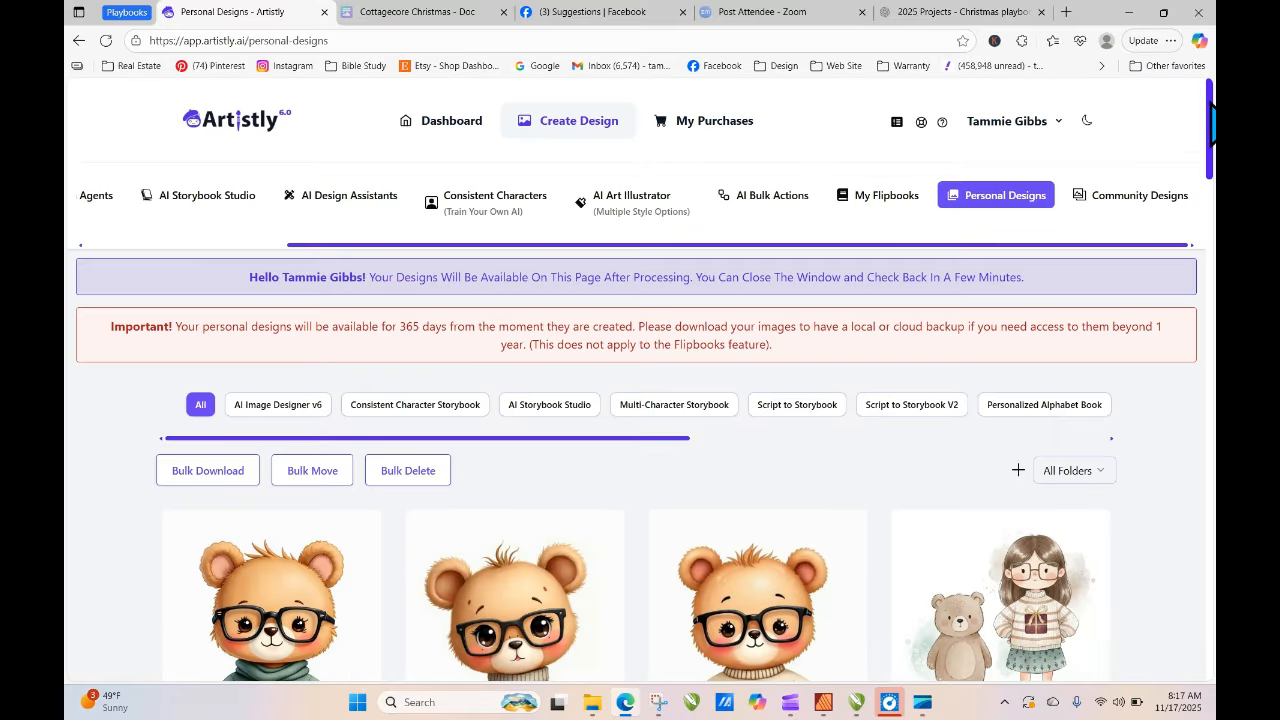
left_click(97, 196)
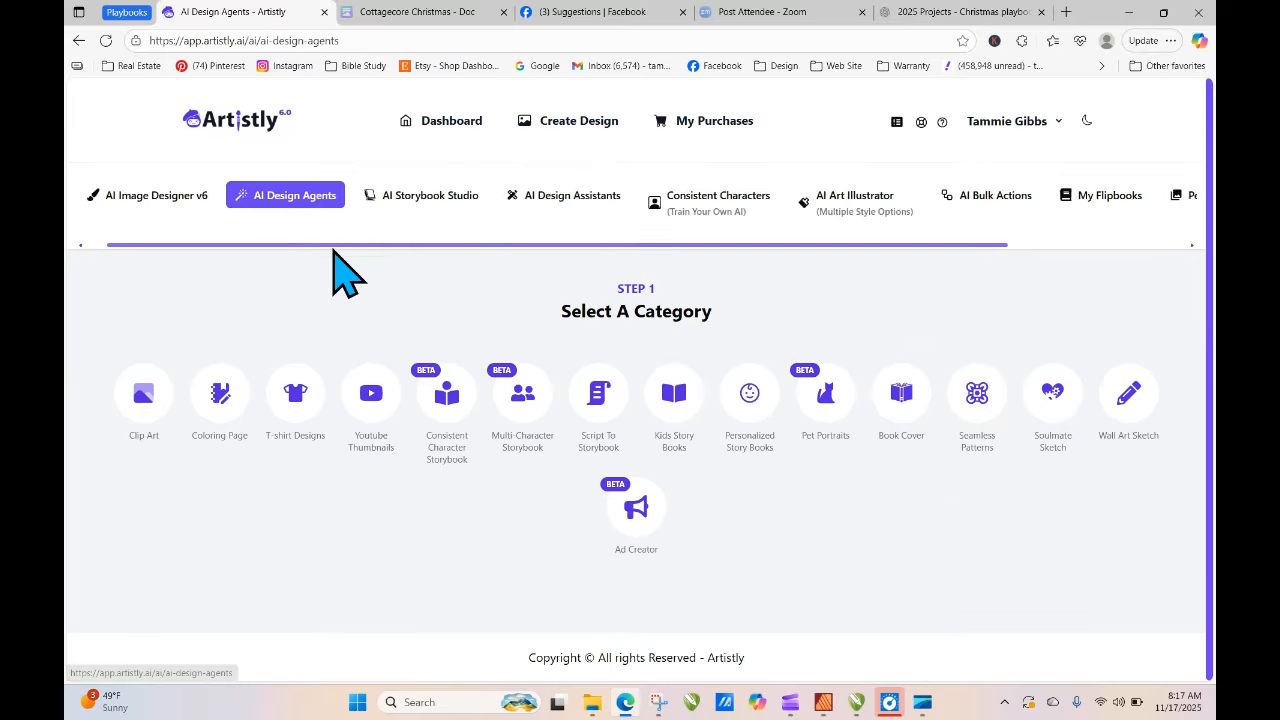
left_click(170, 198)
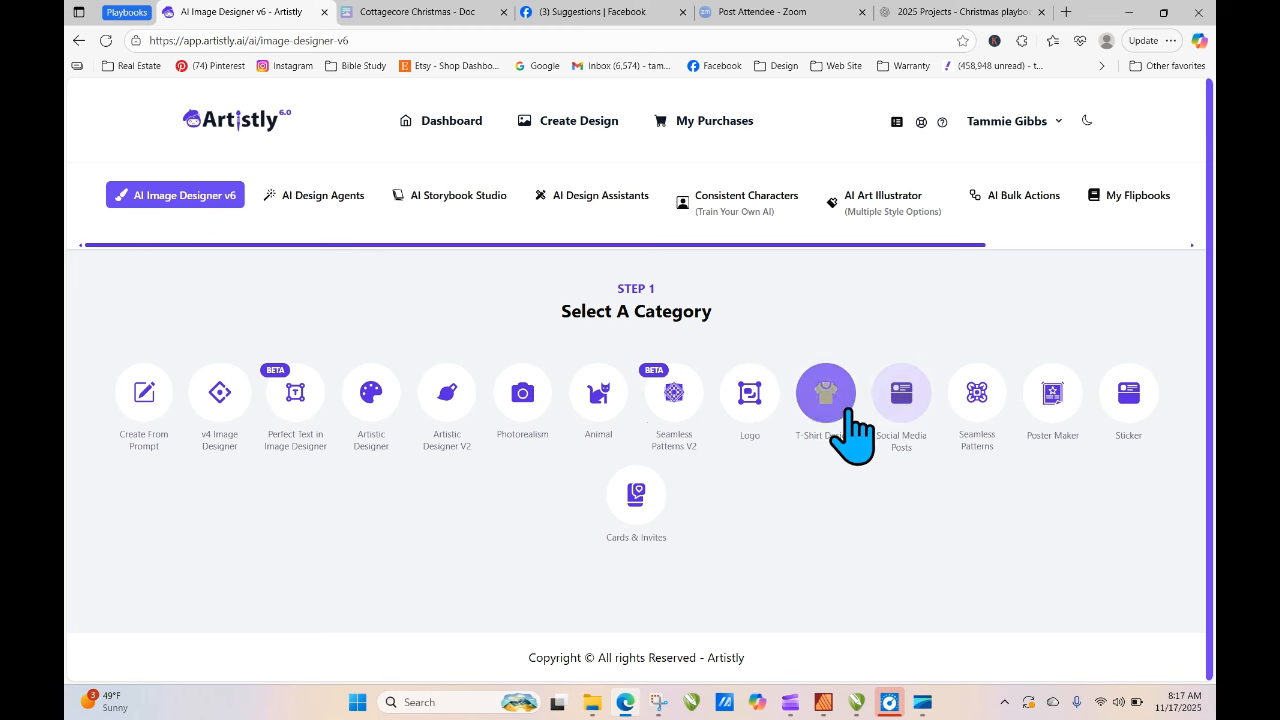
- Open the personal designs page and filter it to the Tshirt JJ folder
left_click_drag(971, 246, 888, 309)
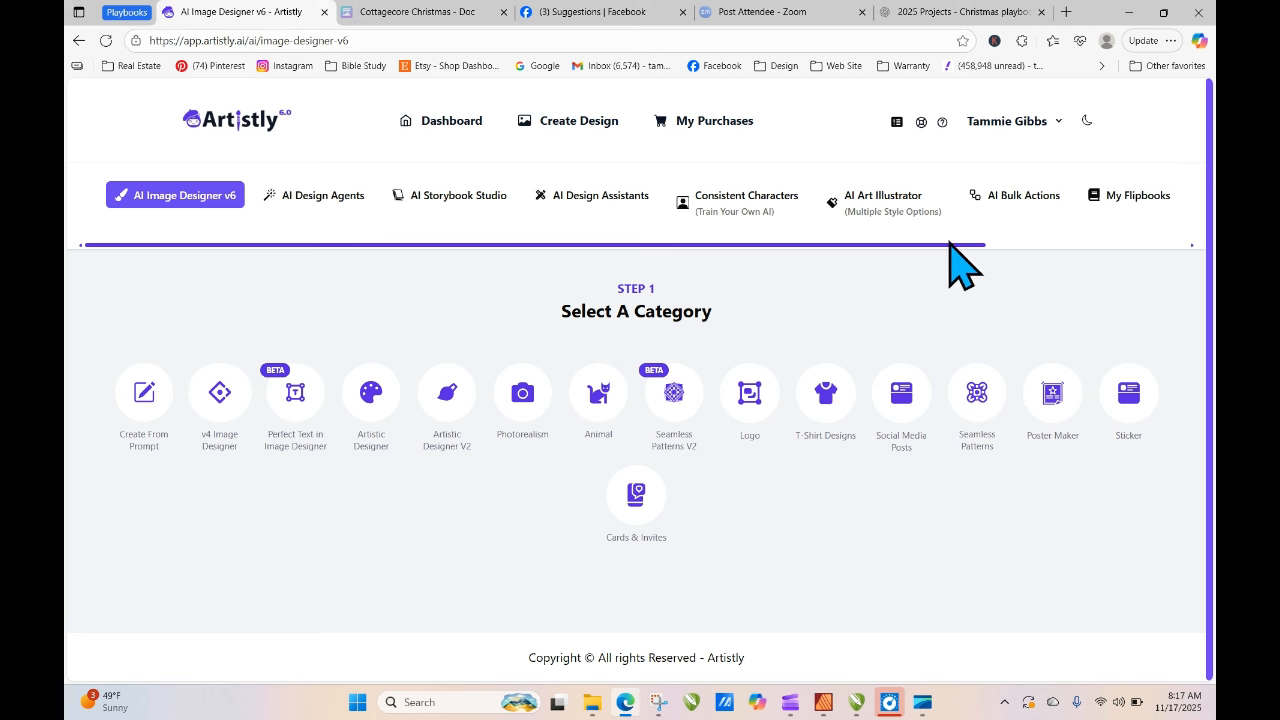
left_click_drag(951, 244, 1195, 218)
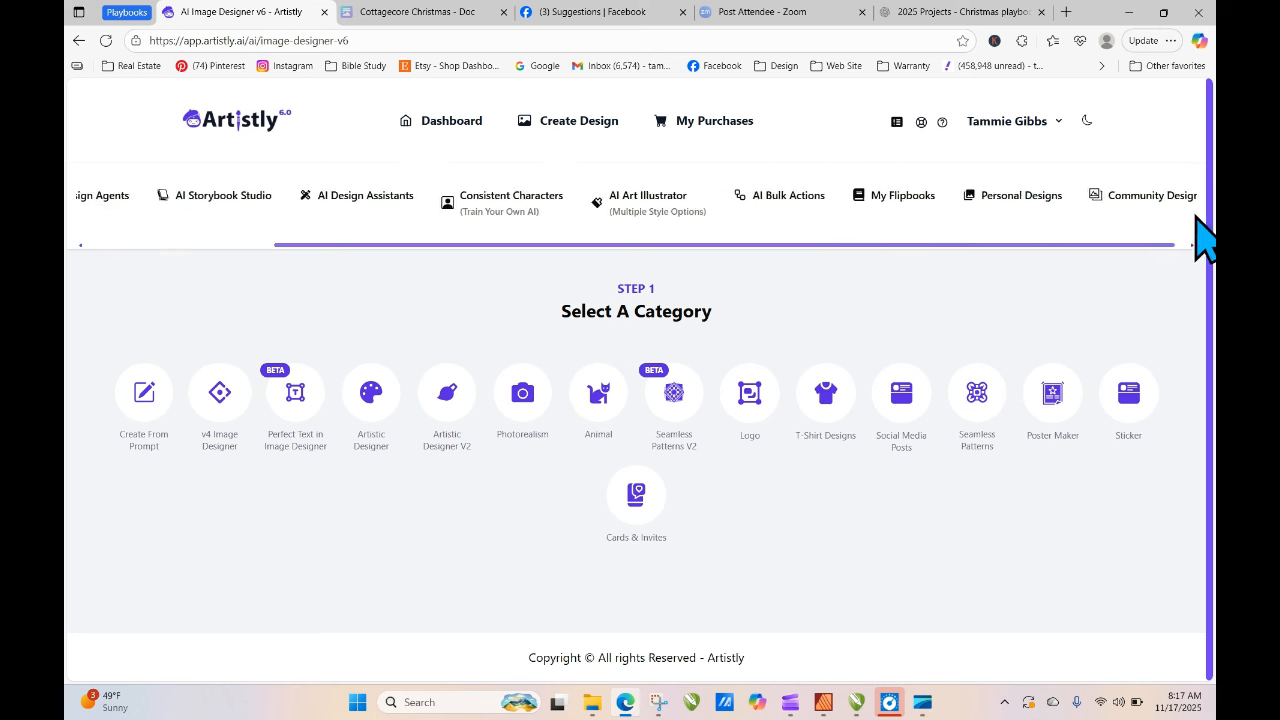
left_click(1010, 200)
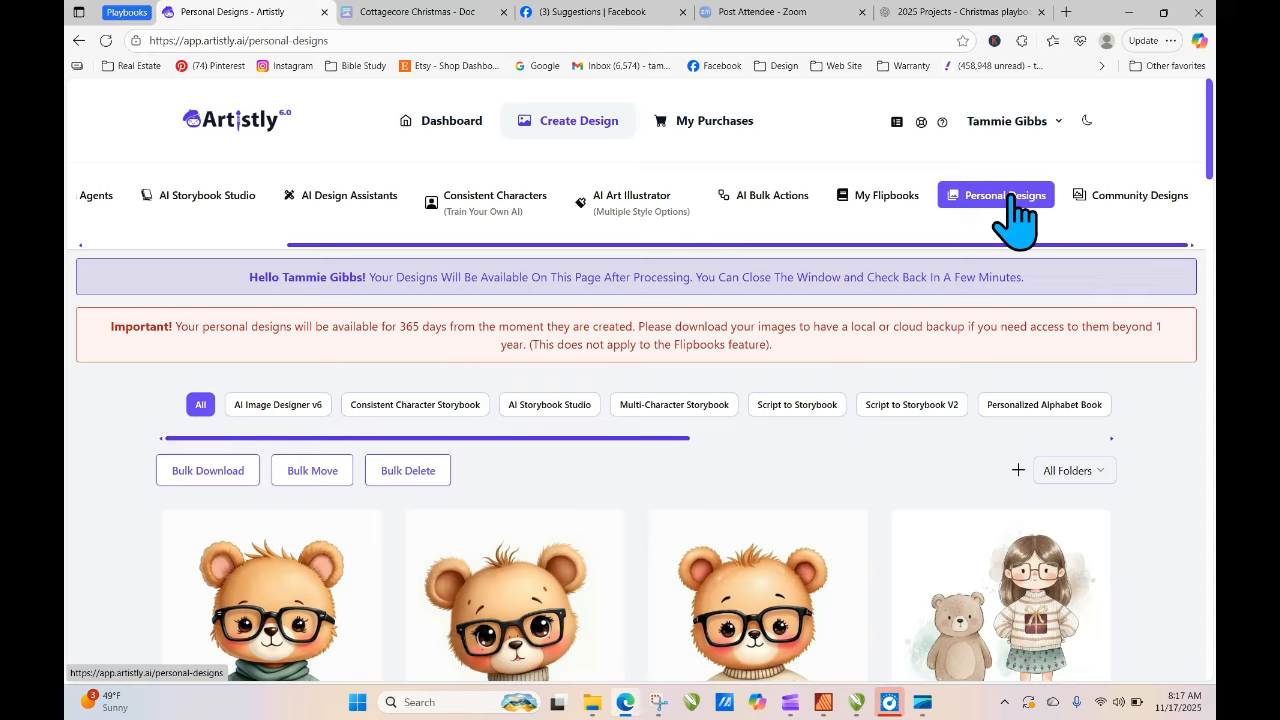
left_click(1077, 472)
key("Down")
key("Down")
key("Down")
key("Down")
key("Down")
key("Down")
key("Down")
key("Down")
key("Down")
key("Down")
key("Down")
key("Down")
key("Down")
key("Down")
key("Down")
key("Down")
key("Down")
key("Down")
key("Down")
key("Down")
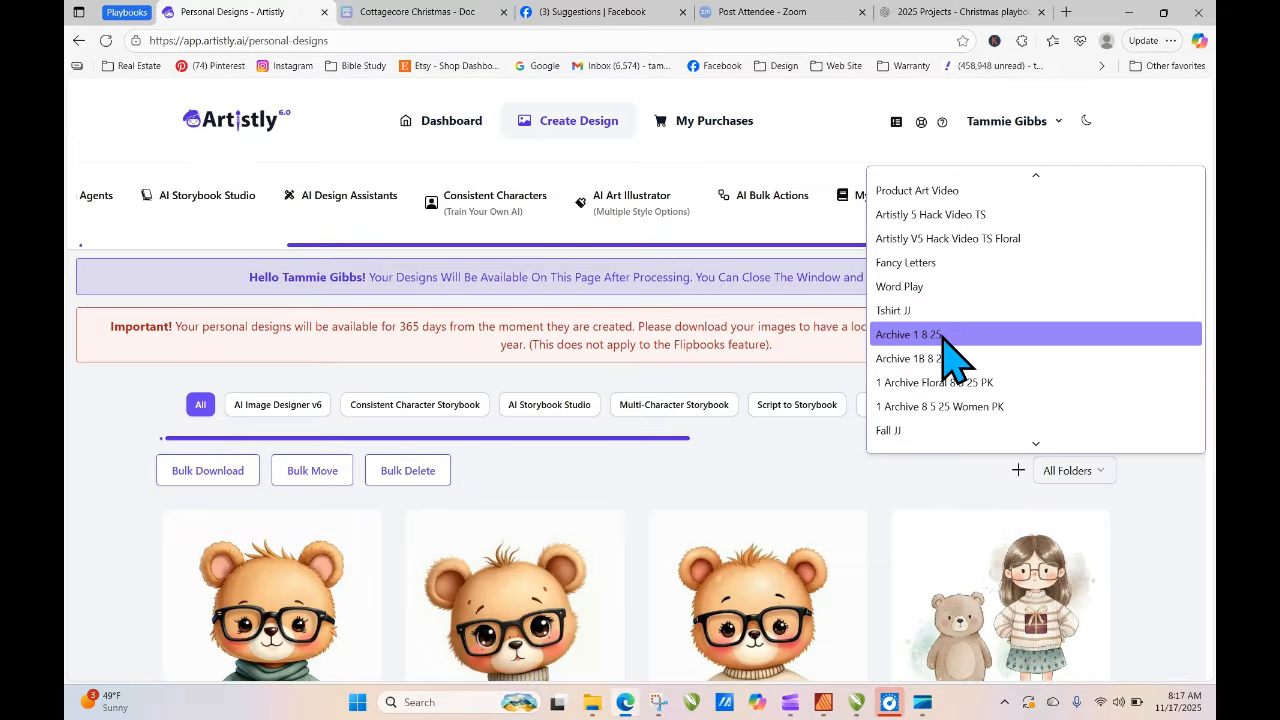
left_click(920, 311)
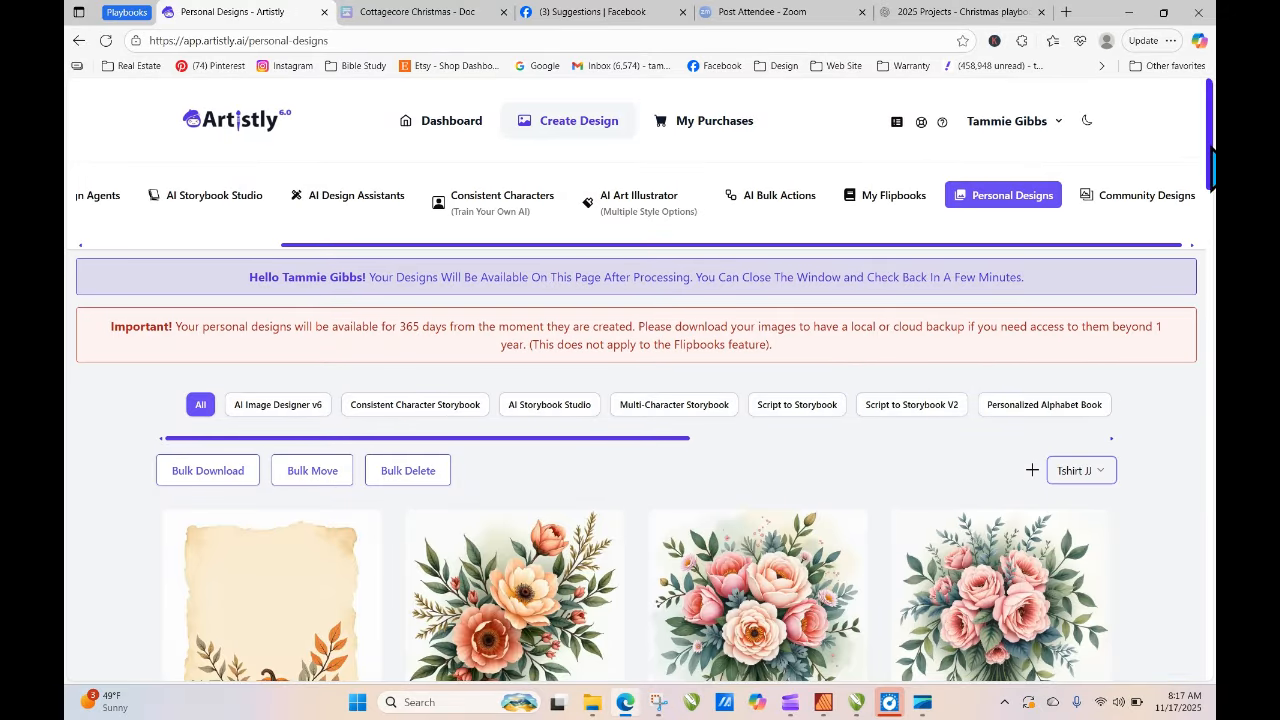
- Browse the designs in the Tshirt JJ folder to the end and load more of them
scroll(920, 313, "down", 5)
scroll(689, 379, "down", 13)
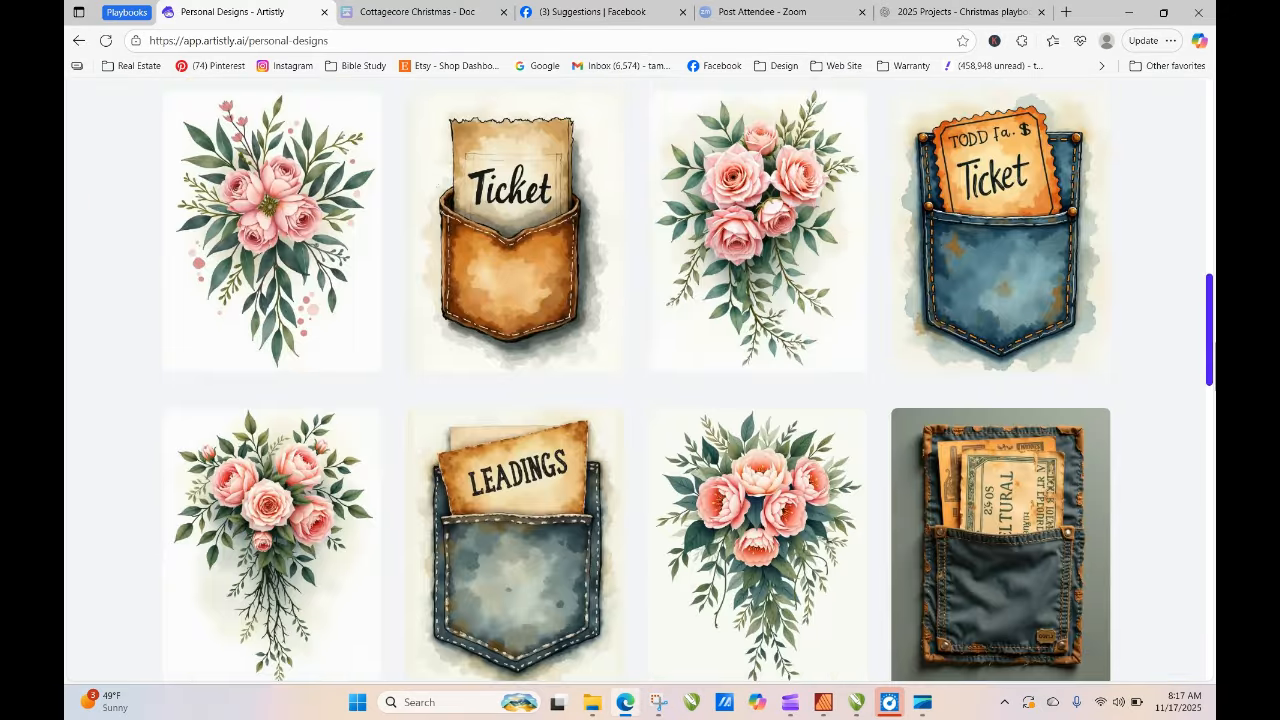
scroll(1210, 668, "down", 10)
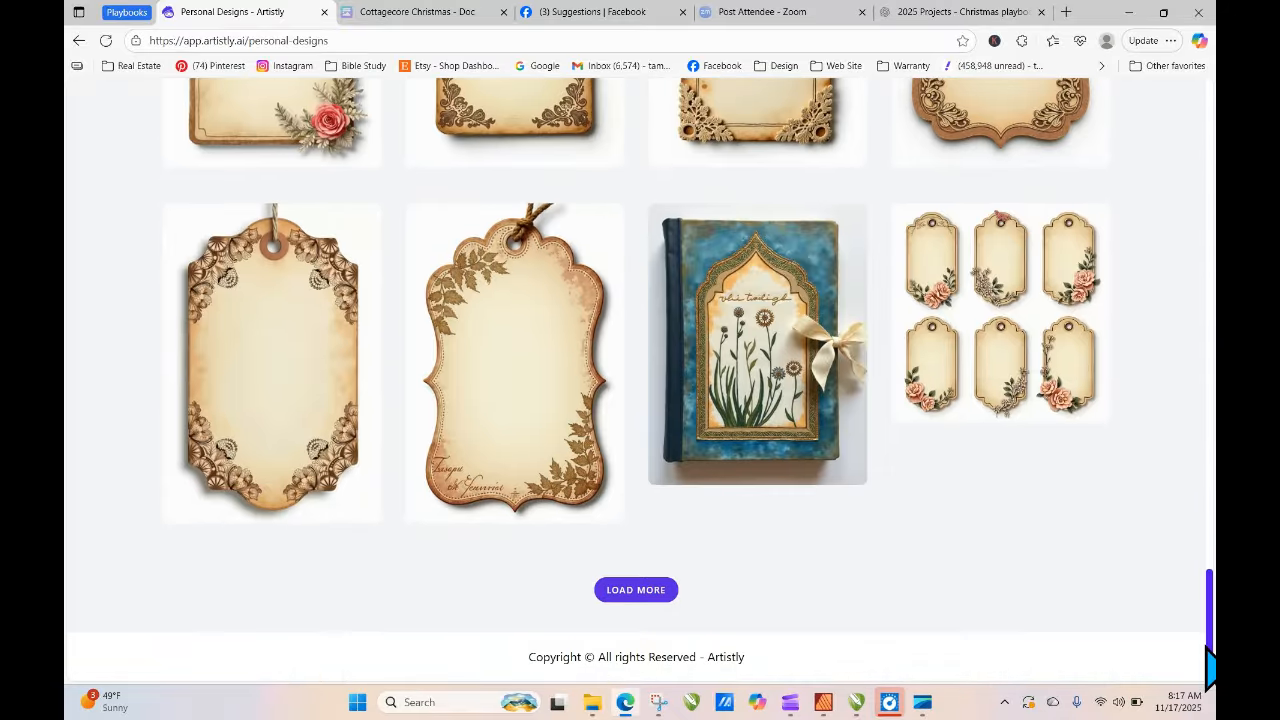
left_click(600, 590)
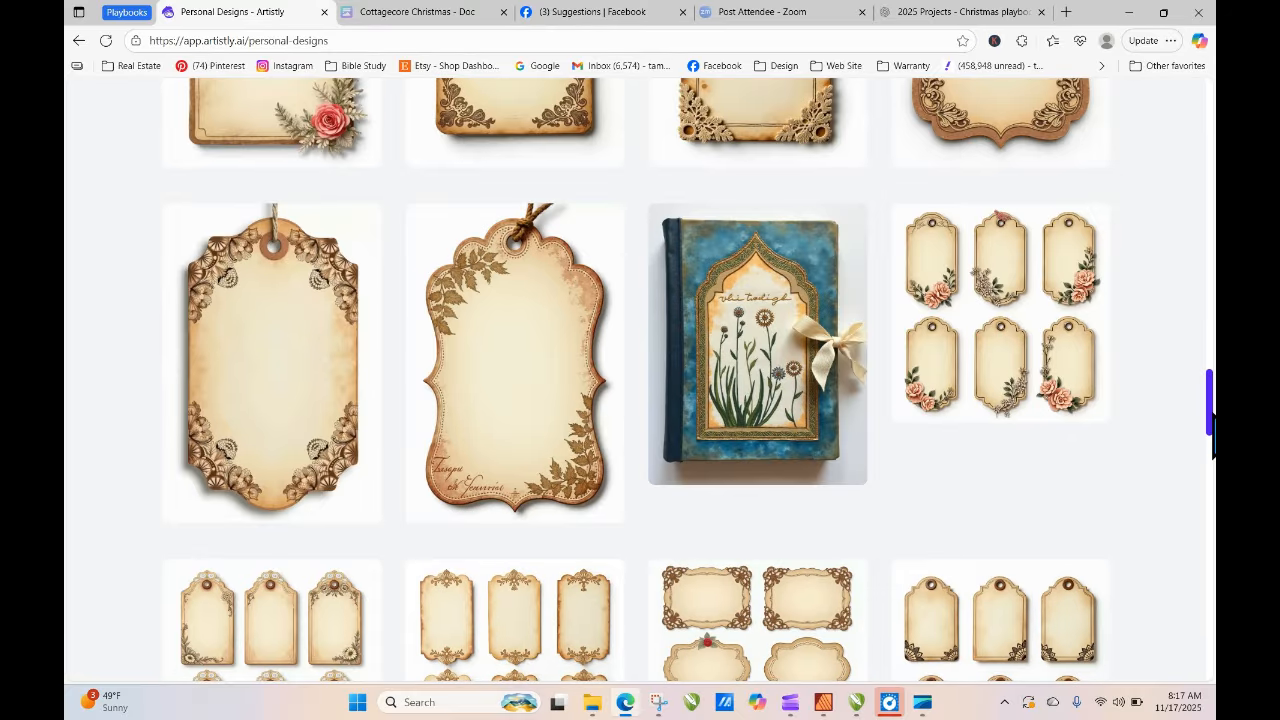
scroll(1210, 450, "down", 8)
scroll(640, 380, "down", 10)
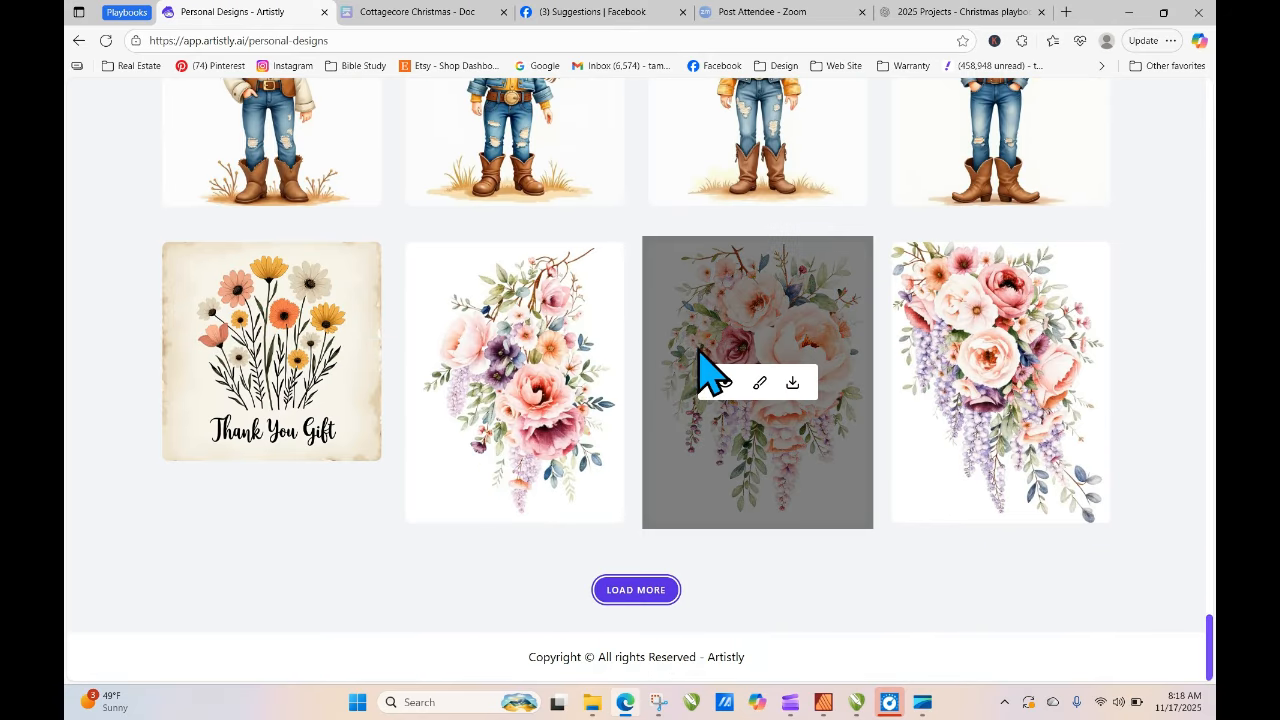
- View the details of a trailing flower bouquet and of a pumpkin with autumn branches, closing each one
left_click(722, 388)
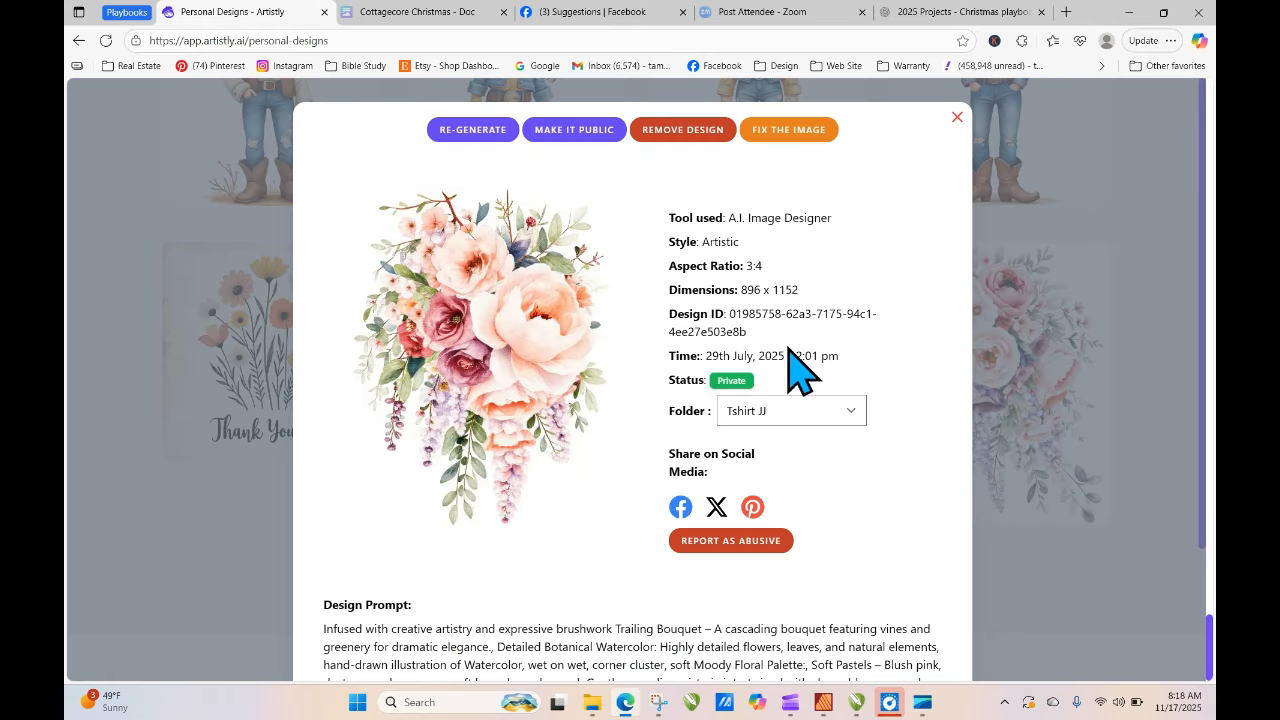
left_click(956, 118)
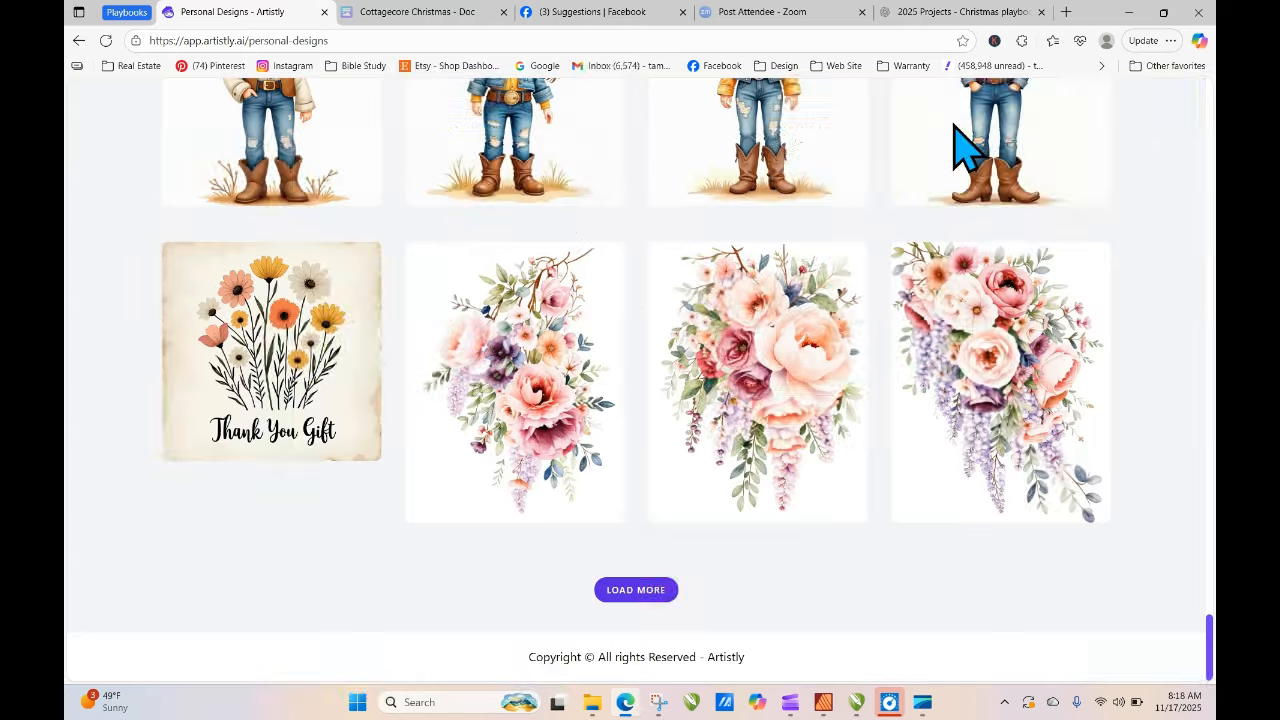
left_click_drag(1210, 630, 1210, 522)
left_click(725, 193)
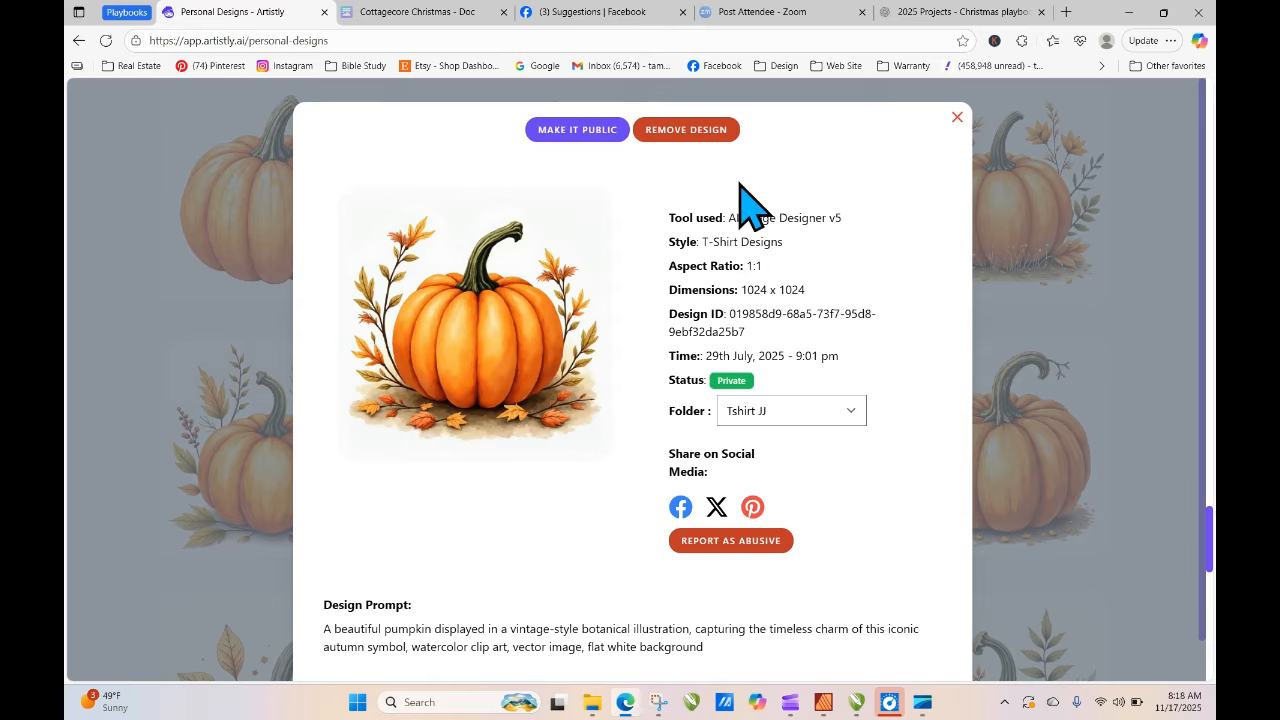
left_click(957, 118)
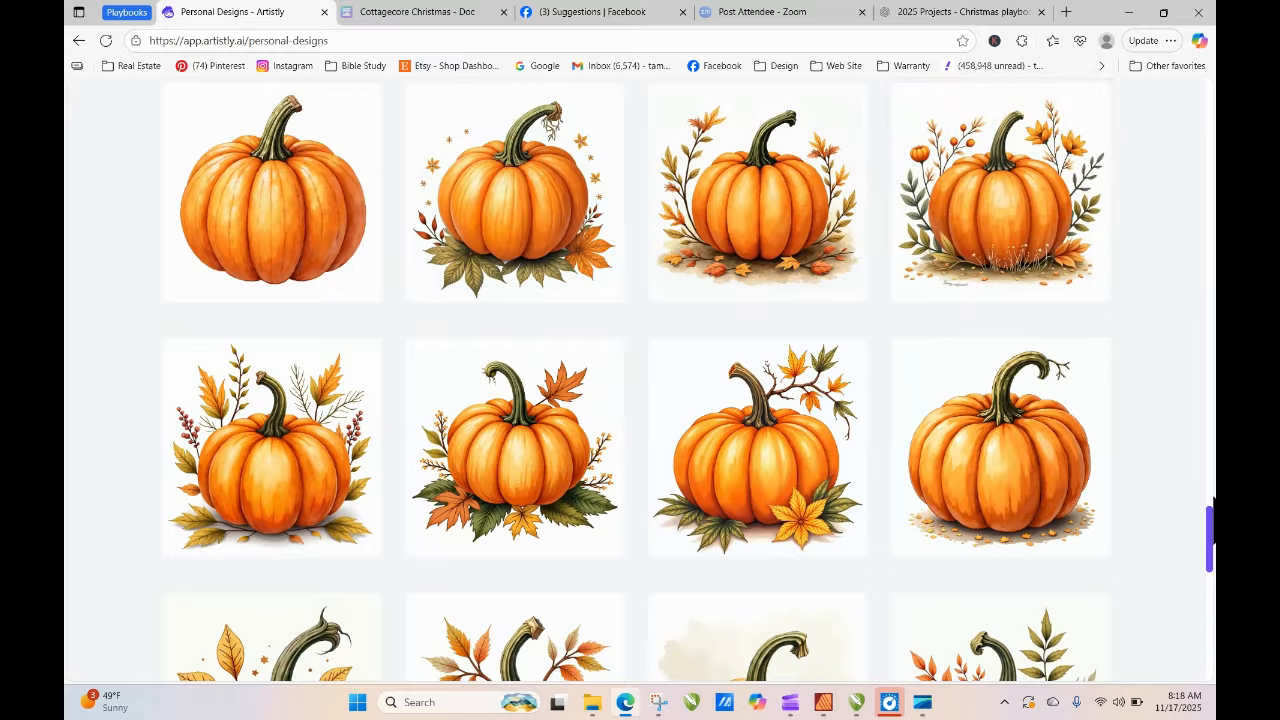
- Start a new AI Image Designer v6 image in the Social Media Posts category with the Black Friday Promo style
left_click_drag(1208, 535, 1212, 40)
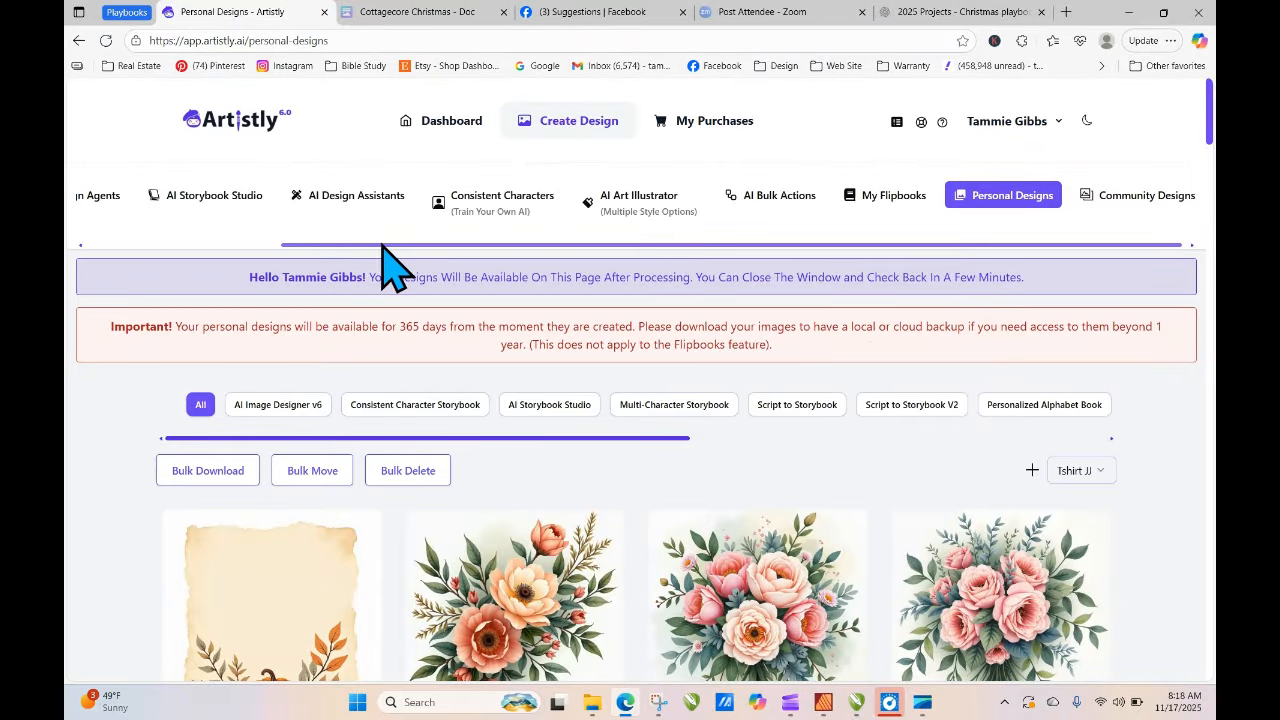
left_click_drag(377, 248, 140, 205)
left_click(160, 198)
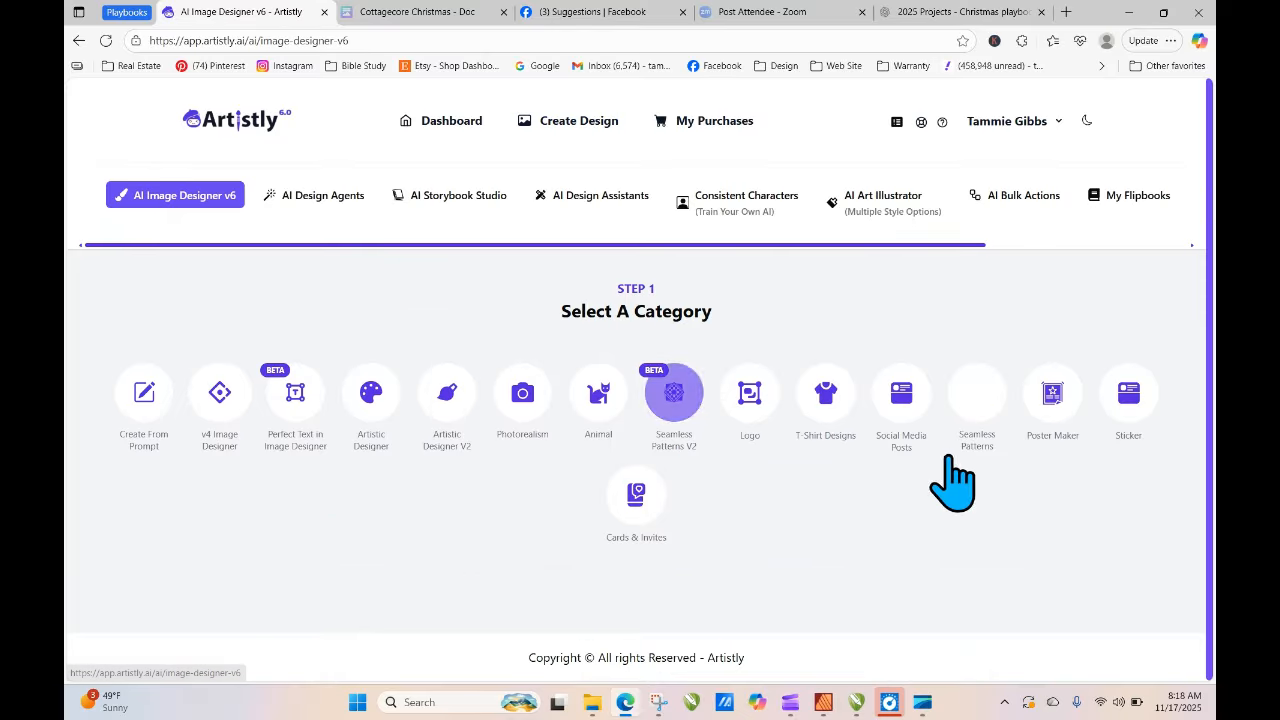
left_click(903, 400)
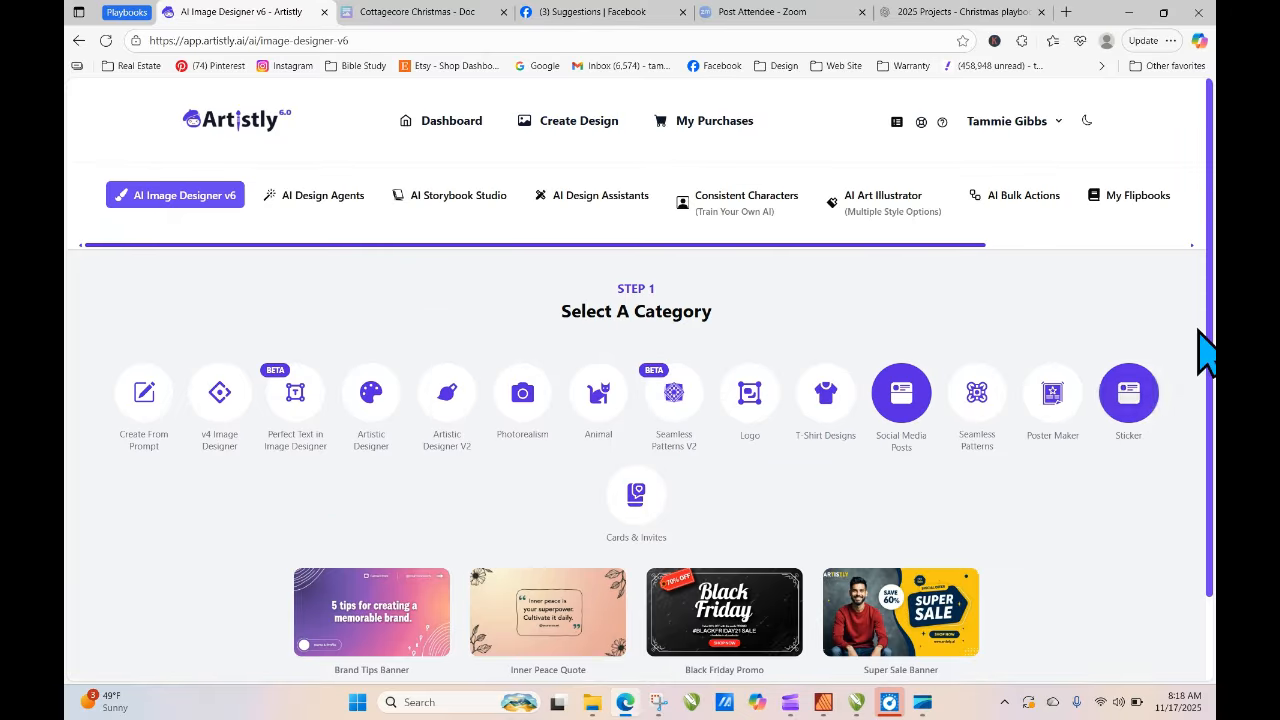
scroll(1205, 400, "down", 2)
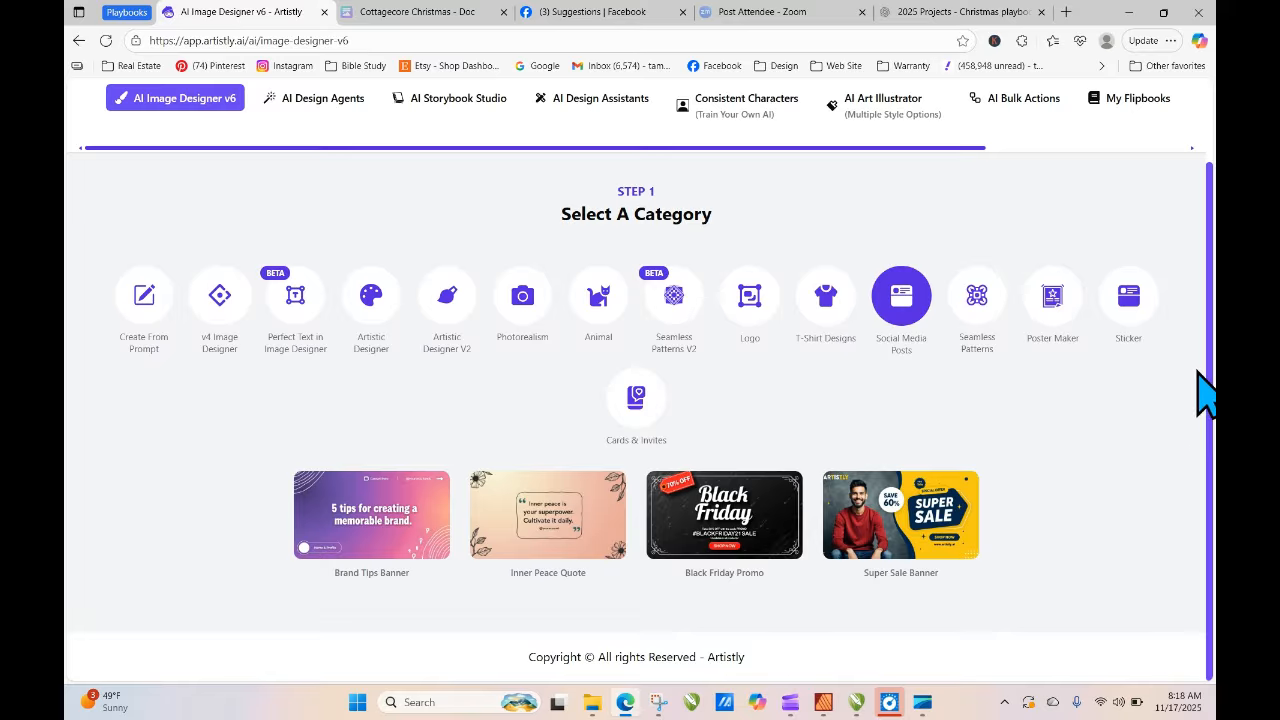
left_click(710, 535)
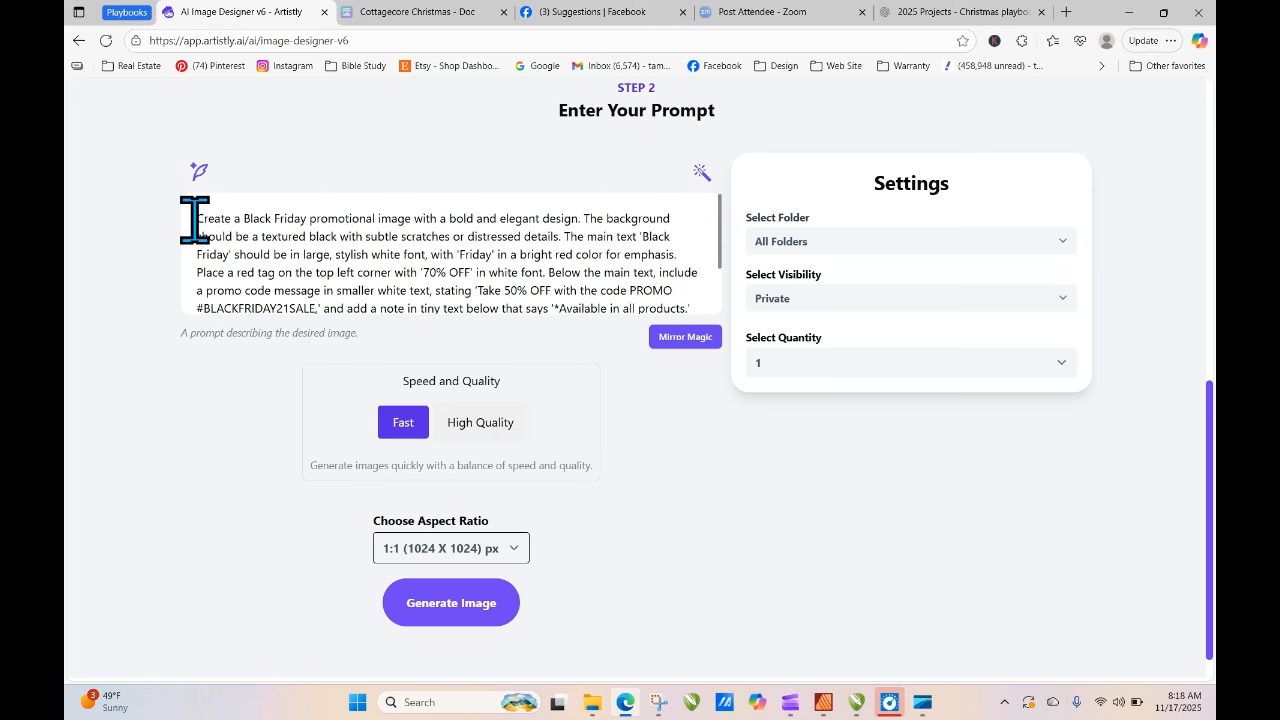
- Replace the whole preset Black Friday prompt with the copied bear prompt
left_click_drag(196, 218, 508, 316)
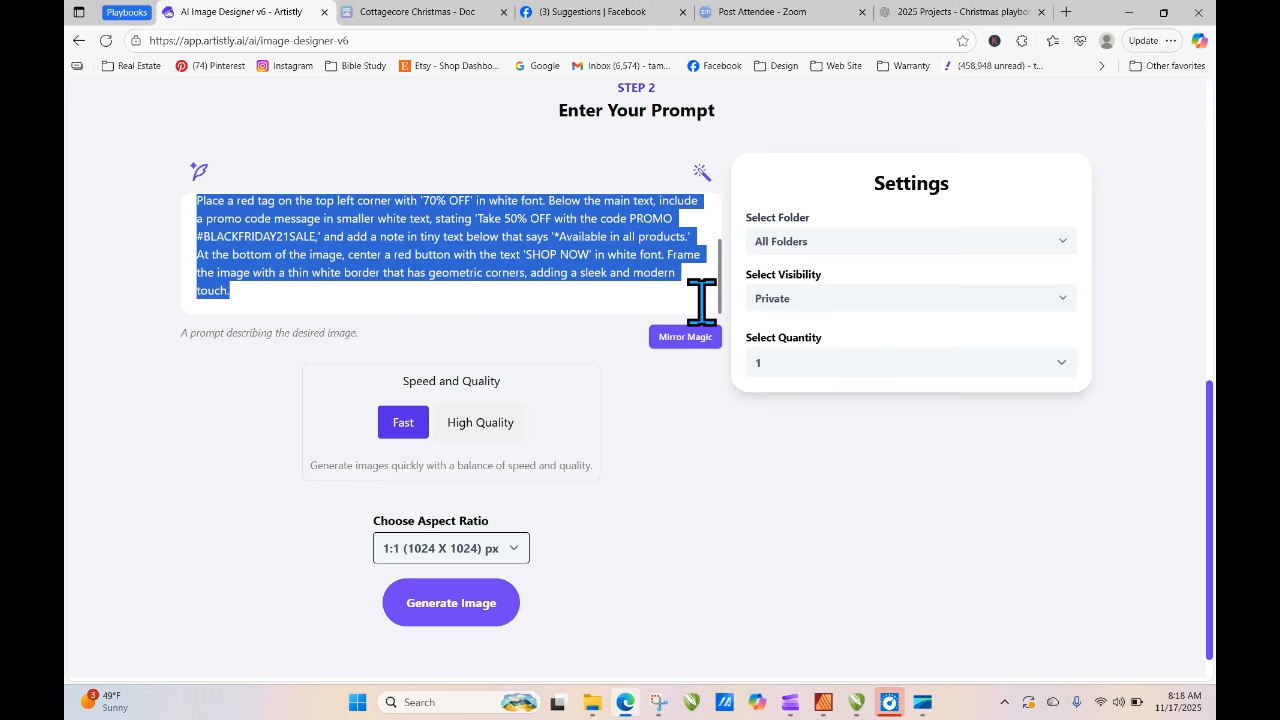
key("BackSpace")
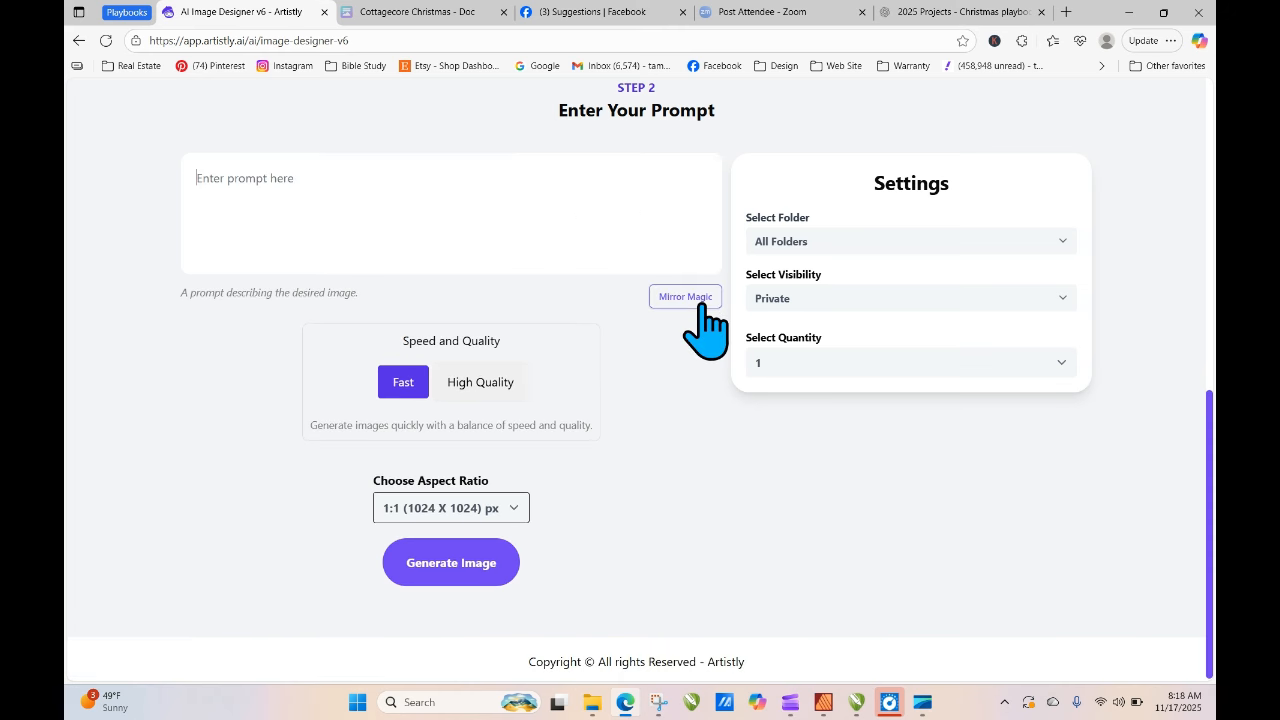
right_click(376, 197)
left_click(526, 311)
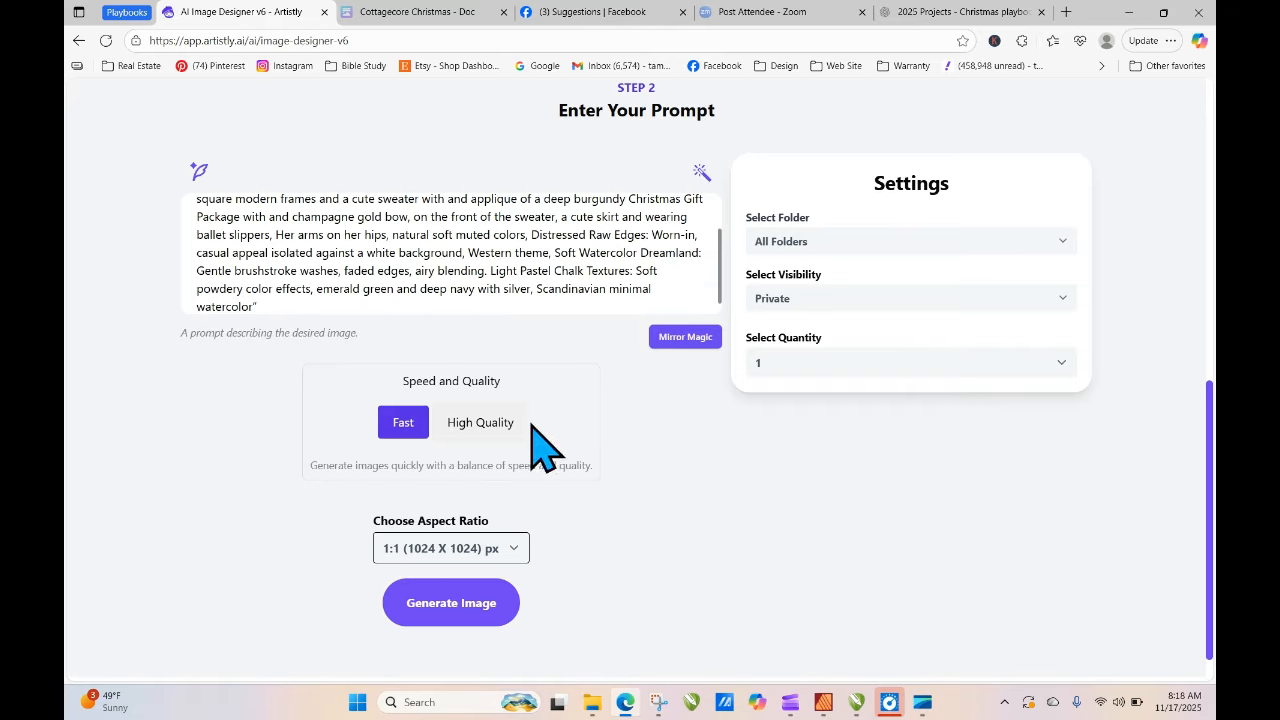
- Generate the Black Friday Promo image in High Quality at a 9:16 (768 X 1344) px aspect ratio
left_click(490, 424)
left_click(451, 546)
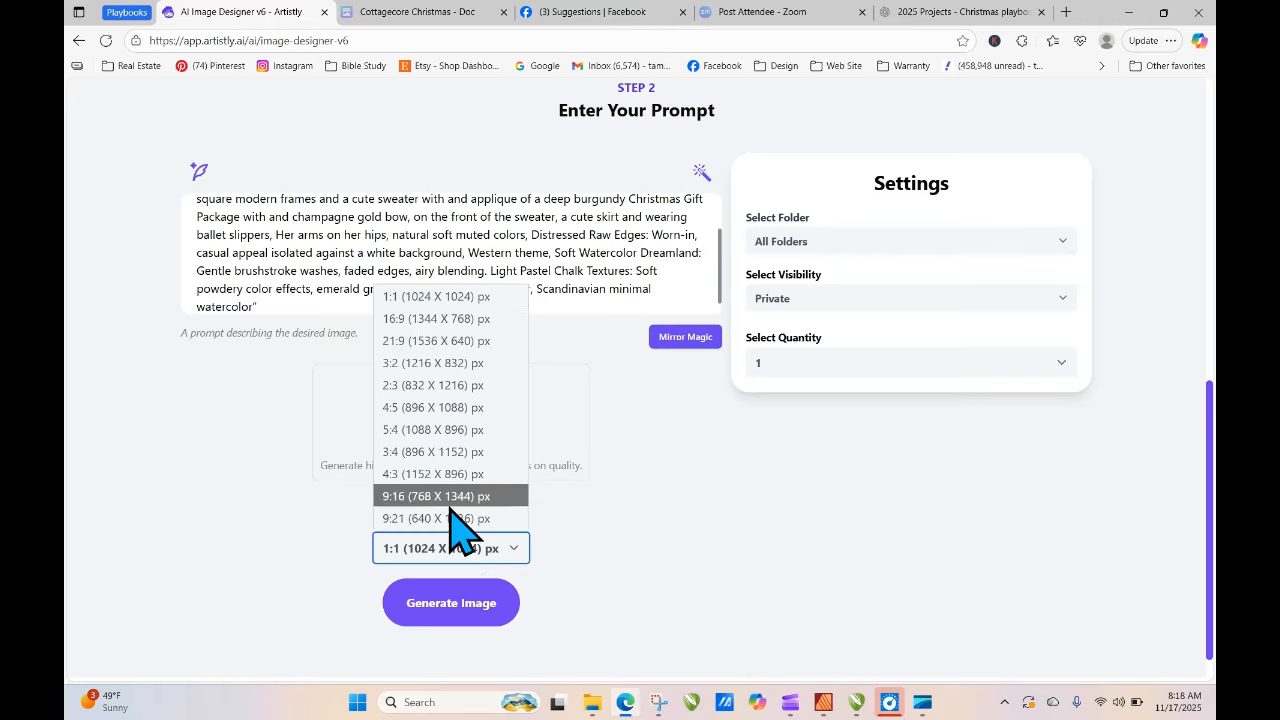
left_click(450, 500)
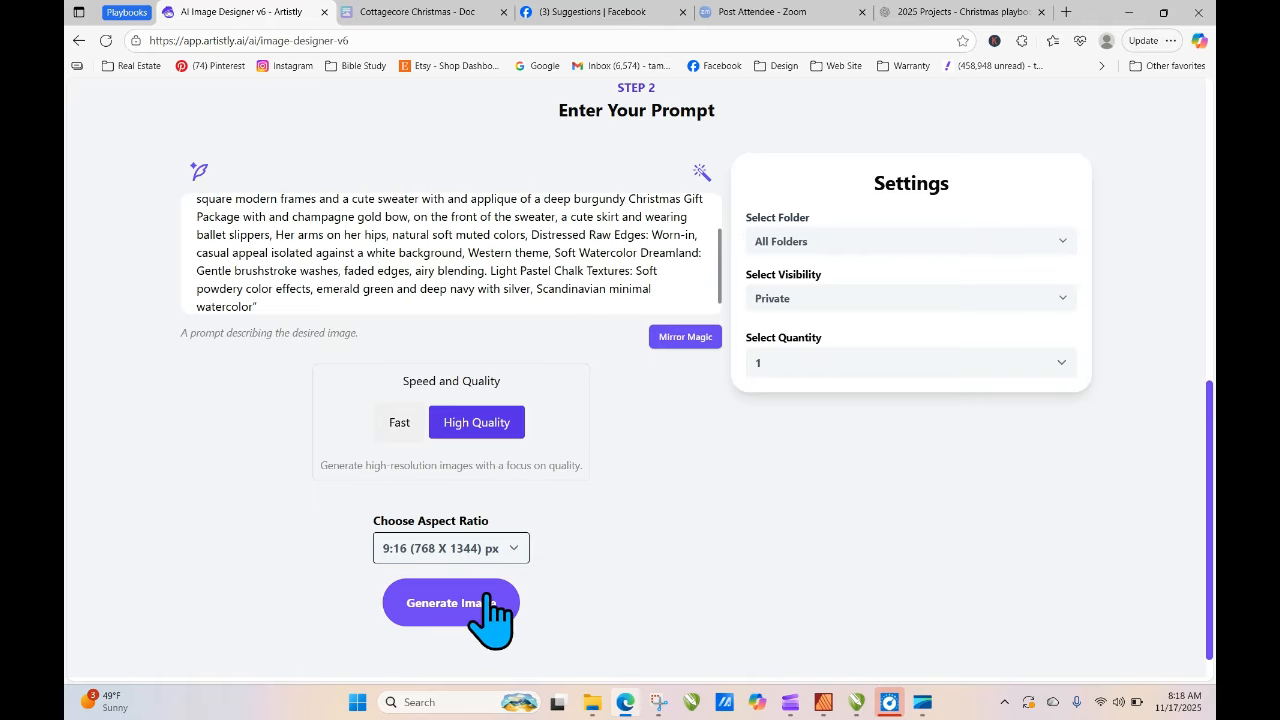
left_click(490, 606)
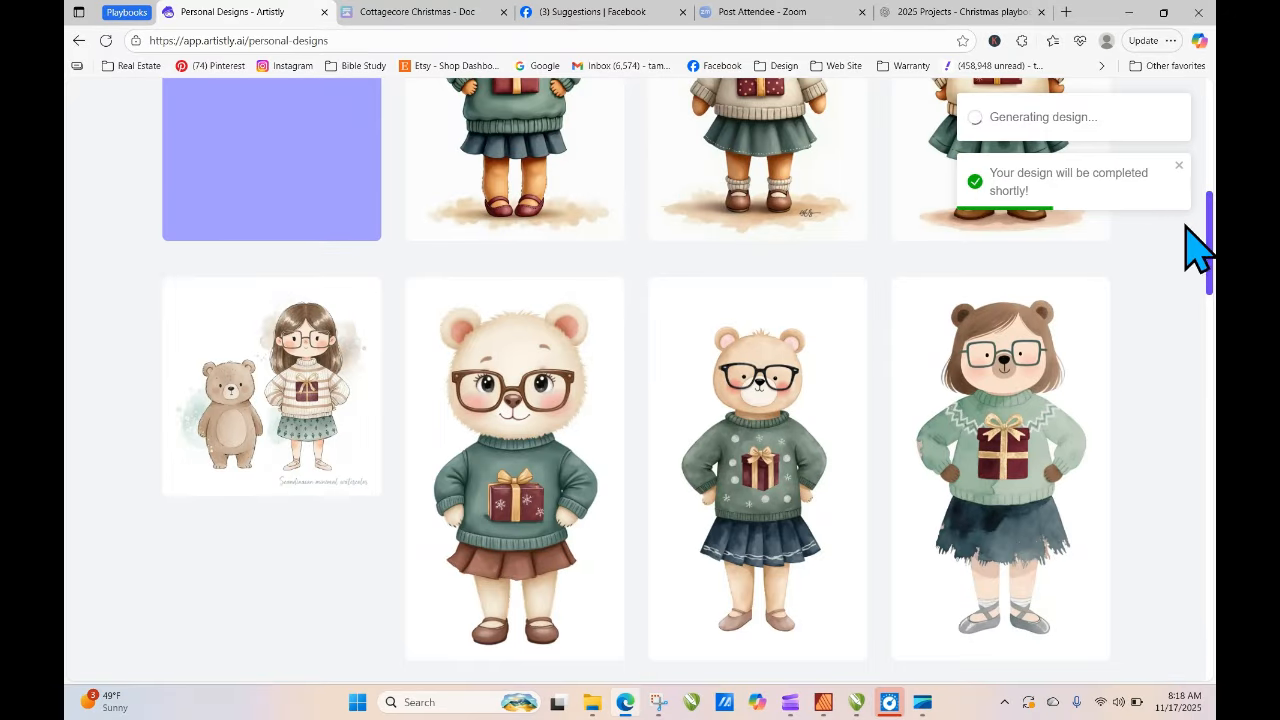
- Reload the personal designs page, view the details of the new Black Friday Promo bear and close them
left_click_drag(1210, 238, 1211, 169)
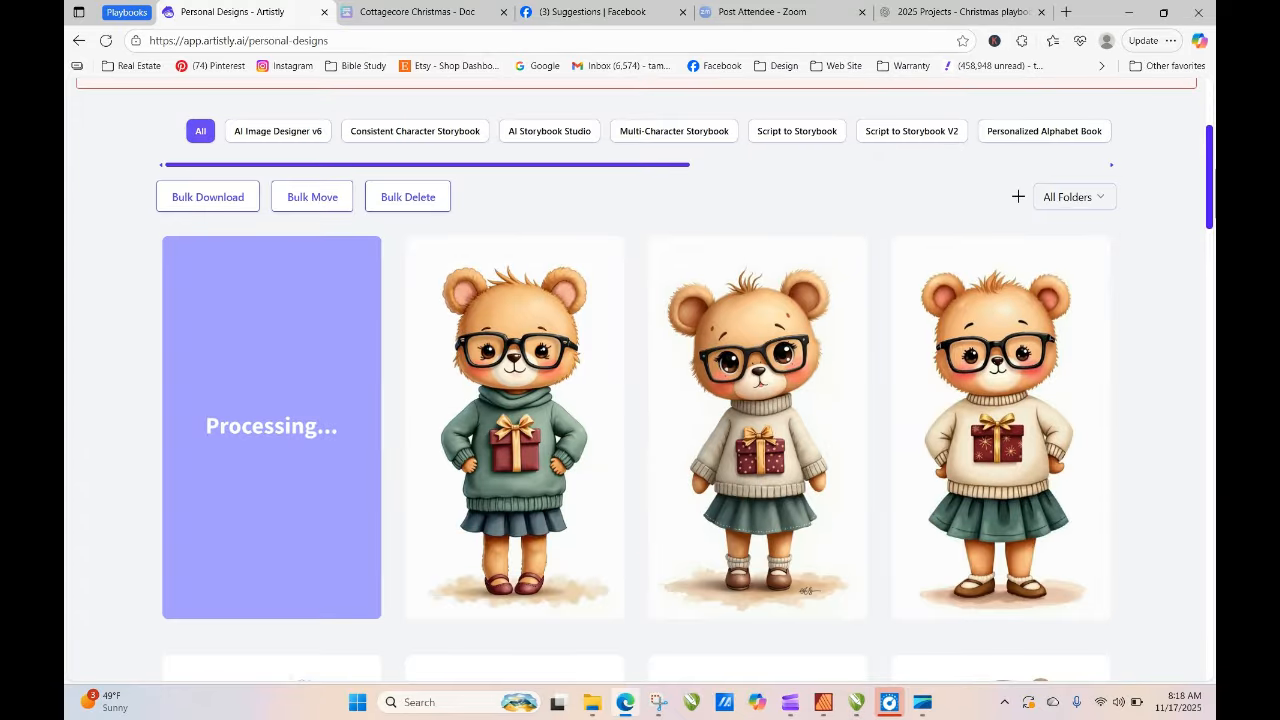
left_click(104, 40)
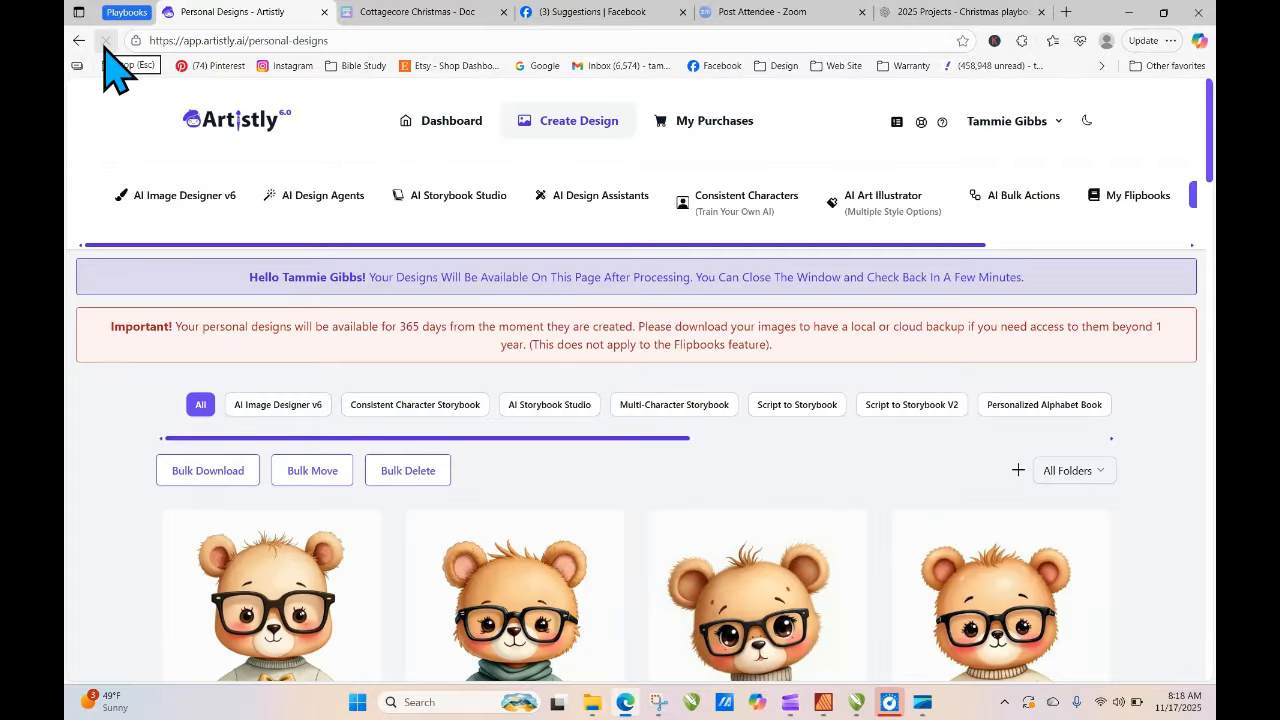
scroll(300, 400, "down", 3)
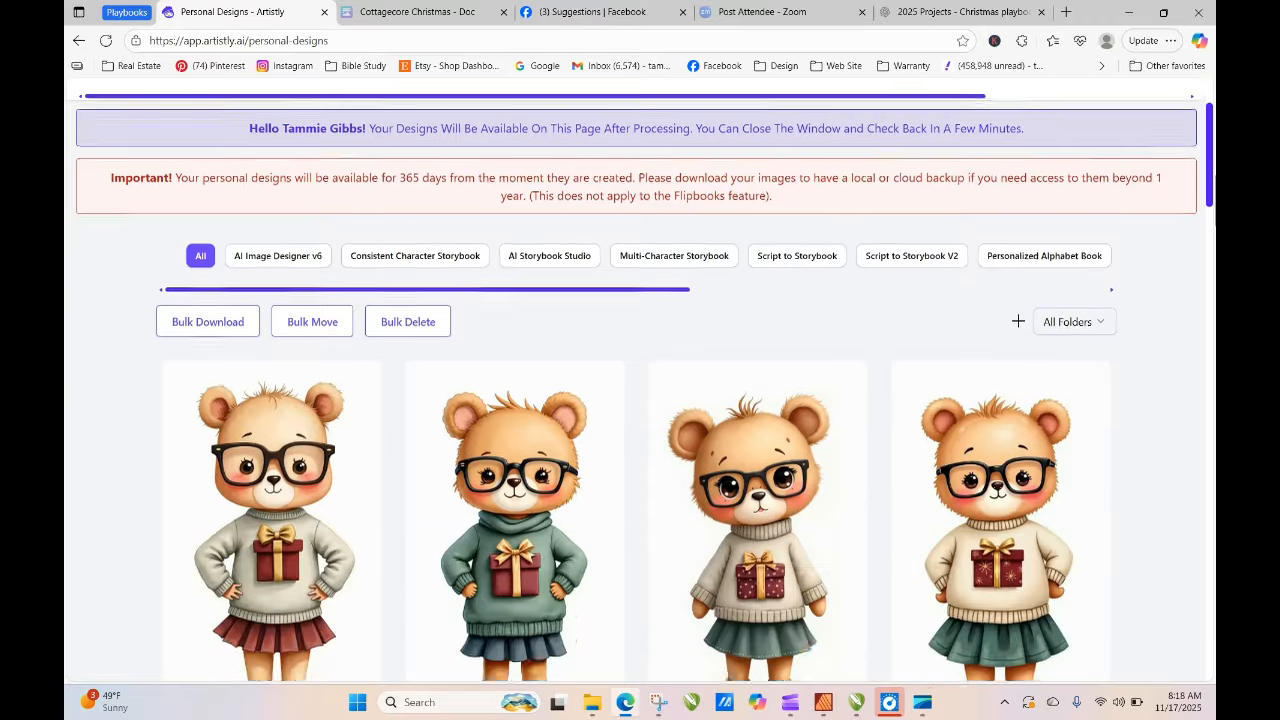
mouse_move(240, 410)
left_click(239, 384)
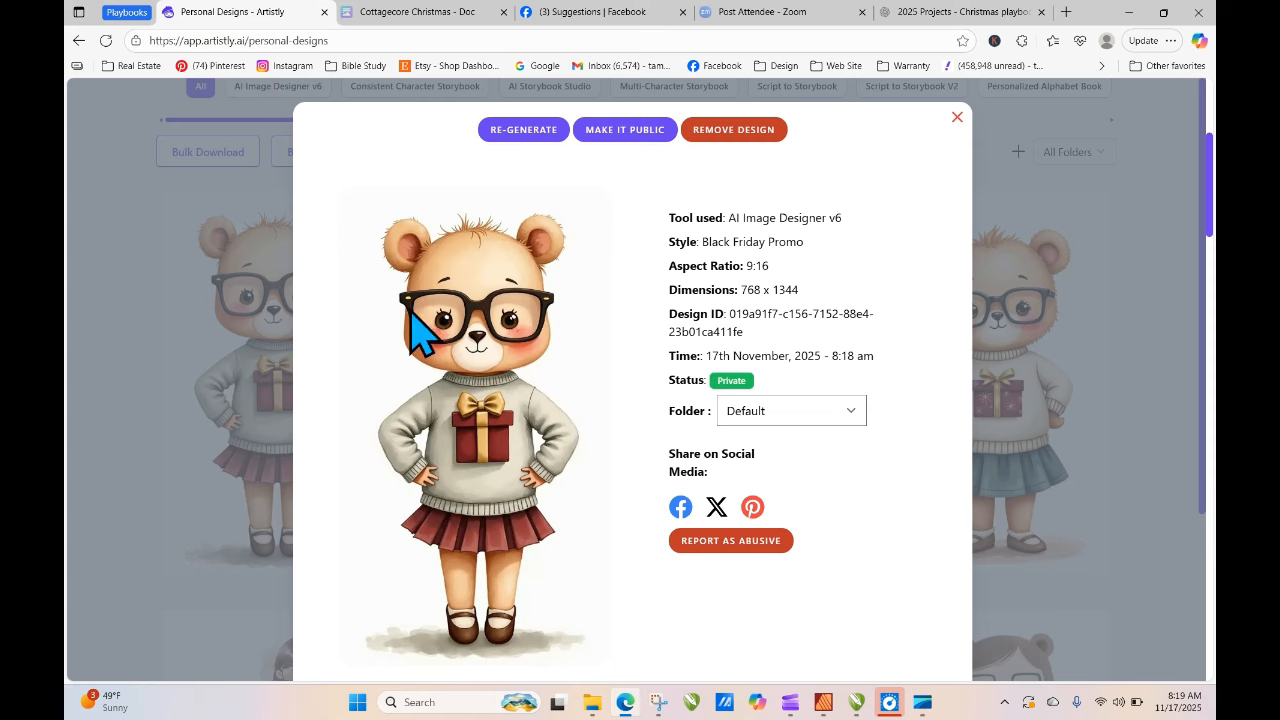
left_click(957, 118)
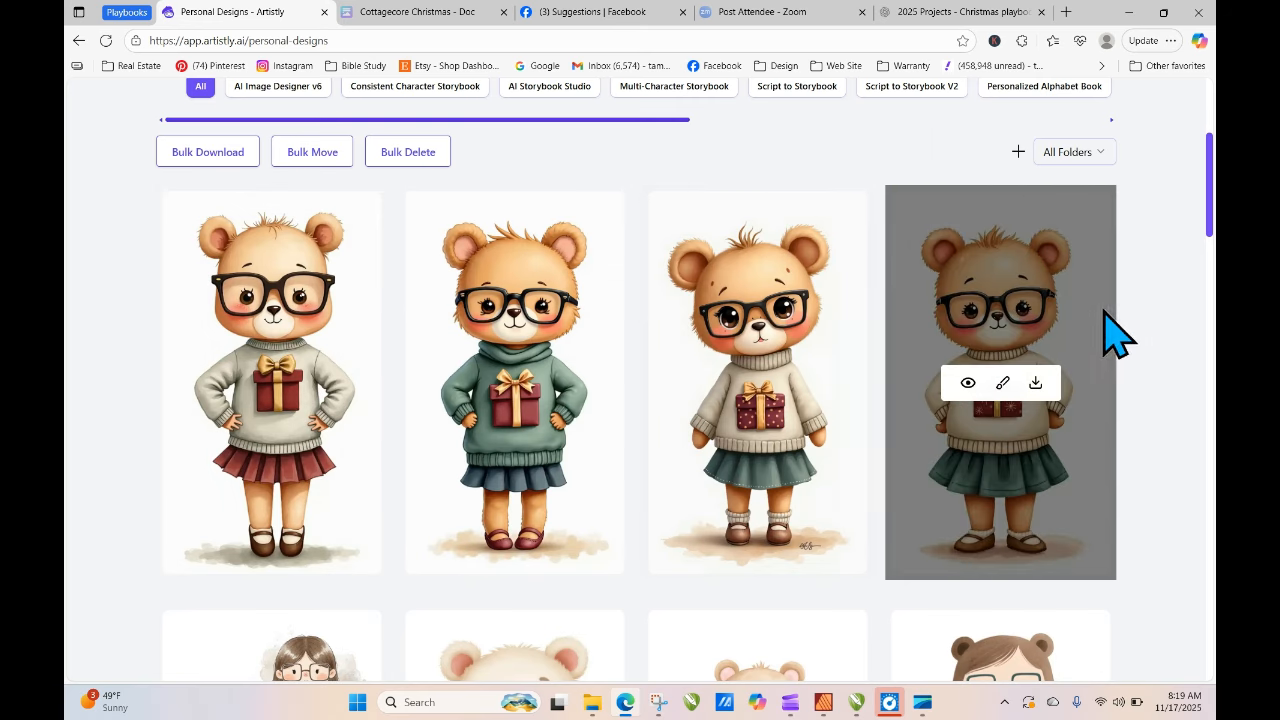
- Start a new AI Image Designer v6 image in the Seamless Patterns category with the abstract organic shapes style
scroll(943, 251, "up", 3)
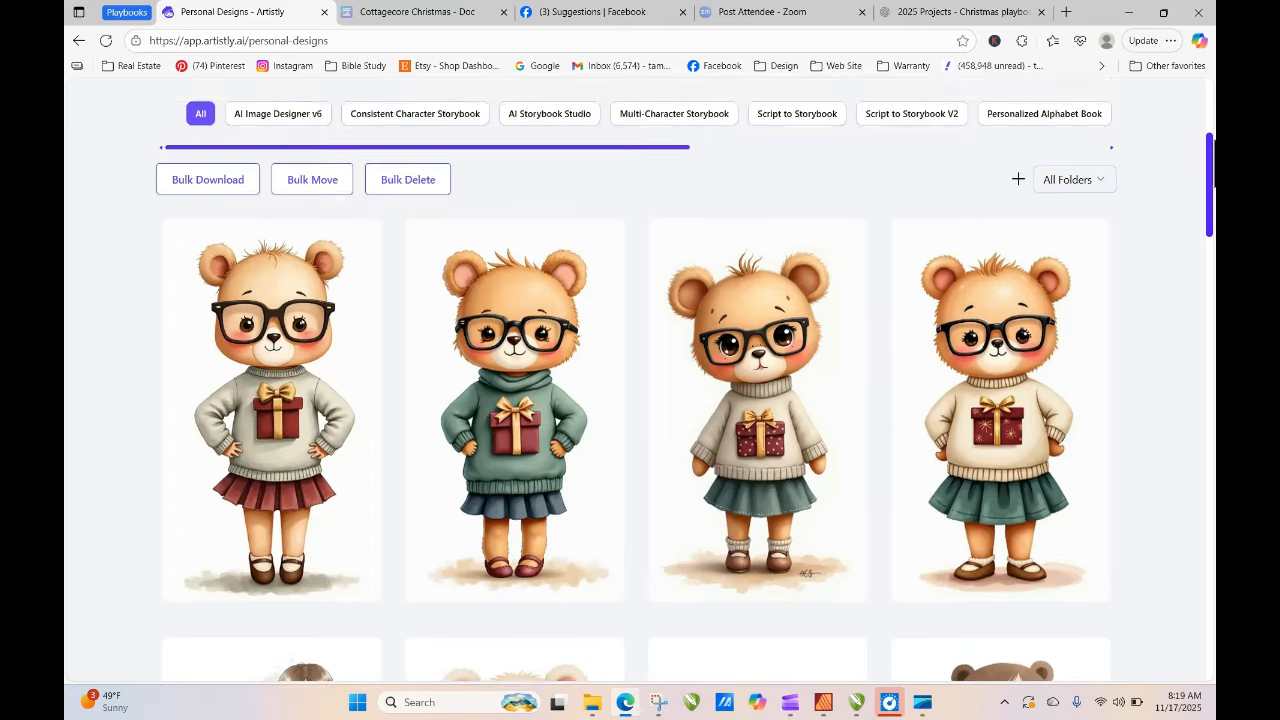
left_click(200, 200)
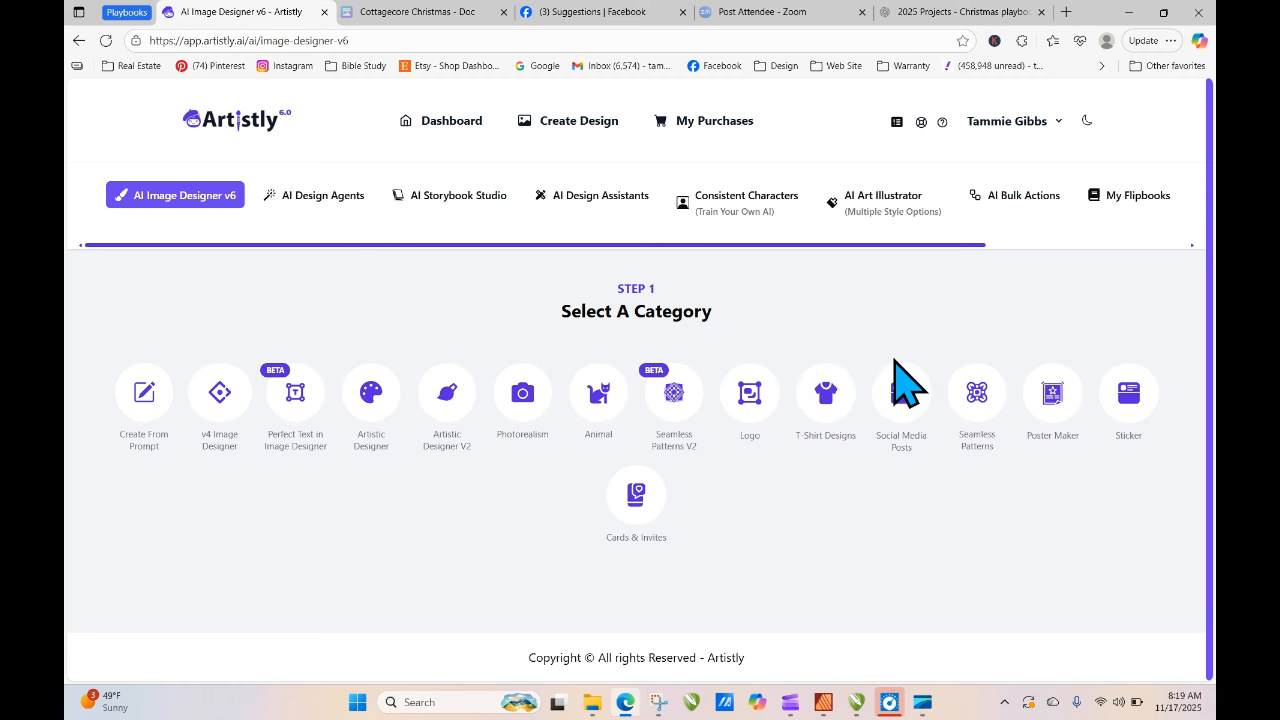
left_click(975, 392)
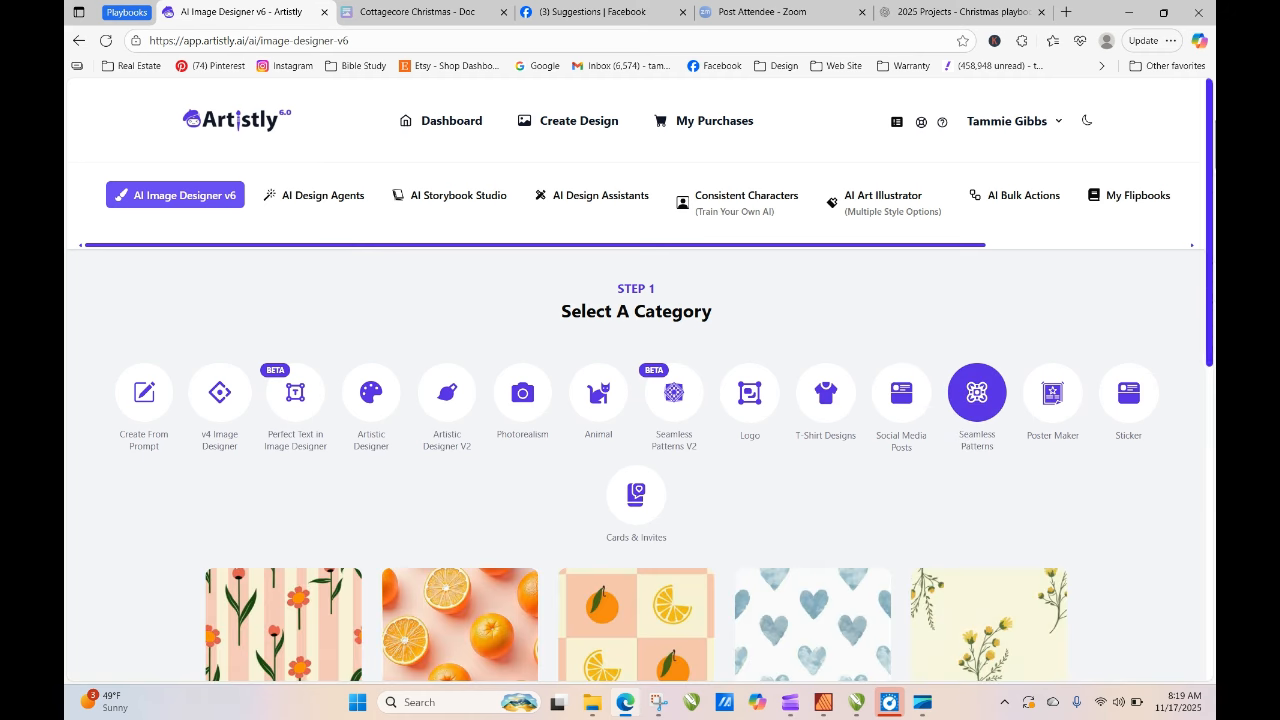
scroll(766, 263, "down", 5)
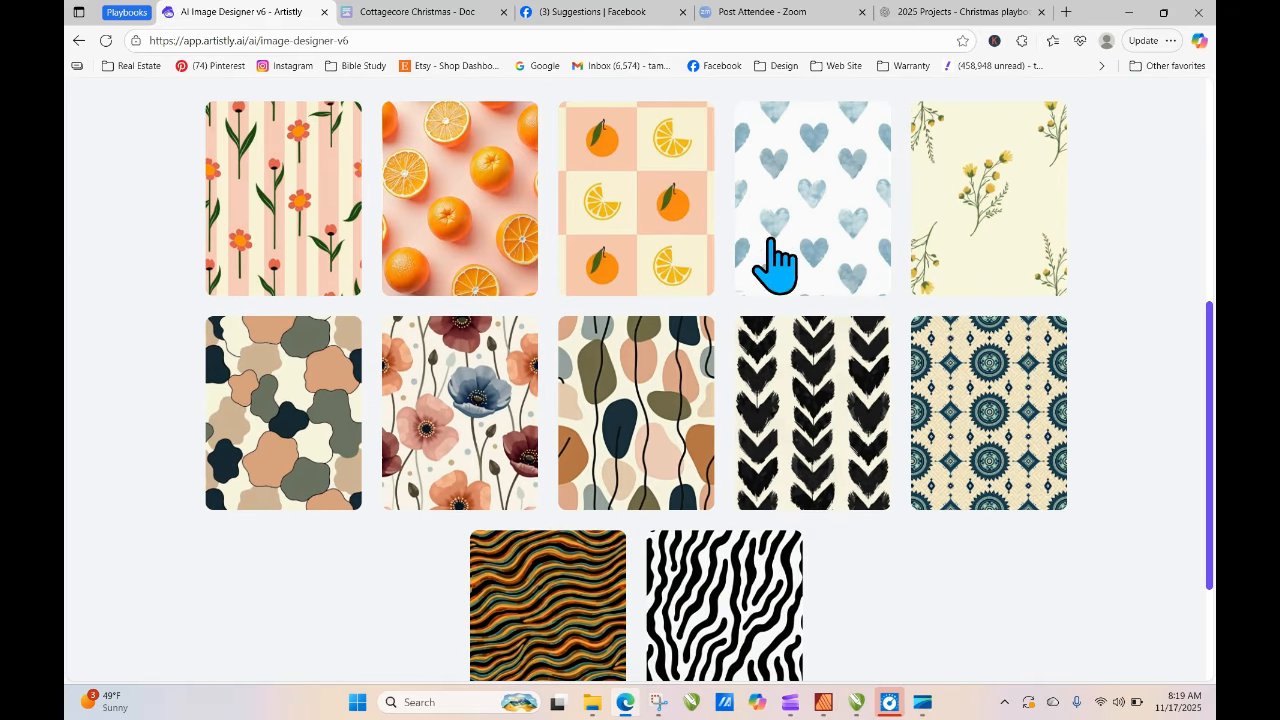
left_click(620, 415)
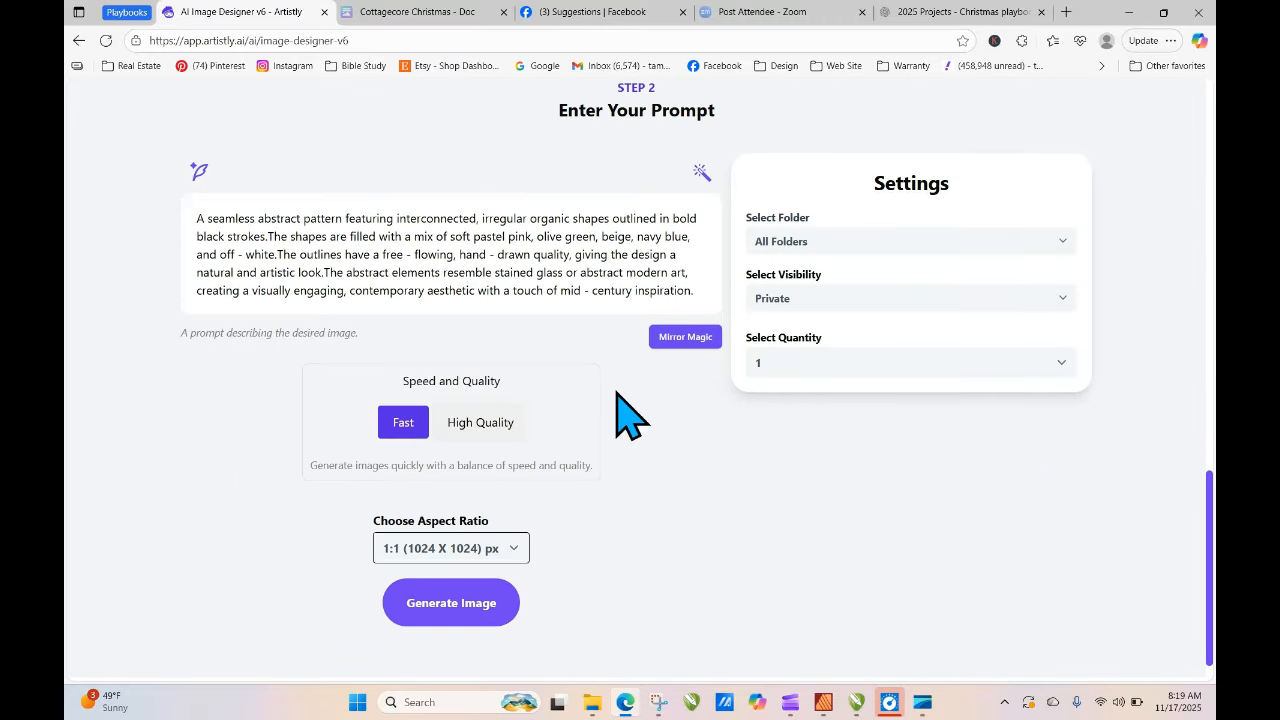
- Replace the whole preset abstract pattern prompt with the copied bear prompt
triple_click(194, 217)
right_click(560, 257)
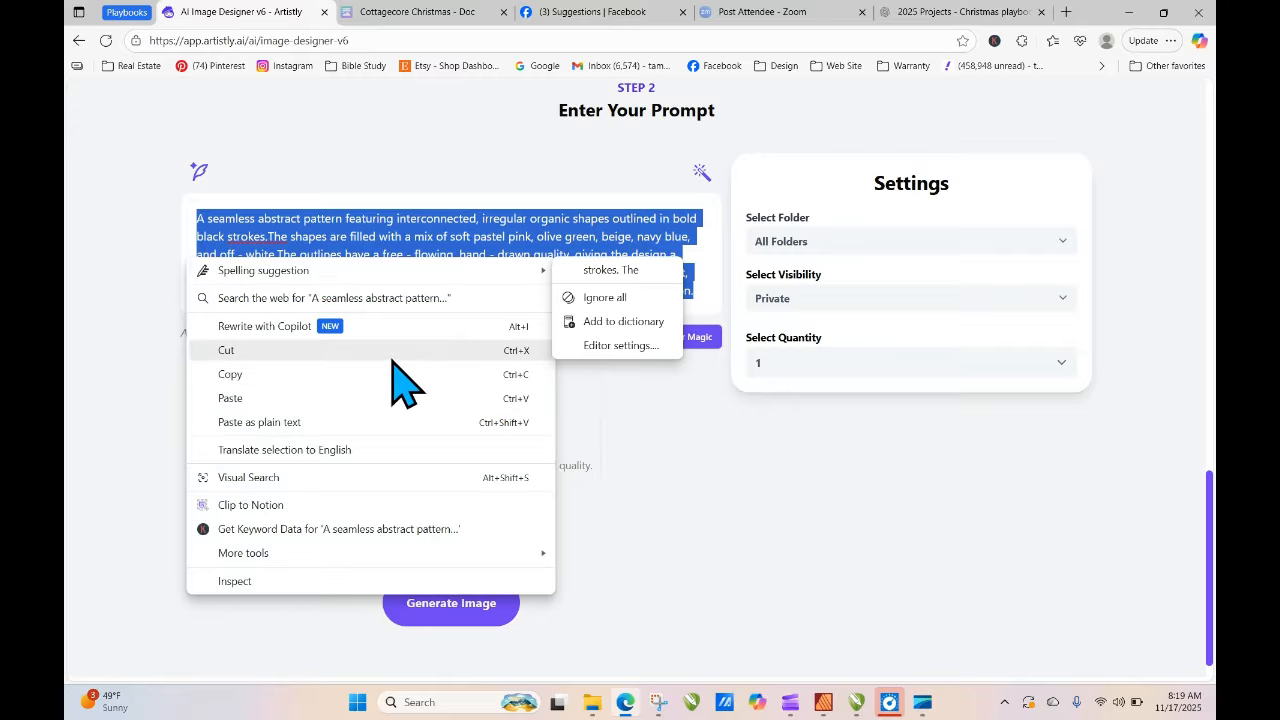
left_click(420, 398)
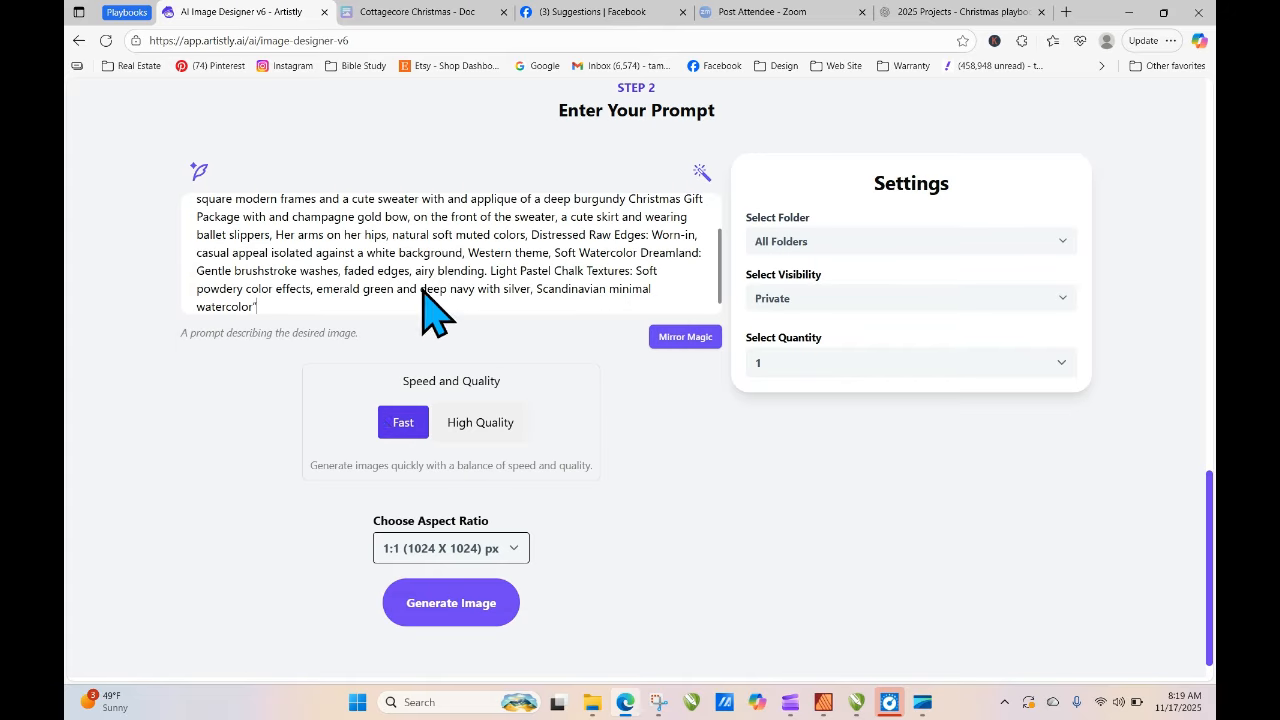
- Generate the Seamless Patterns image in High Quality at a 9:16 (768 X 1344) px aspect ratio
left_click(490, 425)
left_click(490, 550)
left_click(455, 492)
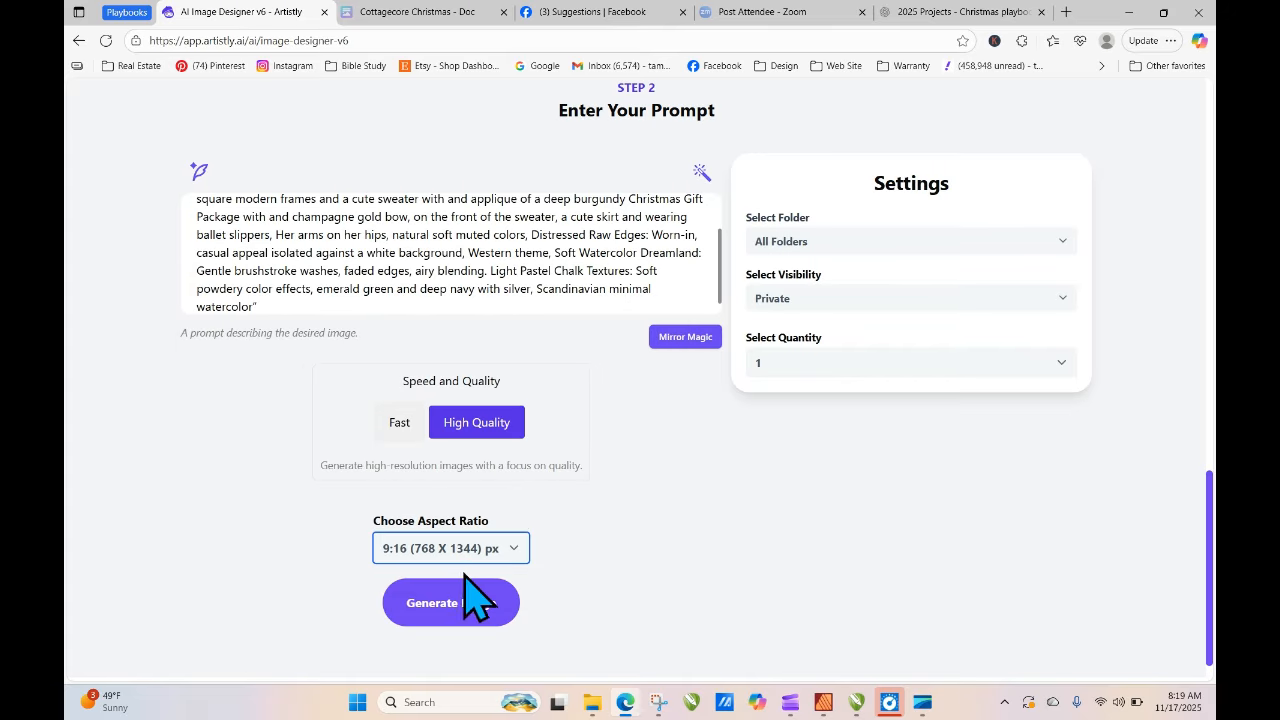
left_click(466, 598)
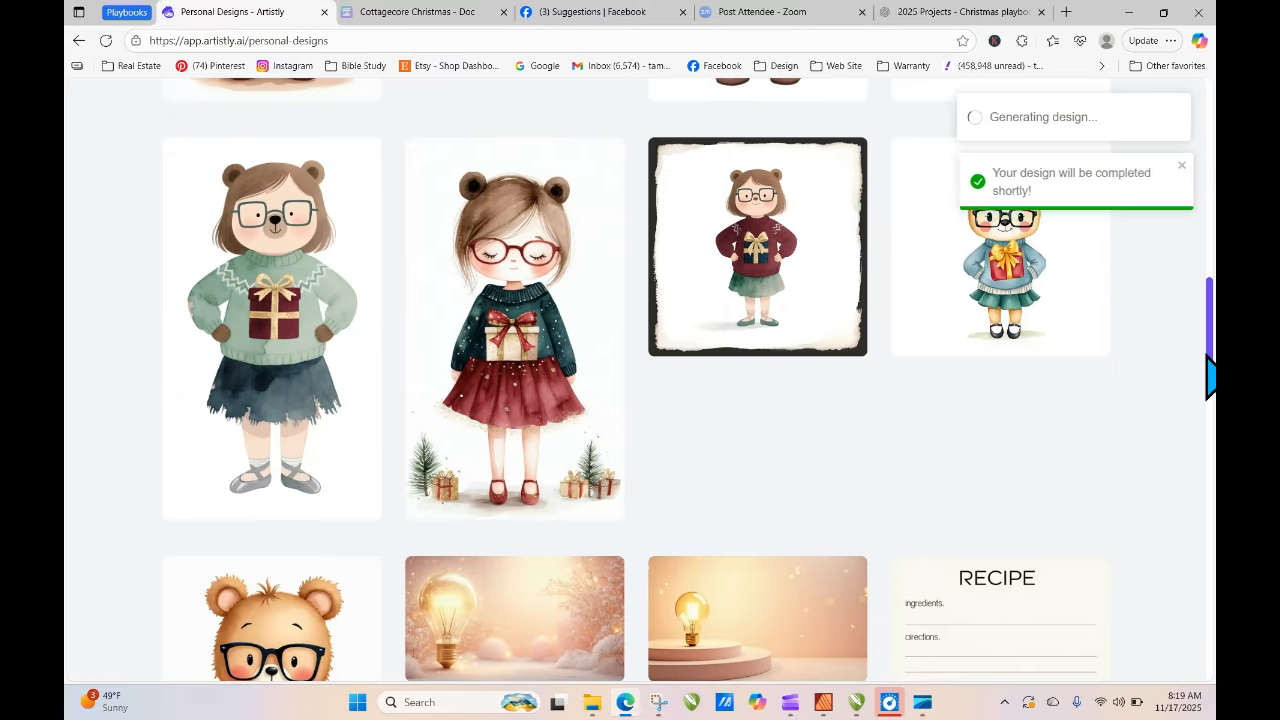
- Reload the personal designs page, view the details of the new Seamless Patterns bear and close them
left_click_drag(1210, 378, 1210, 125)
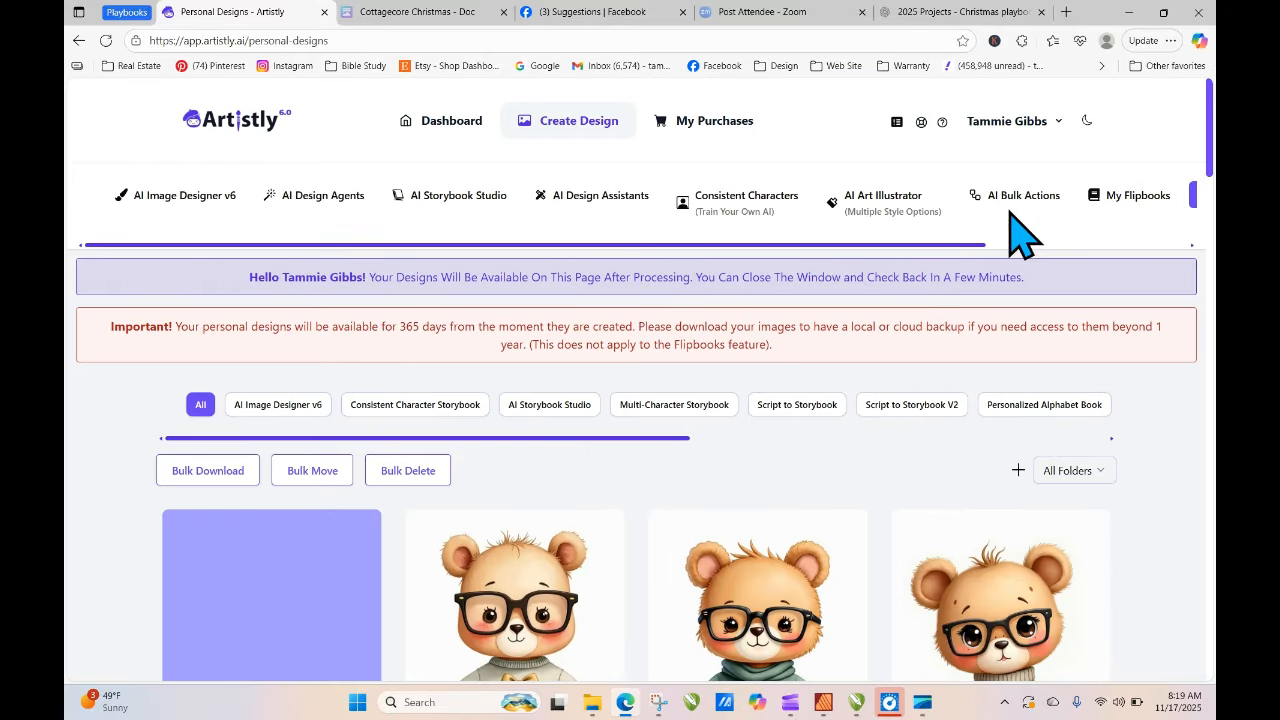
left_click(105, 40)
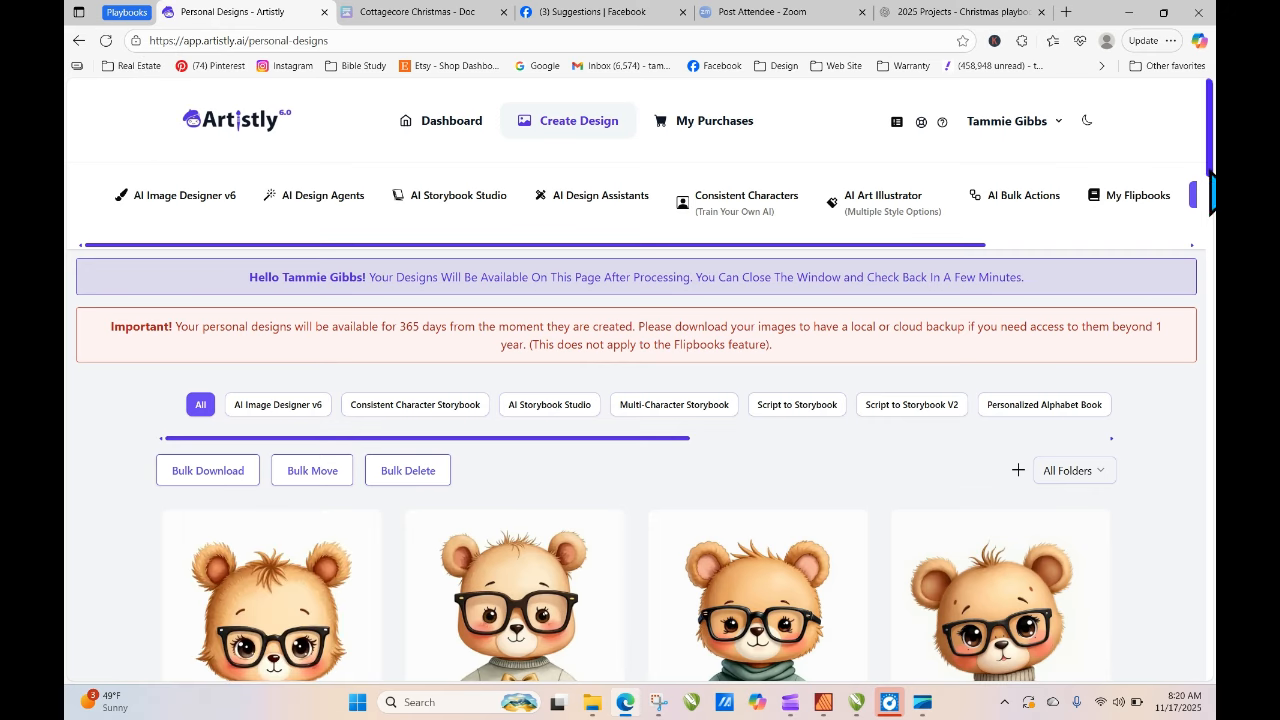
left_click_drag(1211, 147, 1211, 209)
mouse_move(247, 357)
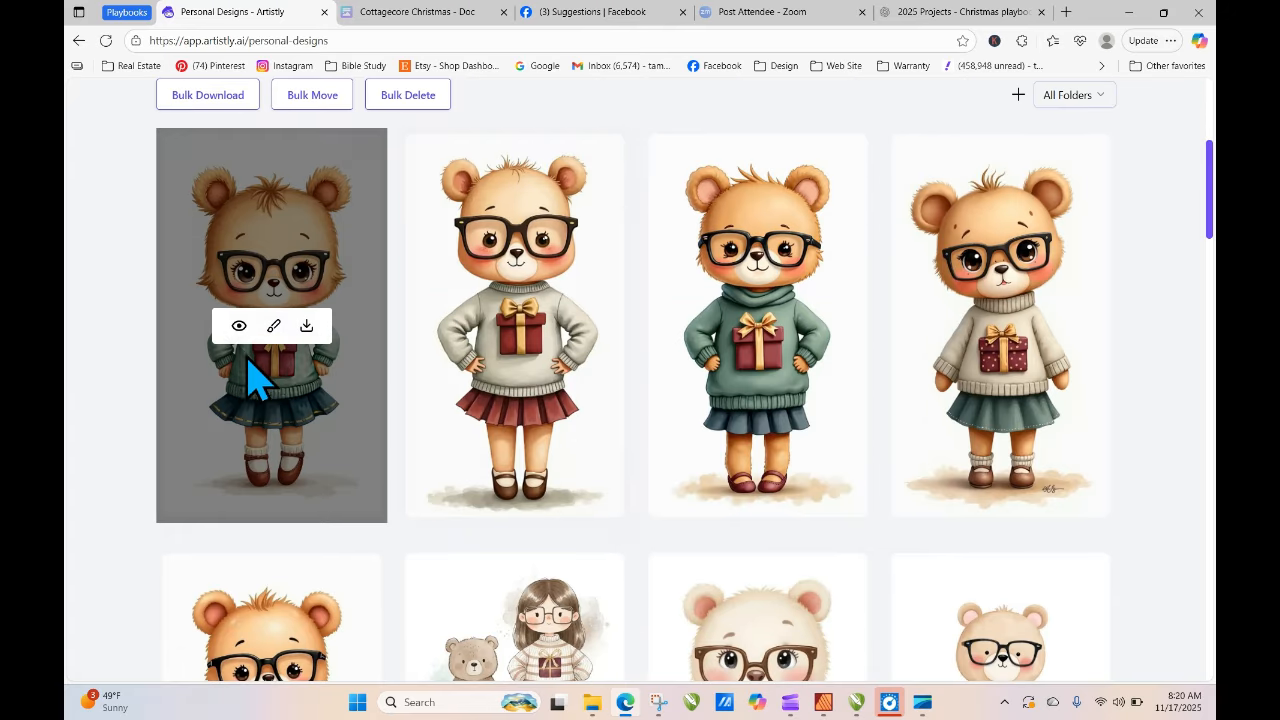
left_click(239, 327)
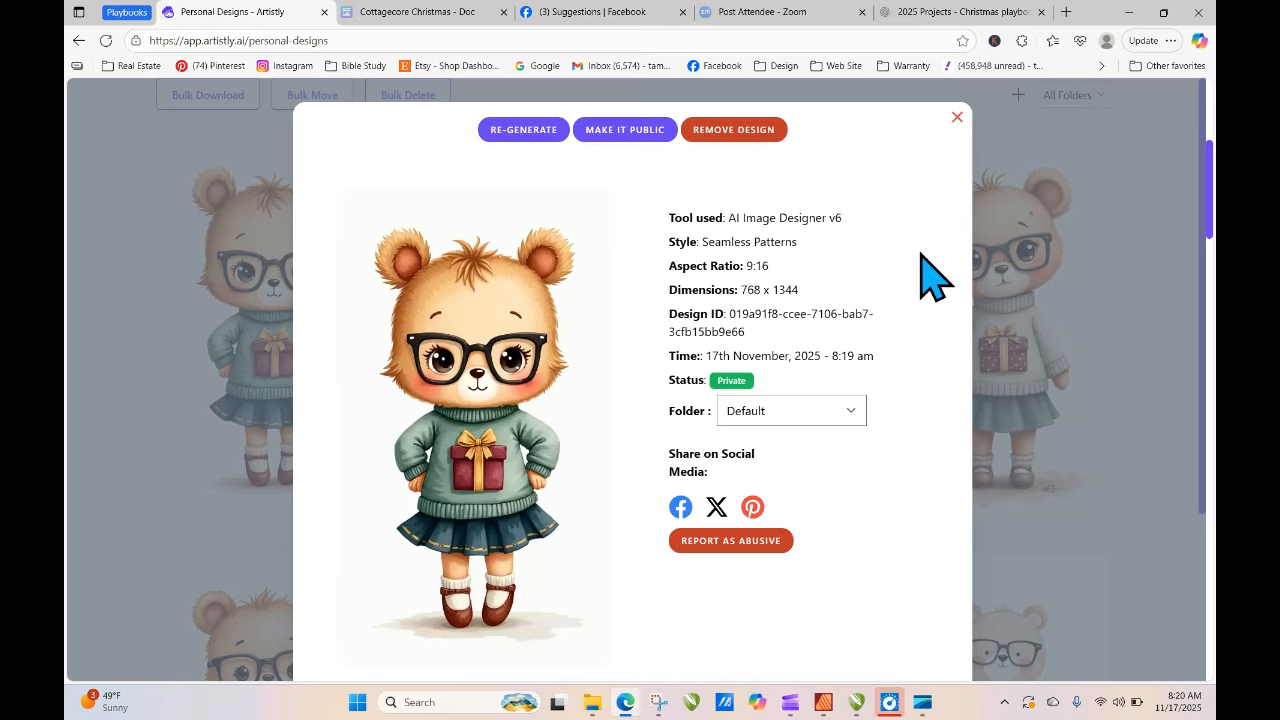
left_click(956, 118)
mouse_move(248, 313)
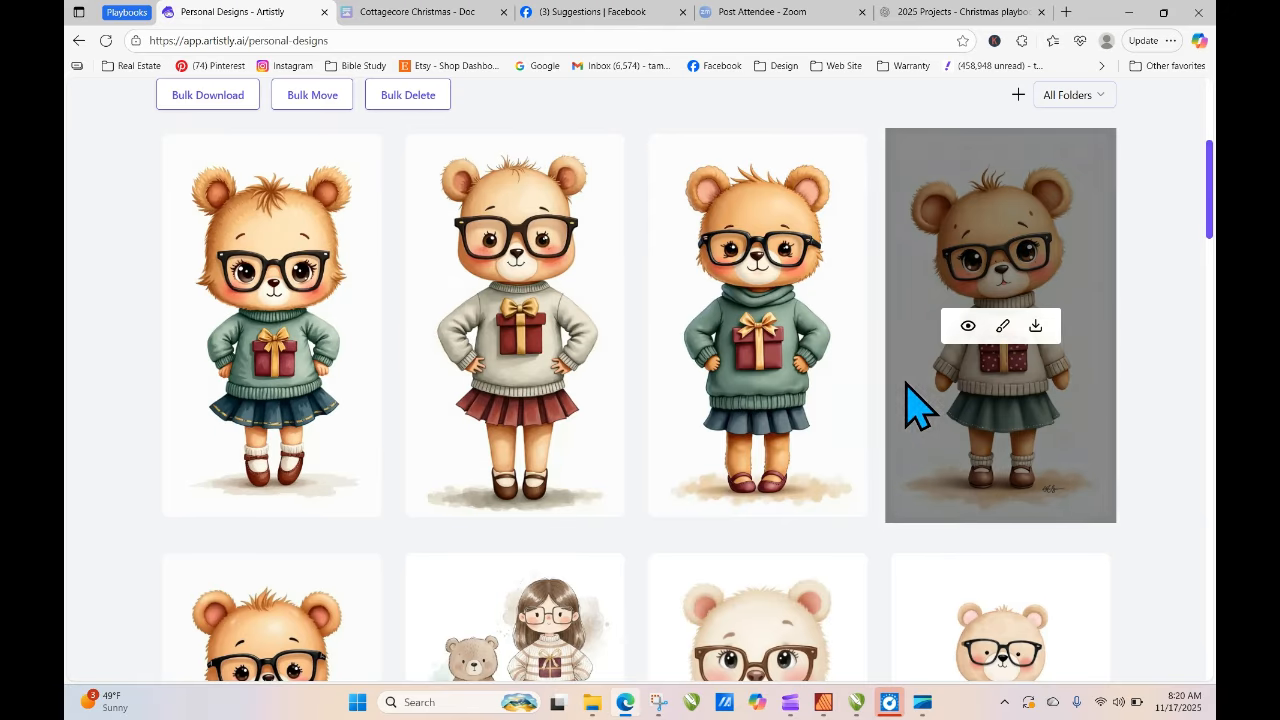
- Start another AI Image Designer v6 image in the Seamless Patterns category with the black-and-white zebra stripe style
left_click_drag(1212, 176, 1214, 90)
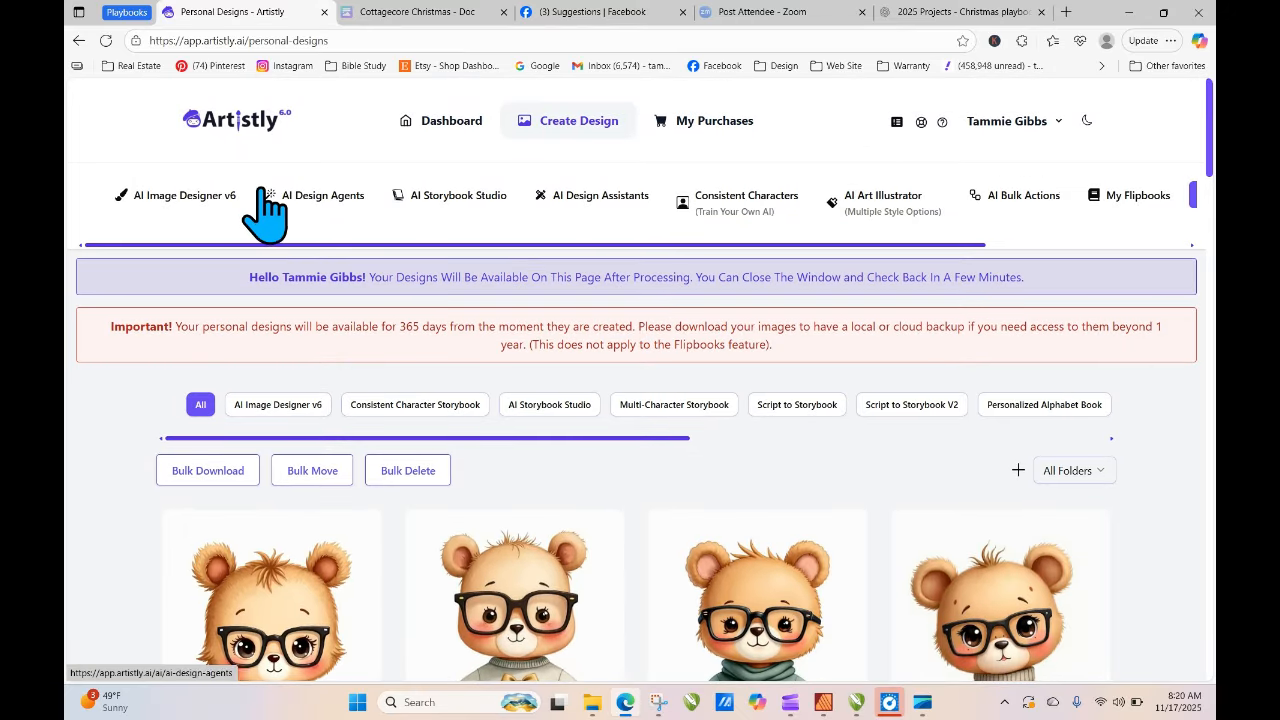
left_click(193, 195)
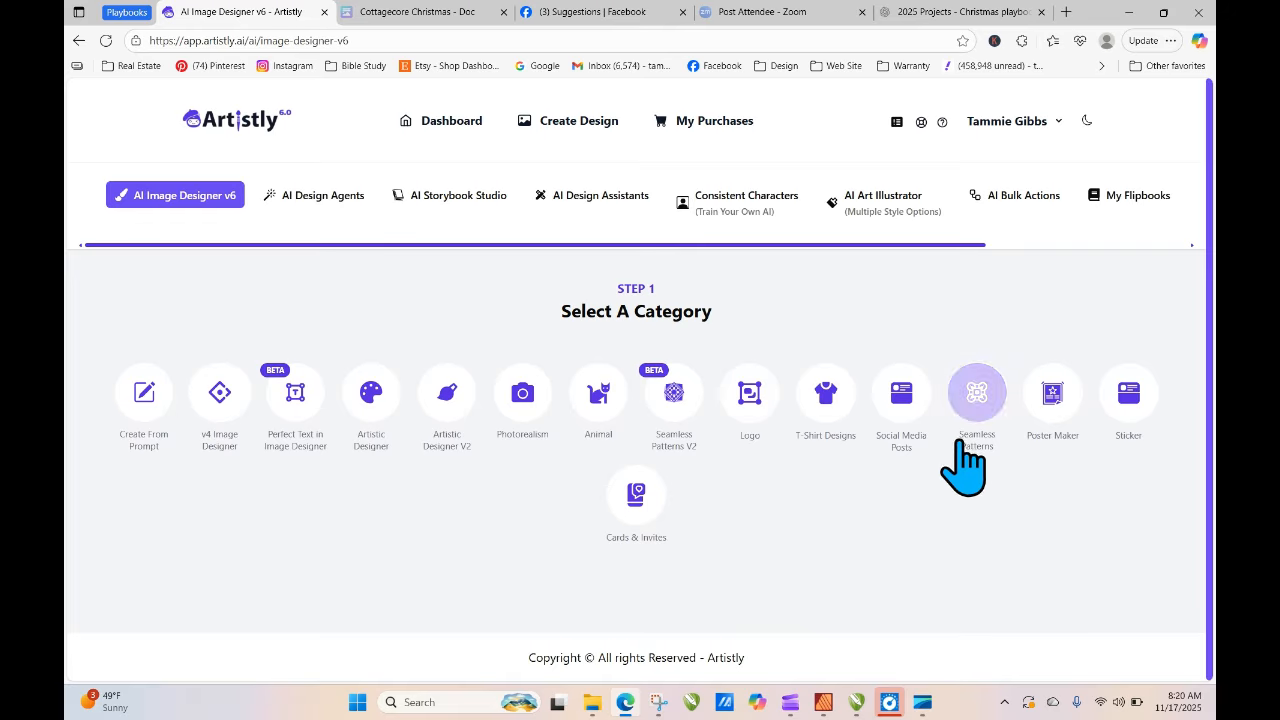
left_click(967, 408)
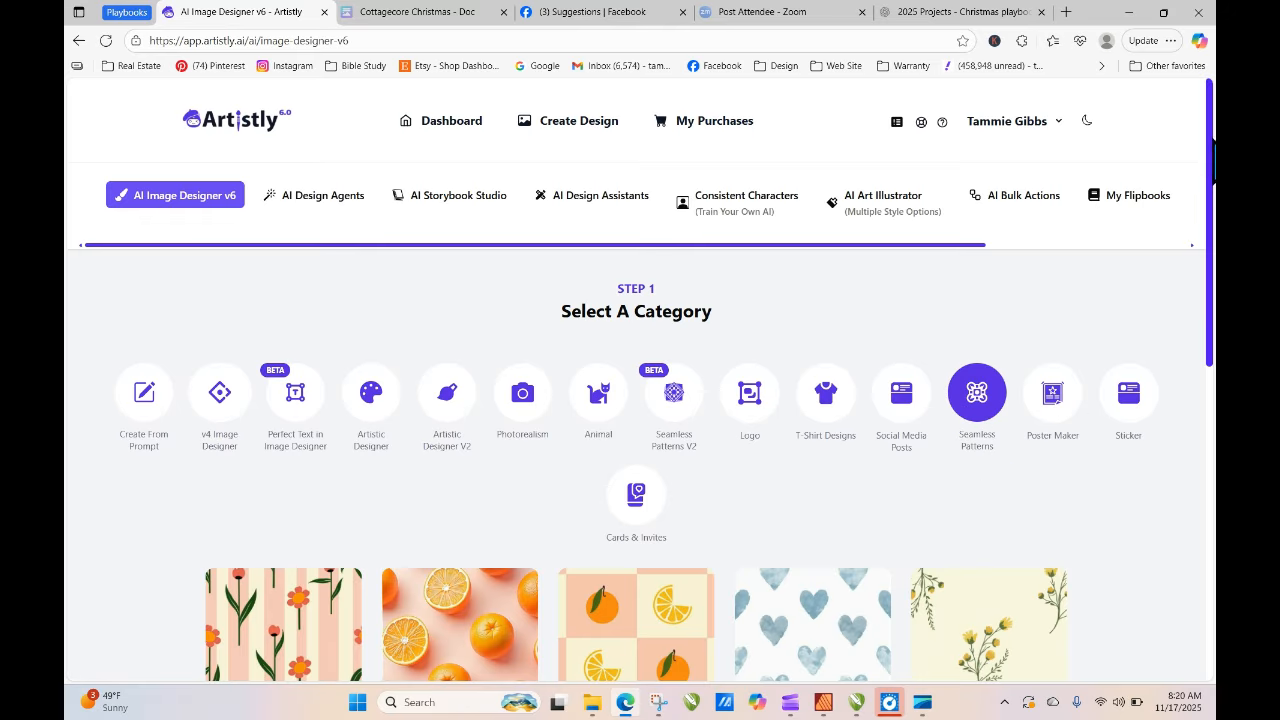
scroll(918, 518, "down", 5)
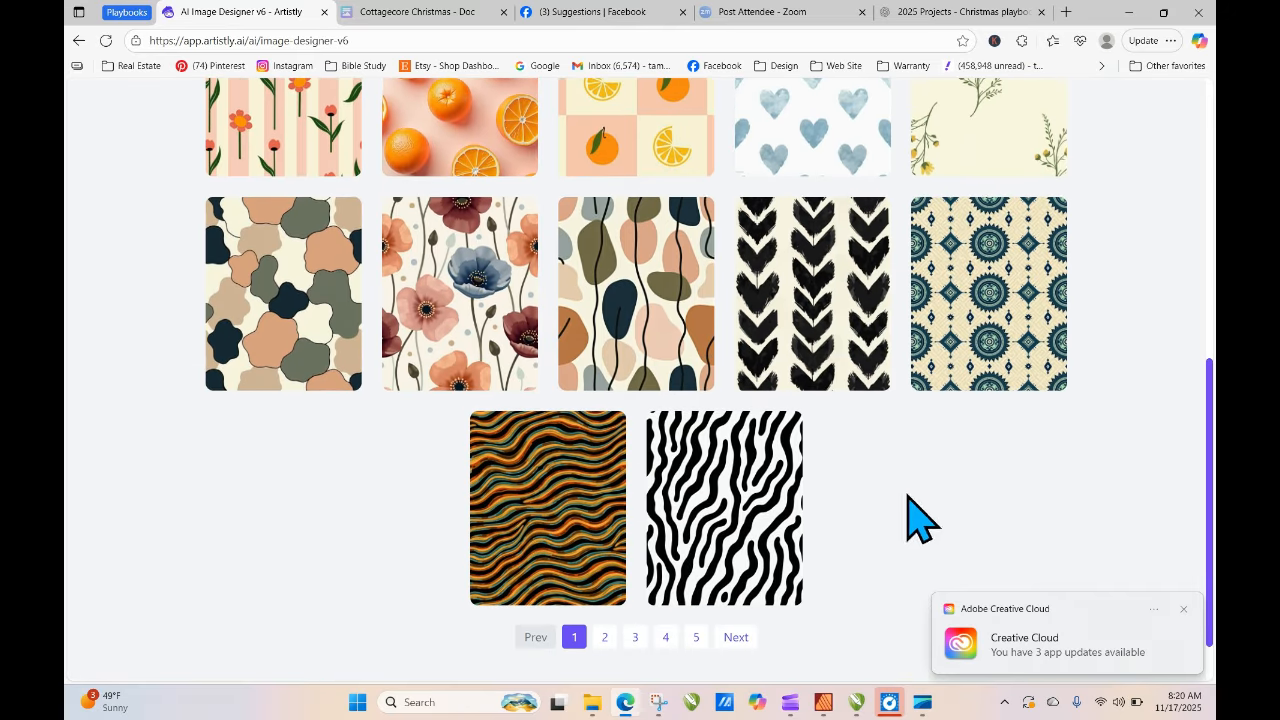
left_click(700, 525)
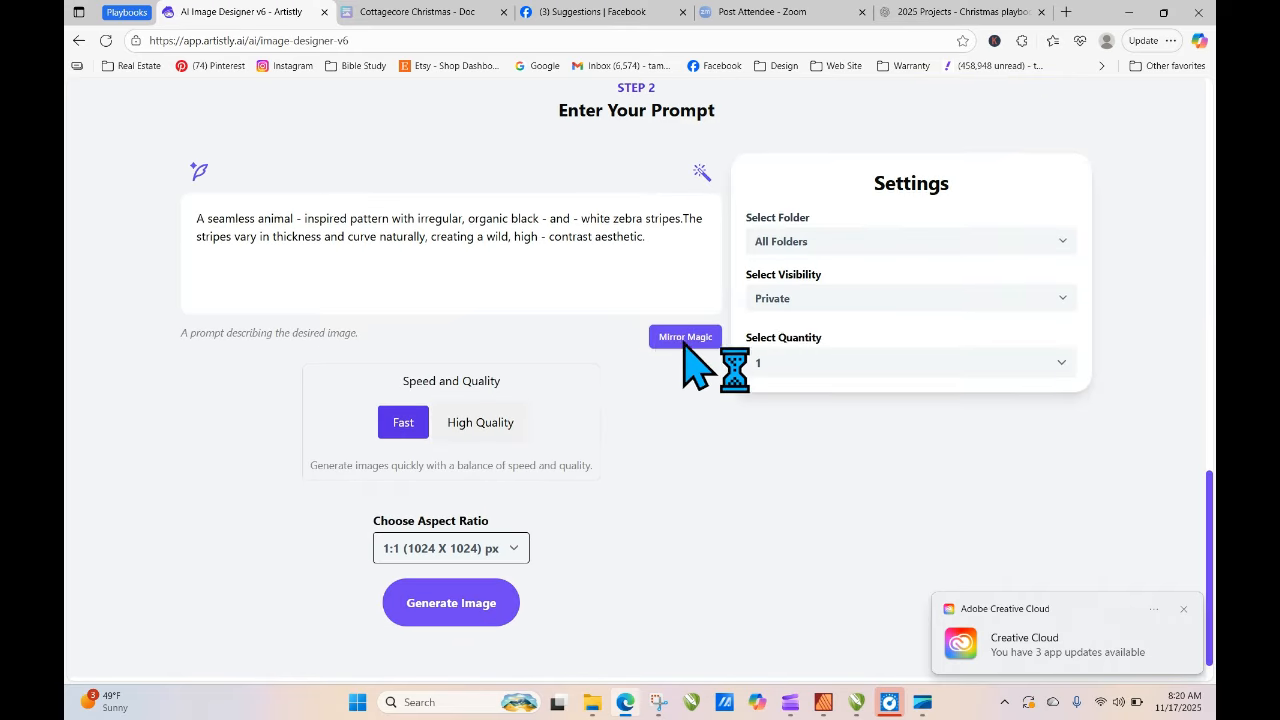
- Replace the whole preset zebra stripe prompt with the copied bear prompt
left_click_drag(684, 243, 200, 220)
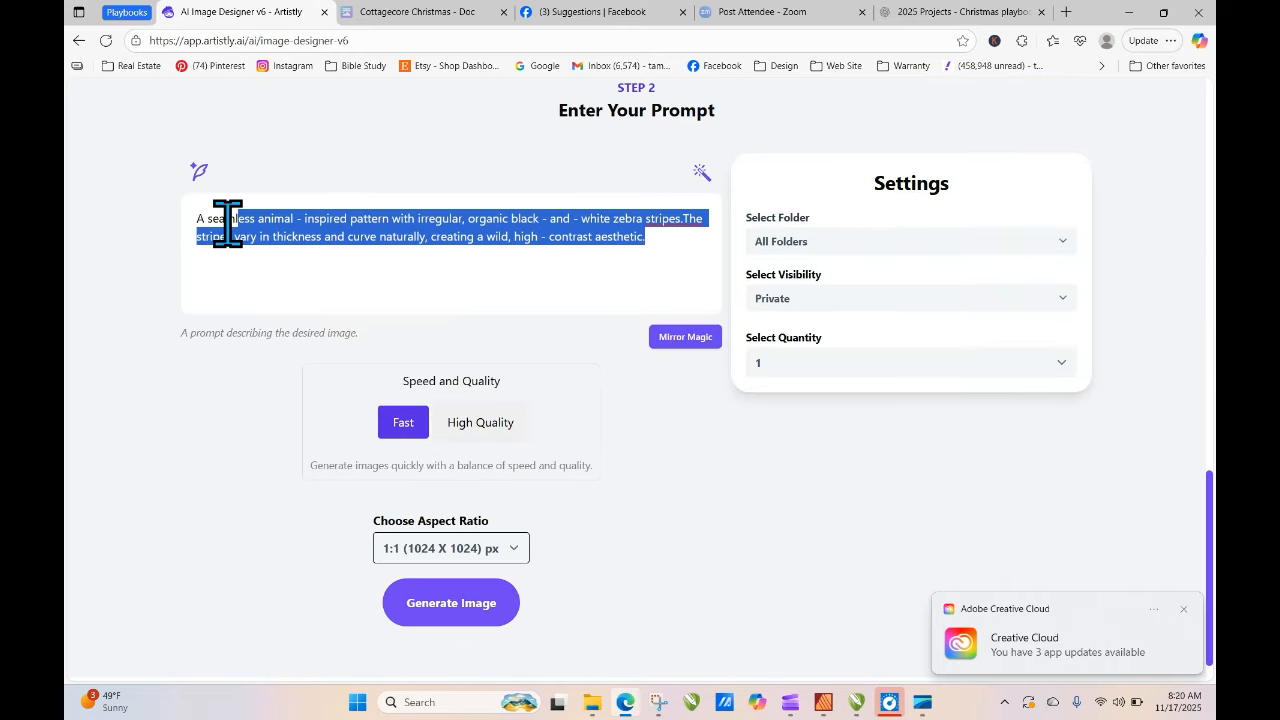
- Replace the zebra-stripe prompt with the copied Christmas gift sweater prompt and generate a High Quality 9:16 (768 X 1344) image
right_click(295, 255)
left_click(270, 391)
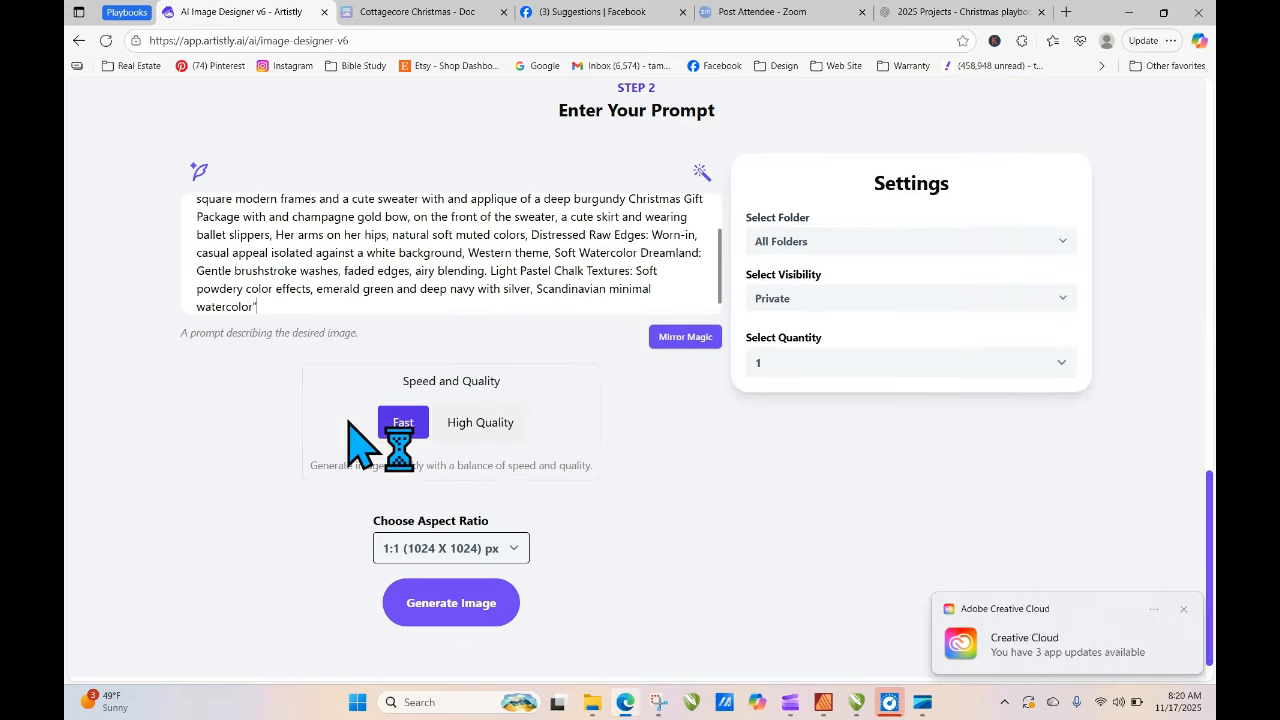
left_click(476, 422)
left_click(425, 549)
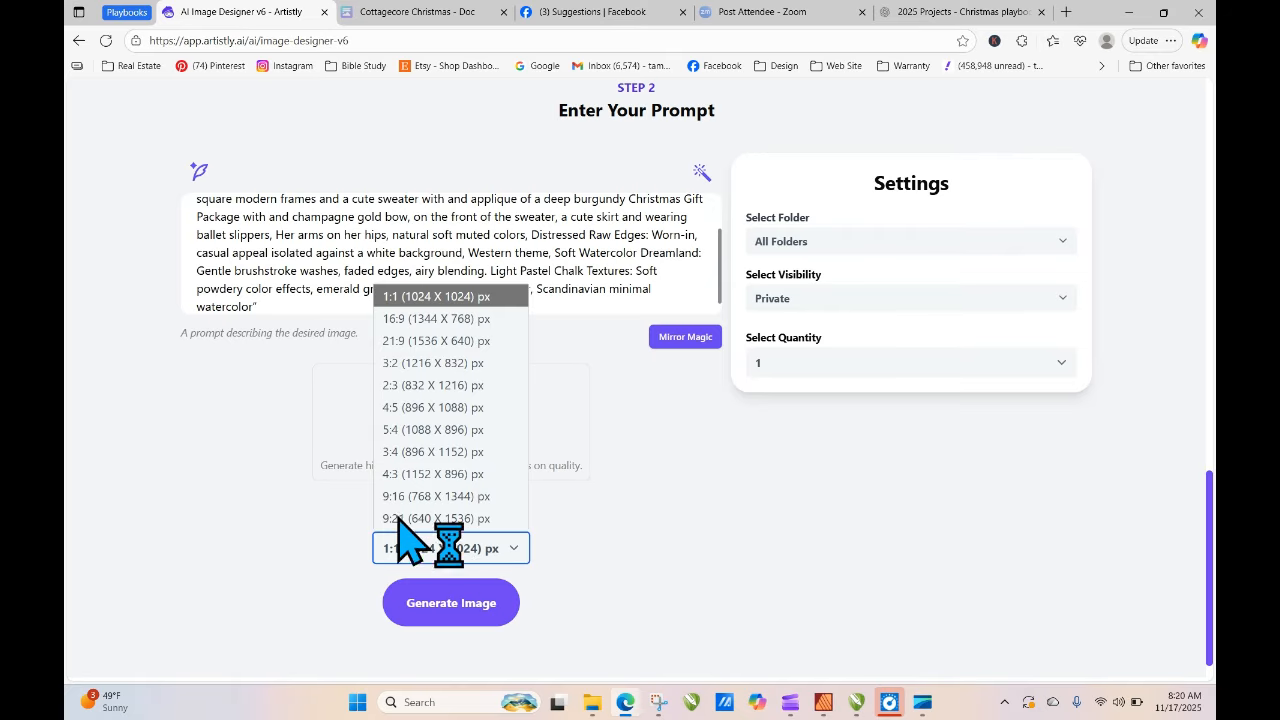
left_click(420, 497)
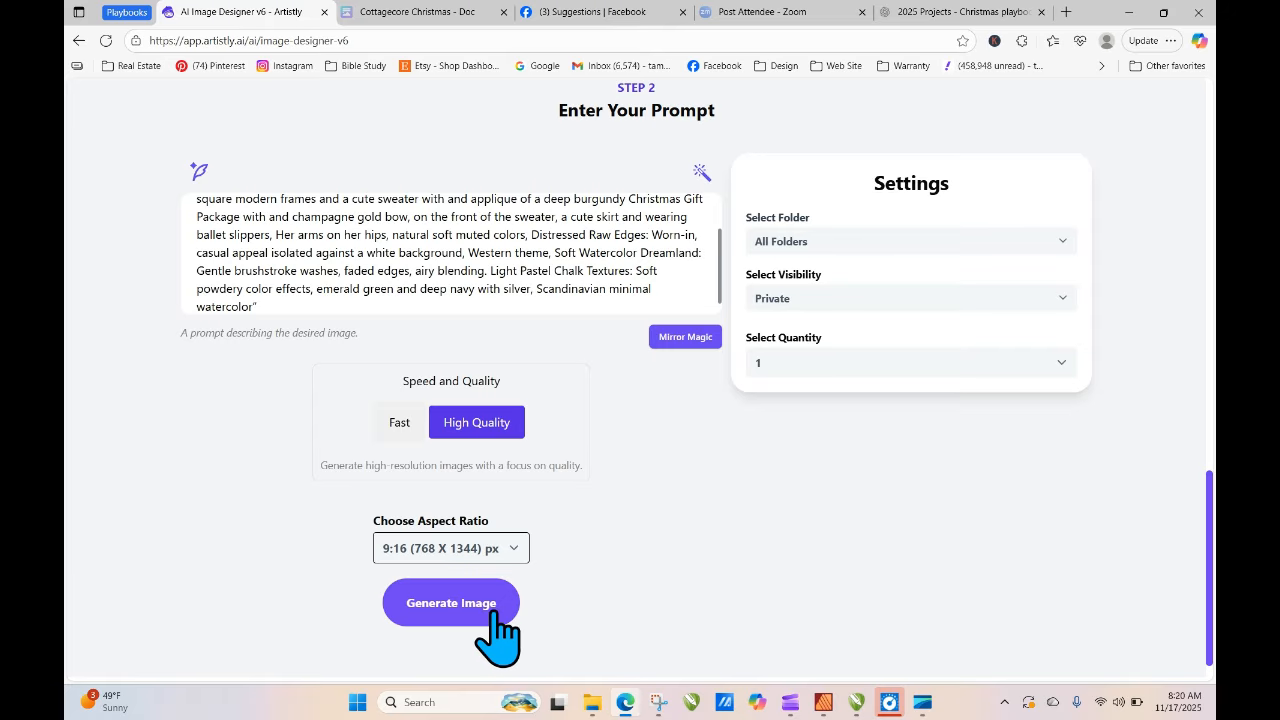
left_click(493, 611)
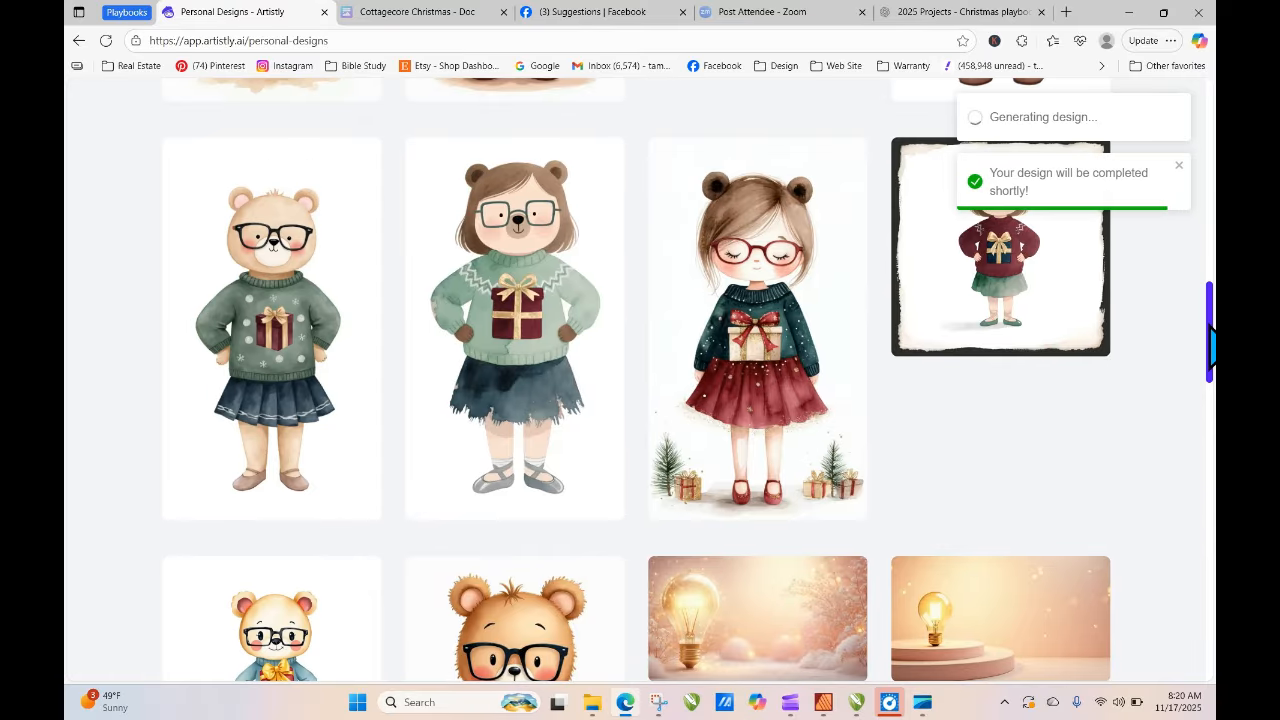
- Refresh the personal designs page and inspect the newest bear design in its detail view, then close it
scroll(1212, 262, "up", 4)
scroll(1212, 262, "up", 8)
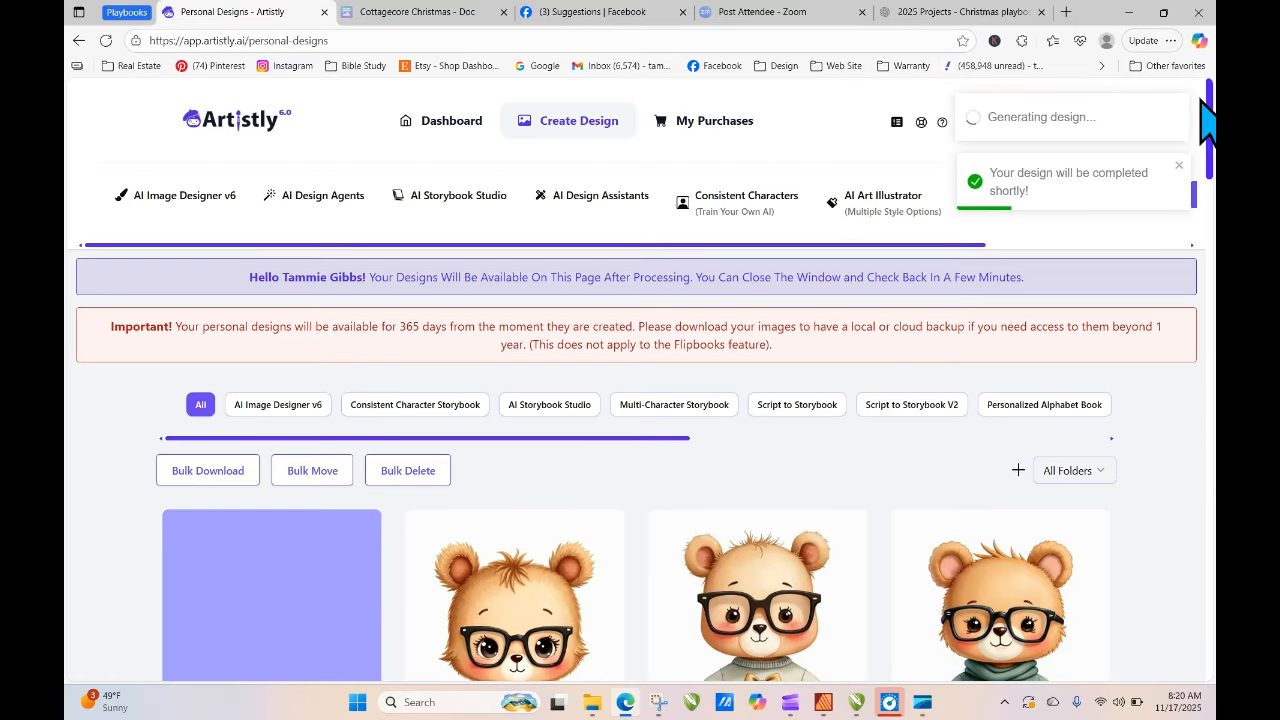
left_click(106, 40)
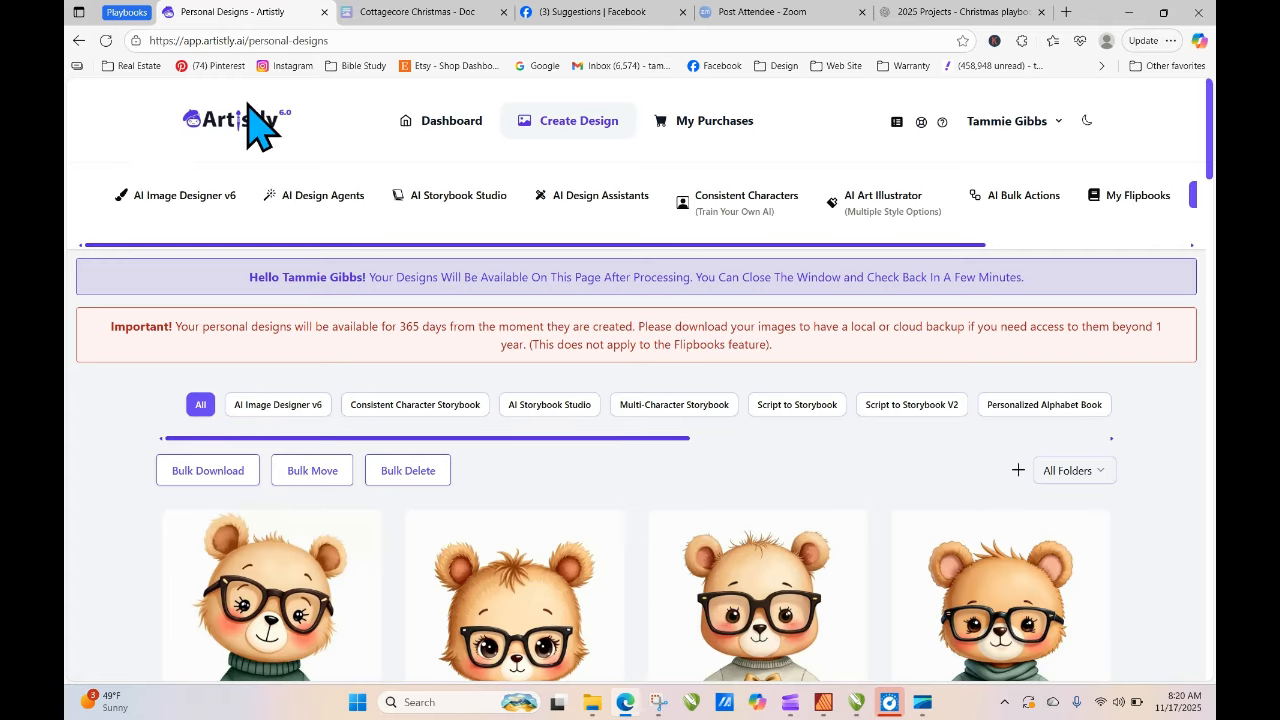
scroll(1212, 118, "down", 3)
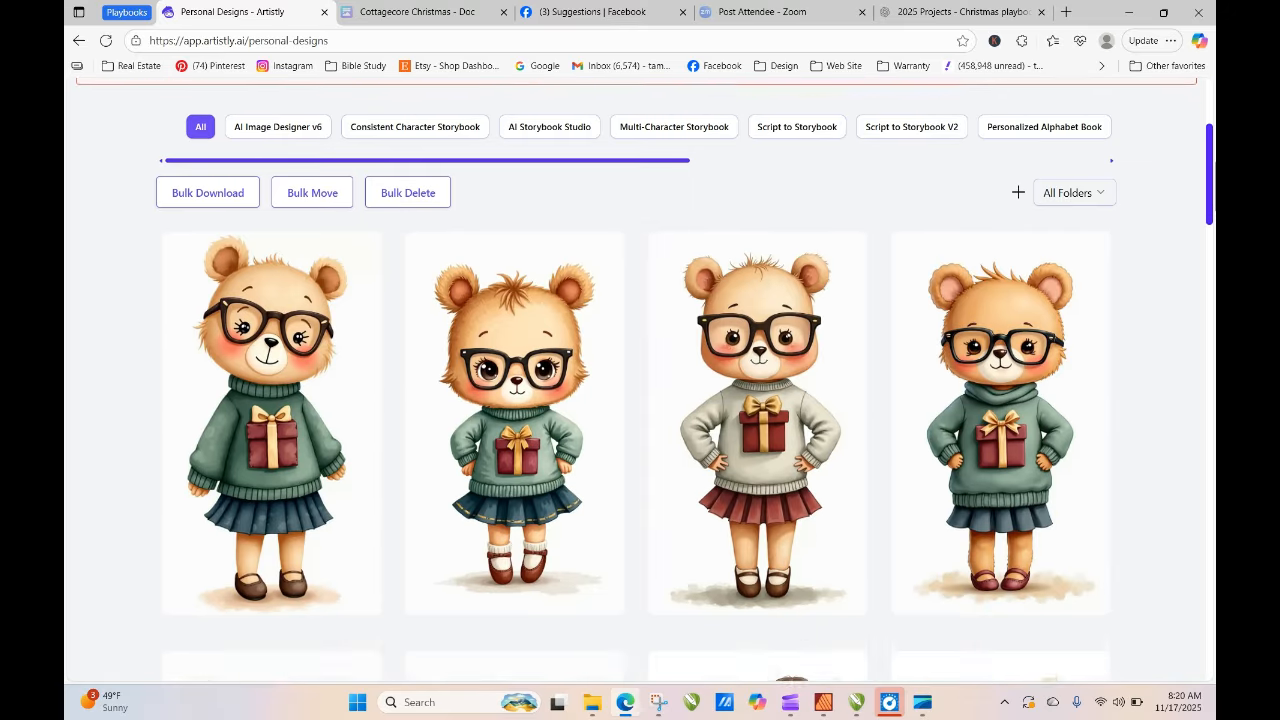
mouse_move(434, 406)
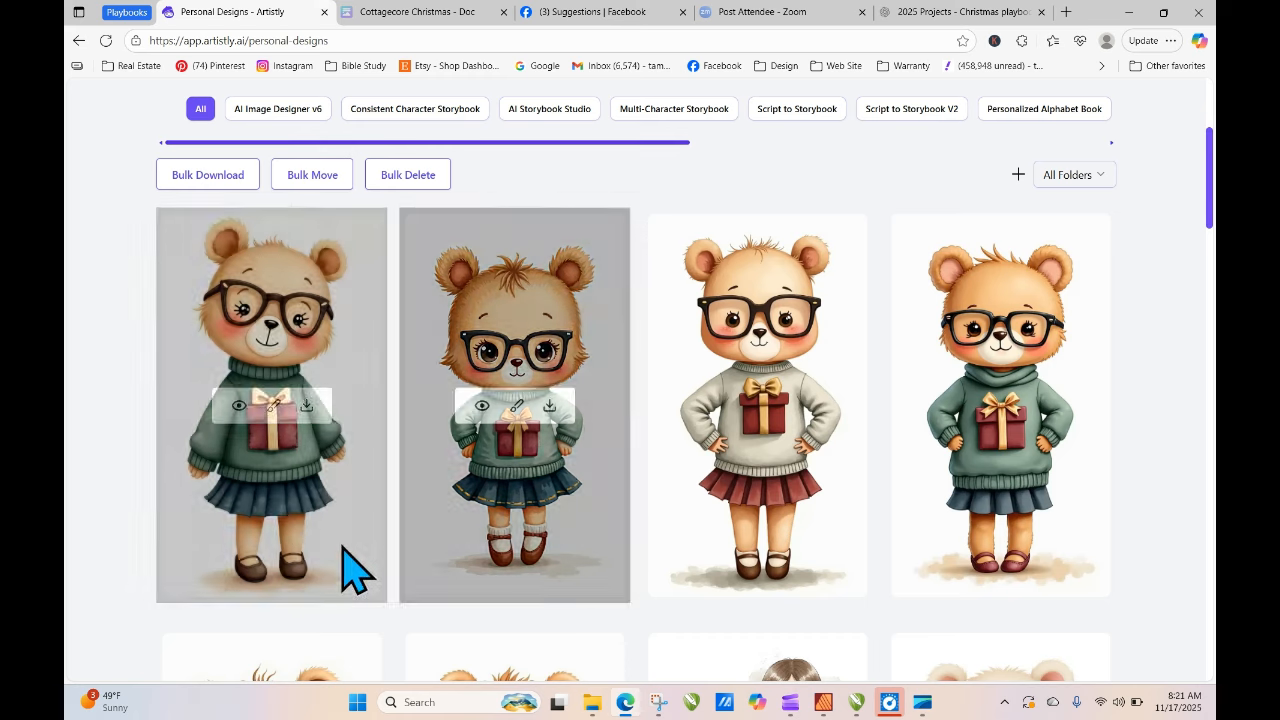
left_click(238, 406)
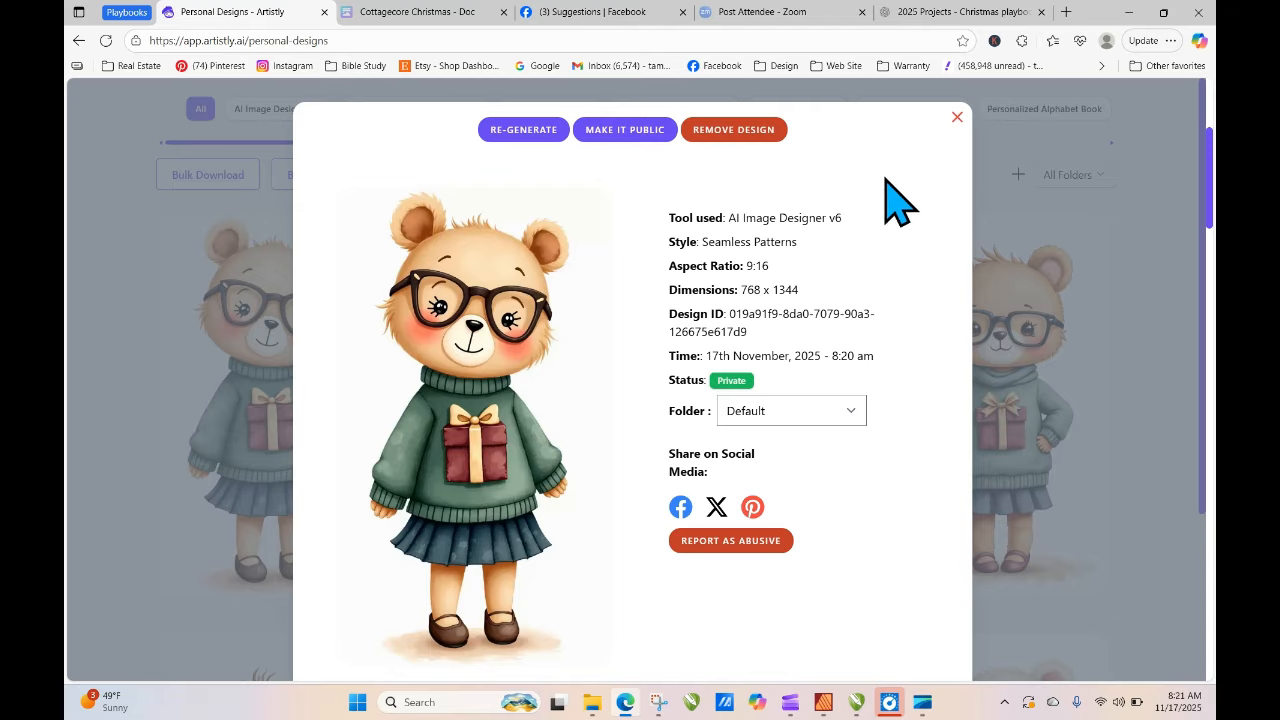
left_click(957, 118)
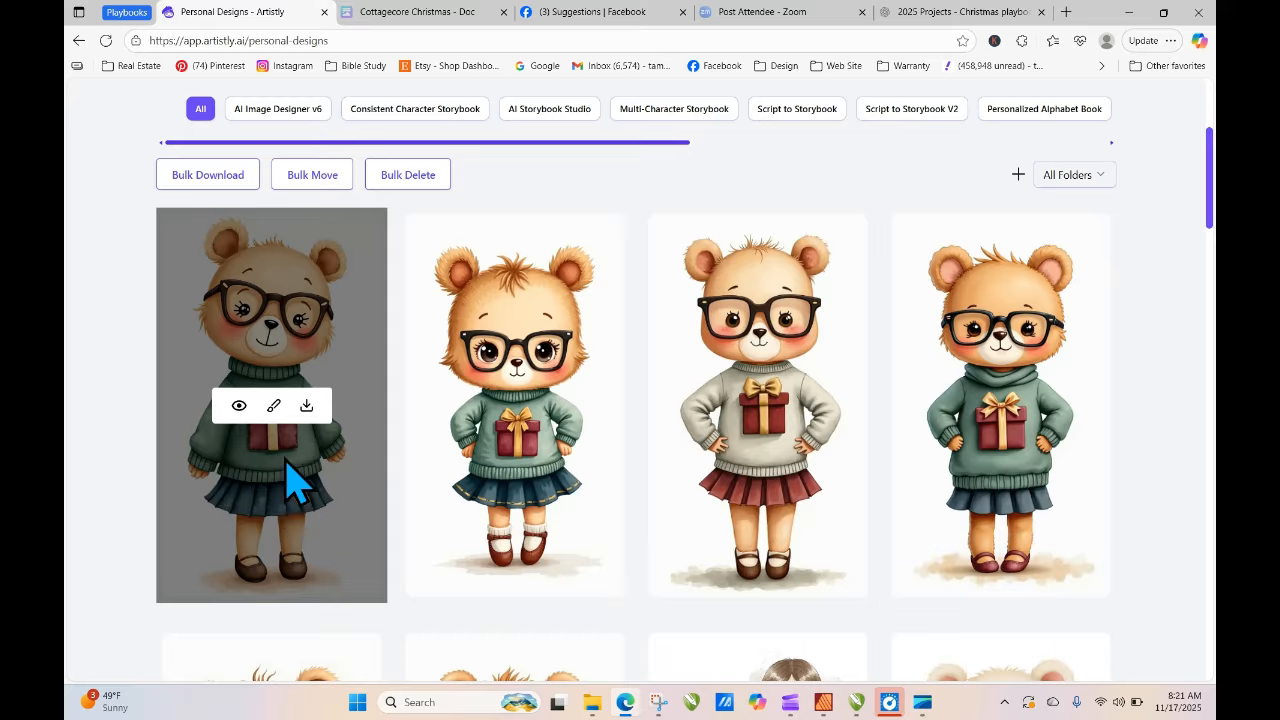
- Start a new AI Image Designer v6 design from the marriage ceremony heart sample in the Poster Maker category
scroll(1210, 155, "up", 3)
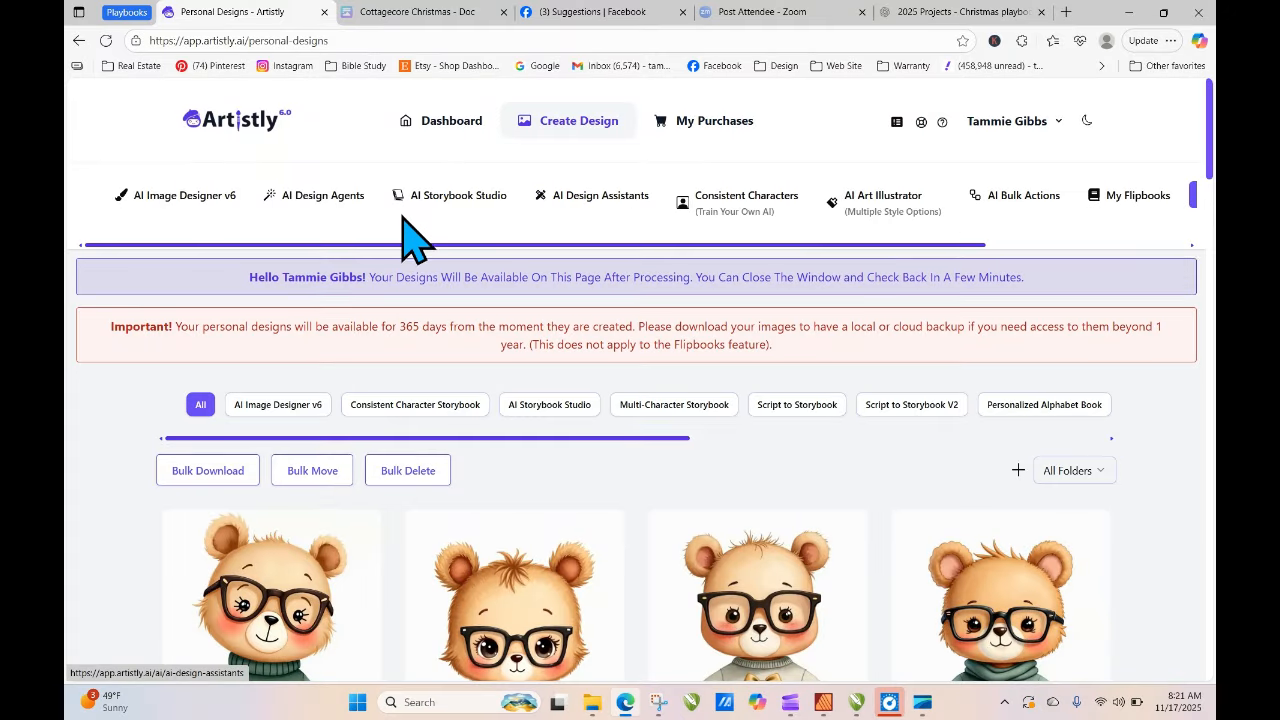
left_click(223, 192)
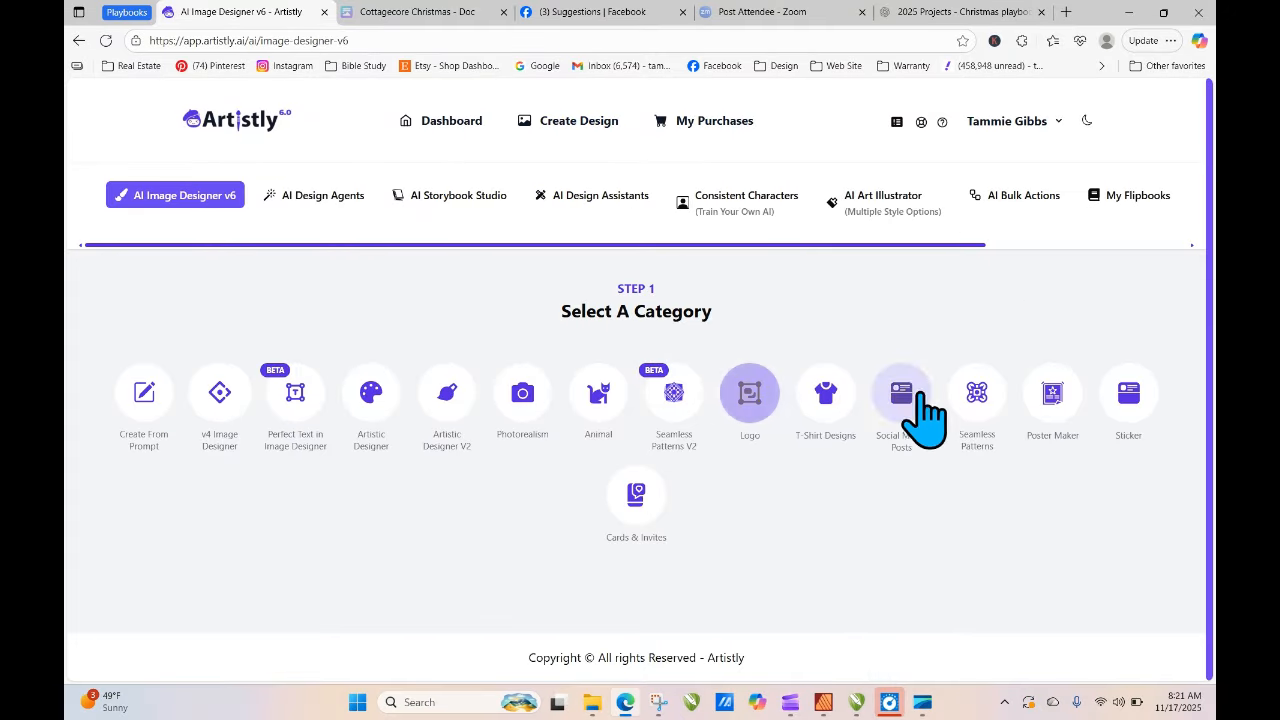
left_click(1050, 410)
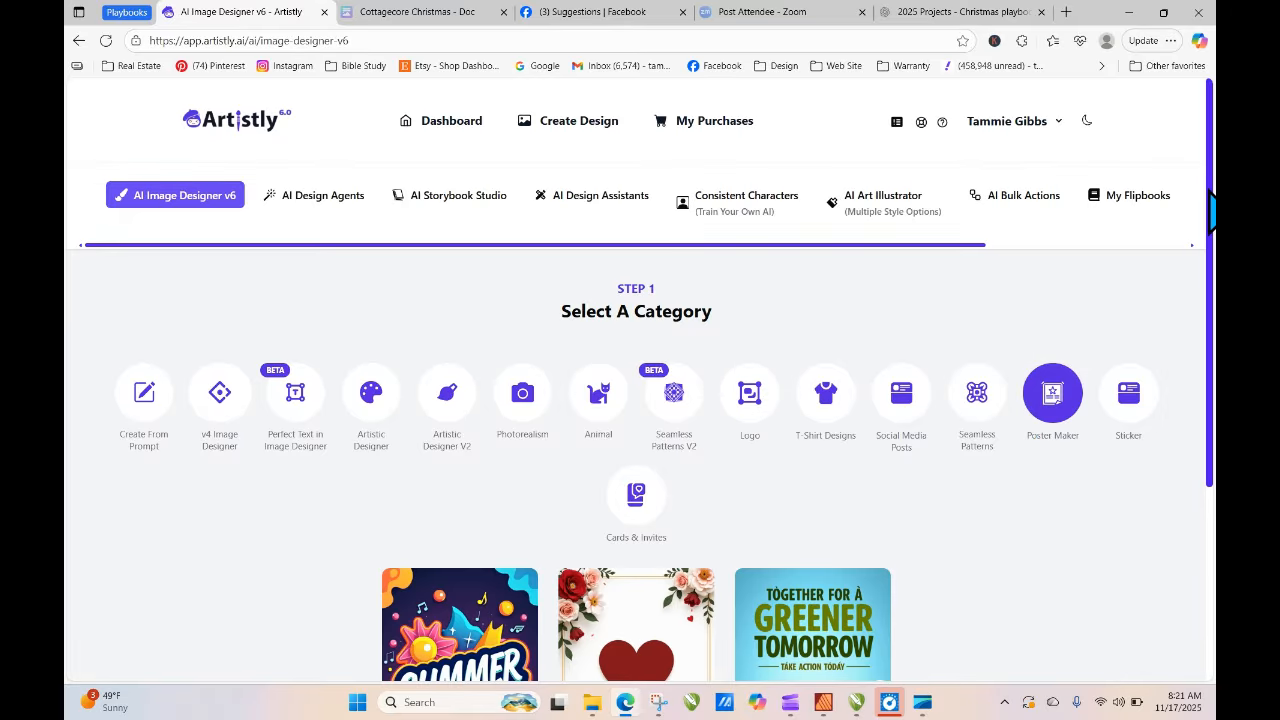
scroll(1200, 222, "down", 3)
left_click(620, 422)
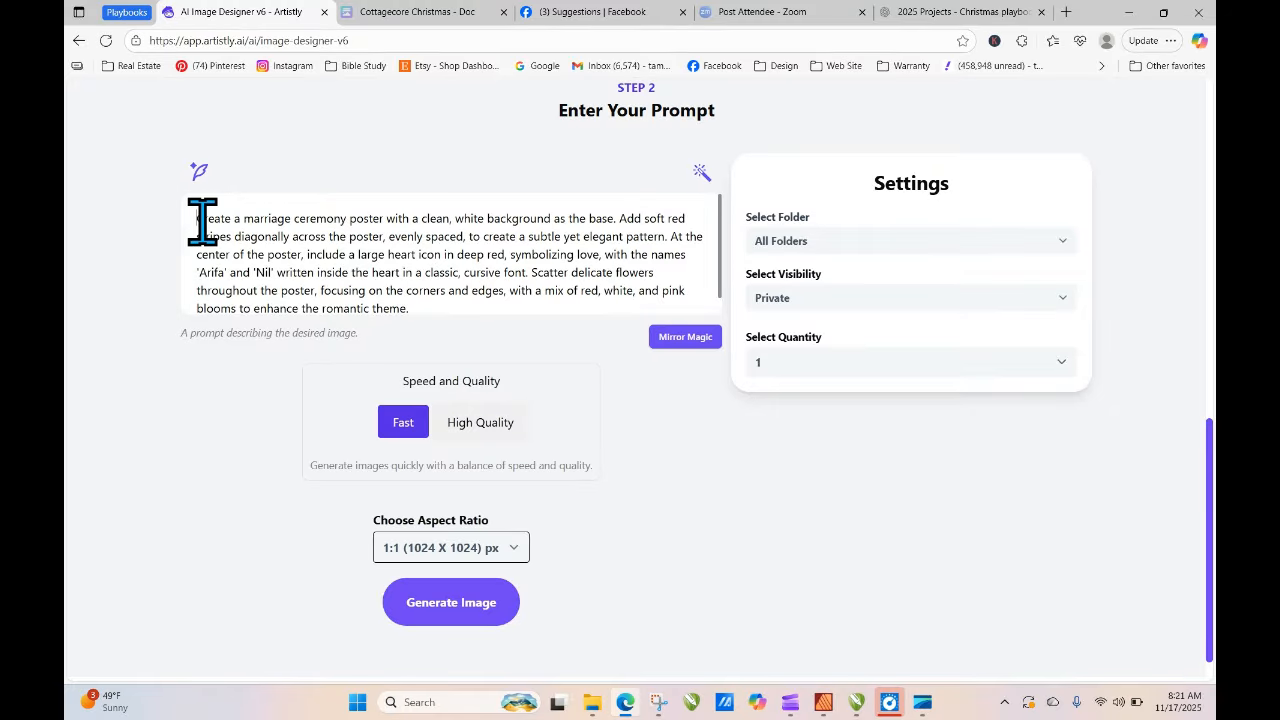
- Replace the marriage ceremony prompt with the copied Christmas gift sweater prompt and generate a High Quality 9:16 (768 X 1344) image
left_click_drag(200, 220, 480, 340)
right_click(250, 215)
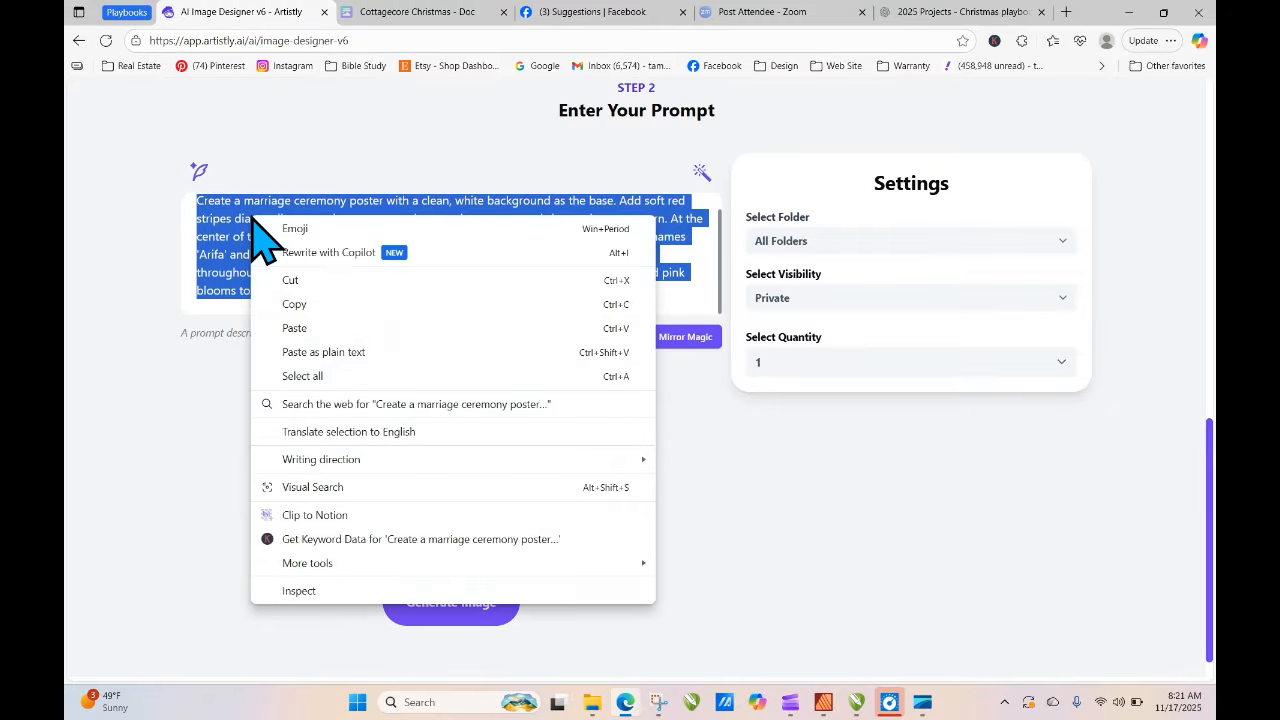
left_click(316, 320)
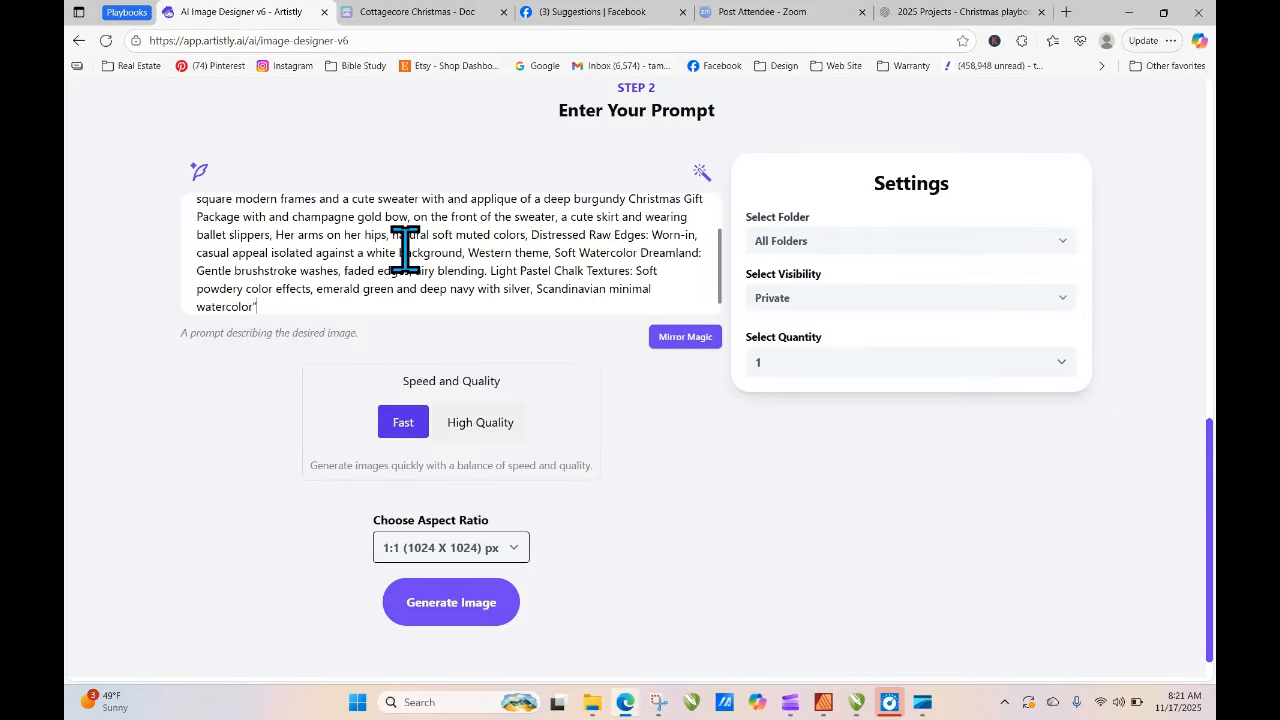
left_click(482, 425)
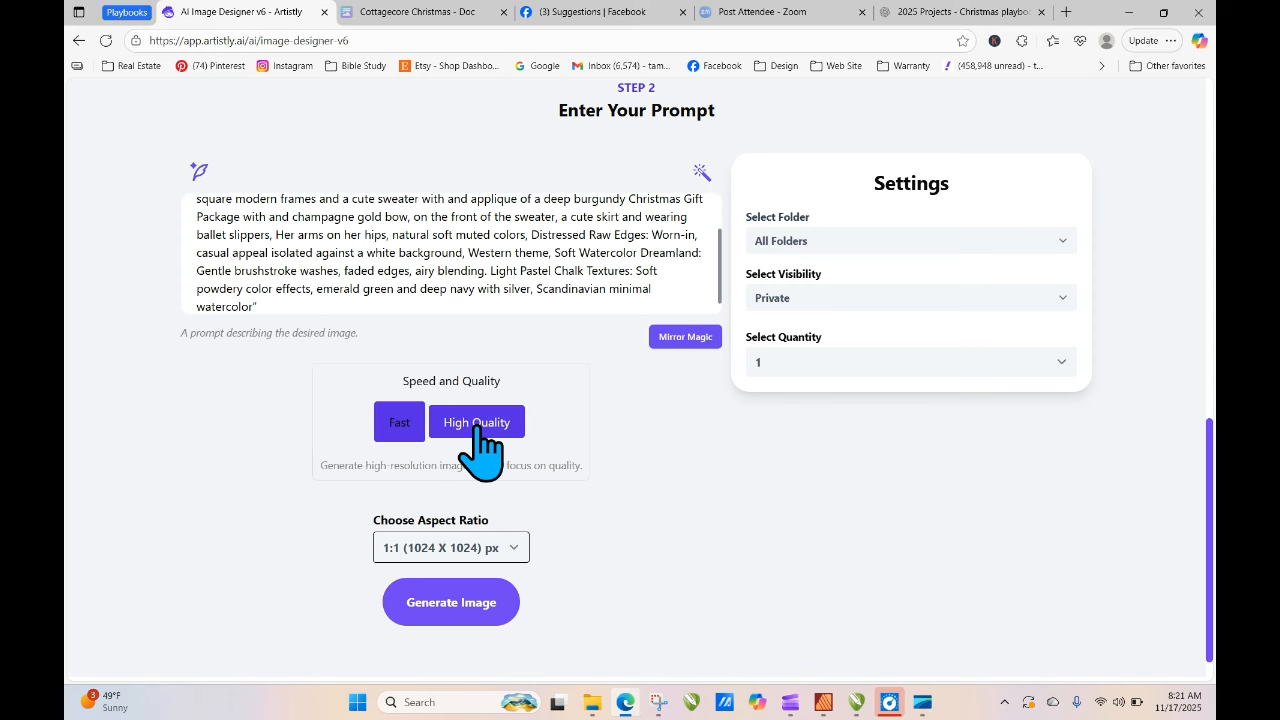
left_click(437, 545)
left_click(436, 495)
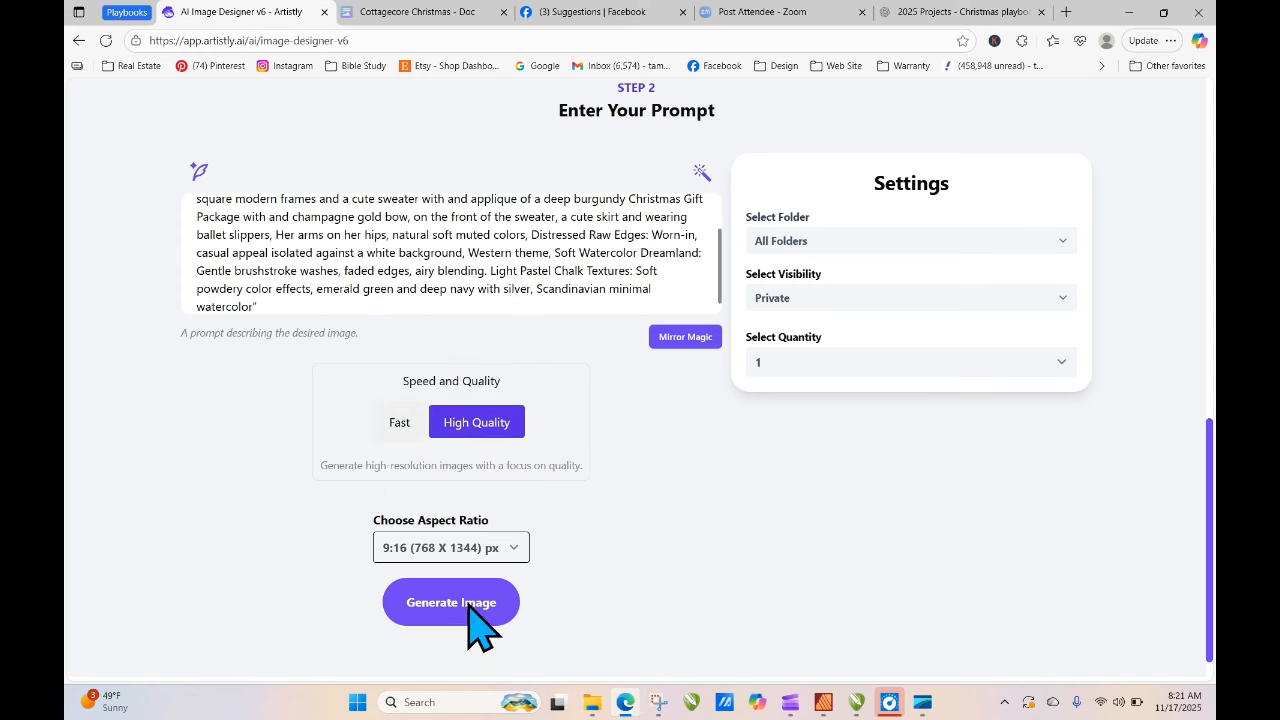
left_click(468, 608)
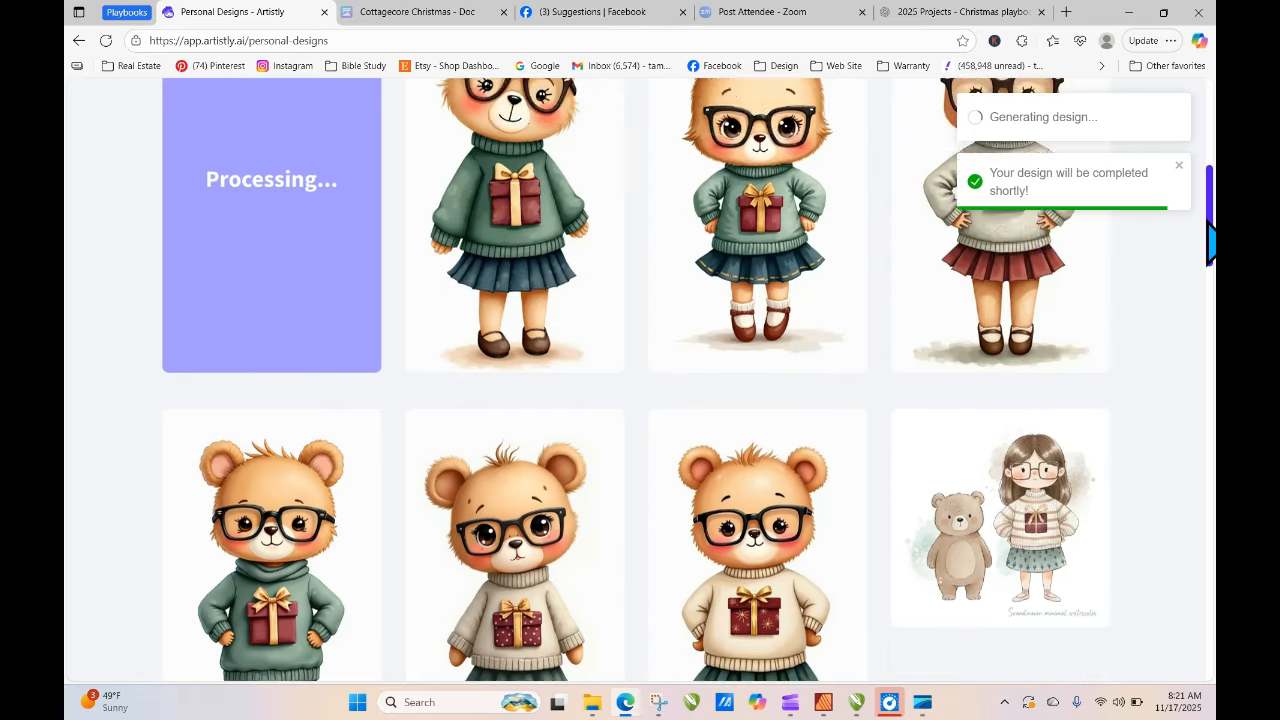
- Refresh the personal designs until the poster-style bear is ready, and inspect its detail view
left_click_drag(1210, 320, 1210, 215)
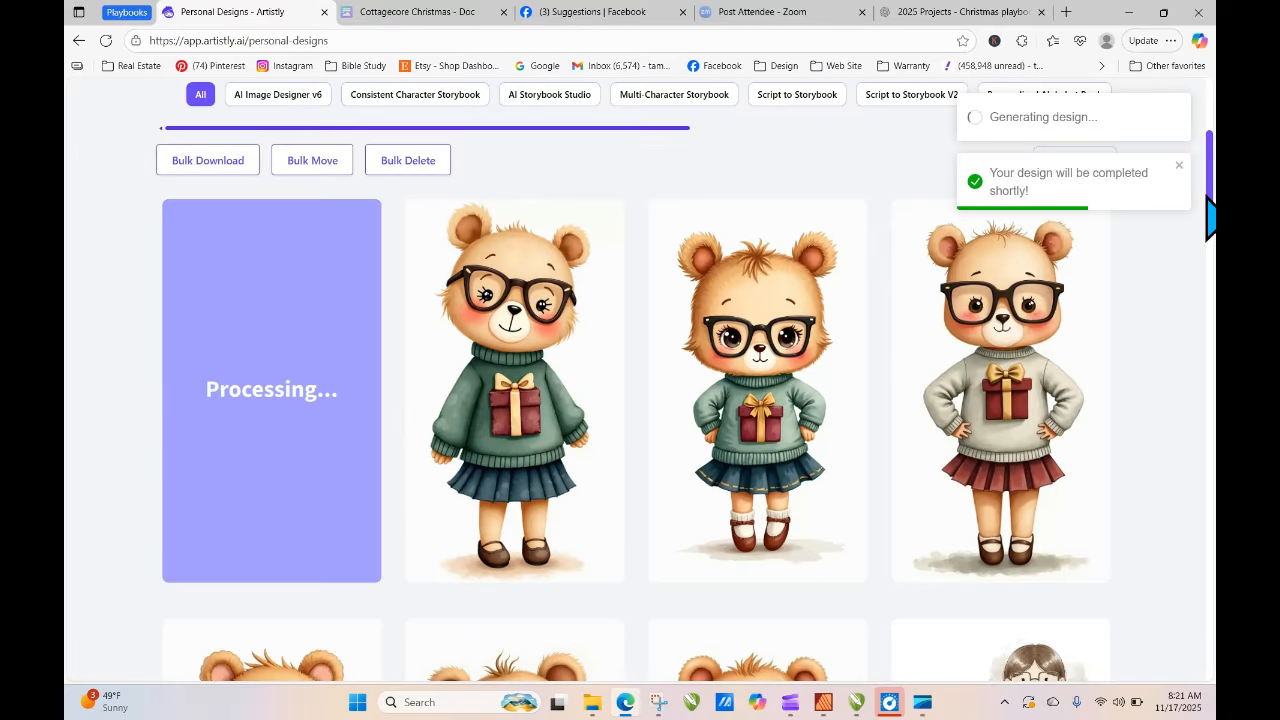
left_click(105, 40)
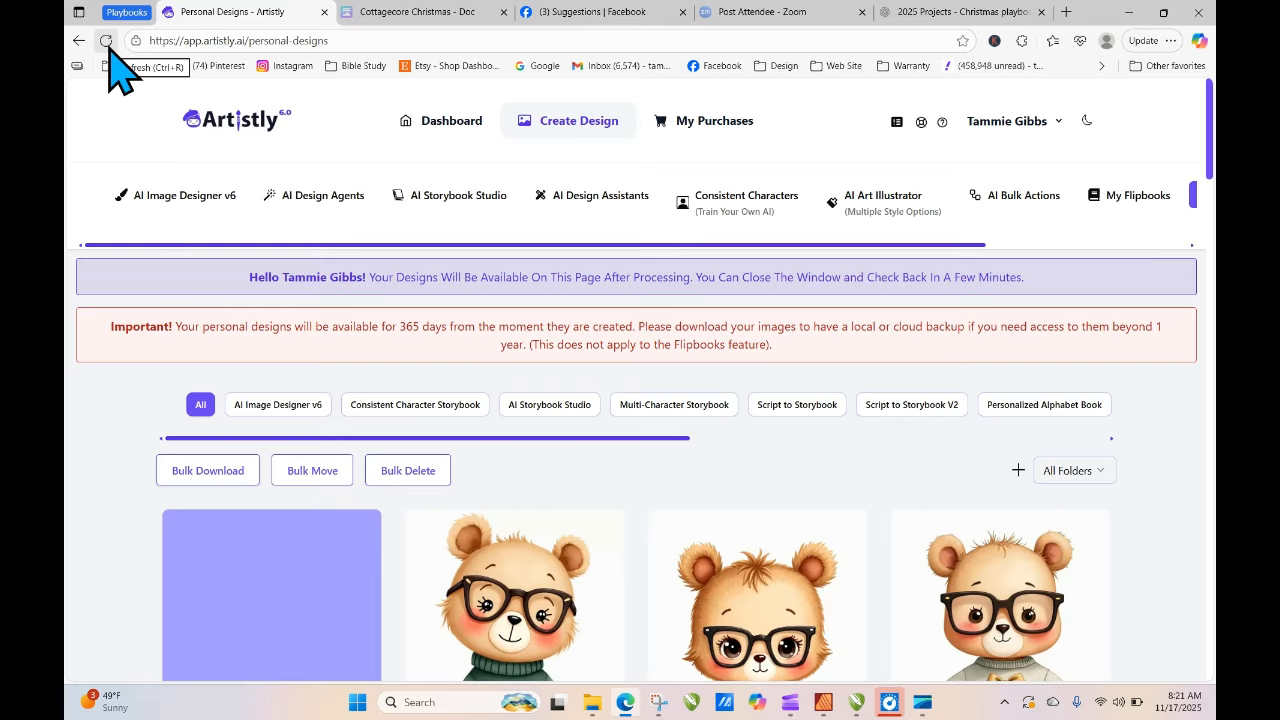
left_click(107, 43)
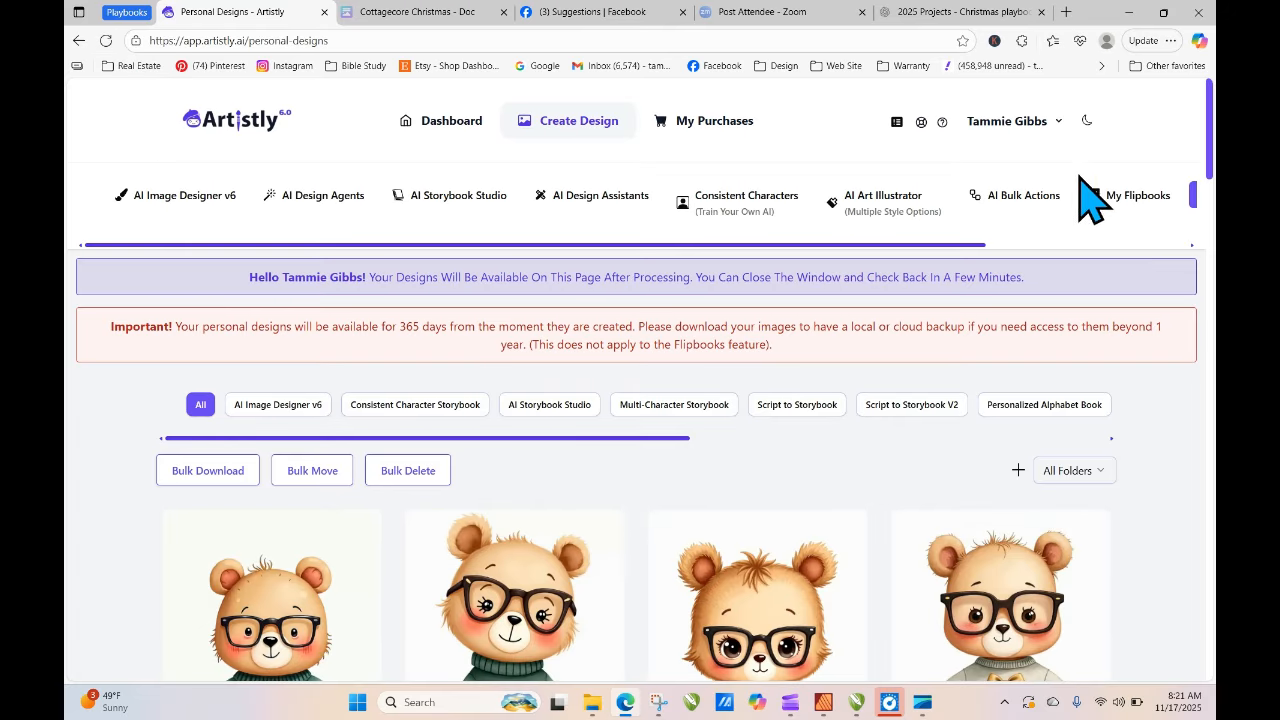
left_click_drag(1211, 130, 1208, 214)
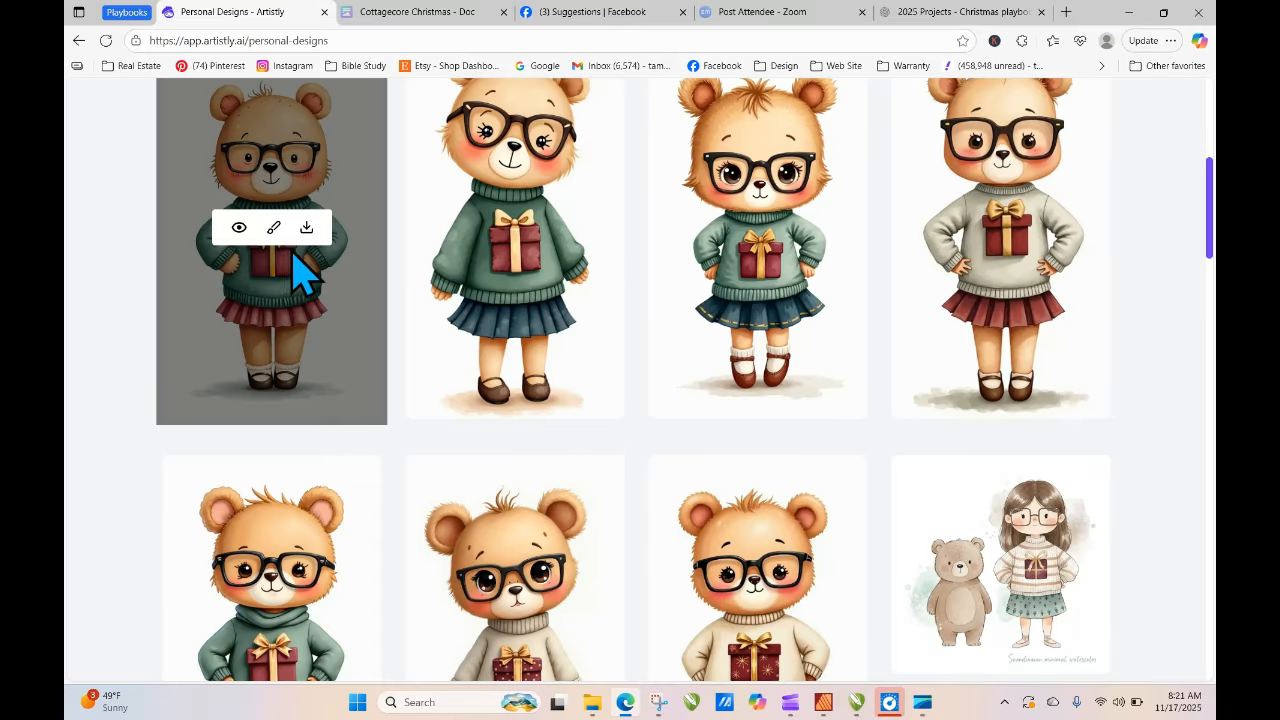
left_click(240, 230)
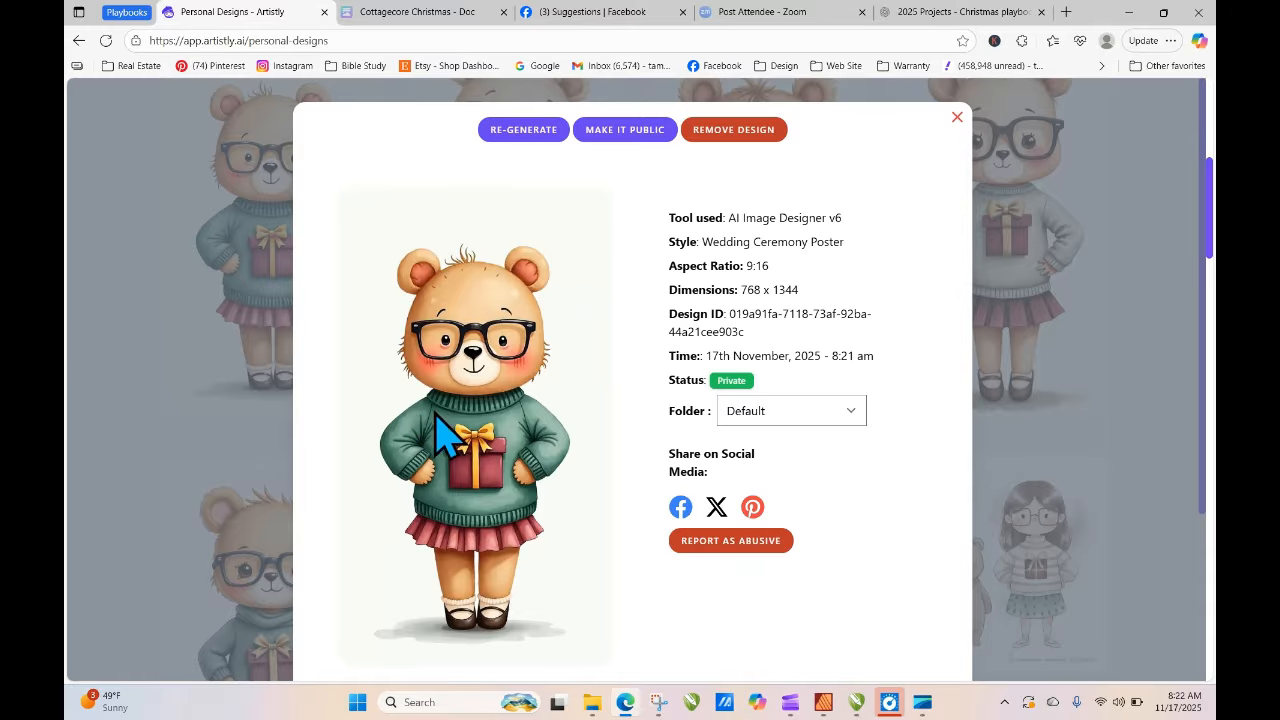
left_click(957, 118)
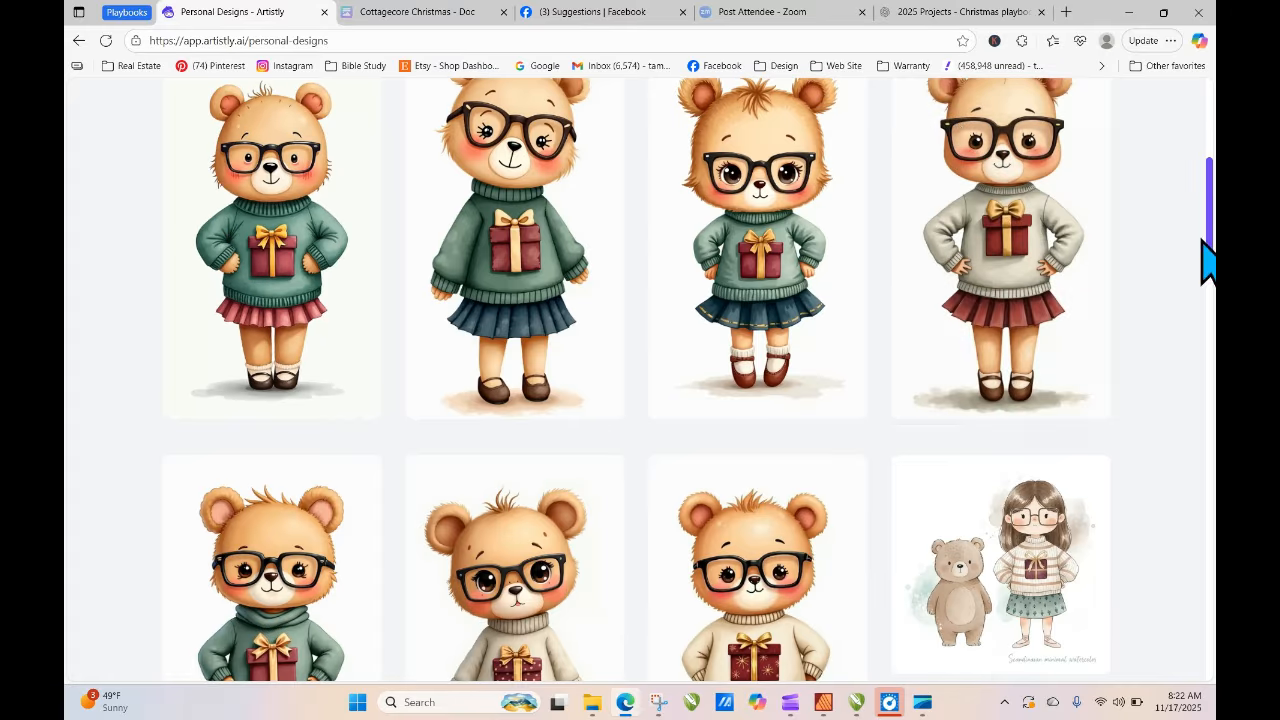
- Start a new AI Image Designer v6 design from the Minion with Banner sample in the Sticker category
left_click_drag(1212, 240, 1212, 100)
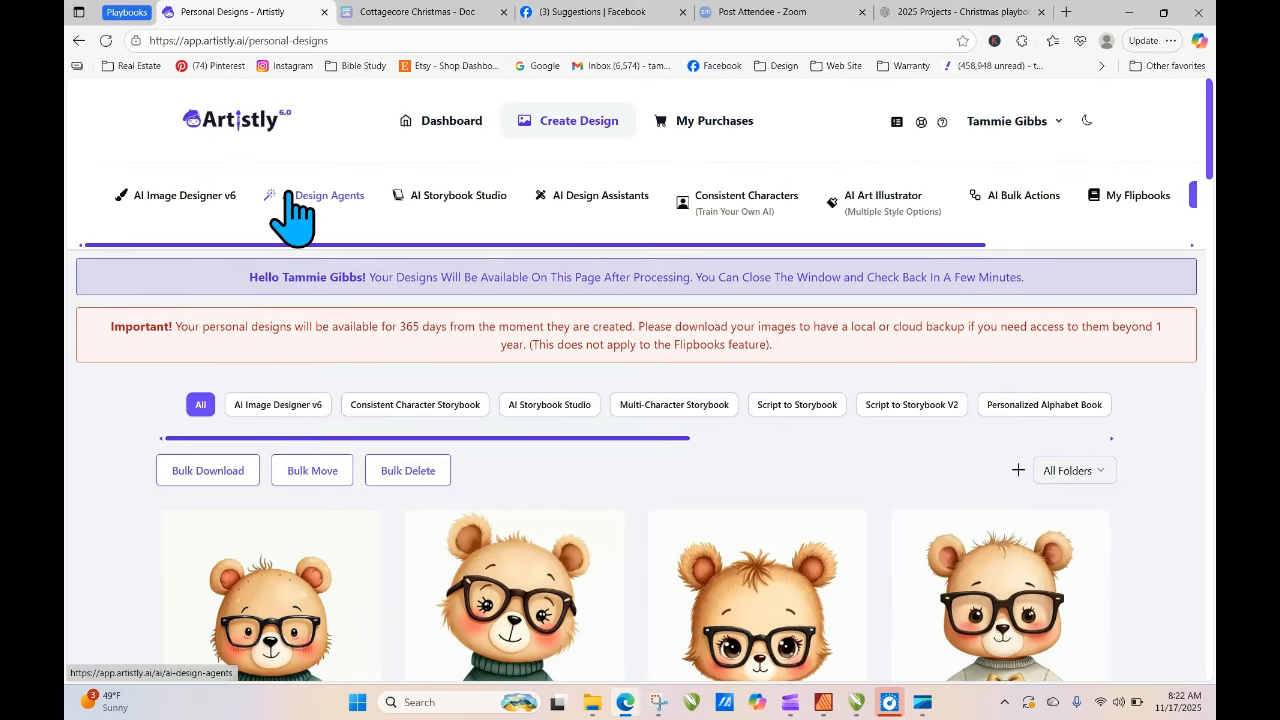
left_click(164, 195)
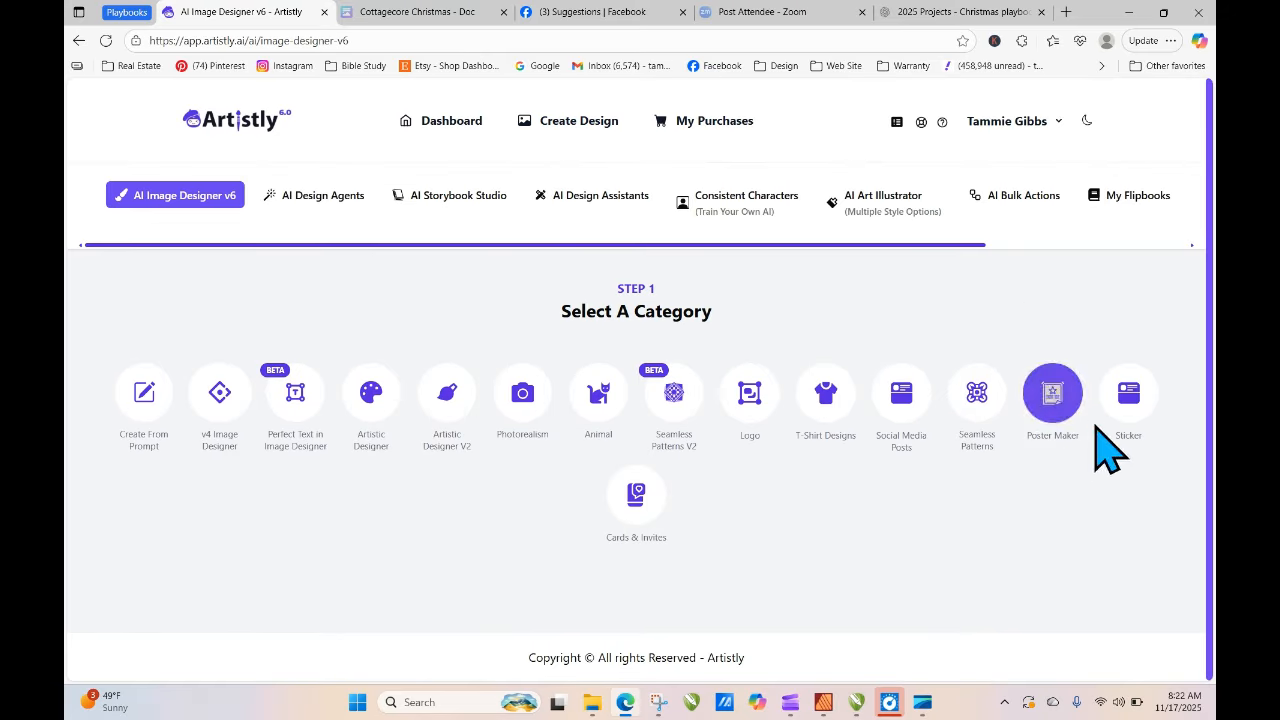
left_click(1129, 395)
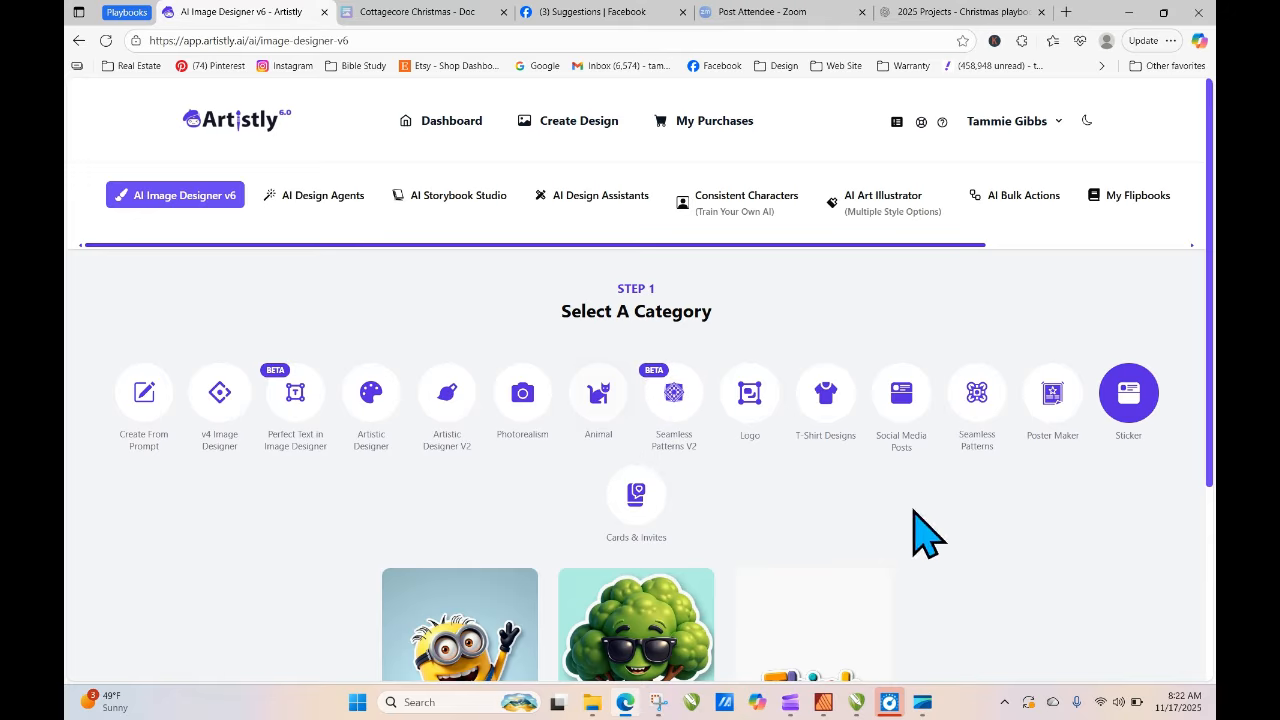
left_click_drag(1210, 180, 1215, 380)
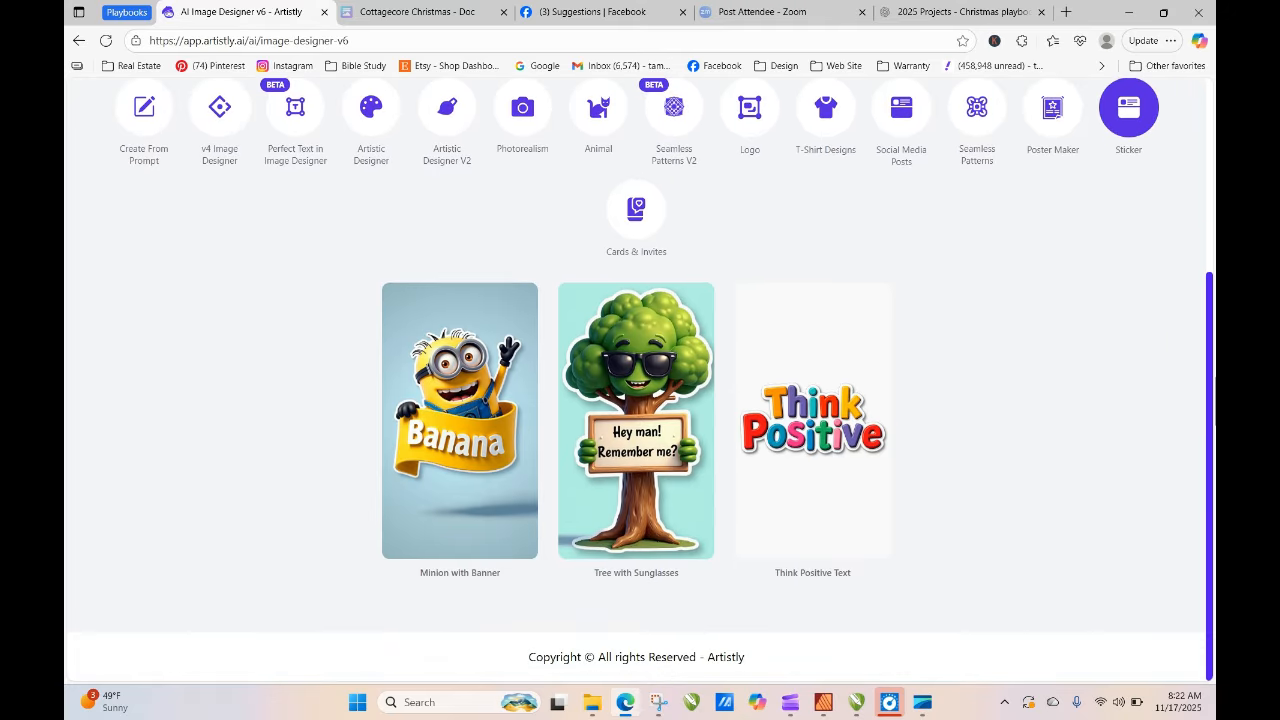
left_click(455, 425)
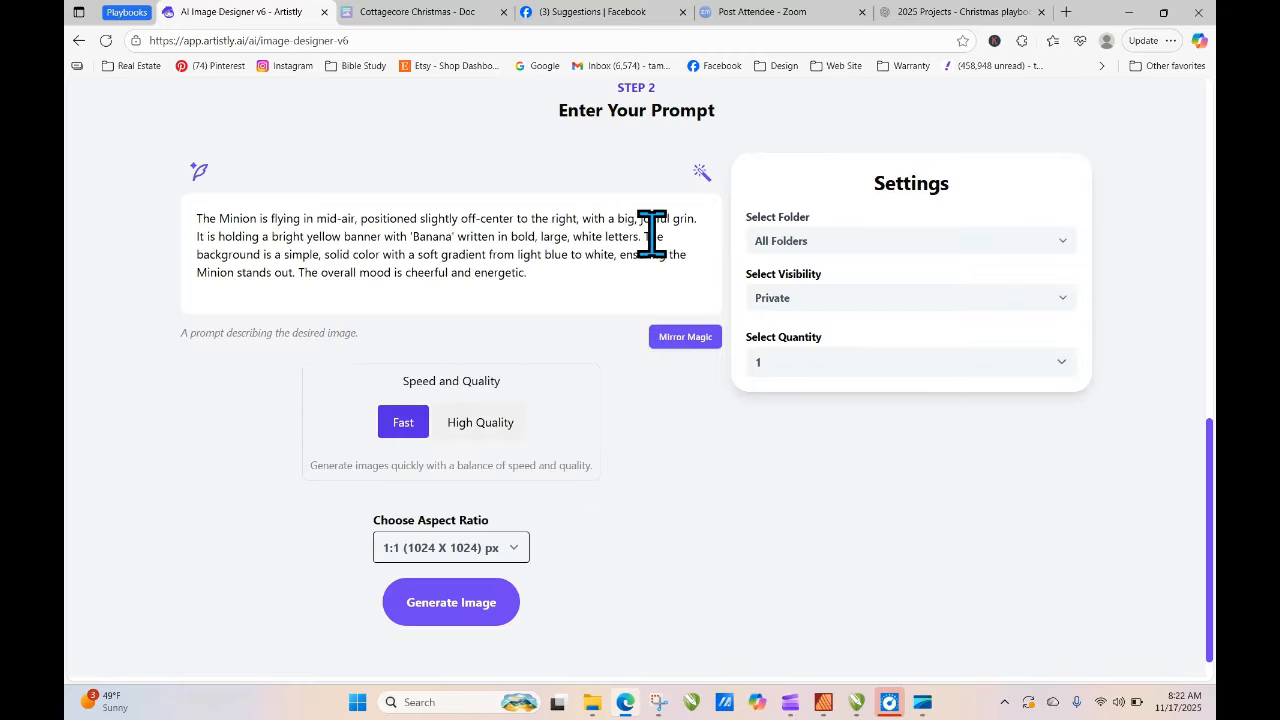
- Replace the Minion prompt with the copied Christmas gift sweater prompt and generate a High Quality 9:16 (768 X 1344) image
left_click_drag(189, 214, 593, 289)
right_click(519, 270)
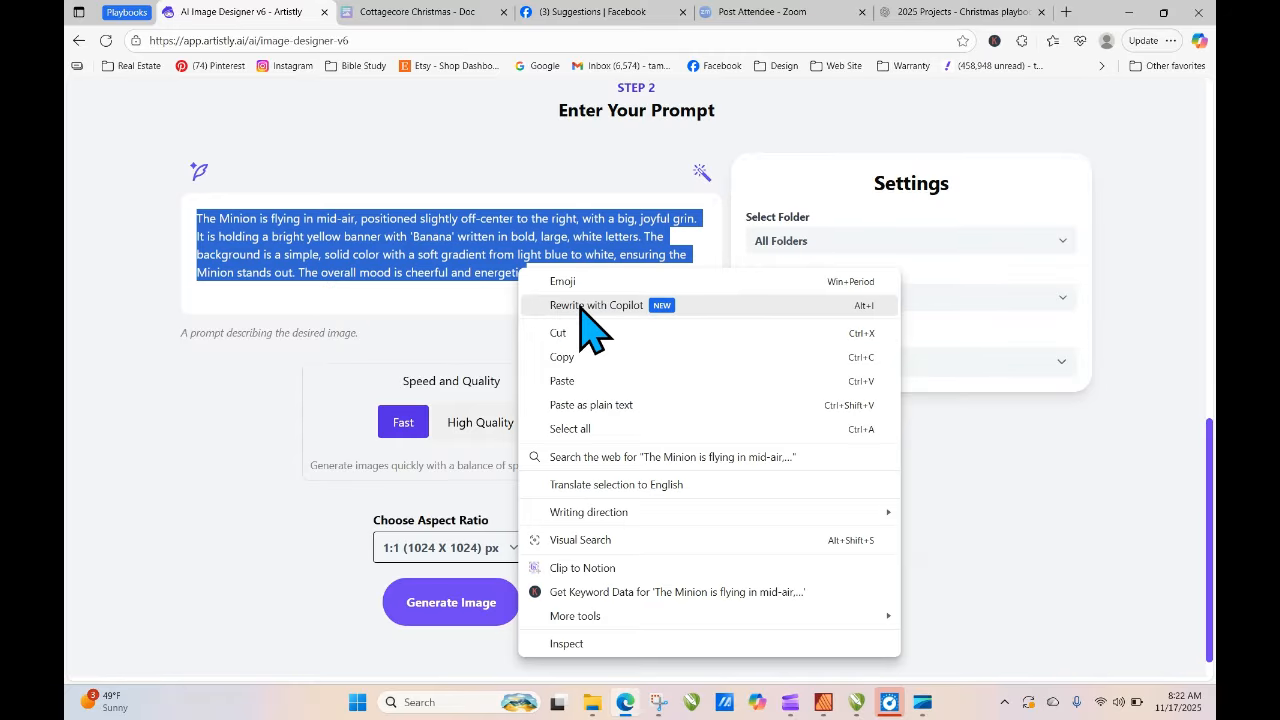
left_click(594, 378)
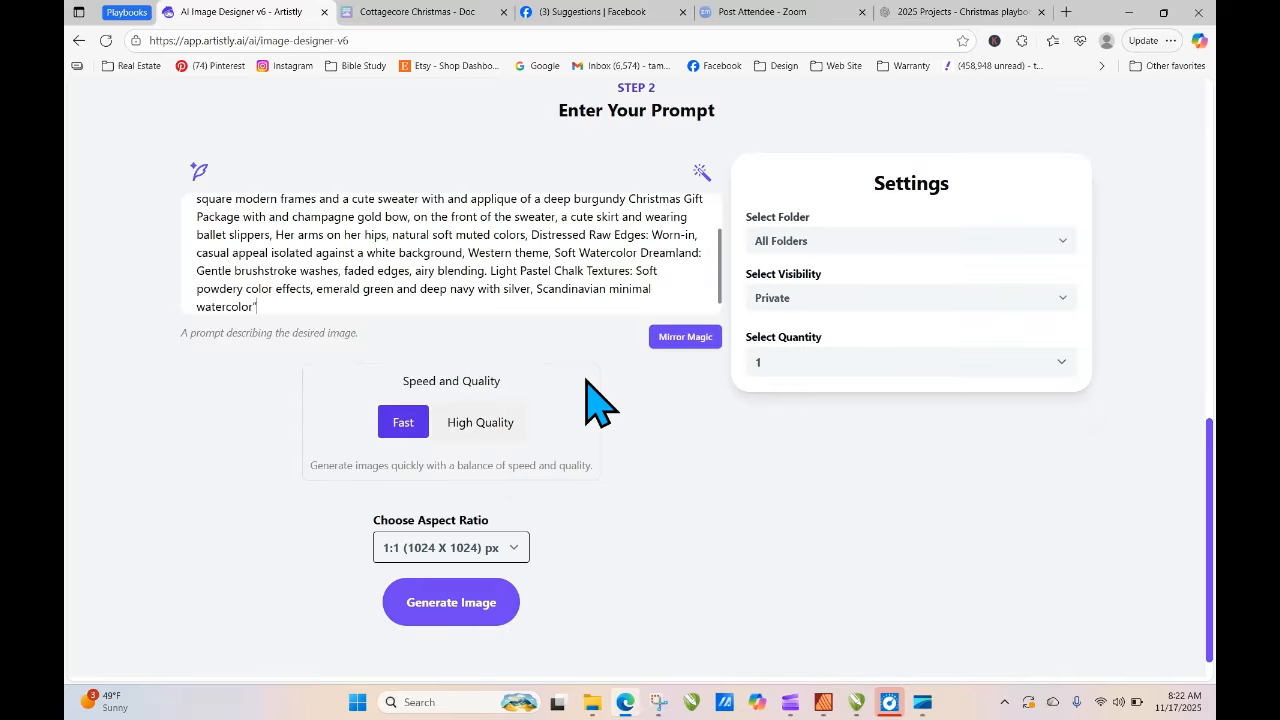
left_click(480, 423)
left_click(460, 550)
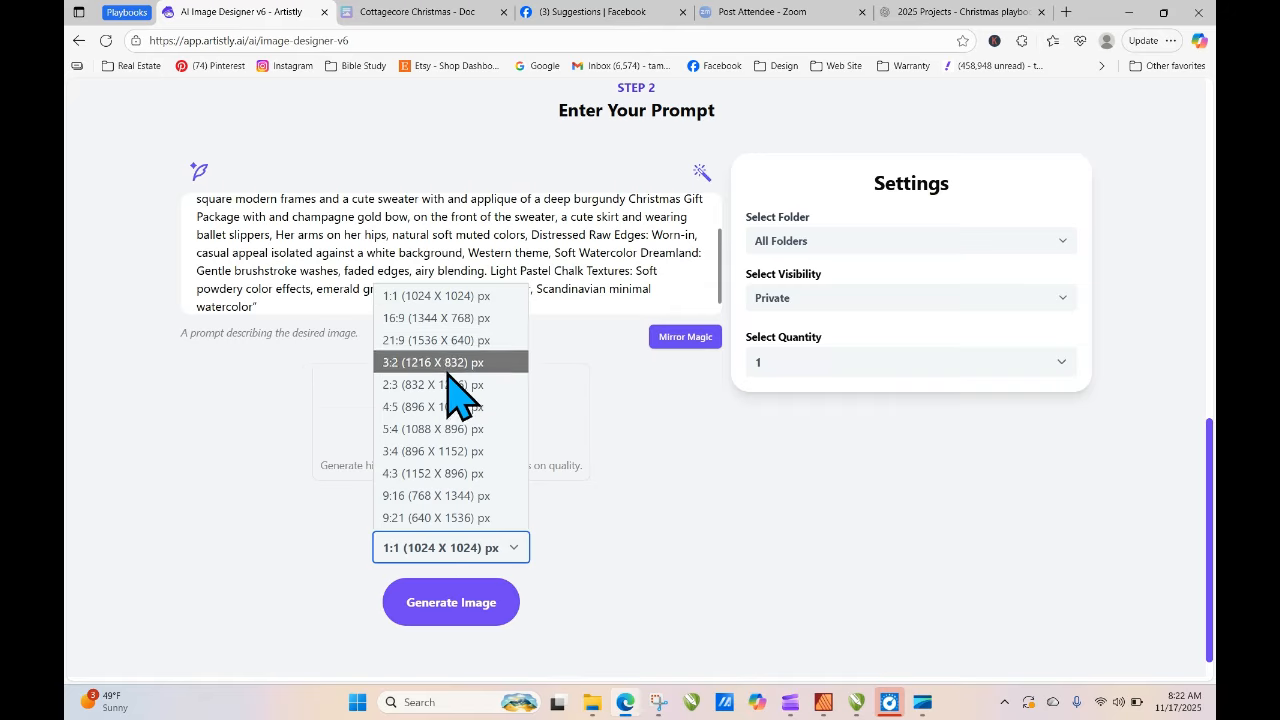
left_click(450, 498)
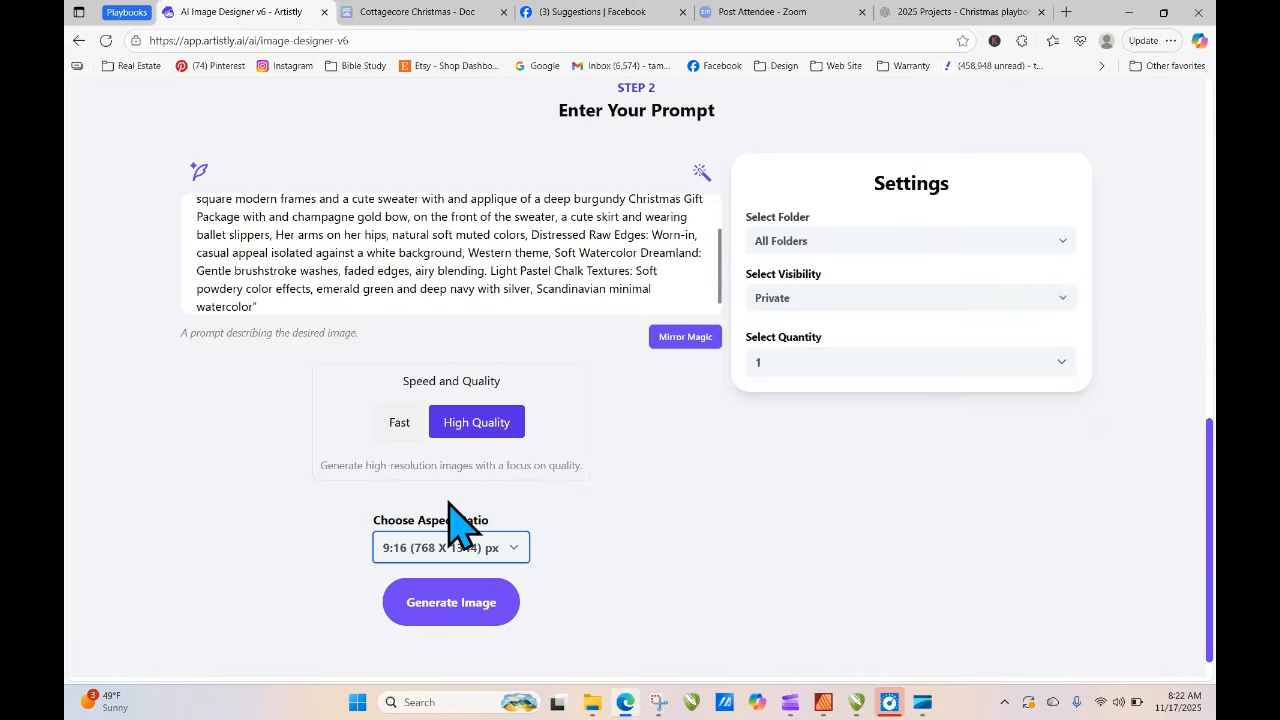
left_click(470, 610)
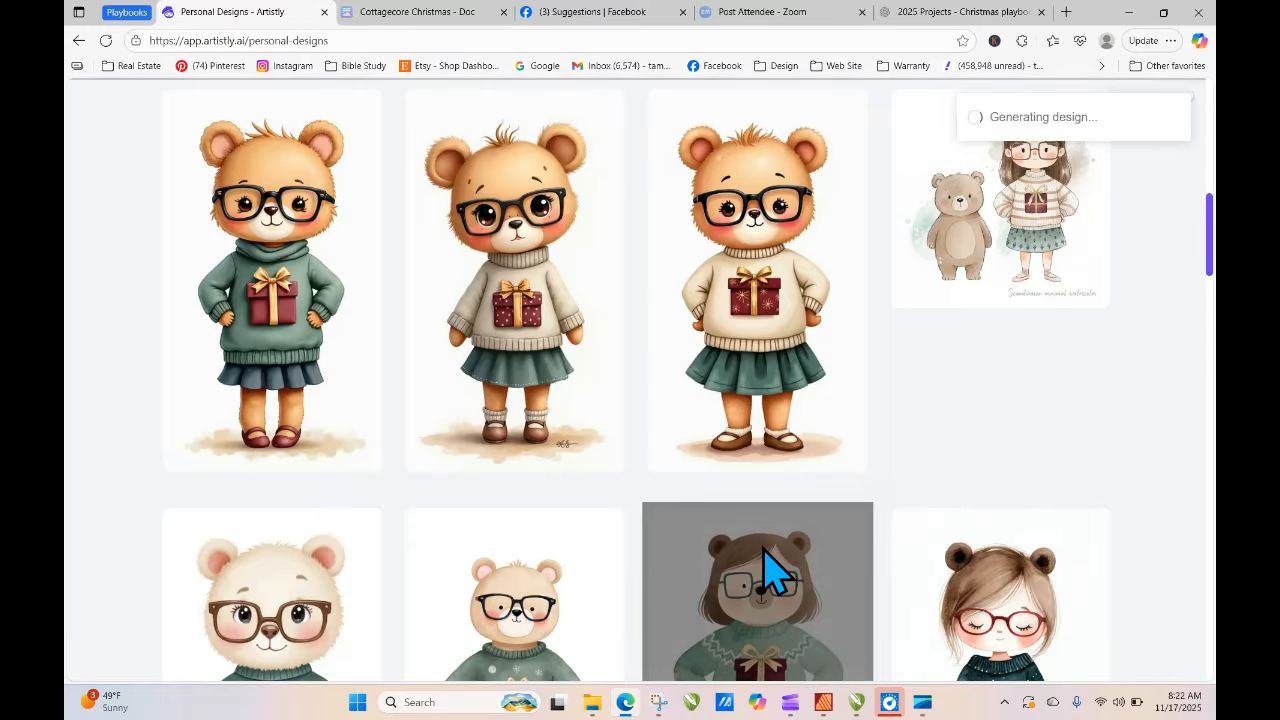
- Refresh the personal designs until the Minion with Banner bear is ready, and inspect its detail view
left_click_drag(1210, 292, 1204, 198)
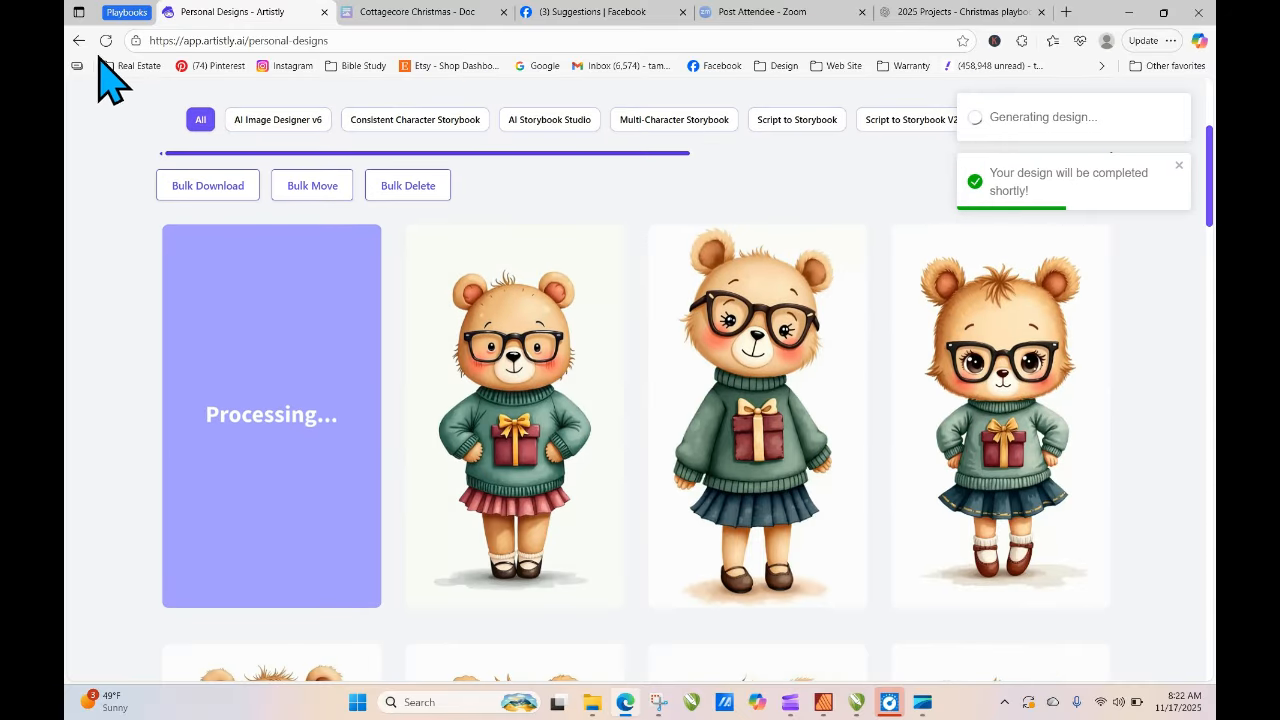
left_click(105, 40)
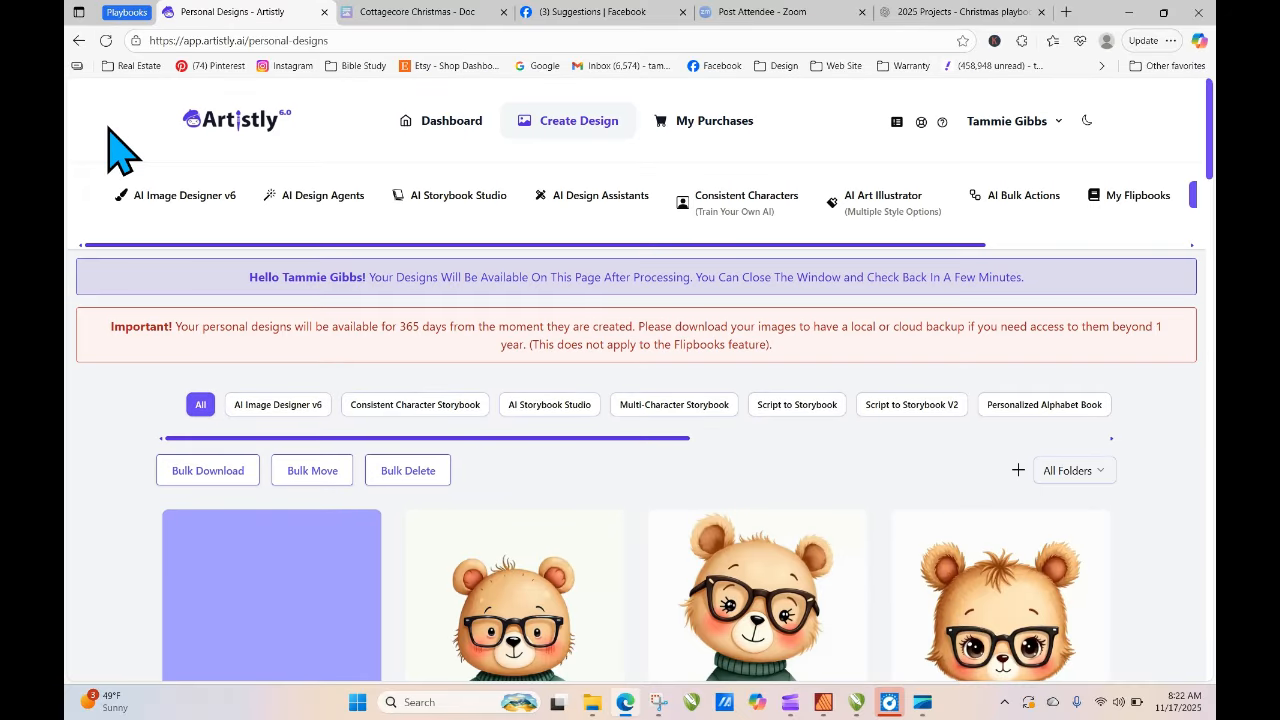
left_click(105, 41)
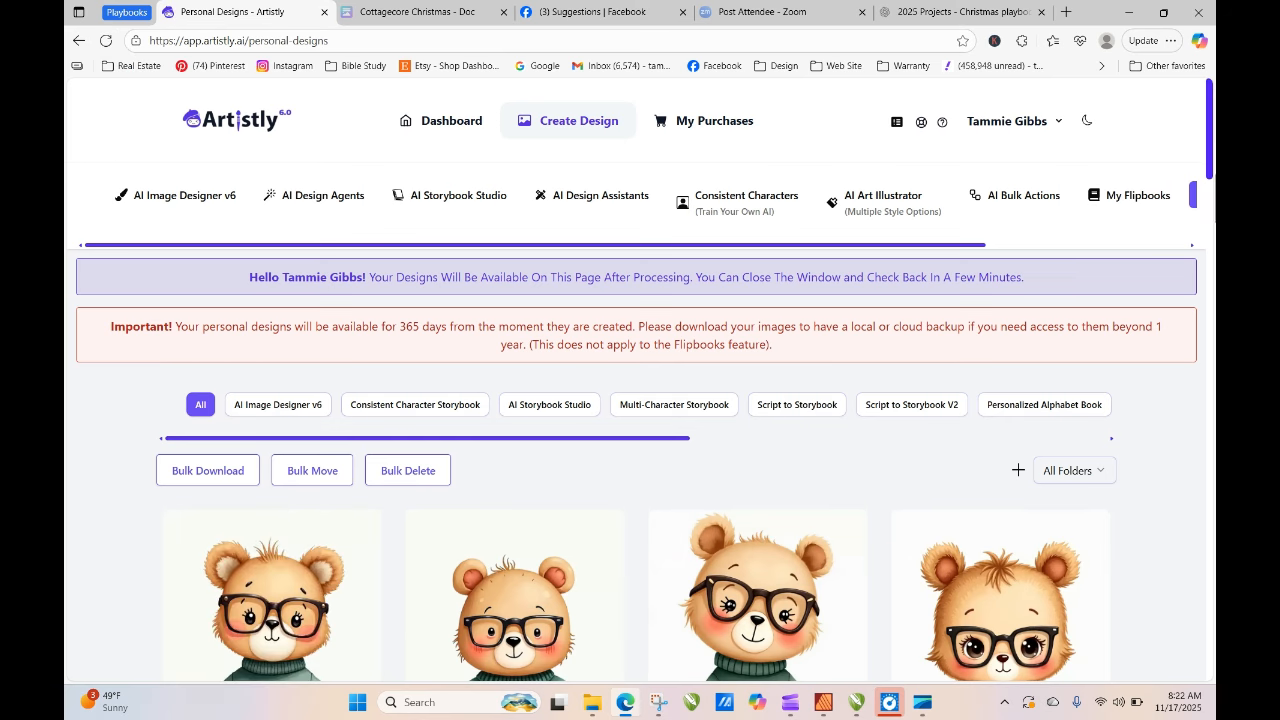
scroll(1211, 145, "down", 3)
mouse_move(286, 371)
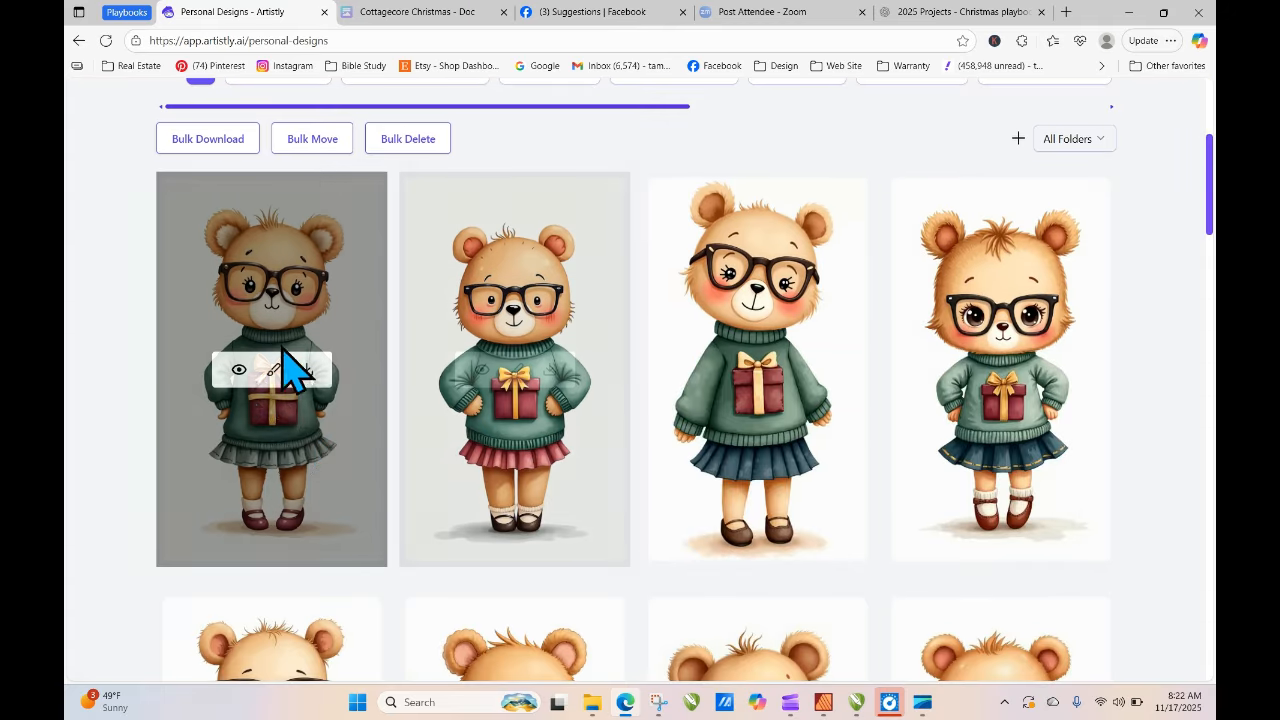
left_click(239, 372)
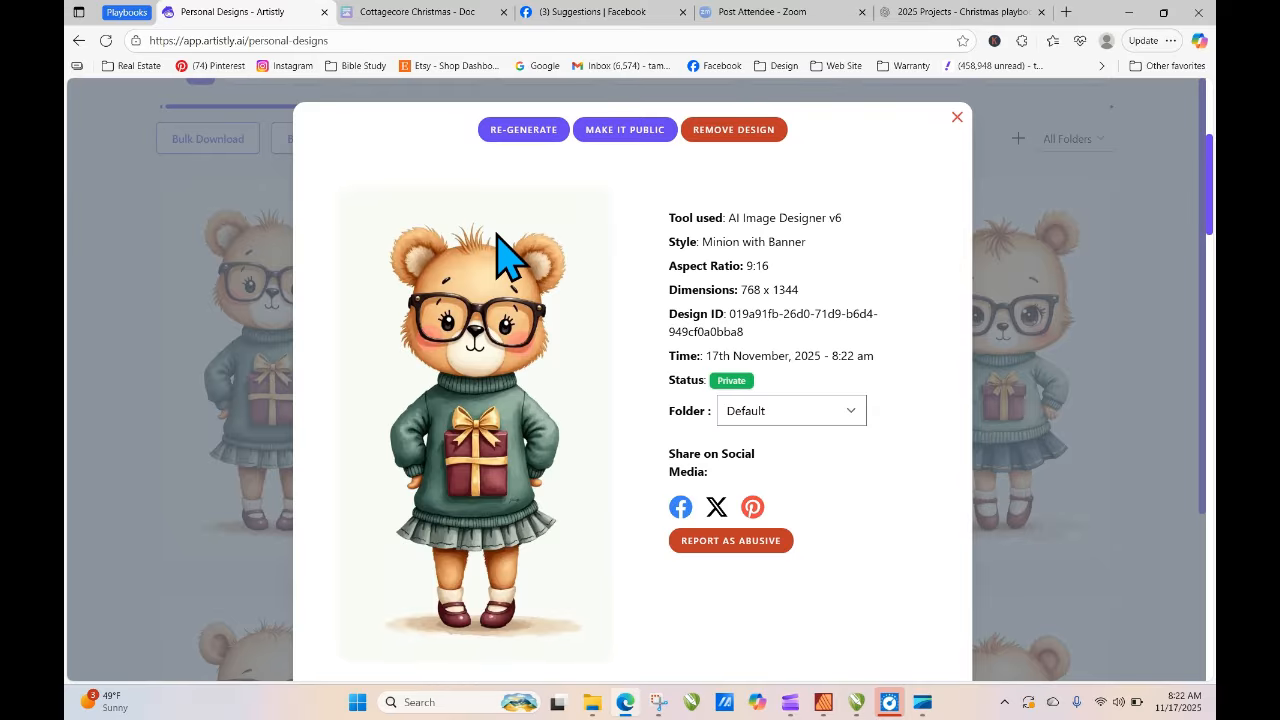
left_click(956, 118)
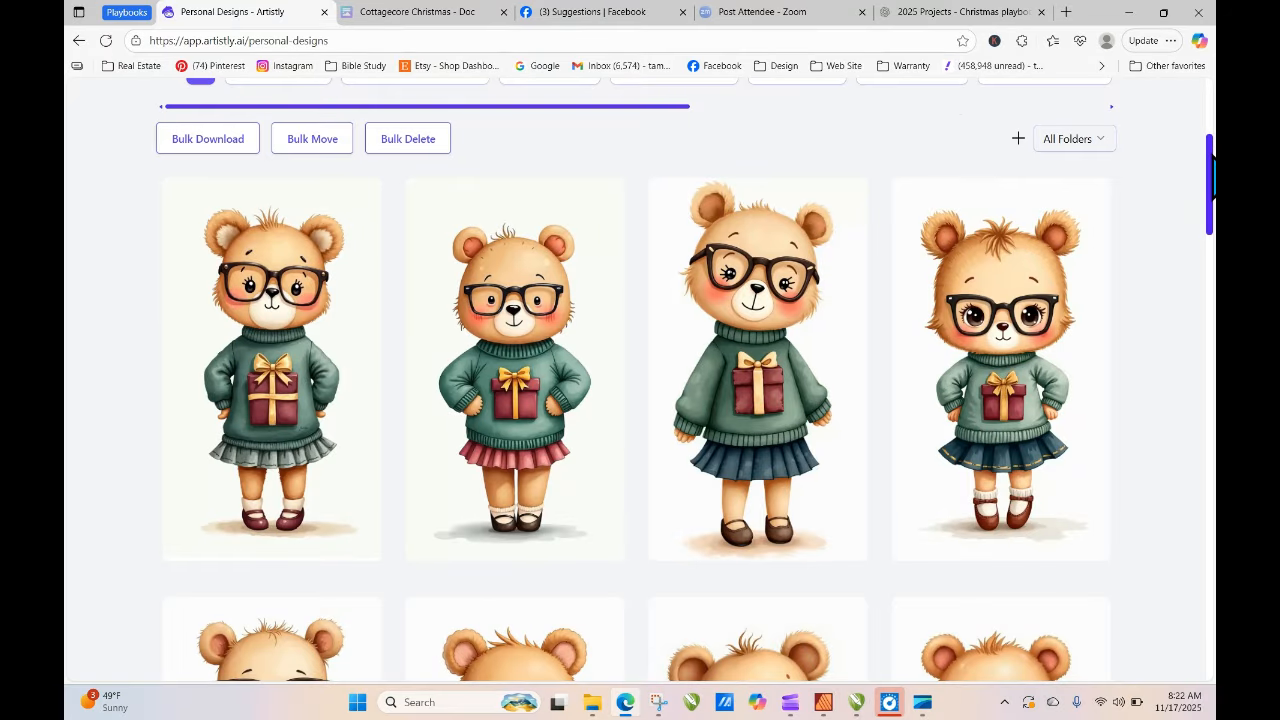
- Start a new AI Image Designer v6 design from the Colorful Birthday Invitation sample in the Cards & Invites category
scroll(1212, 175, "up", 3)
left_click(160, 197)
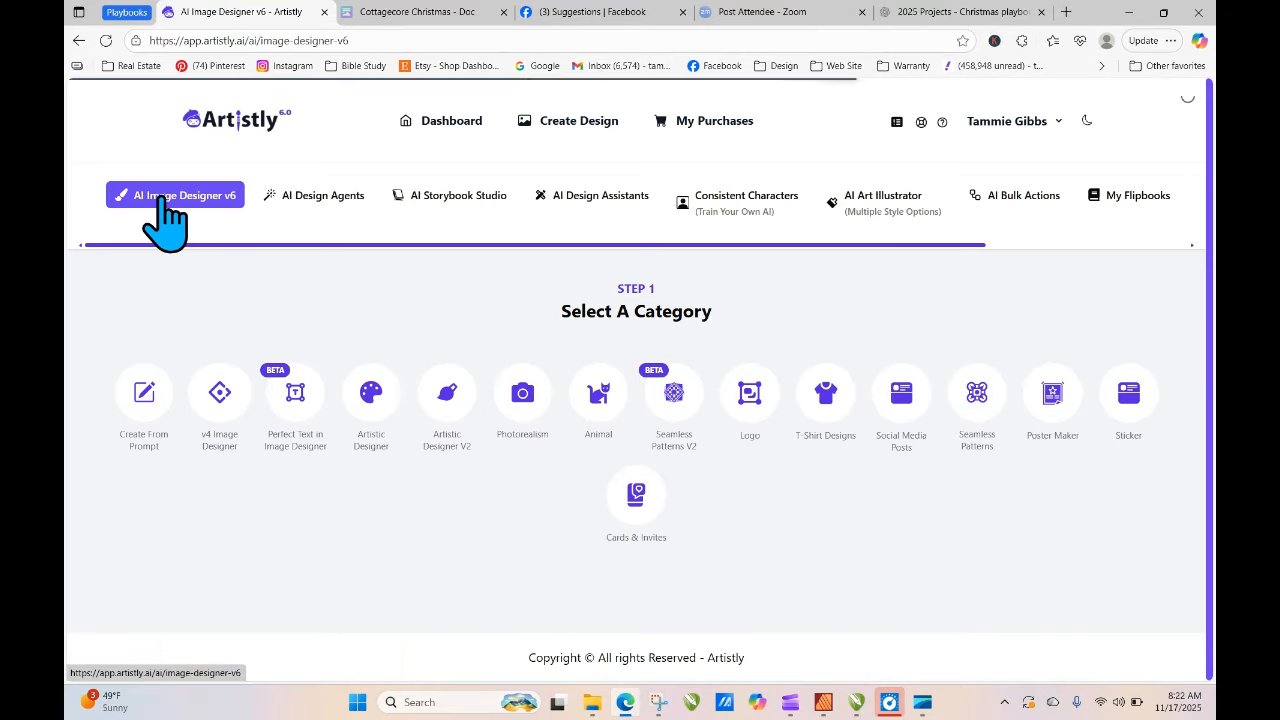
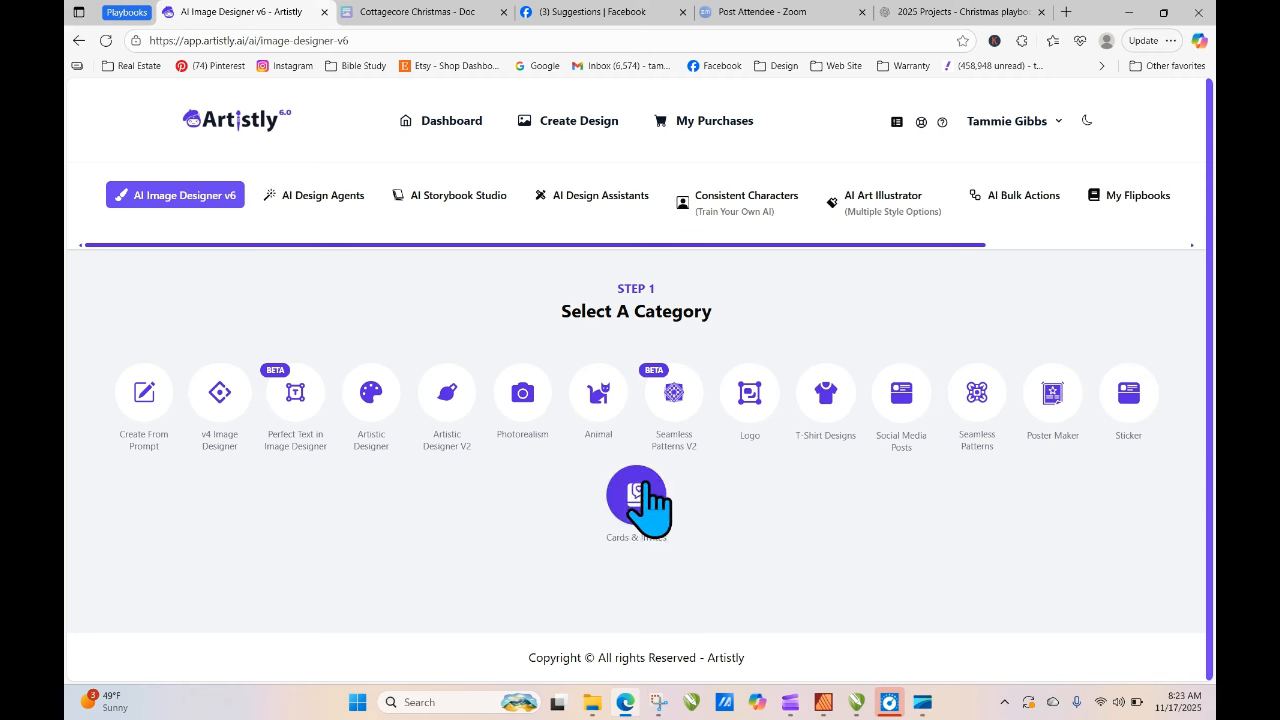
left_click(645, 490)
scroll(1100, 540, "down", 2)
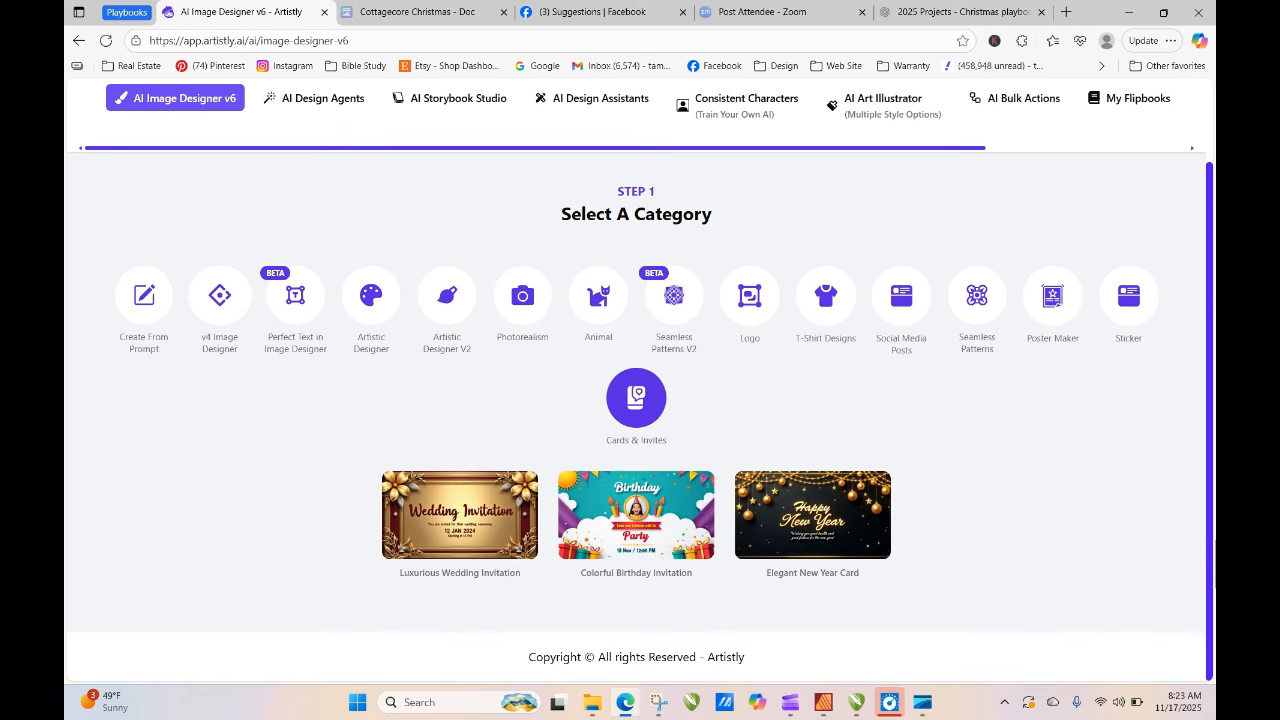
left_click(657, 510)
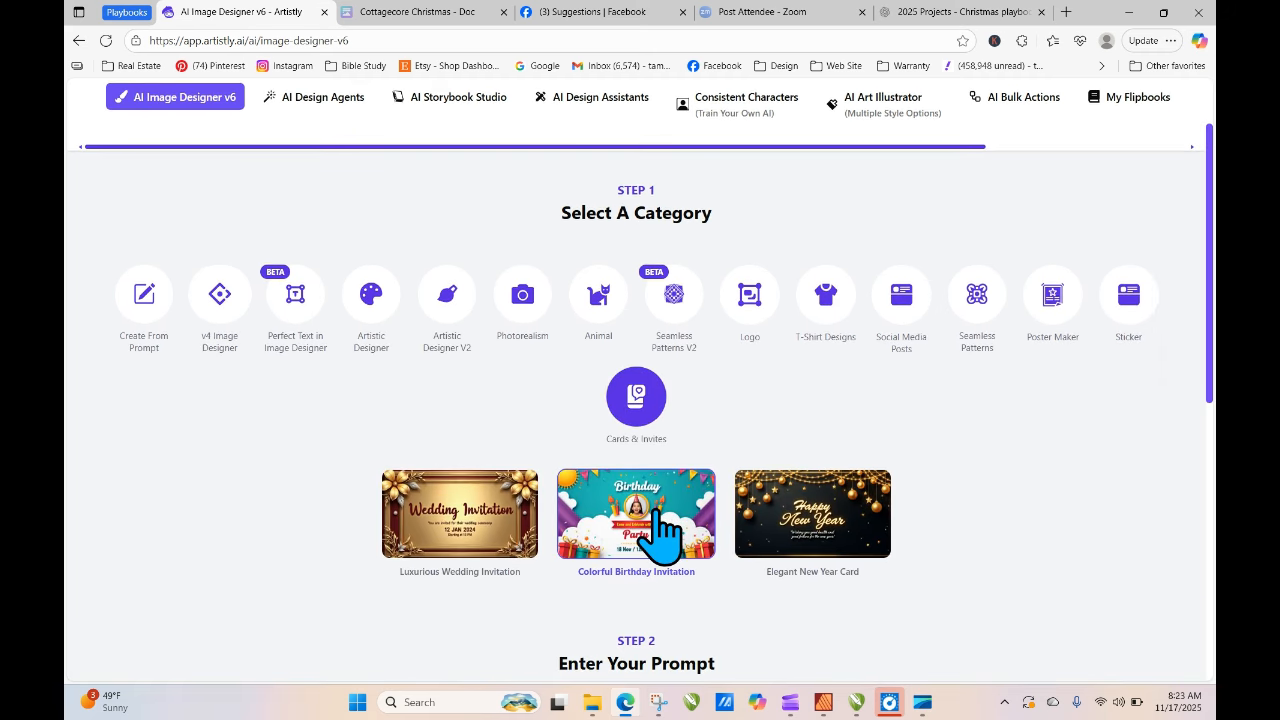
- Replace the birthday invitation prompt with the copied Christmas gift sweater prompt and generate a High Quality 9:16 (768 X 1344) image
left_click_drag(298, 292, 169, 206)
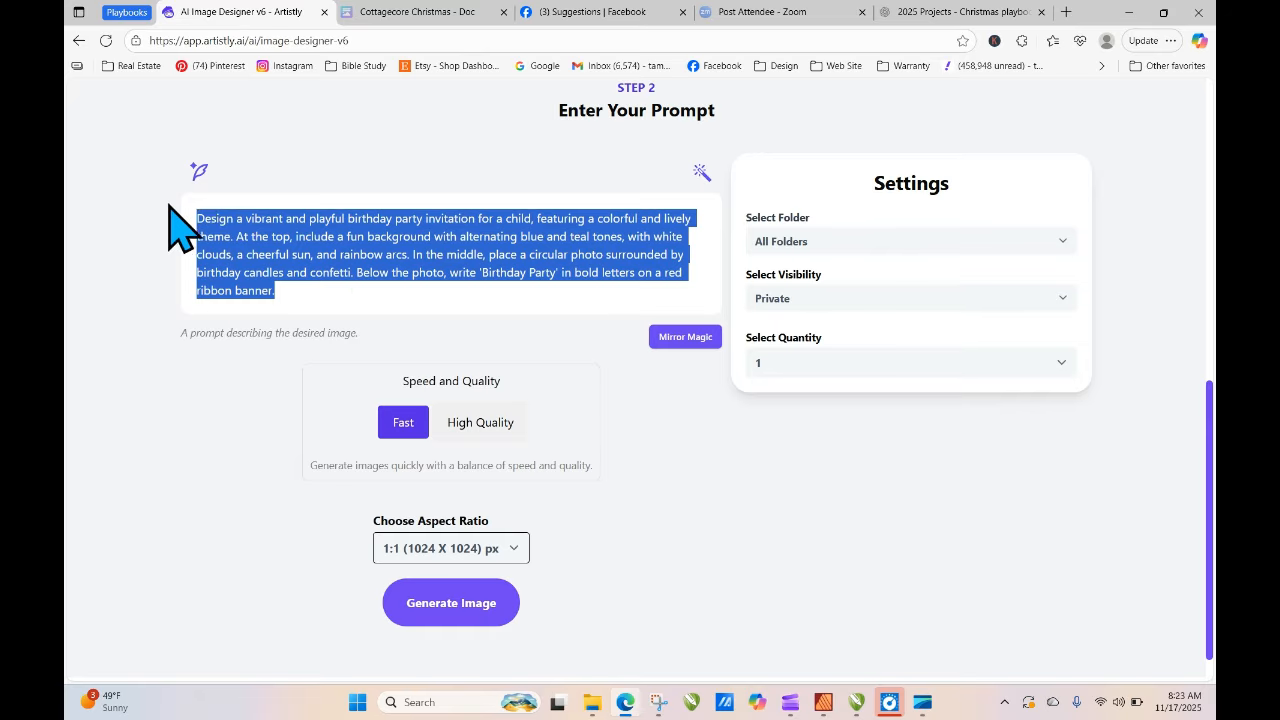
right_click(251, 250)
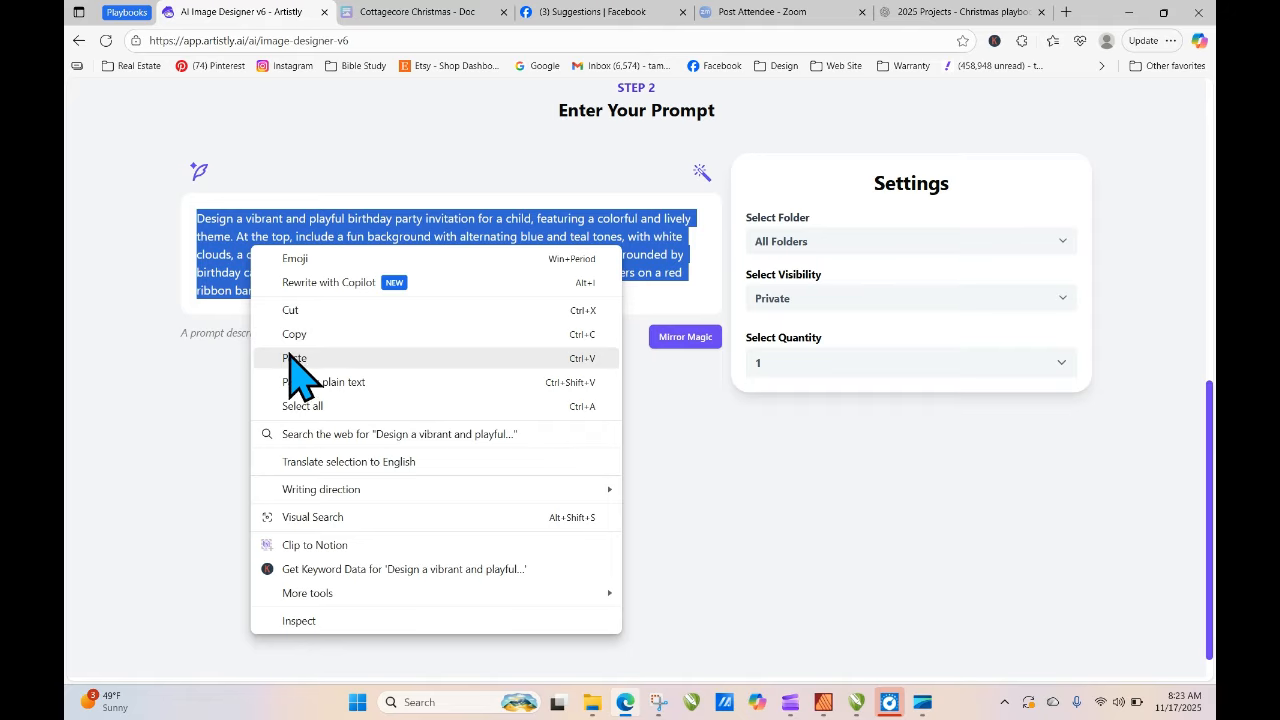
left_click(295, 357)
left_click(461, 415)
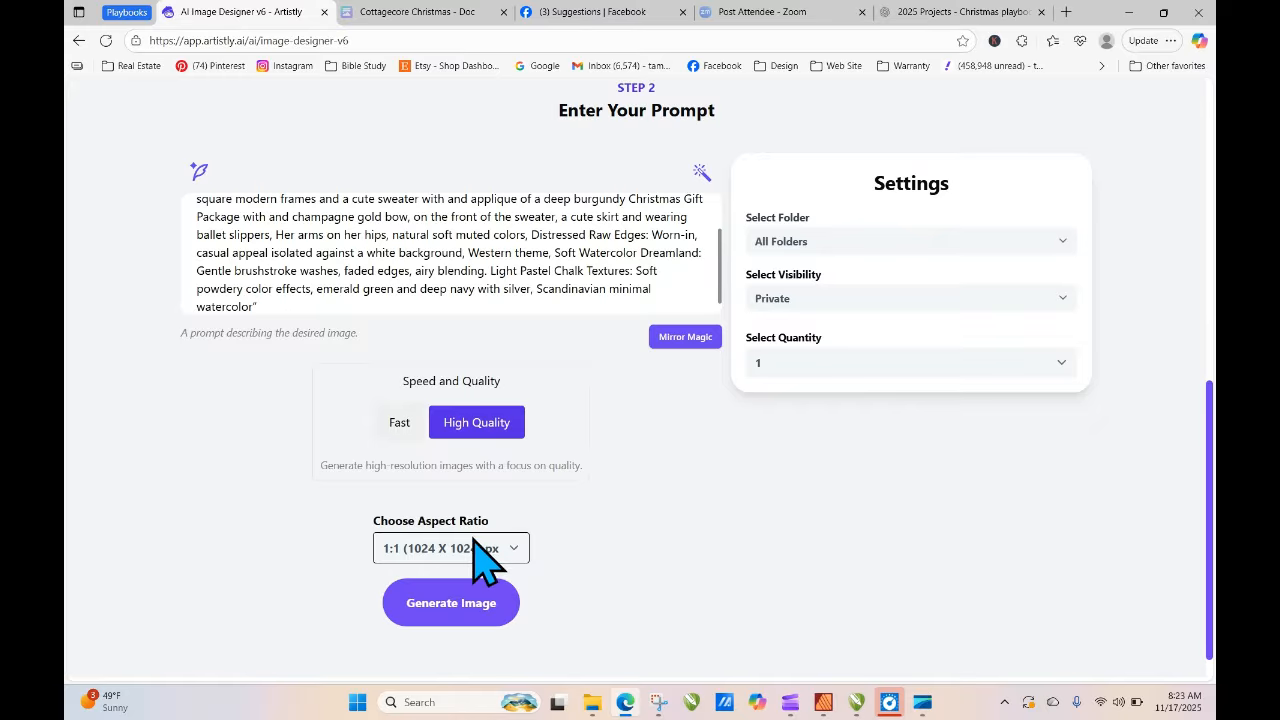
left_click(505, 547)
left_click(475, 497)
left_click(488, 615)
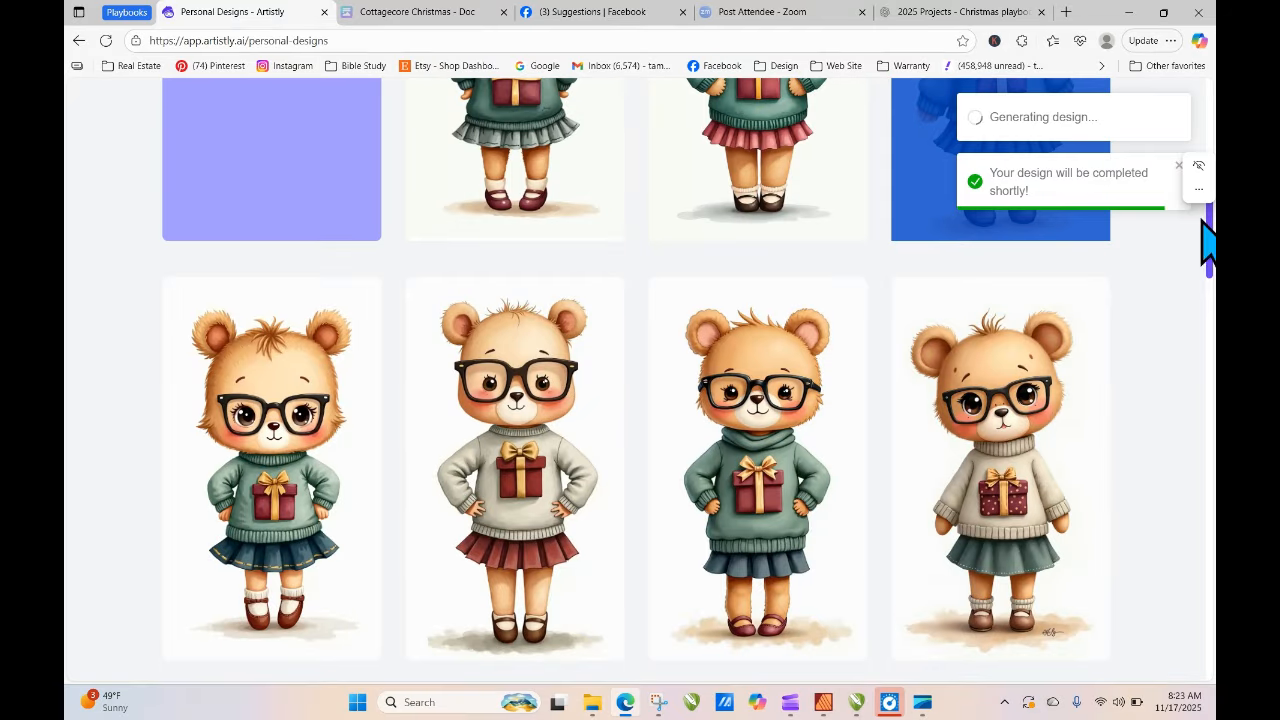
- Refresh the personal designs until the Colorful Birthday Invitation bear is ready, and inspect its detail view
left_click_drag(1208, 235, 1204, 187)
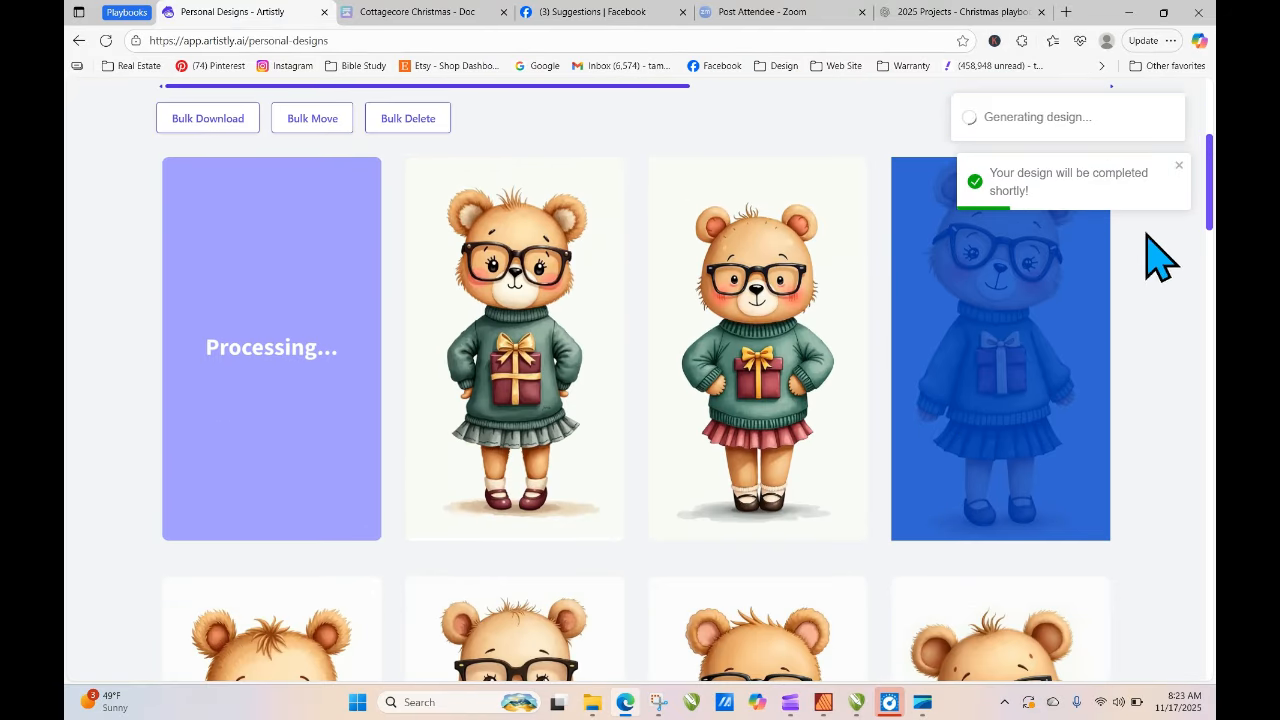
left_click(106, 40)
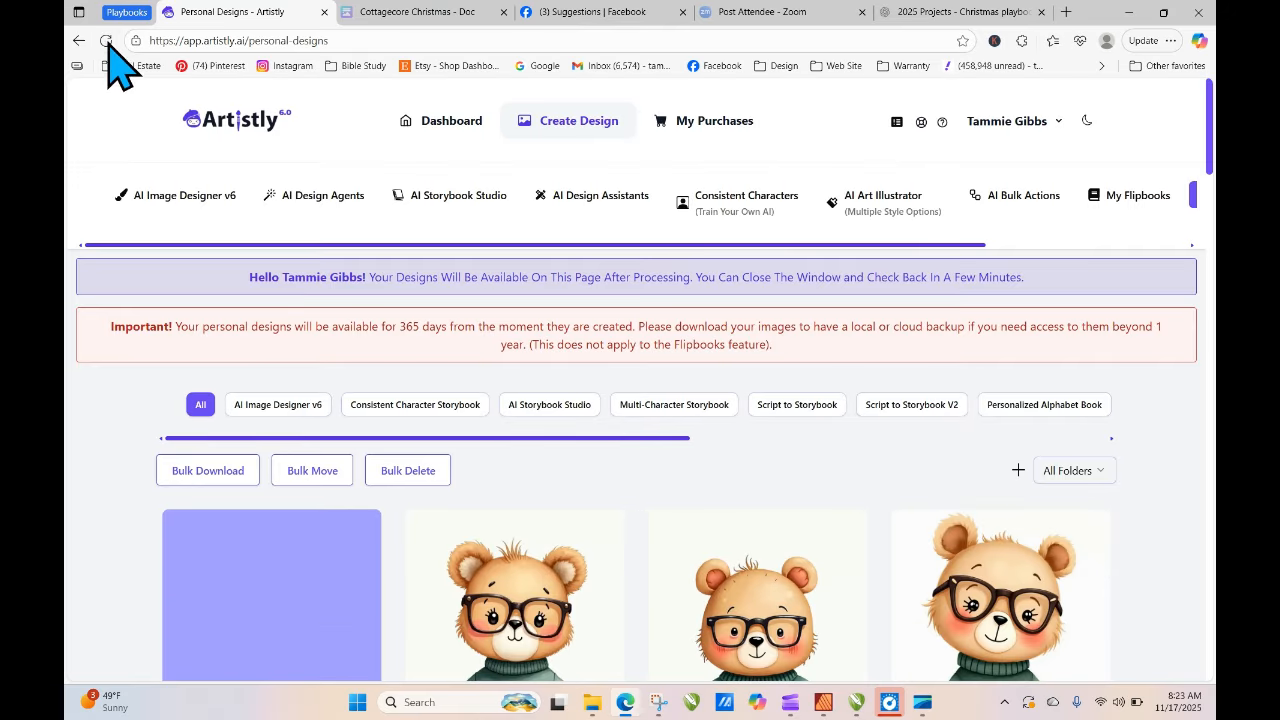
left_click(106, 41)
left_click(106, 41)
left_click(106, 41)
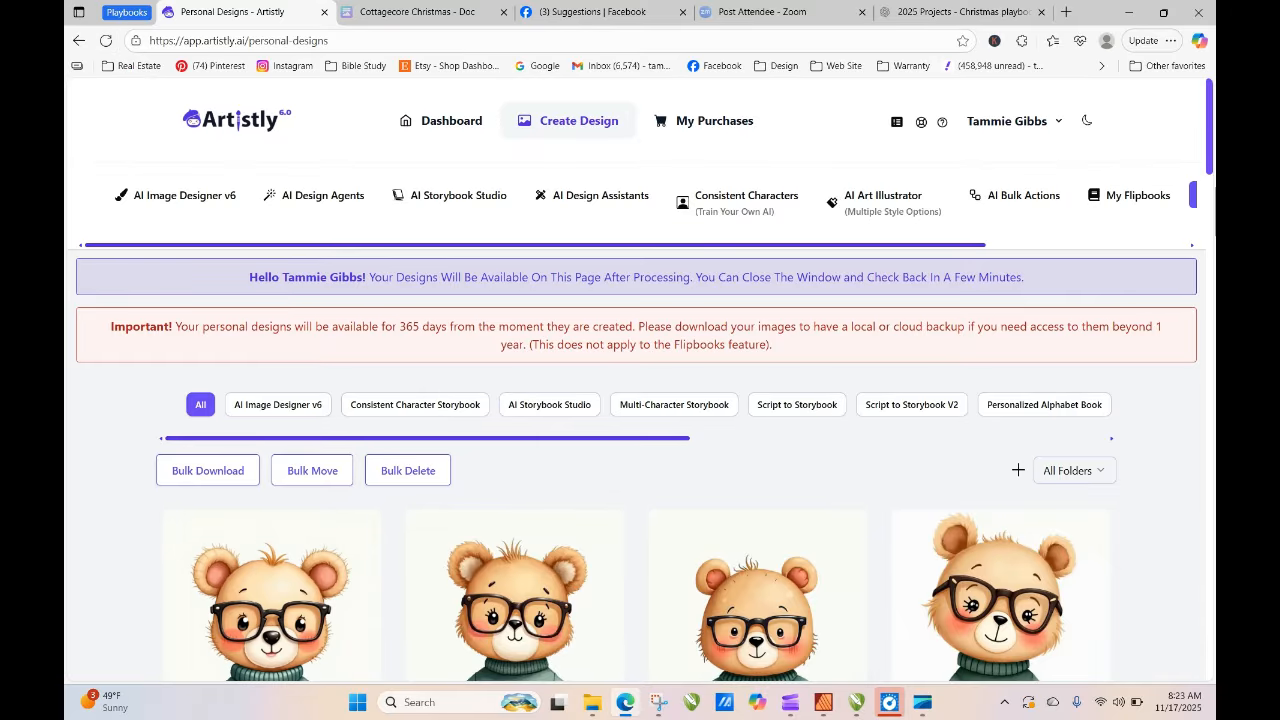
scroll(1210, 130, "down", 3)
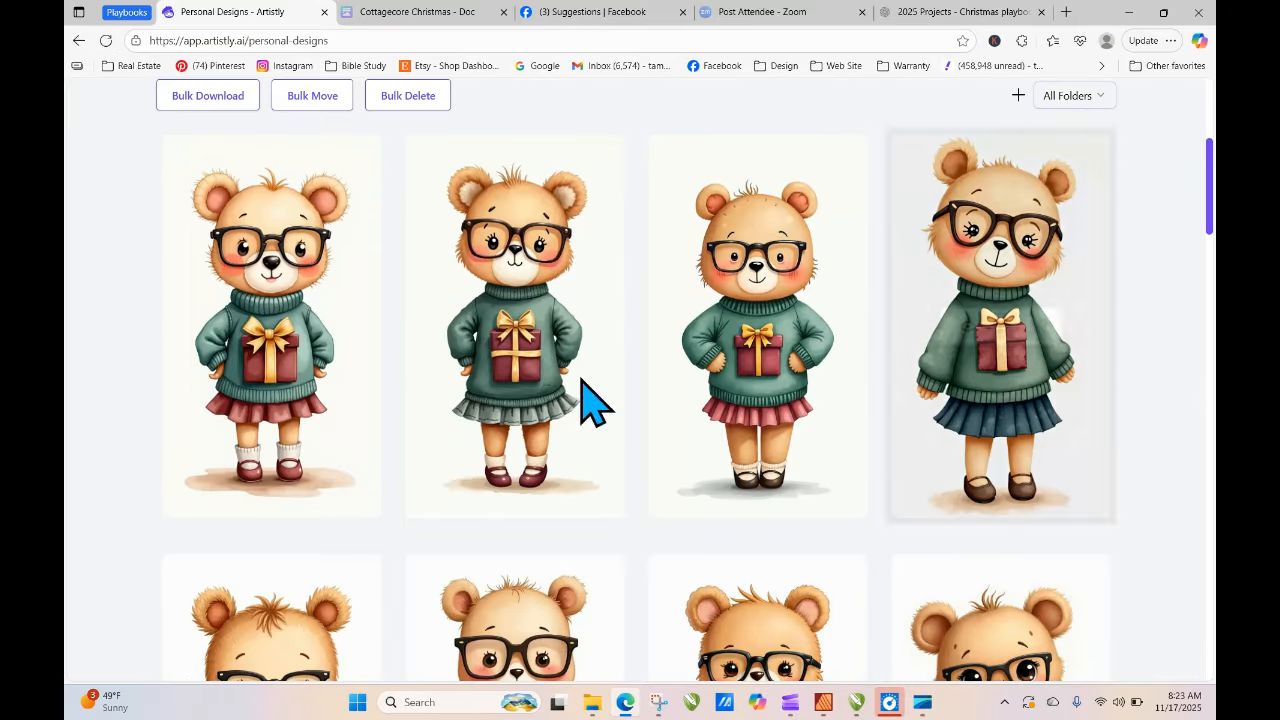
mouse_move(286, 265)
left_click(239, 327)
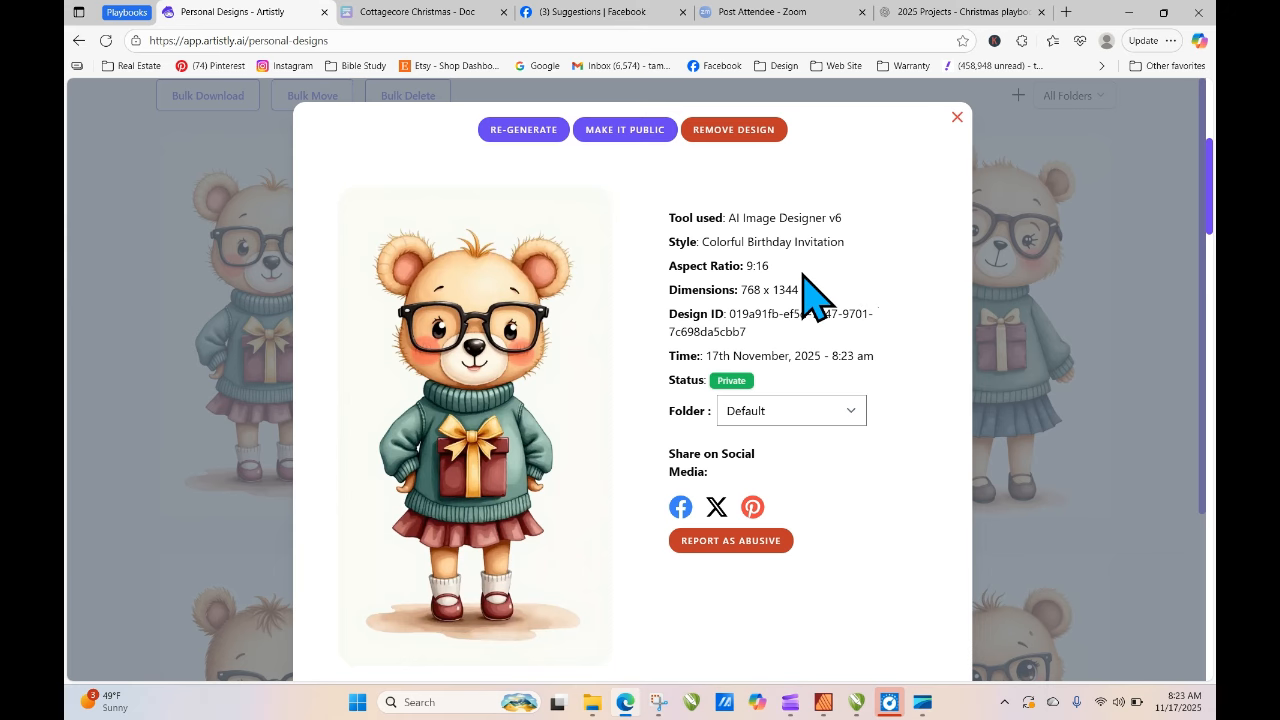
left_click(957, 117)
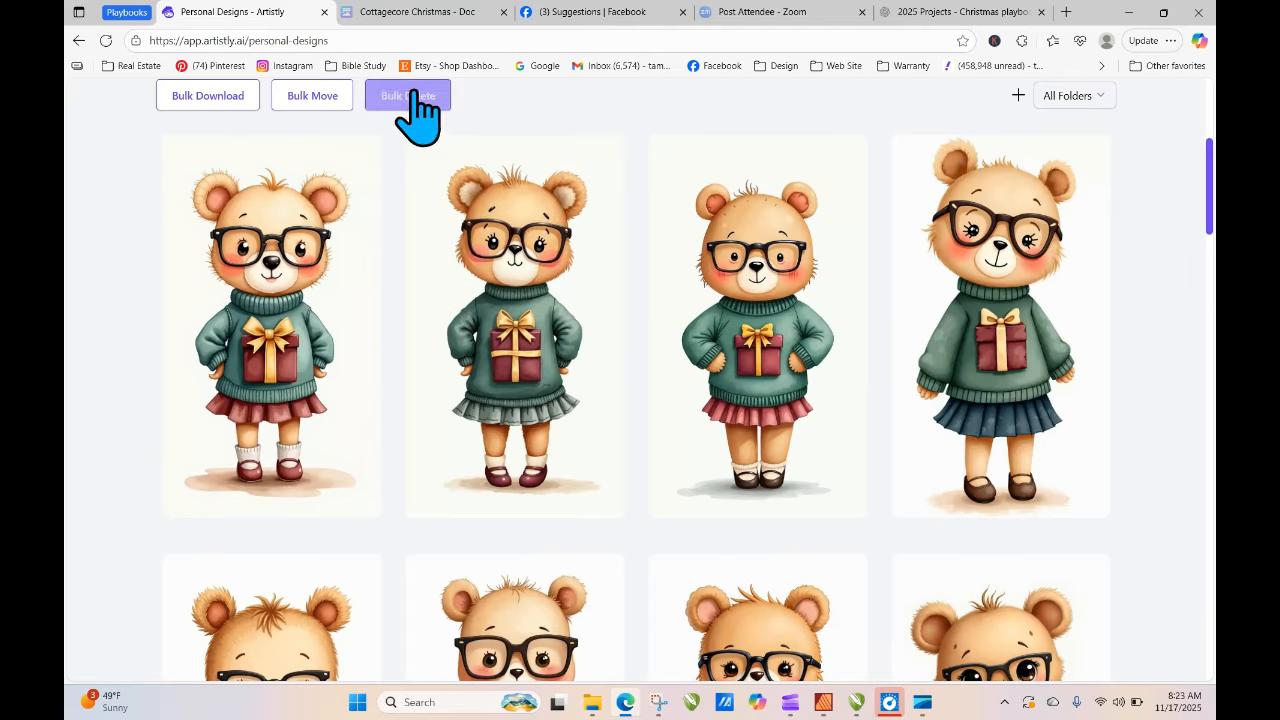
- Expand the Playbooks tab group and go to the table of contents on page 5 of the Vol 5 Christmas Florals Edition PDF
left_click(127, 12)
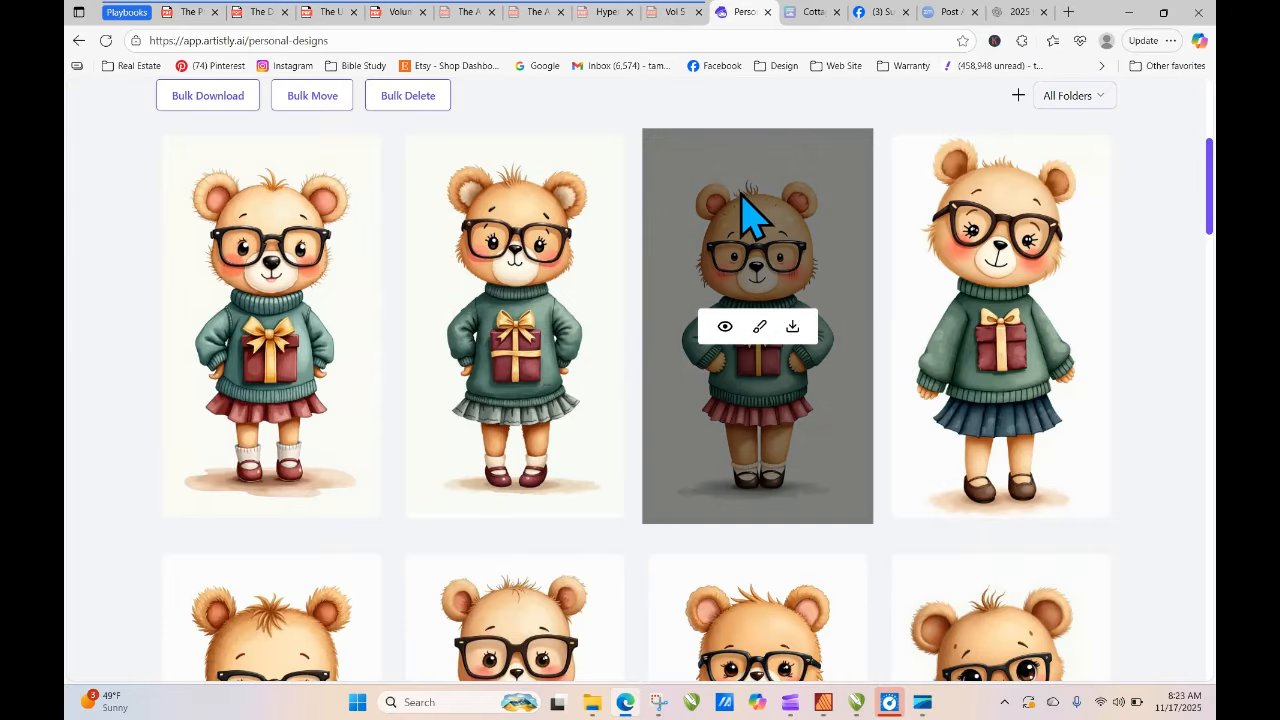
left_click(673, 12)
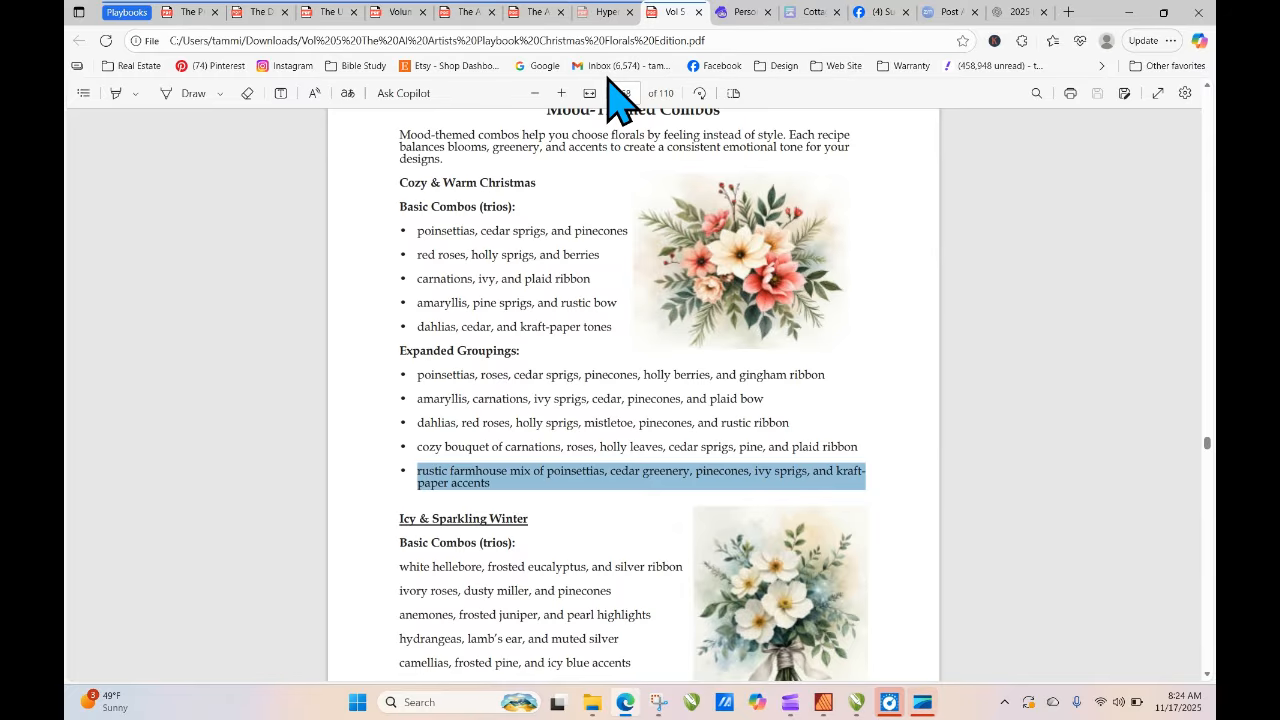
key("Return")
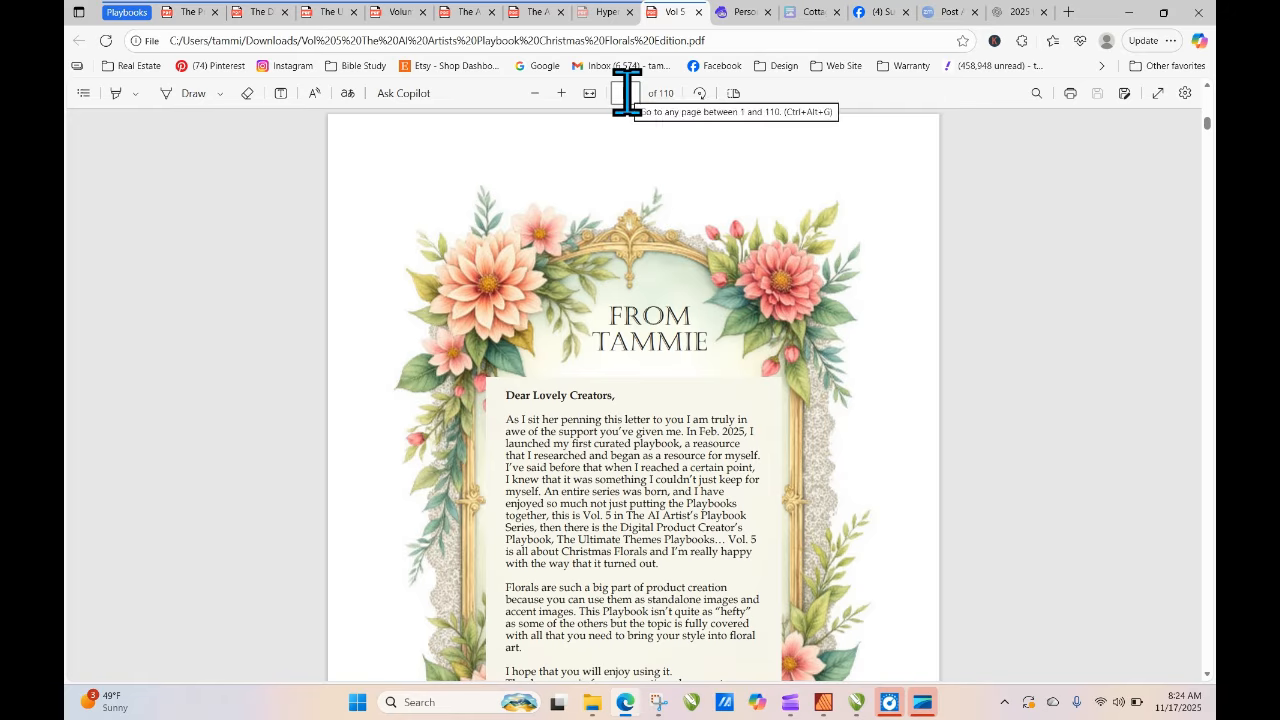
key("Return")
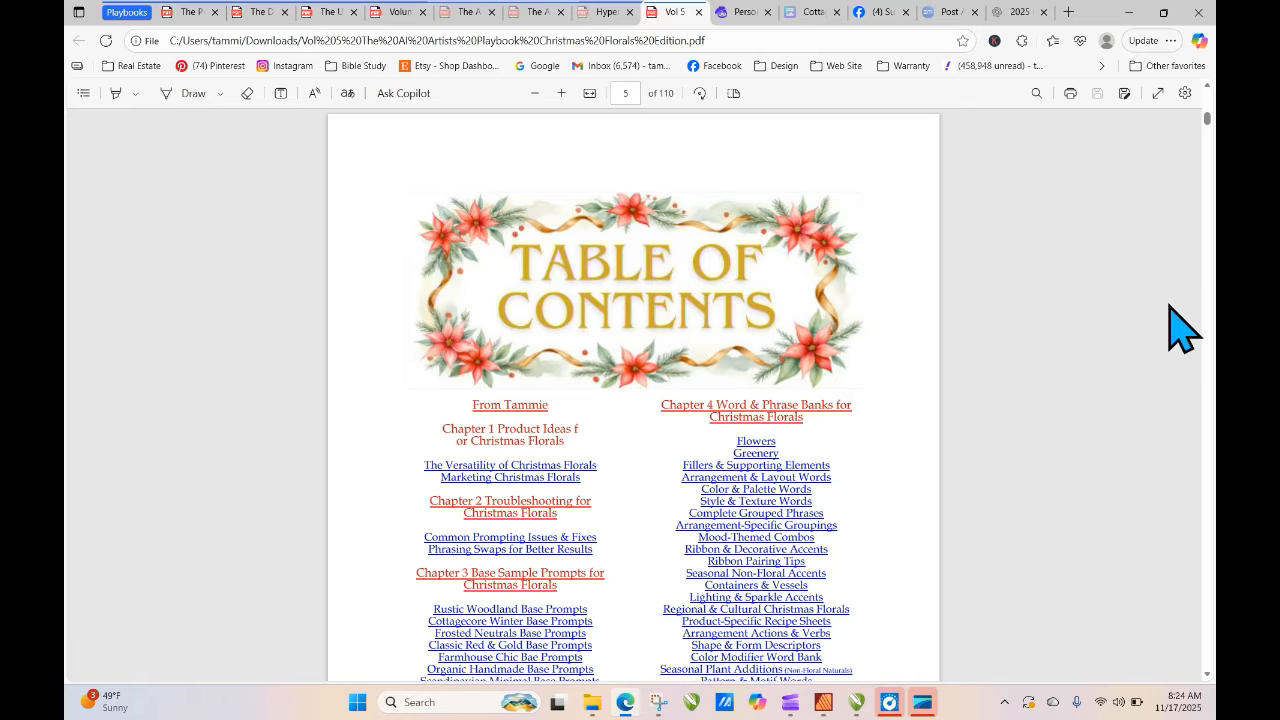
scroll(1100, 325, "down", 2)
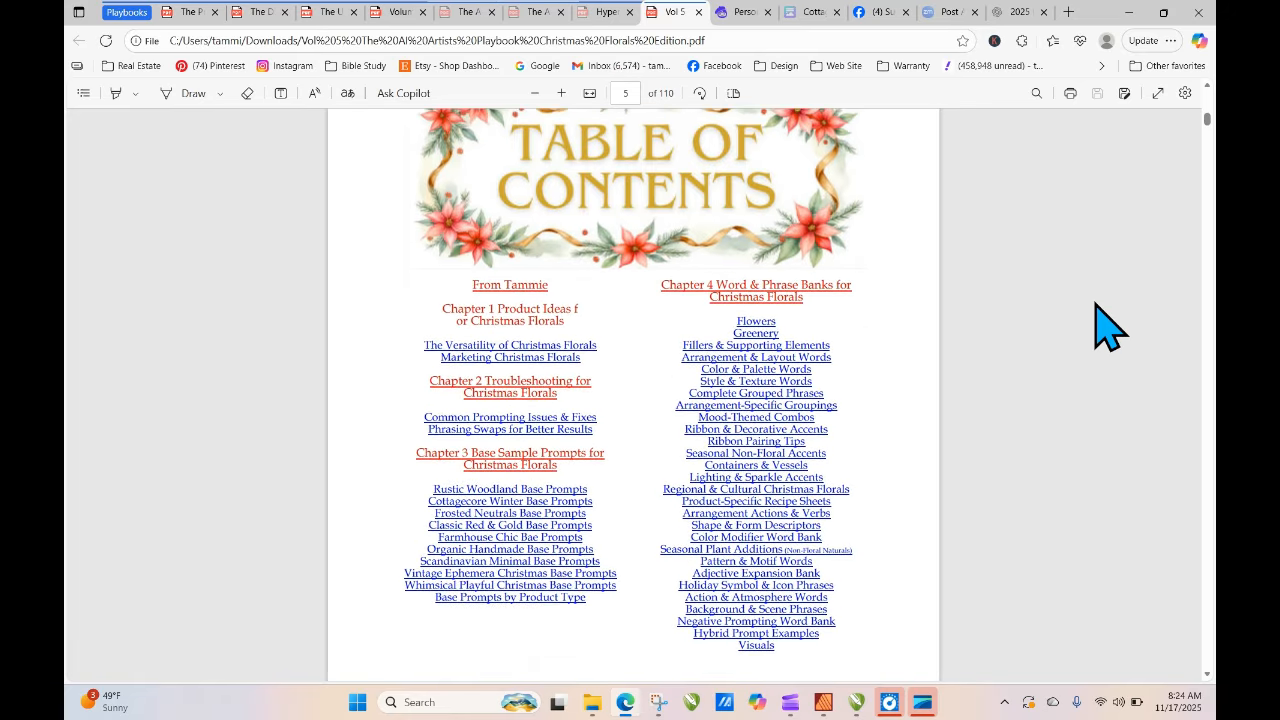
scroll(1105, 325, "down", 1)
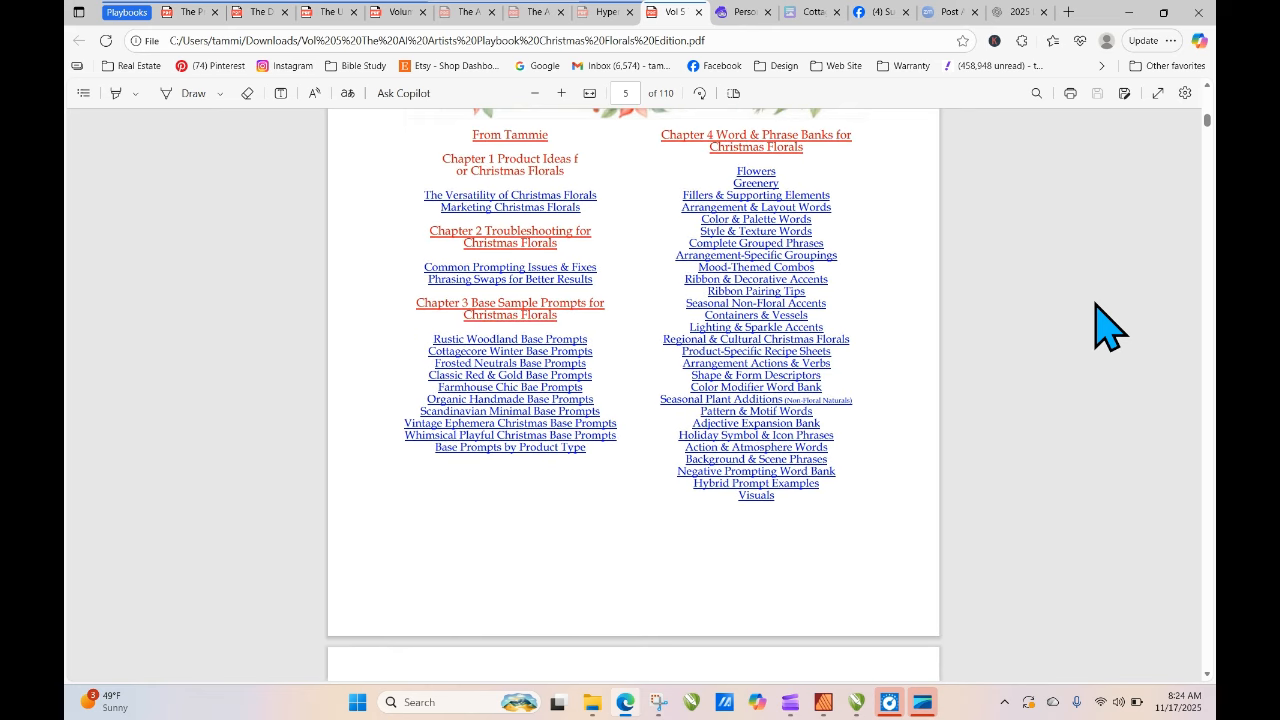
- Go to the Rustic Woodland Base Prompts section and copy the prompt "Rustic woodland Christmas bouquet, watercolor"
left_click(545, 341)
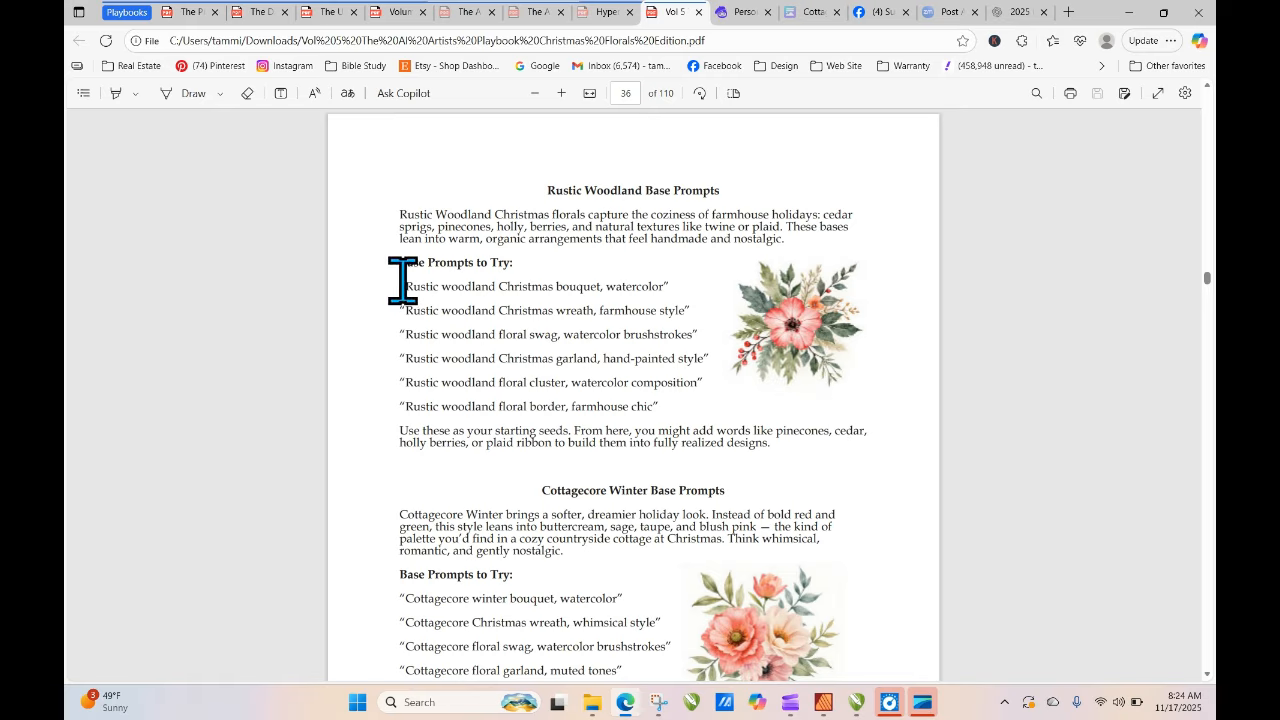
left_click_drag(404, 287, 664, 288)
right_click(668, 292)
left_click(705, 346)
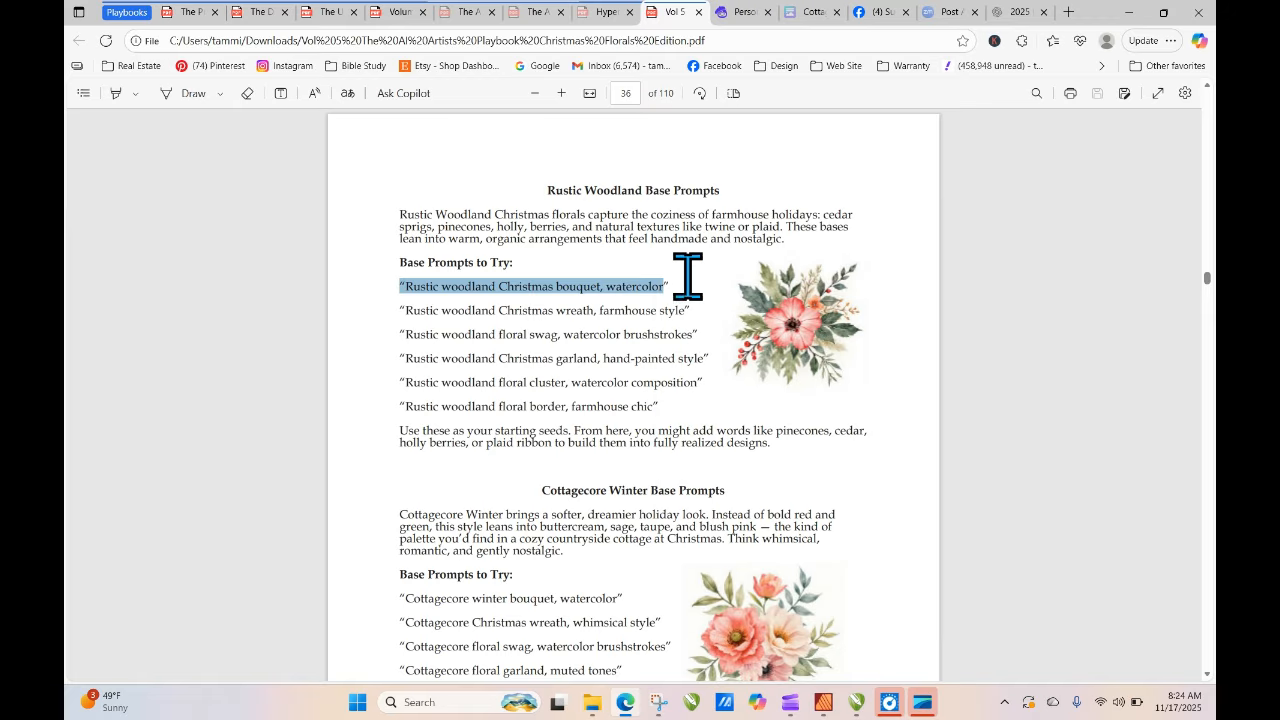
- Switch back to Artistly and reopen the Colorful Birthday Invitation bear's prompt for re-generation
left_click(745, 12)
mouse_move(271, 366)
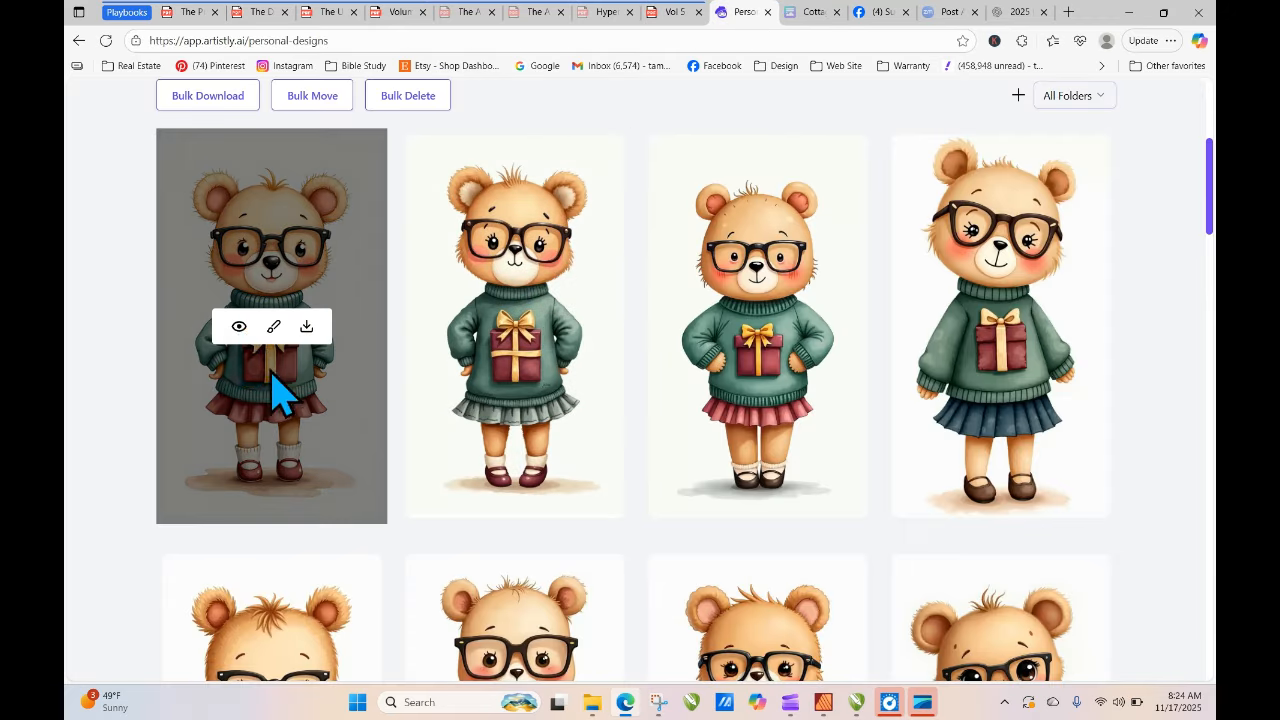
left_click(239, 327)
left_click(509, 130)
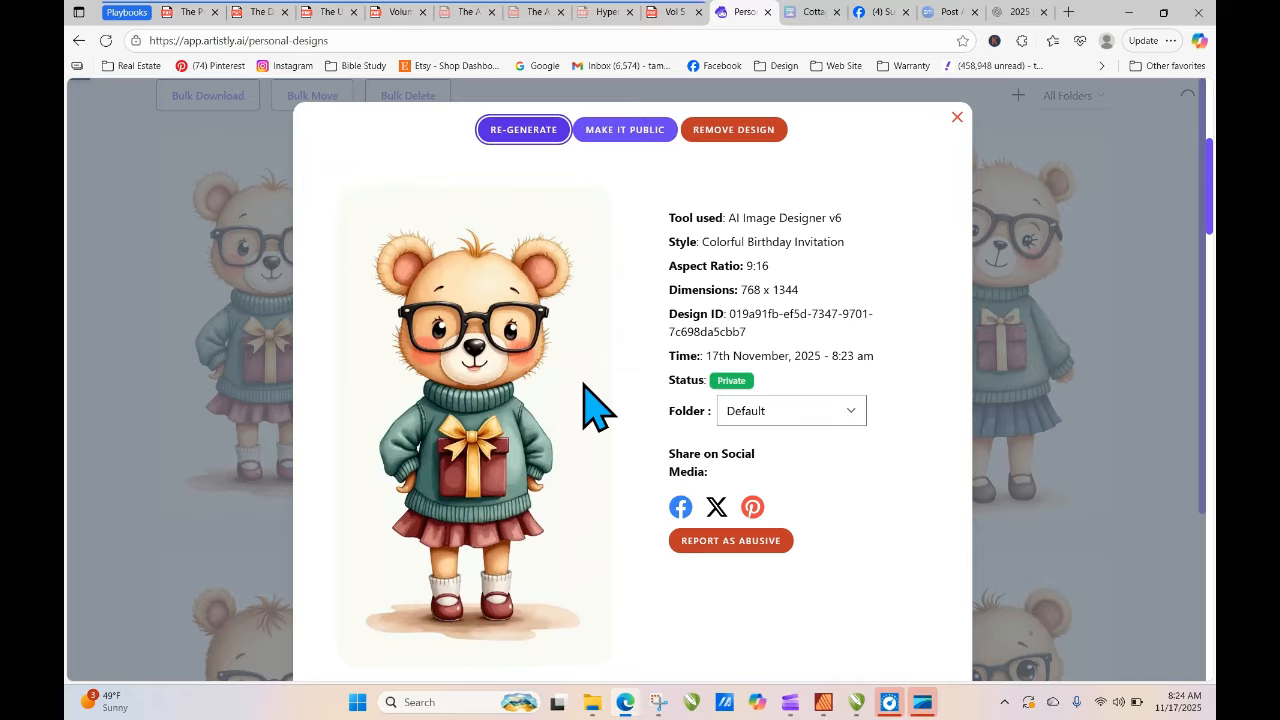
scroll(578, 380, "down", 1)
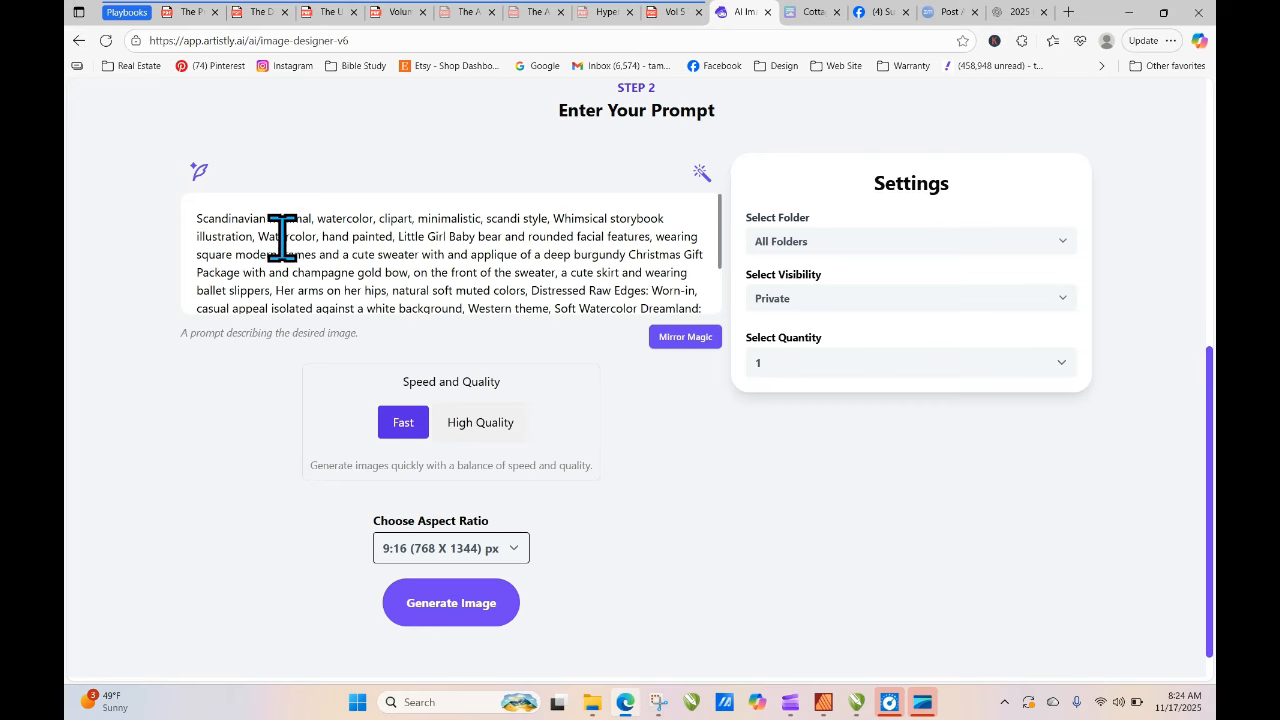
- Insert the copied bouquet prompt followed by "featuring a" before the bear prompt and generate a High Quality image
right_click(197, 215)
left_click(263, 355)
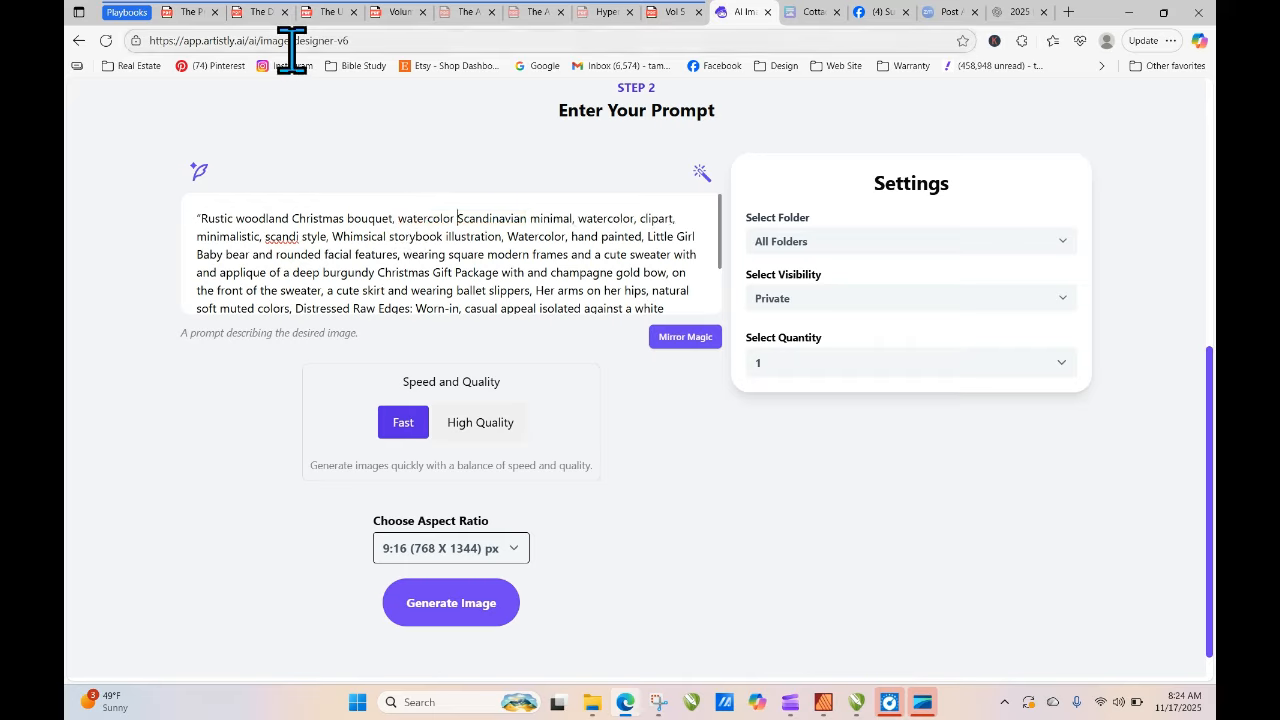
type("featuring a")
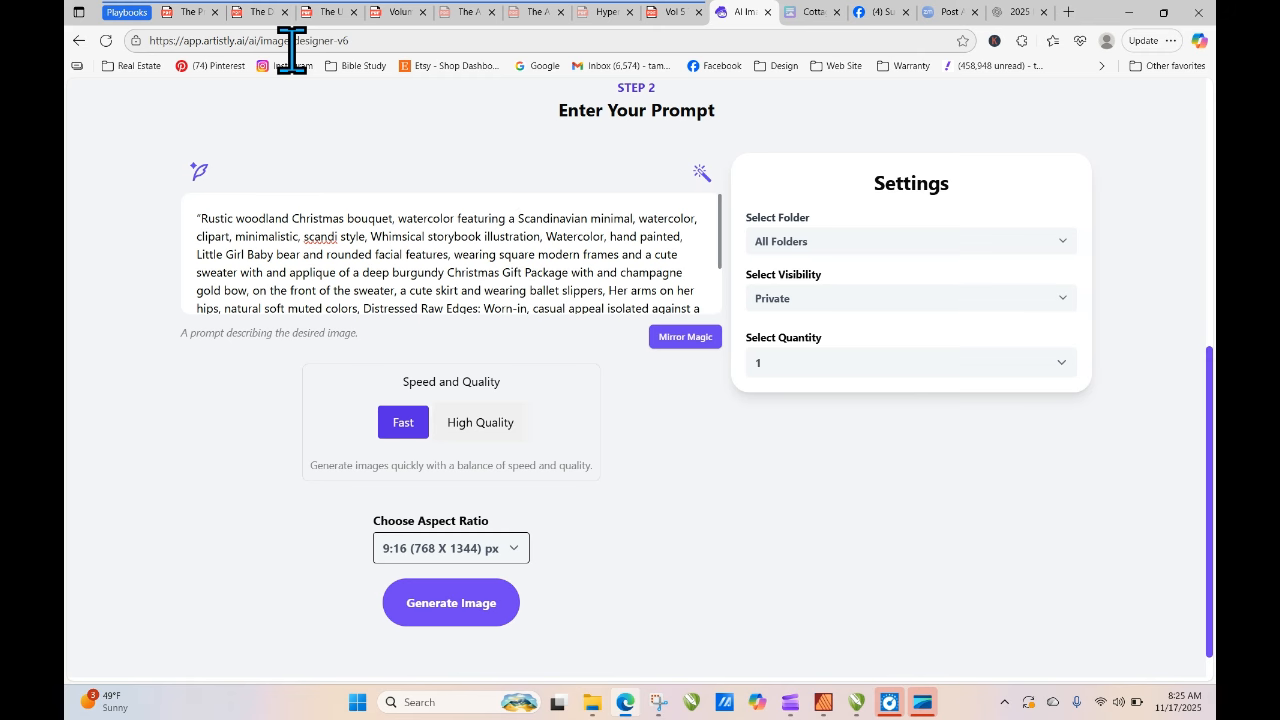
left_click(470, 424)
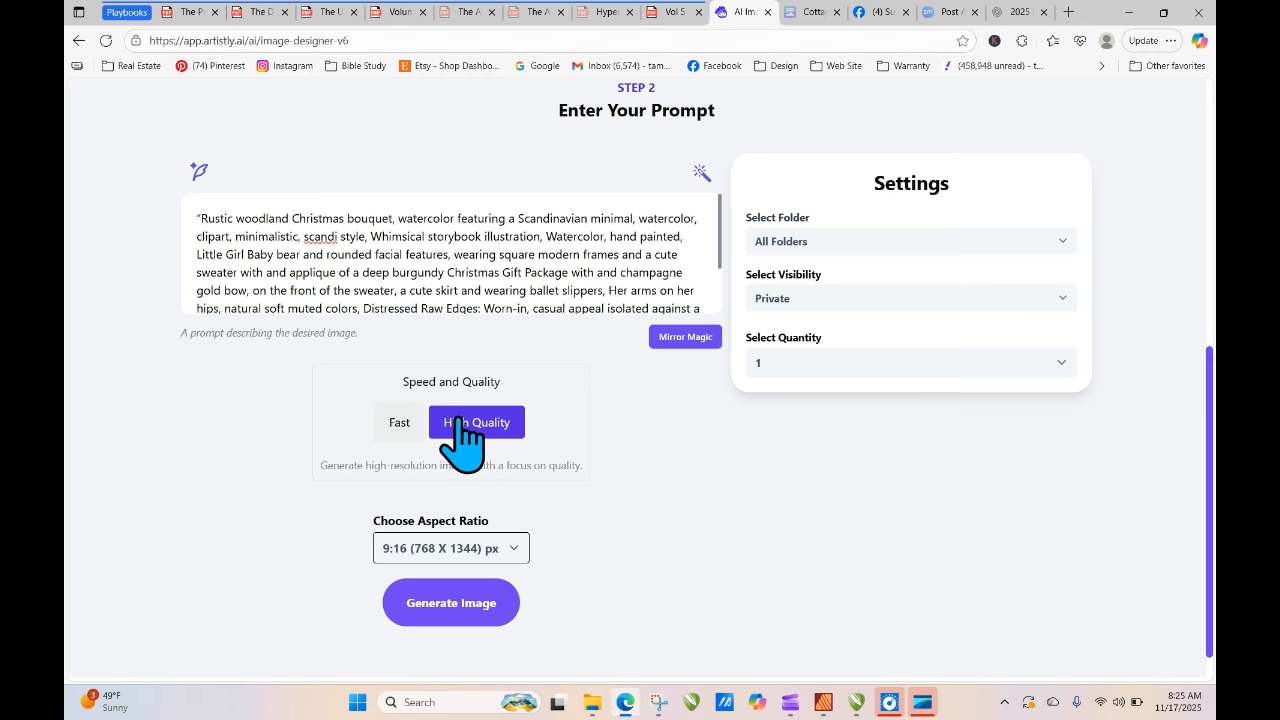
left_click(481, 600)
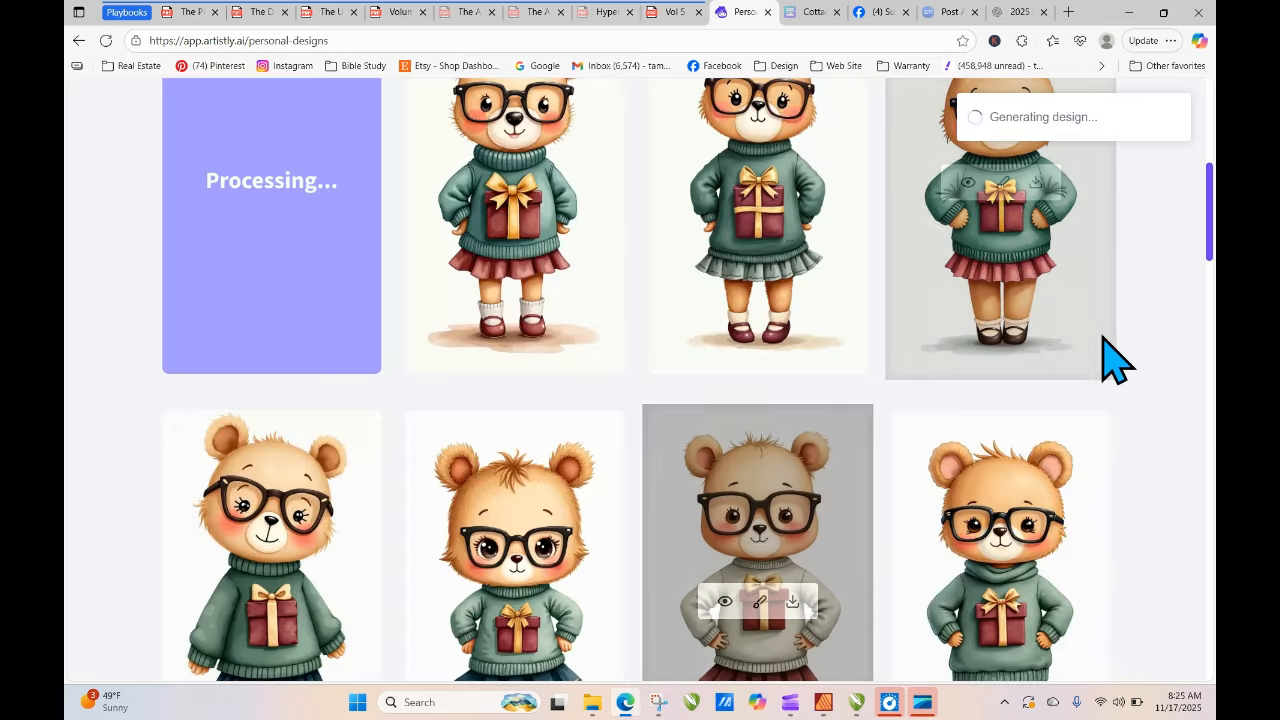
- Refresh the personal designs page and view the newly generated bouquet-prompt bear in its details window, closing it after inspection
left_click_drag(1210, 240, 1210, 195)
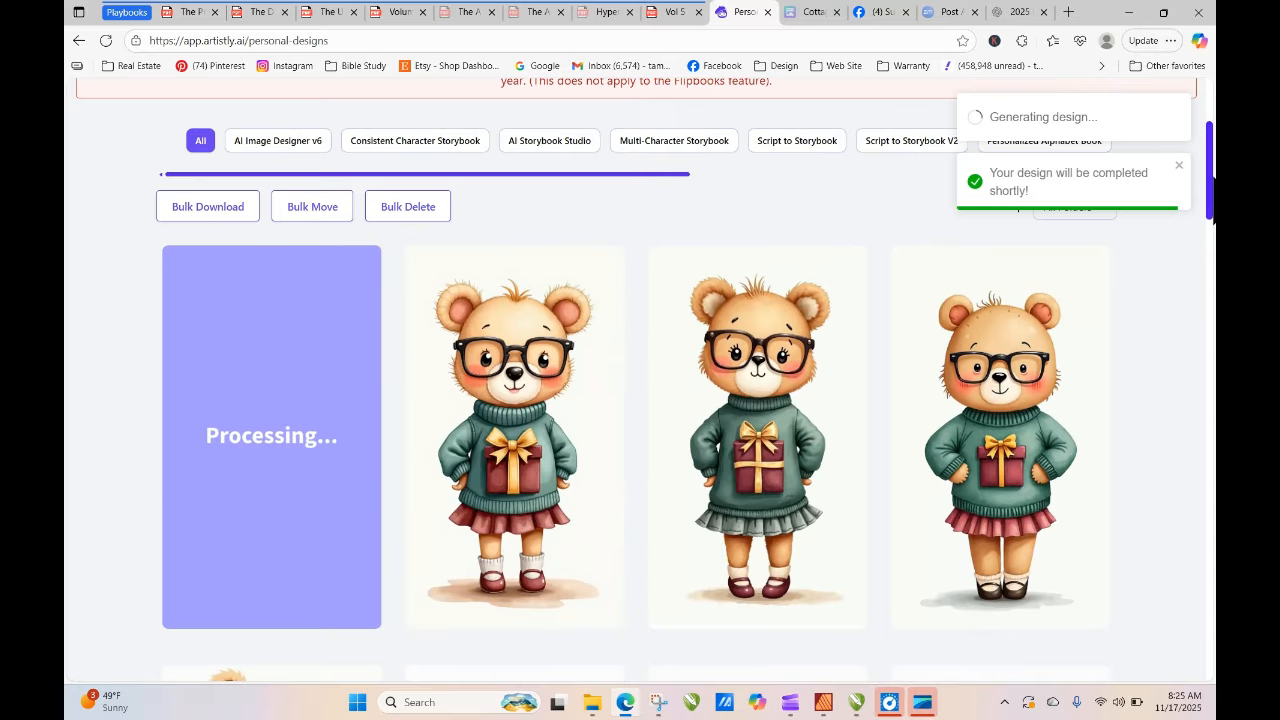
left_click(106, 41)
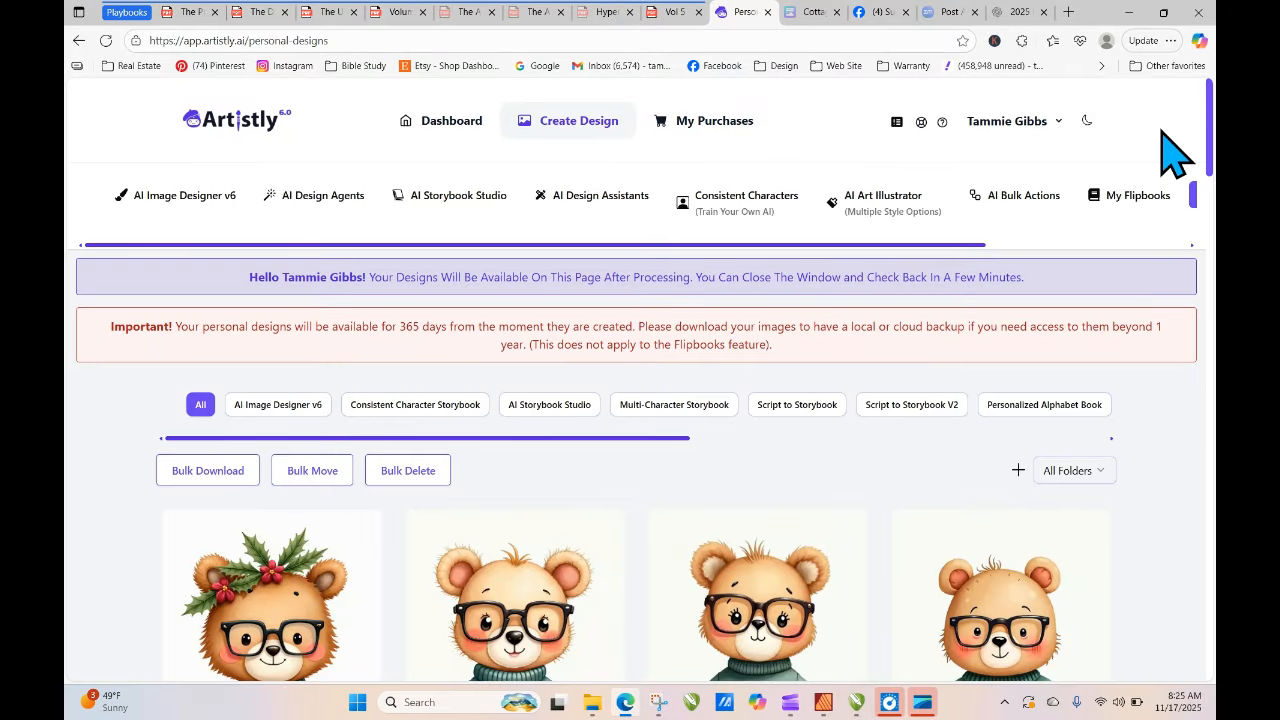
scroll(1210, 155, "down", 3)
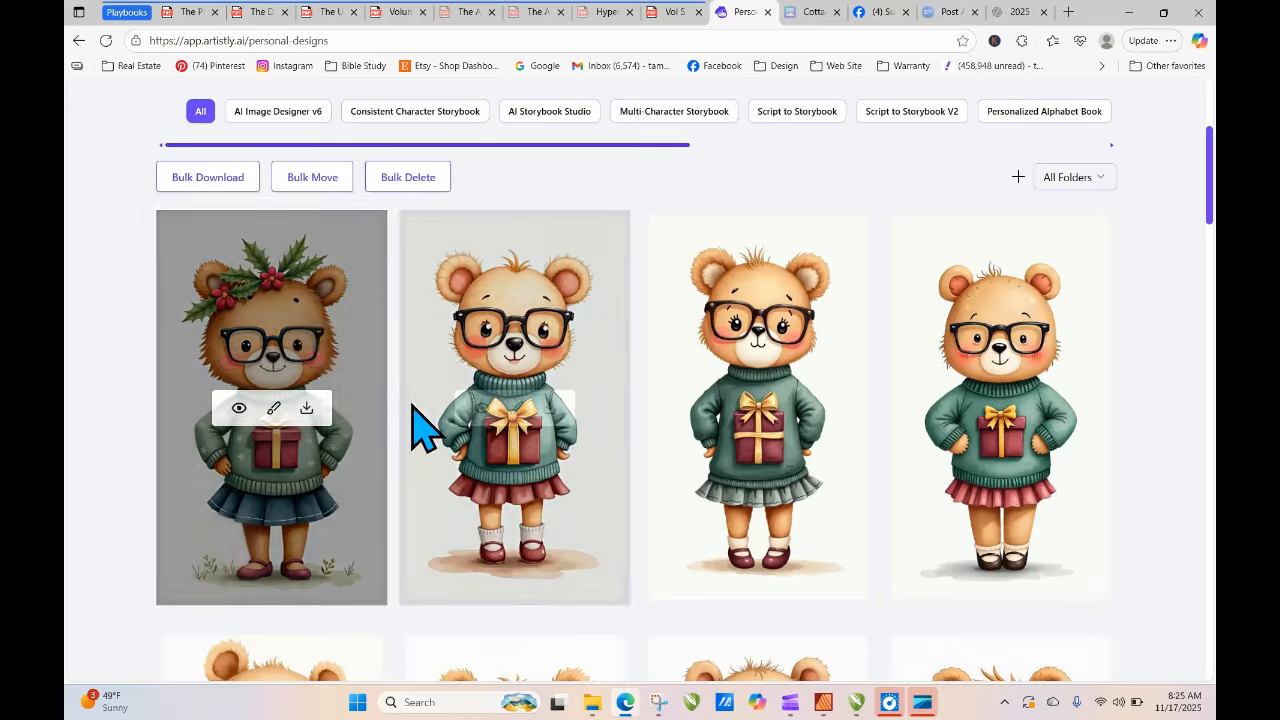
left_click(239, 410)
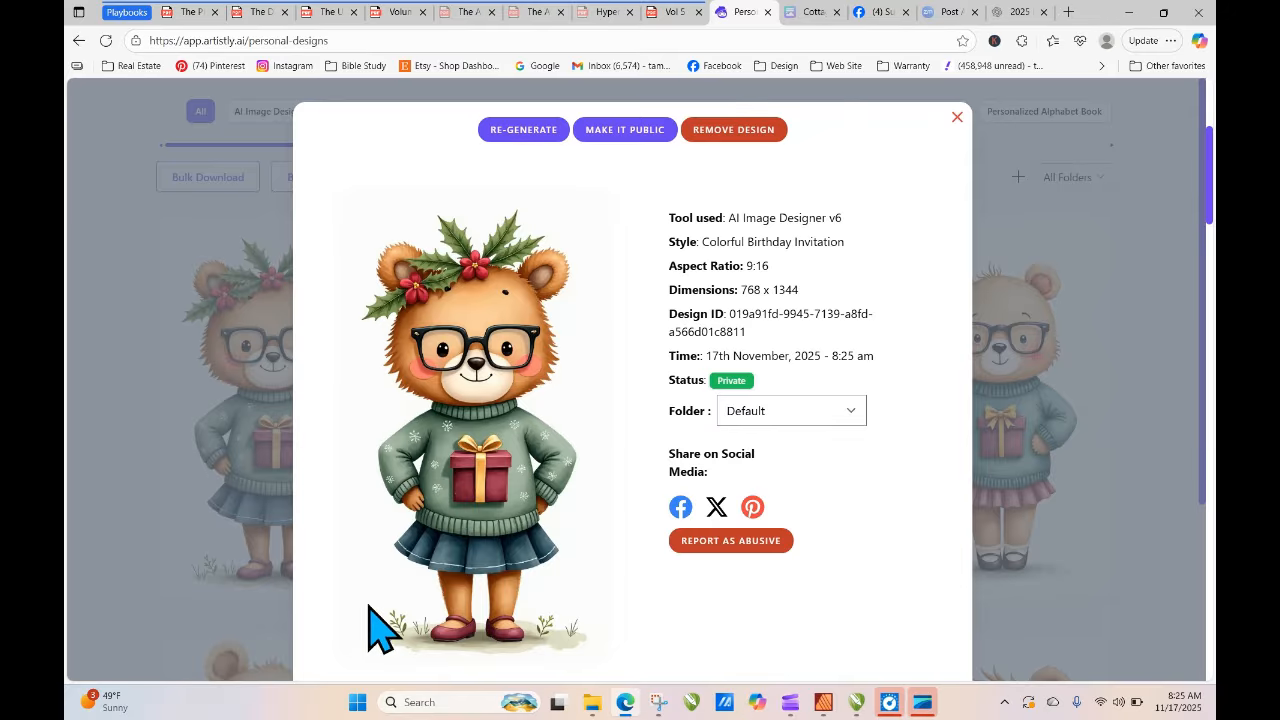
left_click(957, 117)
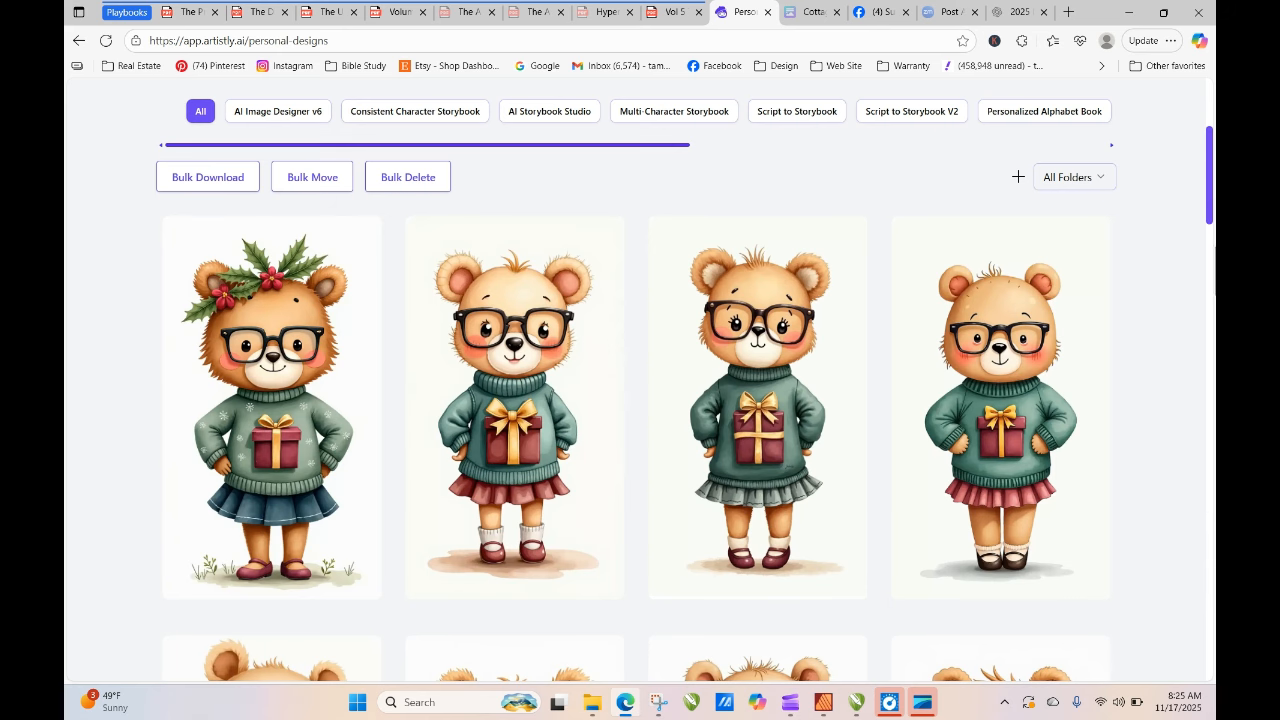
left_click_drag(1212, 210, 1212, 328)
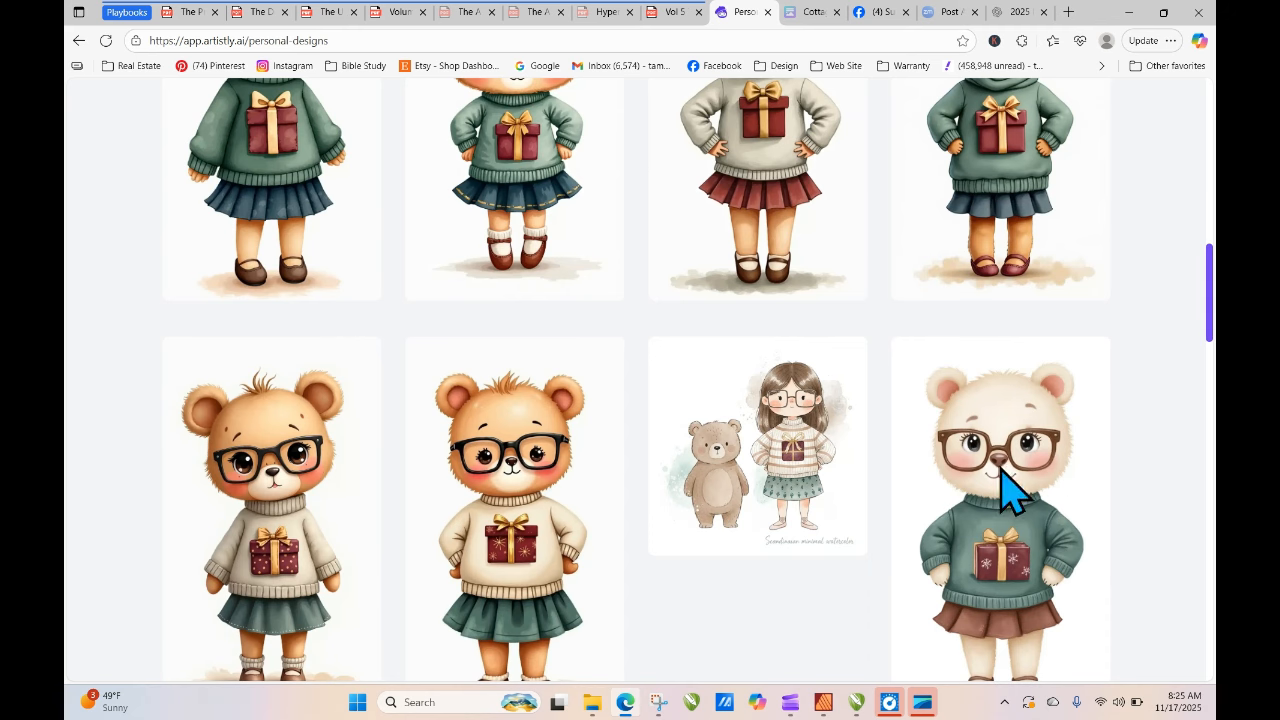
left_click(722, 455)
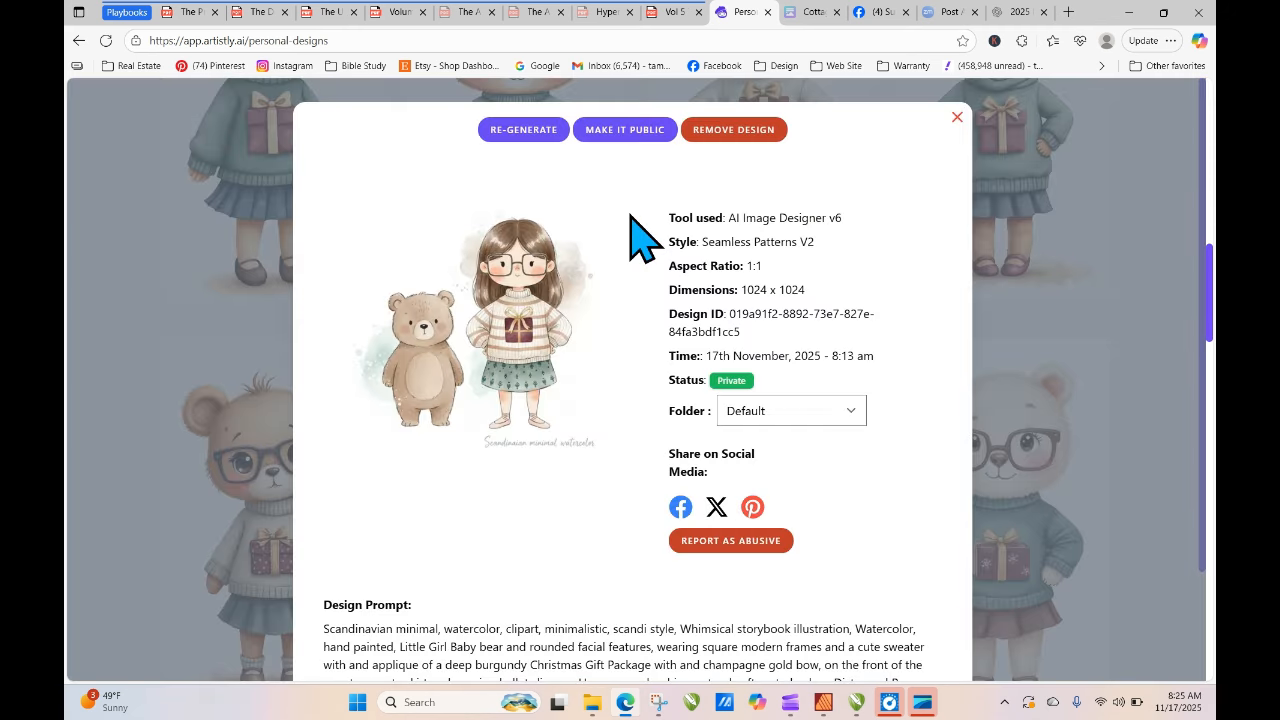
left_click(540, 131)
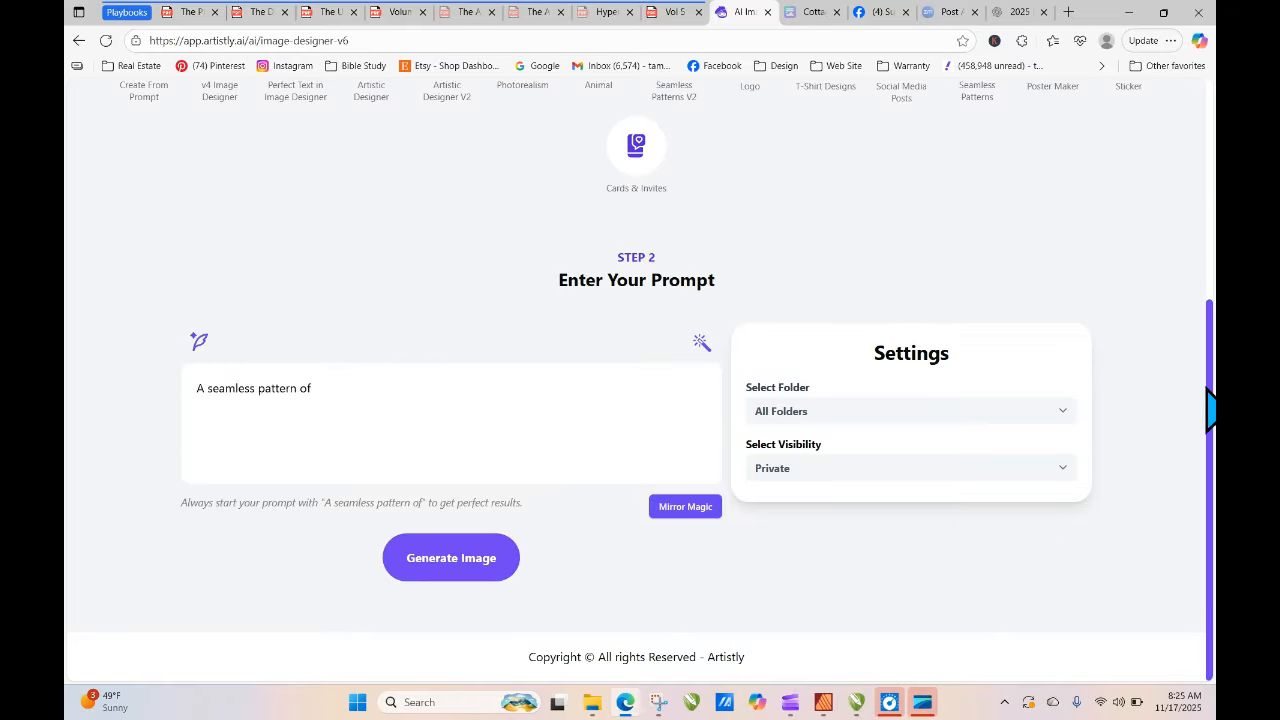
left_click_drag(1212, 410, 1212, 190)
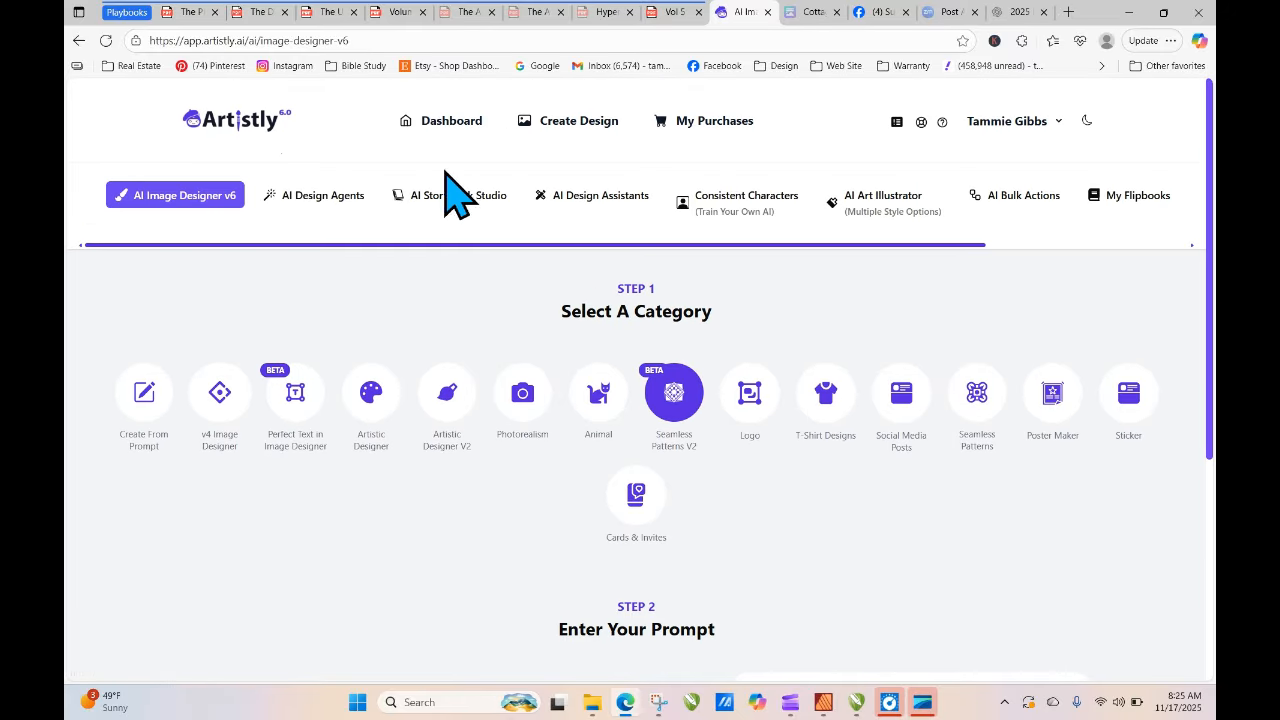
left_click_drag(929, 246, 1120, 200)
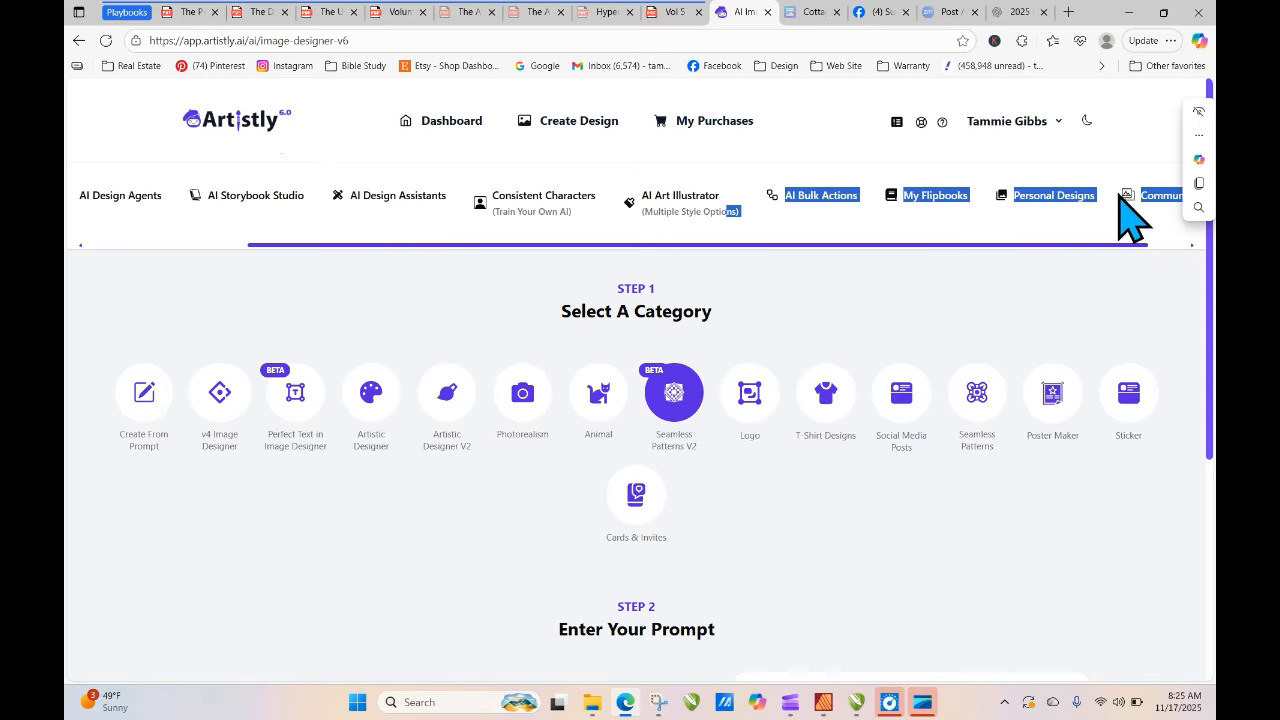
left_click(1057, 212)
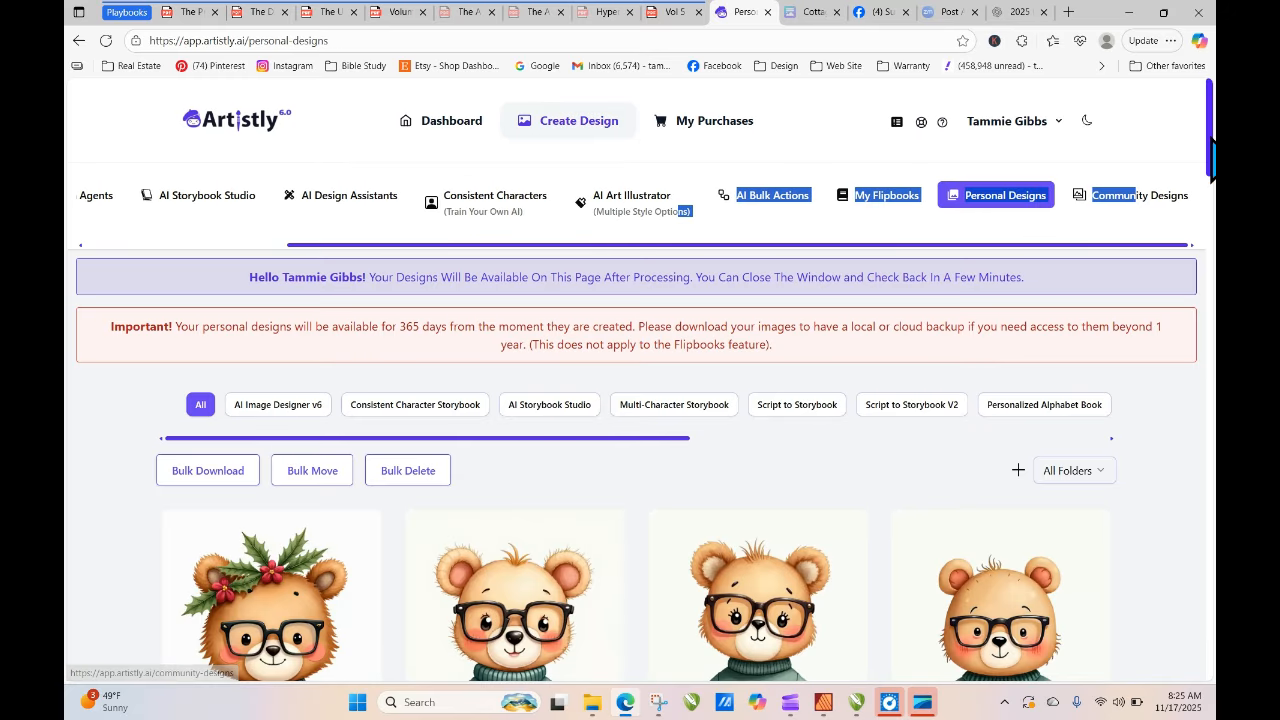
- Open the Artistic Designer V2 bear with the brown bob hair and reopen its prompt for re-generation
left_click_drag(1212, 140, 1212, 395)
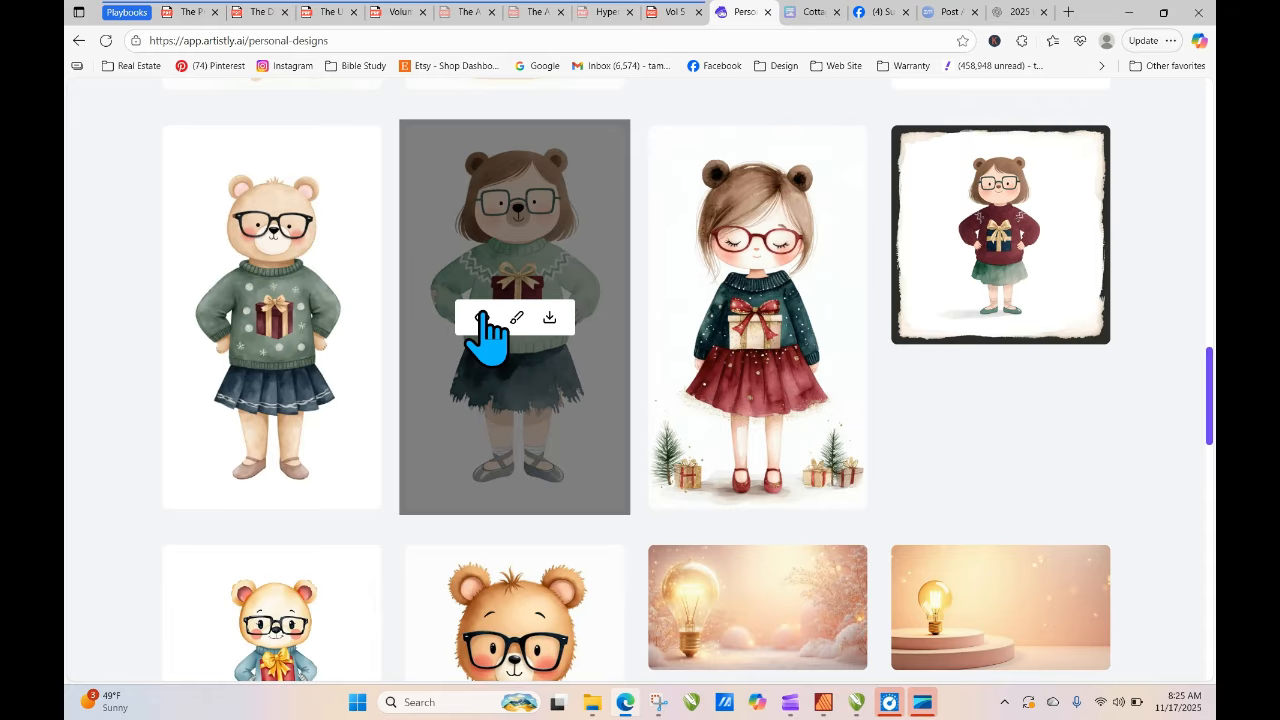
left_click(482, 318)
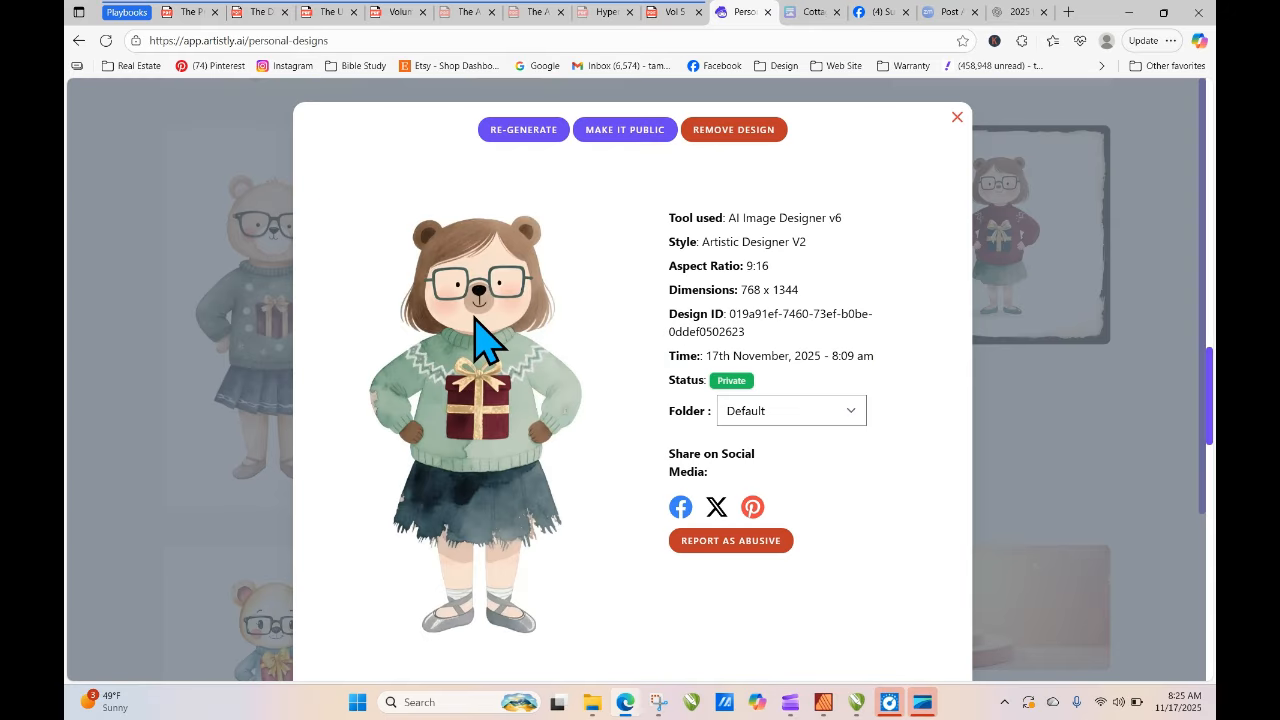
left_click(523, 130)
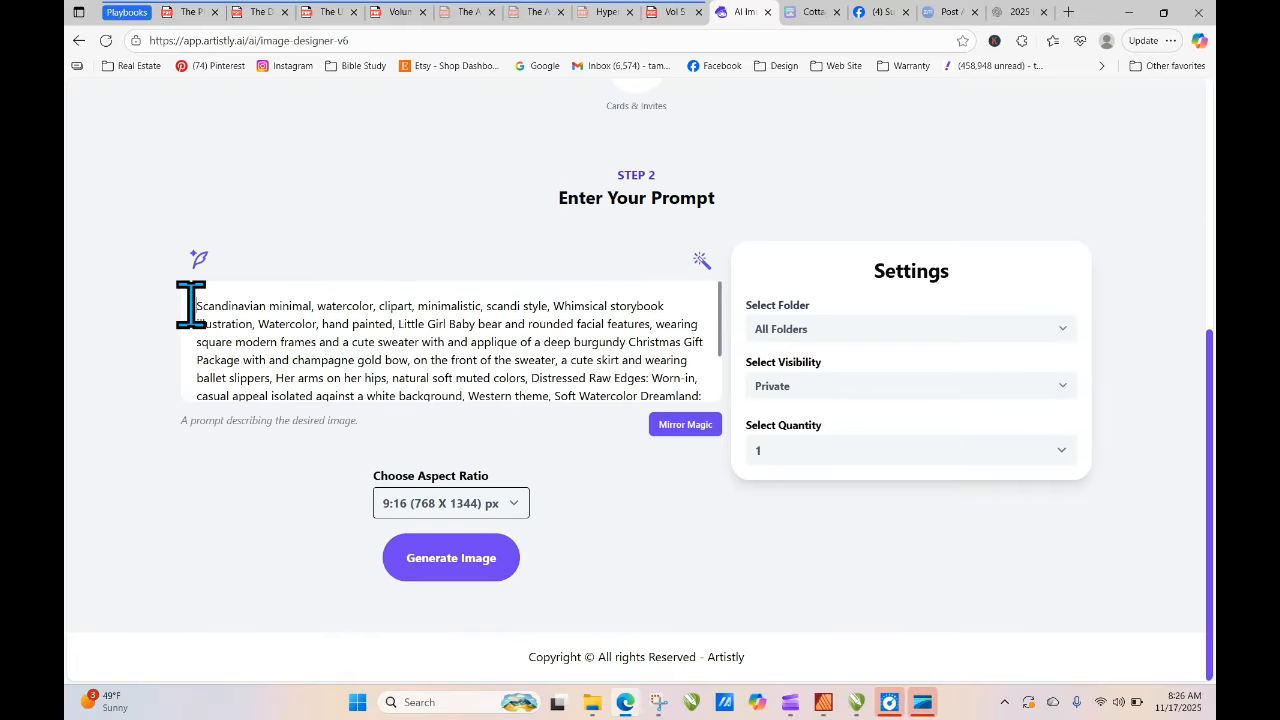
- Insert "Rustic woodland Christmas bouquet, watercolor" followed by "featuring" before the bear prompt and generate the image at 9:16
right_click(193, 306)
left_click(244, 420)
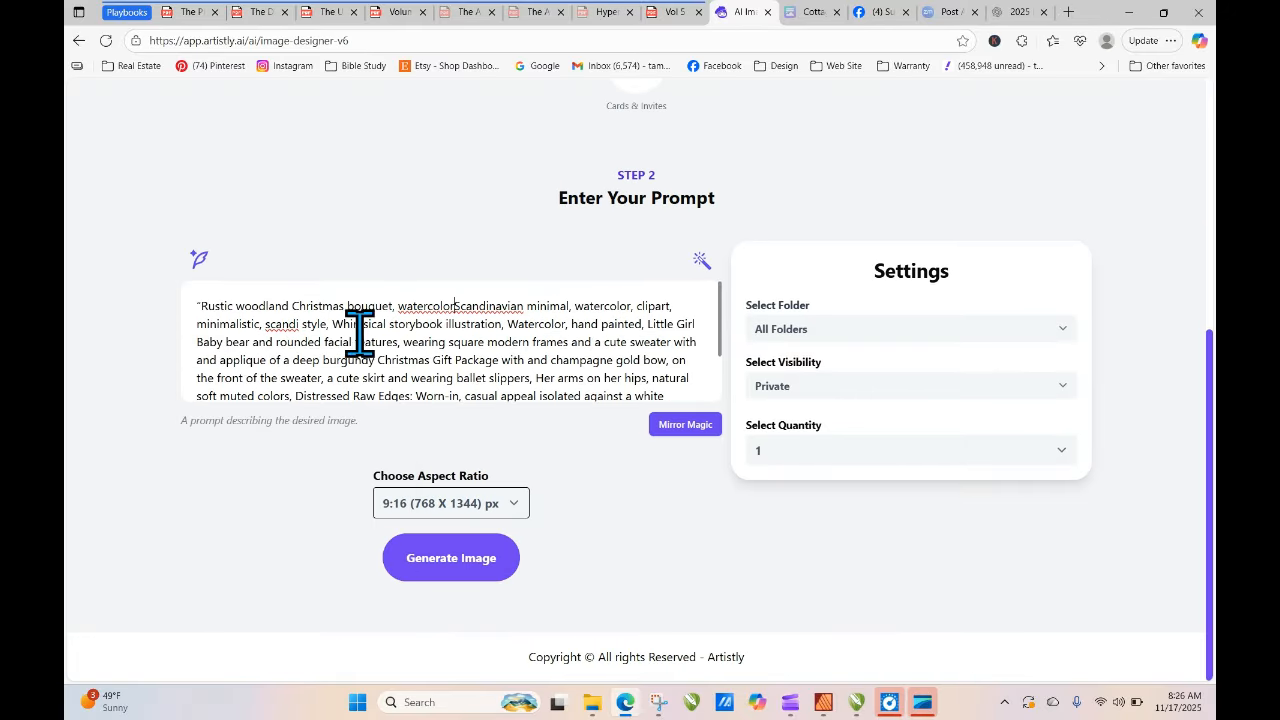
type(",")
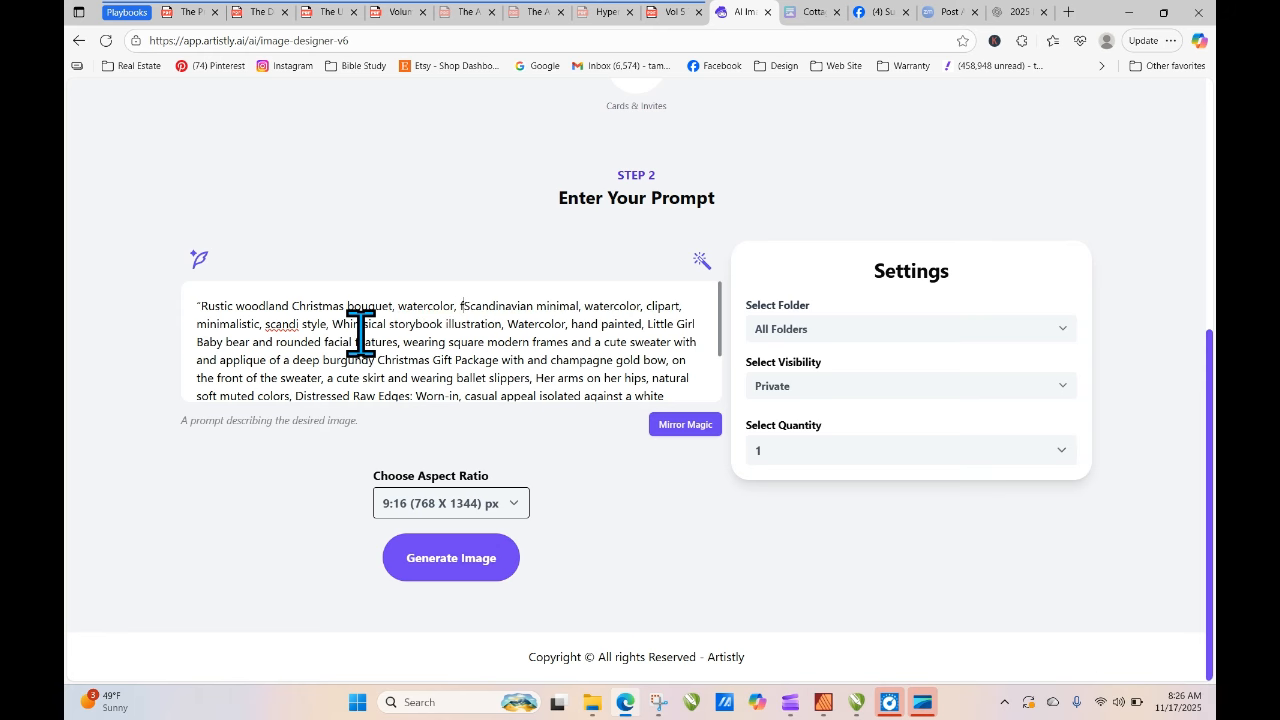
type("featuring")
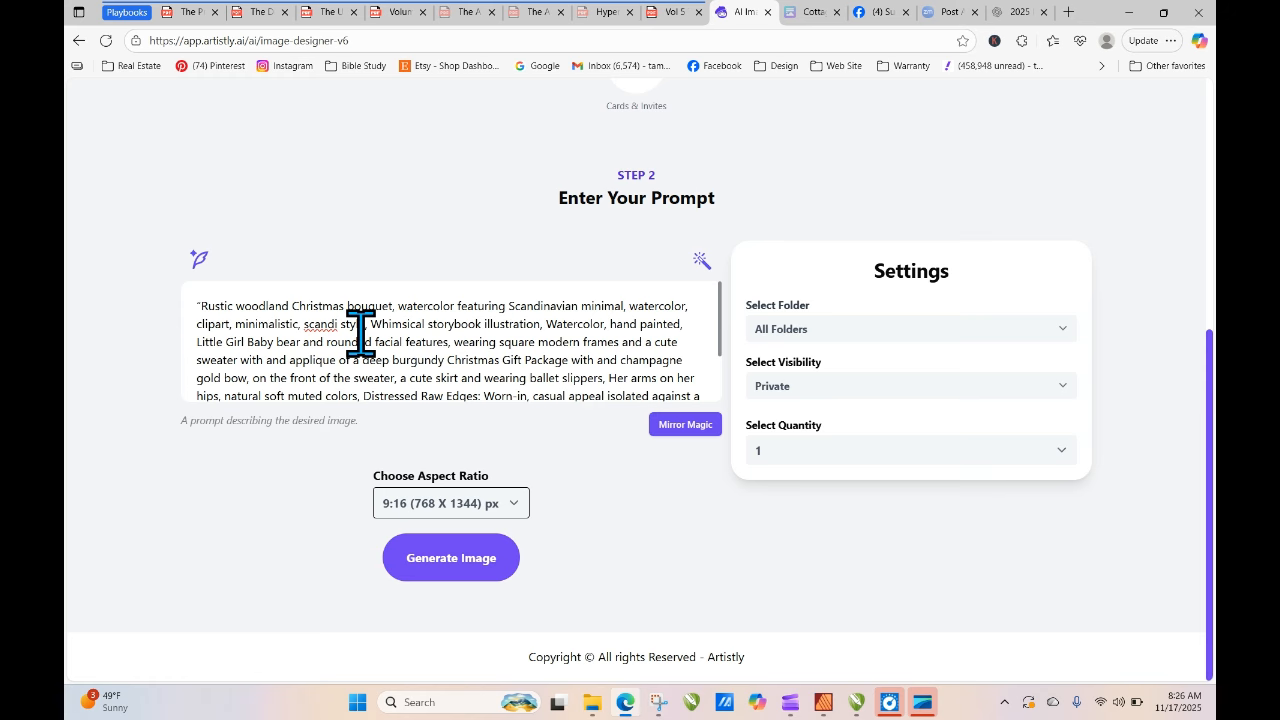
left_click(448, 557)
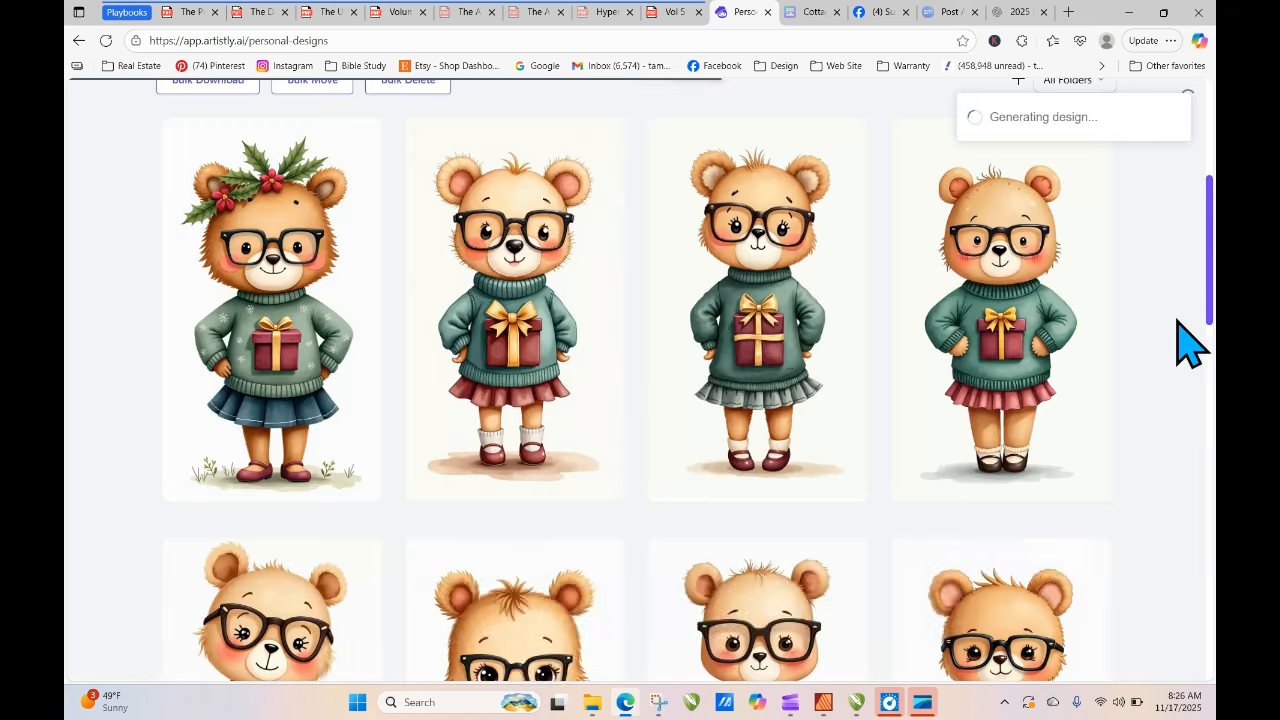
- Reload the personal designs and inspect the new Artistic Designer V2 bear in its details window before closing it
left_click_drag(1212, 200, 1212, 181)
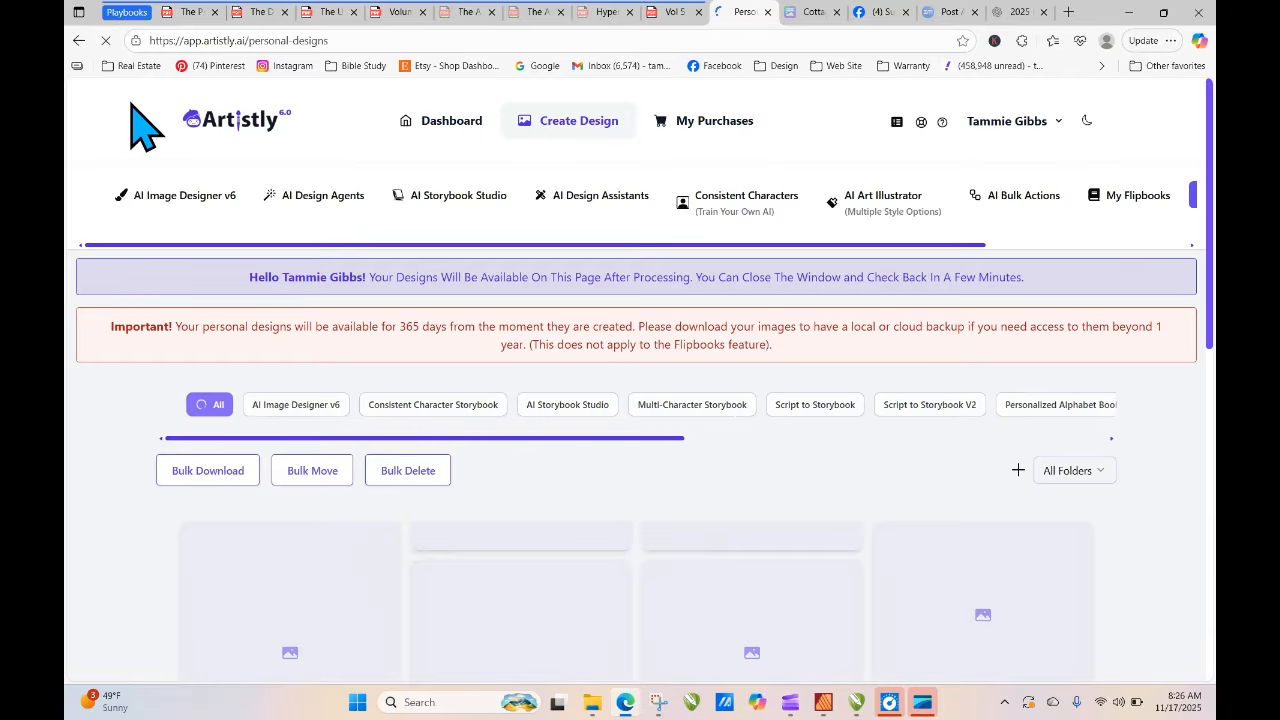
left_click(108, 46)
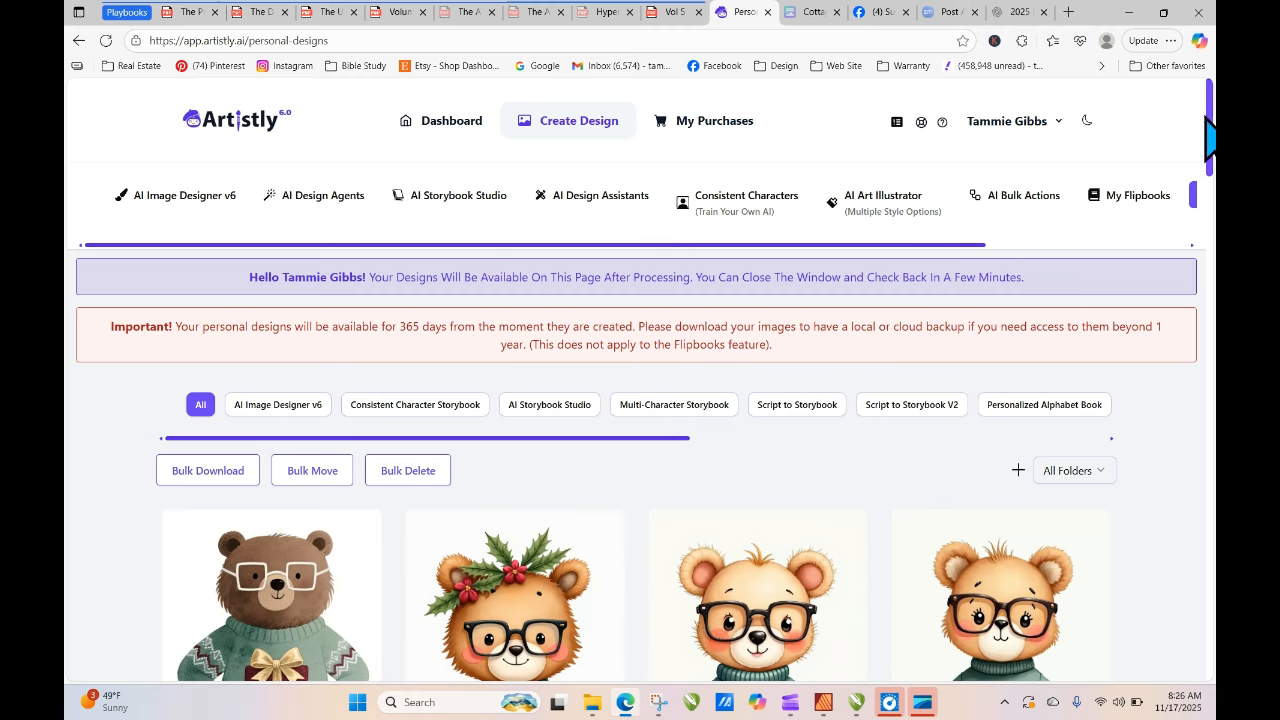
scroll(1210, 140, "down", 3)
mouse_move(386, 405)
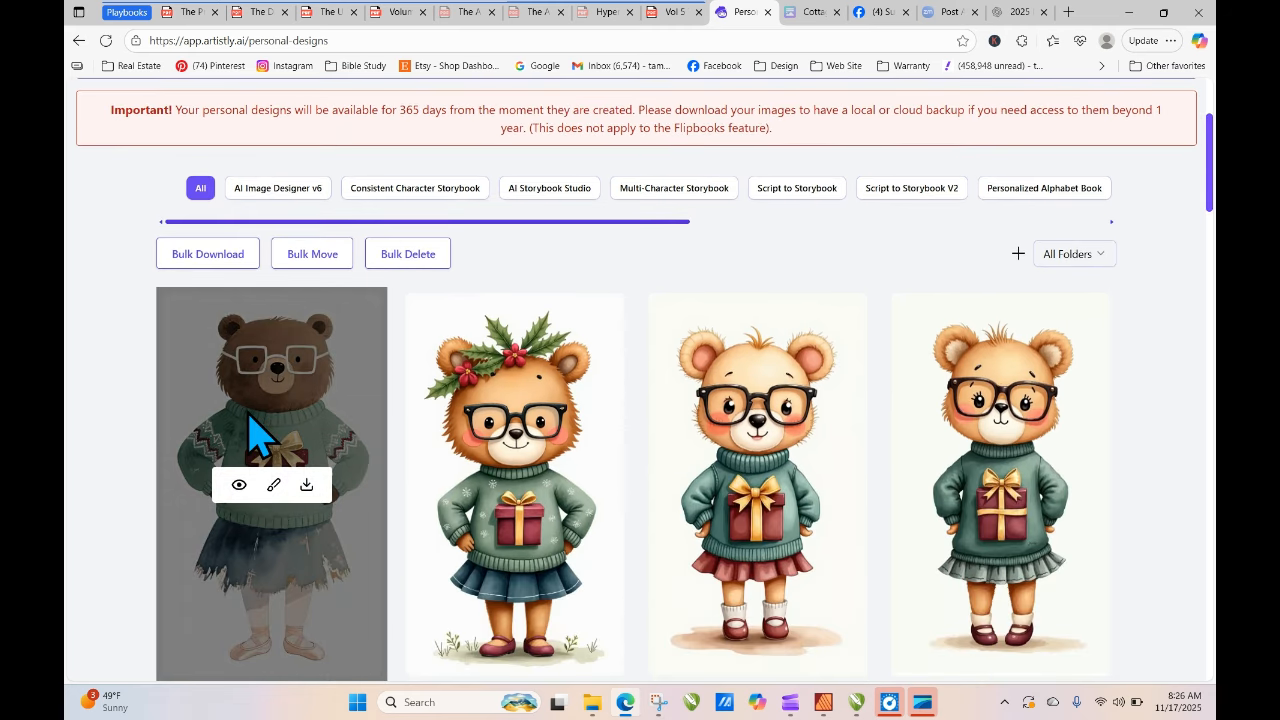
left_click(238, 486)
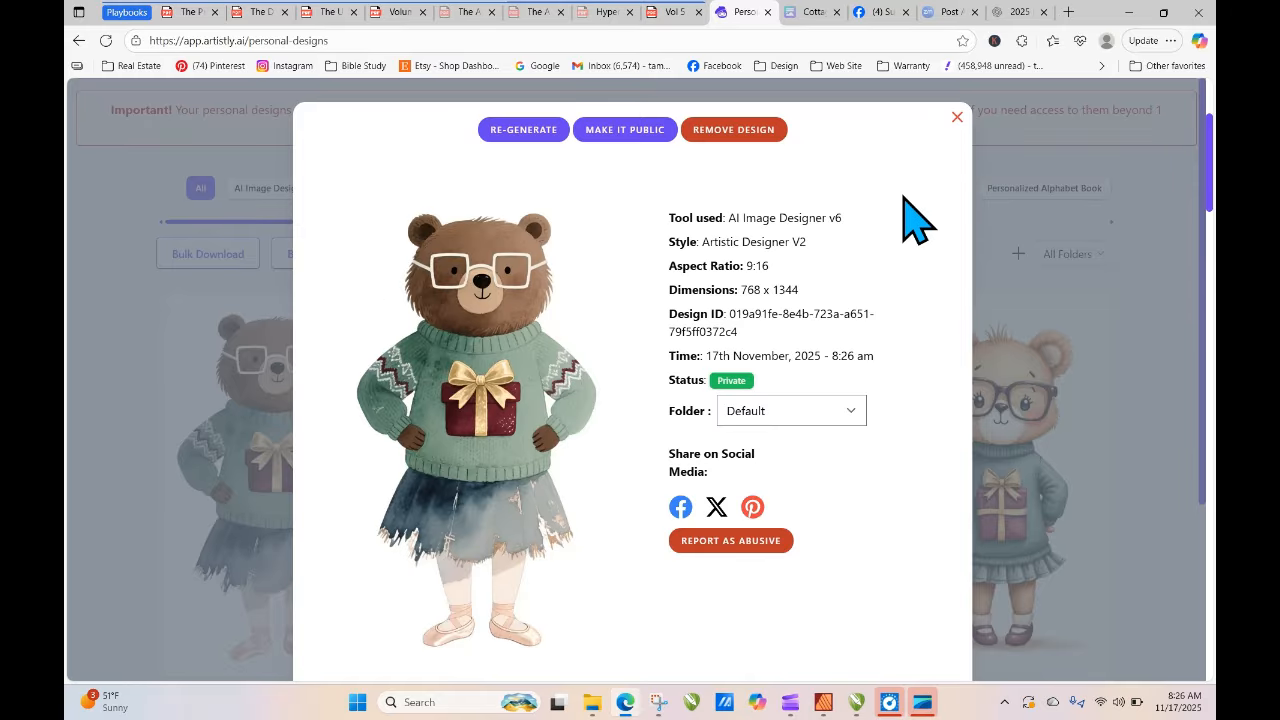
left_click(957, 118)
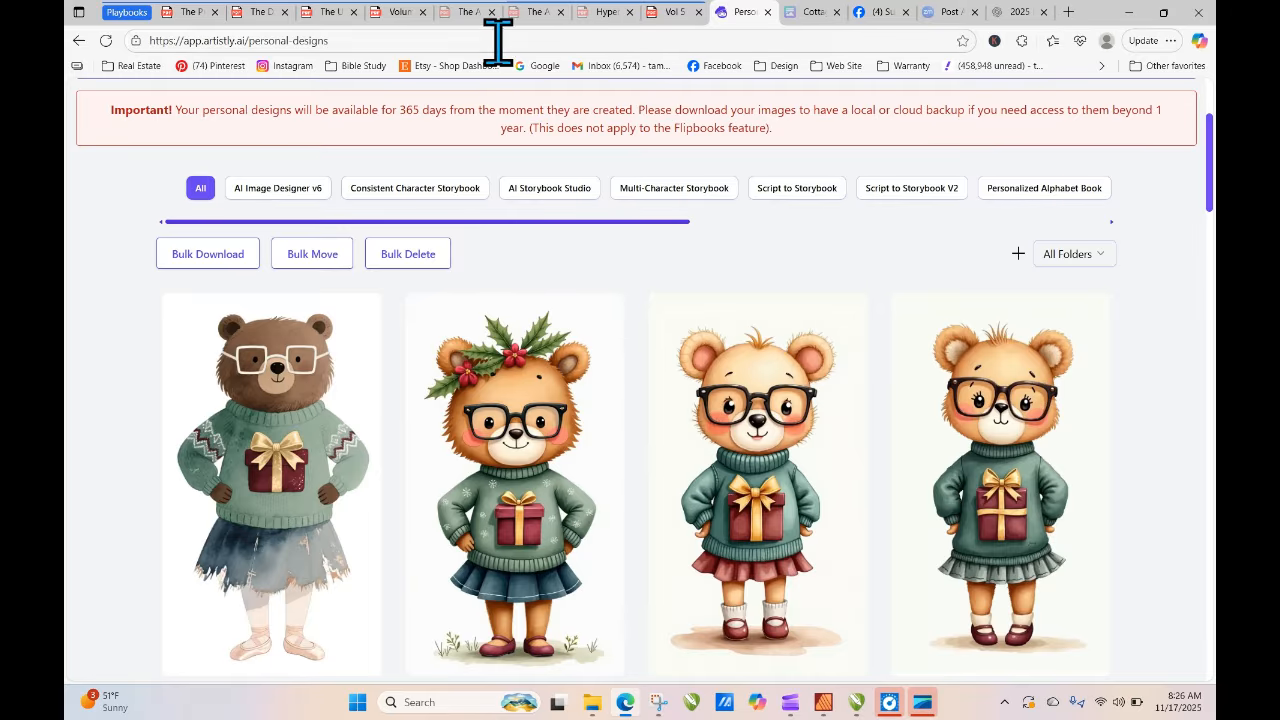
- Switch to the Volume 2 clipart playbook PDF and copy the line "Loose Watercolor Sketch: Quick, gestural brushstrokes with expressive energy" from page 116
left_click(400, 13)
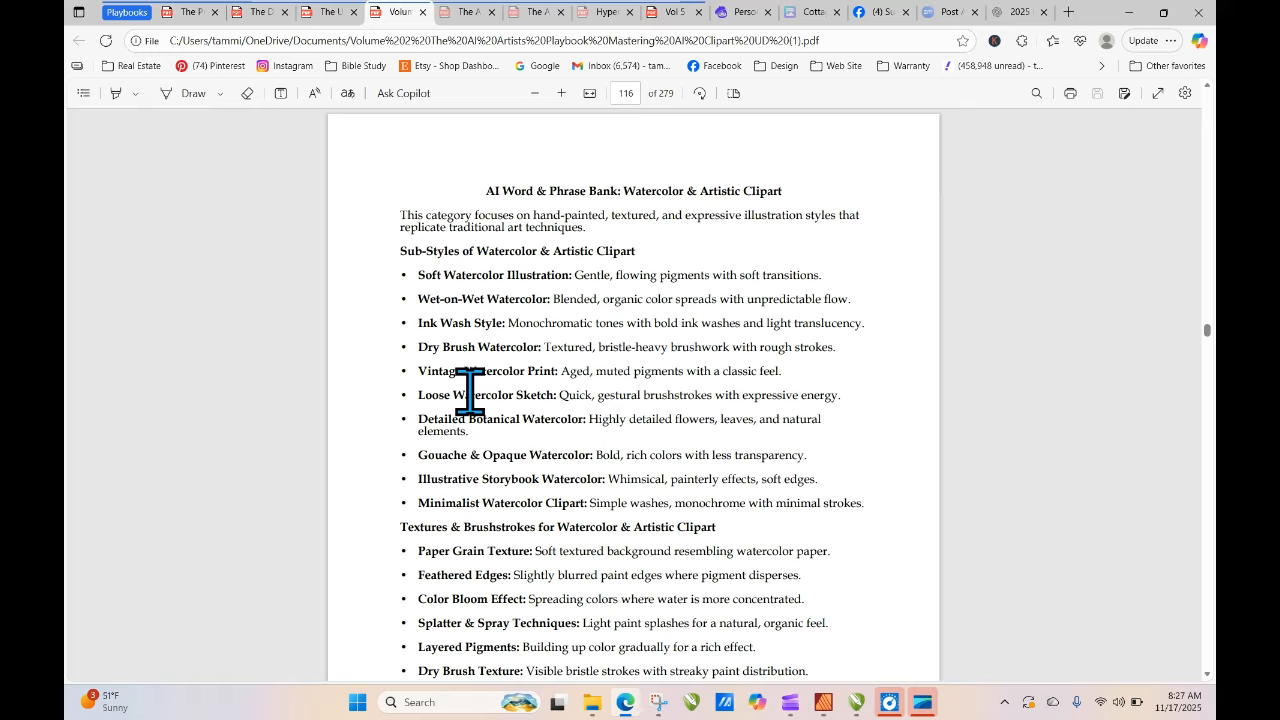
left_click_drag(420, 395, 846, 392)
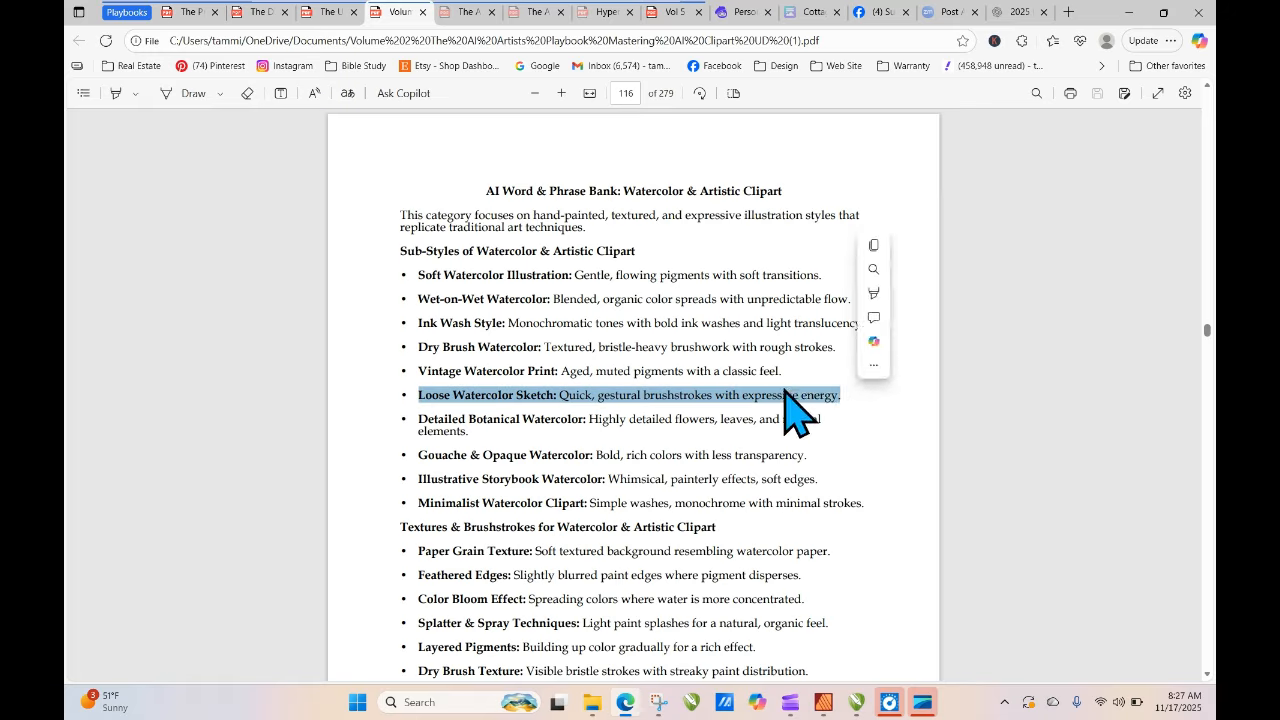
right_click(773, 388)
left_click(528, 410)
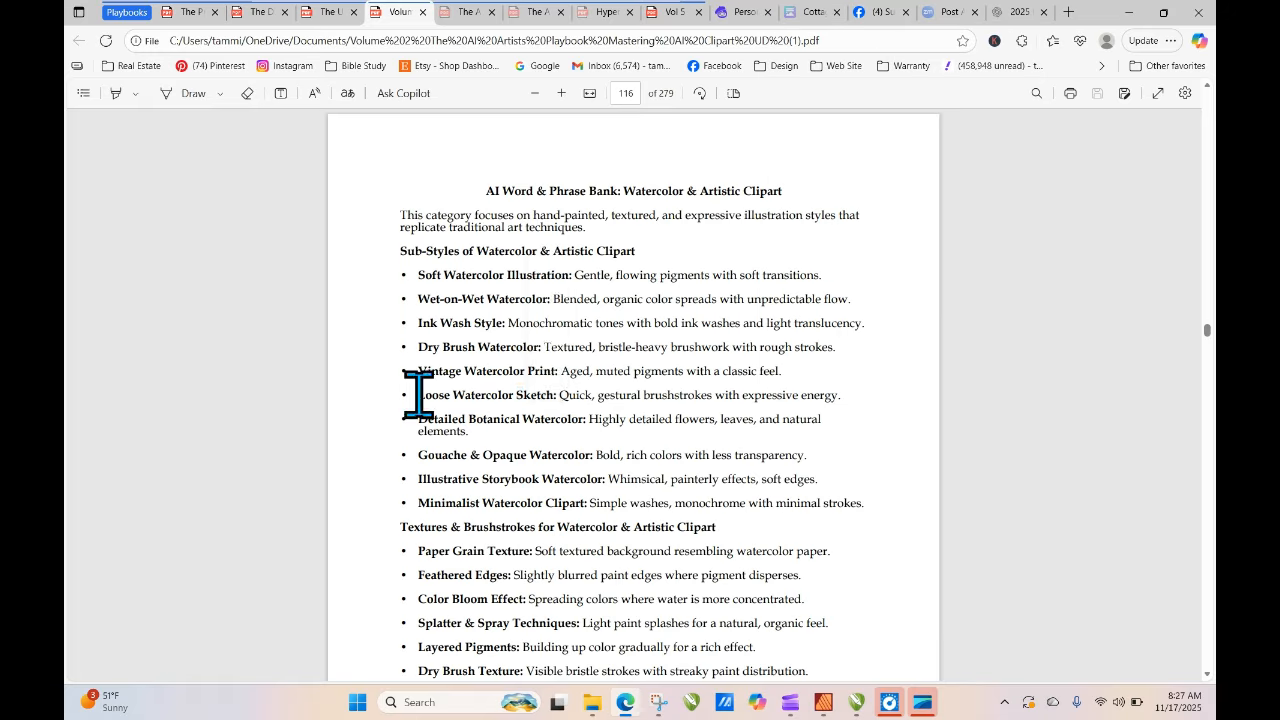
mouse_move(417, 394)
left_mouse_down()
mouse_move(848, 402)
mouse_move(422, 398)
left_mouse_up()
left_click(811, 397)
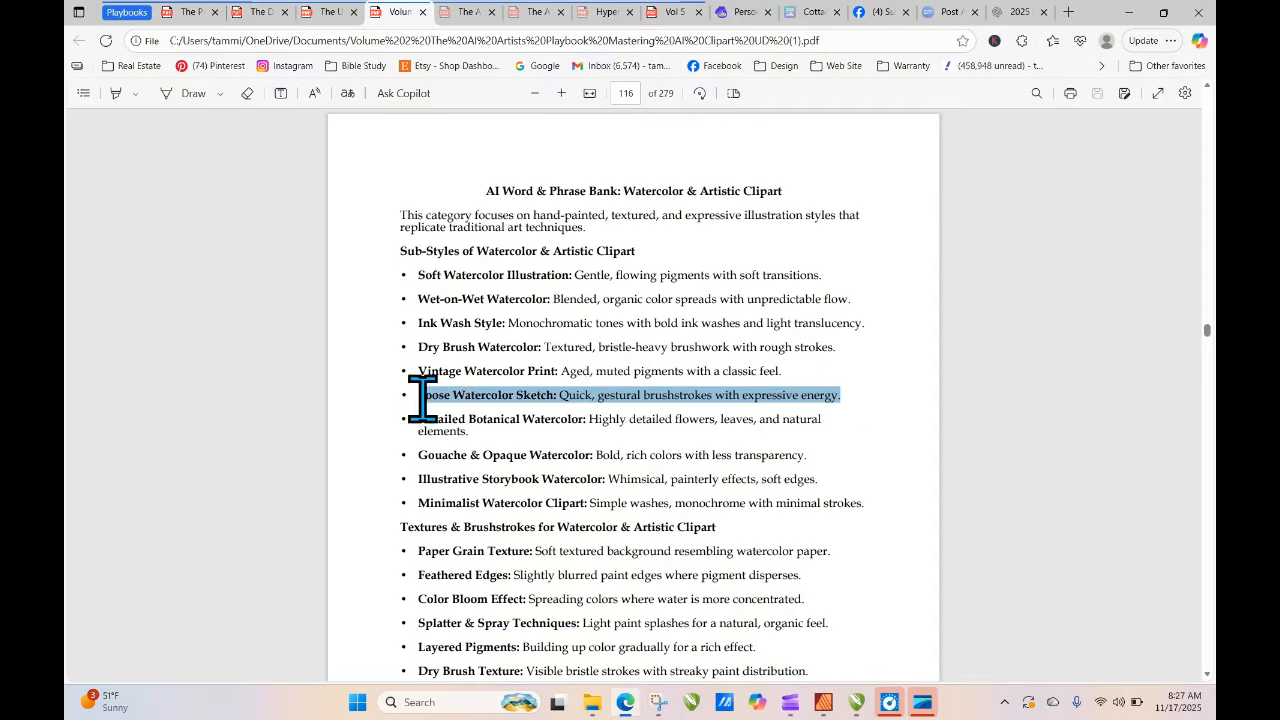
left_click(437, 396)
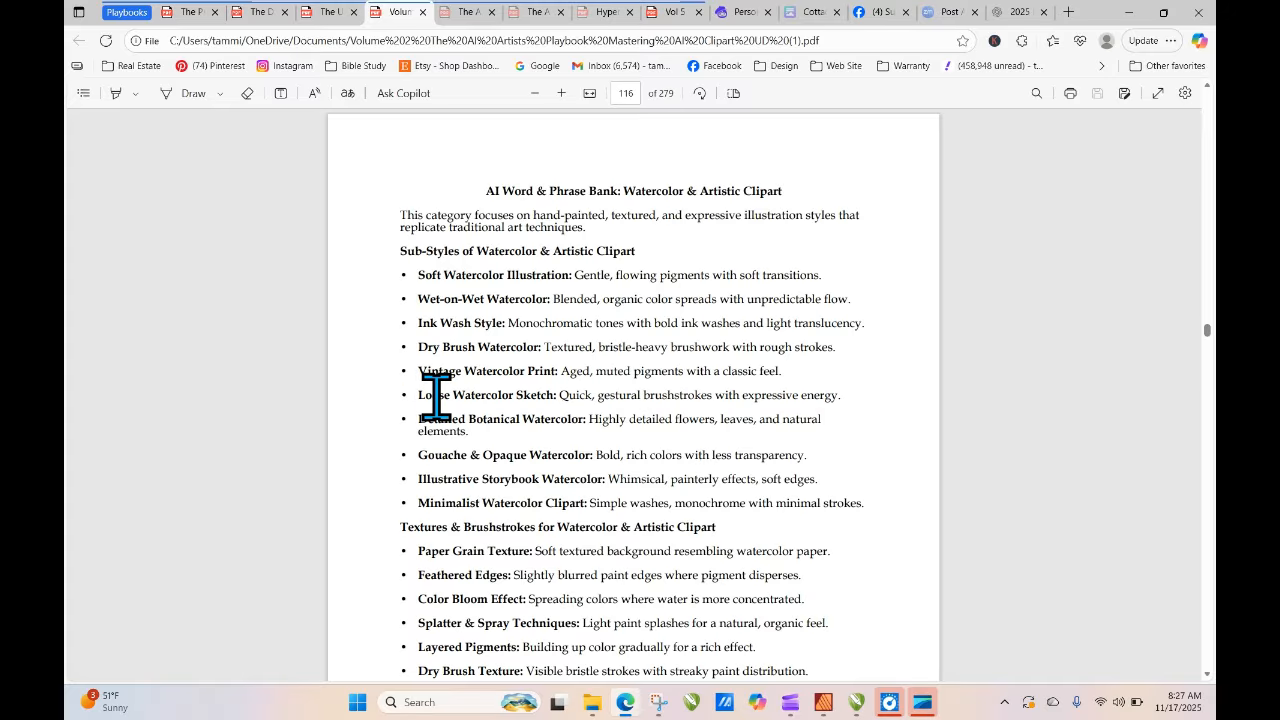
left_click_drag(416, 395, 840, 397)
right_click(828, 405)
left_click(714, 398)
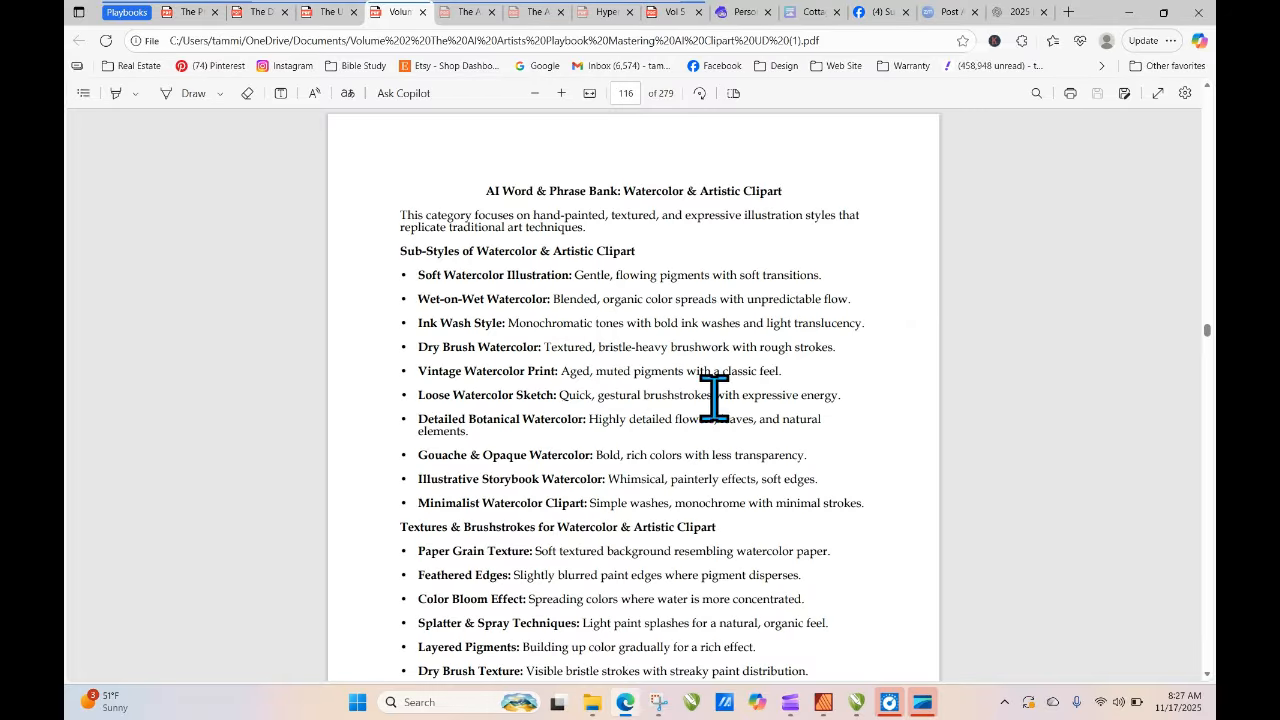
left_click_drag(418, 395, 846, 398)
key("ctrl+c")
right_click(830, 400)
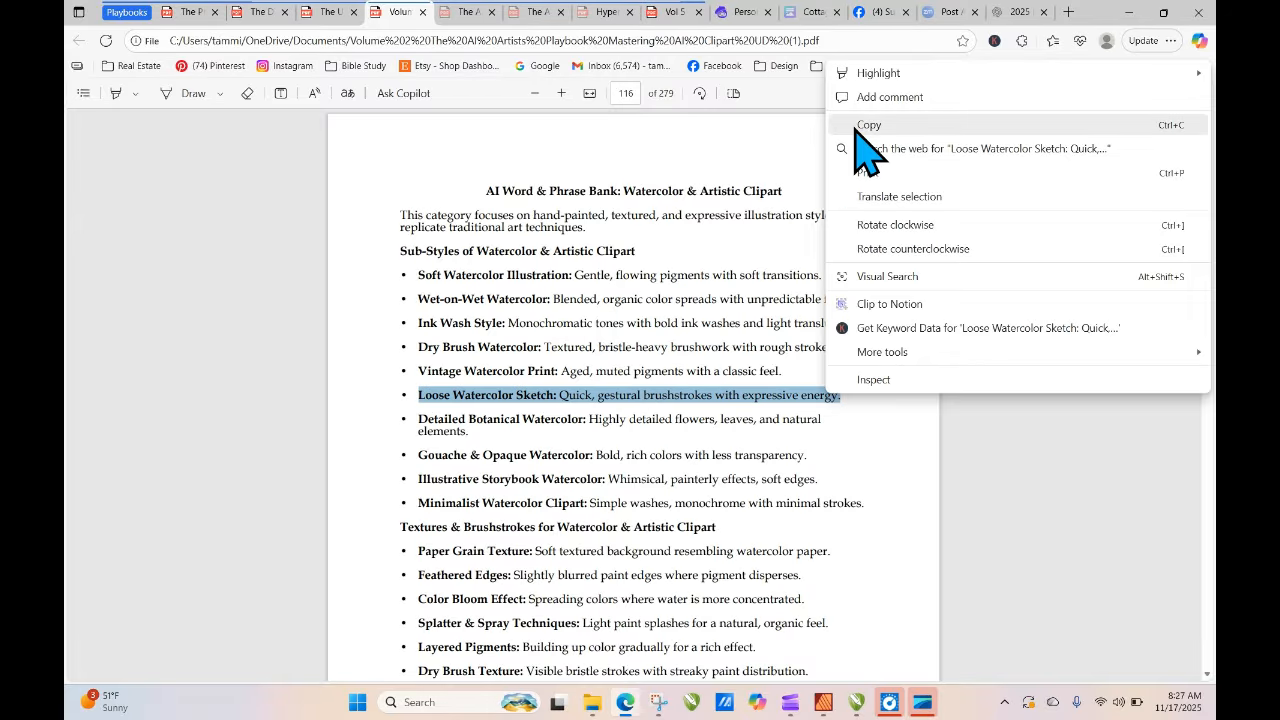
left_click(862, 126)
- Switch back to Artistly and reopen the prompt of the Colorful Birthday Invitation bear with the red skirt for re-generation
left_click(740, 13)
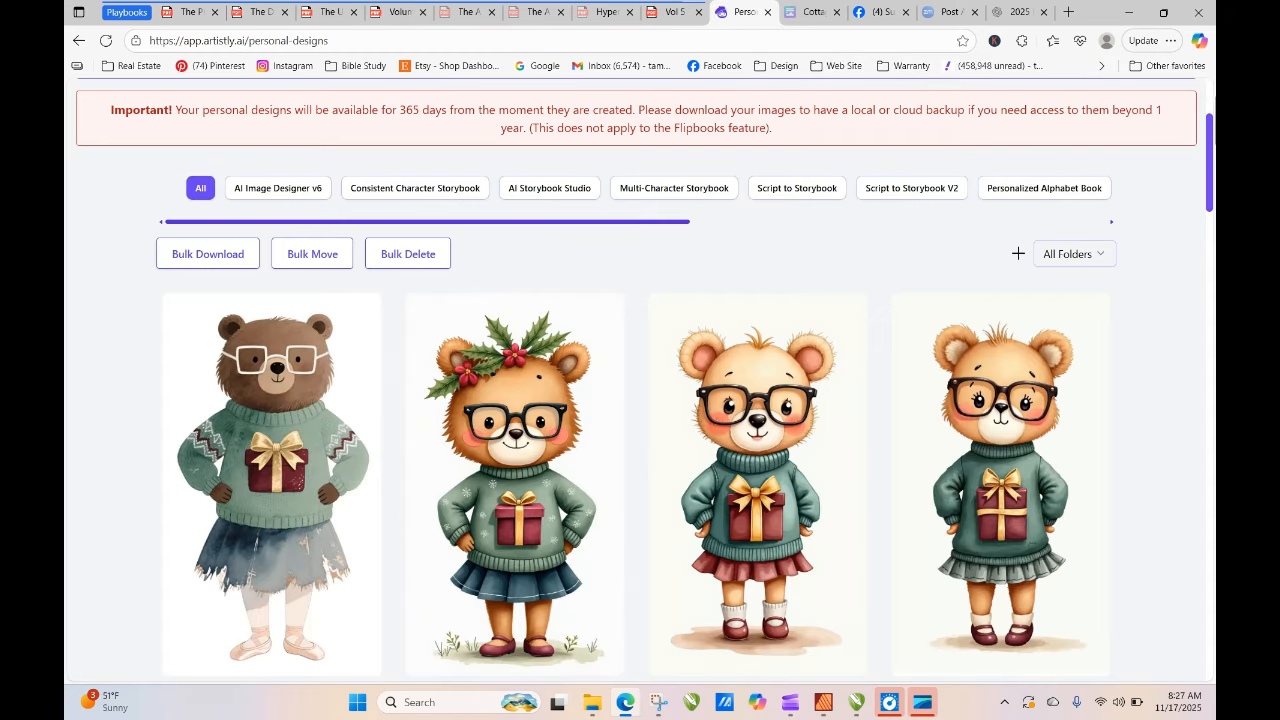
left_click(731, 488)
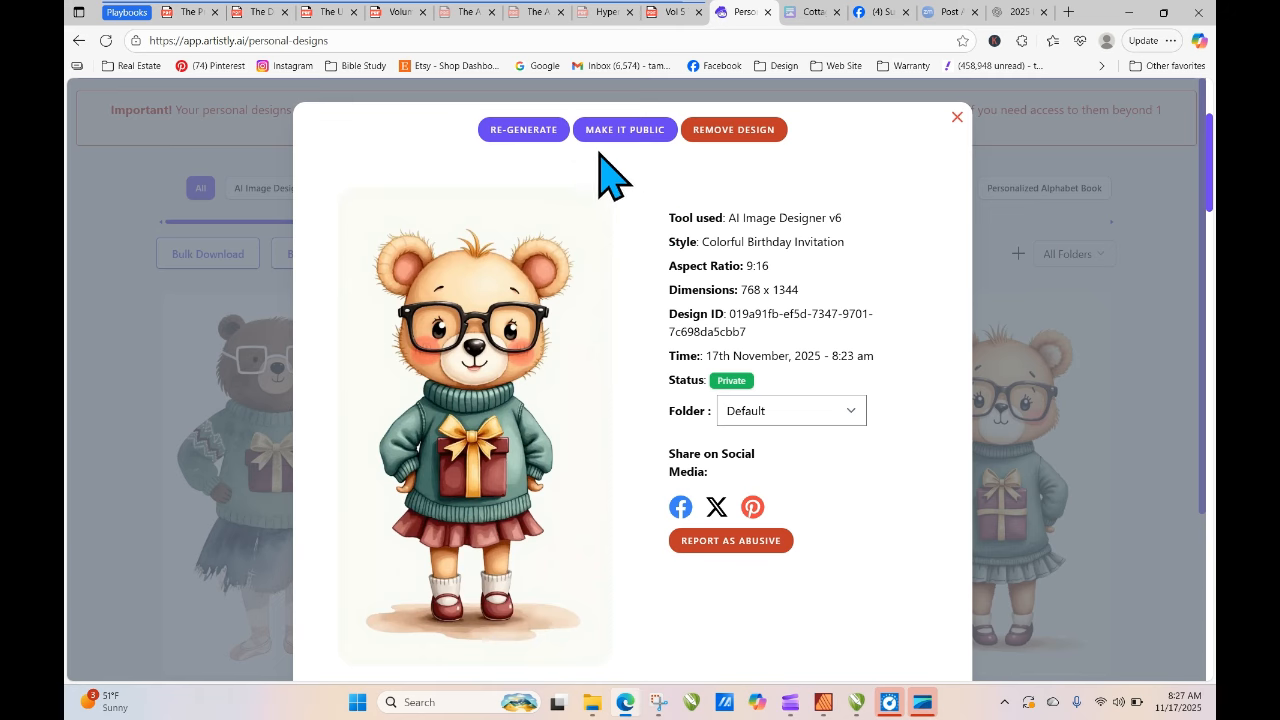
left_click(523, 130)
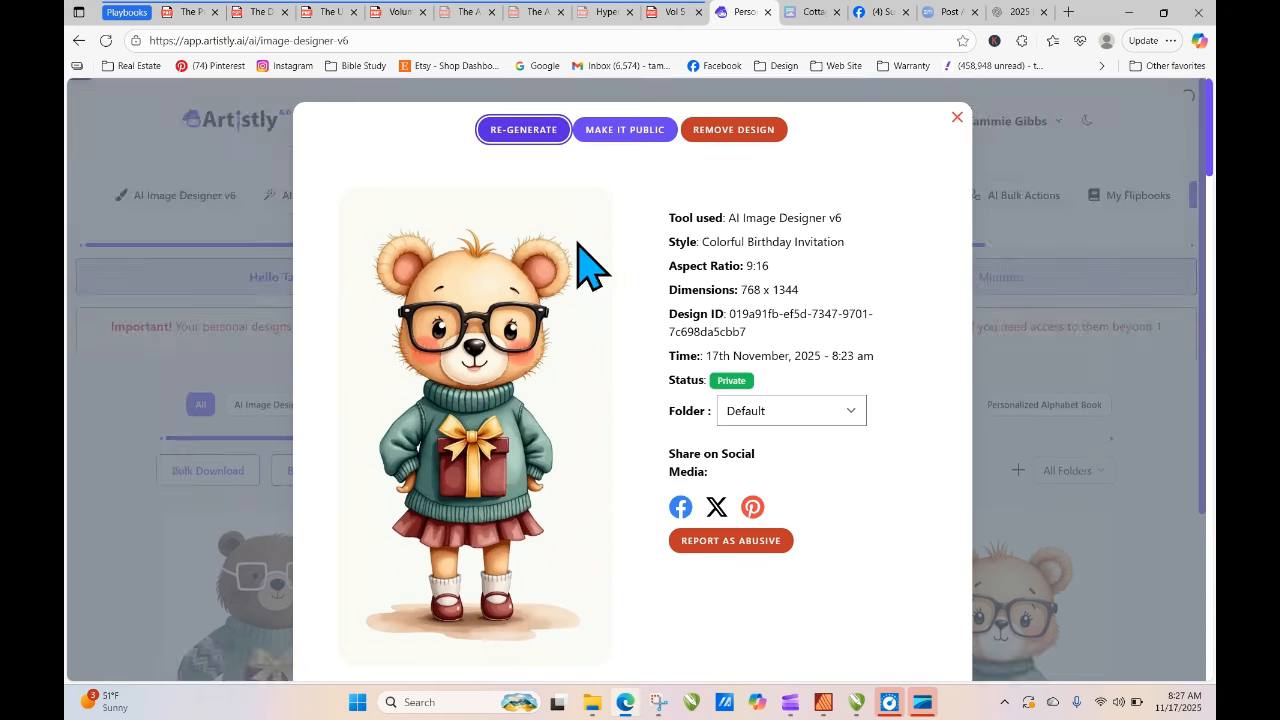
scroll(581, 250, "down", 1)
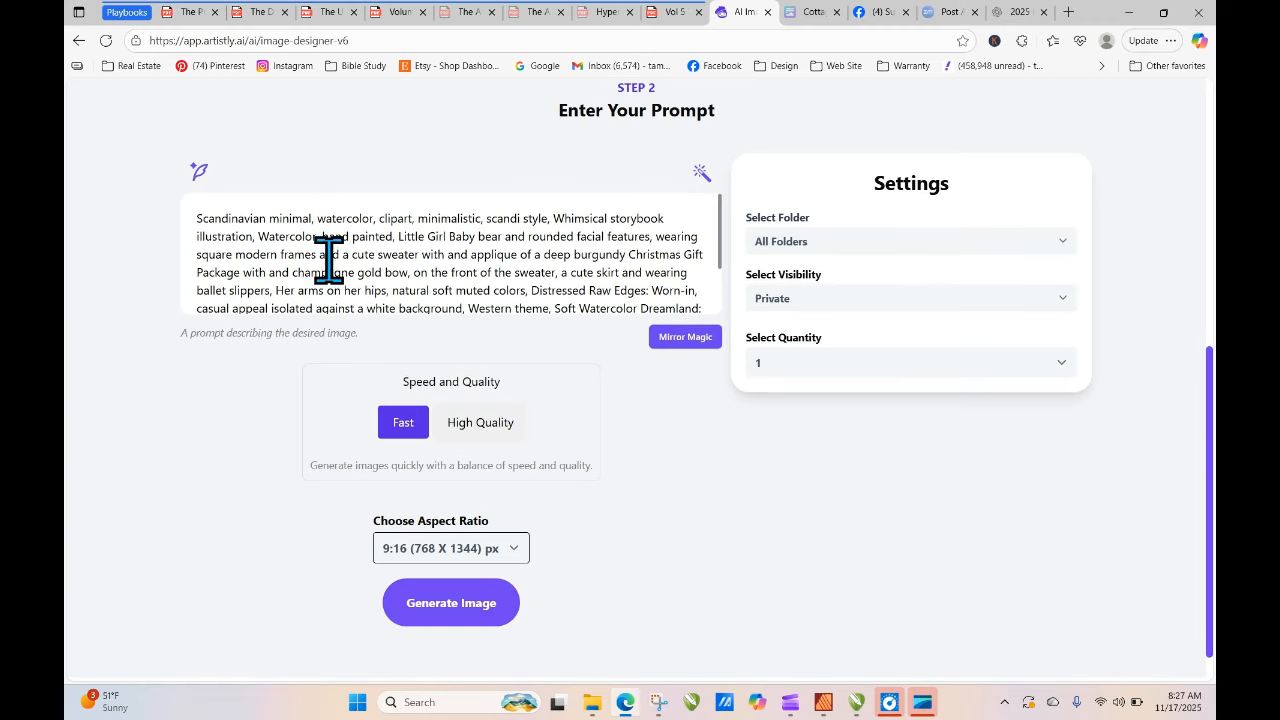
- Insert "Loose Watercolor Sketch: Quick, gestural brushstrokes with expressive energy," before "Scandinavian minimal" in the prompt and generate the image in High Quality
right_click(190, 218)
left_click(238, 334)
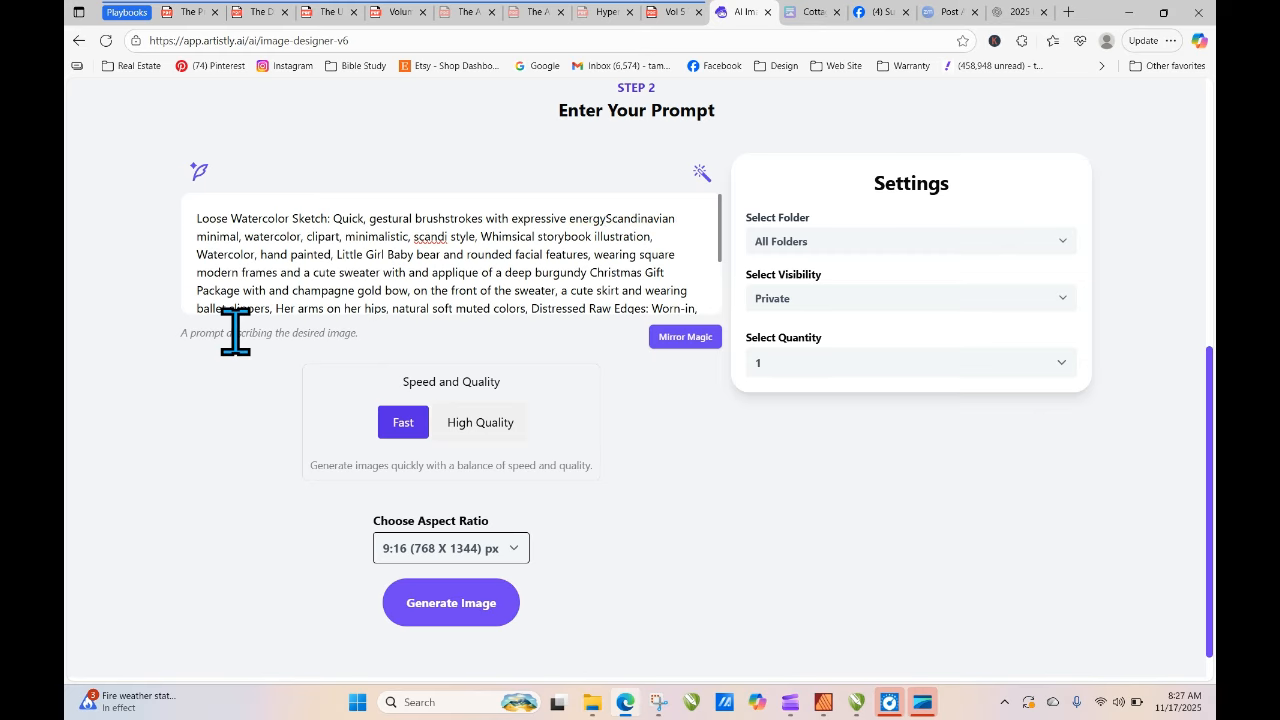
left_click(465, 428)
left_click(461, 601)
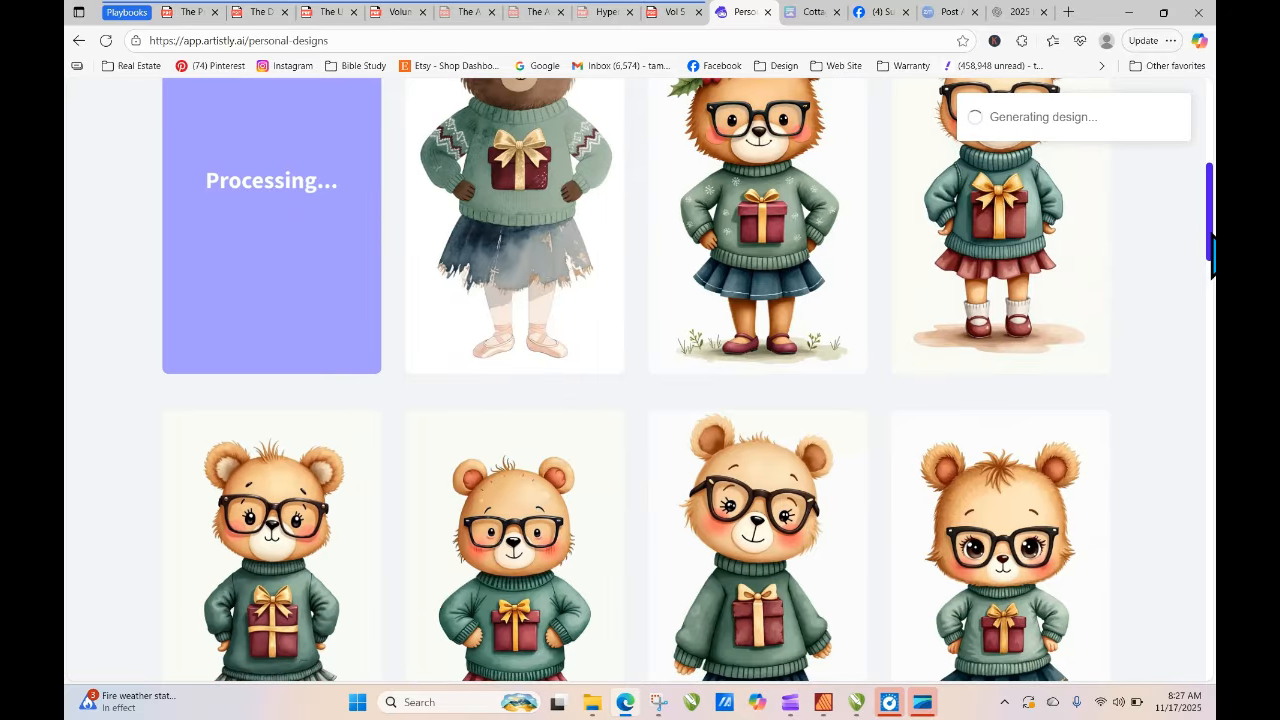
- Reload the personal designs, inspect the newly generated bear with the teal skirt in its details window, and close it
left_click_drag(1212, 236, 1212, 207)
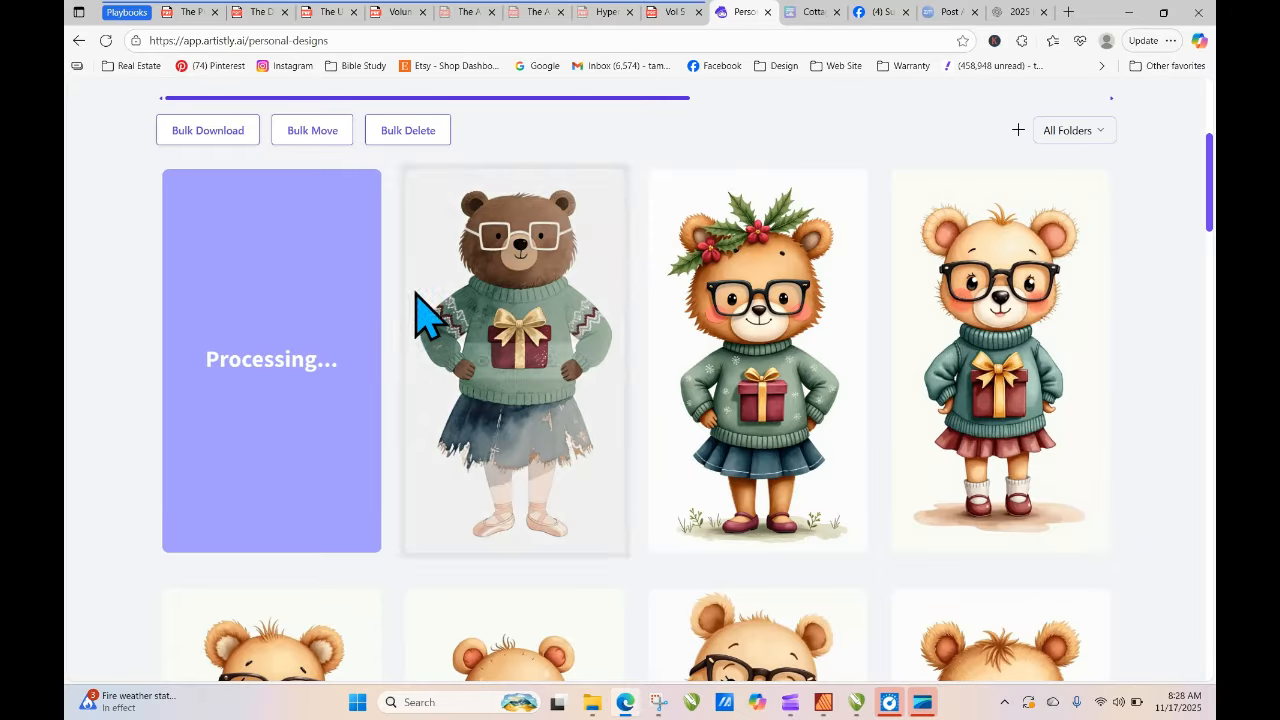
left_click(105, 40)
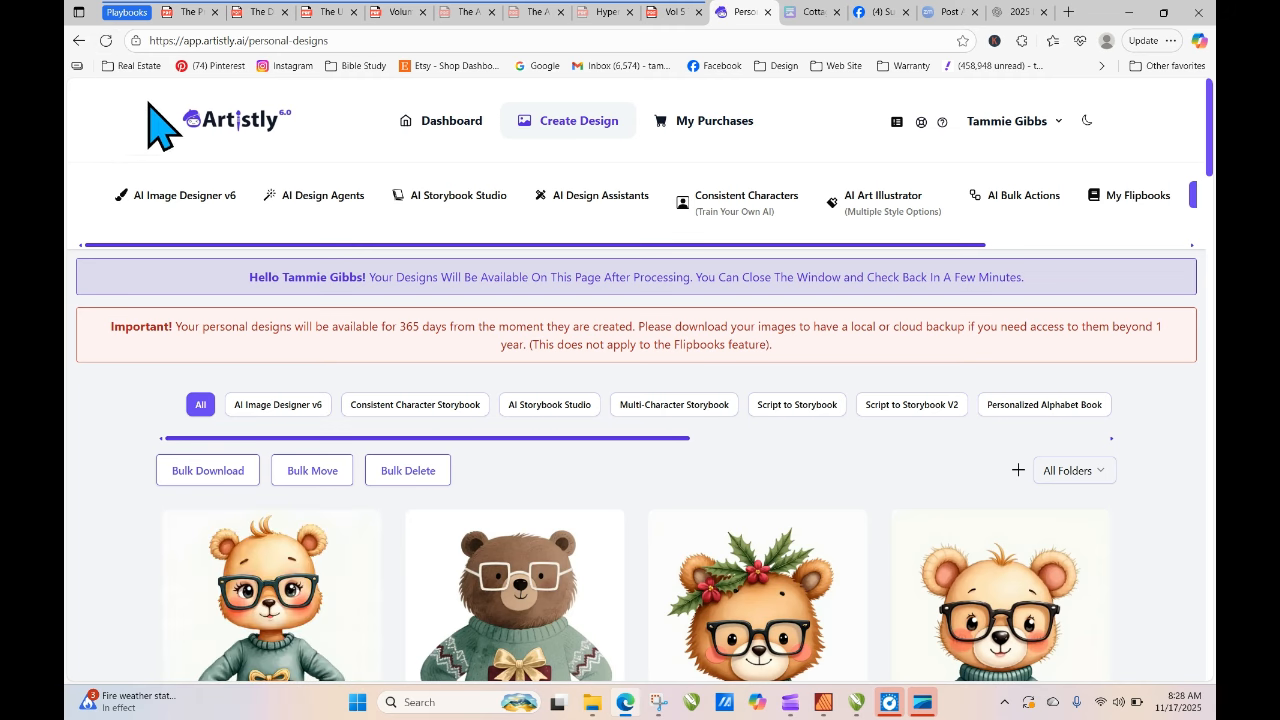
scroll(1210, 160, "down", 3)
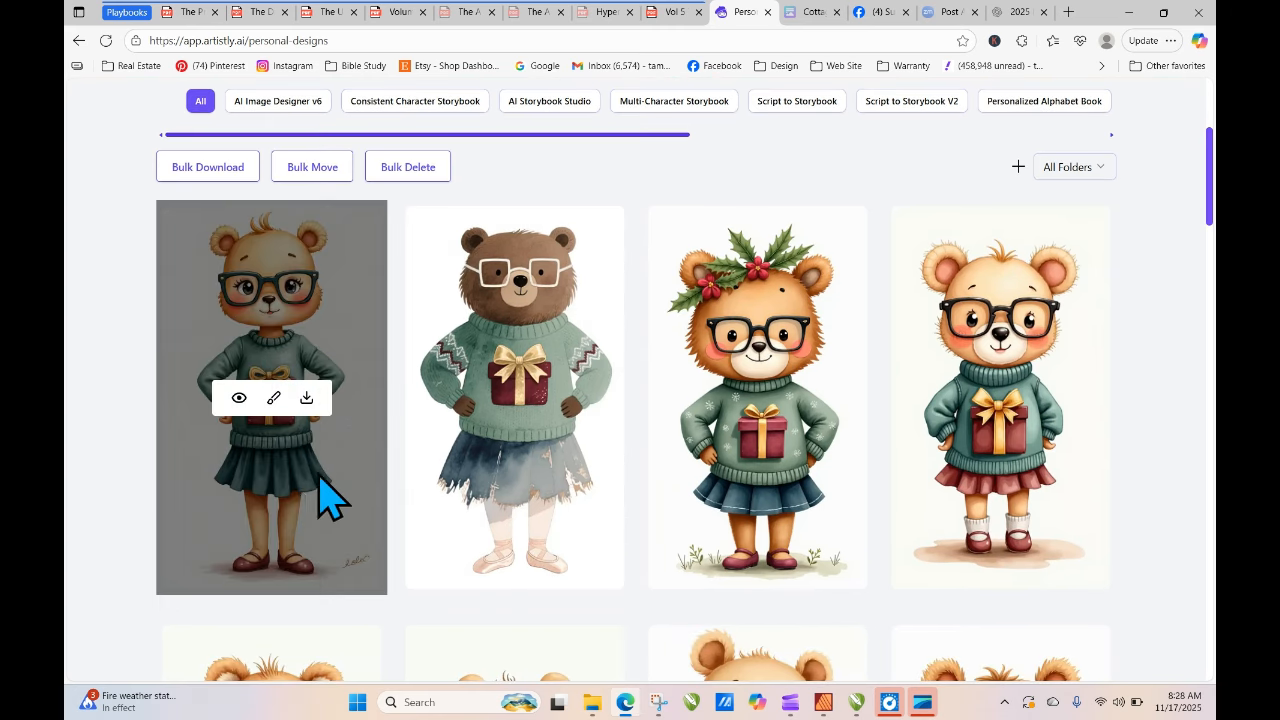
left_click(239, 399)
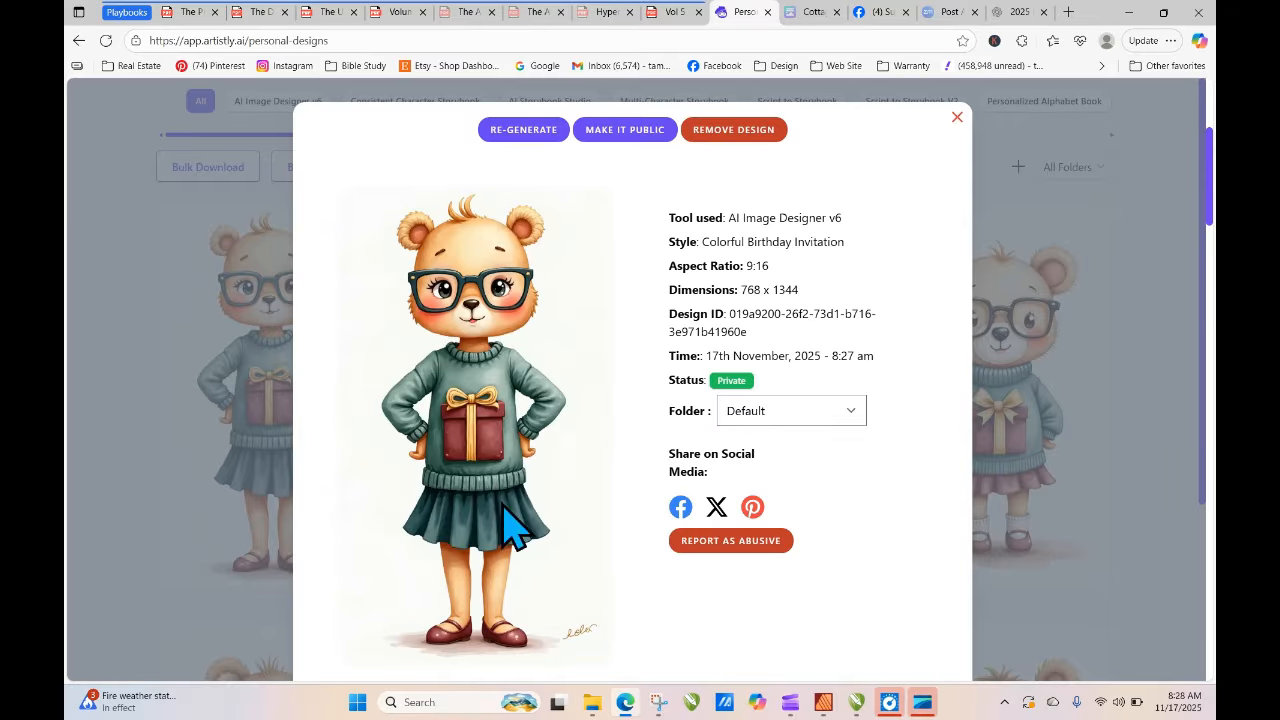
left_click(955, 118)
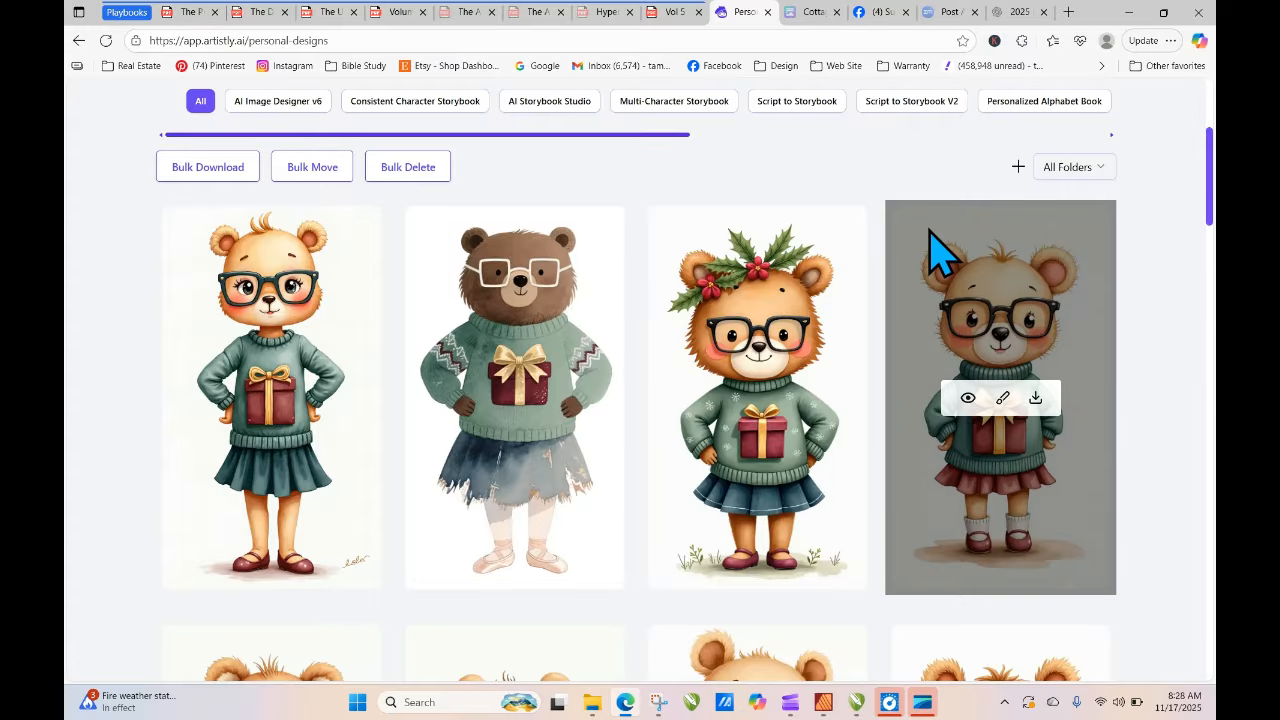
- Reopen the prompt of the newest teal-skirt bear for re-generation and delete "hand painted" after "Watercolor"
left_click(239, 400)
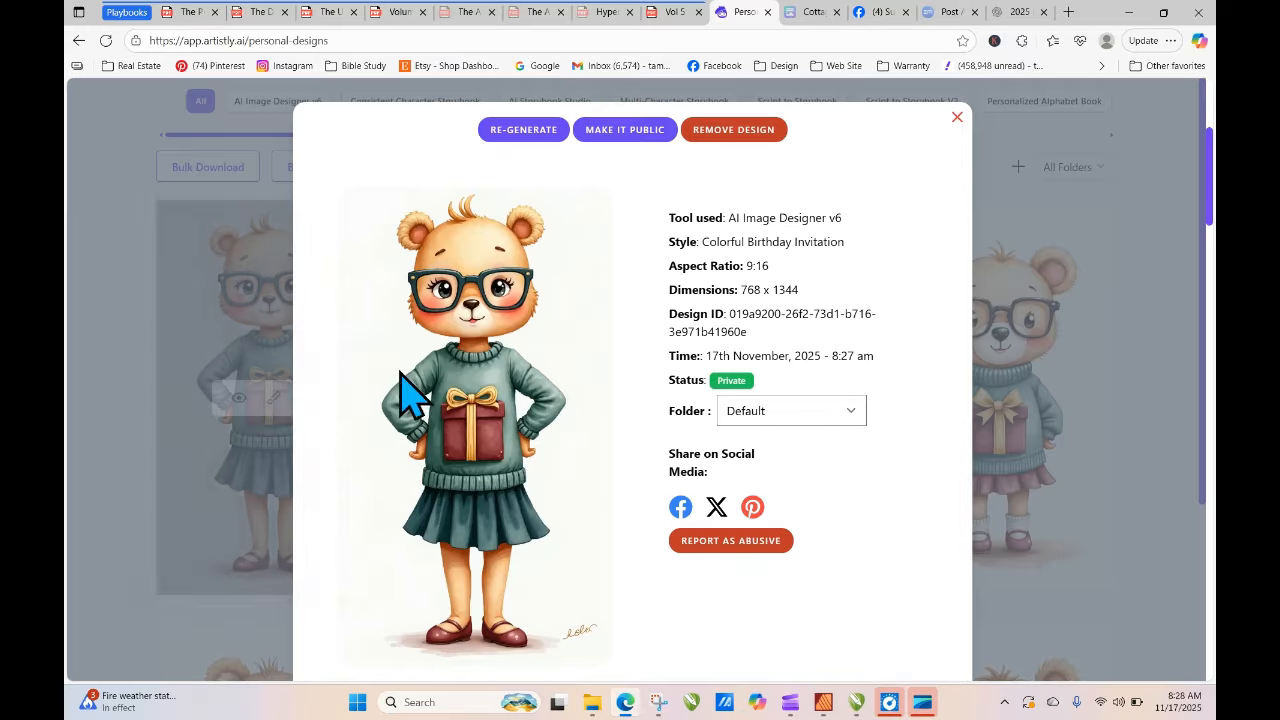
left_click(524, 131)
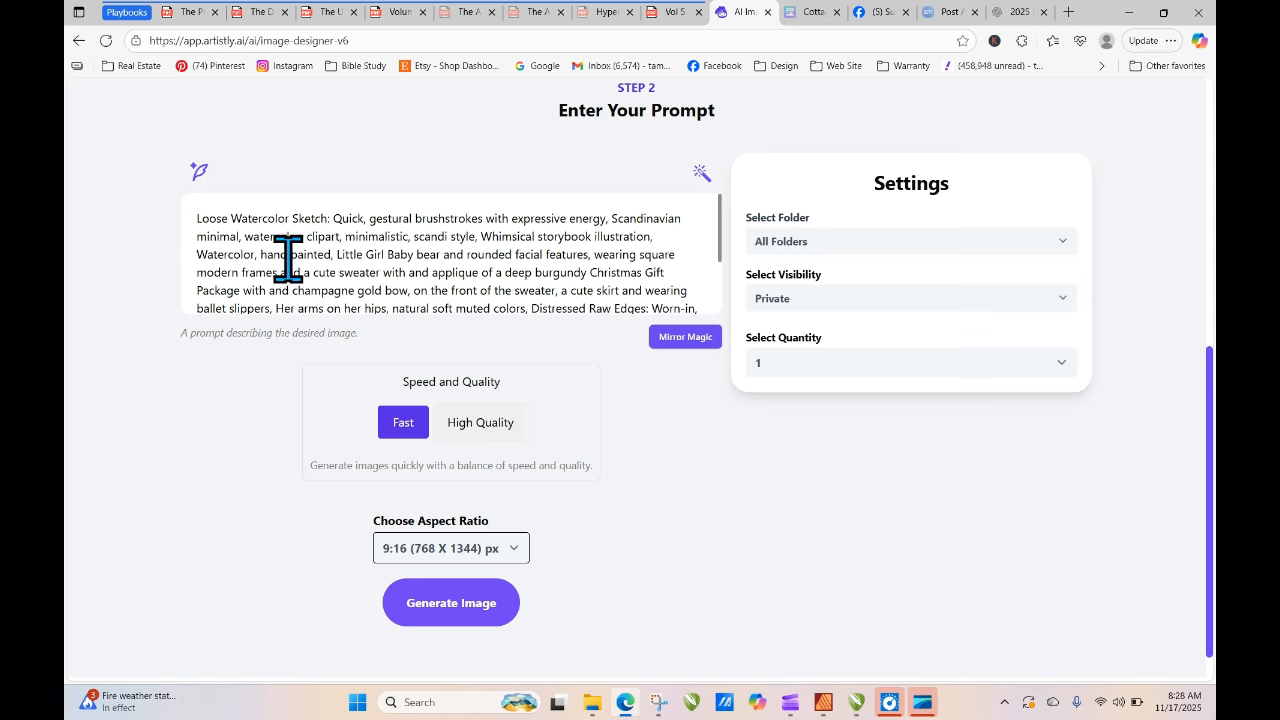
left_click_drag(259, 254, 330, 254)
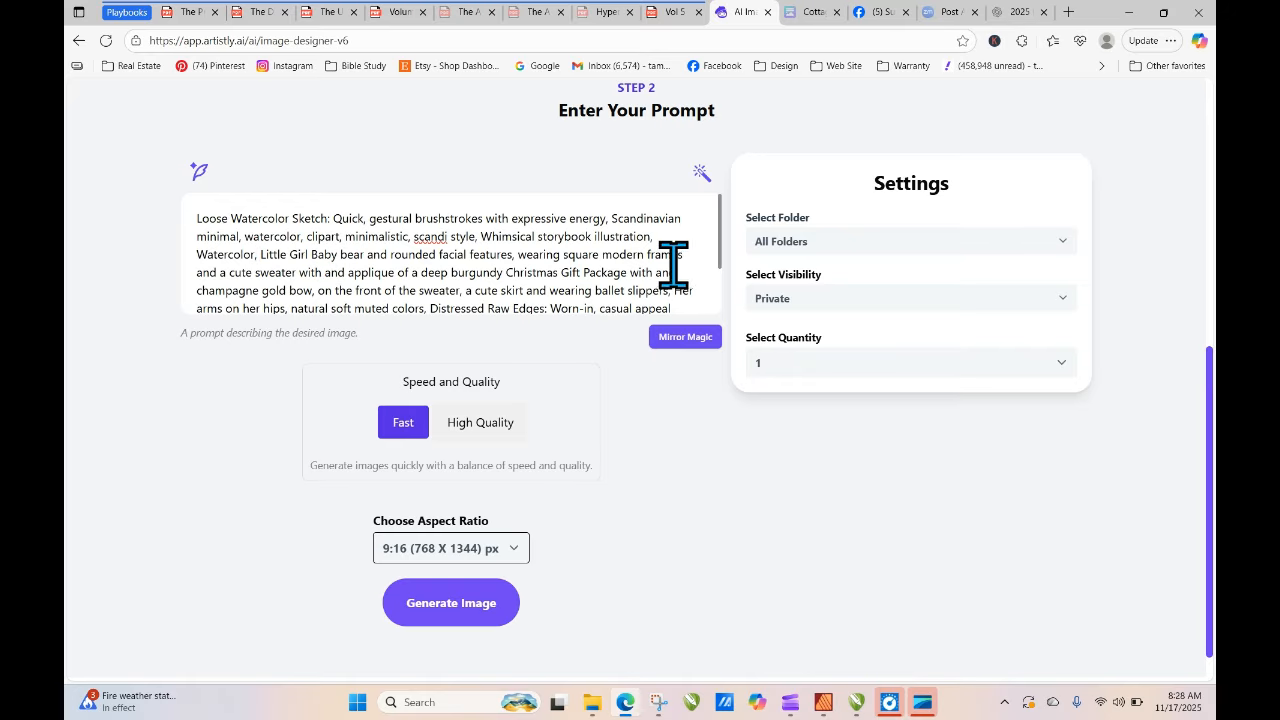
- Delete the end of the prompt from "Light Pastel Chalk Textures" onward and generate the image in High Quality
left_click_drag(721, 240, 723, 320)
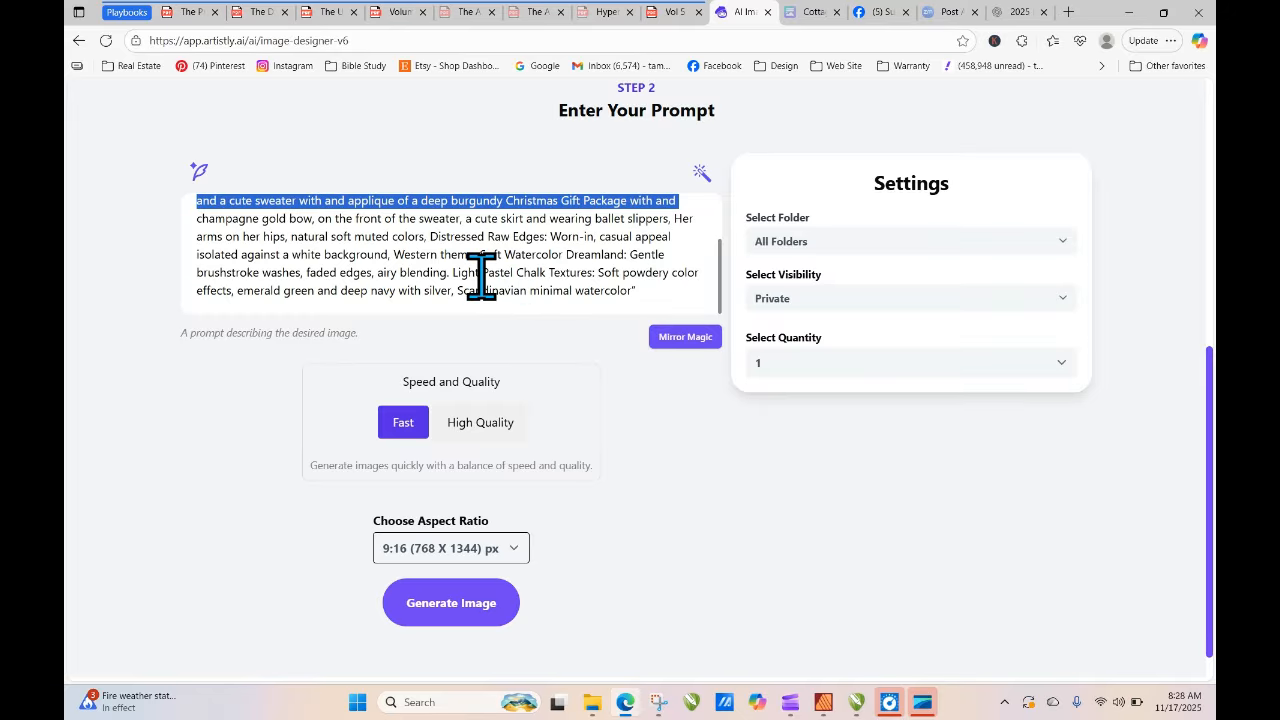
left_click_drag(453, 272, 677, 292)
key("BackSpace")
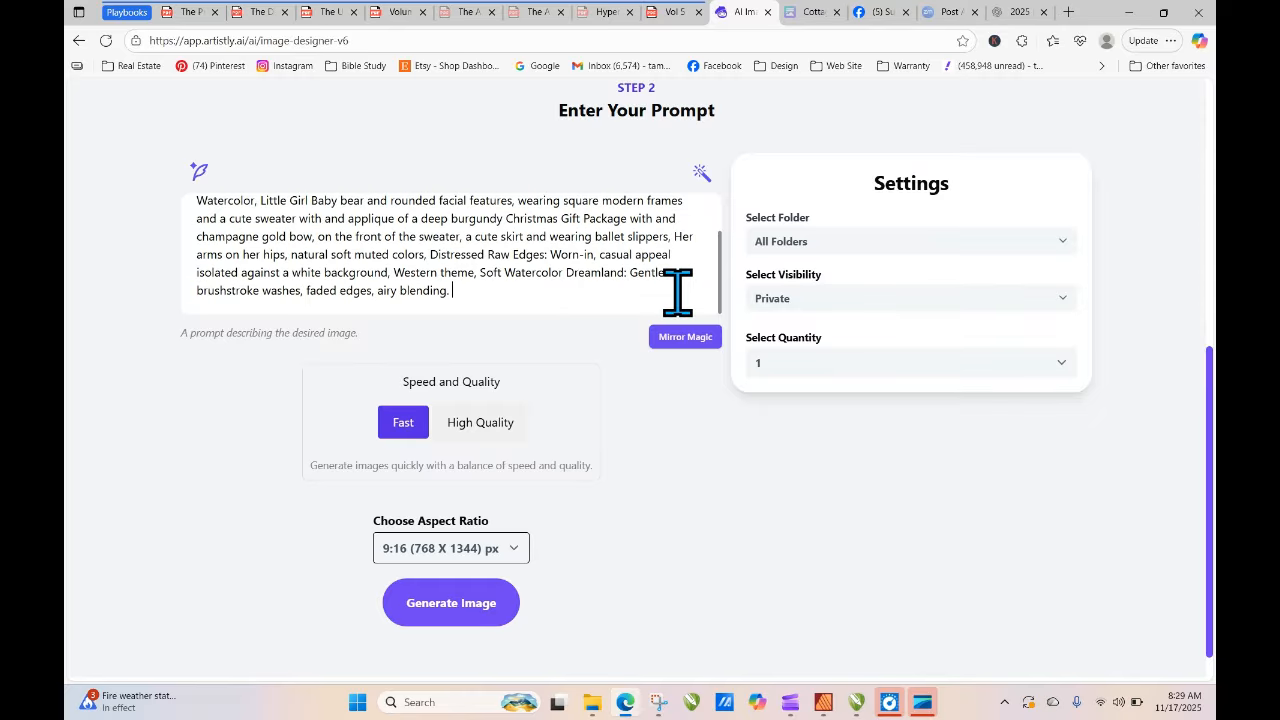
left_click(482, 425)
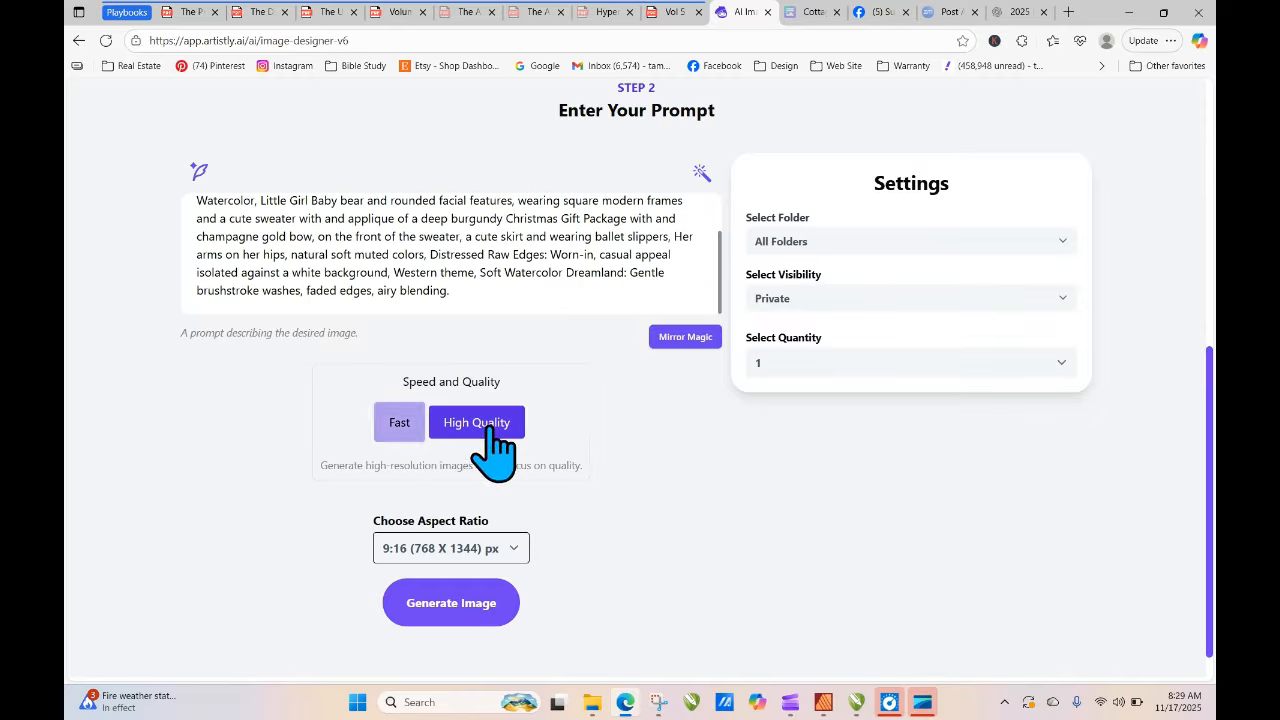
left_click(484, 601)
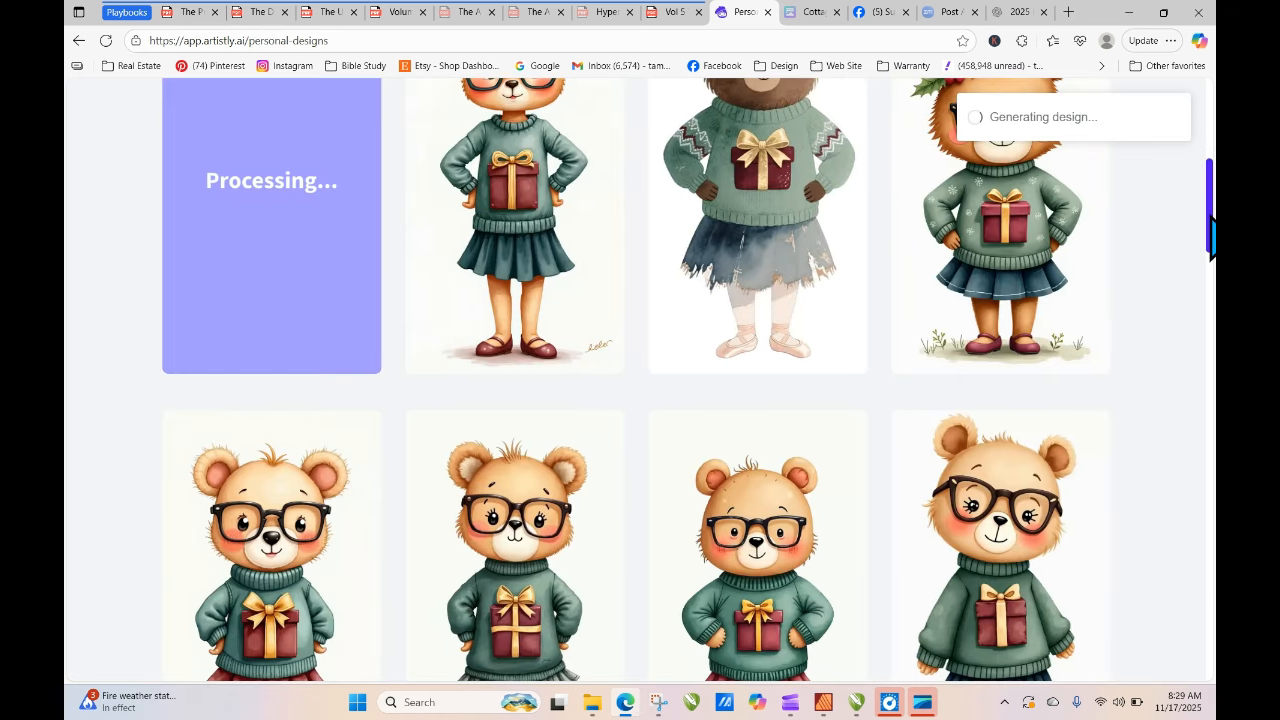
- Reload the personal designs until the new image is ready and examine the cream-sweater bear in its details window
left_click_drag(1211, 216, 1211, 174)
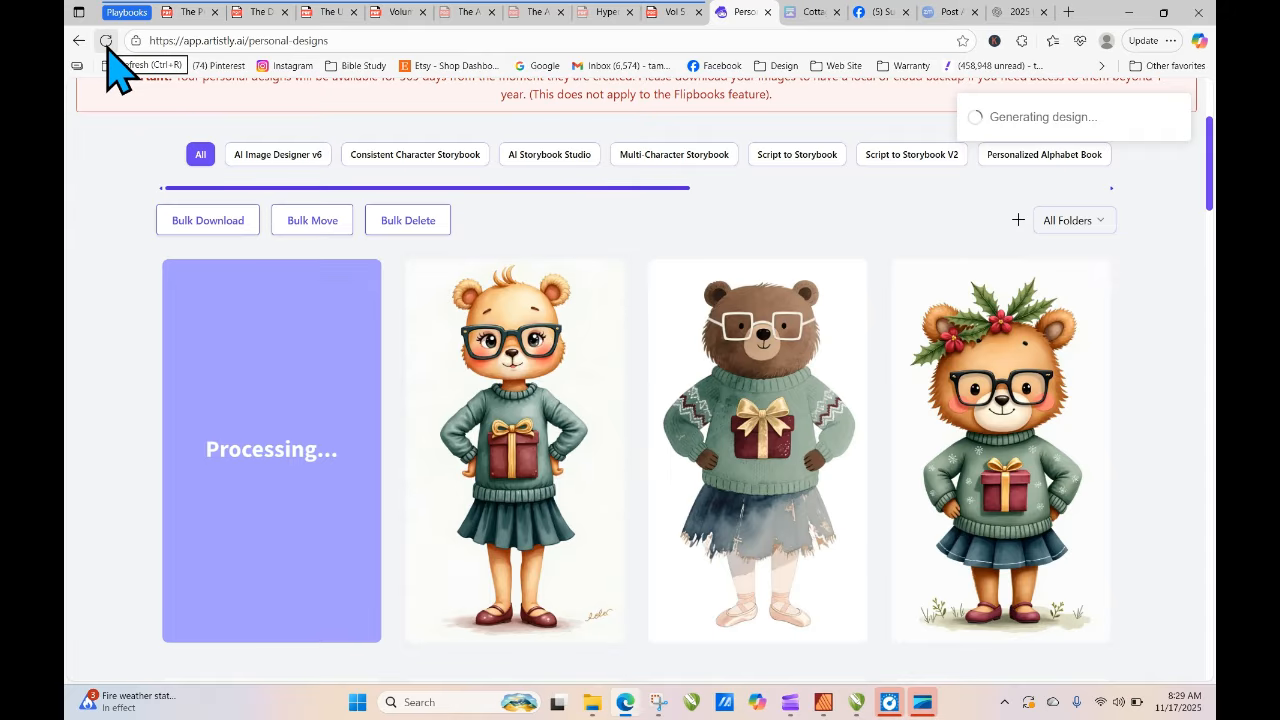
left_click(106, 41)
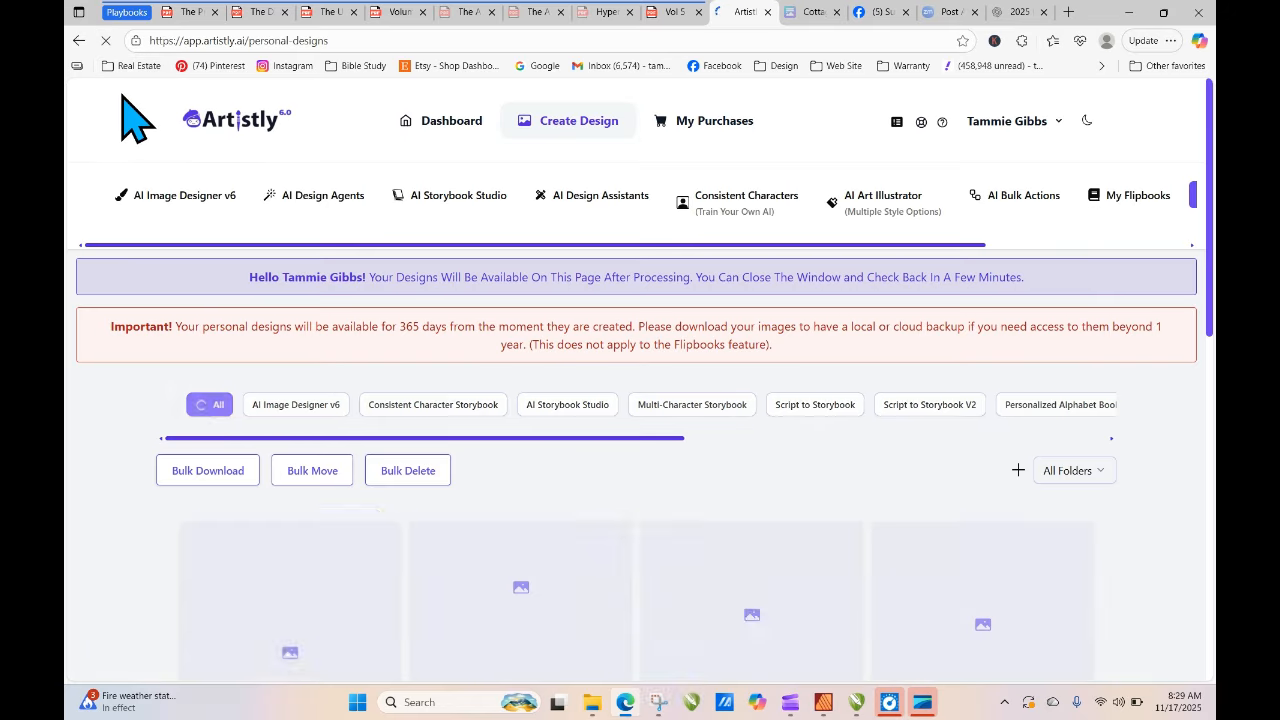
left_click(106, 41)
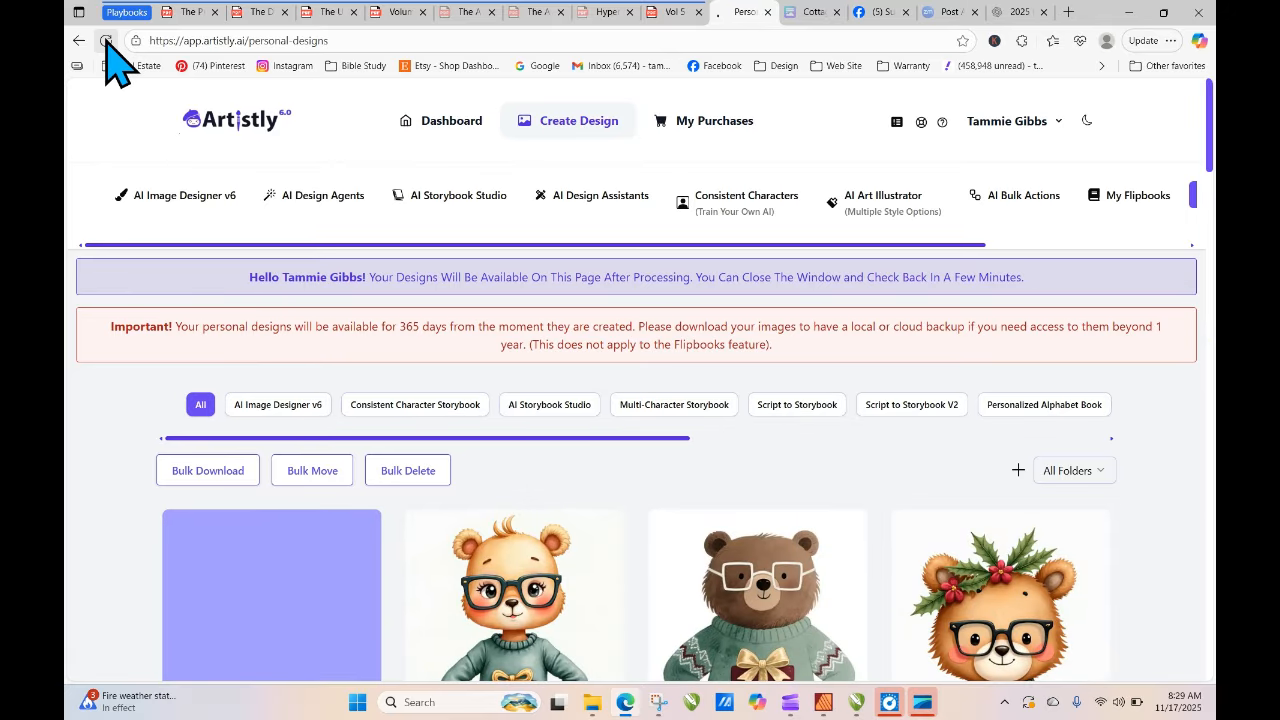
left_click(106, 41)
scroll(640, 400, "down", 5)
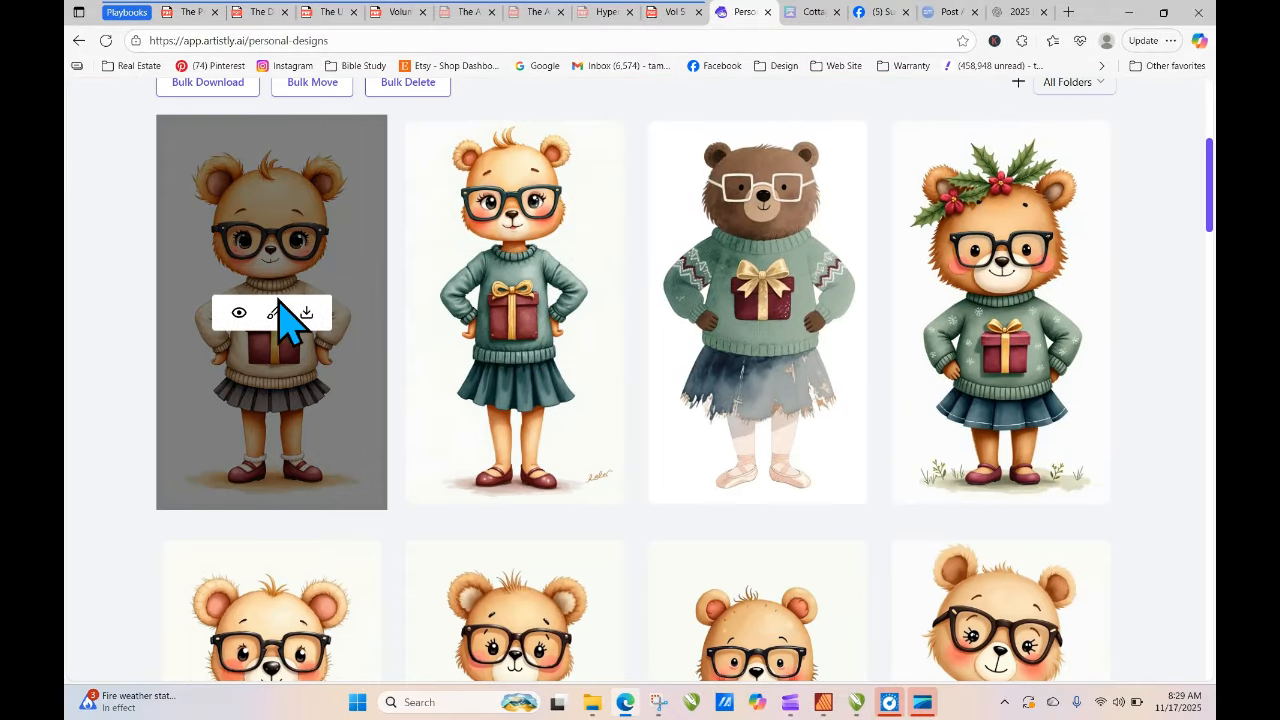
left_click(239, 314)
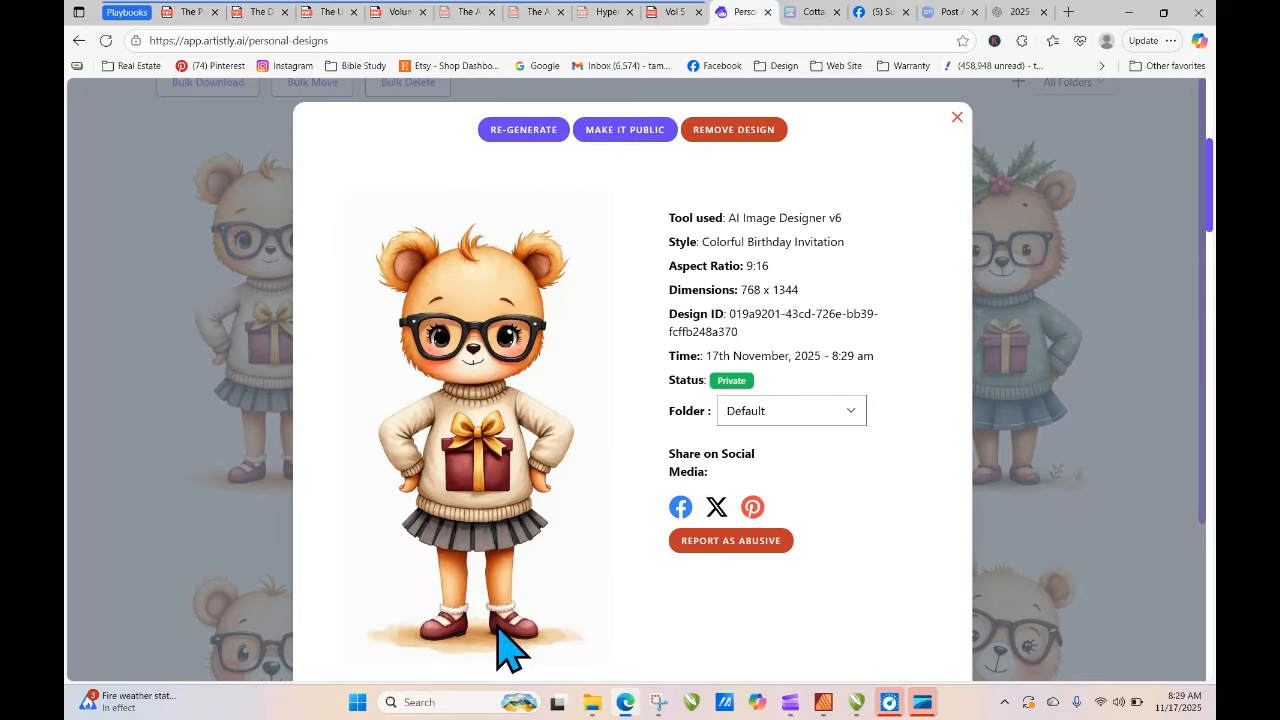
left_click(956, 117)
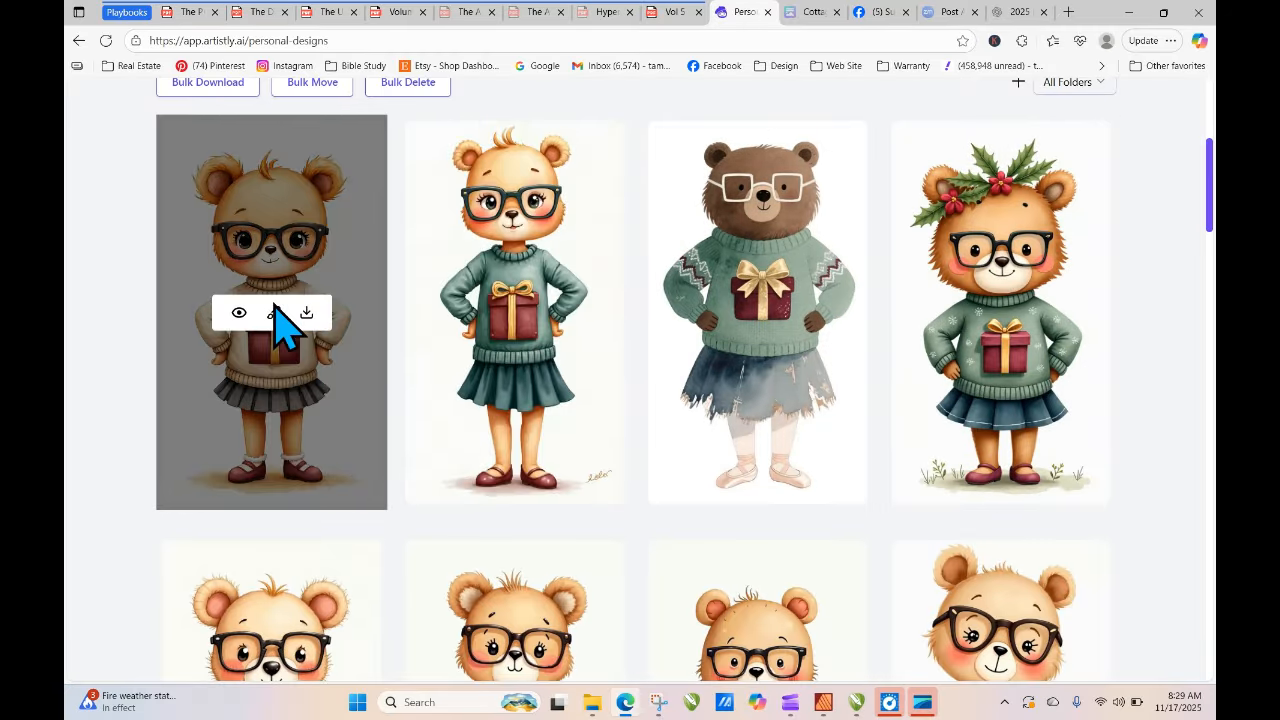
left_click(238, 314)
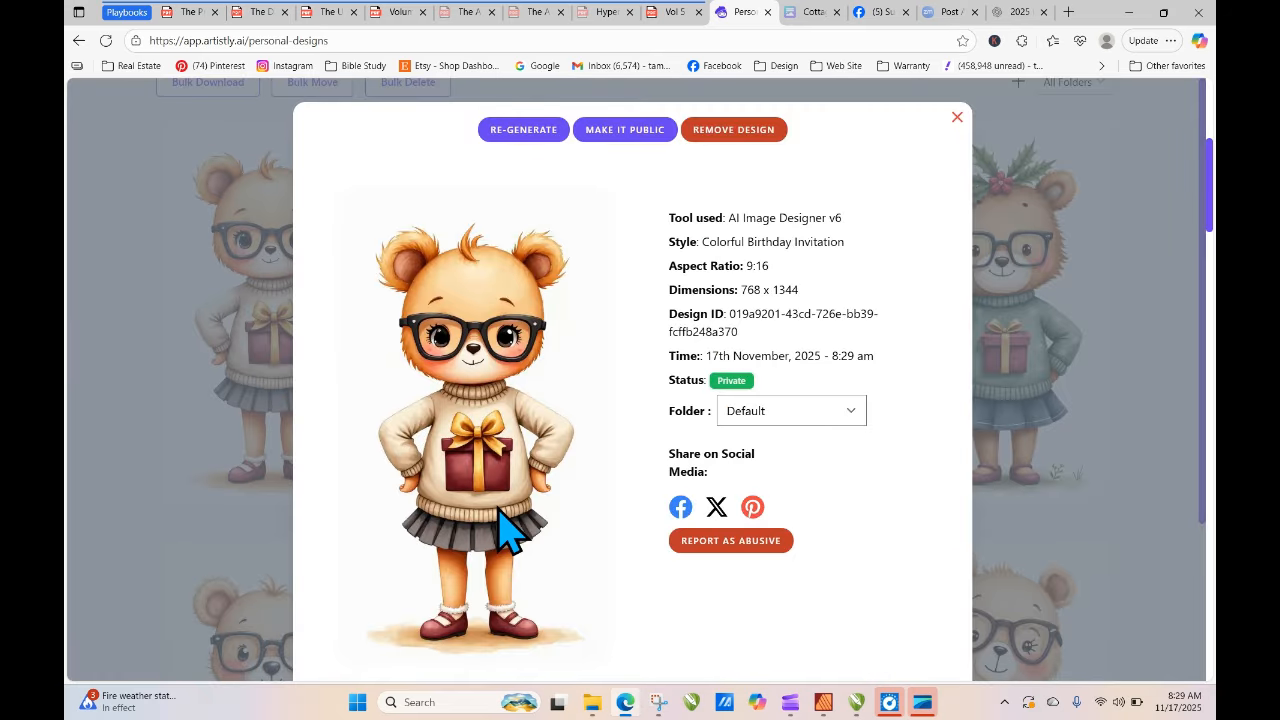
left_click(958, 118)
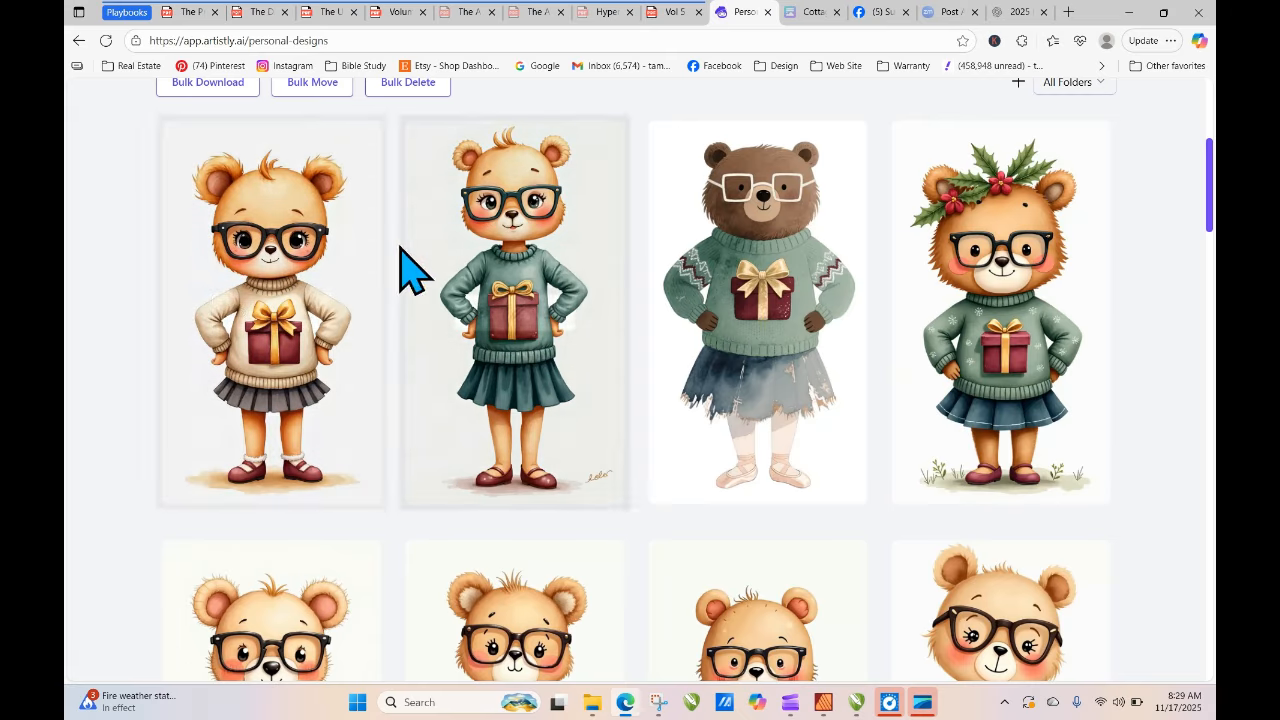
mouse_move(257, 363)
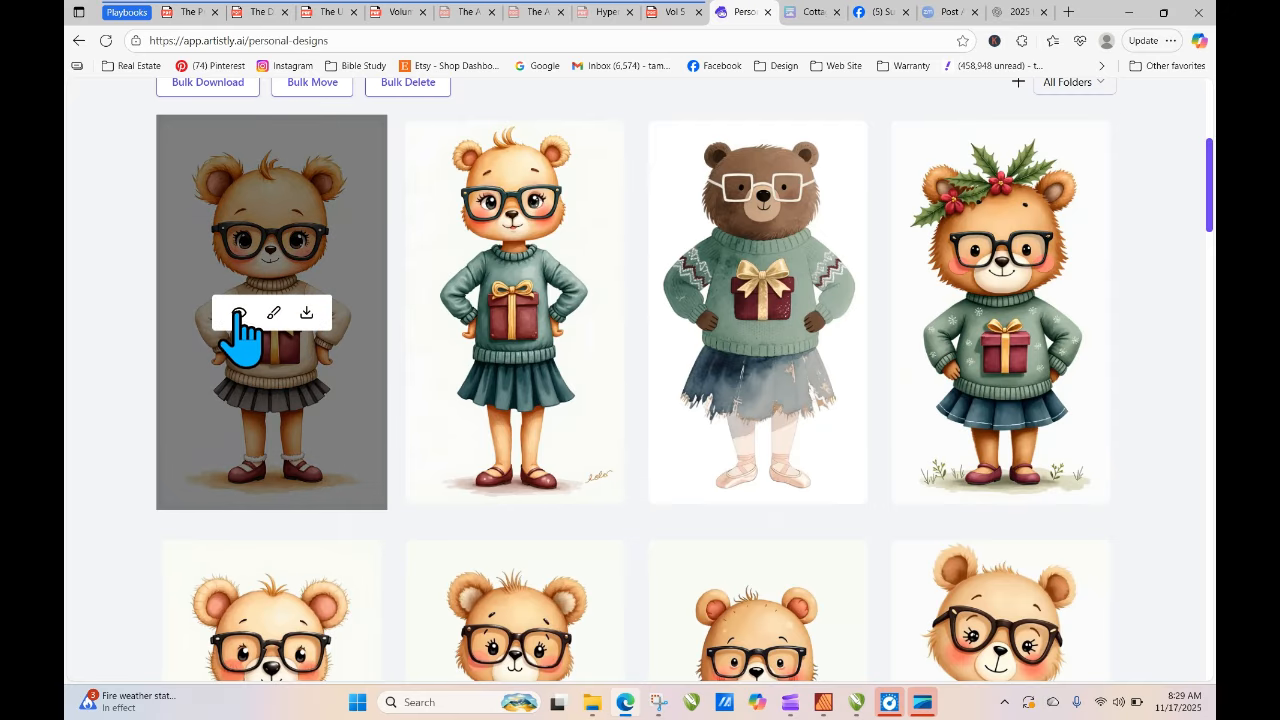
left_click(239, 314)
- Switch to the Volume 2 clipart playbook PDF and copy "Illustrative Storybook Watercolor: Whimsical, painterly effects, soft edges." from page 116
left_click(400, 14)
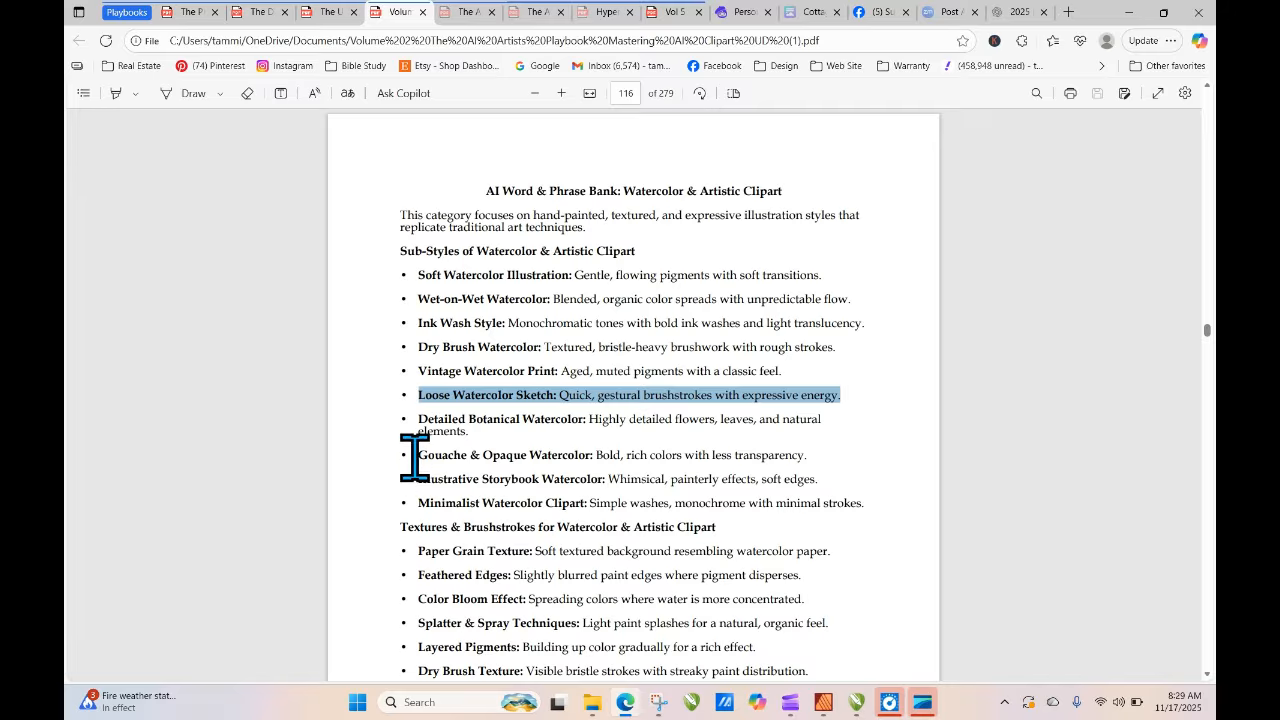
left_click_drag(413, 481, 833, 477)
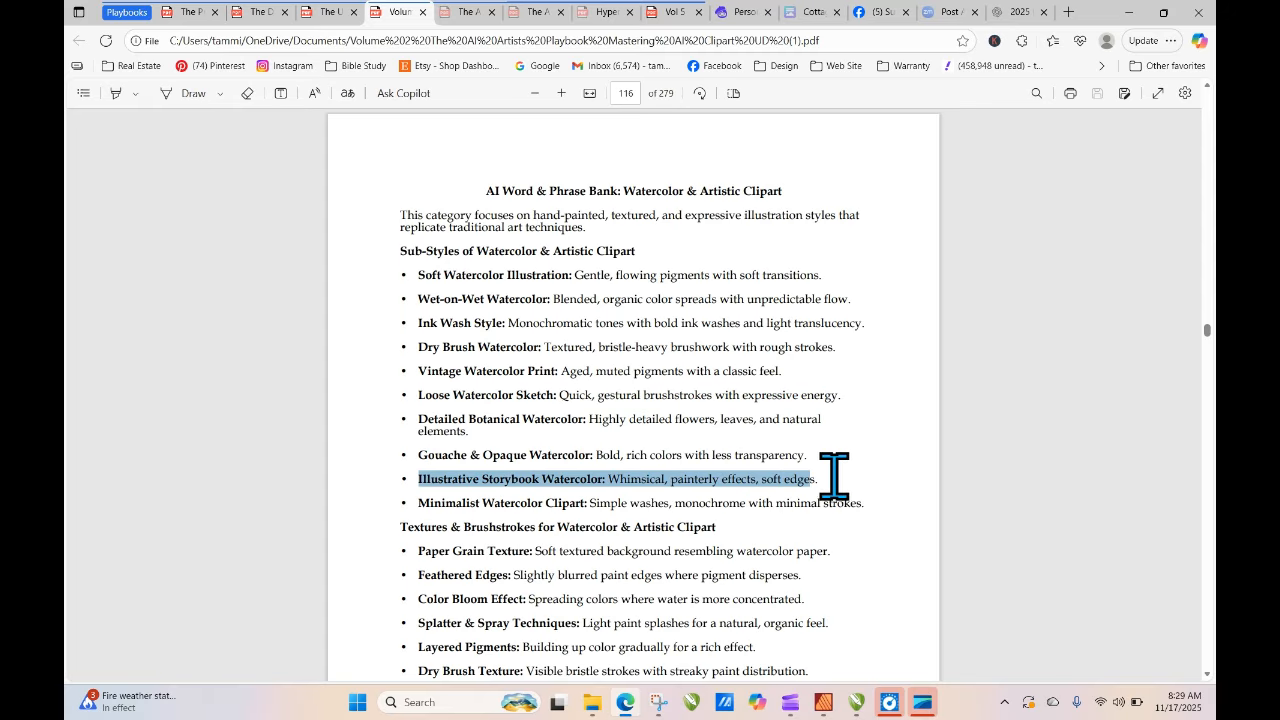
right_click(793, 479)
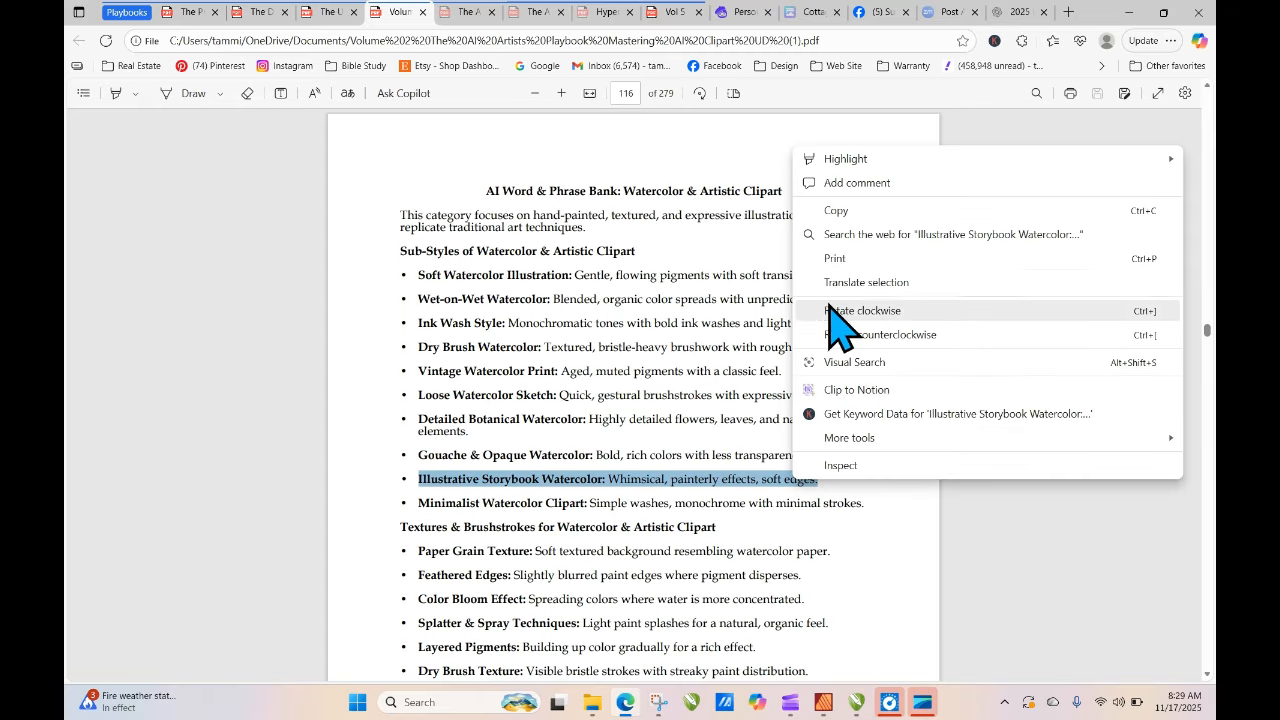
left_click(840, 210)
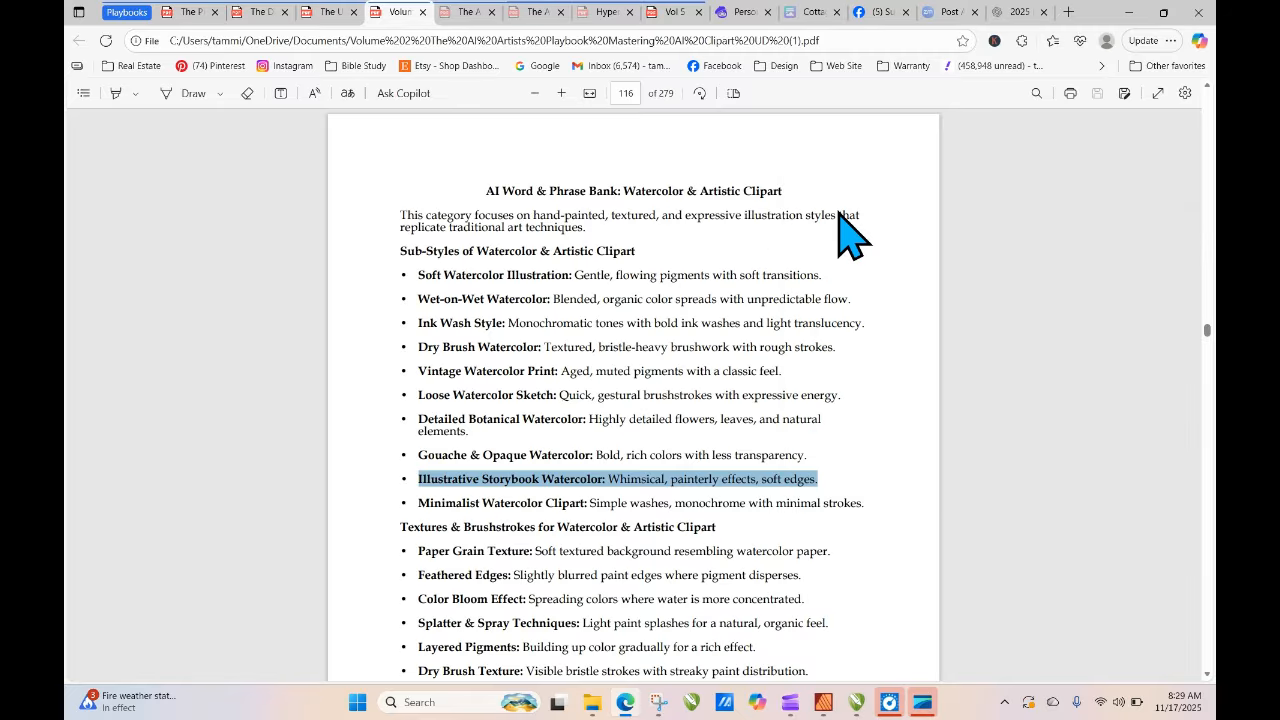
- Switch back to Artistly, reopen the cream-sweater bear's prompt for re-generation, and replace the Loose Watercolor Sketch phrase with the copied Illustrative Storybook Watercolor line
left_click(745, 14)
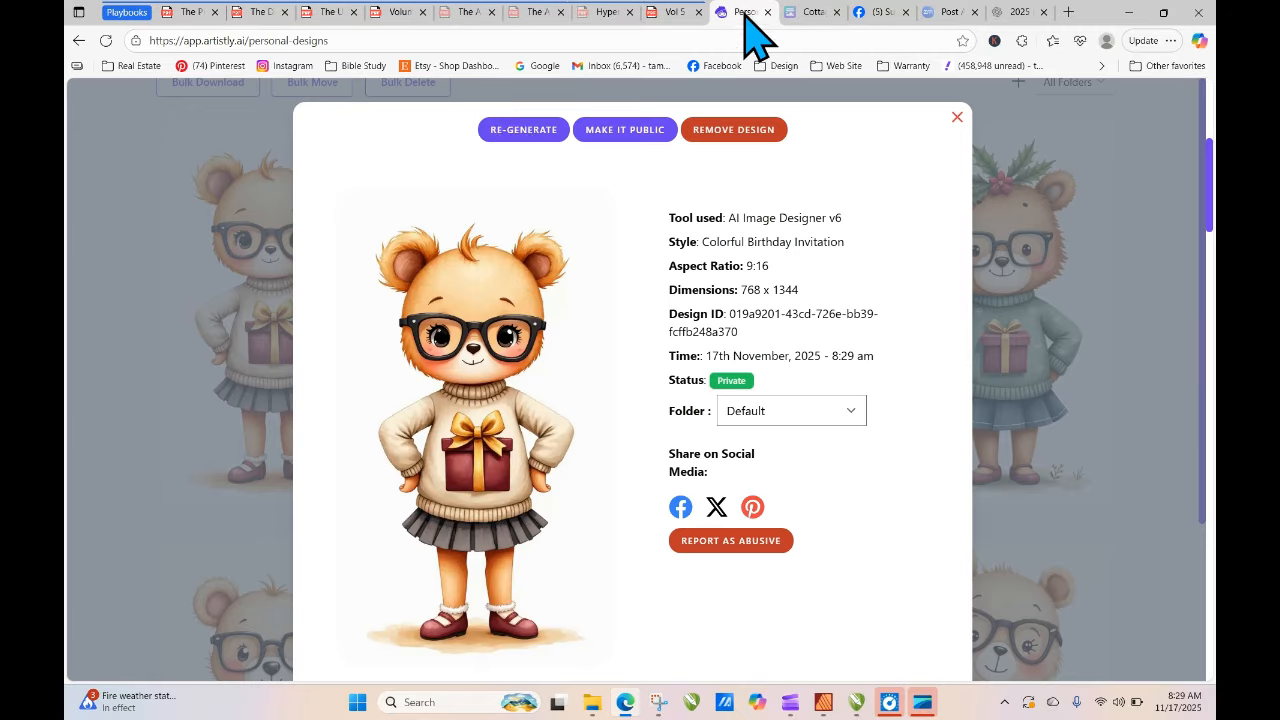
left_click(523, 130)
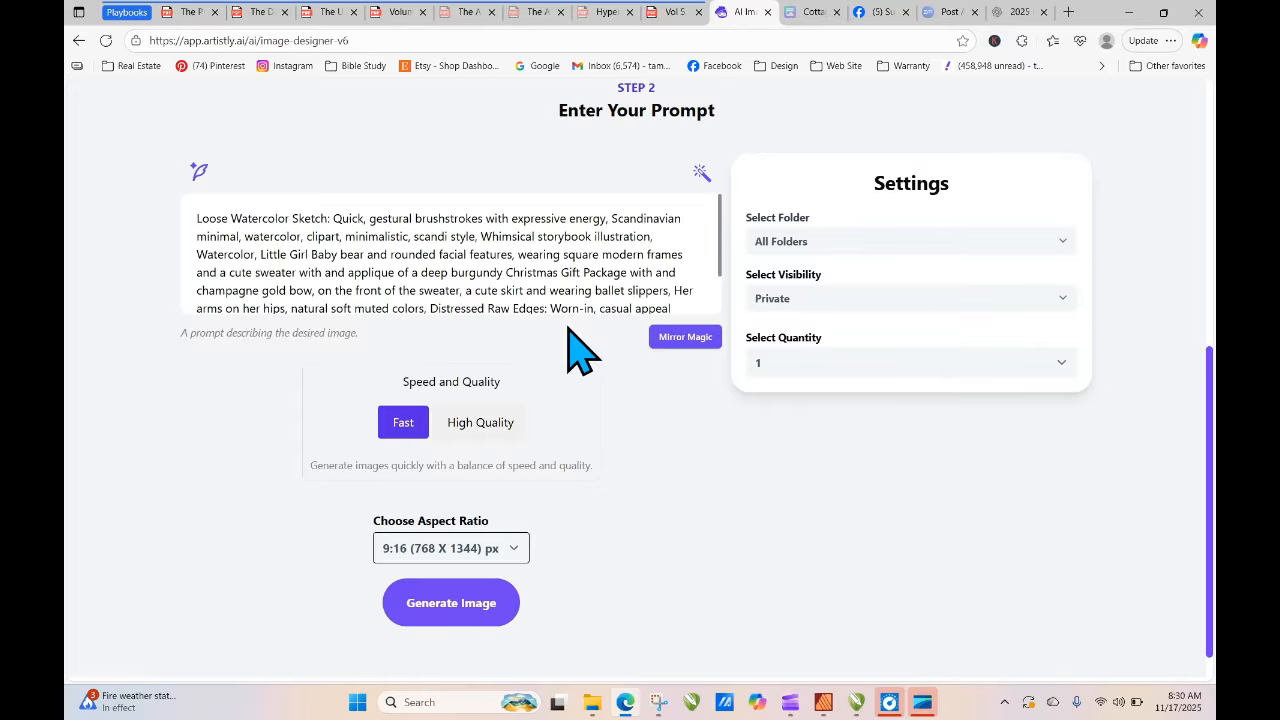
left_click_drag(194, 220, 607, 220)
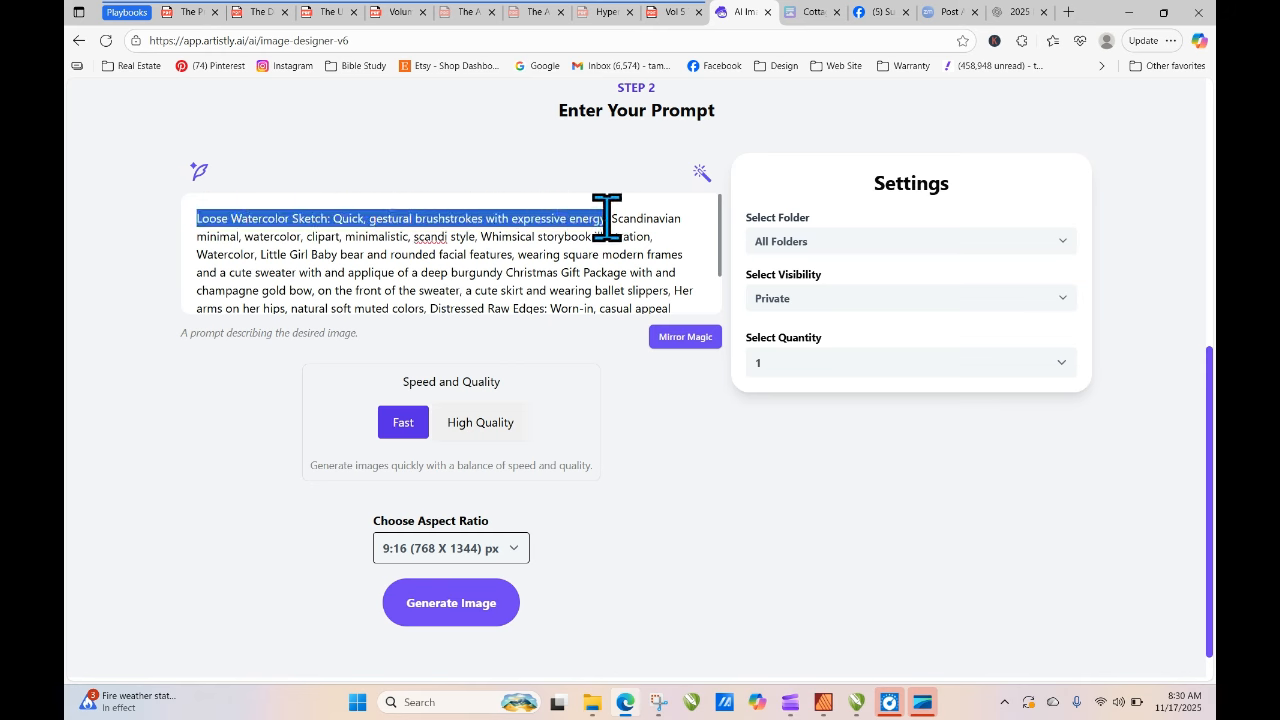
right_click(584, 215)
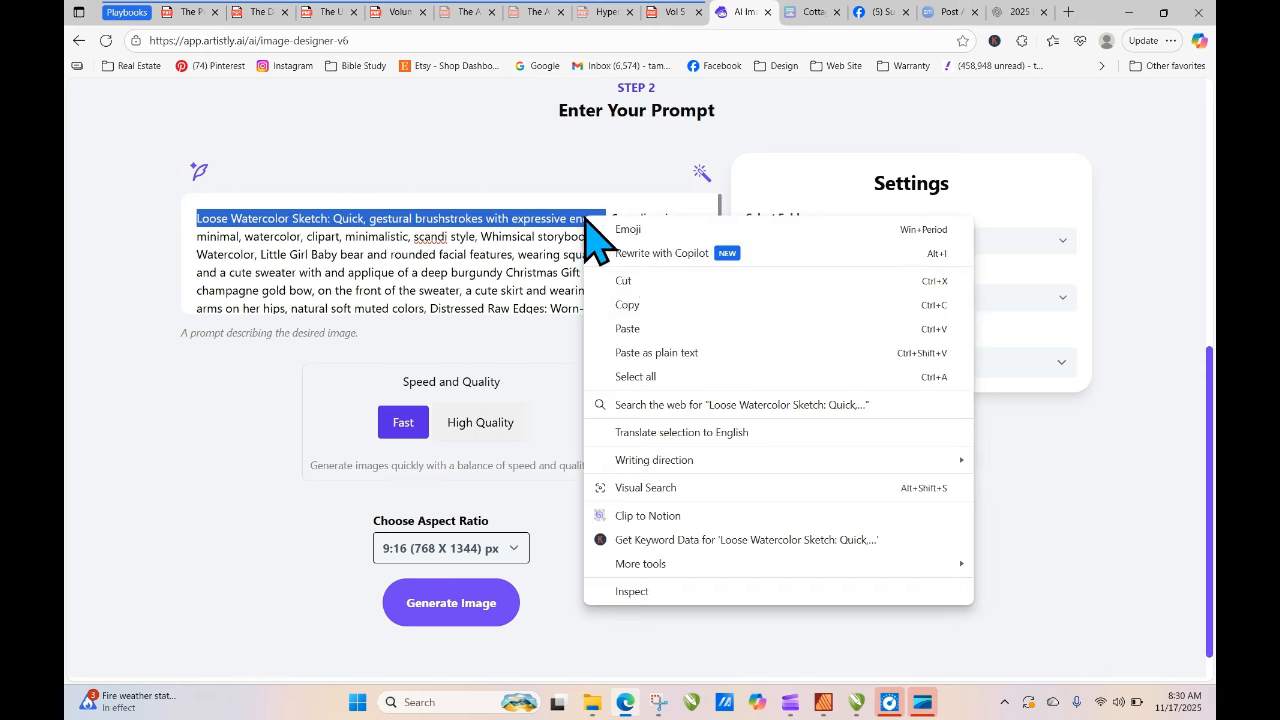
left_click(637, 329)
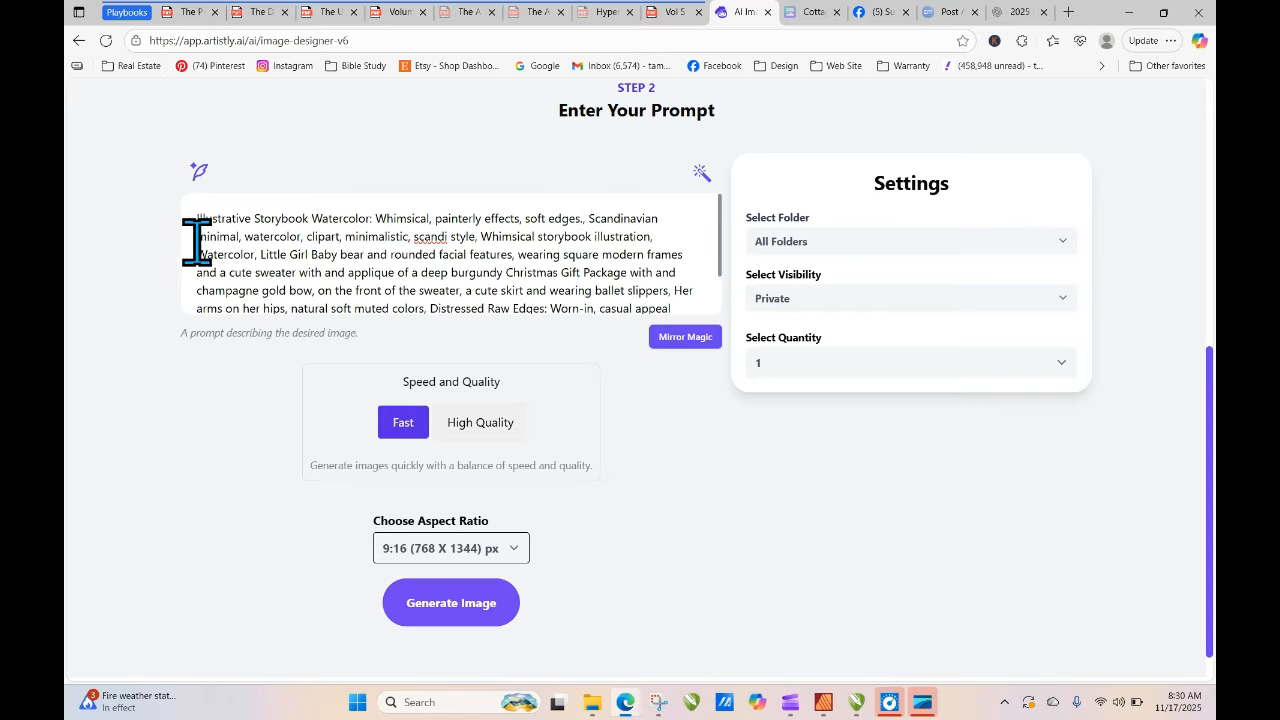
- Delete "minimal, watercolor," after "Scandinavian" in the prompt and generate the image in High Quality
left_click_drag(193, 237, 241, 237)
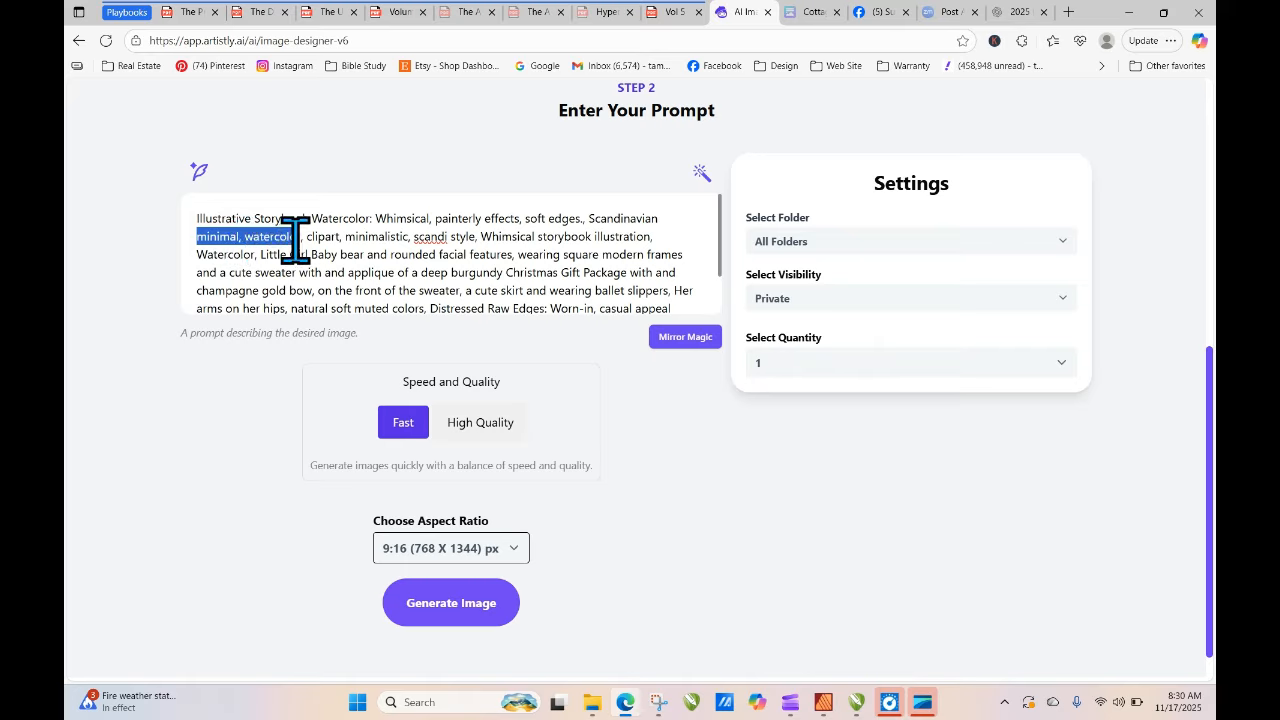
key("BackSpace")
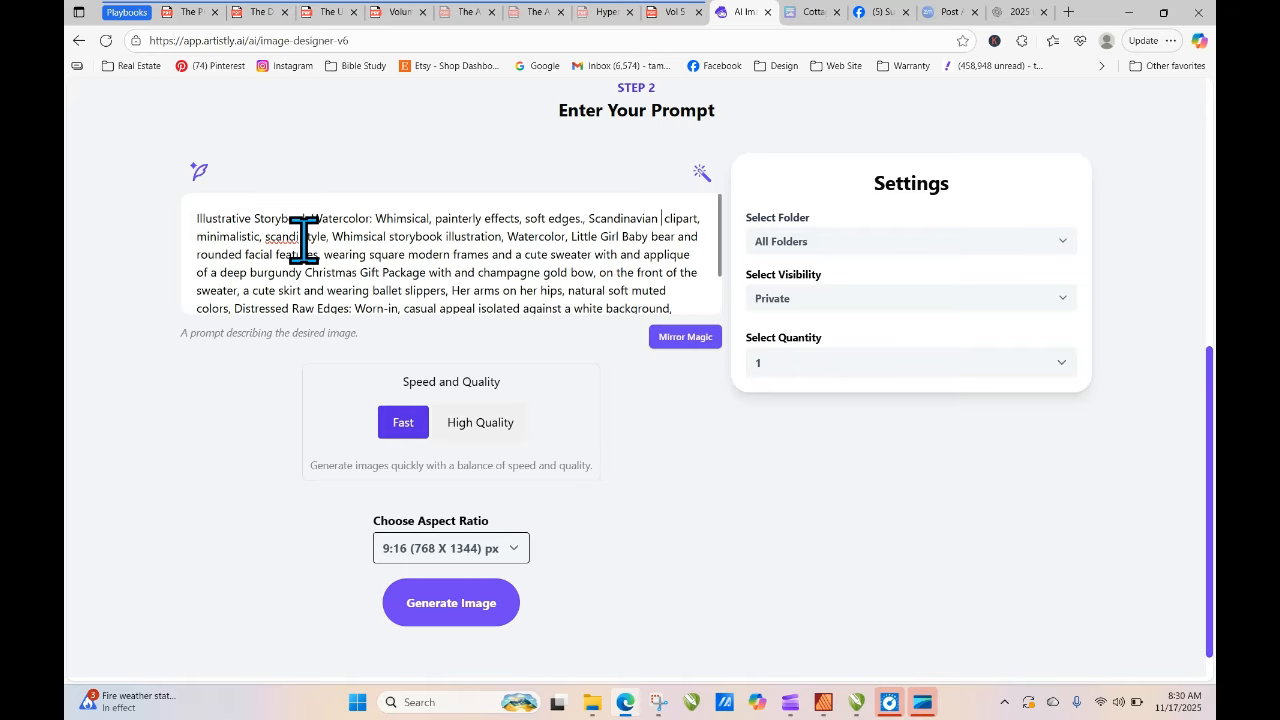
left_click(468, 424)
left_click(480, 601)
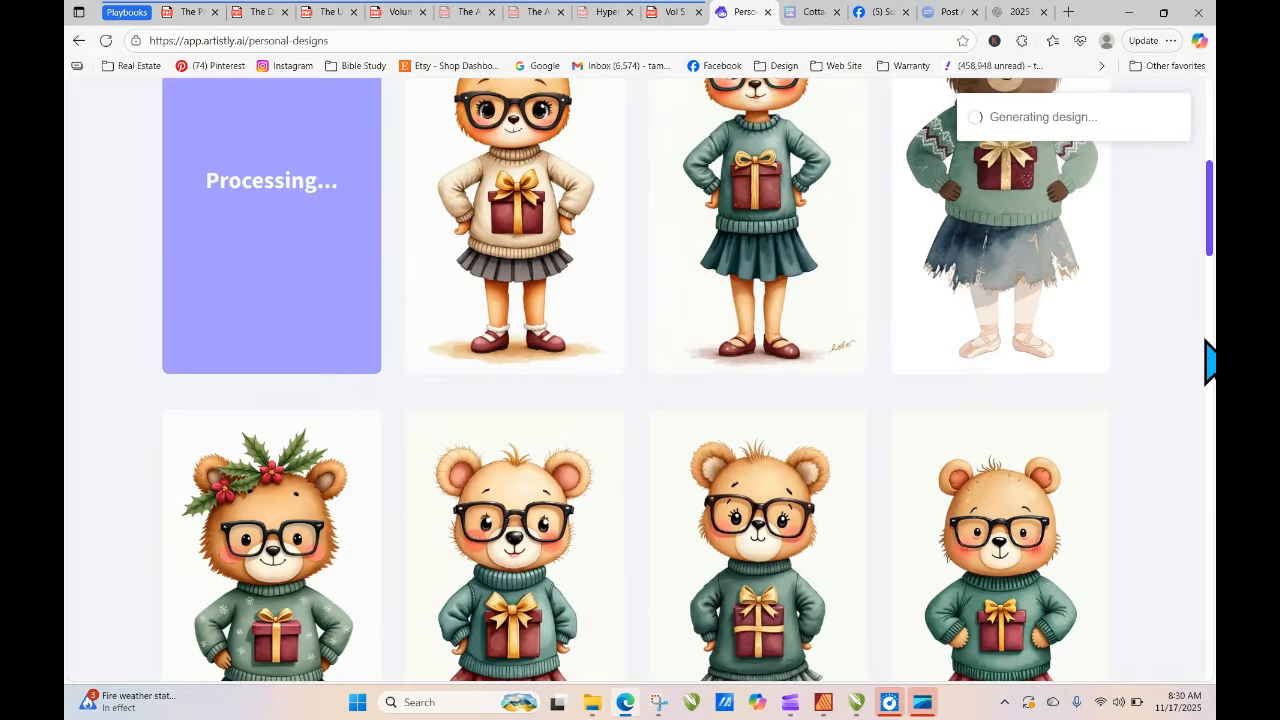
- Reload the personal designs until the new image is ready and examine the bear with the dusty-rose skirt in its details window
left_click_drag(1210, 218, 1210, 181)
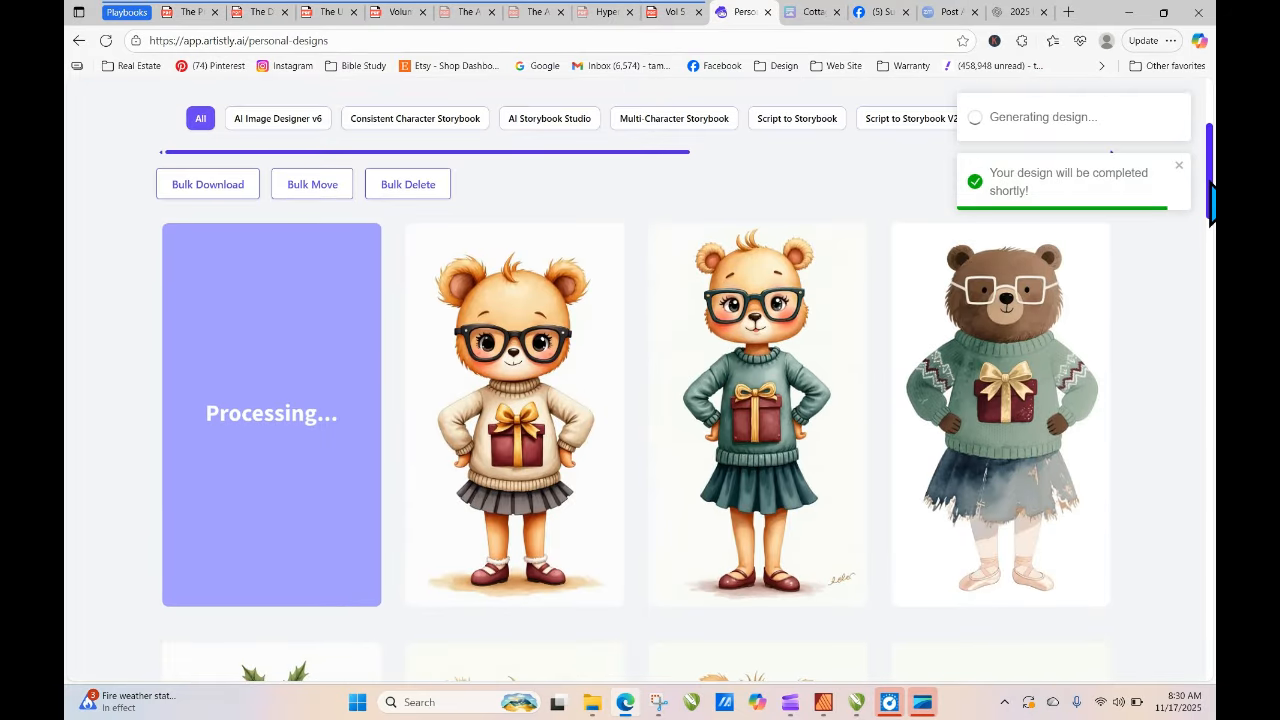
left_click(106, 41)
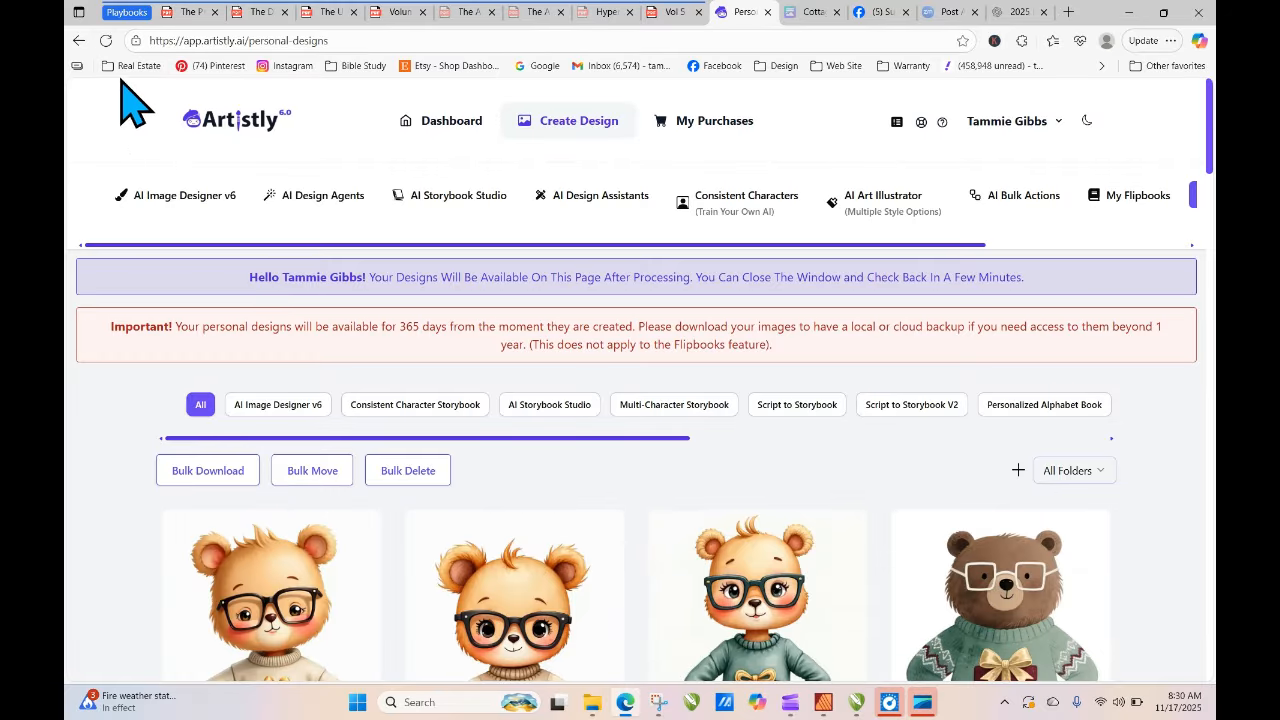
scroll(1210, 155, "down", 3)
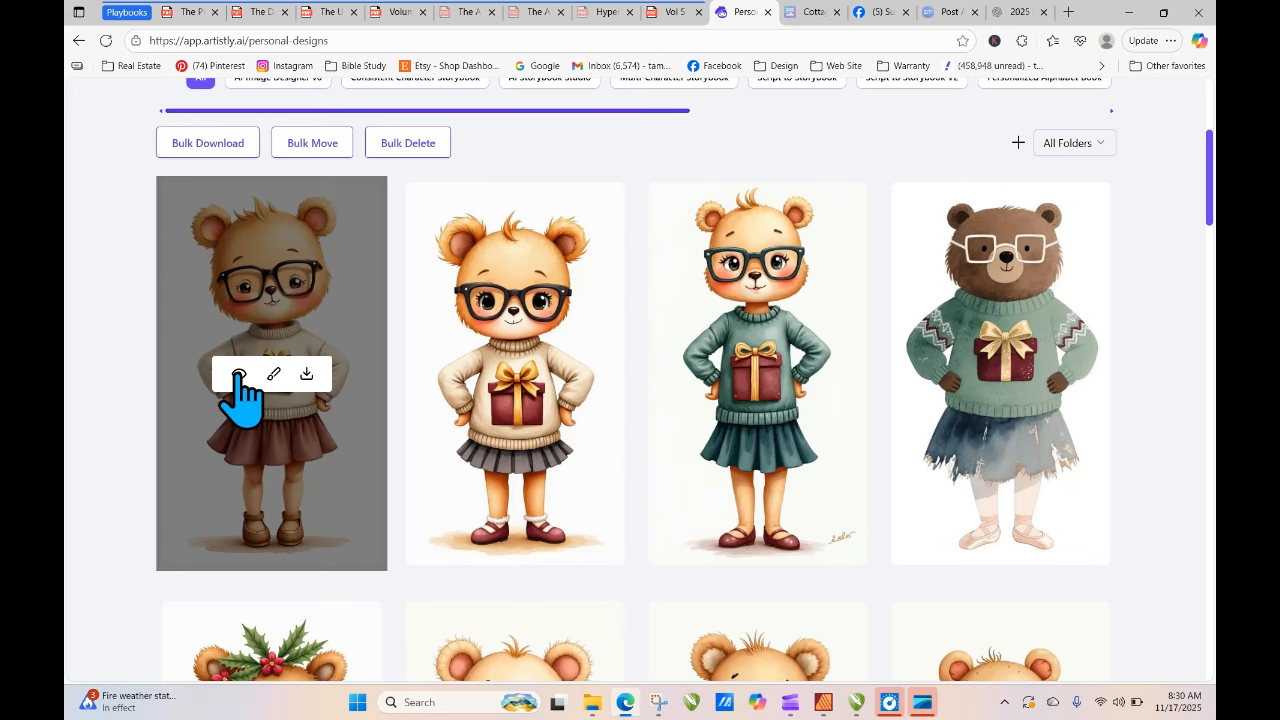
left_click(239, 374)
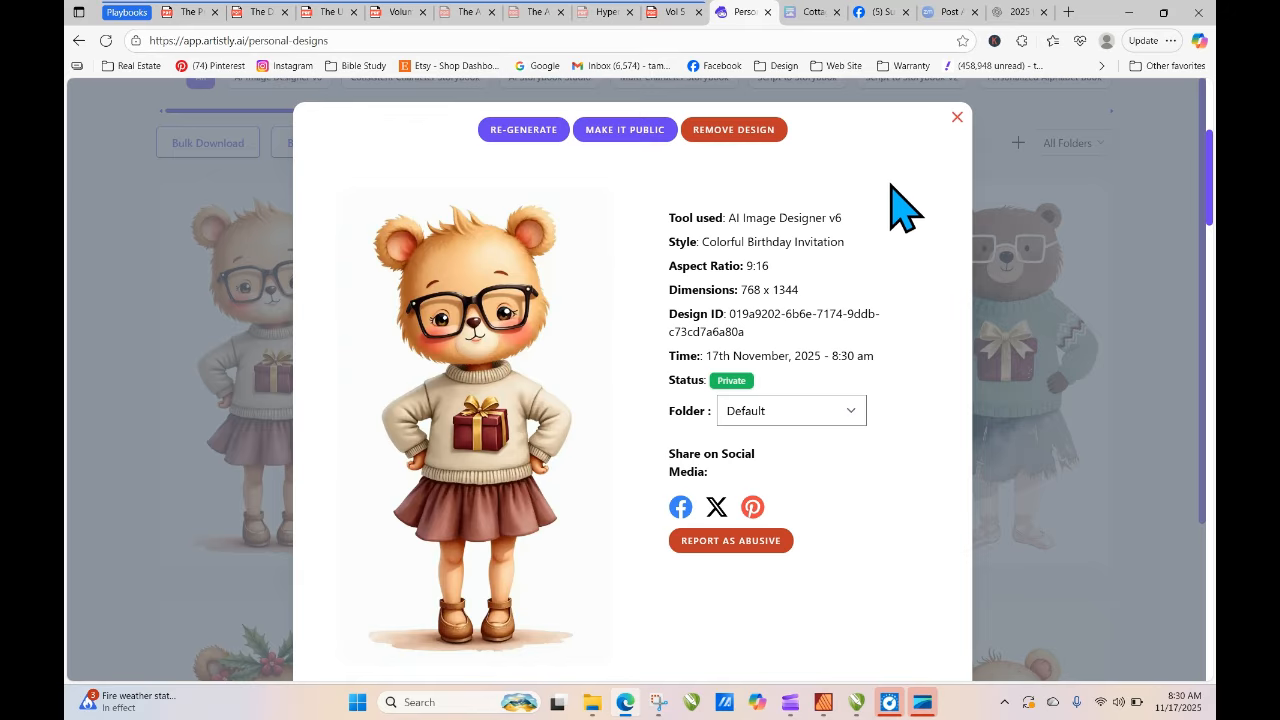
left_click(957, 117)
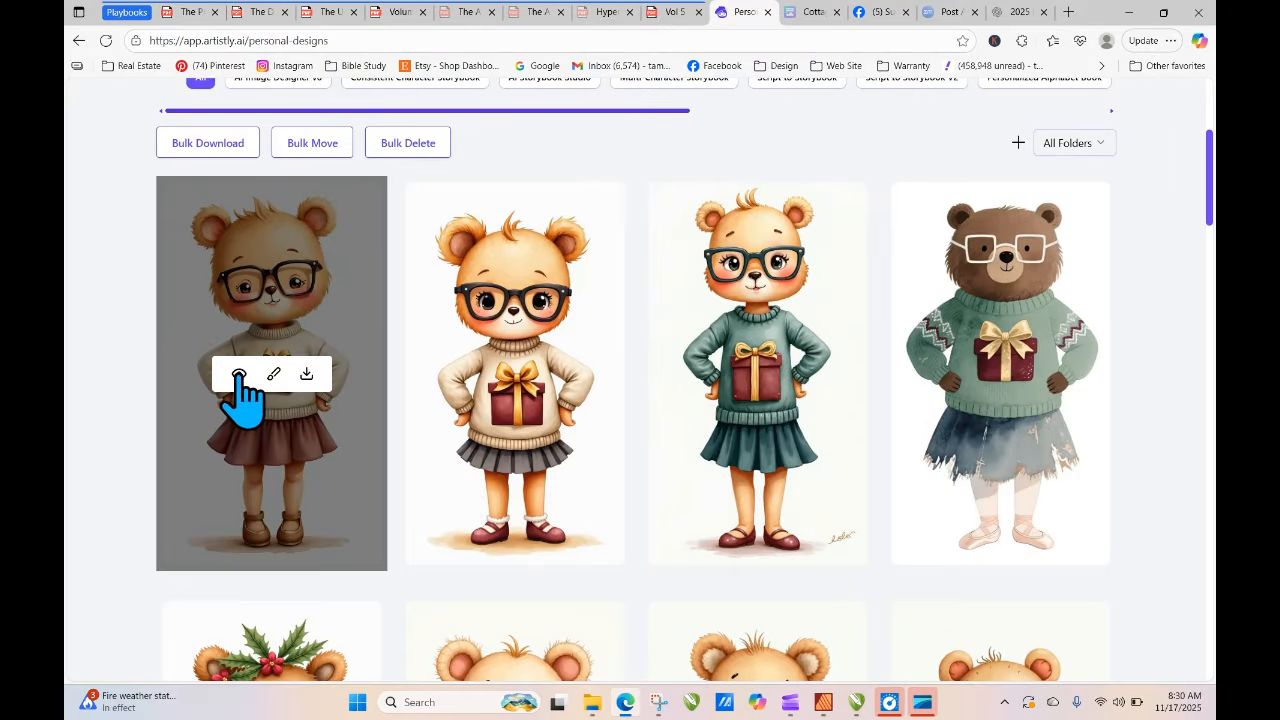
left_click(239, 375)
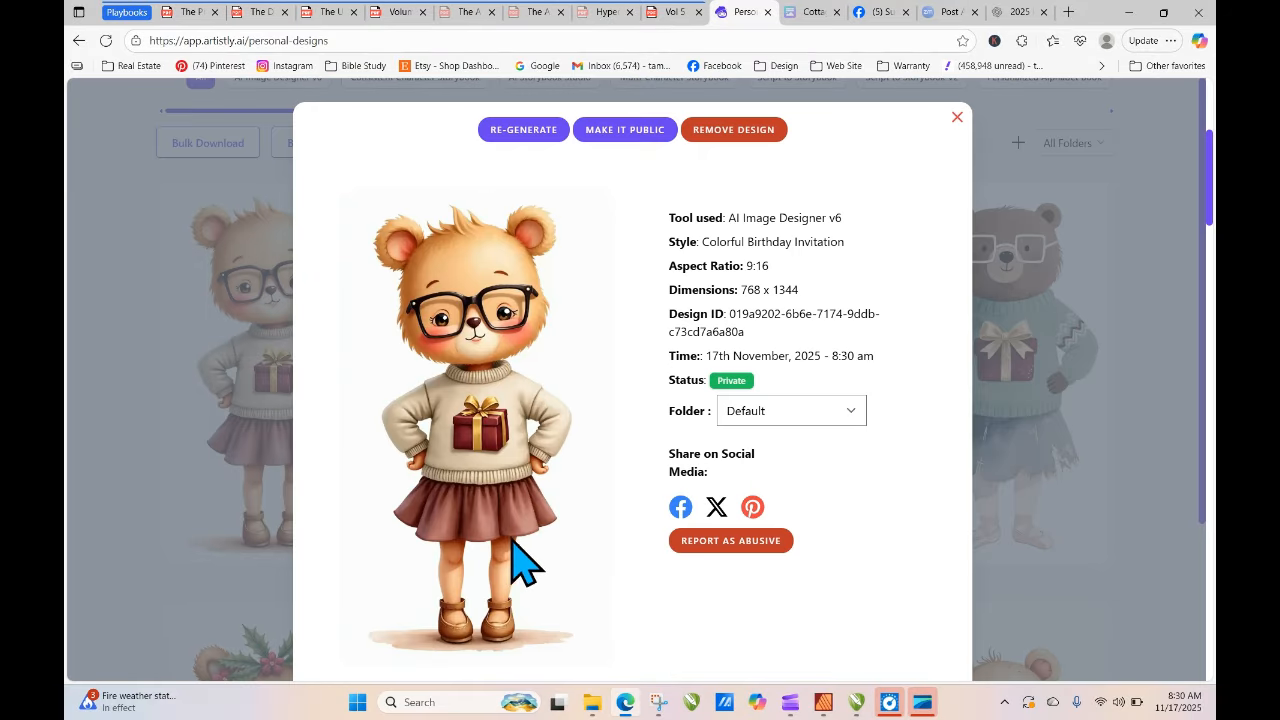
left_click(957, 117)
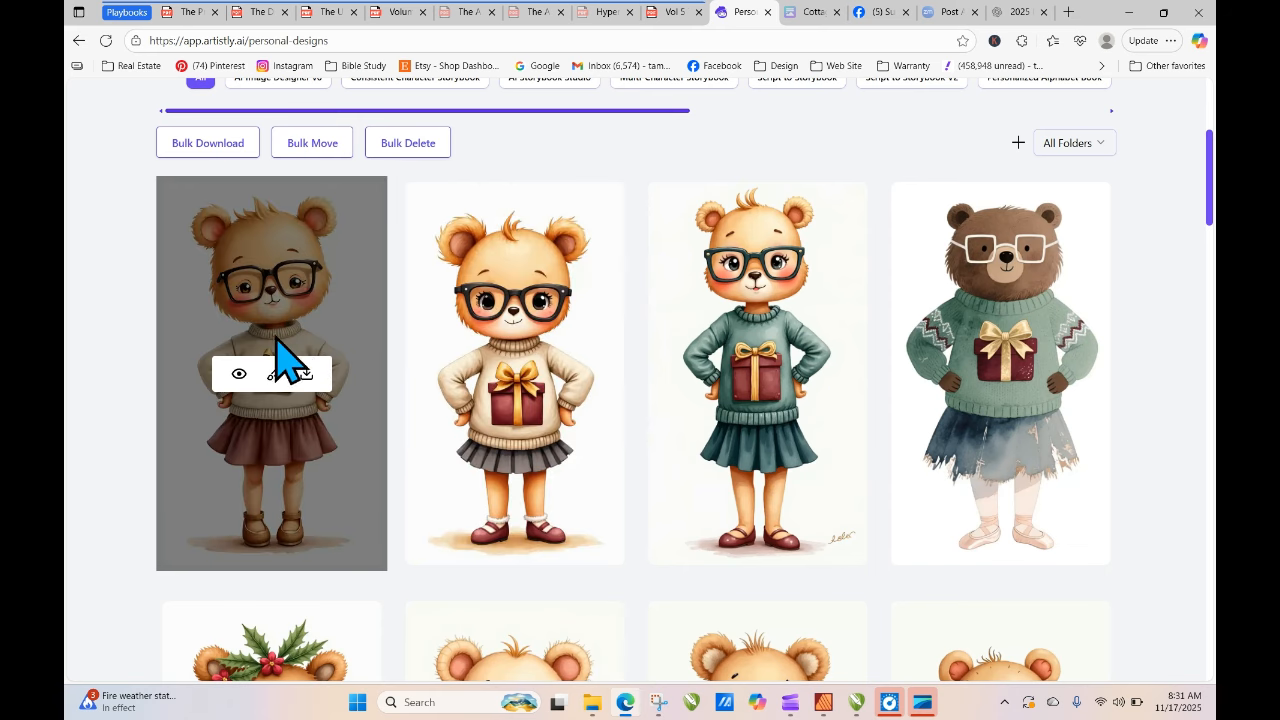
- Reopen the newest bear's details and copy its full design prompt starting with "Illustrative Storybook Watercolor"
left_click(239, 375)
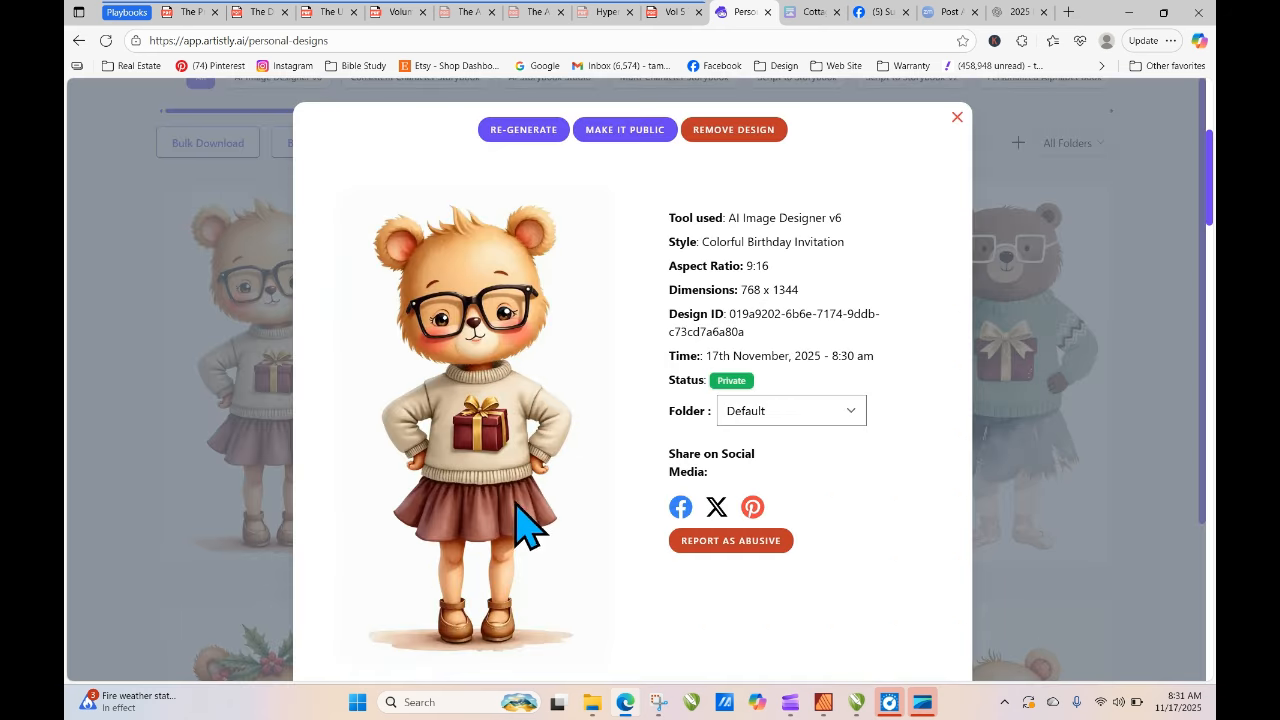
scroll(1205, 250, "down", 2)
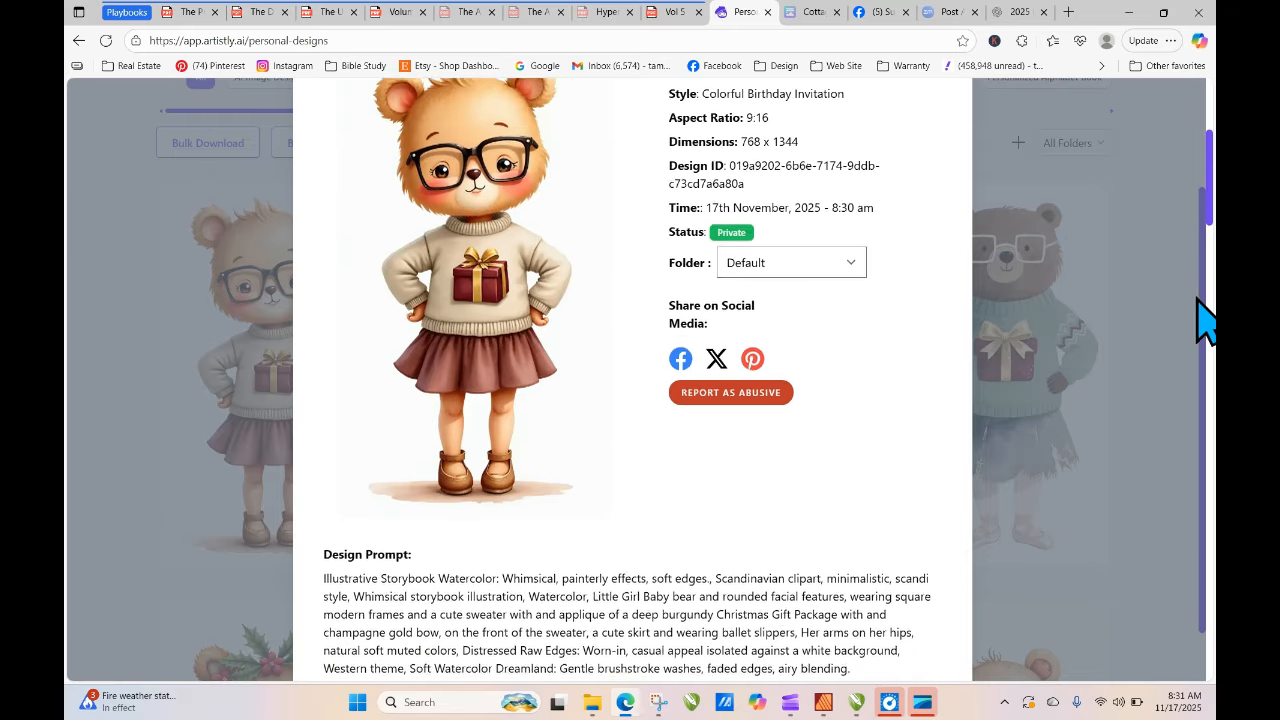
left_click_drag(323, 517, 808, 605)
right_click(808, 605)
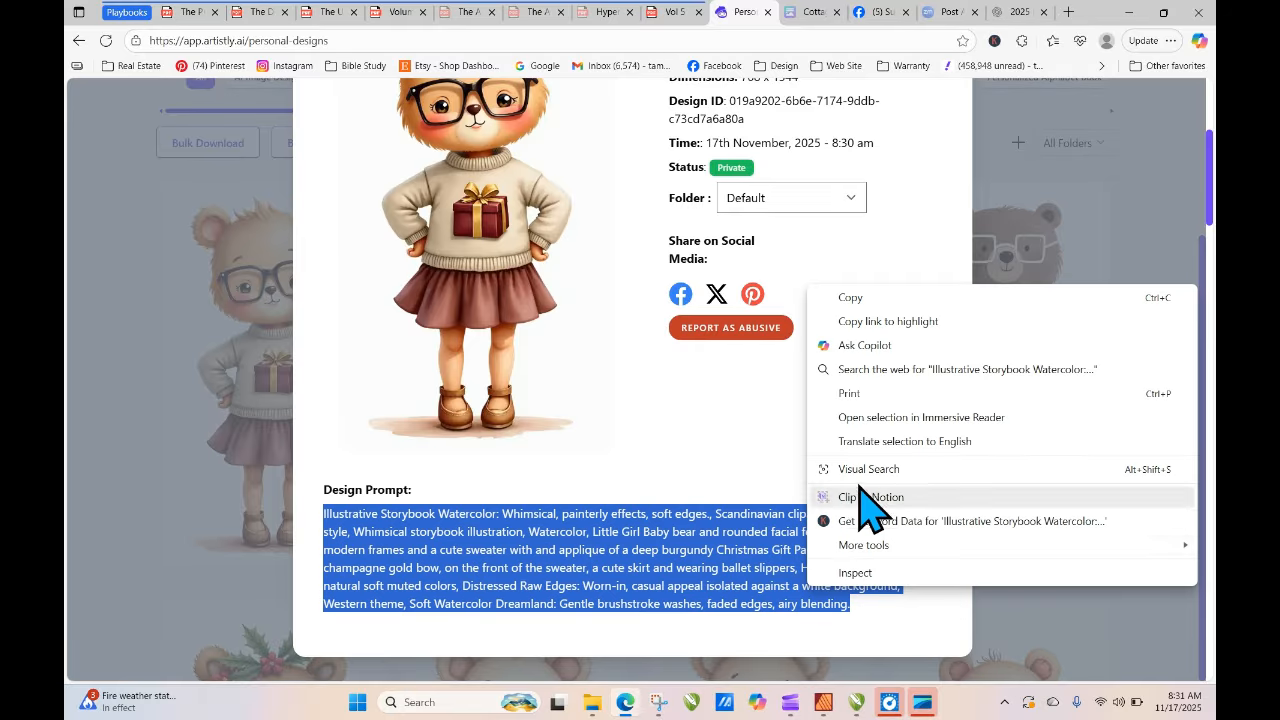
left_click(885, 298)
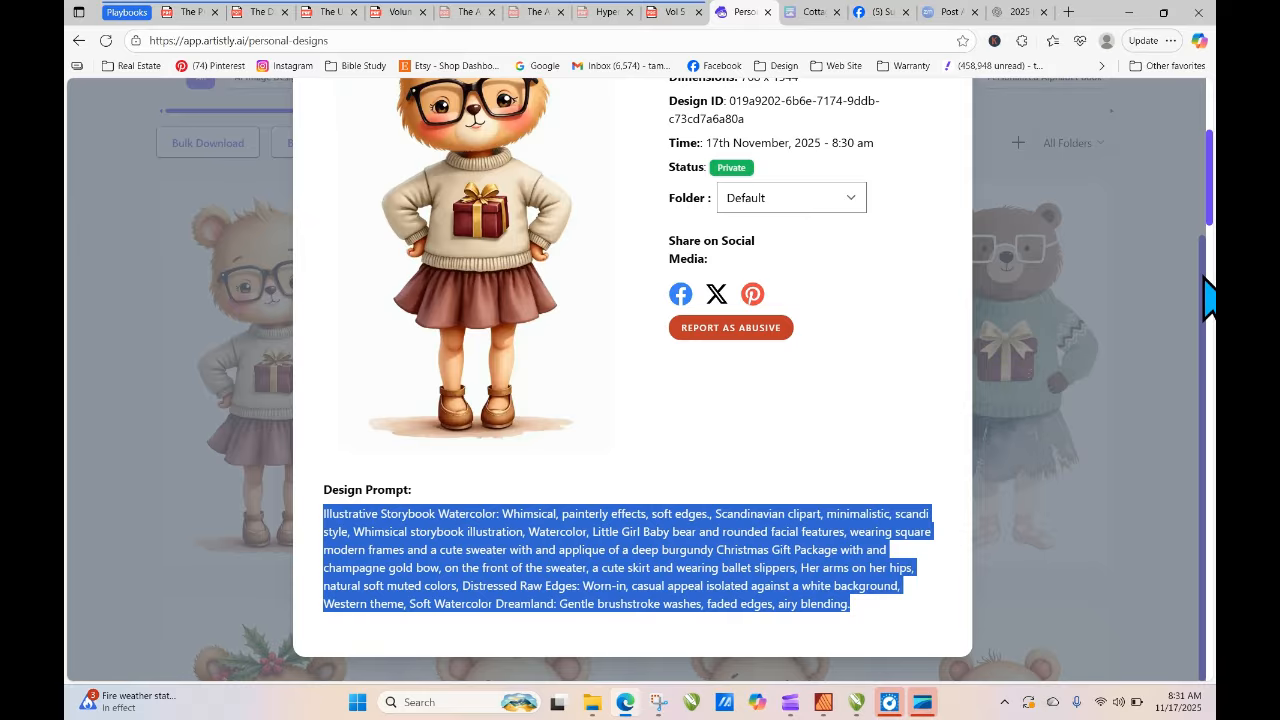
left_click_drag(1210, 295, 1210, 100)
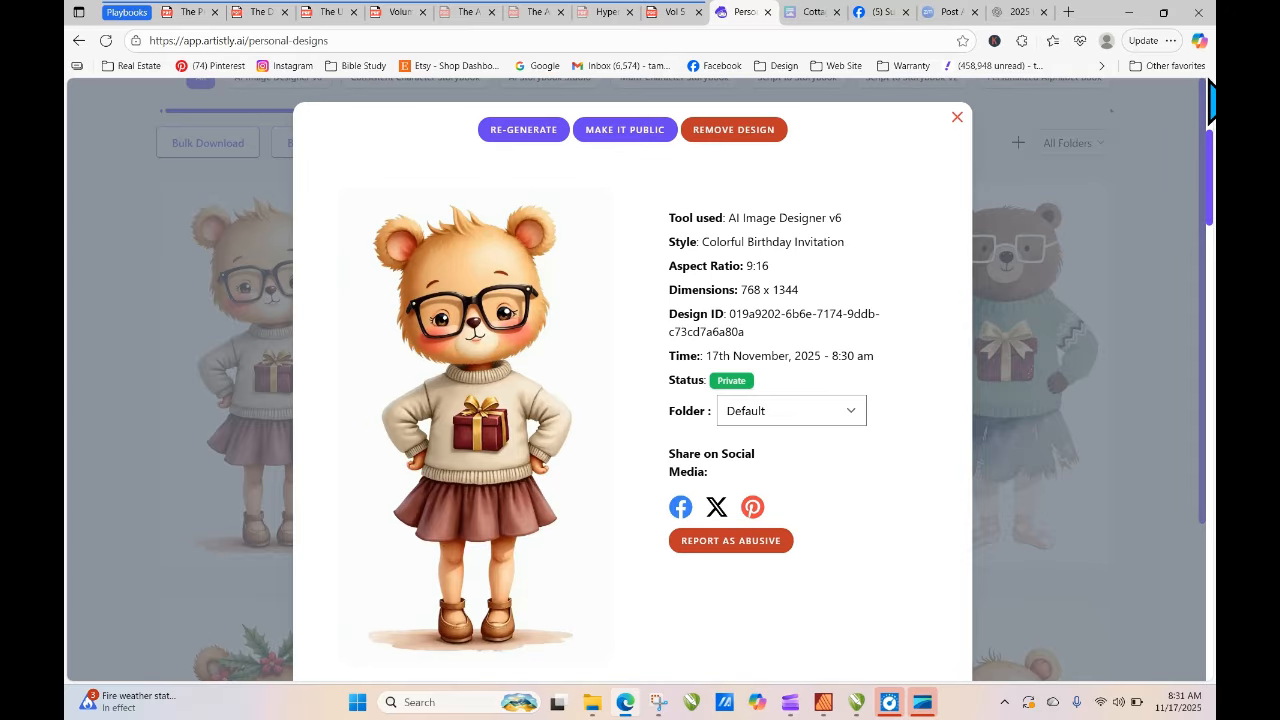
left_click(956, 117)
- Find the Photorealistic-style bear with the green sweater and navy pleated skirt, and open it for re-generation
left_click_drag(1213, 228, 1213, 496)
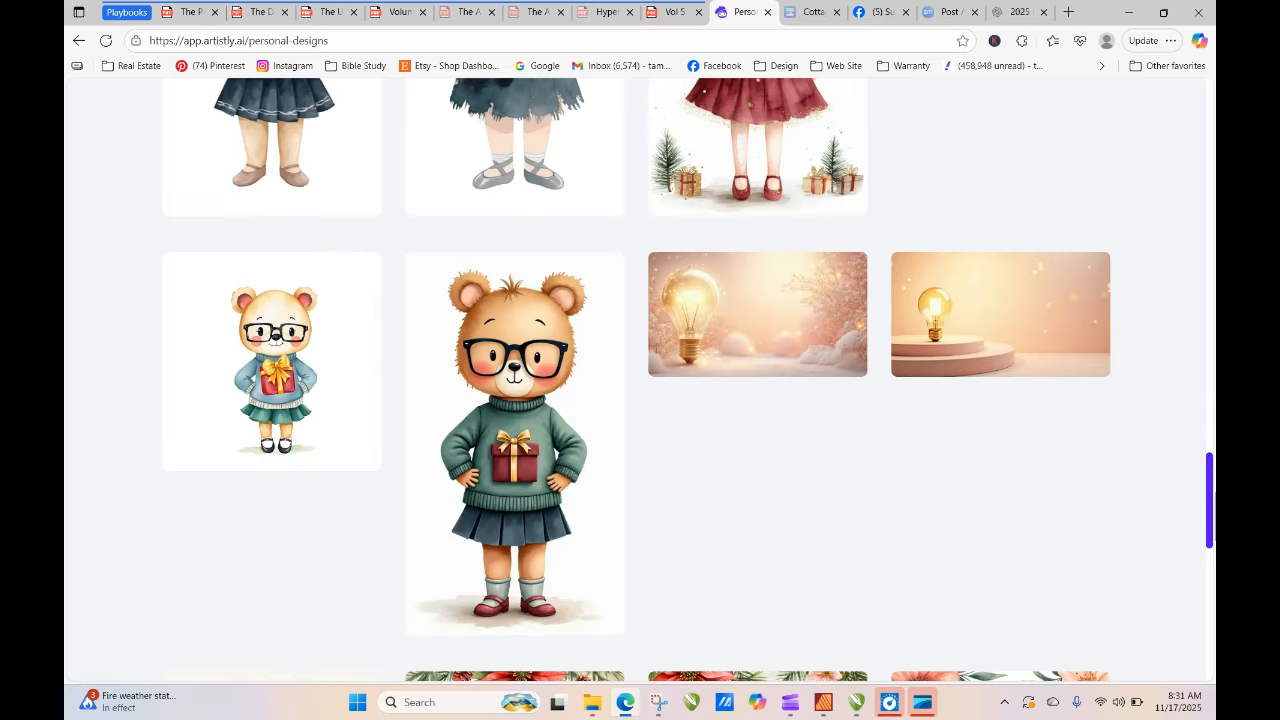
left_click(482, 445)
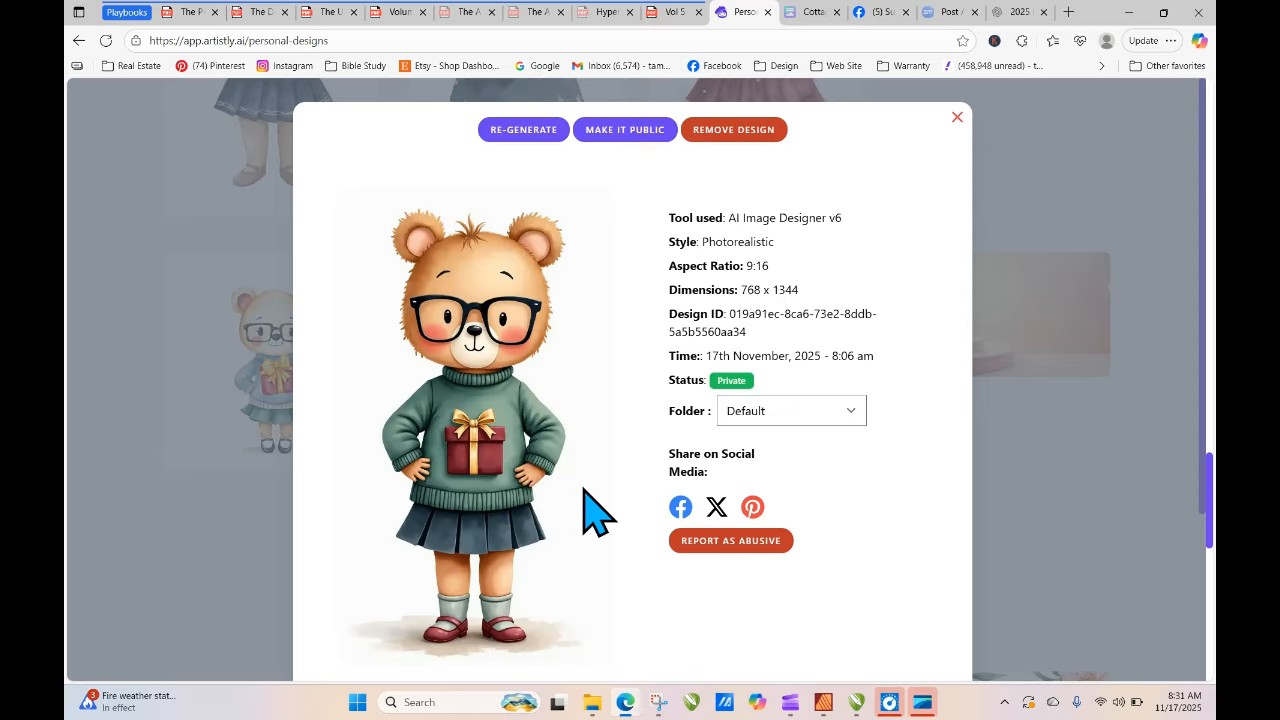
left_click(524, 131)
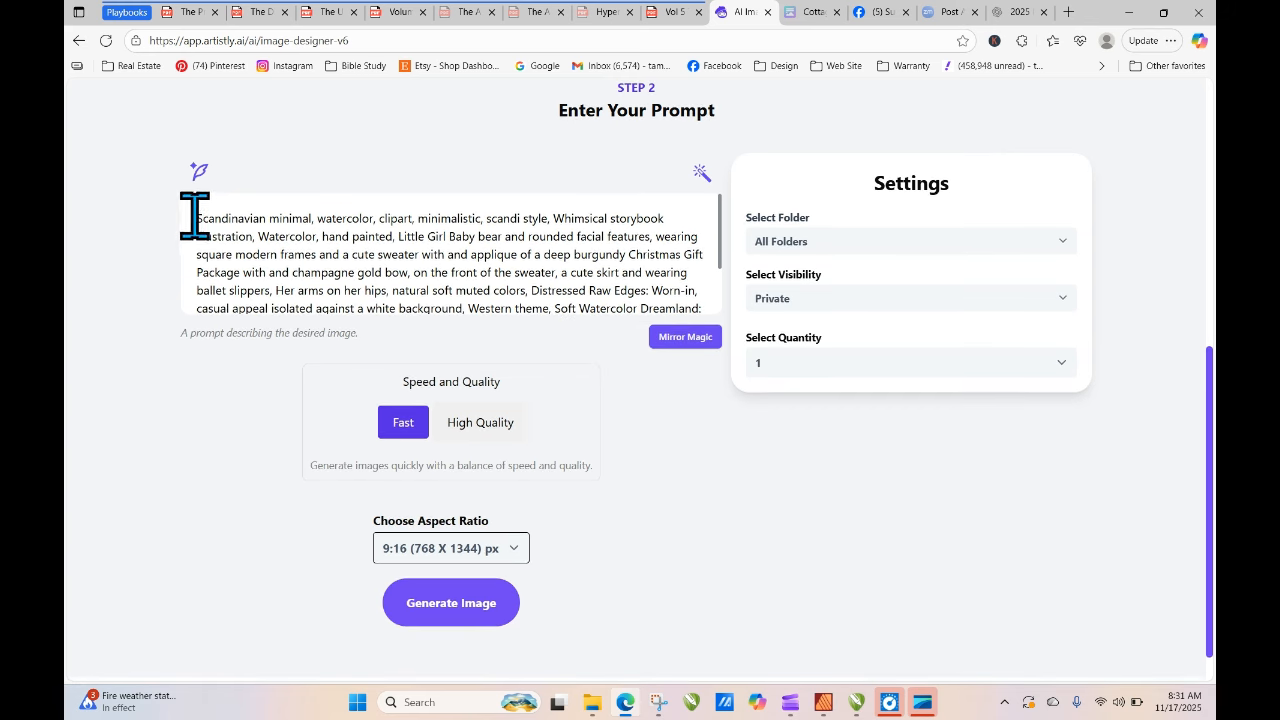
- Replace the entire prompt with the copied Illustrative Storybook Watercolor prompt and generate the image in High Quality
left_click_drag(194, 216, 614, 343)
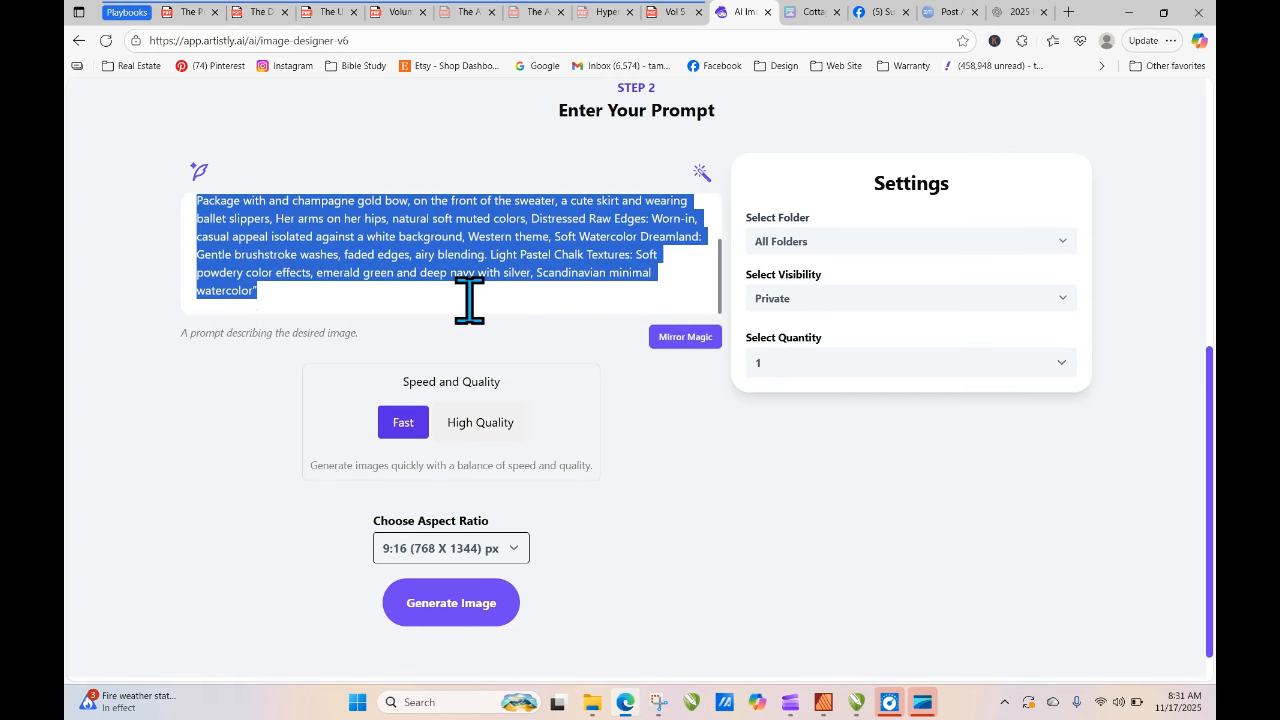
key("BackSpace")
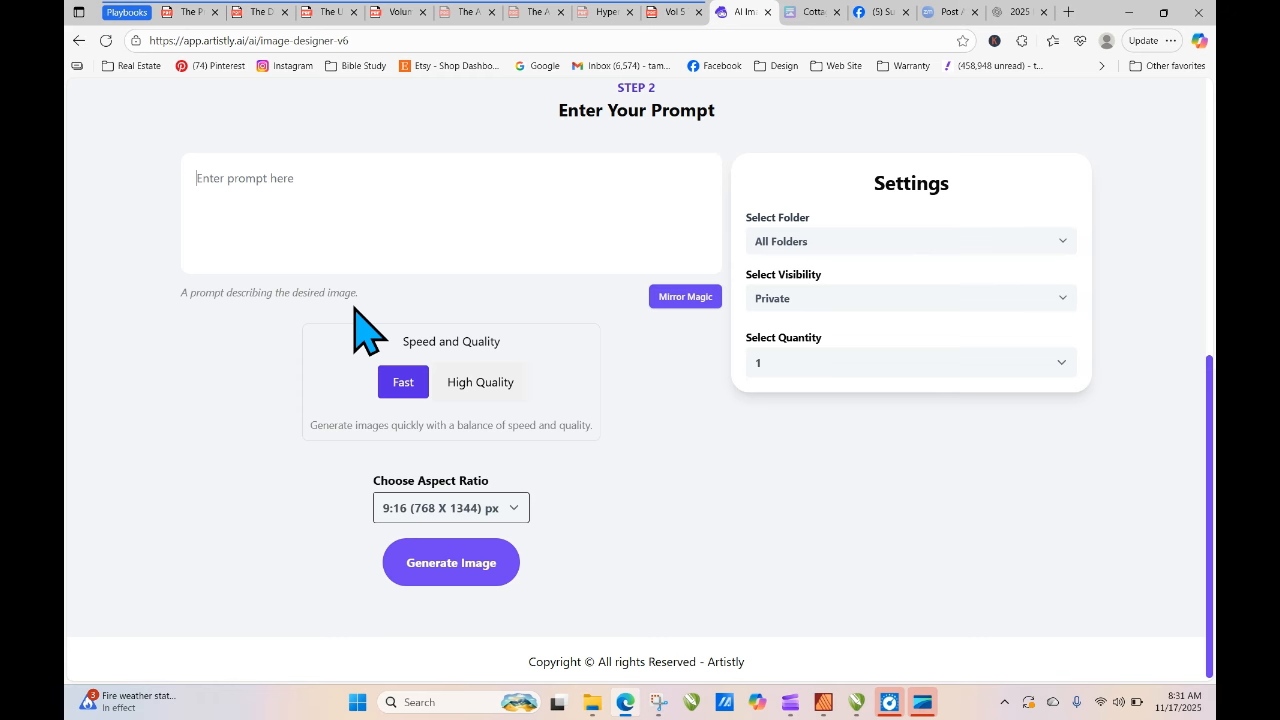
right_click(285, 203)
left_click(345, 320)
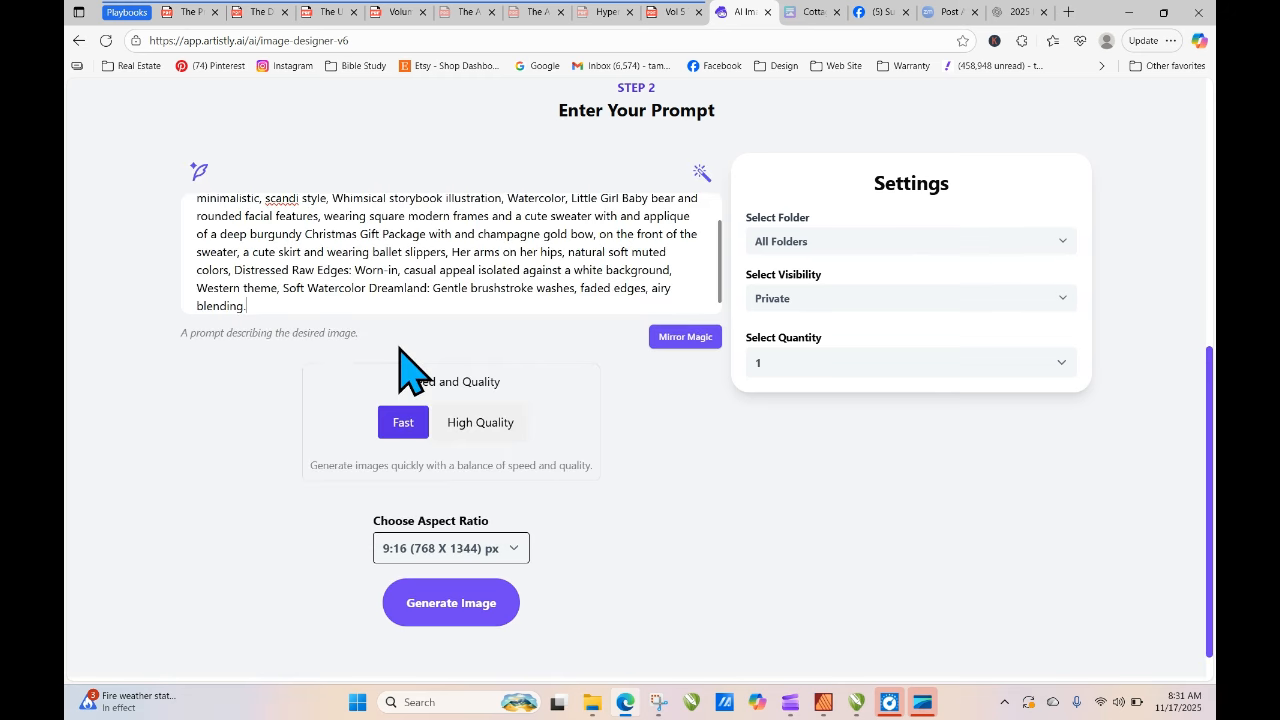
left_click(472, 440)
left_click(480, 606)
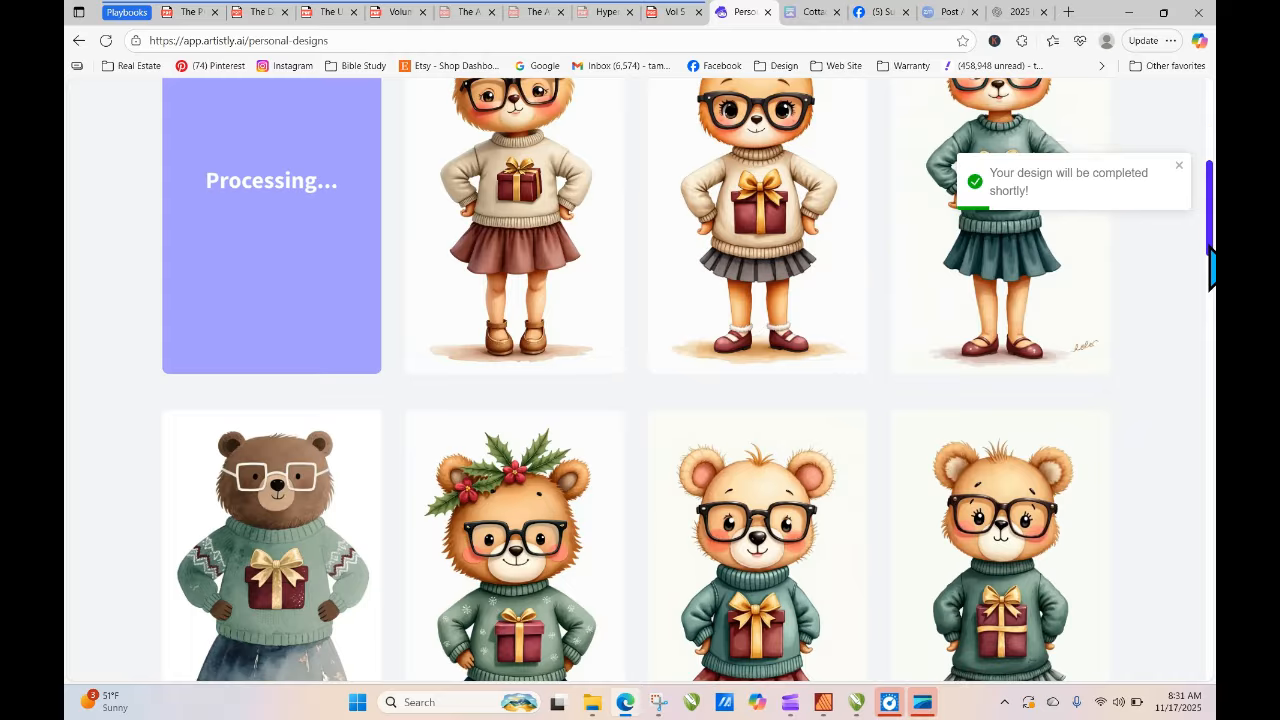
- Reload the personal designs and examine the new bear with the short burgundy skirt in its details window
left_click_drag(1210, 268, 1210, 108)
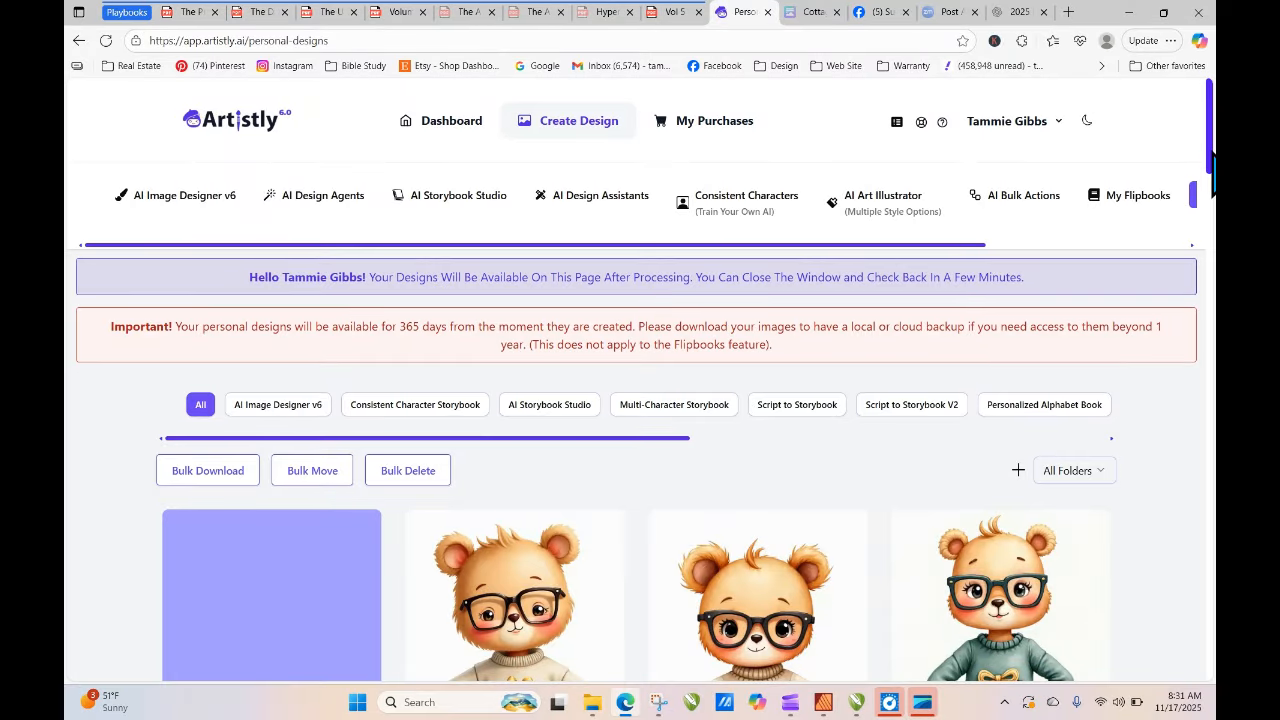
left_click_drag(1212, 158, 1211, 168)
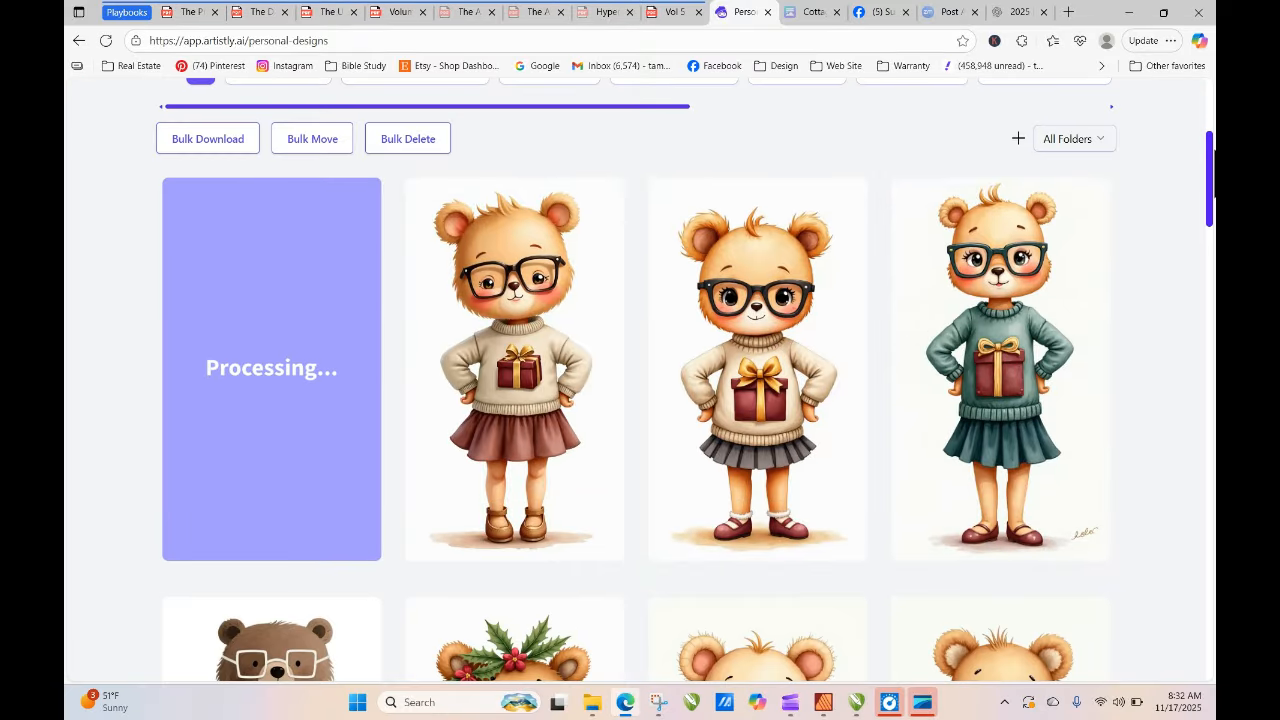
scroll(495, 200, "up", 2)
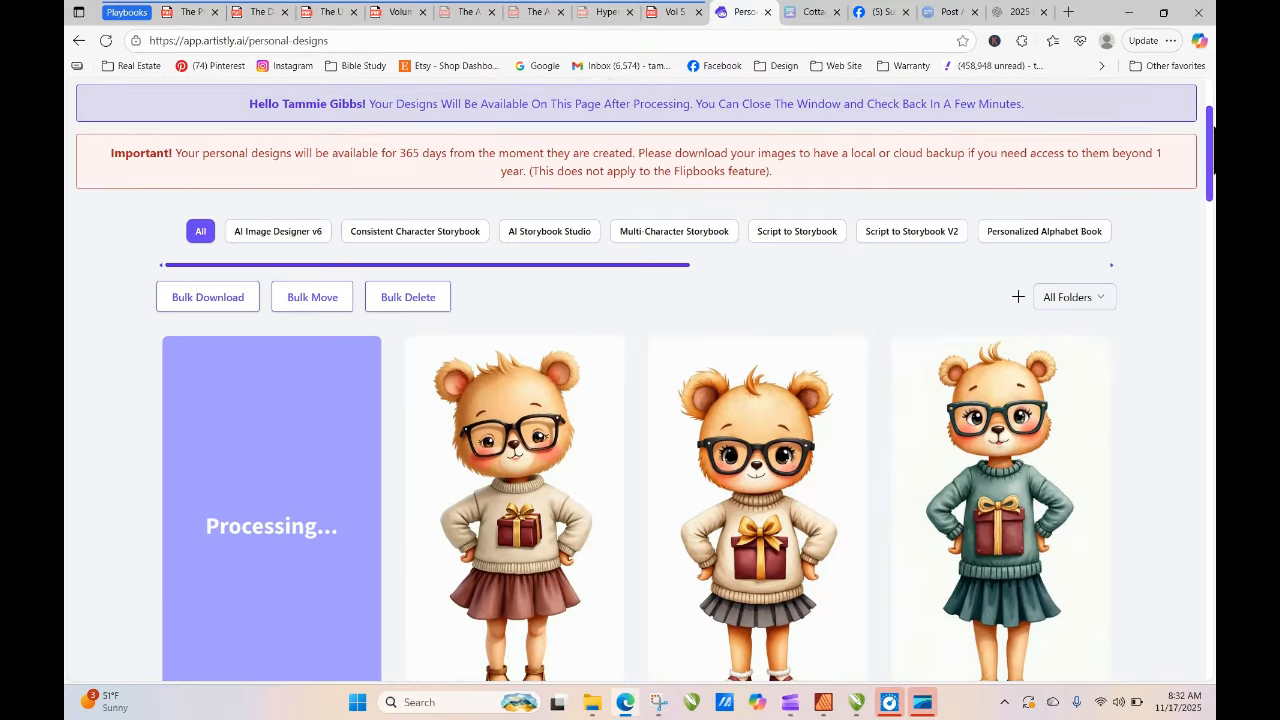
left_click(106, 41)
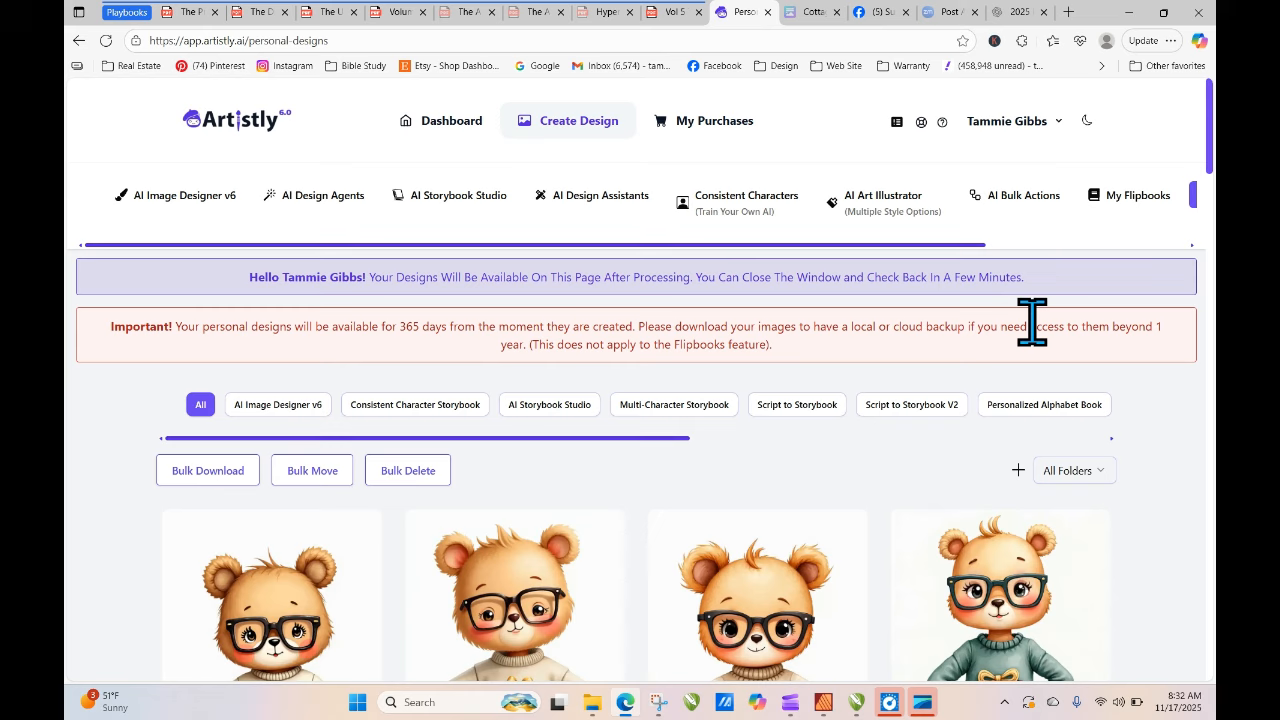
left_click_drag(1210, 154, 1210, 156)
scroll(634, 357, "down", 1)
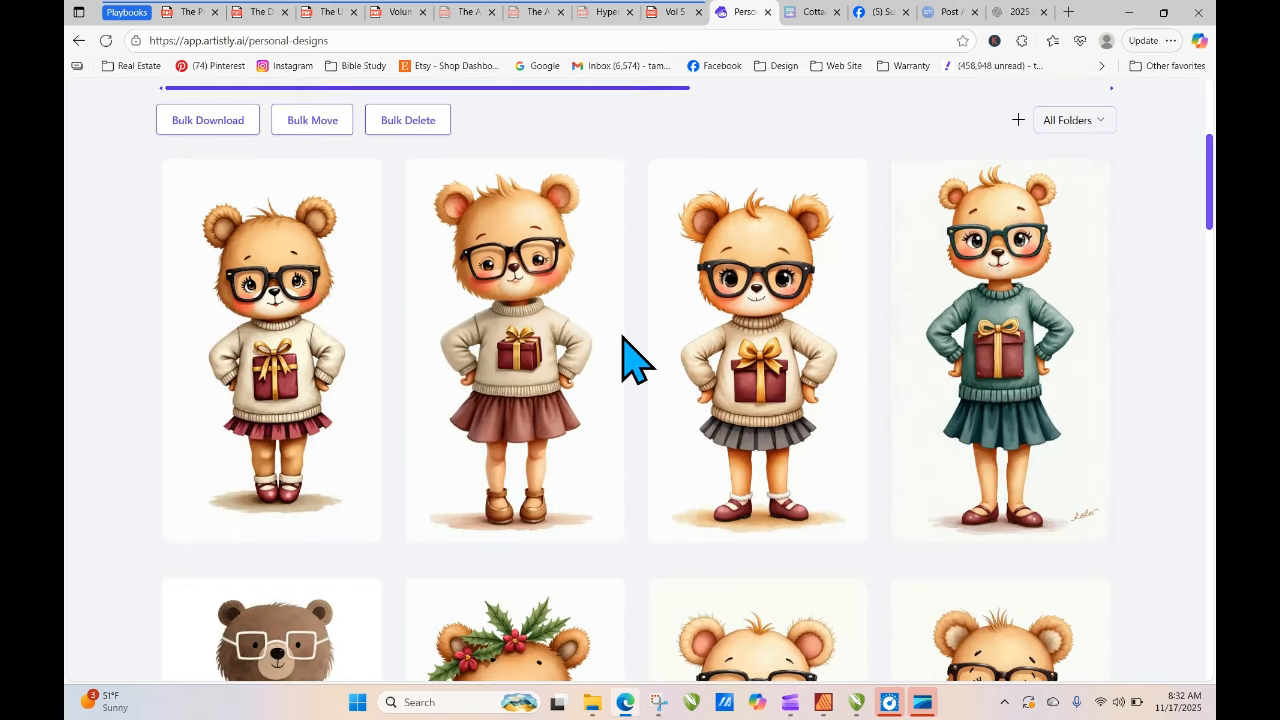
left_click(242, 355)
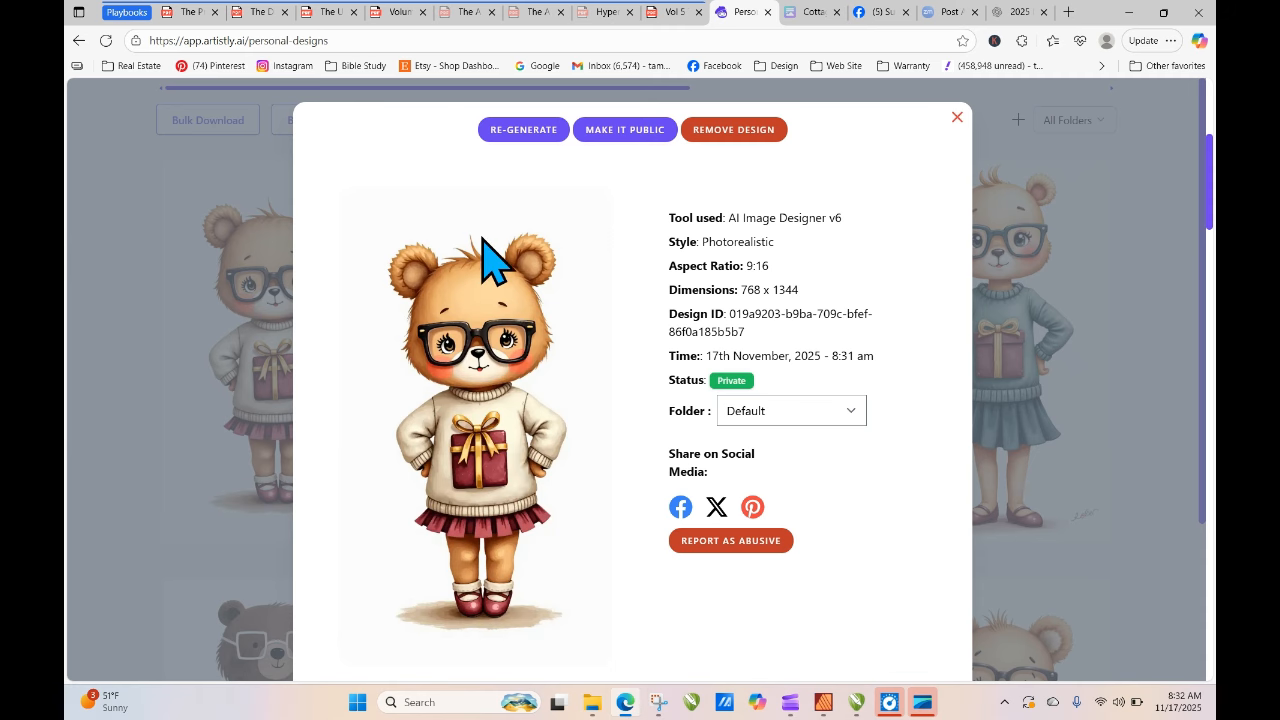
left_click(956, 118)
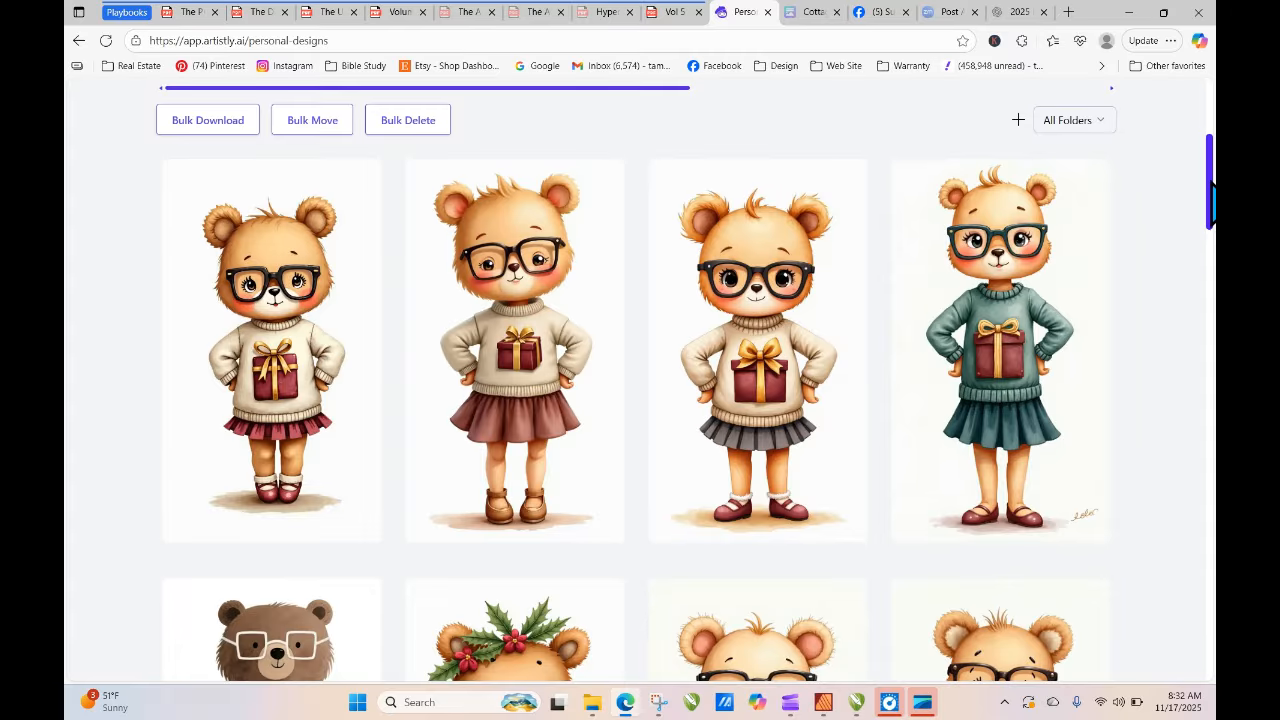
- Find the Artistic Designer-style girl with bear ears and a red skirt, and open it for re-generation
left_click_drag(1212, 195, 1211, 470)
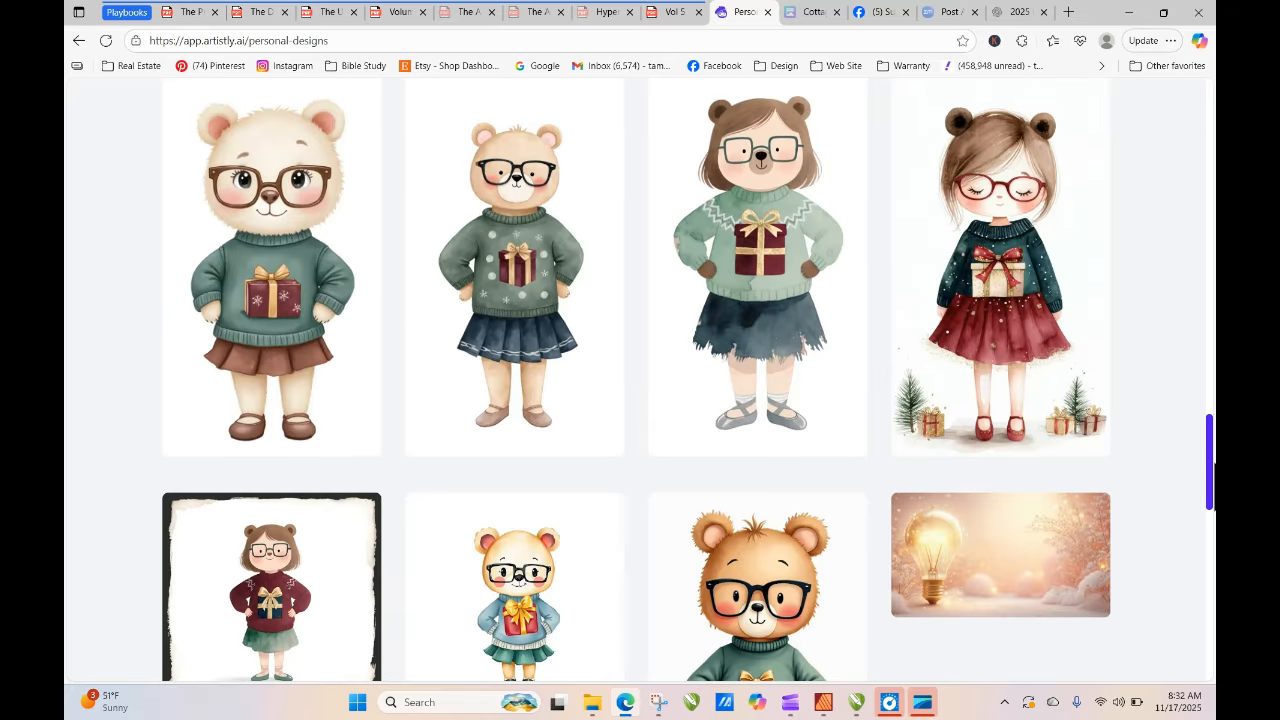
mouse_move(943, 349)
left_click(966, 266)
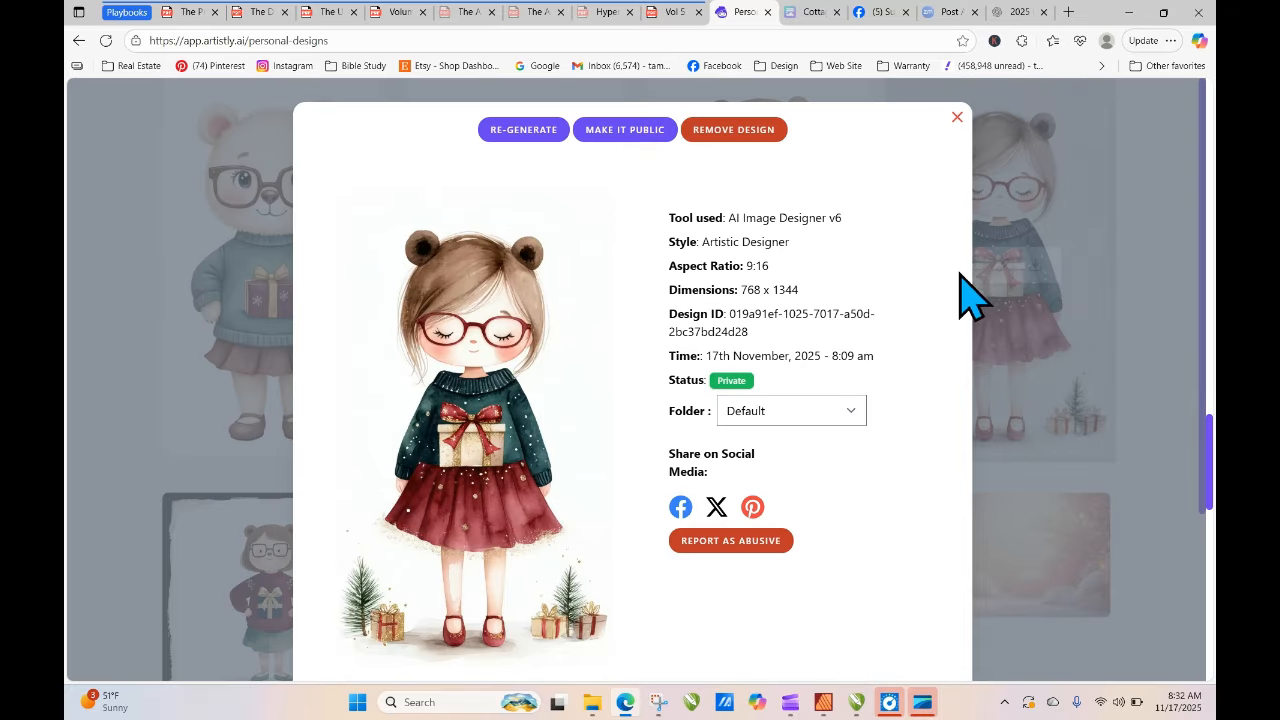
left_click(525, 130)
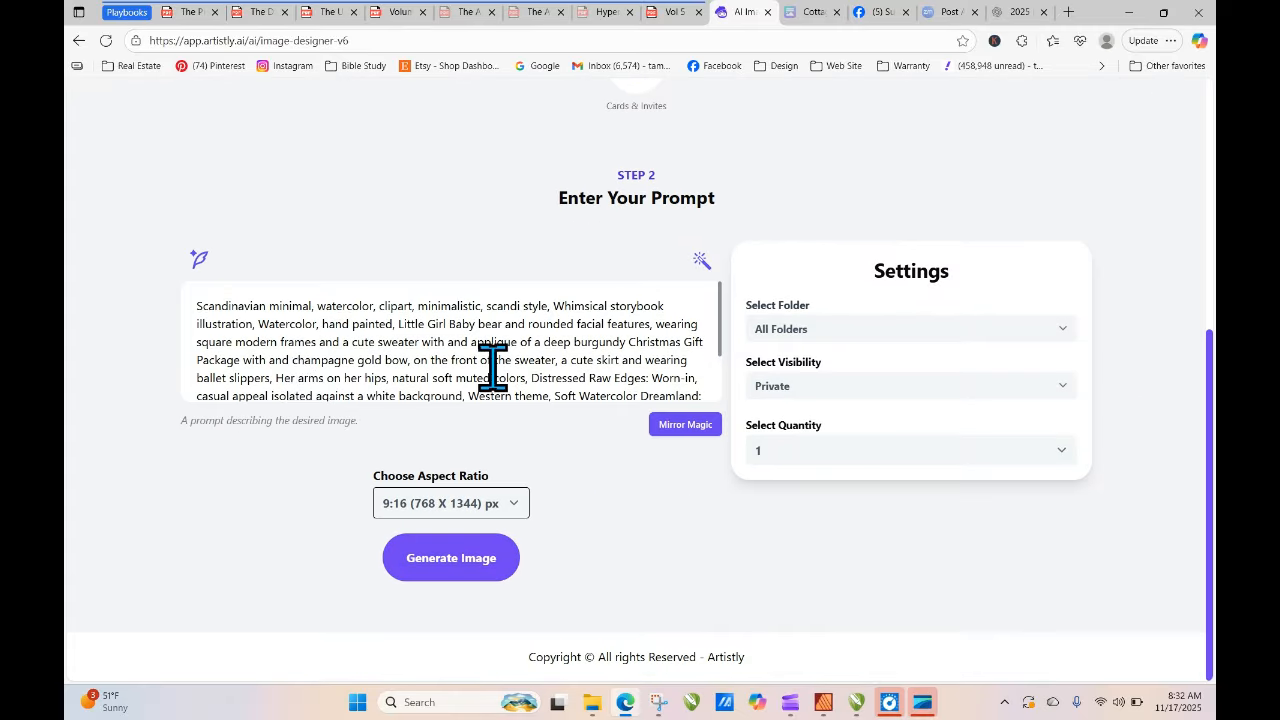
- Overwrite the girl's whole prompt with the copied Illustrative Storybook Watercolor prompt and generate the image
left_click_drag(262, 311, 568, 486)
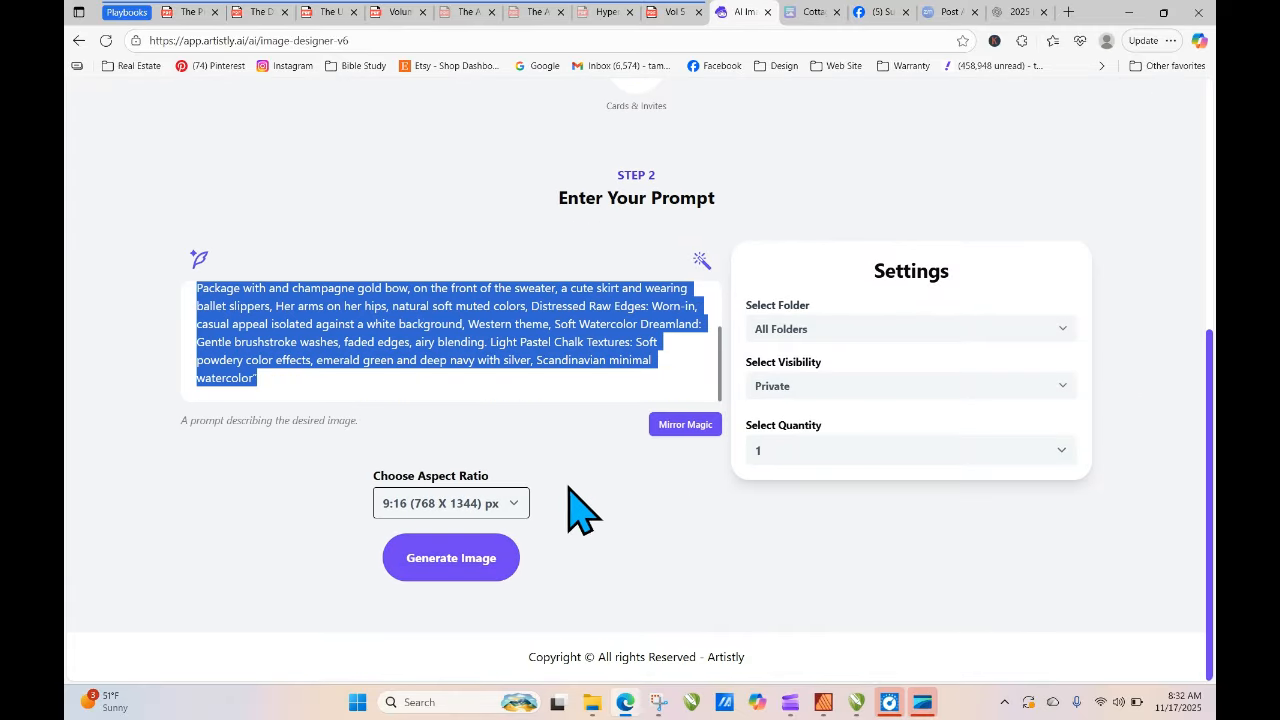
right_click(370, 345)
left_click(255, 457)
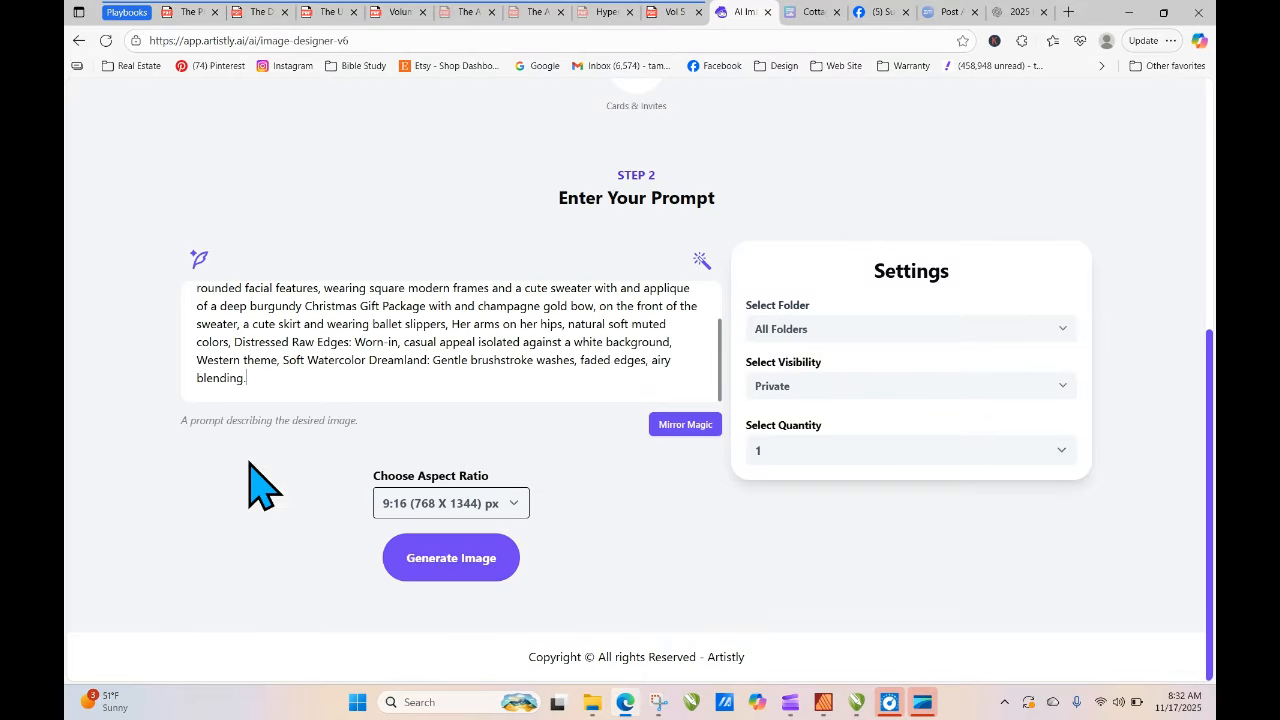
left_click(443, 565)
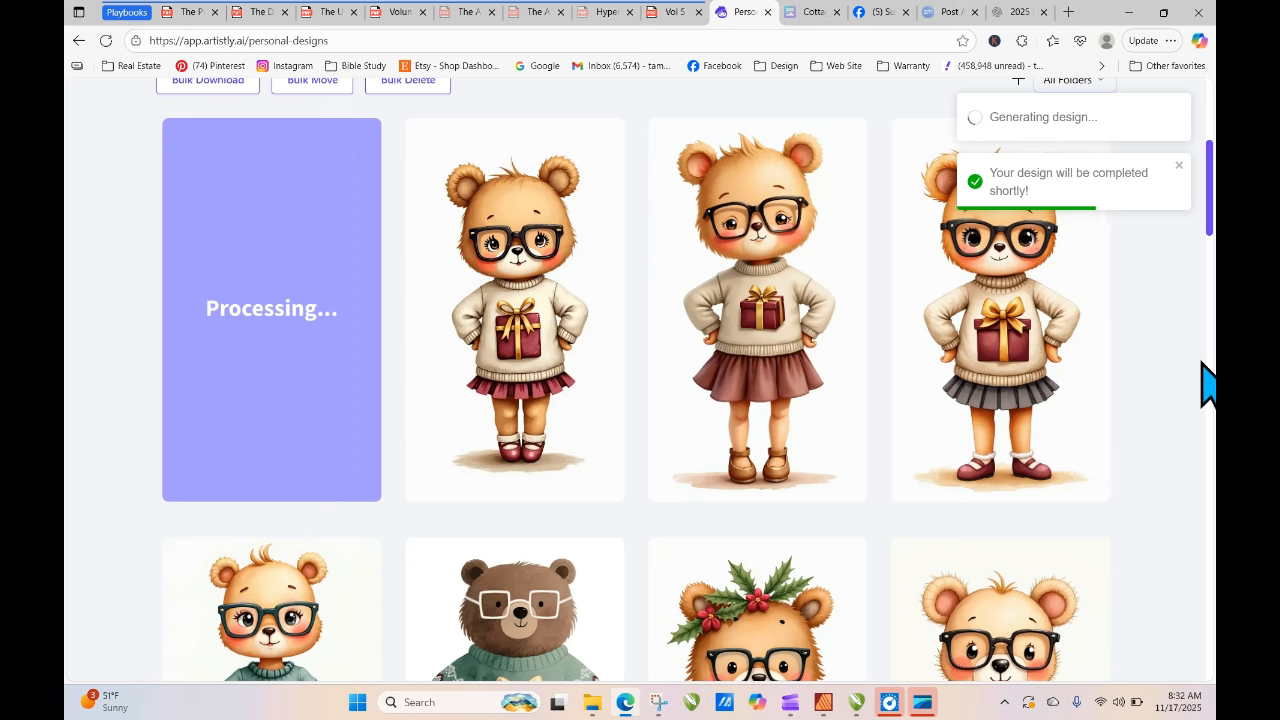
scroll(1210, 378, "down", 10)
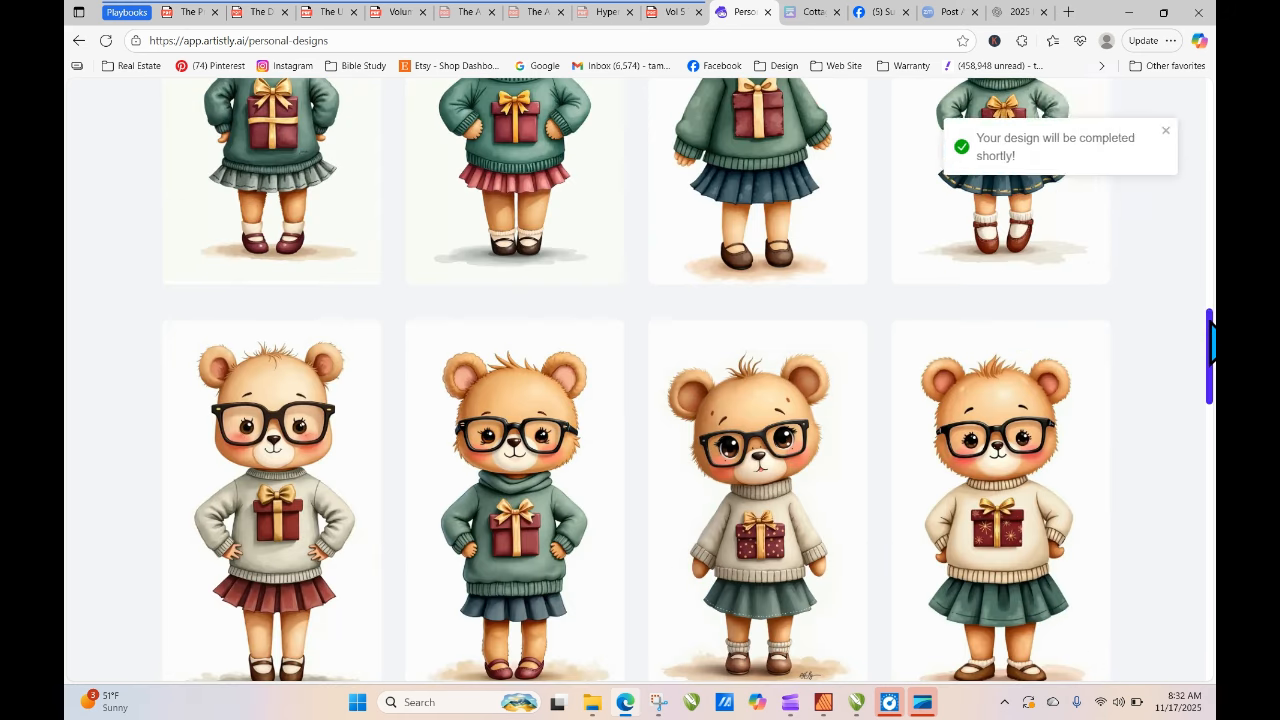
scroll(1210, 378, "up", 10)
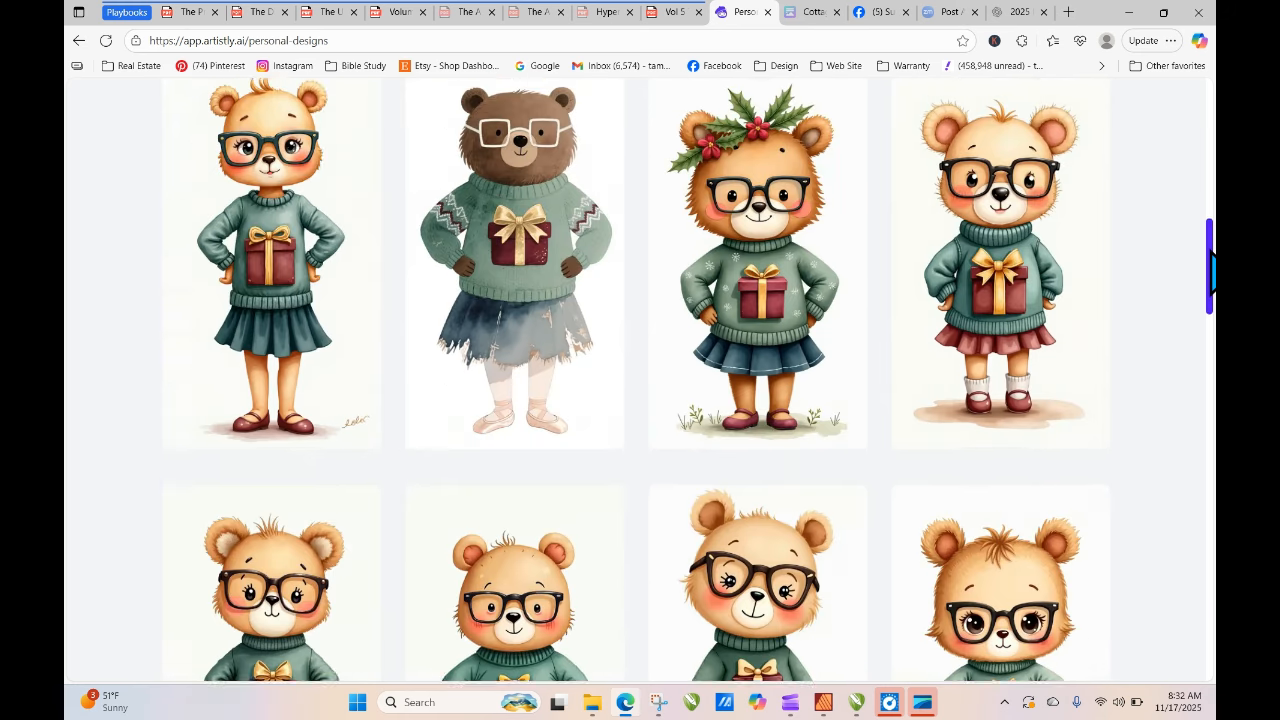
scroll(655, 310, "down", 4)
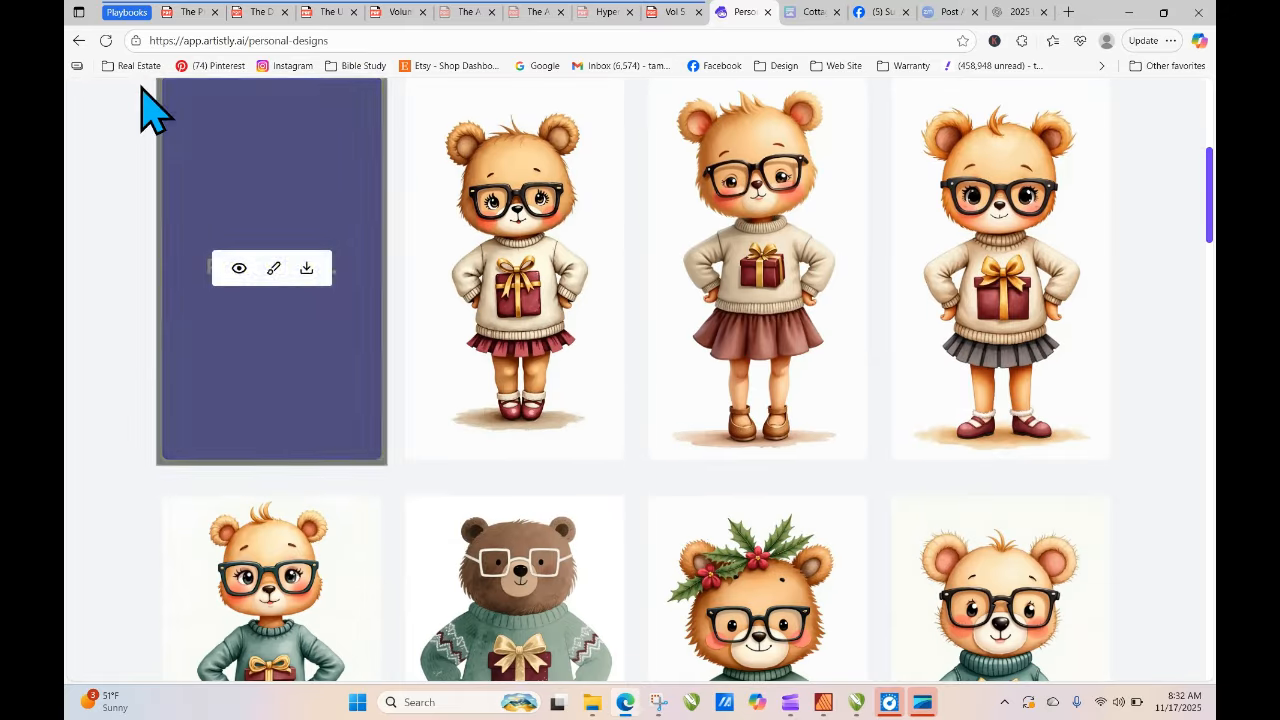
- Browse the AI Image Designer v6 and AI Design Agents categories and return to the personal designs
left_click(105, 40)
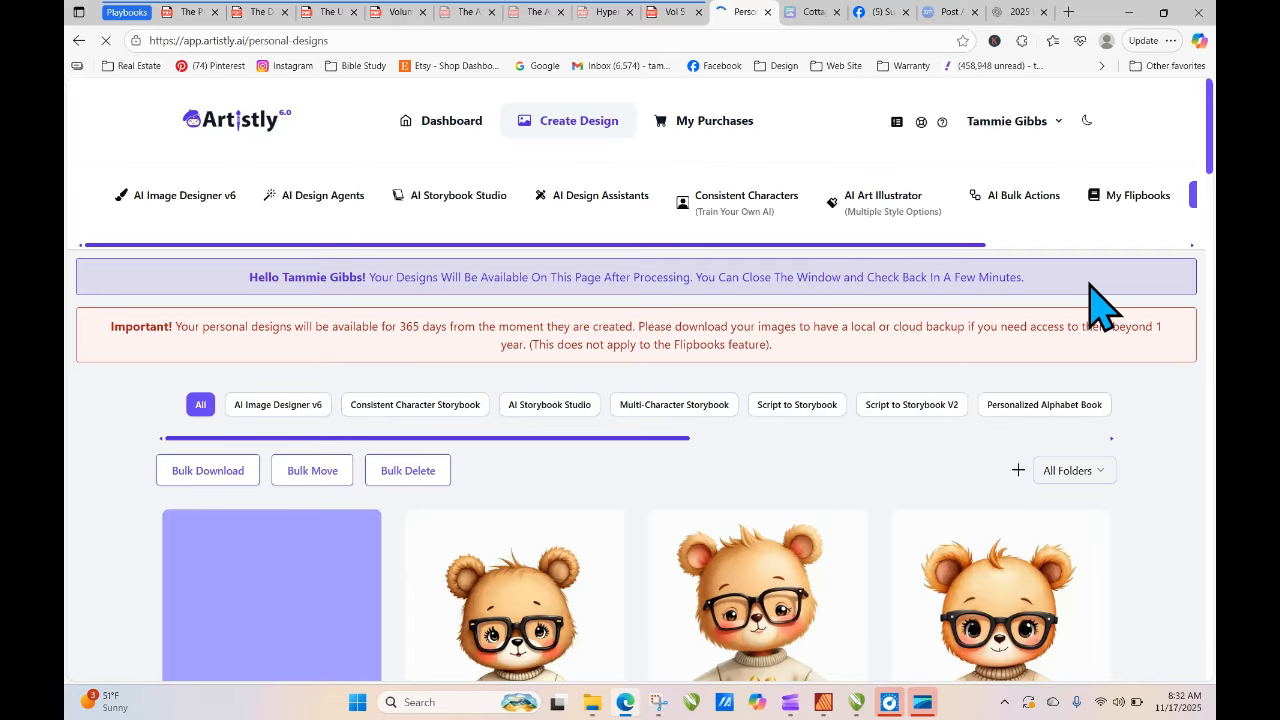
left_click(215, 198)
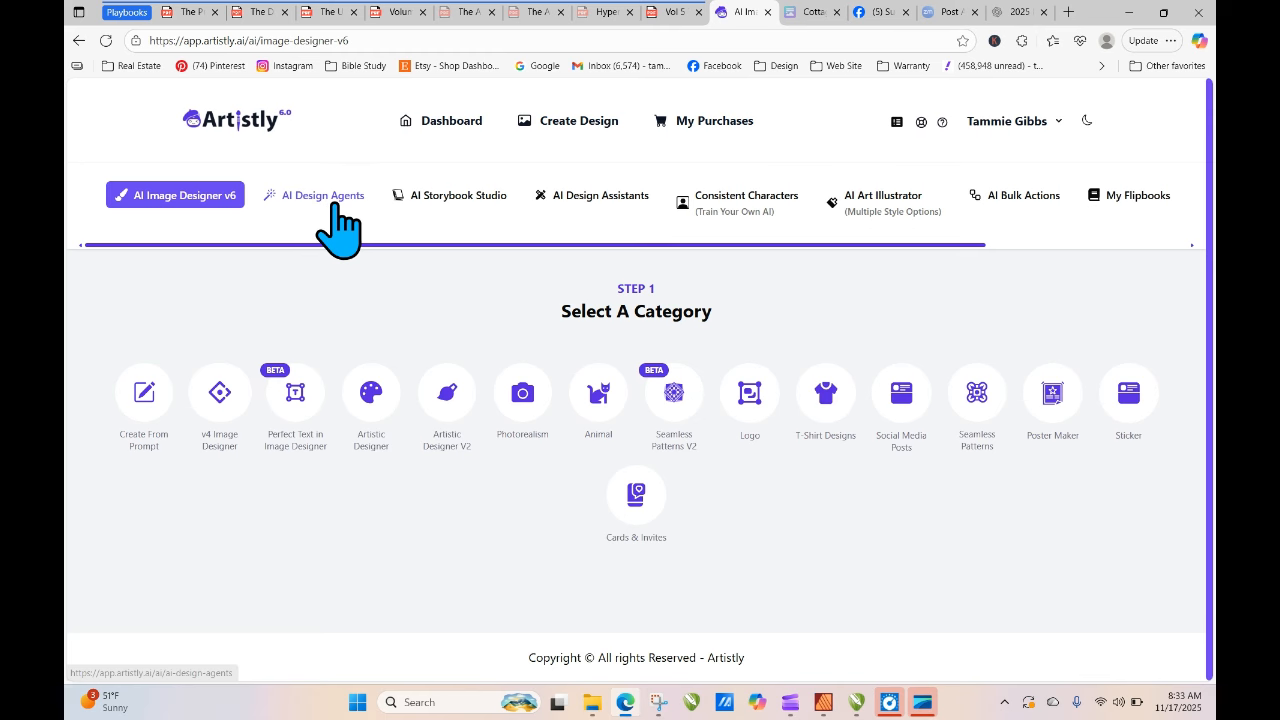
left_click(318, 200)
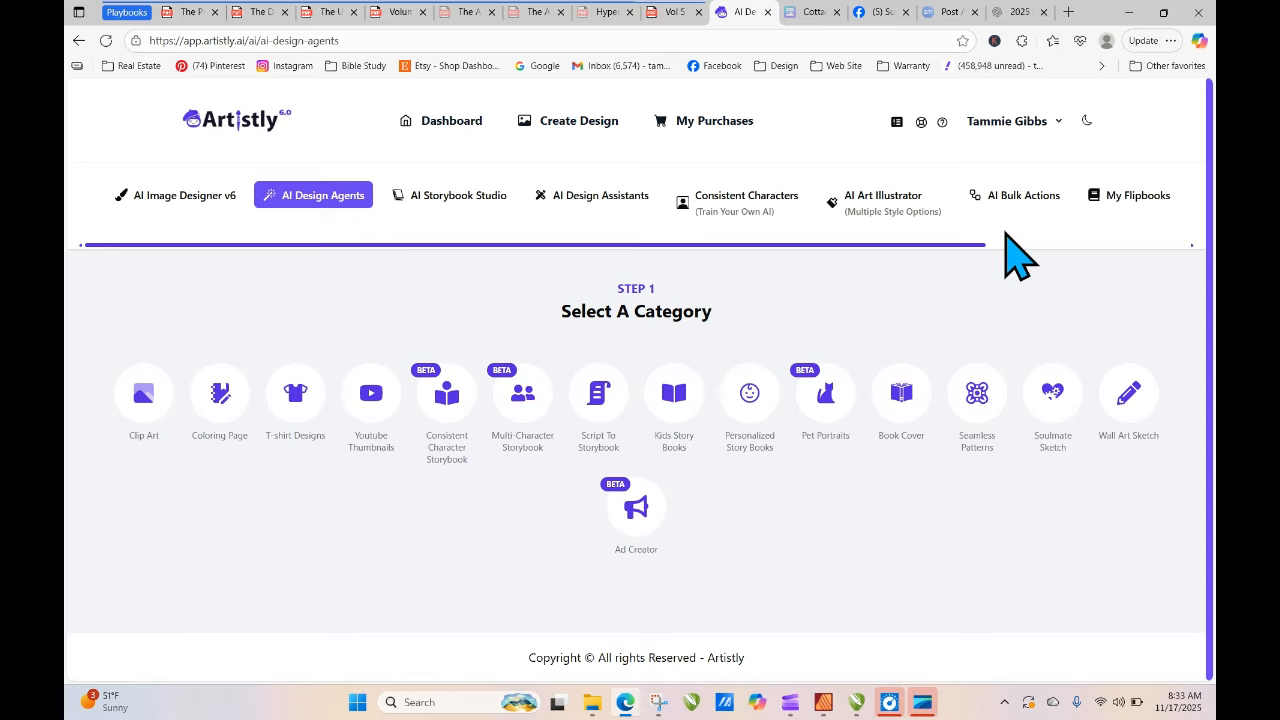
scroll(978, 246, "right", 3)
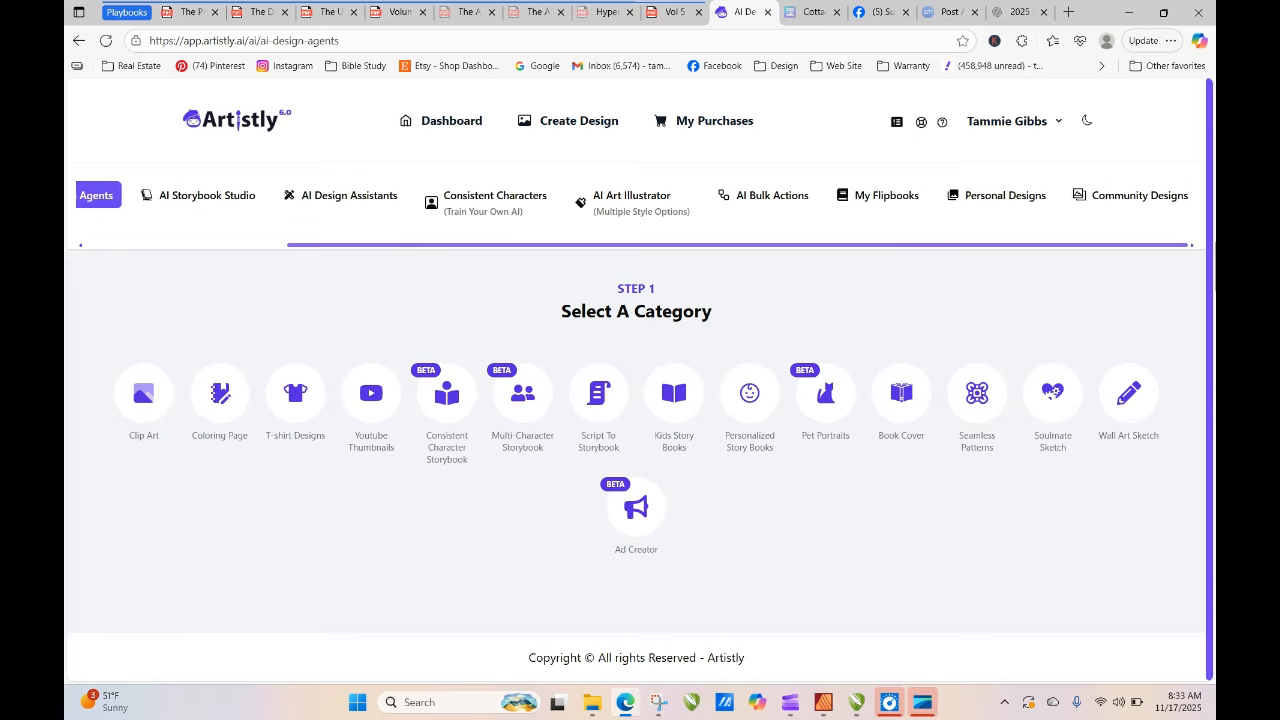
left_click(998, 205)
- Examine the newest girl-with-bear-ears design, including its details and full design prompt
scroll(1212, 170, "down", 3)
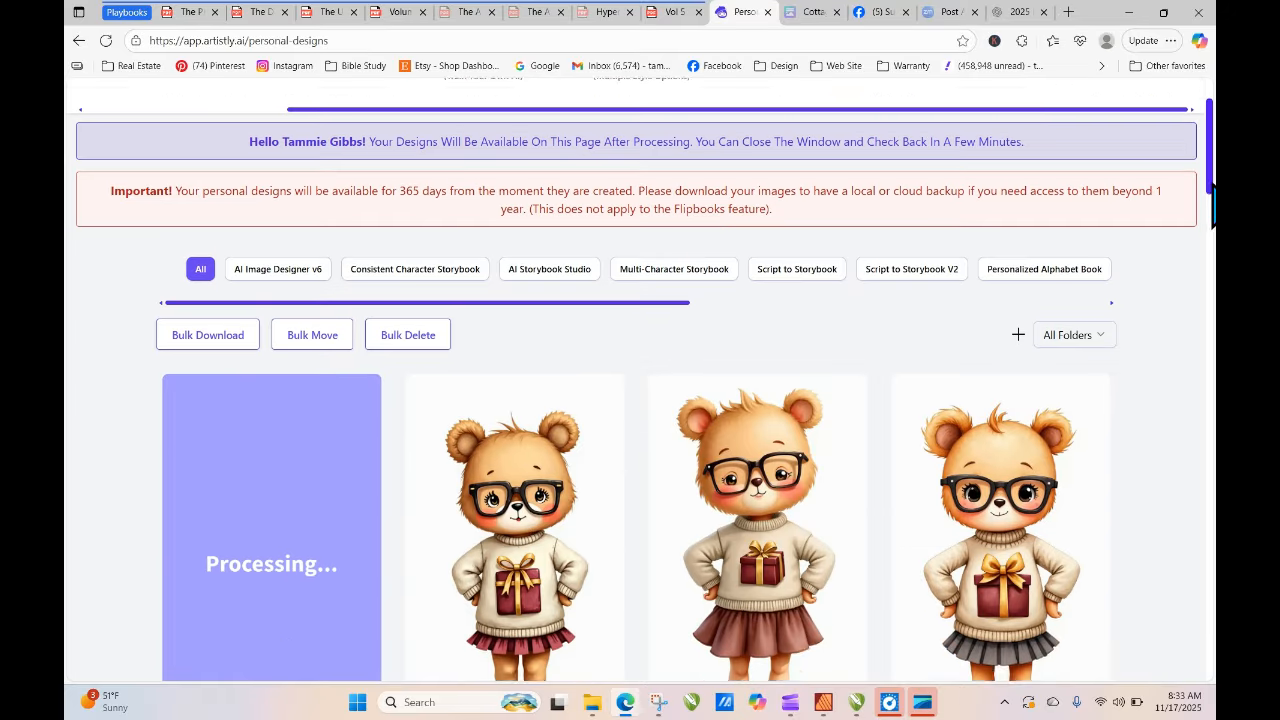
mouse_move(343, 523)
left_click(239, 468)
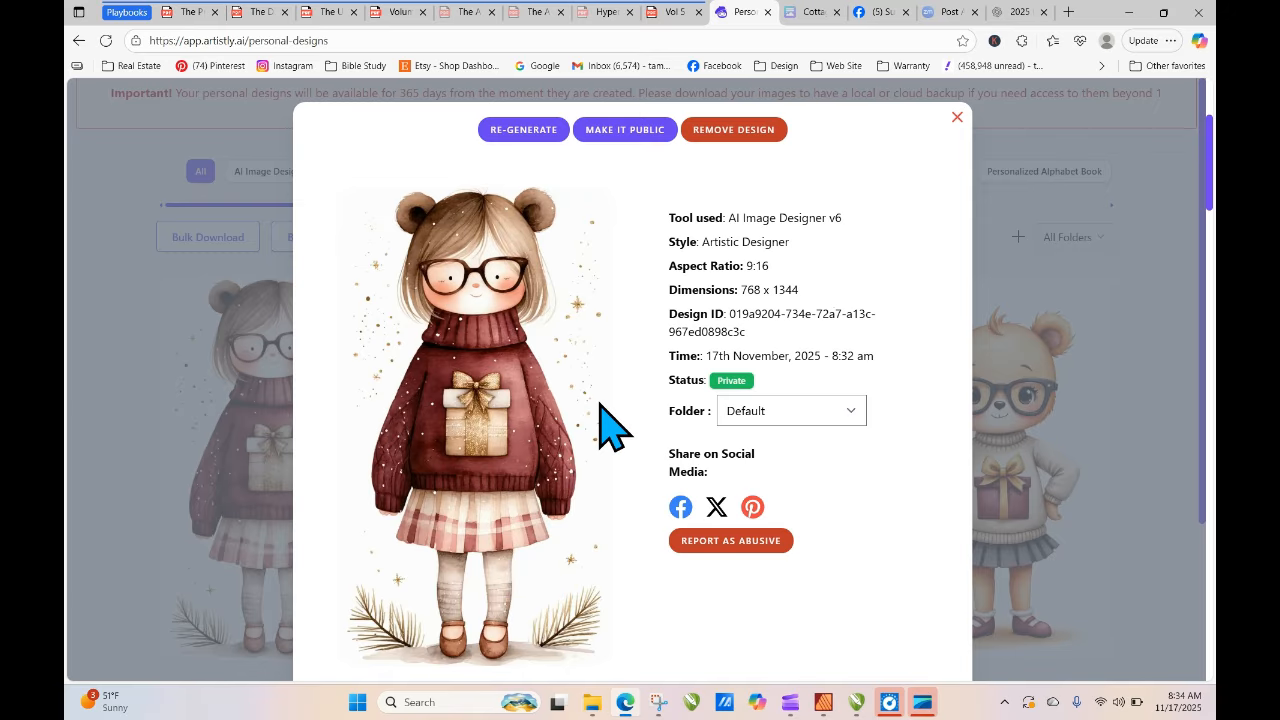
scroll(610, 425, "down", 1)
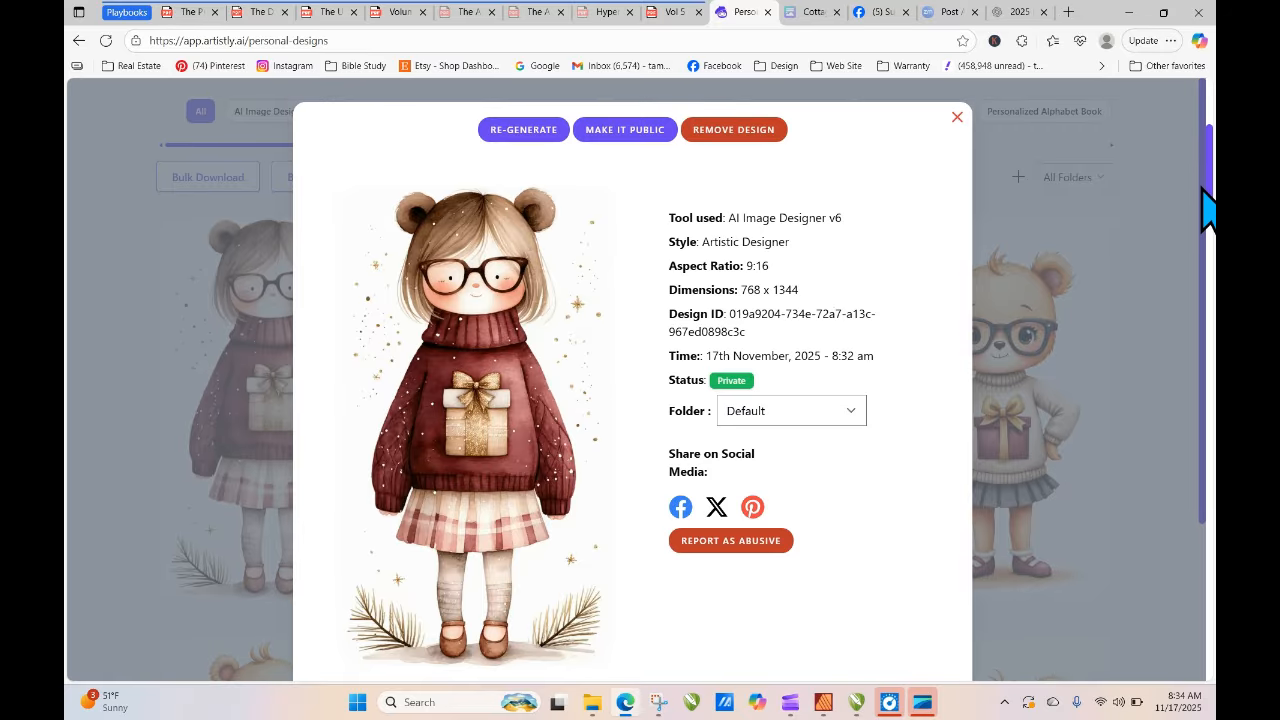
left_click_drag(1210, 210, 1211, 434)
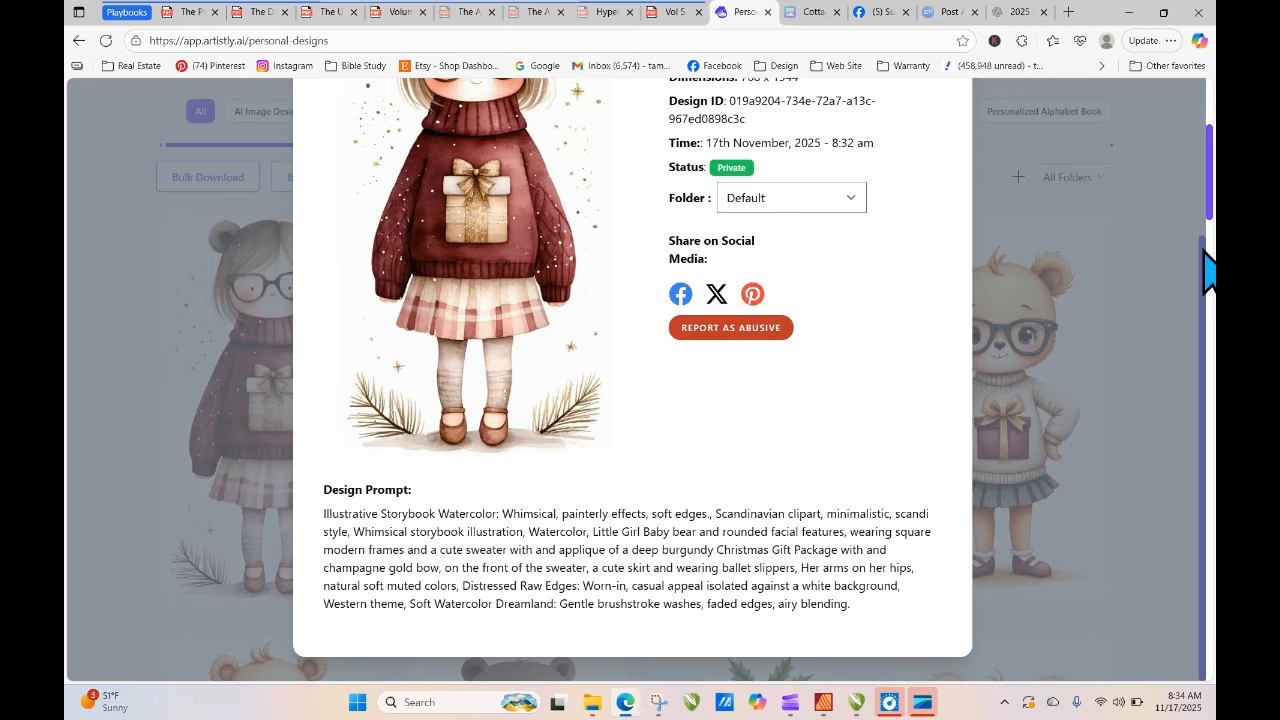
scroll(1208, 262, "up", 2)
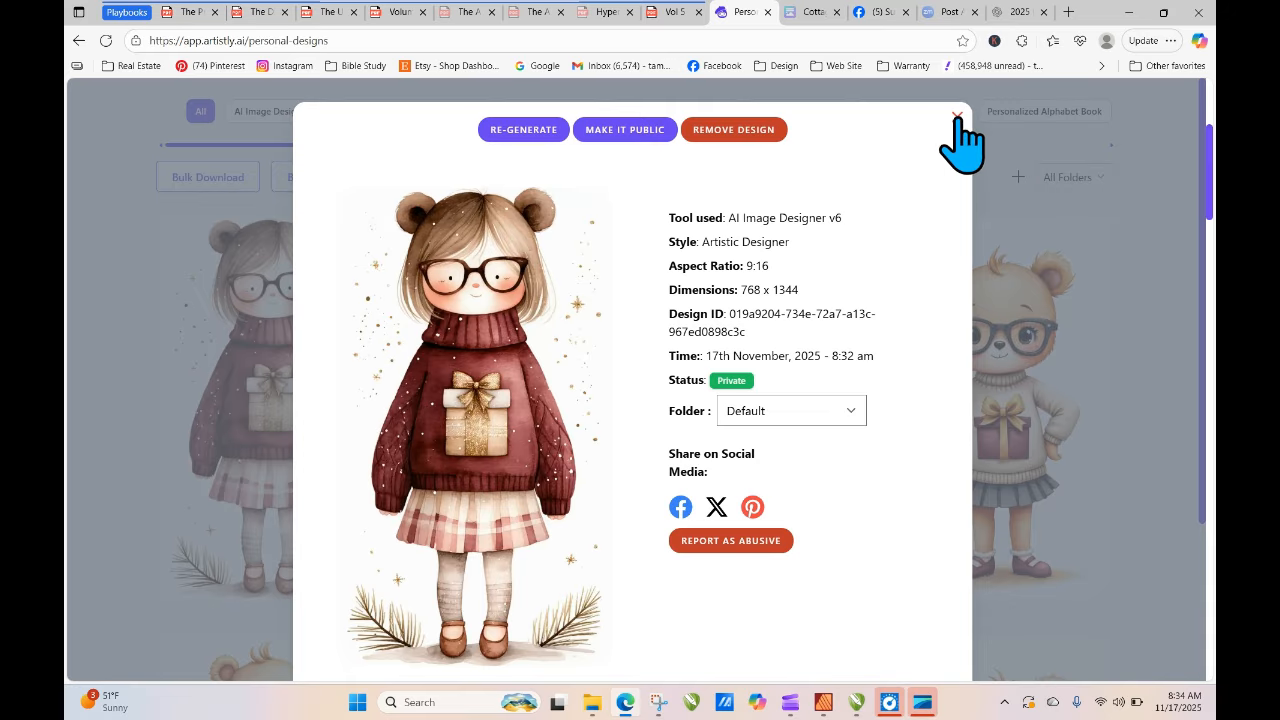
left_click(956, 117)
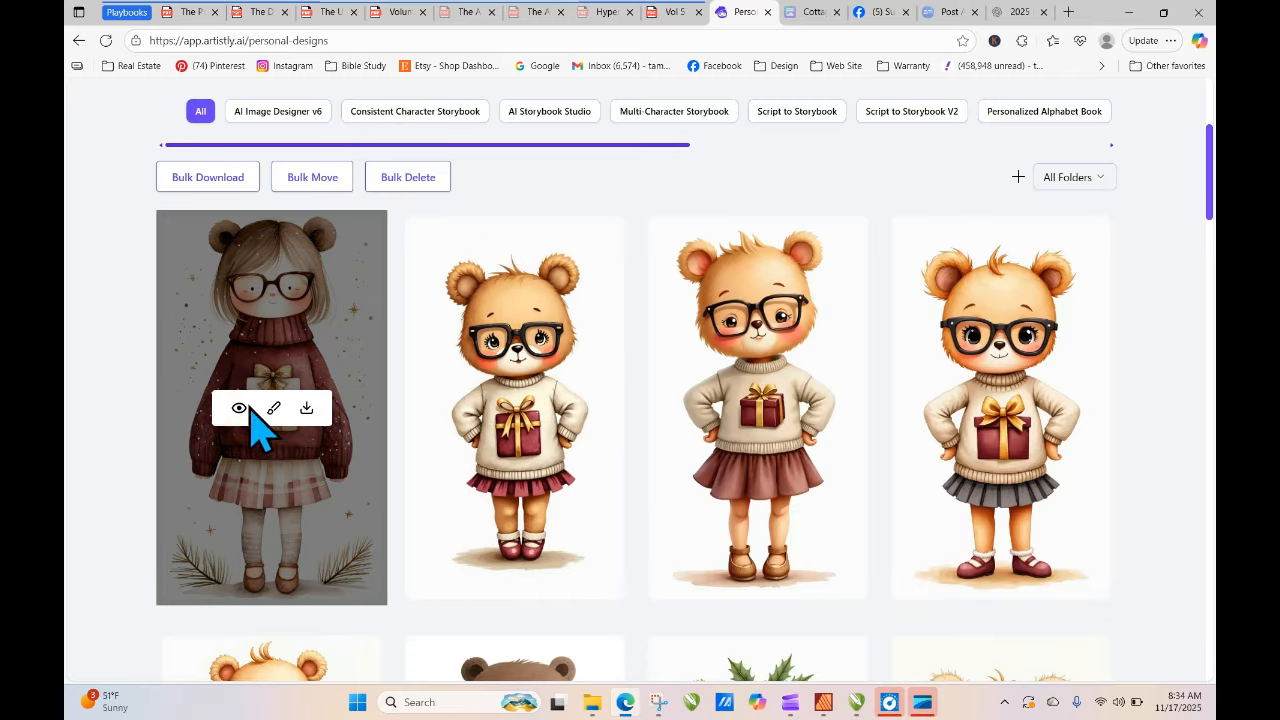
- Open the burgundy-sweater girl design for re-generation and reword "Little Girl Baby bear" in its prompt to "a cute Little Baby bear"
left_click(239, 409)
left_click(528, 131)
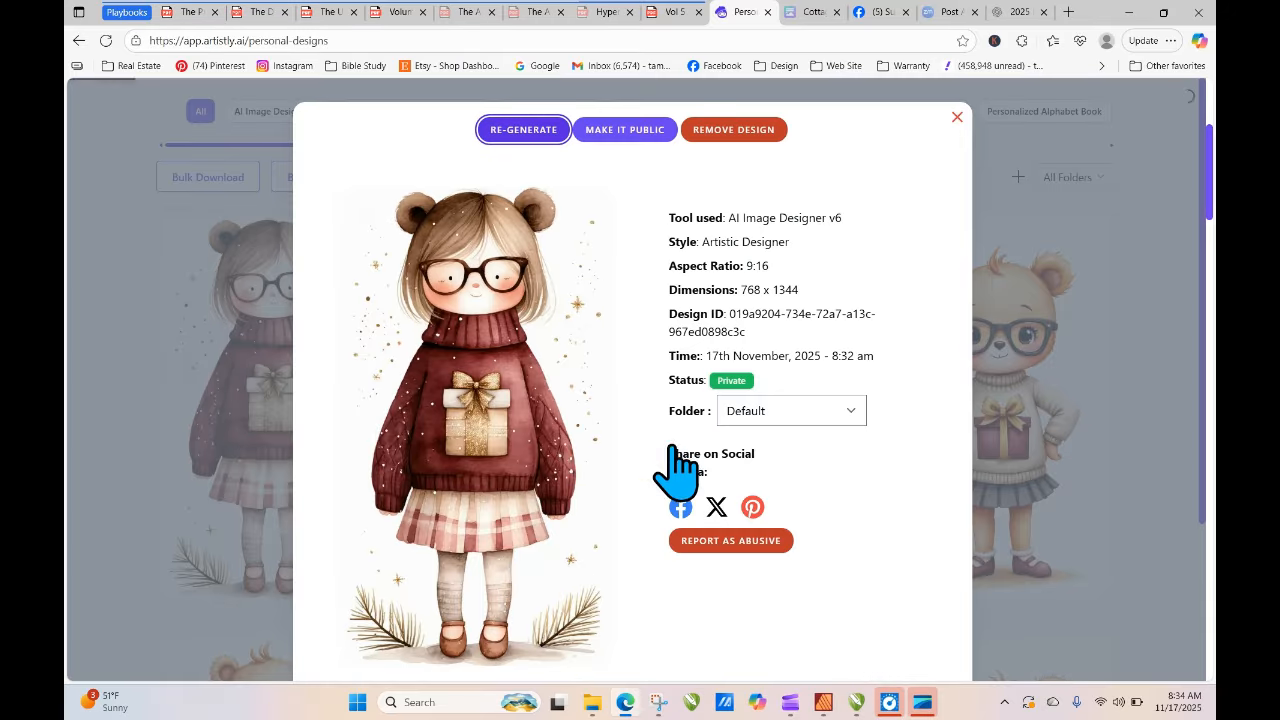
scroll(665, 440, "down", 1)
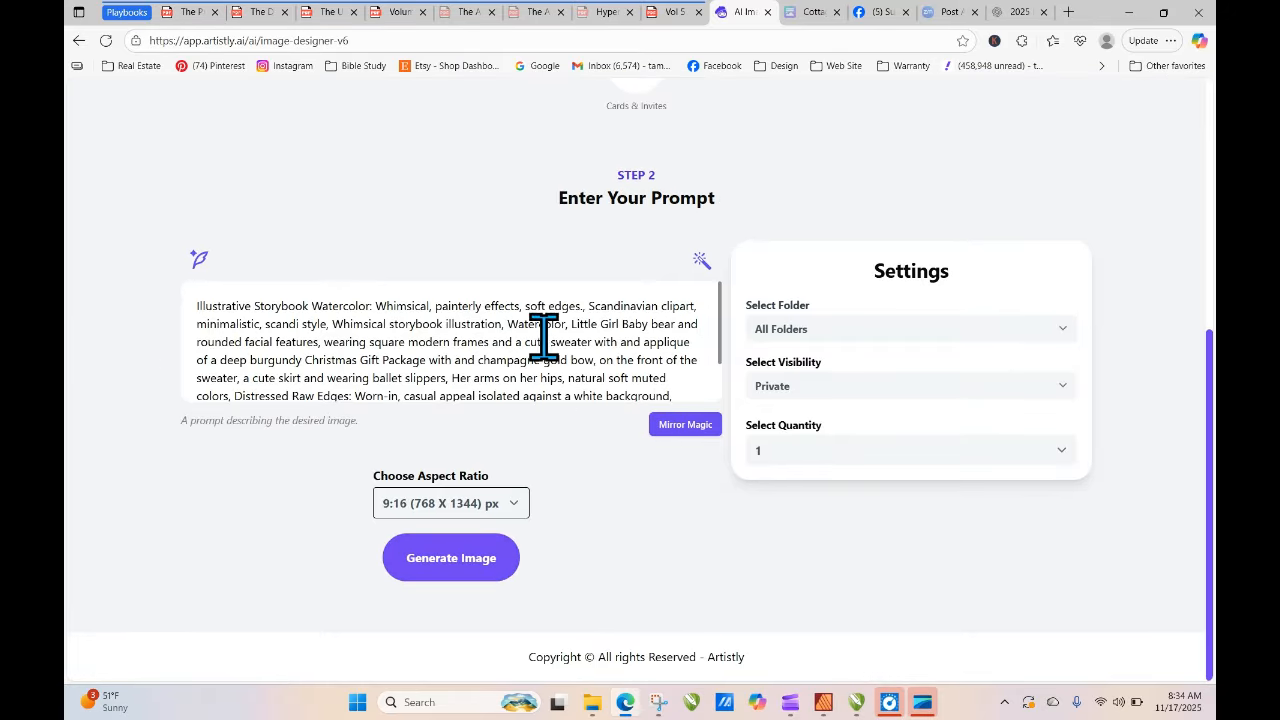
left_click_drag(569, 325, 651, 325)
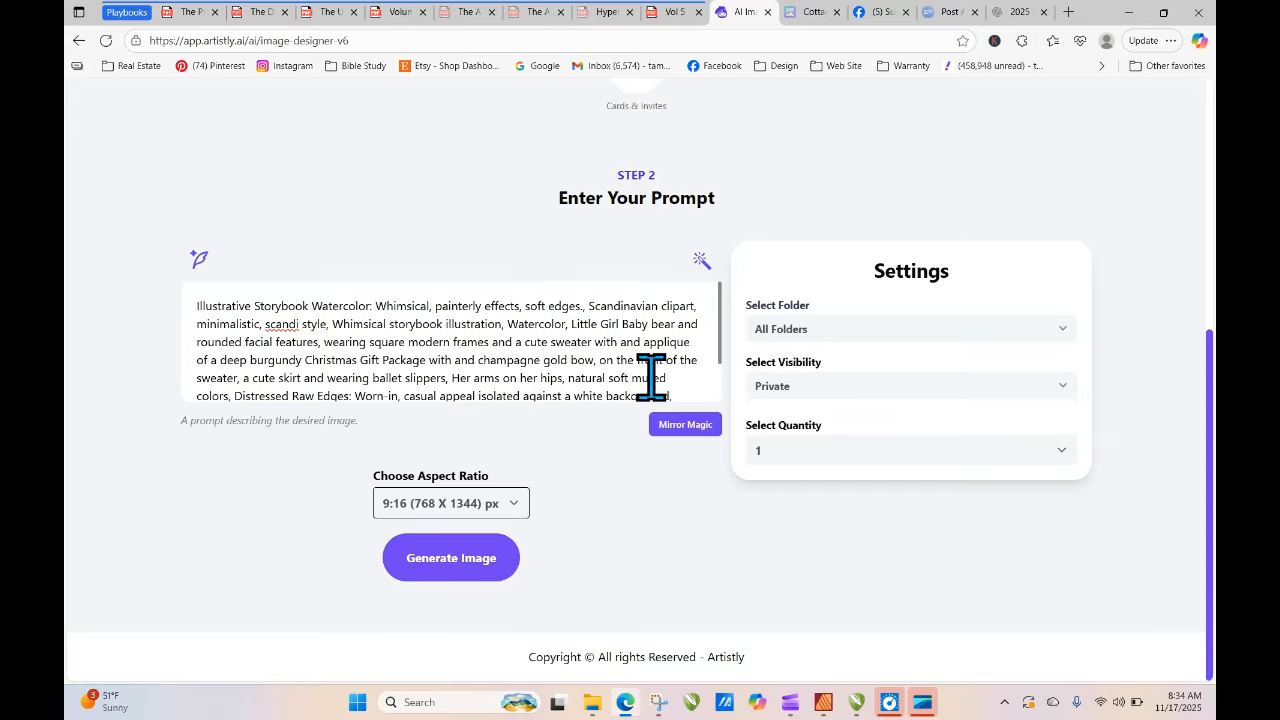
type("a cute")
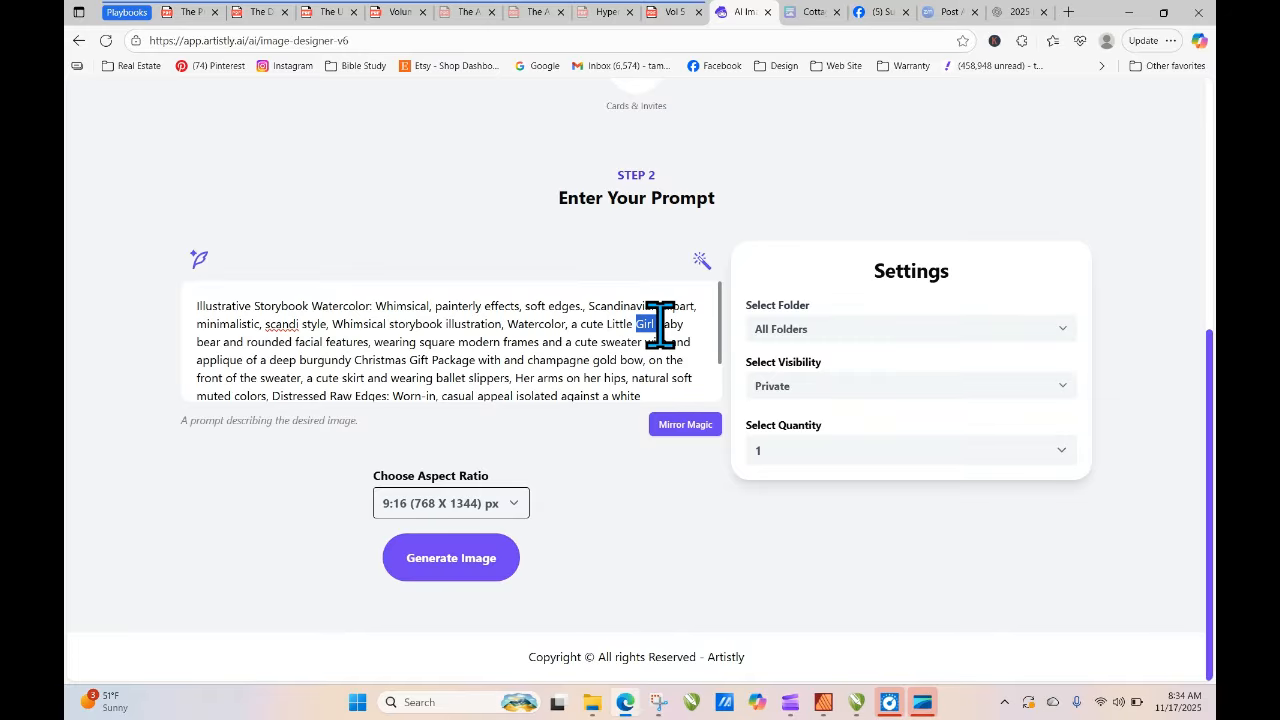
key("BackSpace")
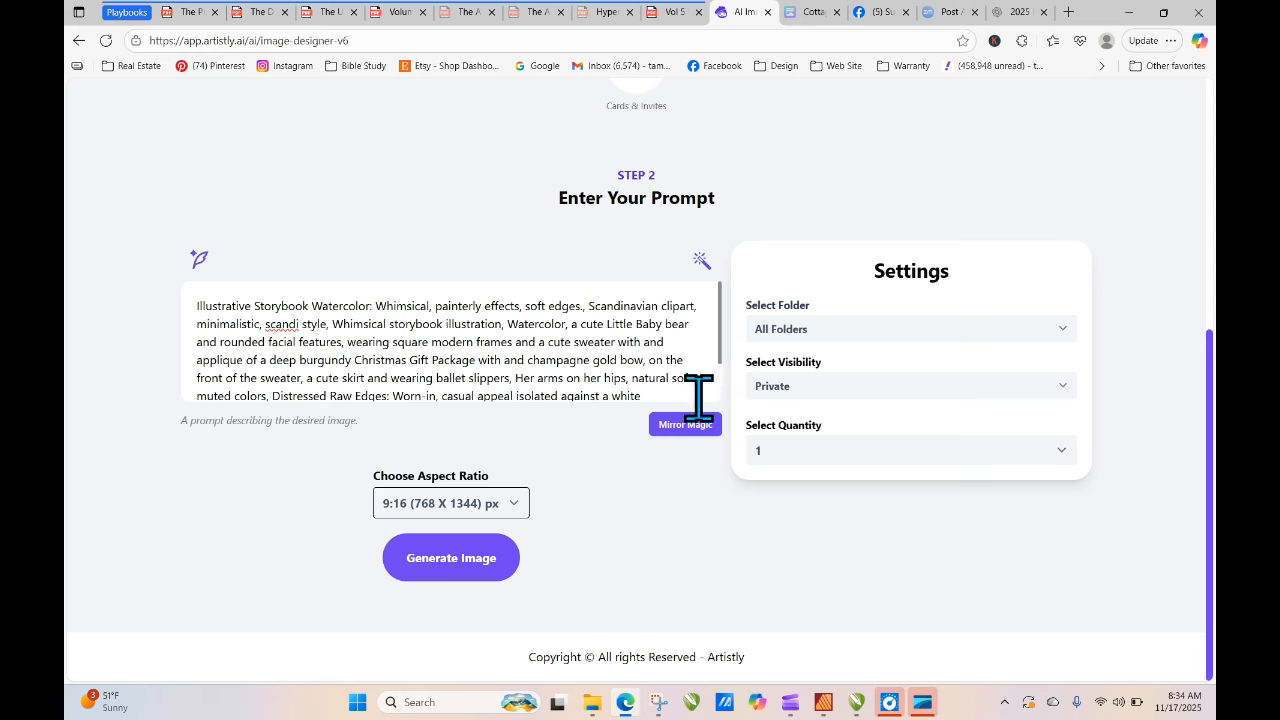
- Add "with a girlish smile," after "a cute Little Baby bear" in the prompt and generate the image
type("with a ")
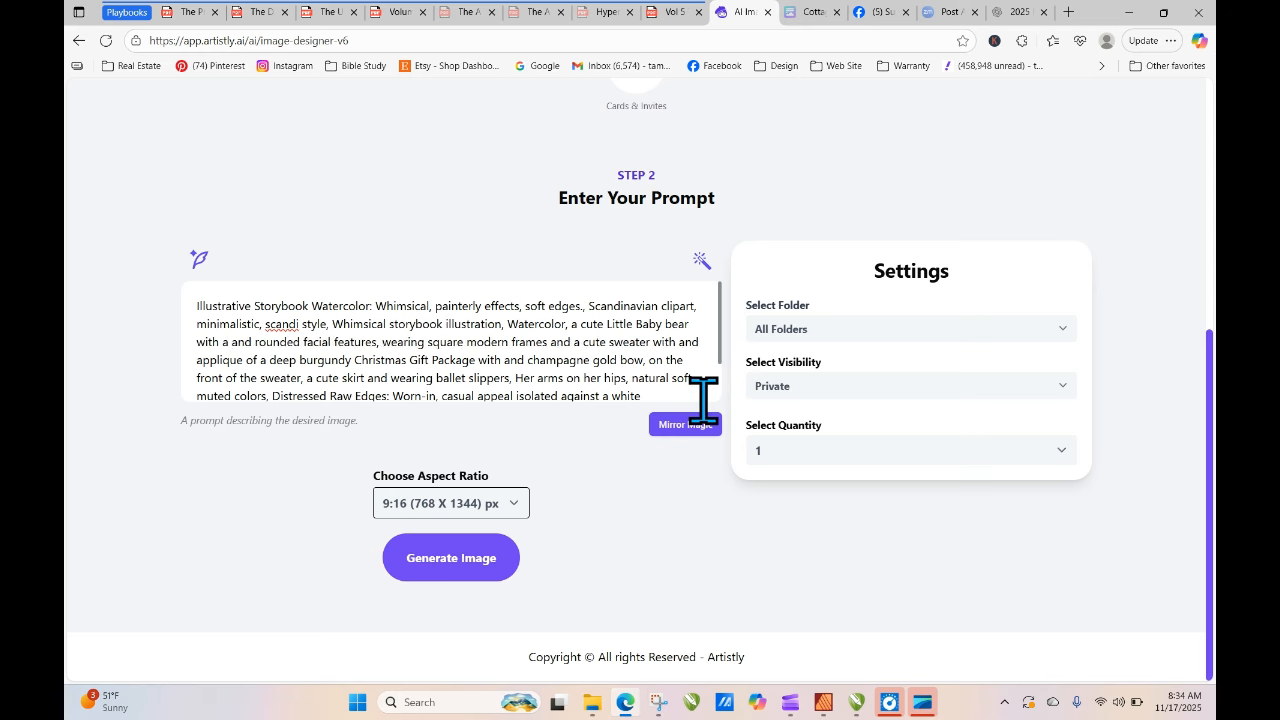
type("girlish sm")
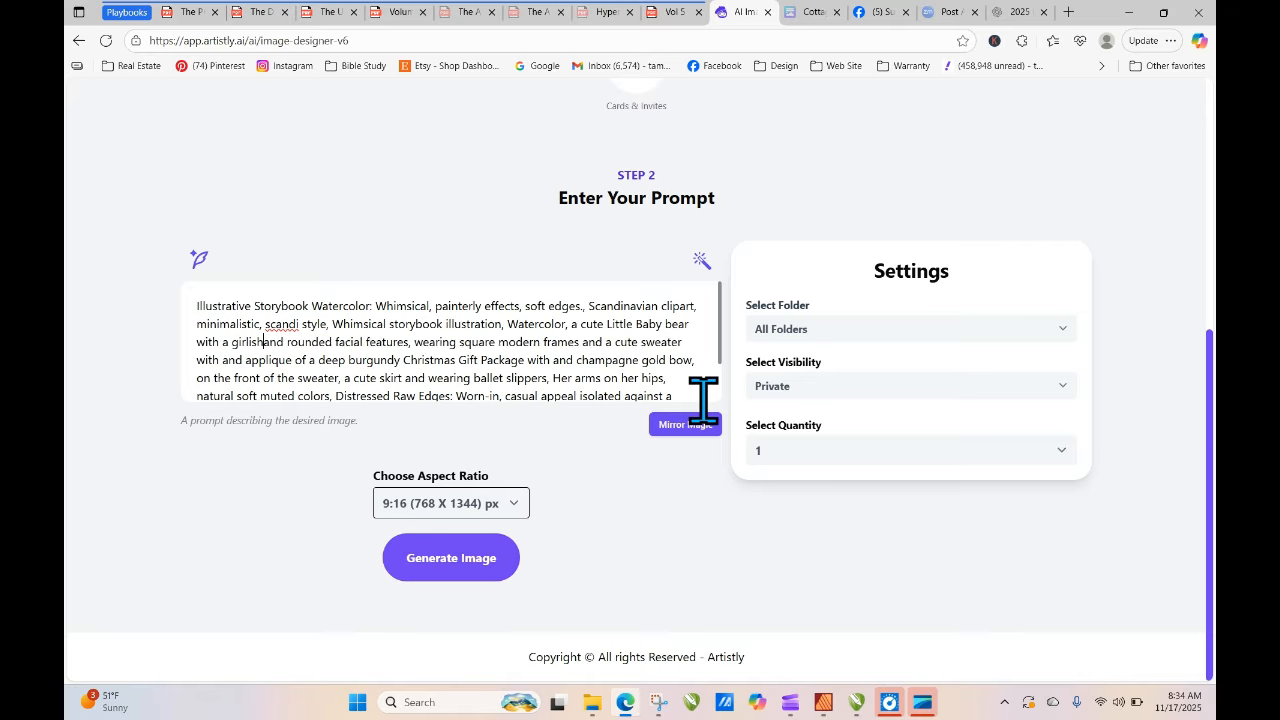
type("ile")
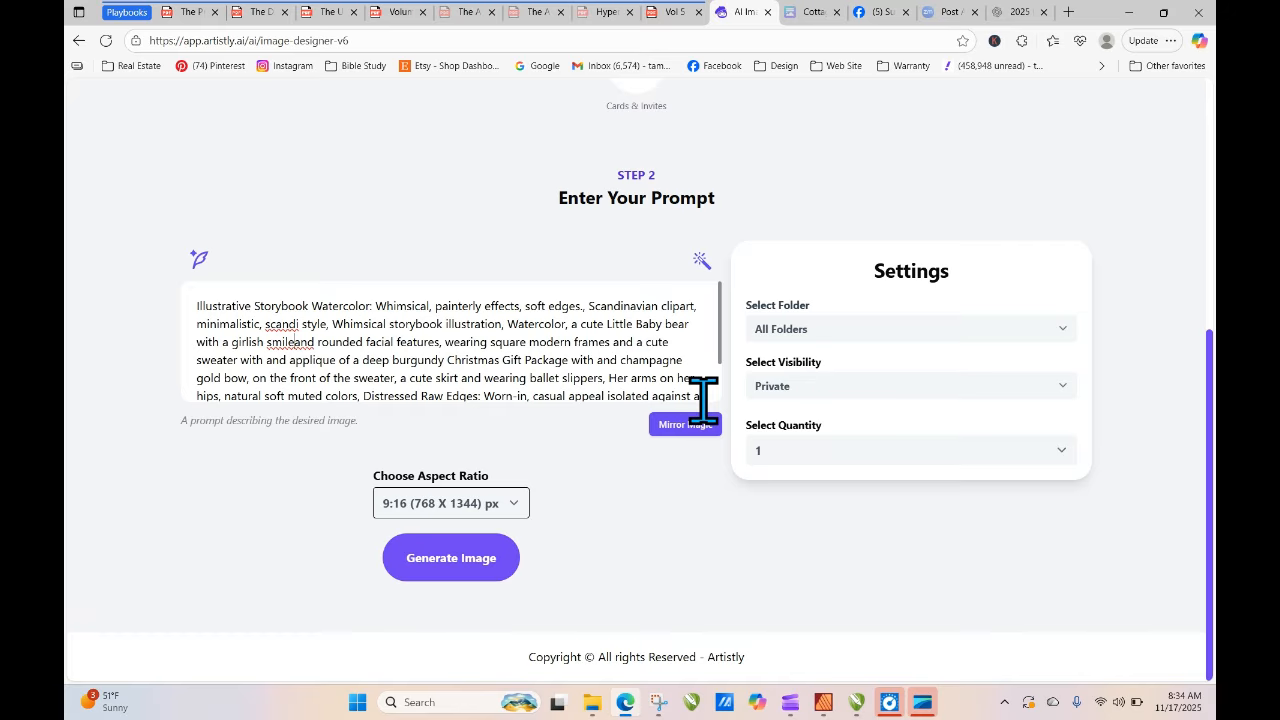
type(",")
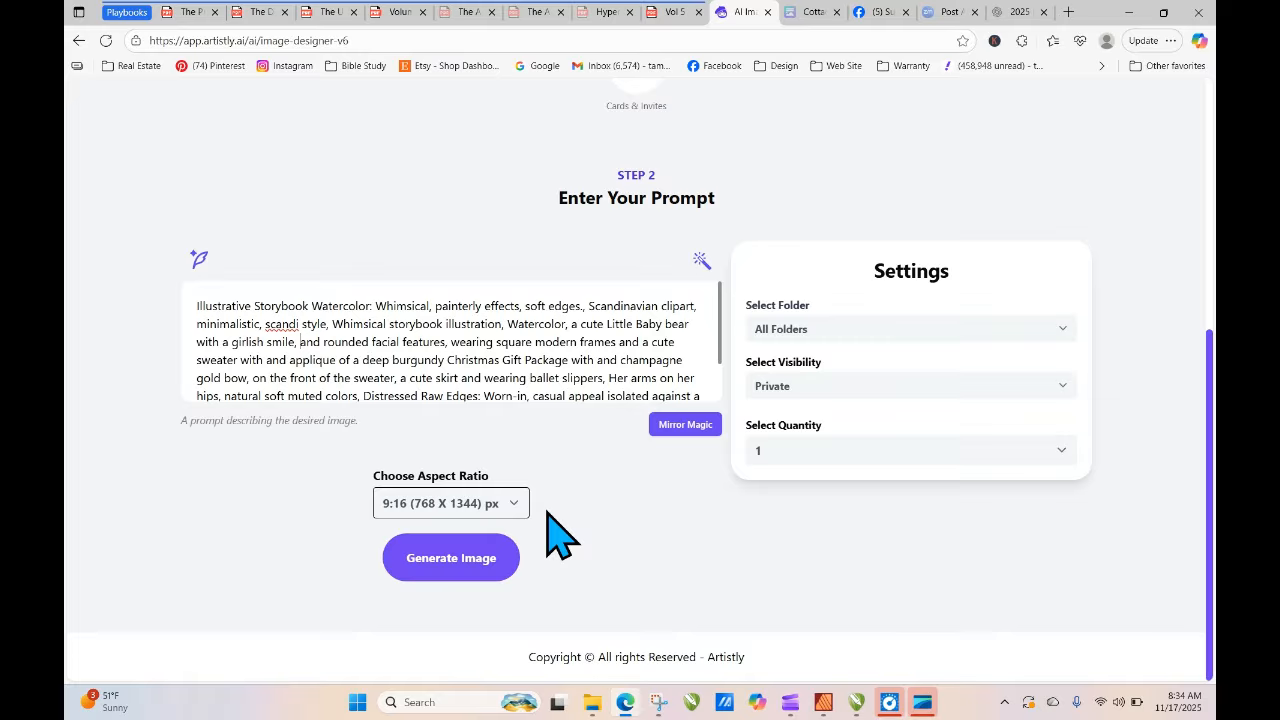
left_click(468, 556)
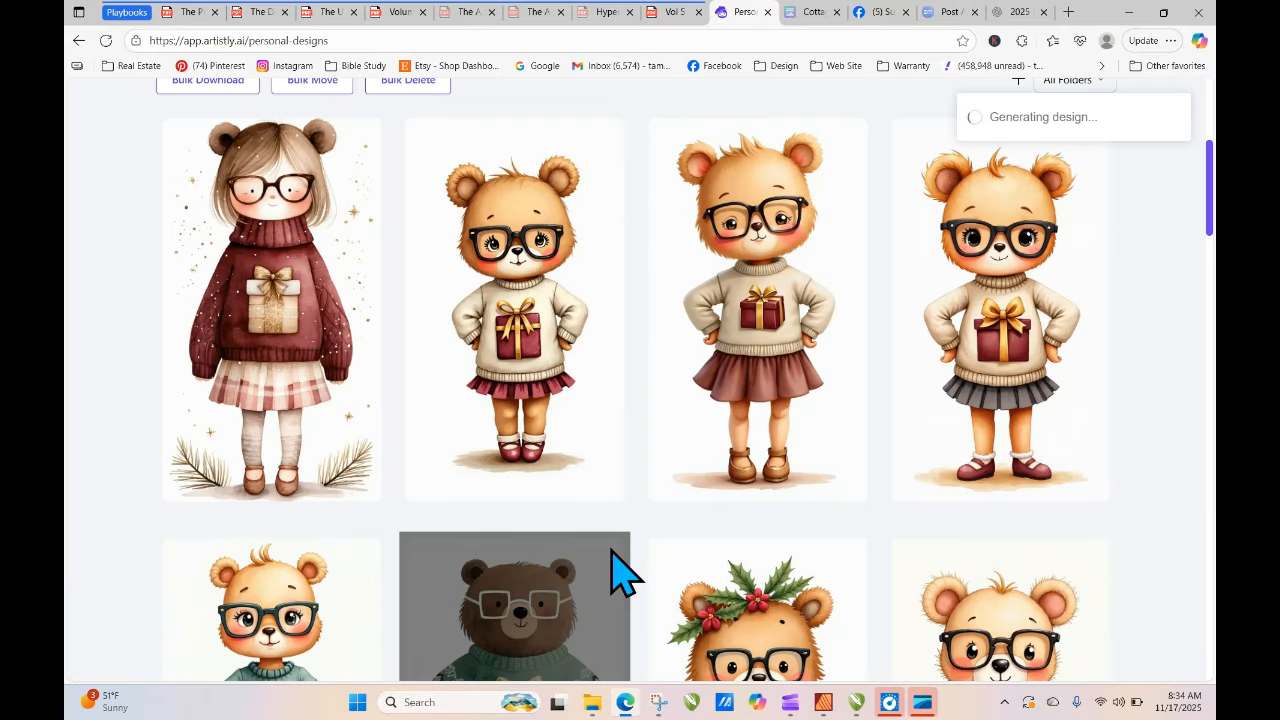
- Reload the personal designs repeatedly to check whether the new bear image has finished processing
mouse_move(334, 363)
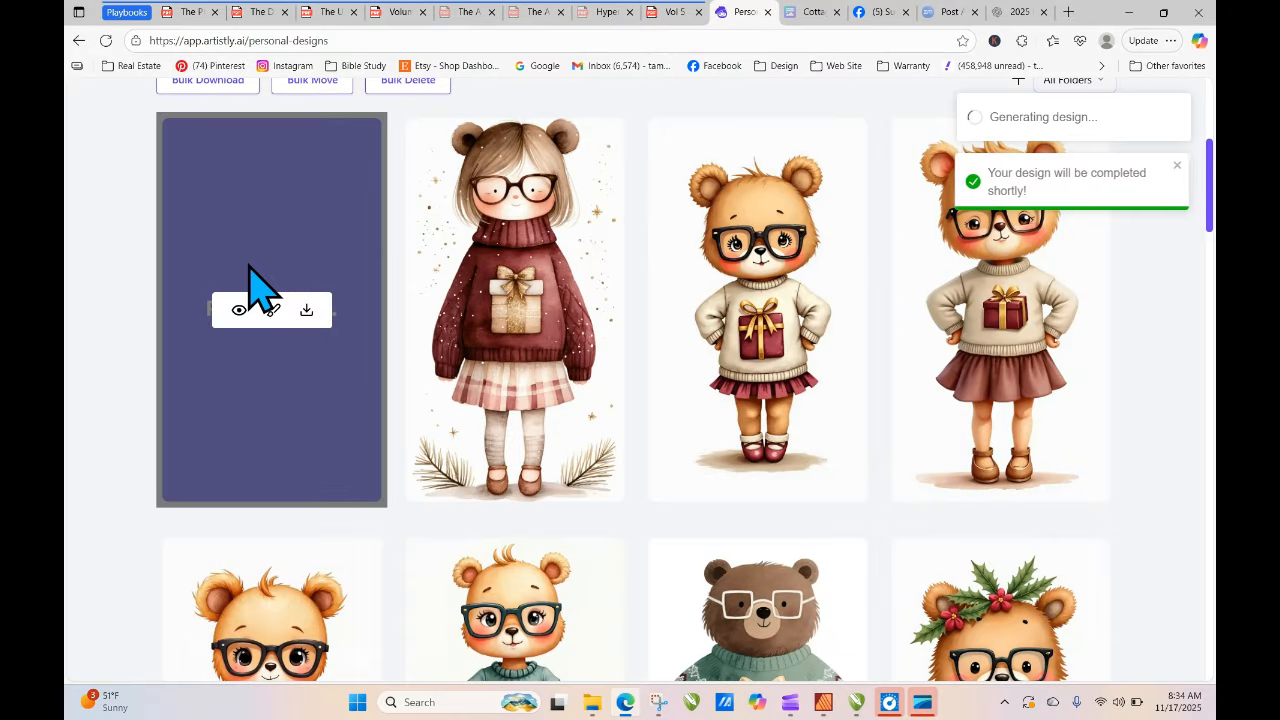
left_click(105, 41)
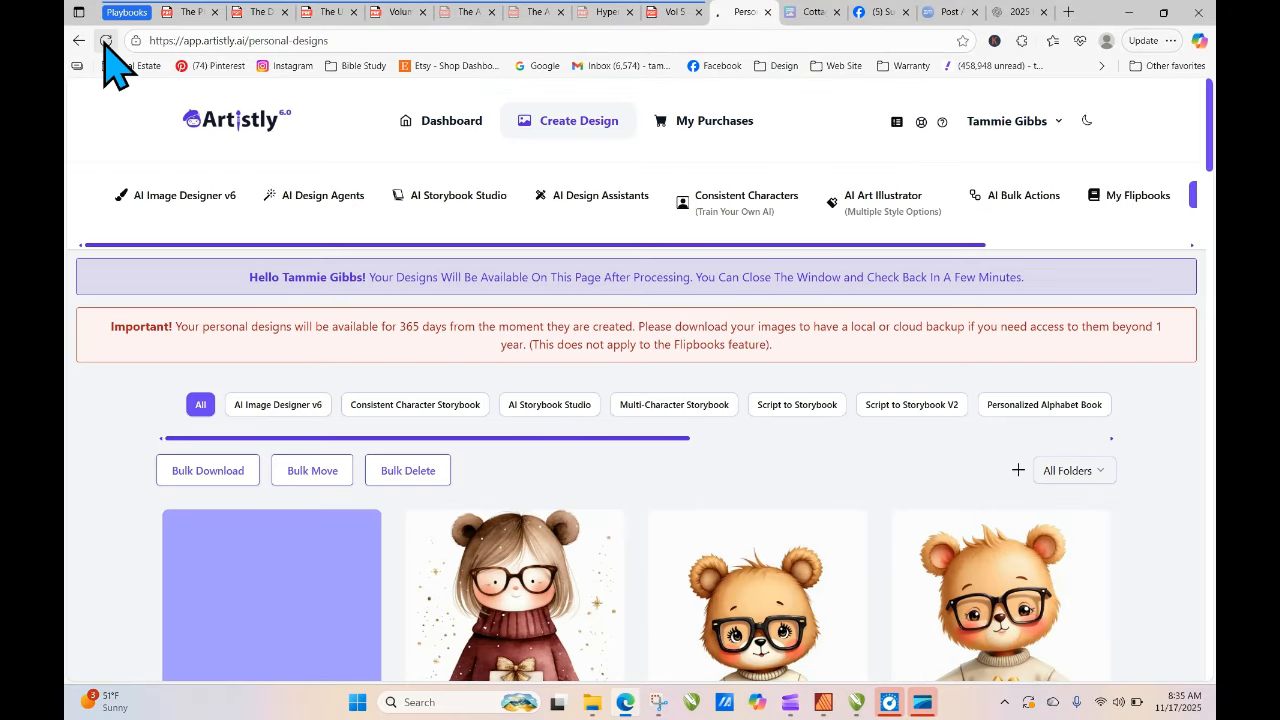
left_click(105, 41)
left_click(105, 41)
left_click(106, 40)
left_click(105, 41)
left_click(106, 41)
left_click(106, 41)
left_click(106, 41)
left_click(106, 41)
left_click(106, 40)
left_click(106, 40)
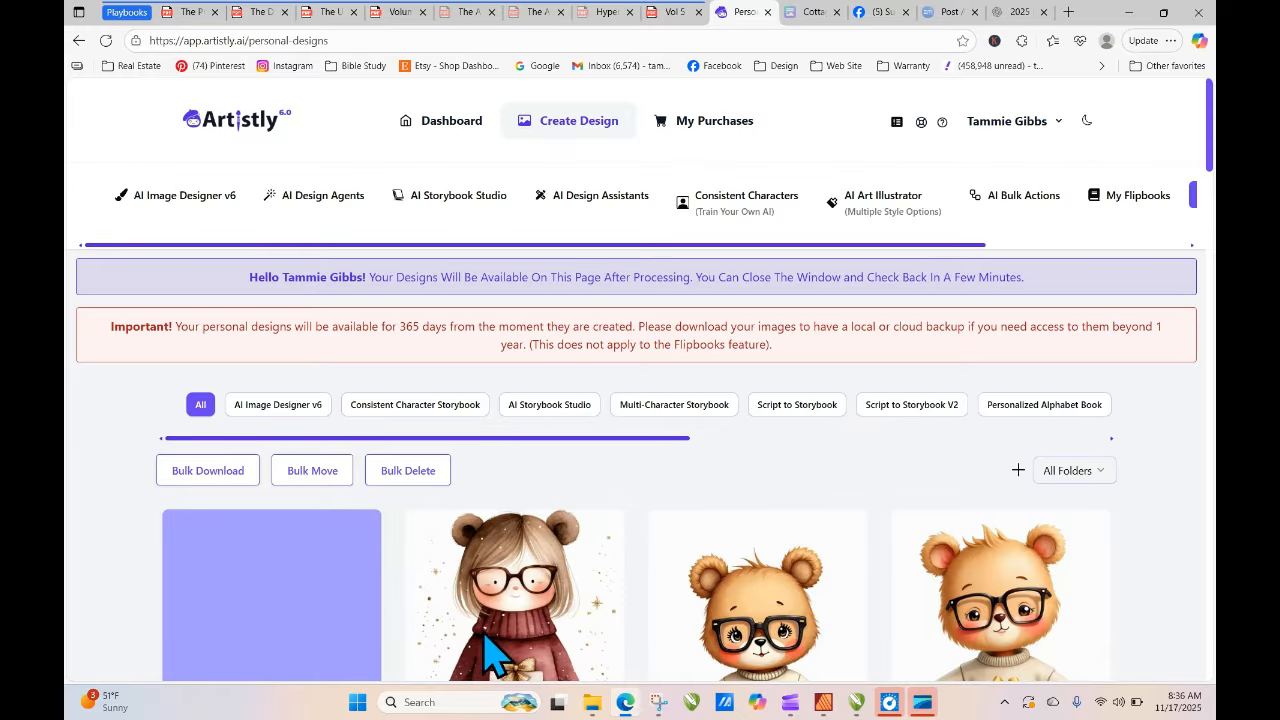
left_click(106, 41)
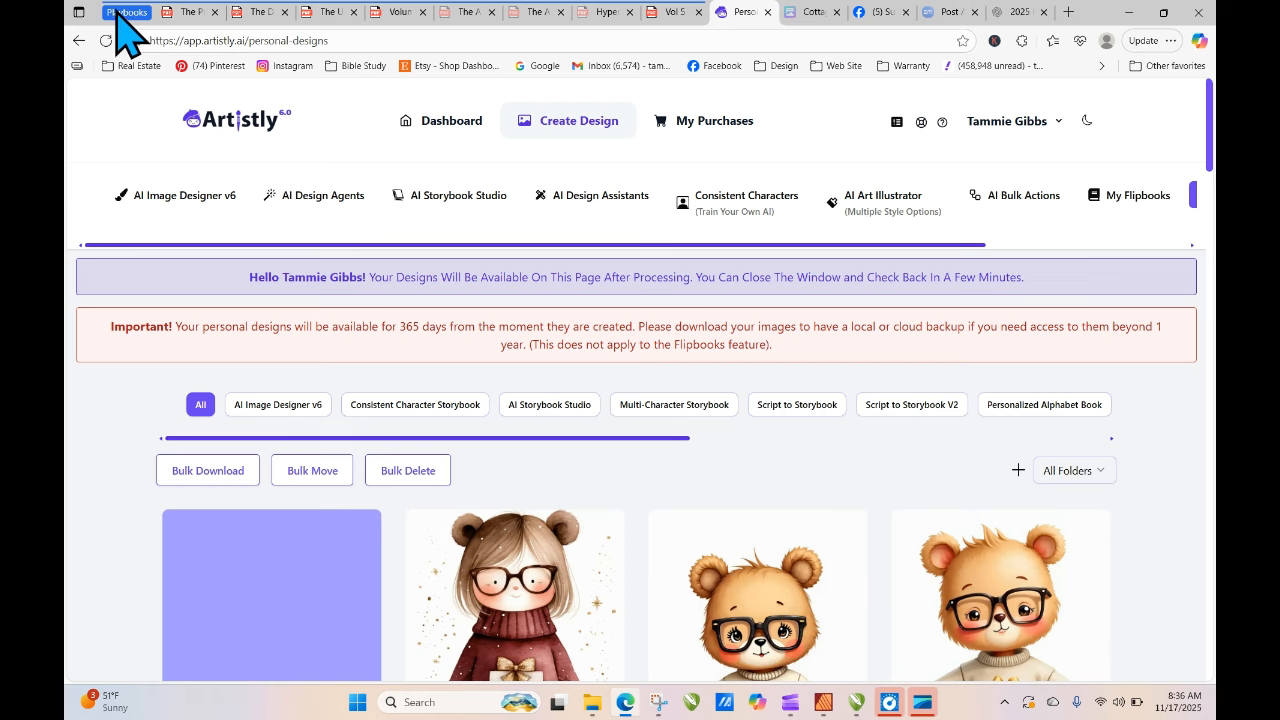
key("ctrl+t")
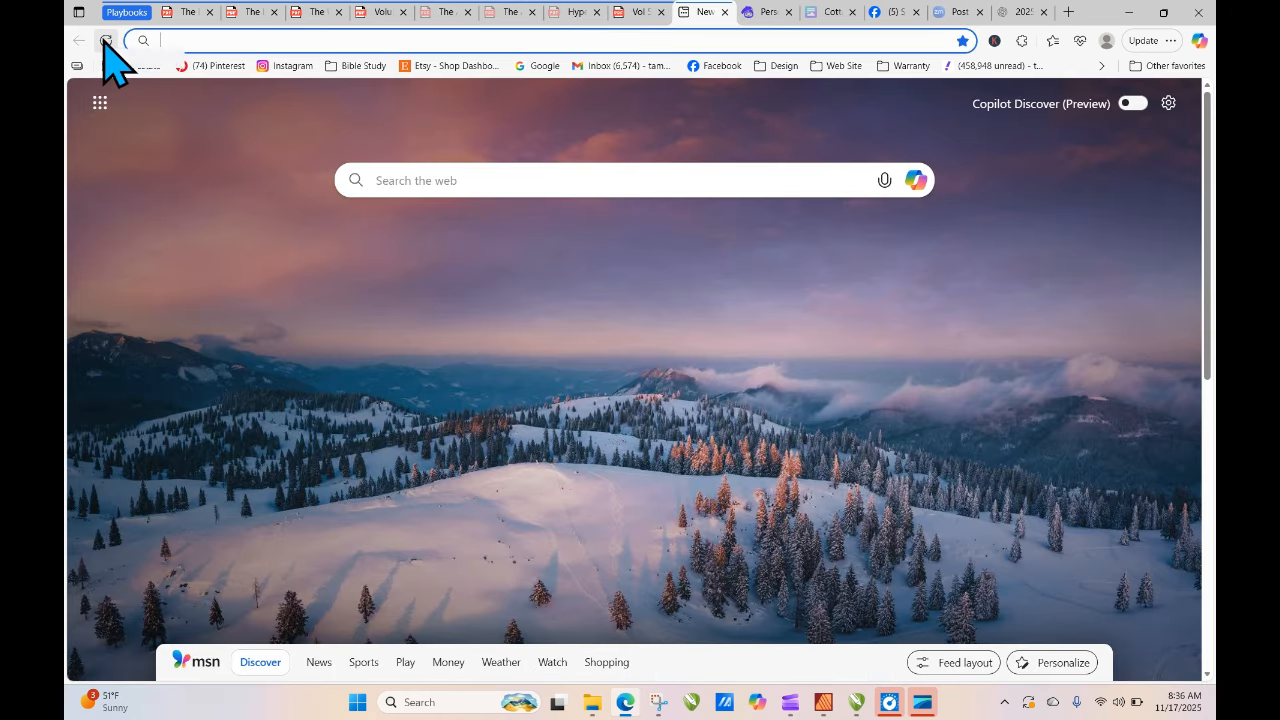
left_click(767, 14)
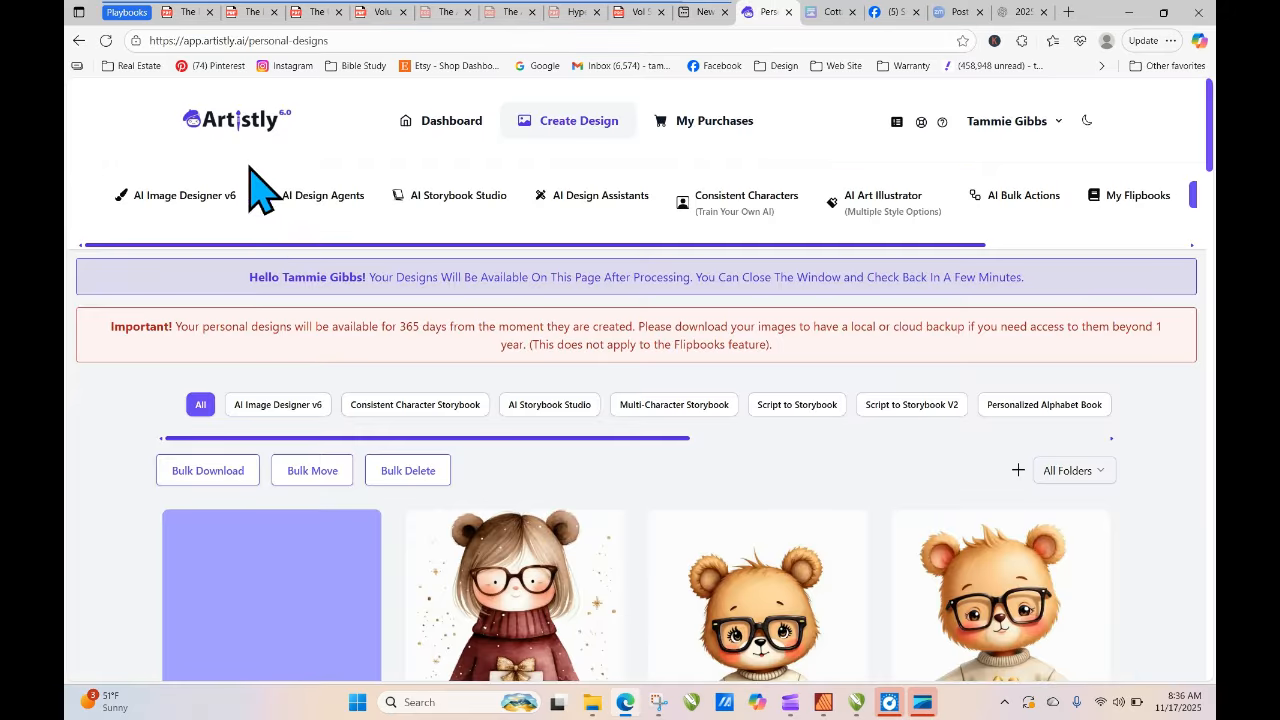
left_click(106, 40)
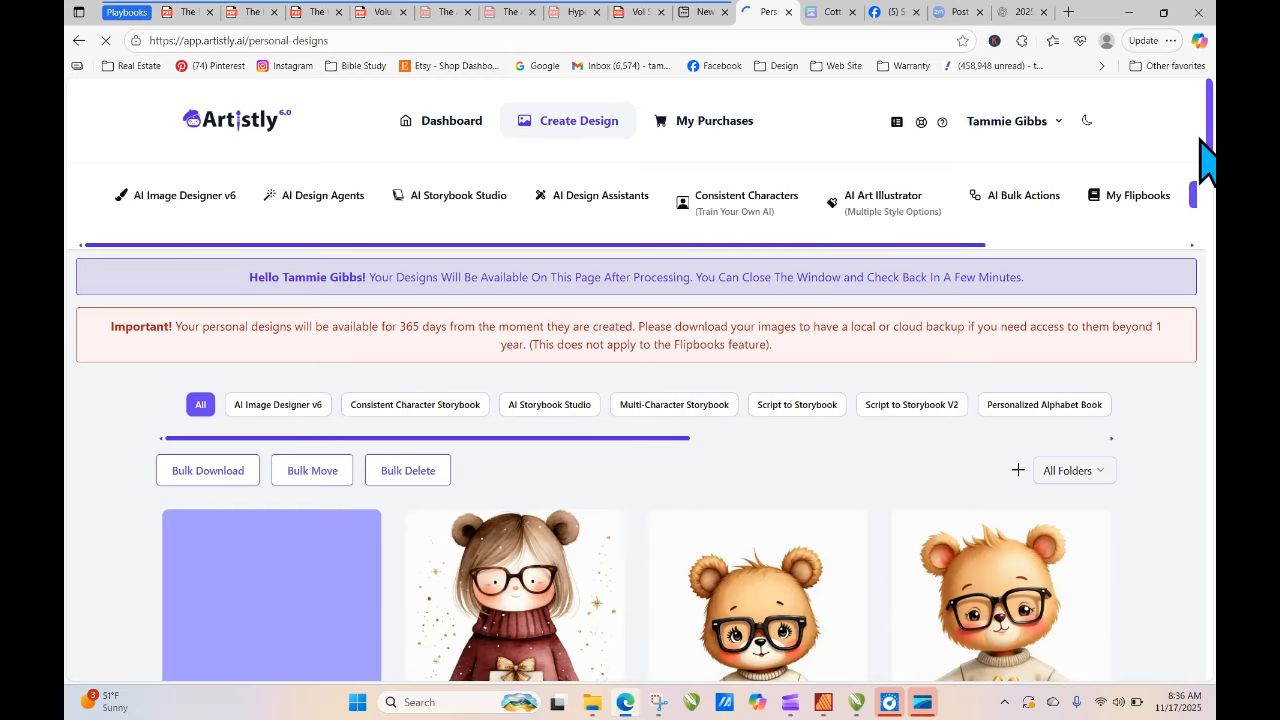
left_click_drag(1210, 126, 1211, 162)
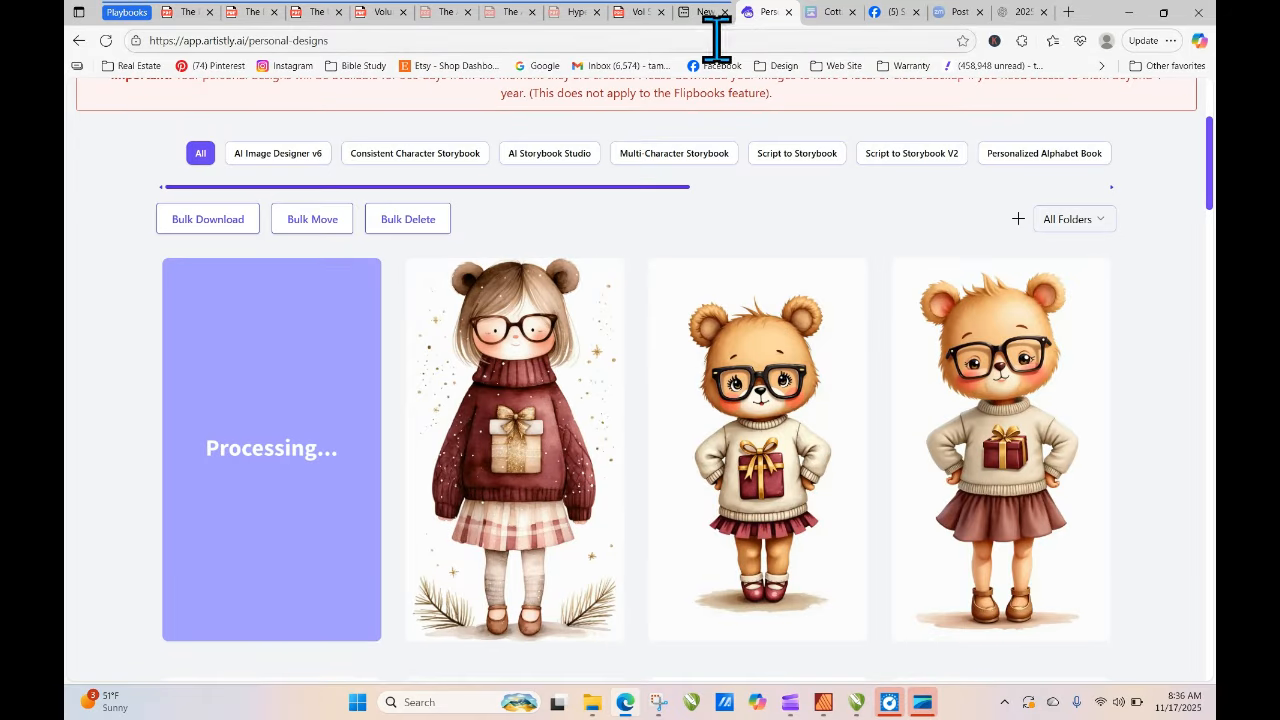
left_click(106, 41)
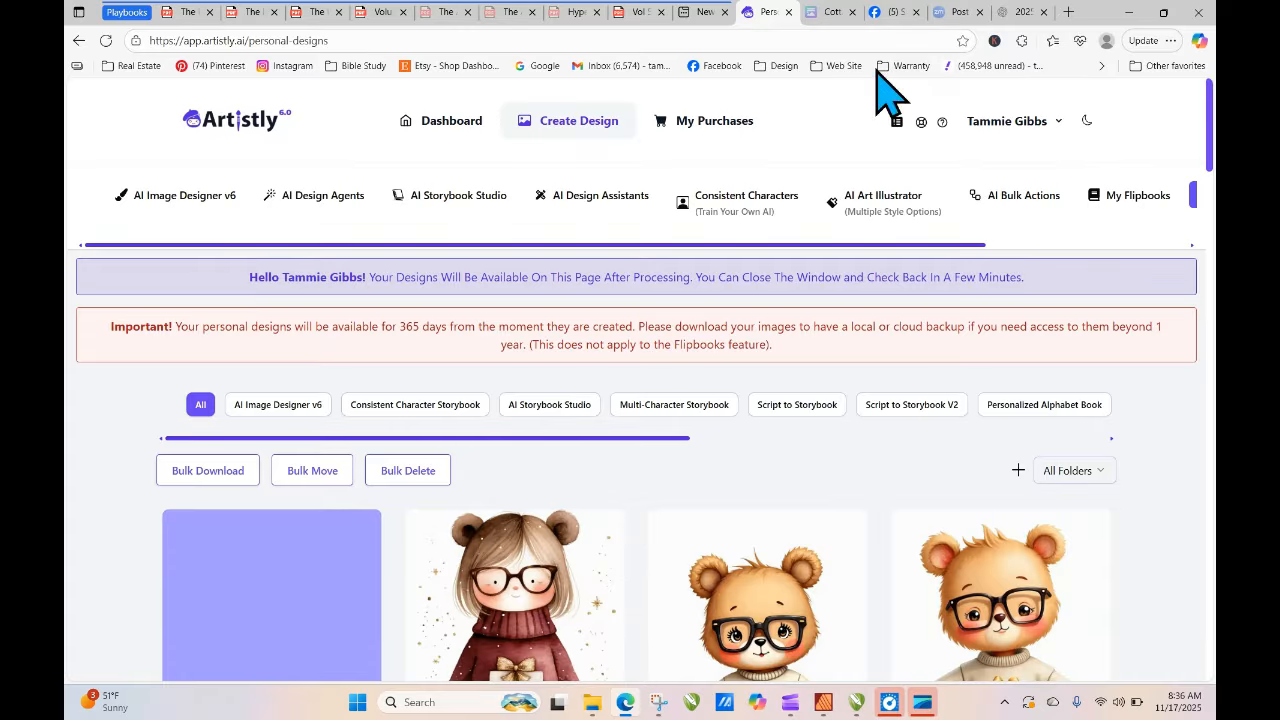
left_click(106, 41)
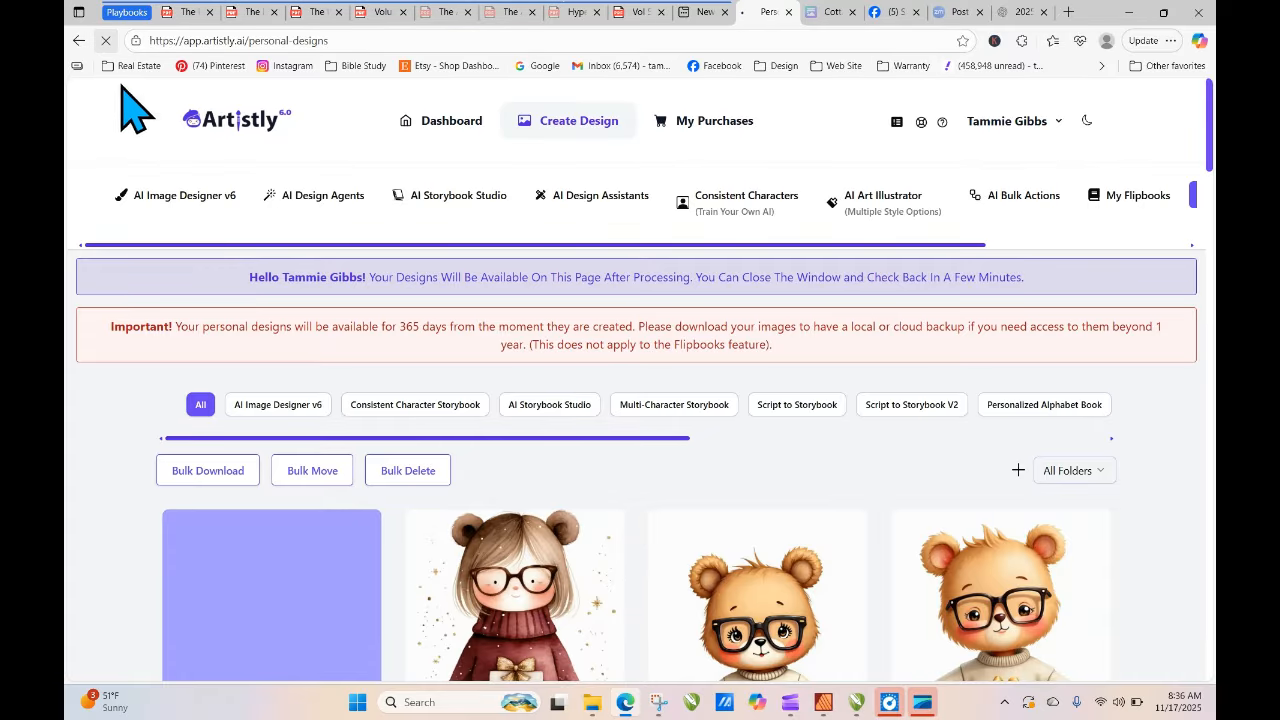
- Look through the AI Design Agents, AI Storybook Studio and AI Design Assistants categories and go back to AI Image Designer v6
left_click(298, 198)
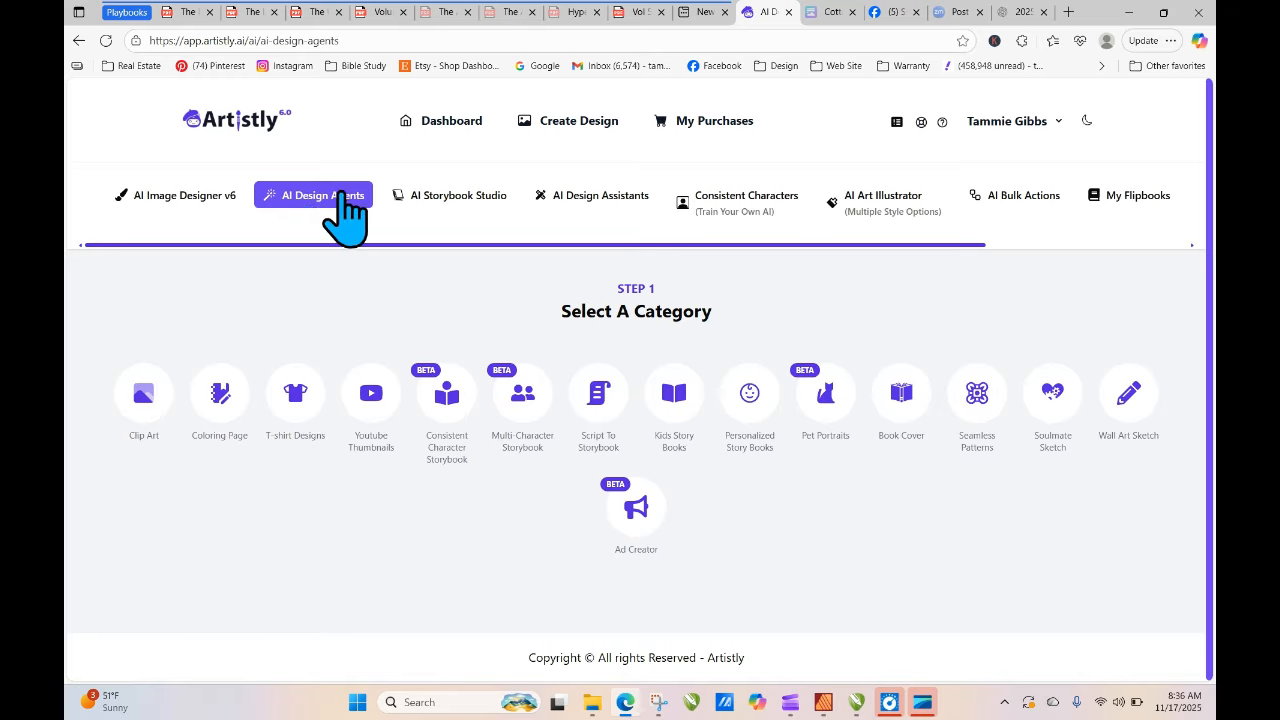
left_click(418, 200)
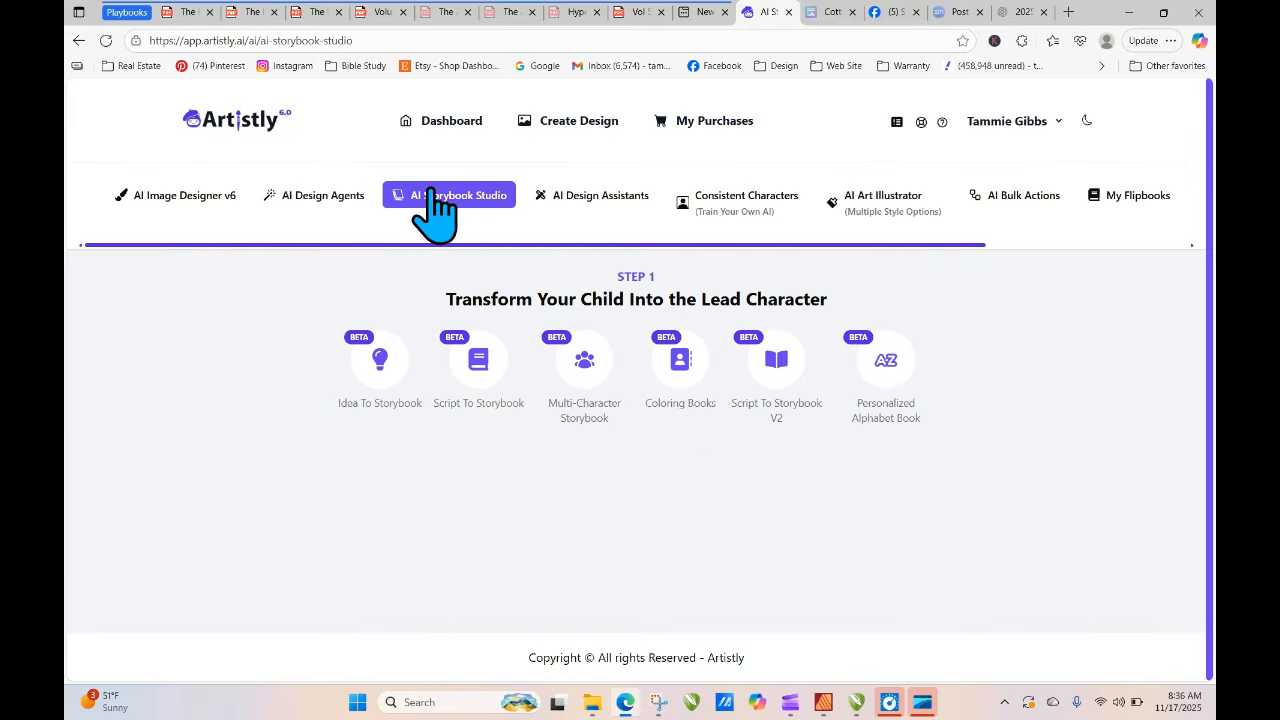
left_click(576, 198)
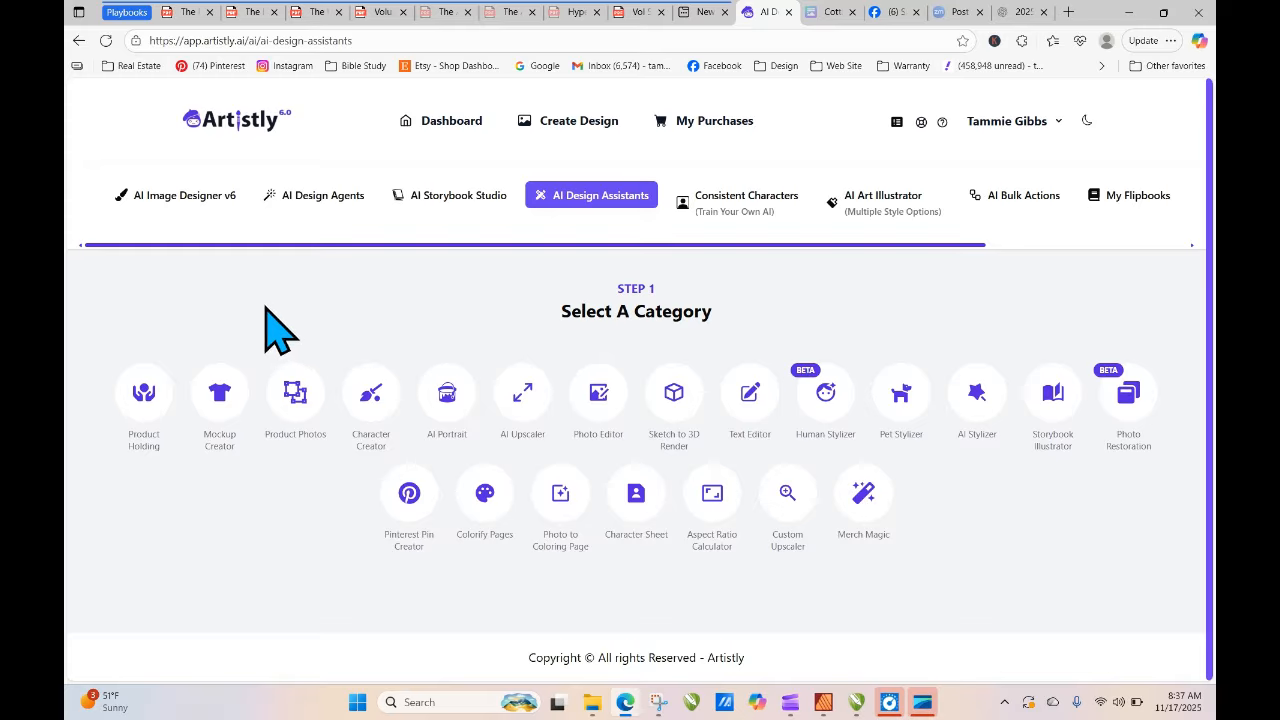
left_click(305, 222)
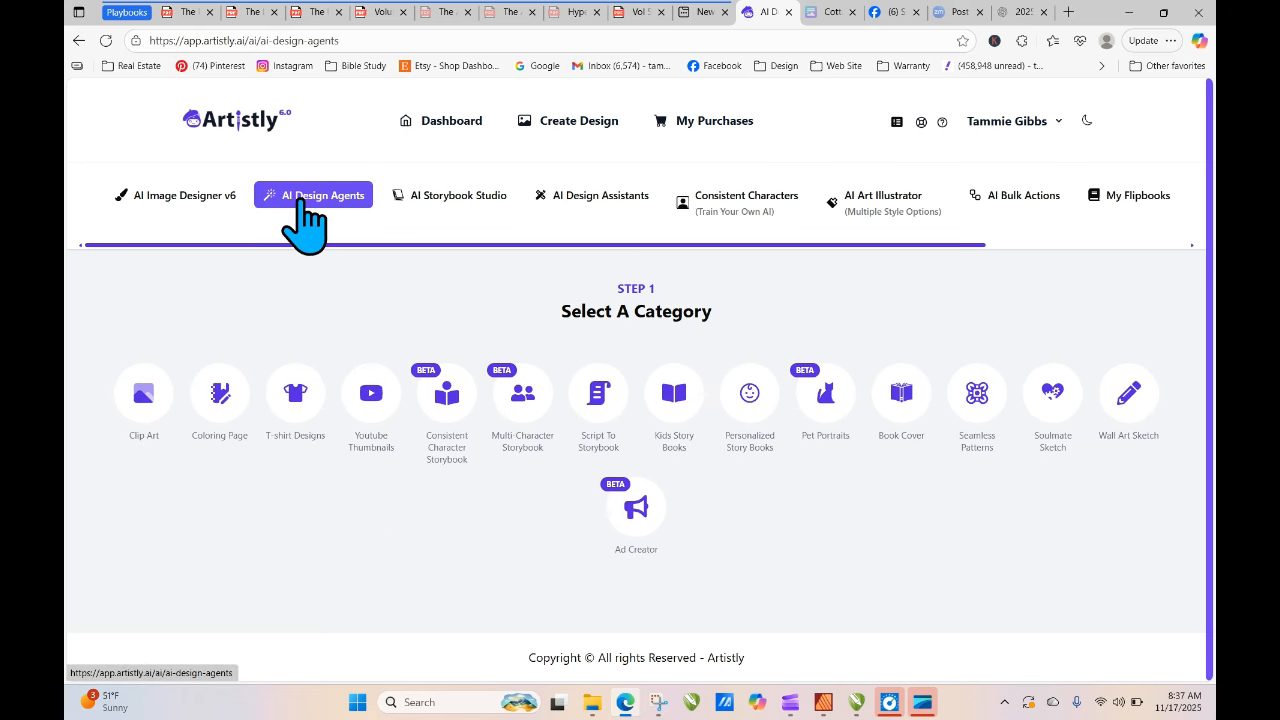
left_click(166, 197)
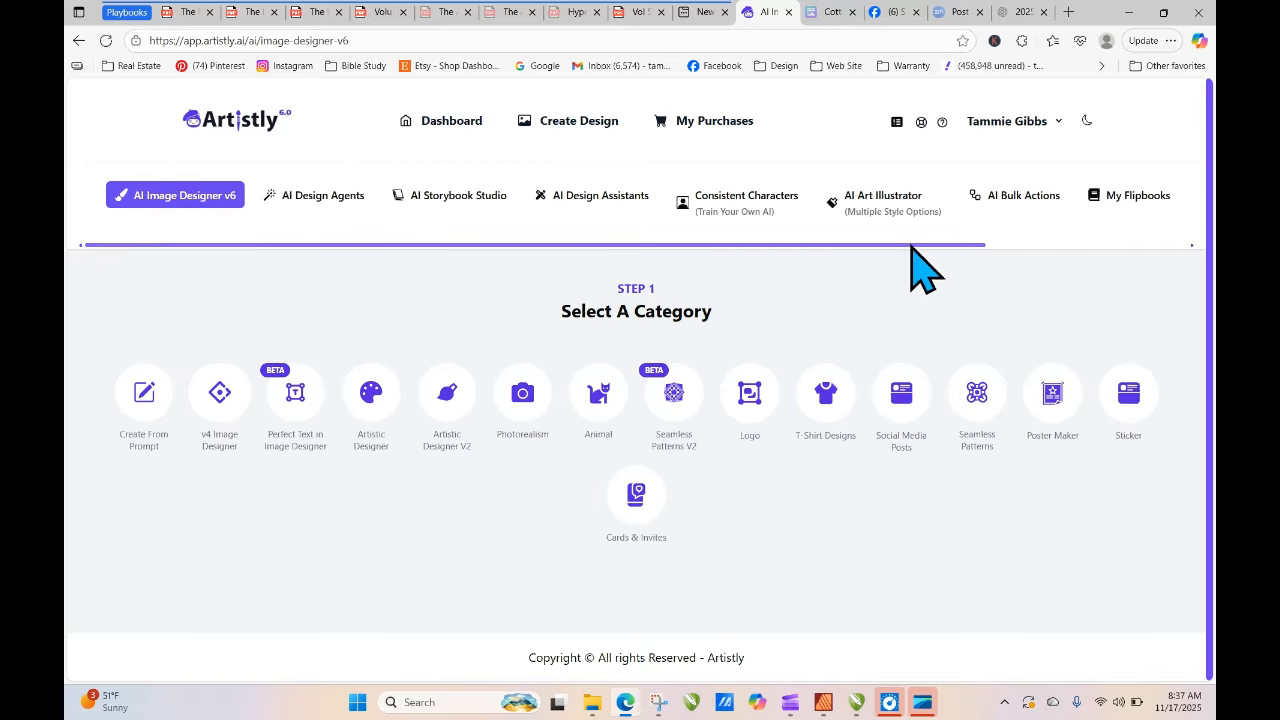
- Go to the personal designs, view the newest bear in the burgundy turtleneck sweater at full size, and close its details
left_click_drag(912, 248, 1112, 248)
left_click(1012, 200)
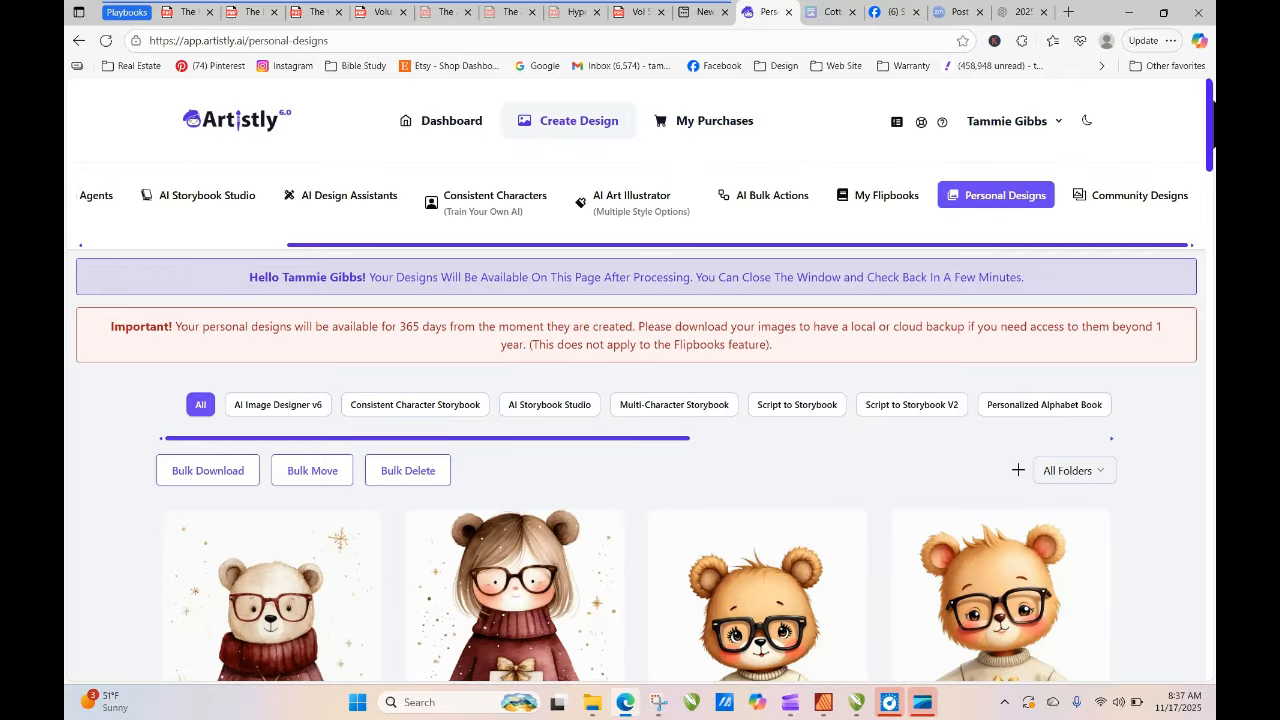
scroll(1210, 120, "down", 3)
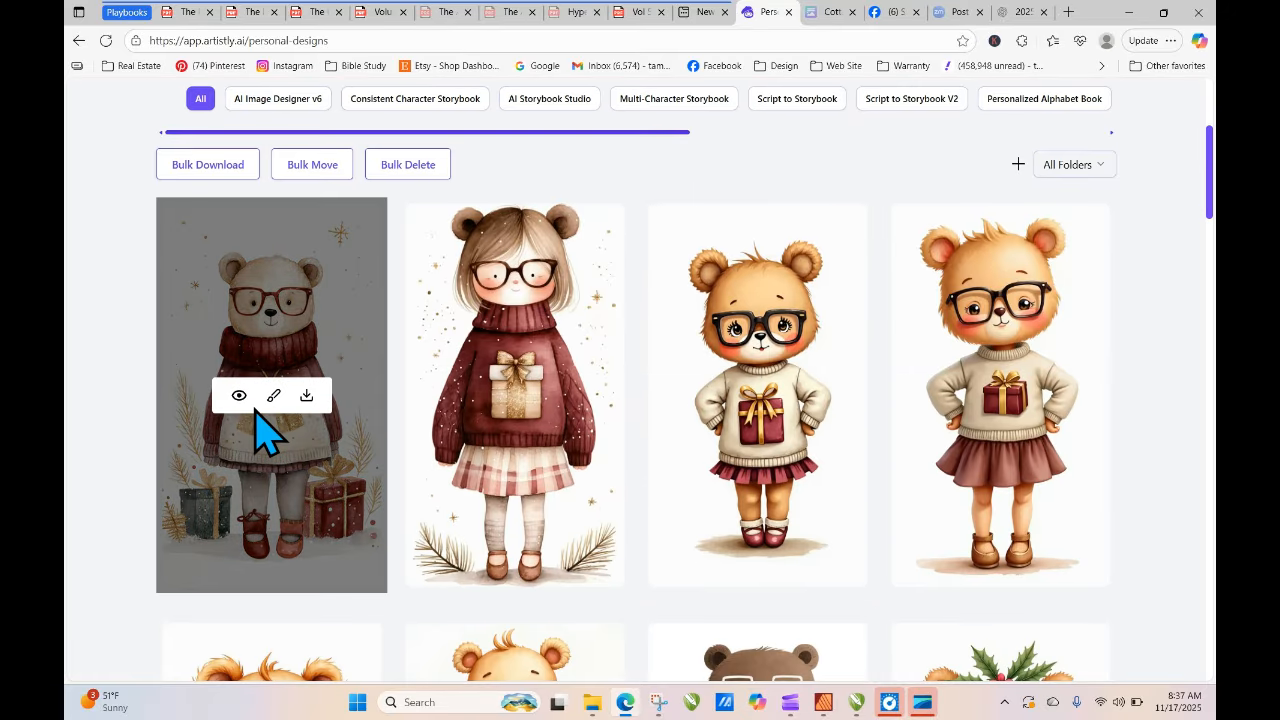
left_click(238, 396)
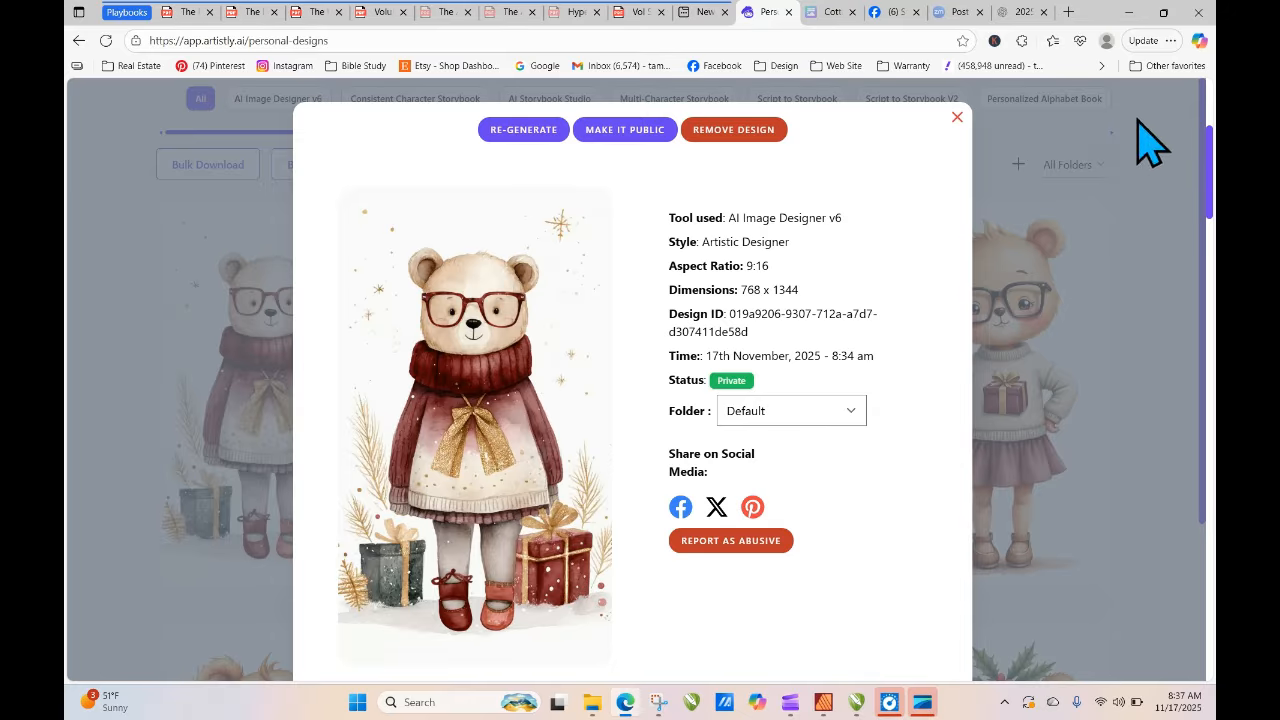
left_click(958, 119)
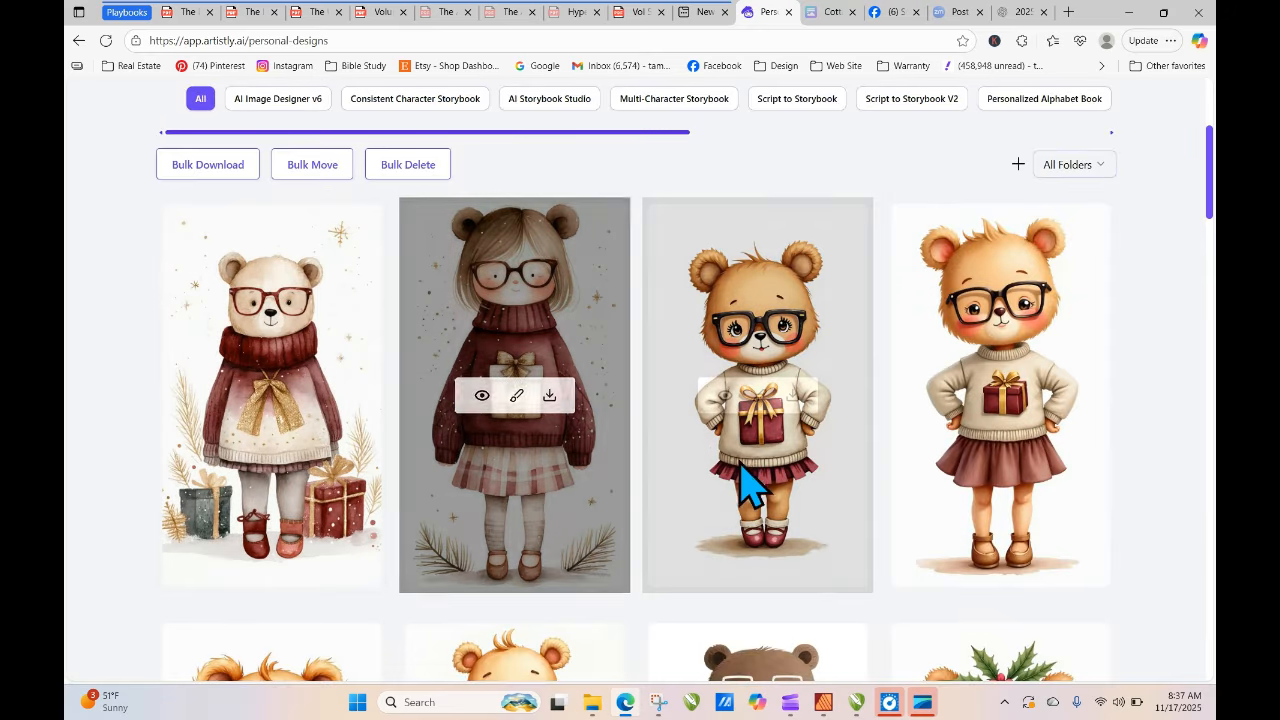
mouse_move(297, 316)
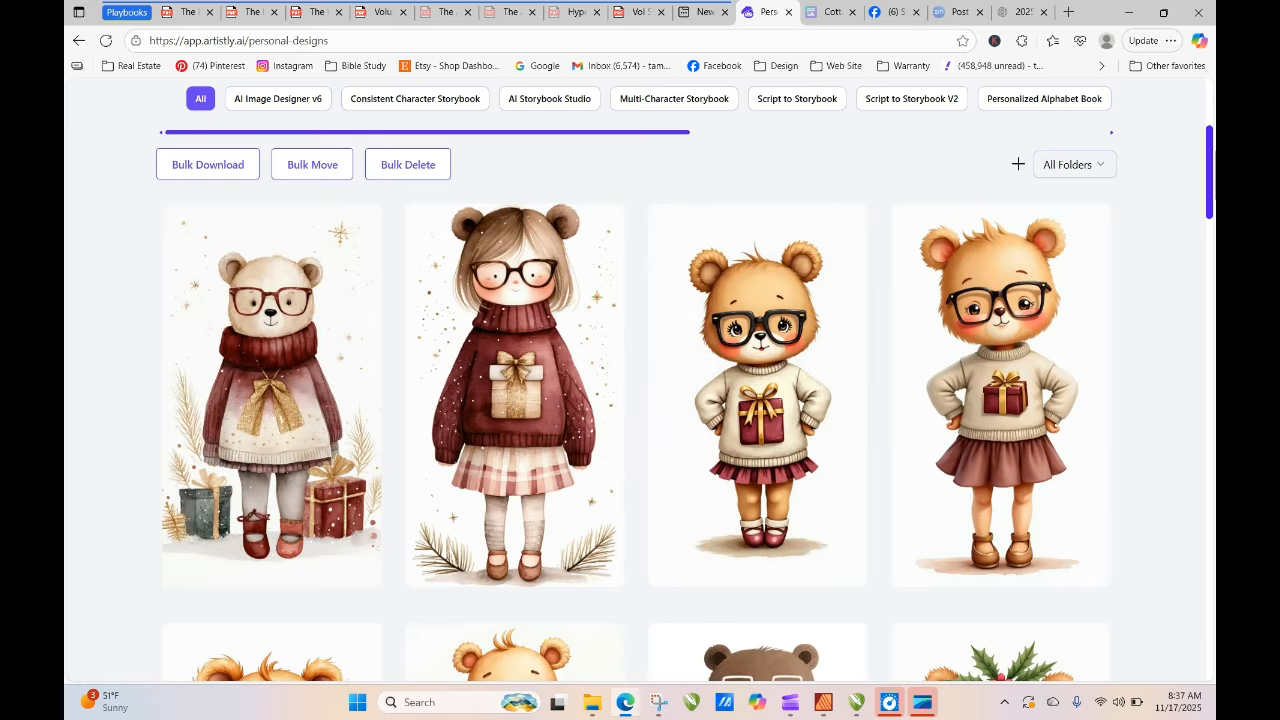
double_click(1165, 248)
left_click(807, 159)
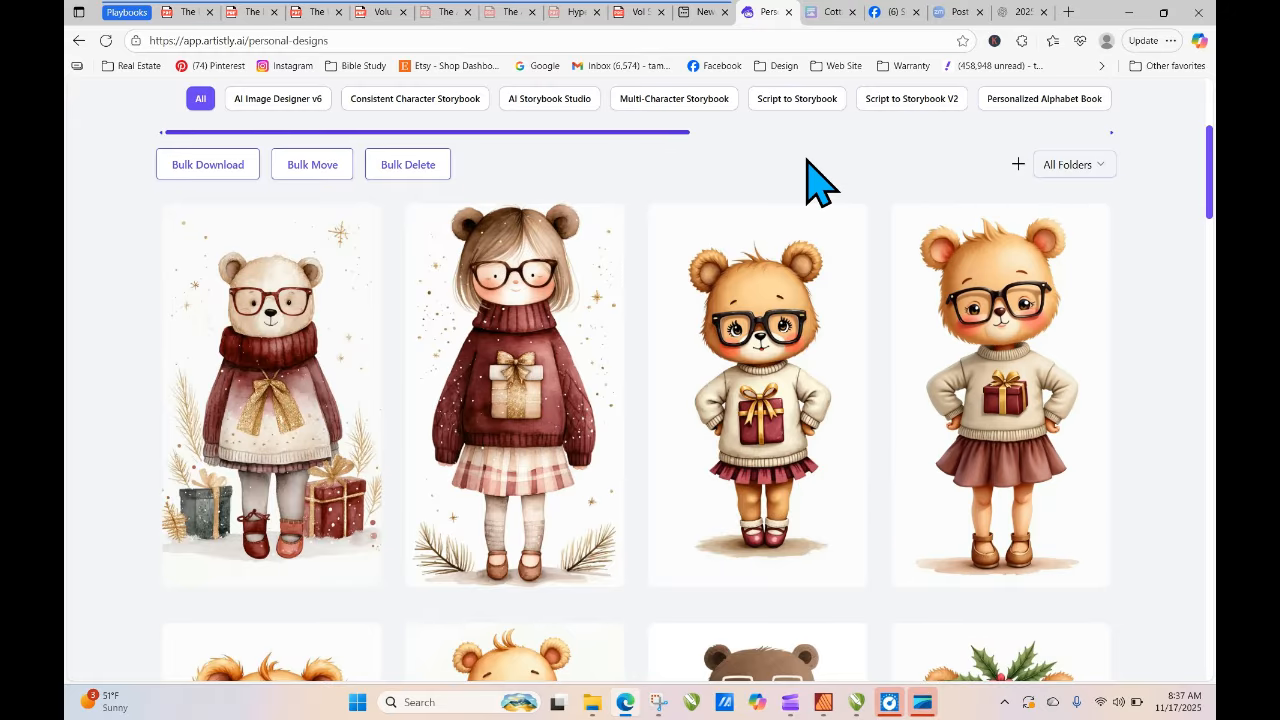